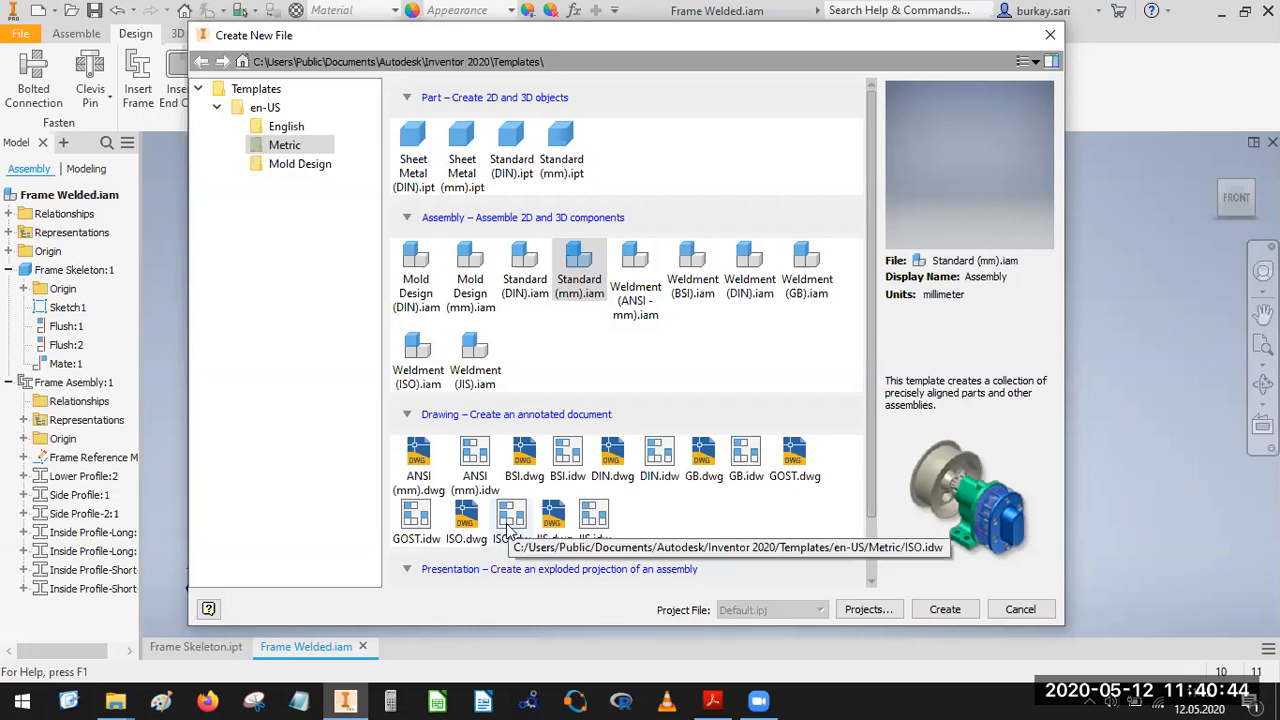
Create a new drawing from the metric ISO.idw template.
{"action": "left_click", "coordinate": [510, 520]}
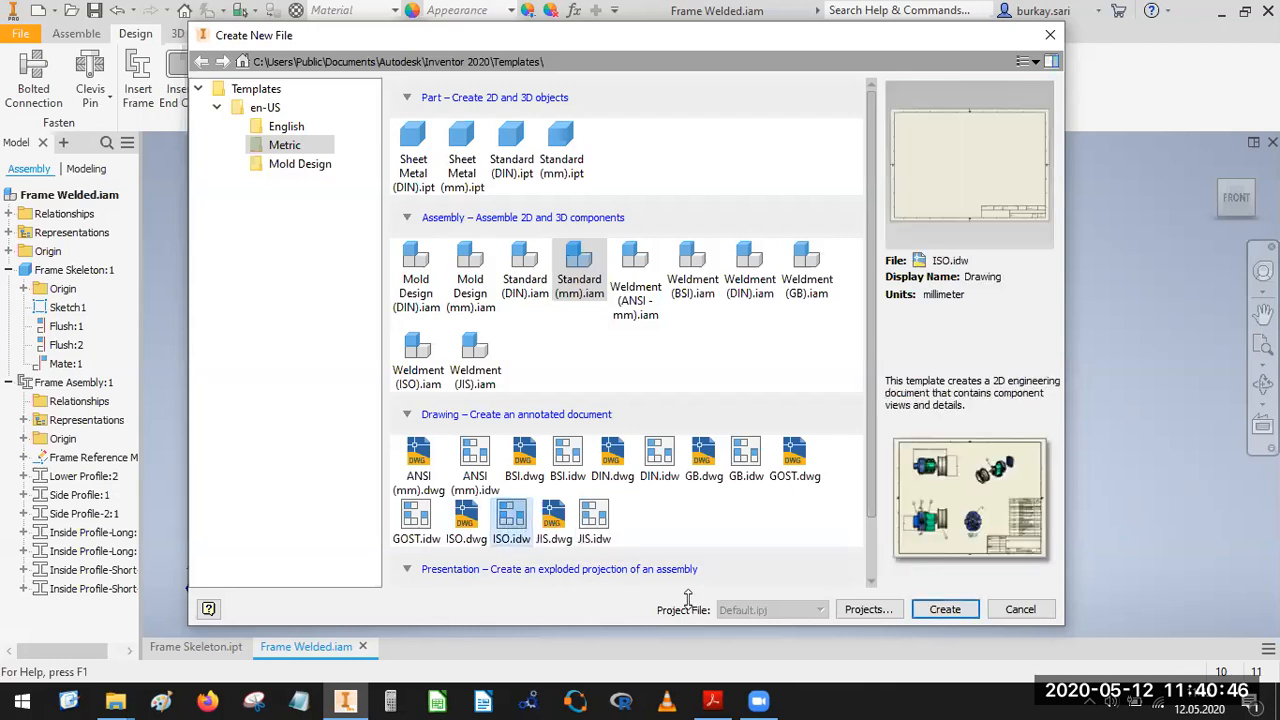
{"action": "left_click", "coordinate": [948, 612]}
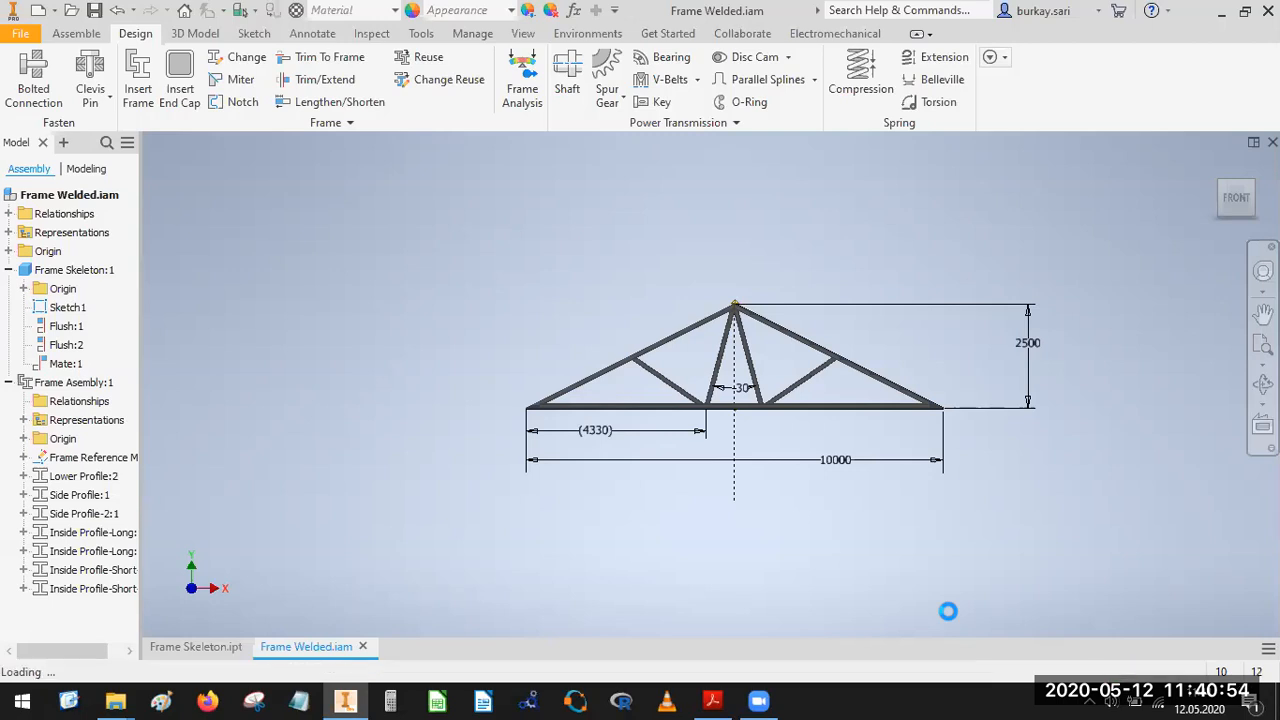
Switch to Acrobat Reader, examine the profile details and truss assembly view in Frame-Welded.pdf, and return to Inventor.
{"action": "left_click", "coordinate": [714, 700]}
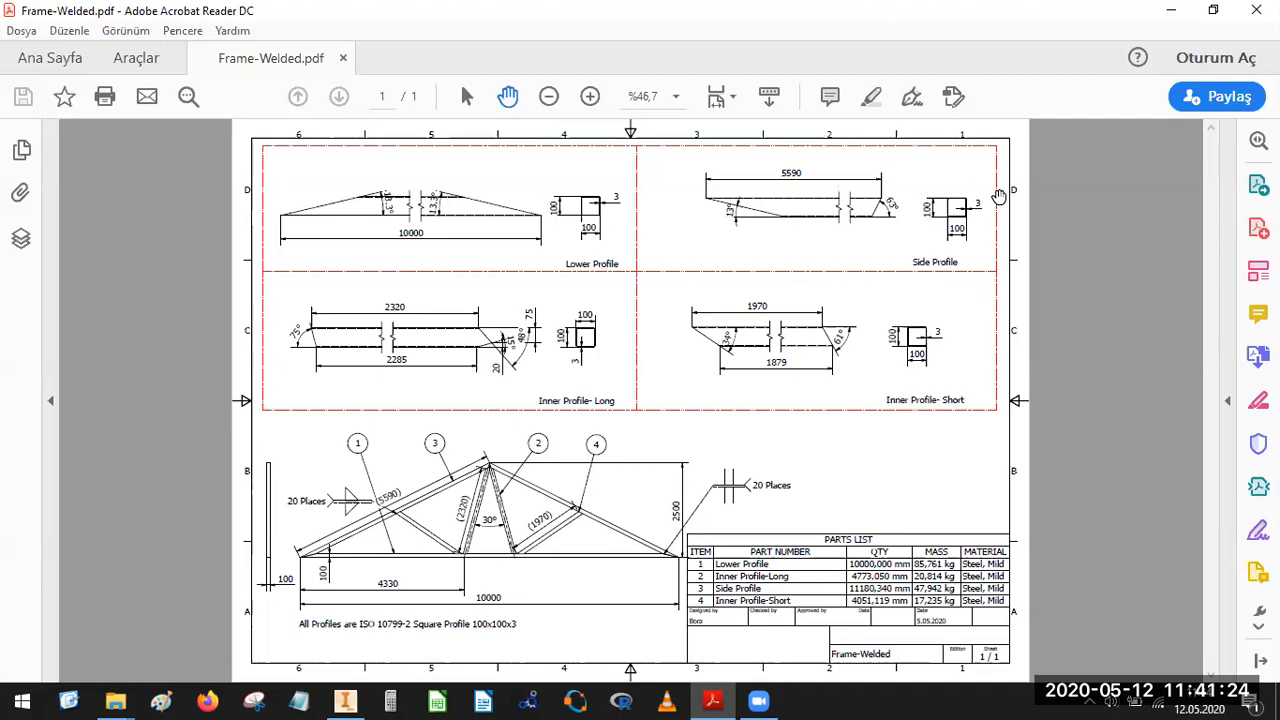
{"action": "scroll", "coordinate": [540, 225], "scroll_direction": "up", "scroll_amount": 4, "text": "ctrl"}
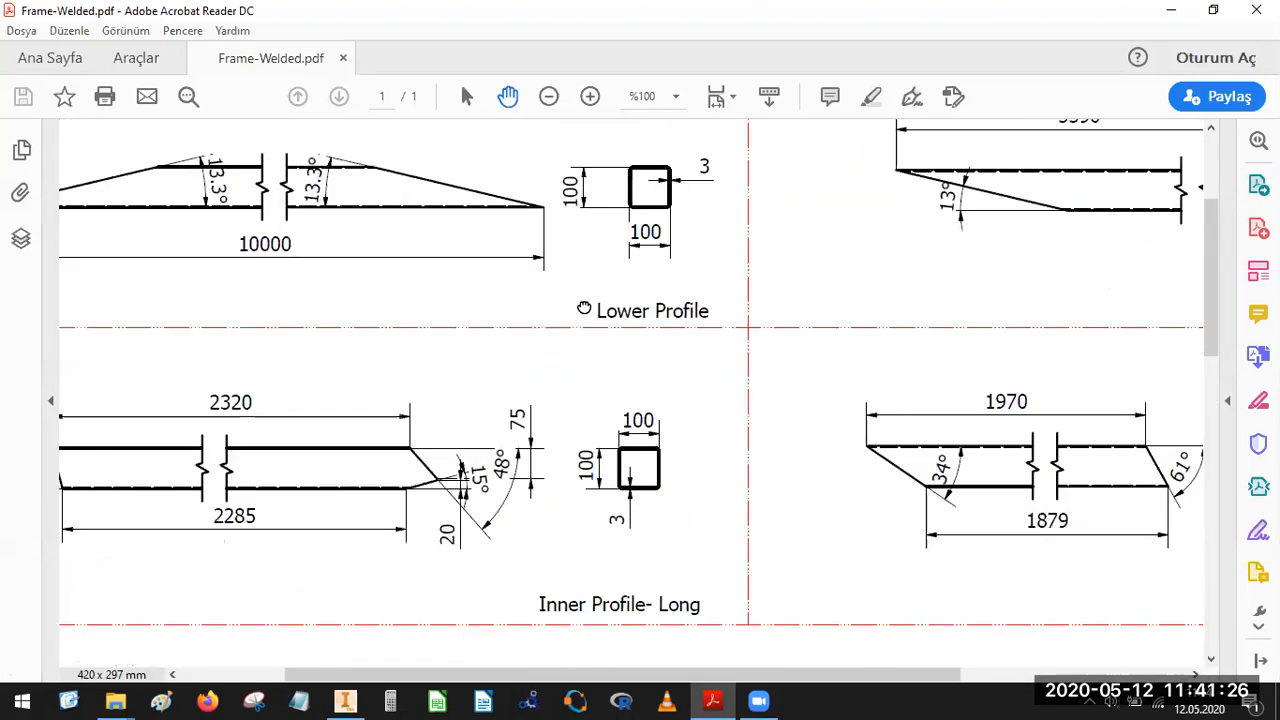
{"action": "left_click_drag", "start_coordinate": [413, 240], "coordinate": [584, 308]}
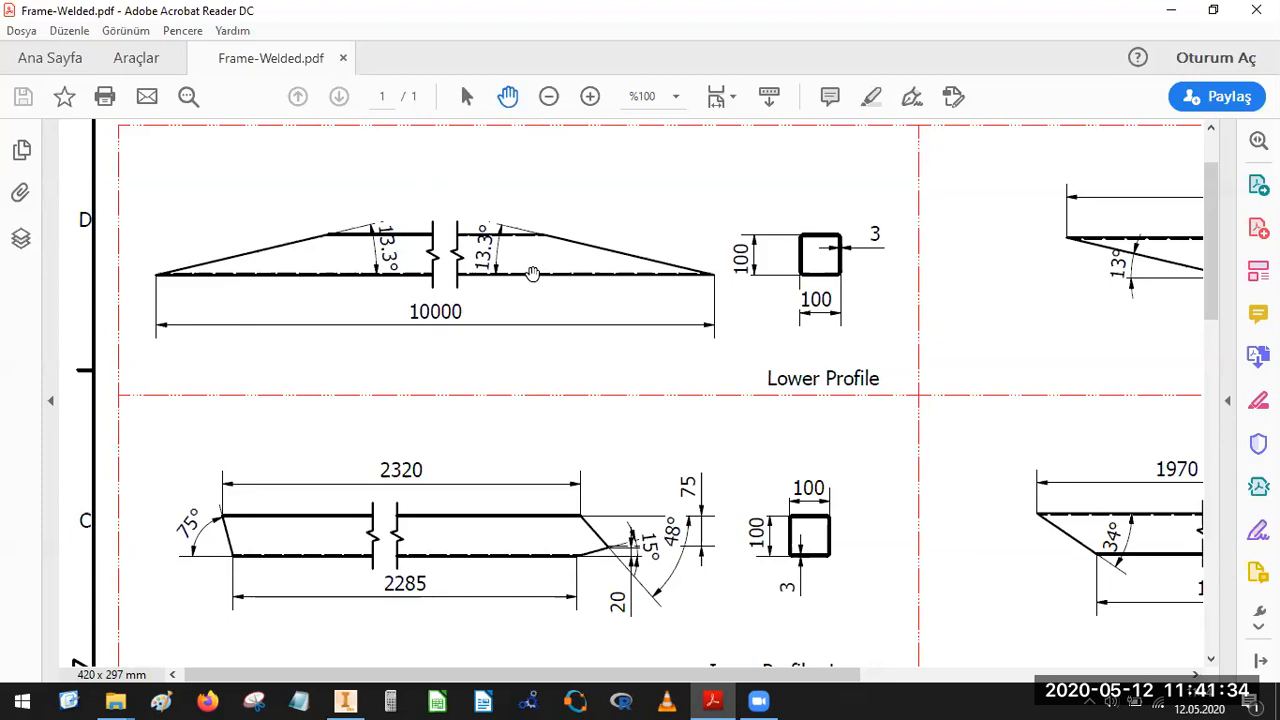
{"action": "scroll", "coordinate": [504, 272], "scroll_direction": "down", "scroll_amount": 2, "text": "ctrl"}
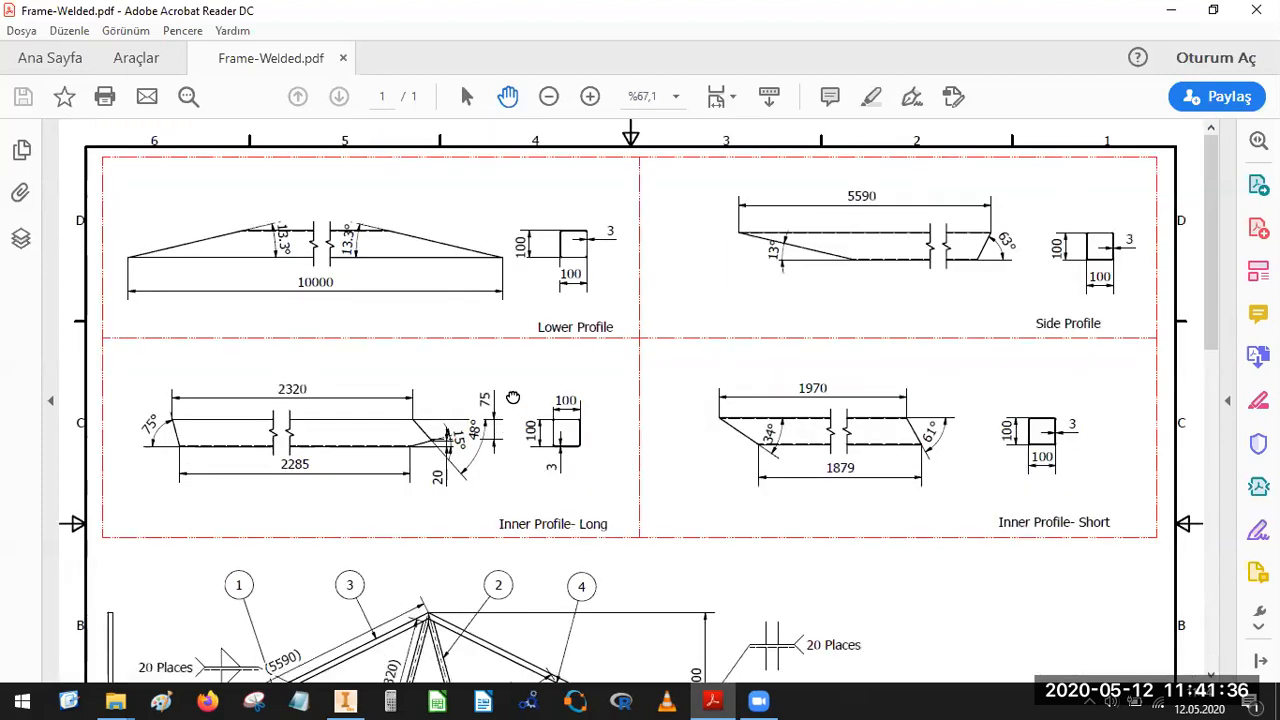
{"action": "scroll", "coordinate": [511, 360], "scroll_direction": "down", "scroll_amount": 1}
{"action": "scroll", "coordinate": [511, 360], "scroll_direction": "down", "scroll_amount": 5}
{"action": "scroll", "coordinate": [551, 473], "scroll_direction": "up", "scroll_amount": 1, "text": "ctrl"}
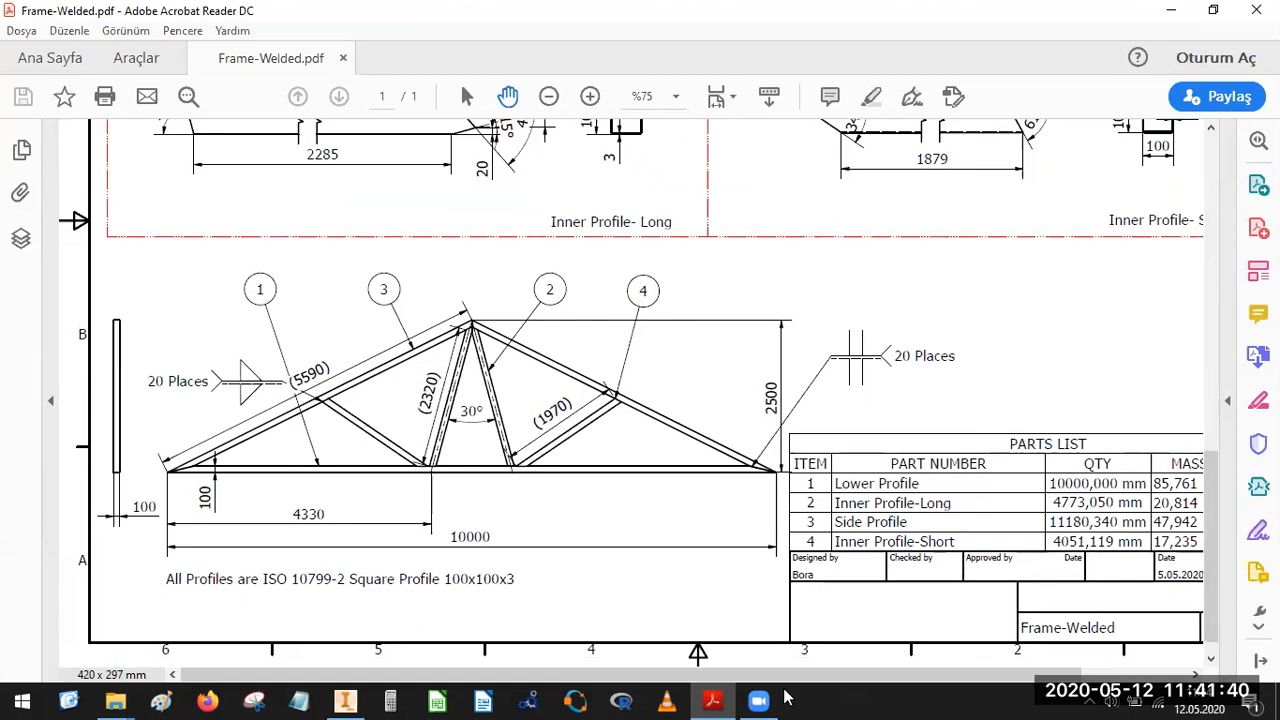
{"action": "left_click", "coordinate": [350, 700]}
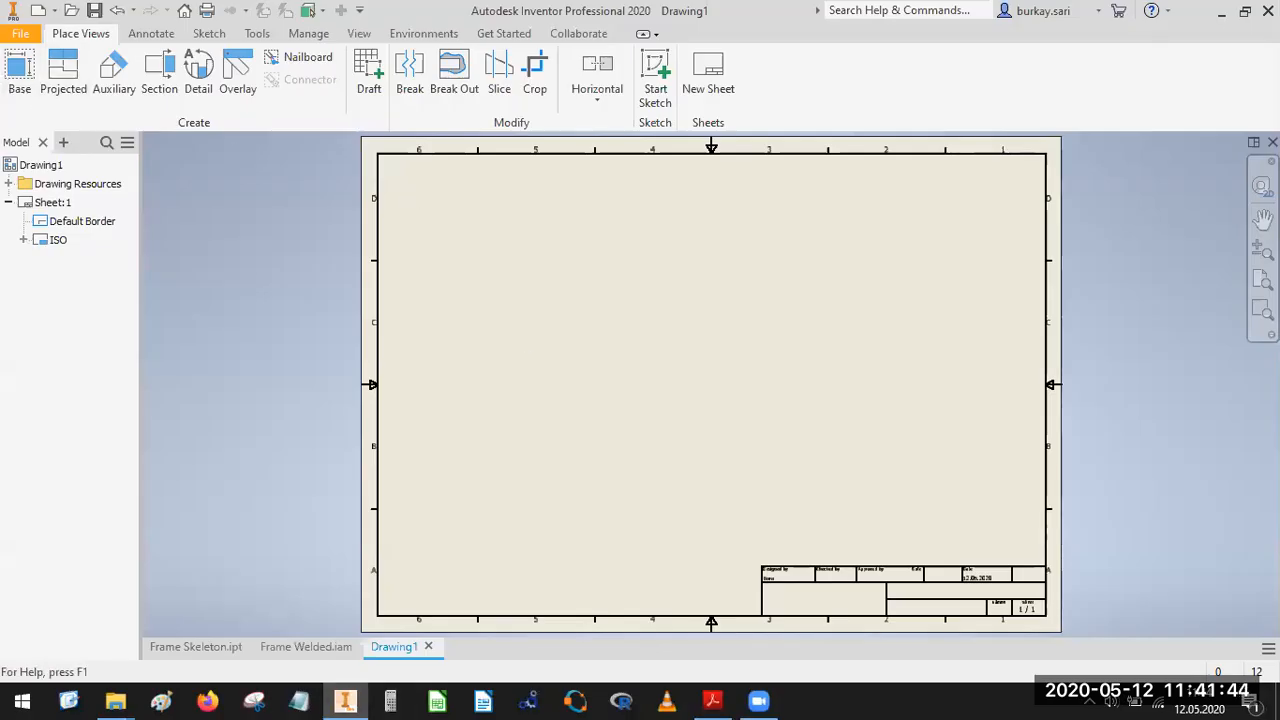
{"action": "right_click", "coordinate": [45, 165]}
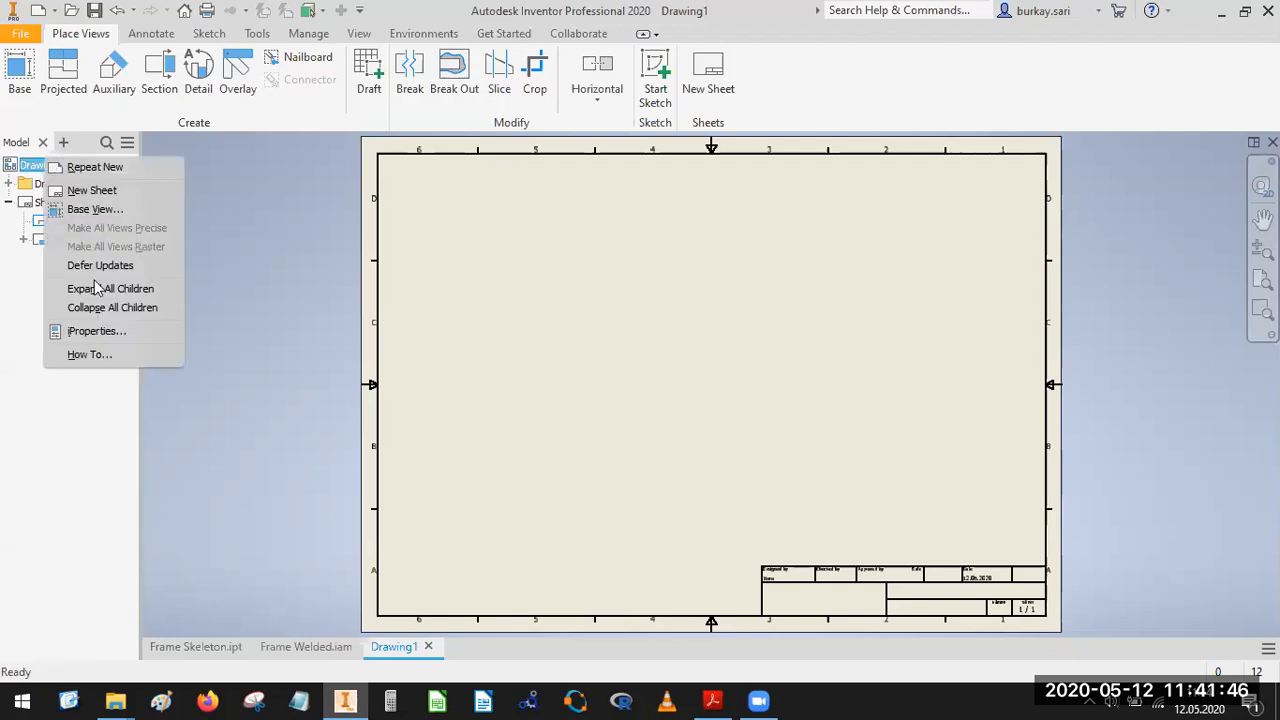
{"action": "left_click", "coordinate": [495, 290]}
{"action": "left_click", "coordinate": [50, 203]}
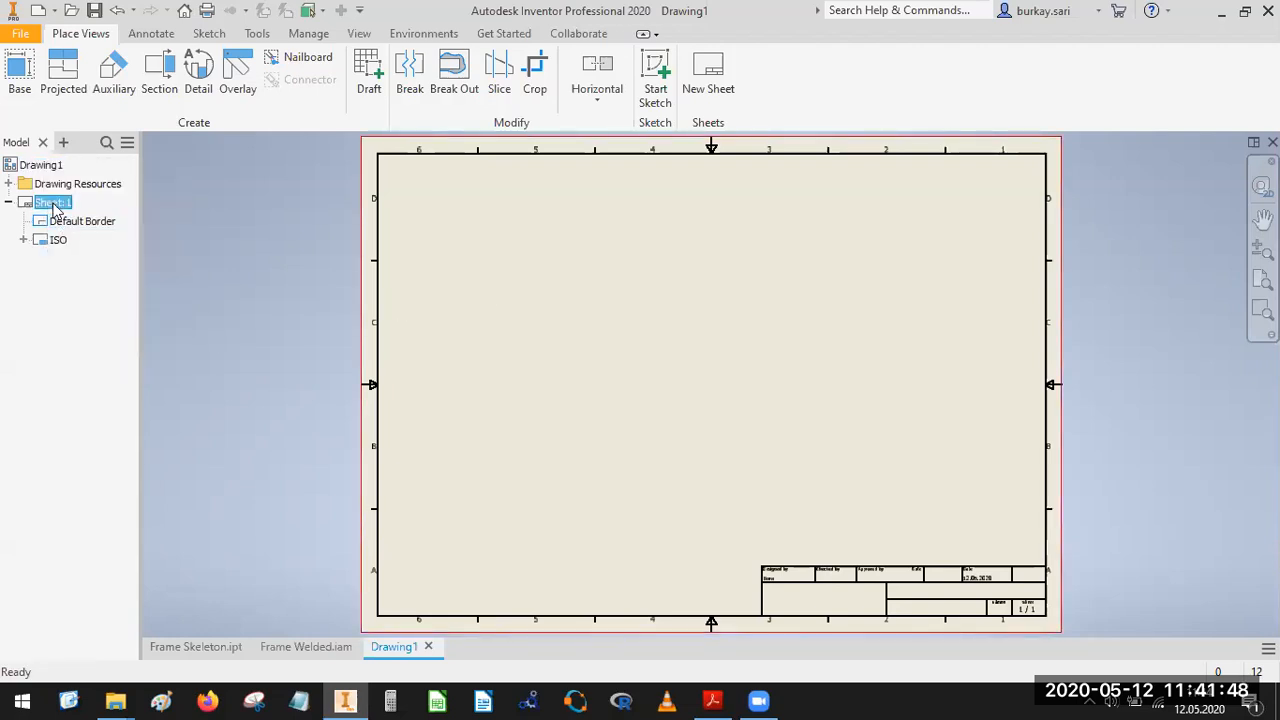
{"action": "right_click", "coordinate": [54, 205]}
{"action": "left_click", "coordinate": [104, 357]}
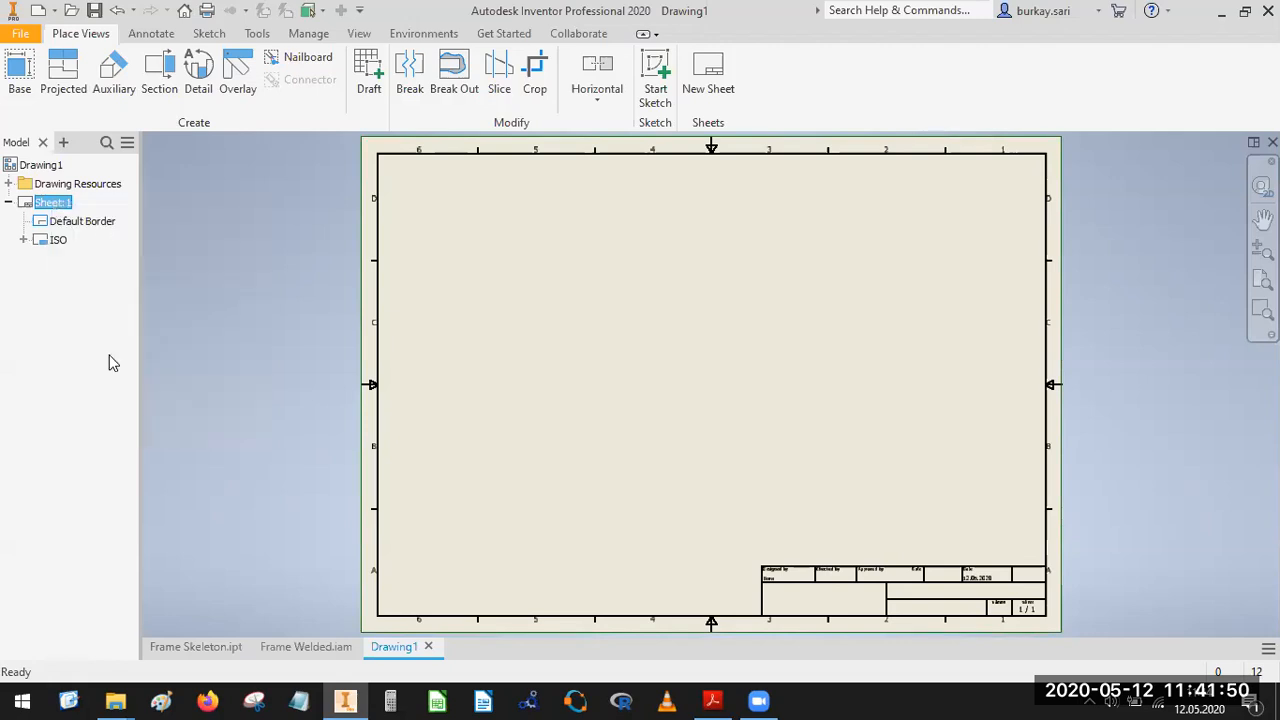
{"action": "left_click", "coordinate": [208, 262]}
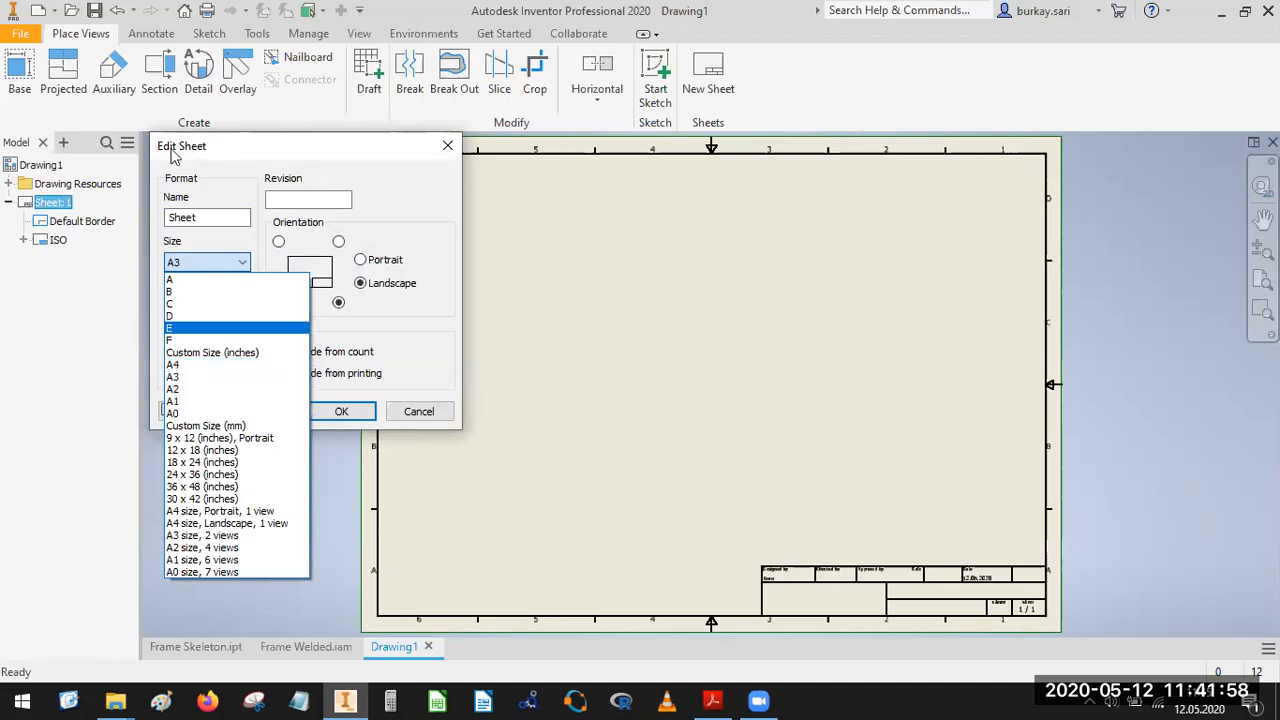
{"action": "left_click", "coordinate": [446, 150]}
{"action": "left_click", "coordinate": [446, 150]}
Edit the sheet format and set its size to A2.
{"action": "right_click", "coordinate": [45, 205]}
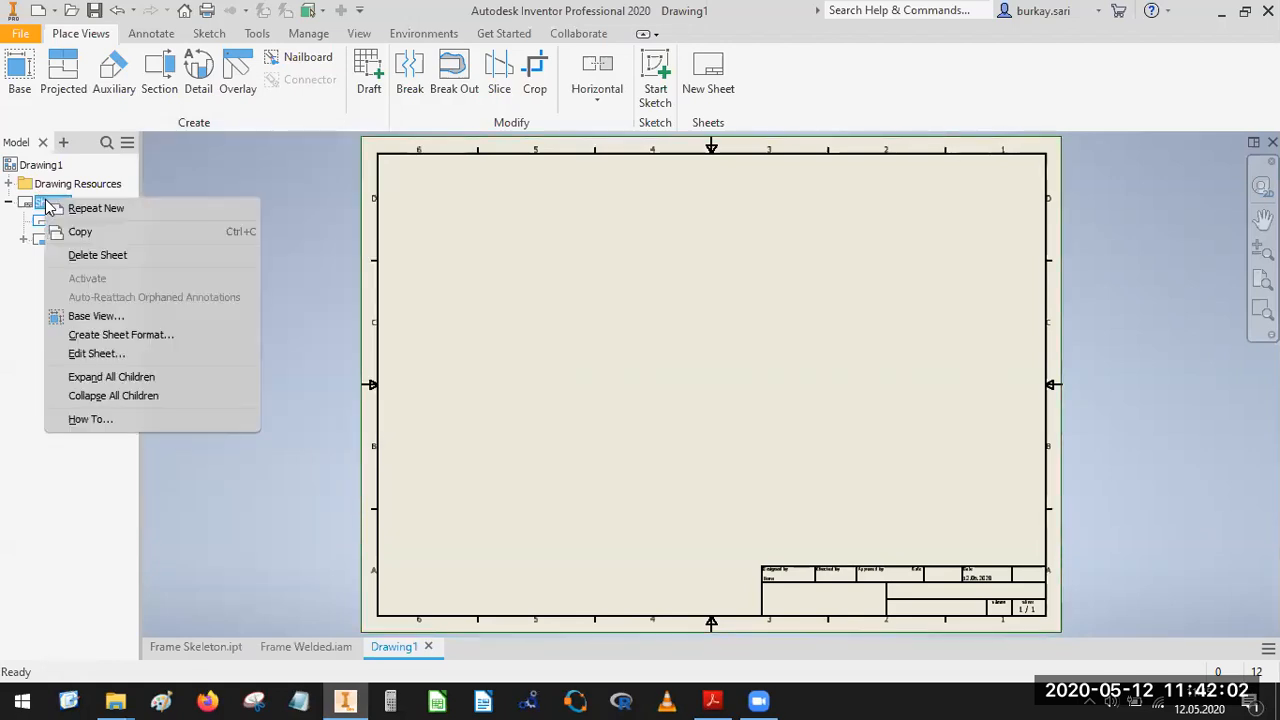
{"action": "left_click", "coordinate": [103, 354]}
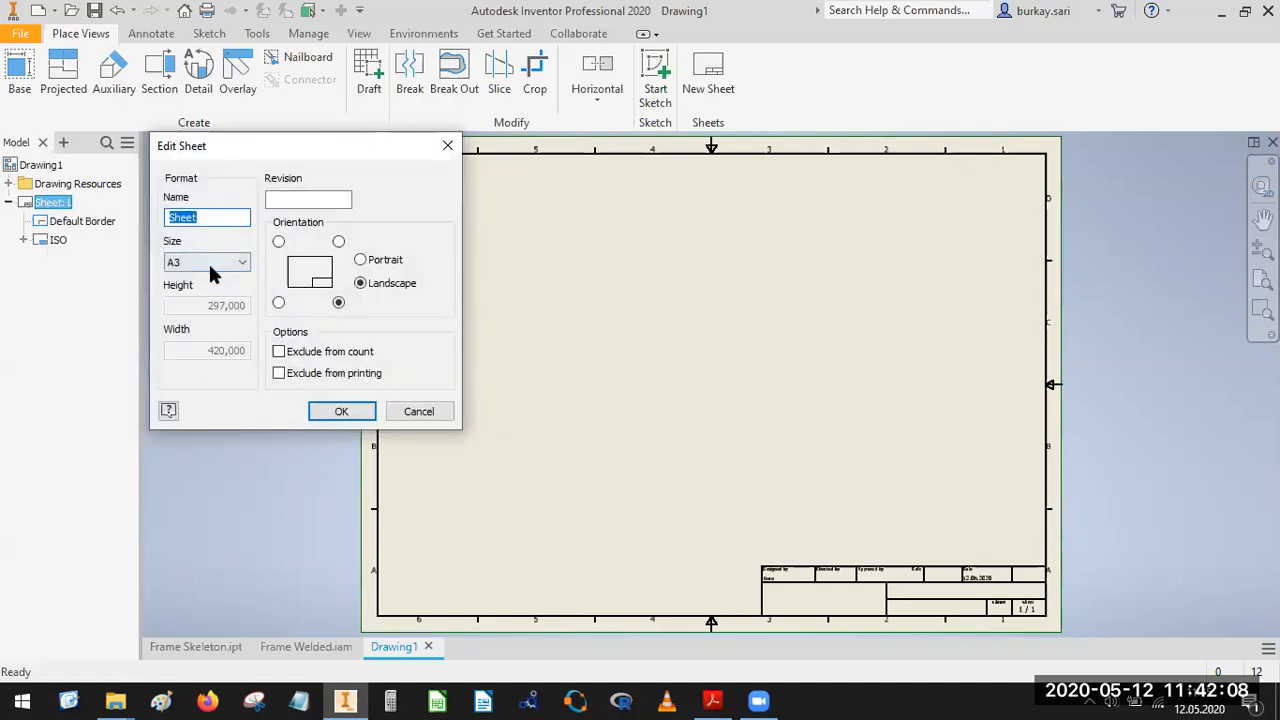
{"action": "left_click", "coordinate": [211, 275]}
{"action": "left_click", "coordinate": [190, 398]}
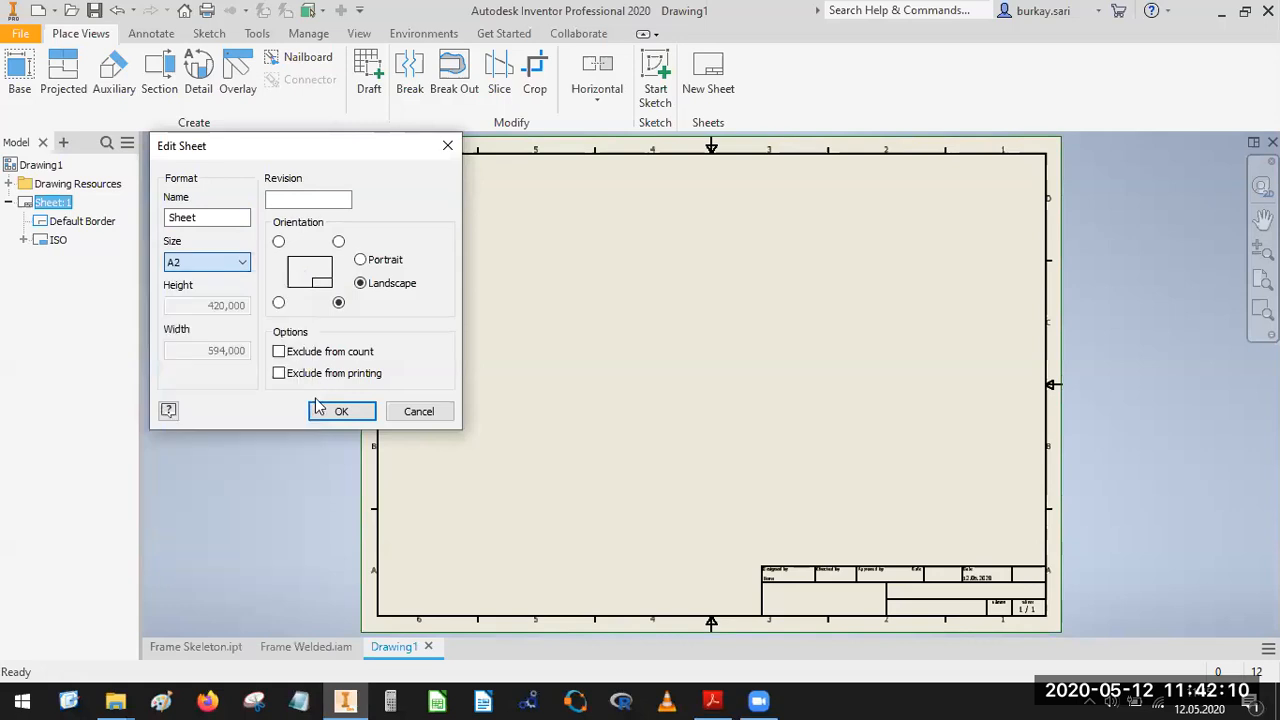
{"action": "left_click", "coordinate": [321, 410]}
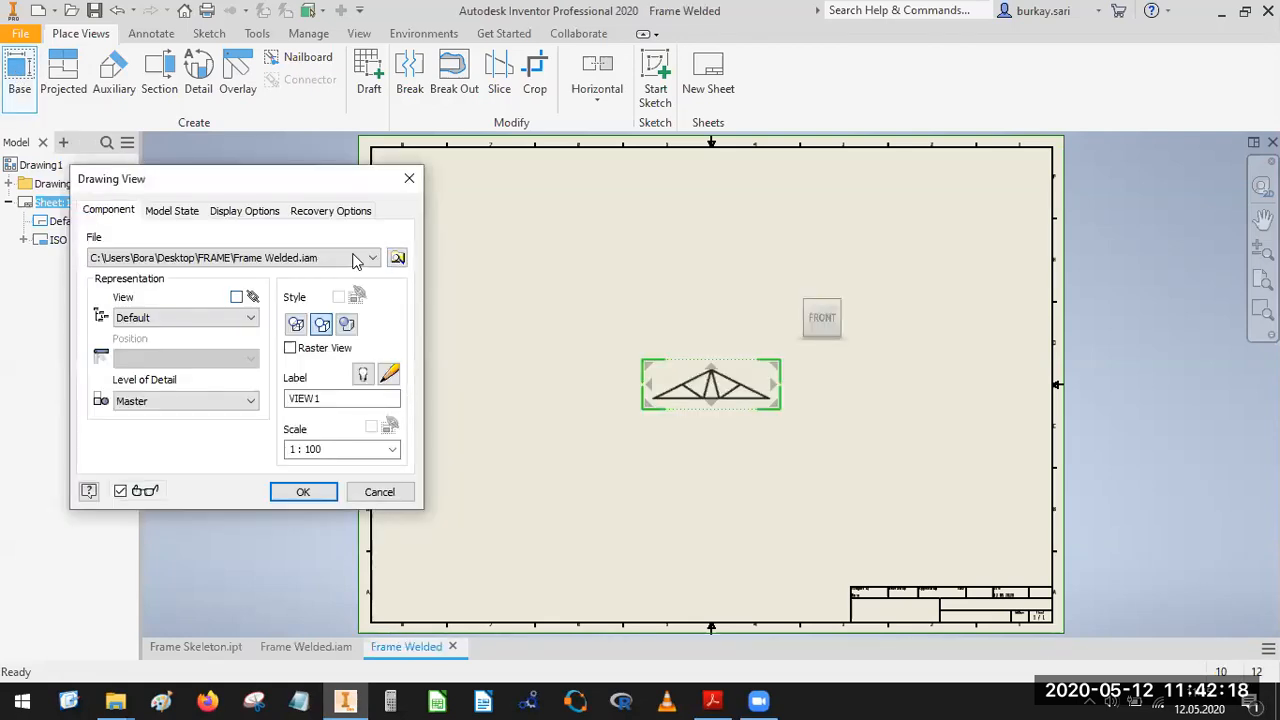
Load Inside Profile-Short-2.ipt from the Frame subfolder of FRAME\Frame Welded as the base view's source file.
{"action": "left_click", "coordinate": [397, 258]}
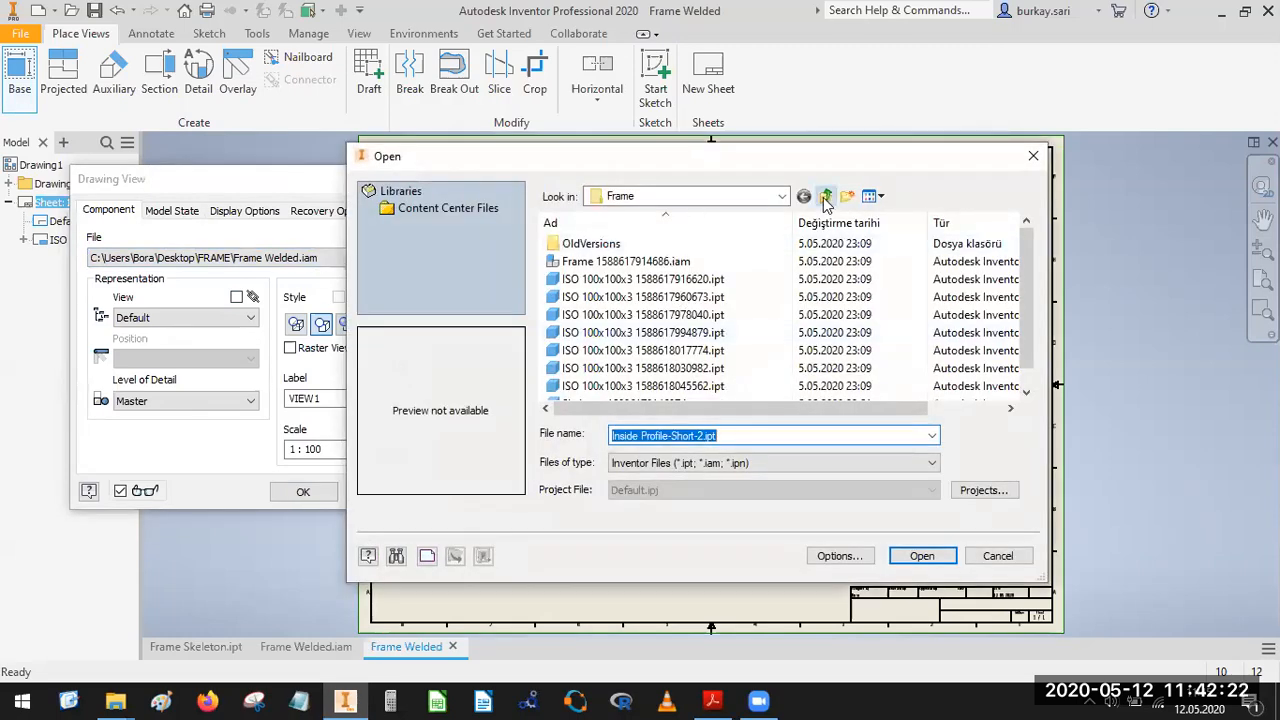
{"action": "left_click", "coordinate": [826, 197]}
{"action": "left_click", "coordinate": [826, 197]}
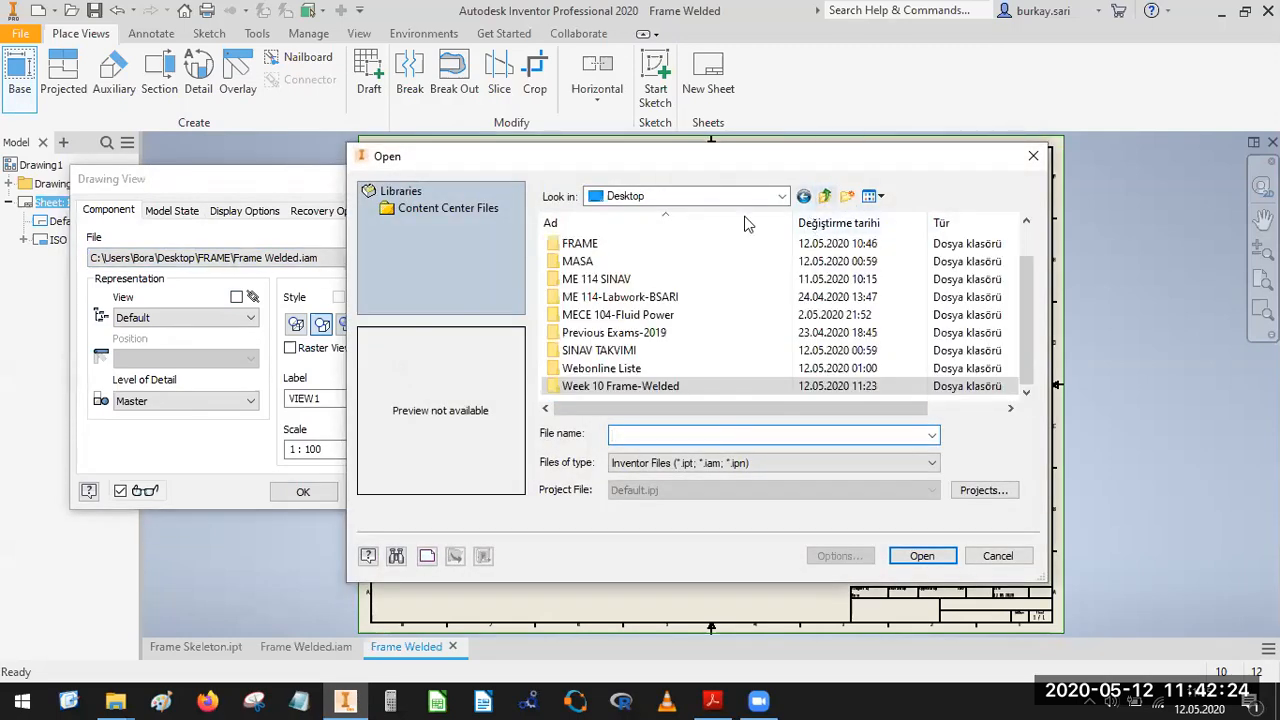
{"action": "double_click", "coordinate": [576, 245]}
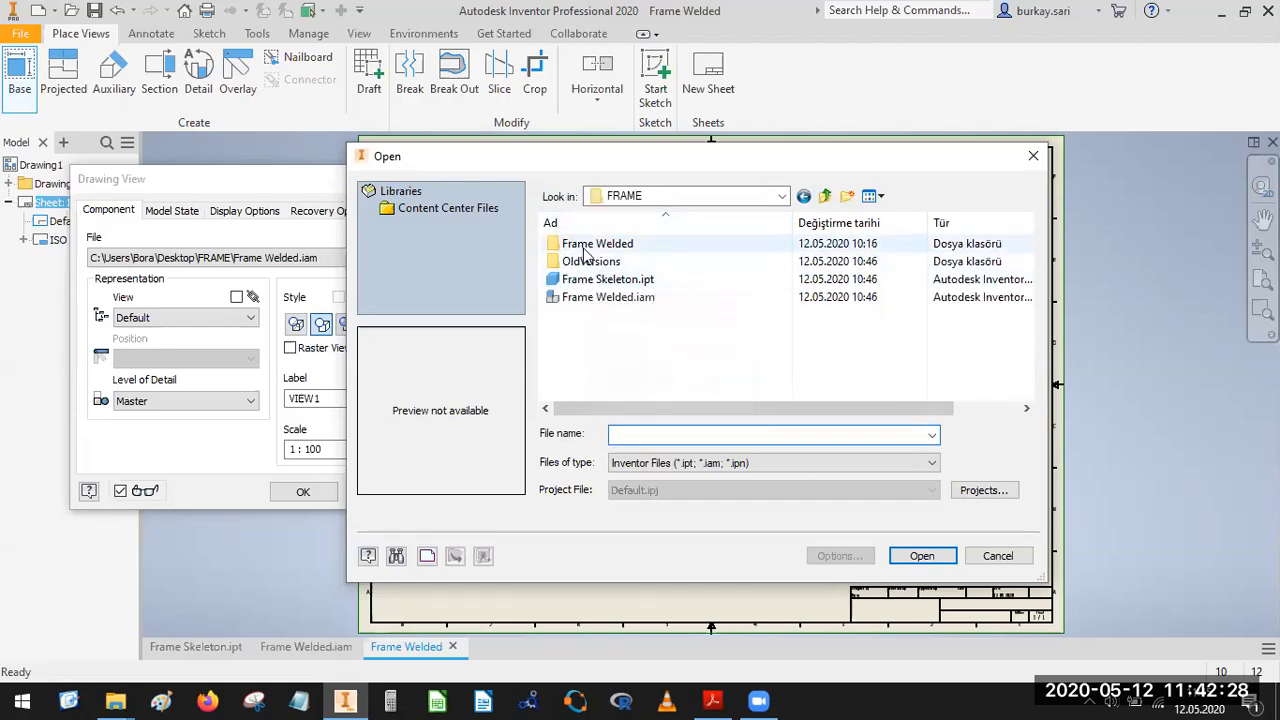
{"action": "left_click", "coordinate": [585, 300]}
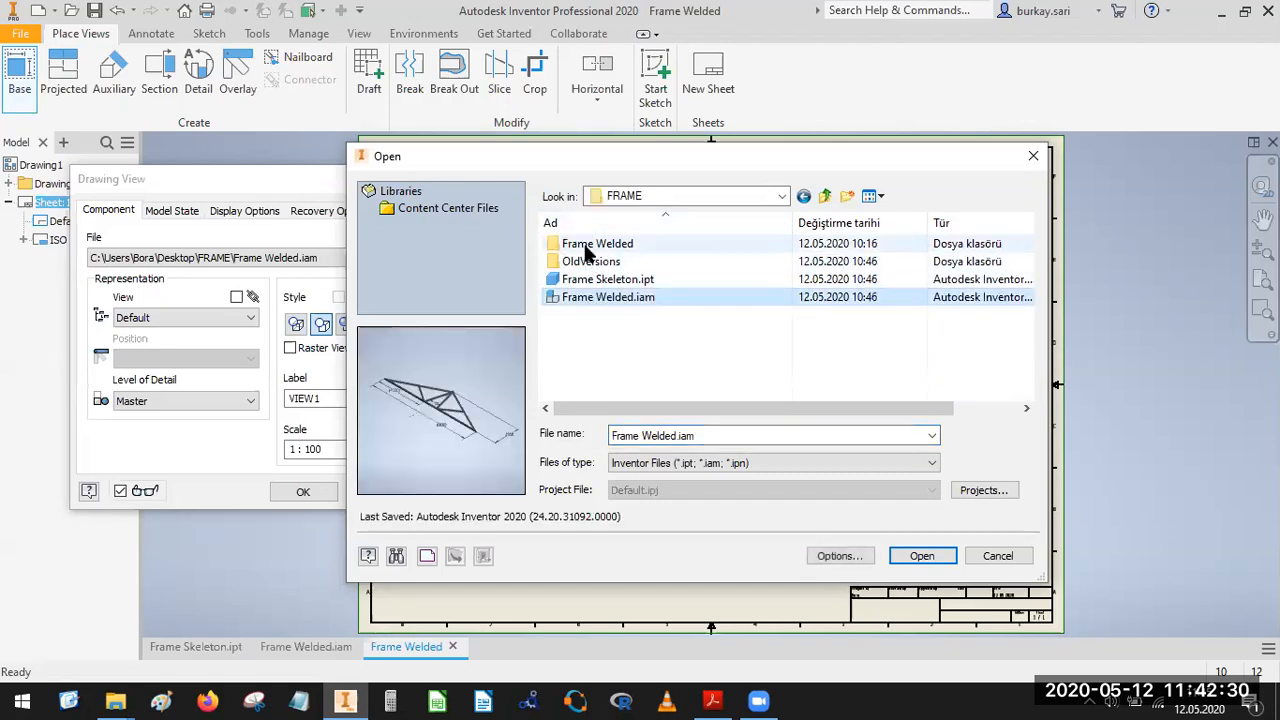
{"action": "left_click", "coordinate": [587, 249]}
{"action": "double_click", "coordinate": [585, 248]}
{"action": "double_click", "coordinate": [568, 247]}
{"action": "scroll", "coordinate": [697, 274], "scroll_direction": "down", "scroll_amount": 1}
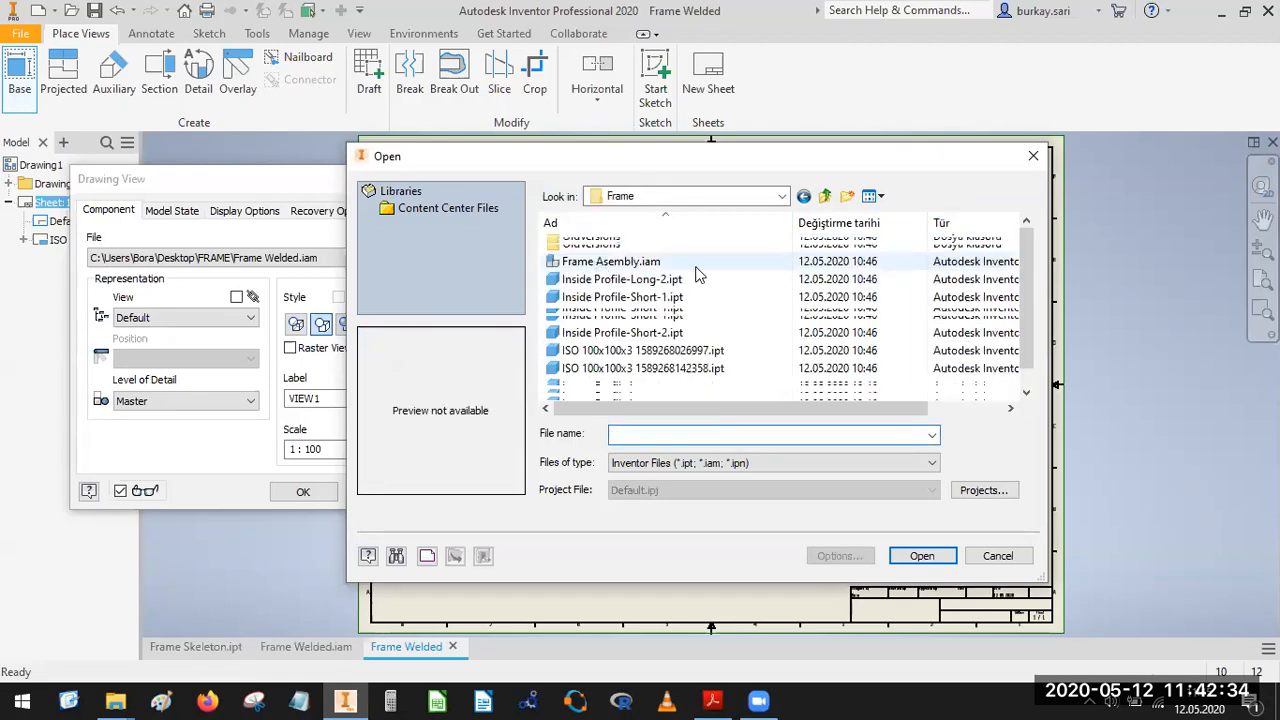
{"action": "left_click", "coordinate": [660, 315]}
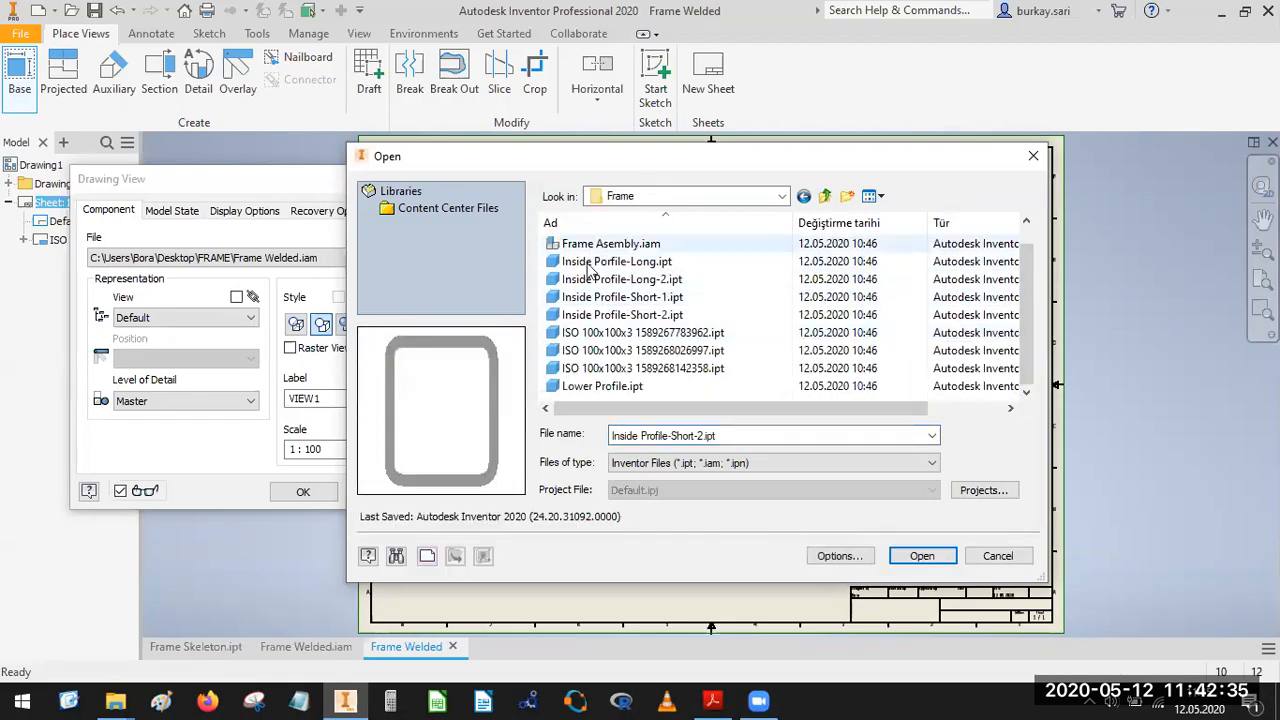
{"action": "left_click", "coordinate": [921, 556]}
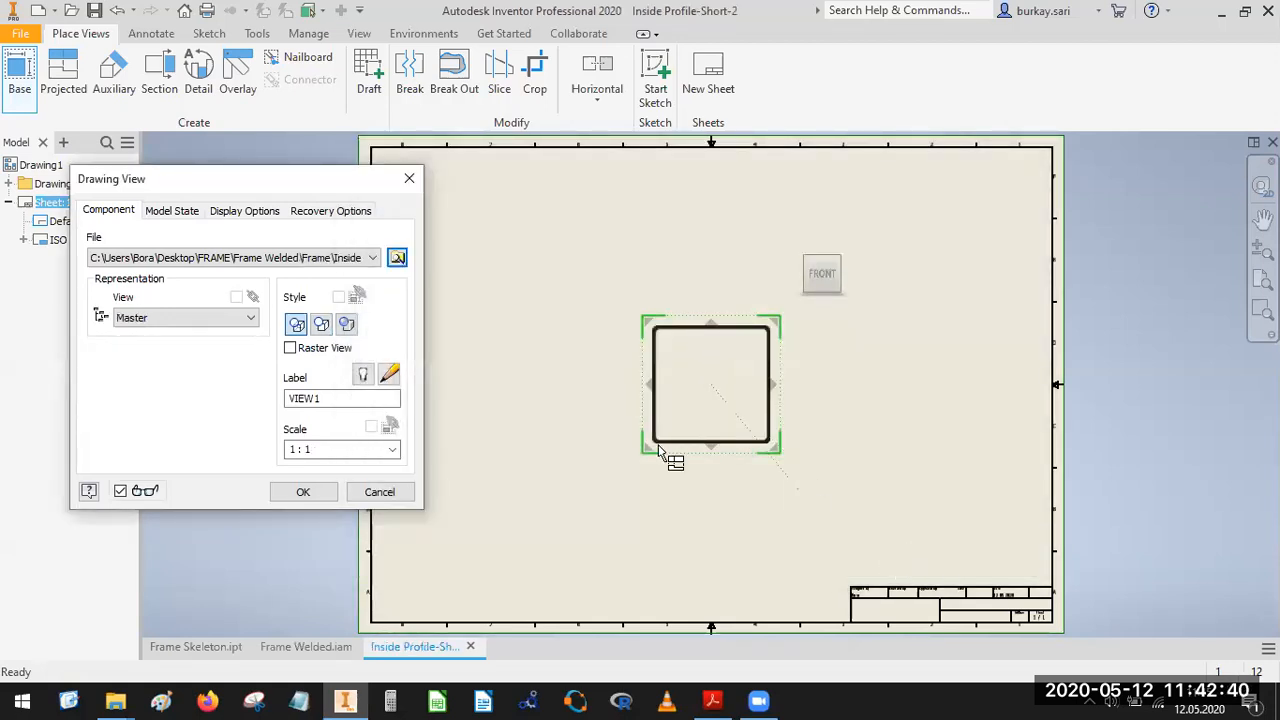
Use Frame Welded.iam as the source and create its front base view at 1:100 with a projected side view to its left.
{"action": "left_click", "coordinate": [373, 258]}
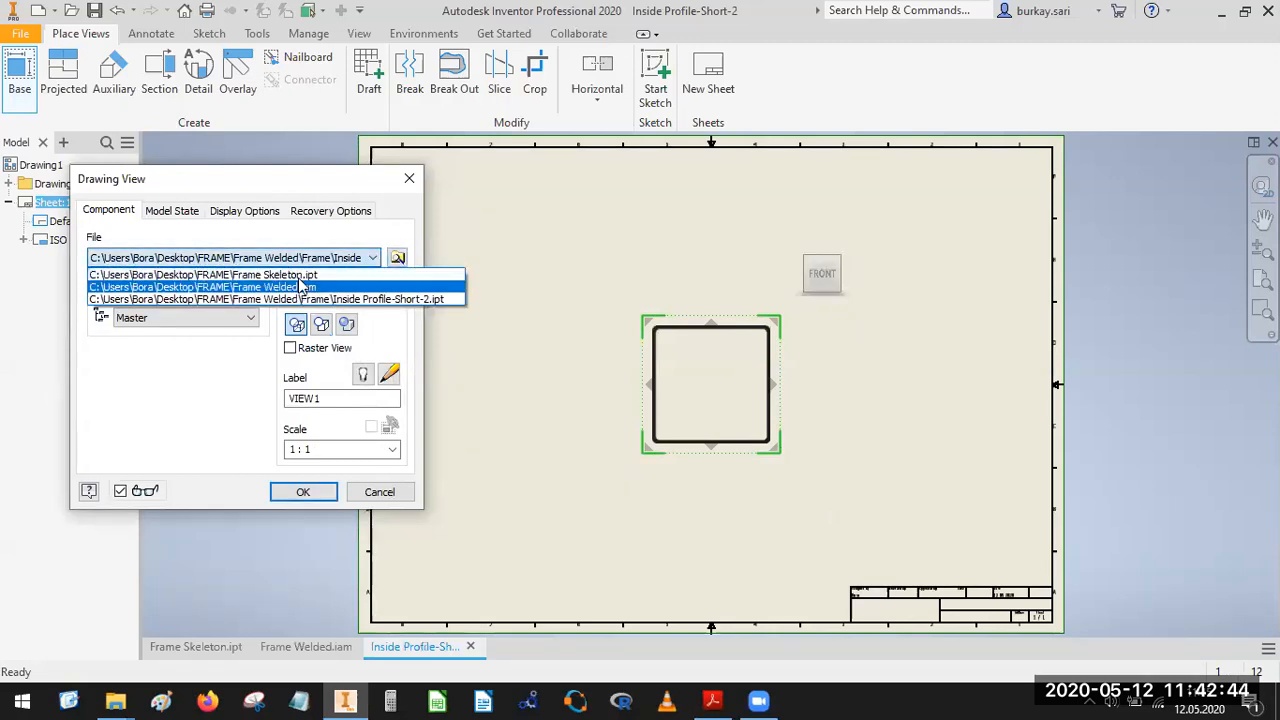
{"action": "left_click", "coordinate": [305, 287]}
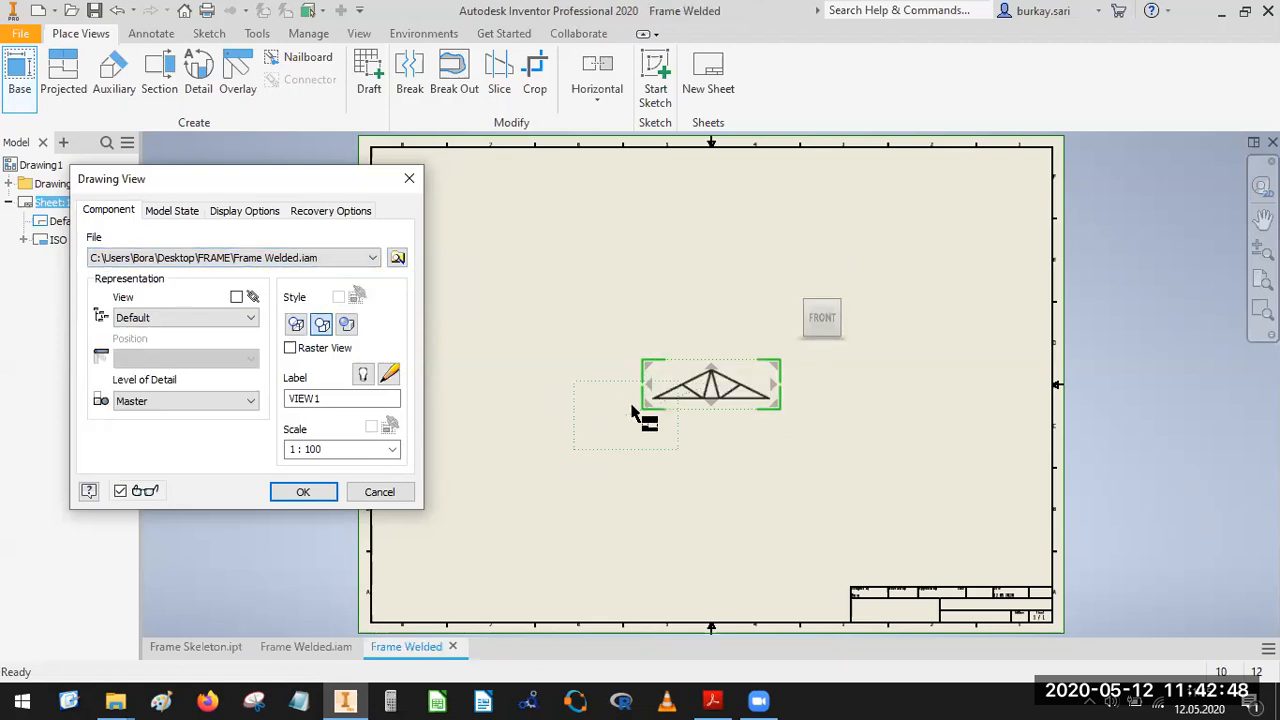
{"action": "scroll", "coordinate": [630, 410], "scroll_direction": "up", "scroll_amount": 2}
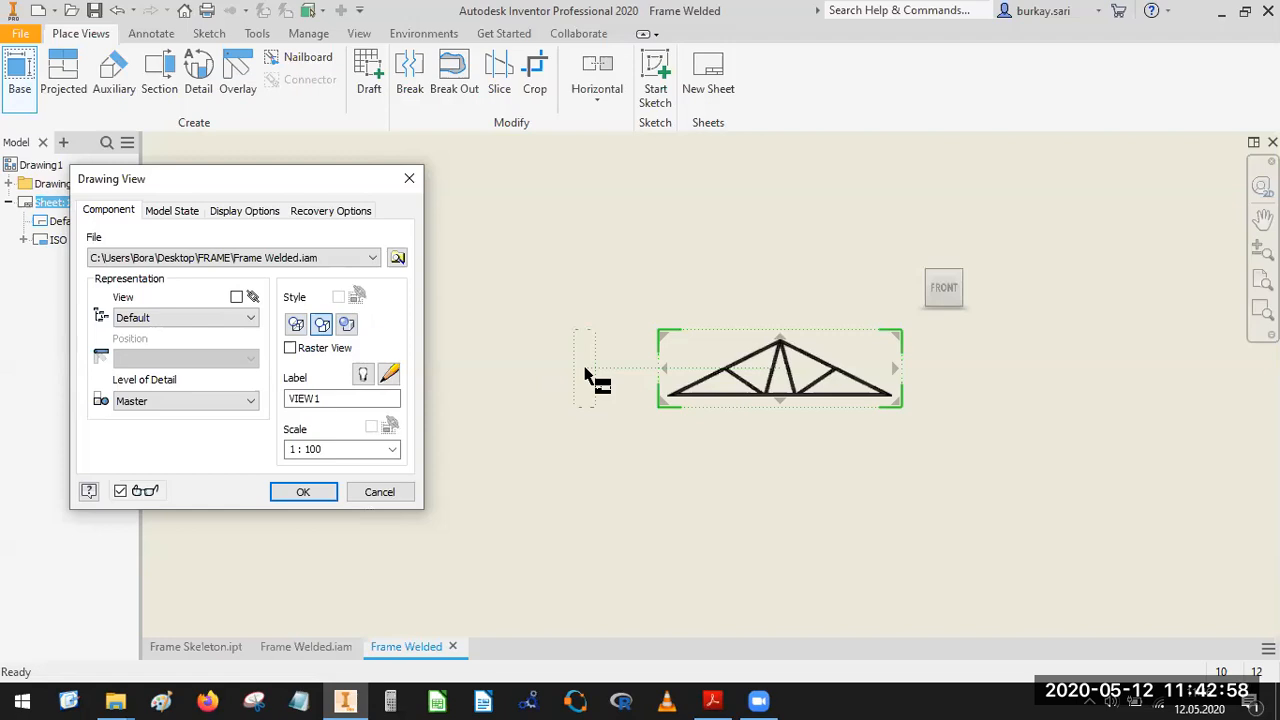
{"action": "left_click", "coordinate": [585, 368]}
{"action": "left_click", "coordinate": [303, 492]}
Reposition the truss views near the sheet's lower edge and move the side view farther left of the front view.
{"action": "scroll", "coordinate": [727, 251], "scroll_direction": "up", "scroll_amount": 4}
{"action": "left_click_drag", "start_coordinate": [804, 291], "coordinate": [797, 433]}
{"action": "scroll", "coordinate": [738, 440], "scroll_direction": "down", "scroll_amount": 7}
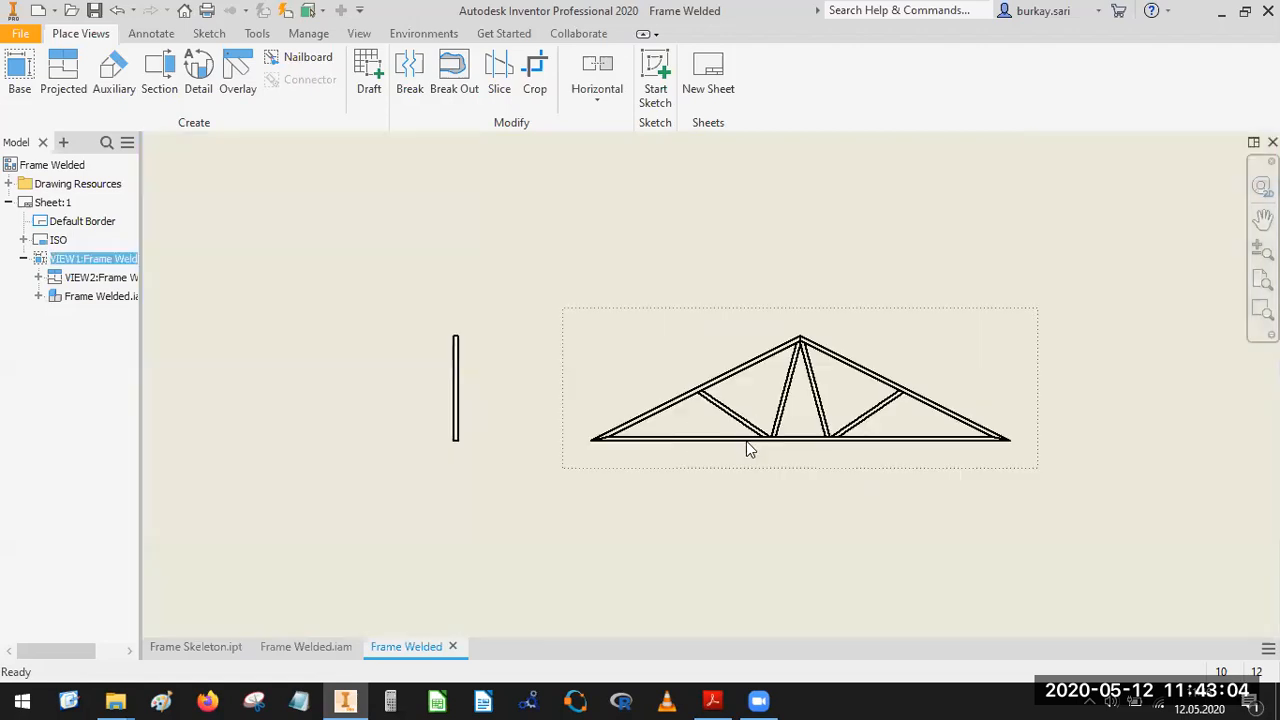
{"action": "middle_click_drag", "start_coordinate": [714, 411], "coordinate": [984, 415]}
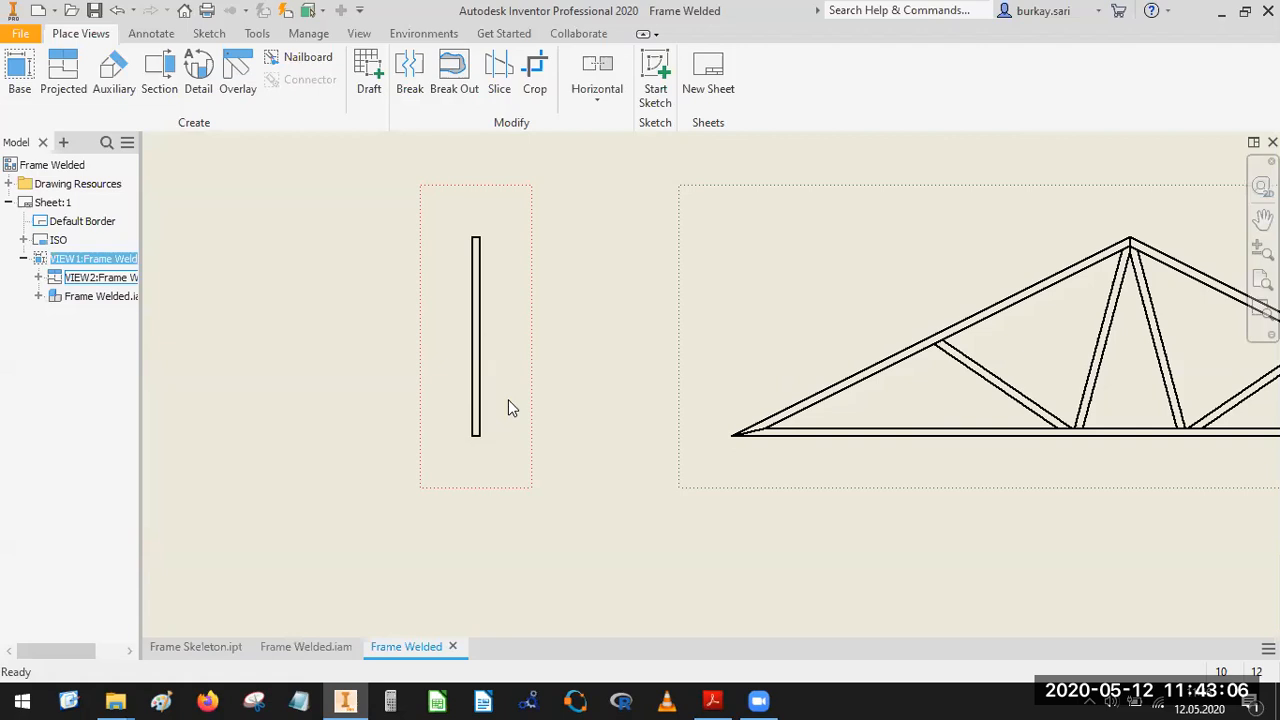
{"action": "left_click", "coordinate": [502, 400]}
{"action": "left_click_drag", "start_coordinate": [501, 399], "coordinate": [277, 397]}
{"action": "scroll", "coordinate": [690, 321], "scroll_direction": "up", "scroll_amount": 7}
{"action": "middle_click_drag", "start_coordinate": [801, 320], "coordinate": [560, 323]}
Open the truss front view for editing and enlarge its frame to a scale of 0,03 : 1.
{"action": "left_click", "coordinate": [514, 299]}
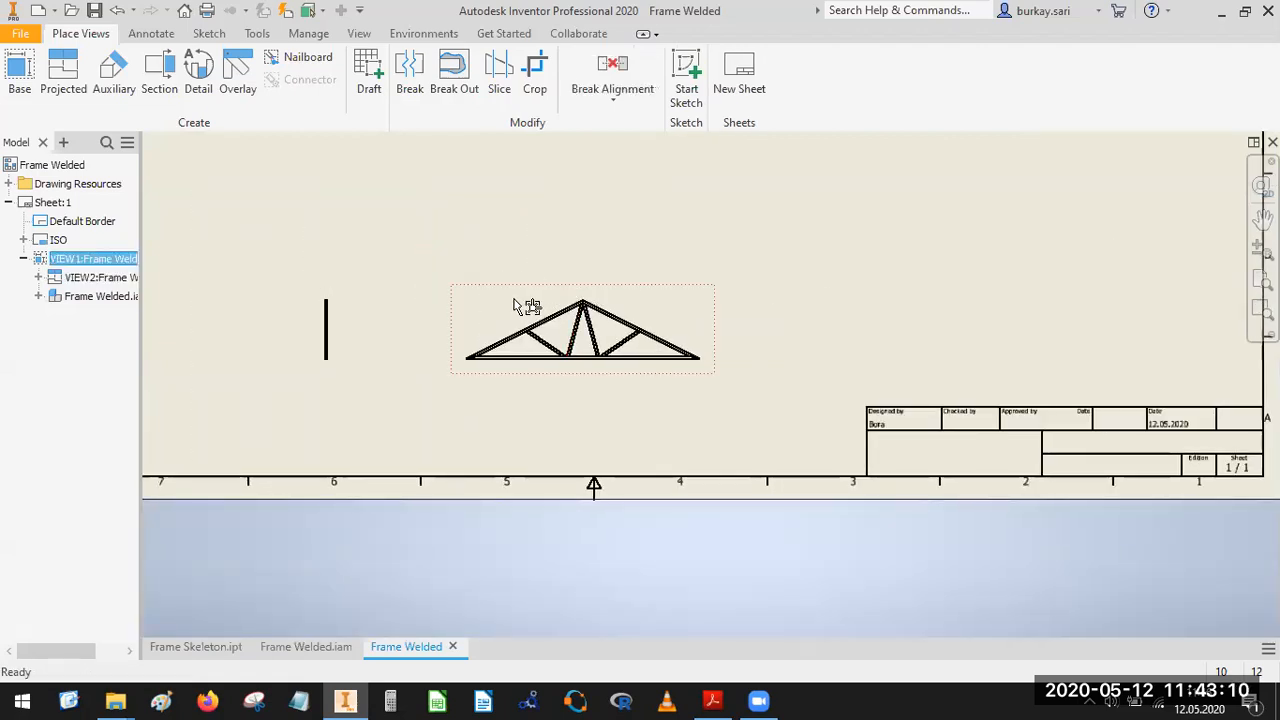
{"action": "double_click", "coordinate": [515, 302]}
{"action": "left_click_drag", "start_coordinate": [712, 297], "coordinate": [887, 193]}
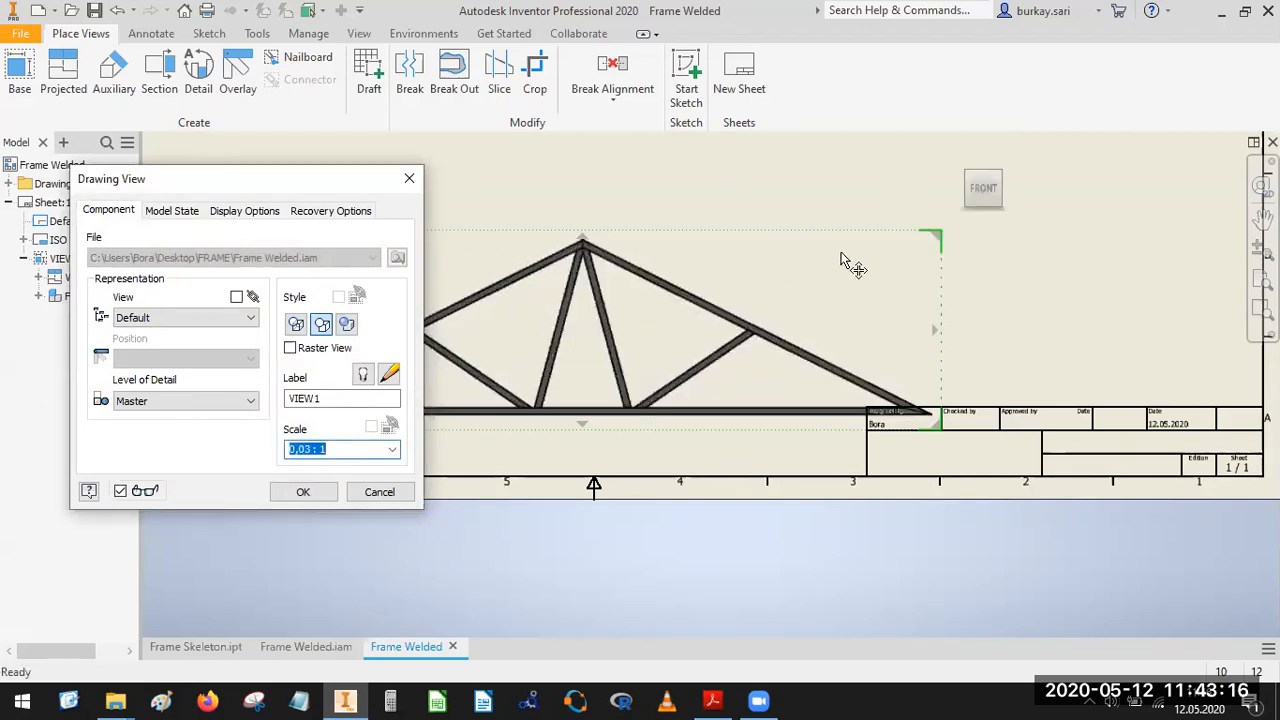
{"action": "scroll", "coordinate": [929, 212], "scroll_direction": "up", "scroll_amount": 3}
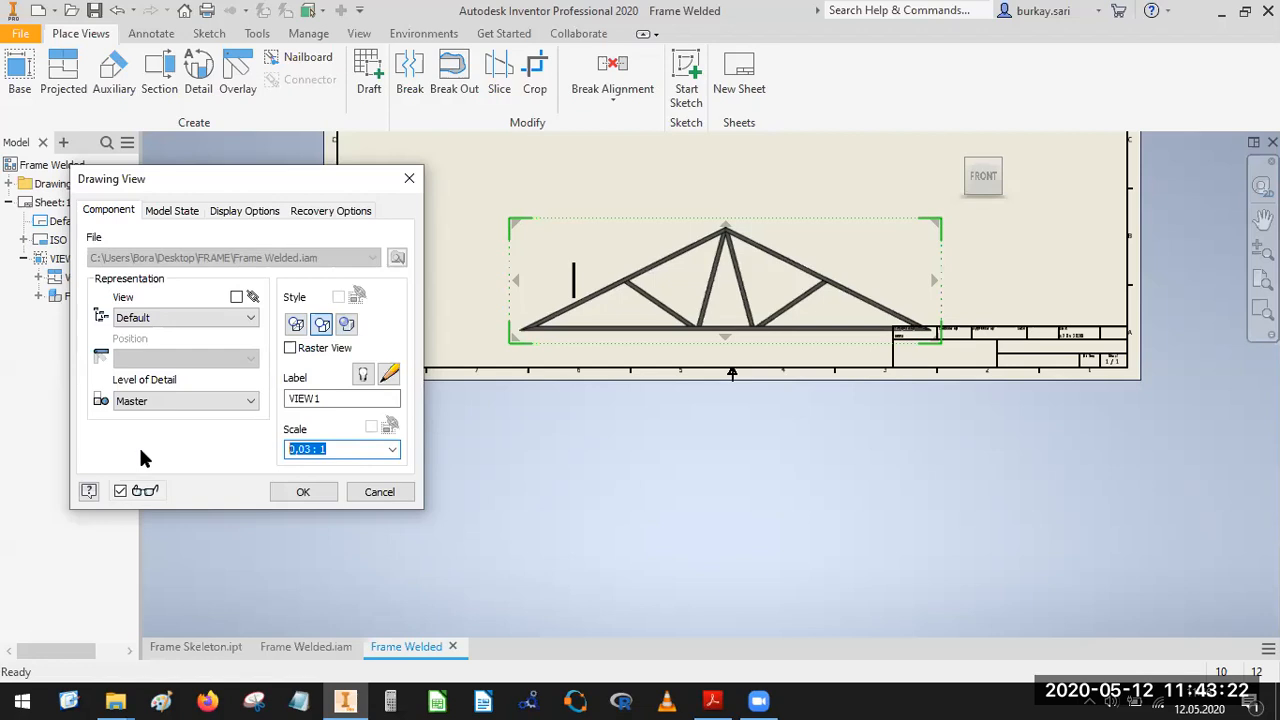
Set the truss front view's scale to 1:50 and move the side view farther left of it.
{"action": "type", "text": "1:20"}
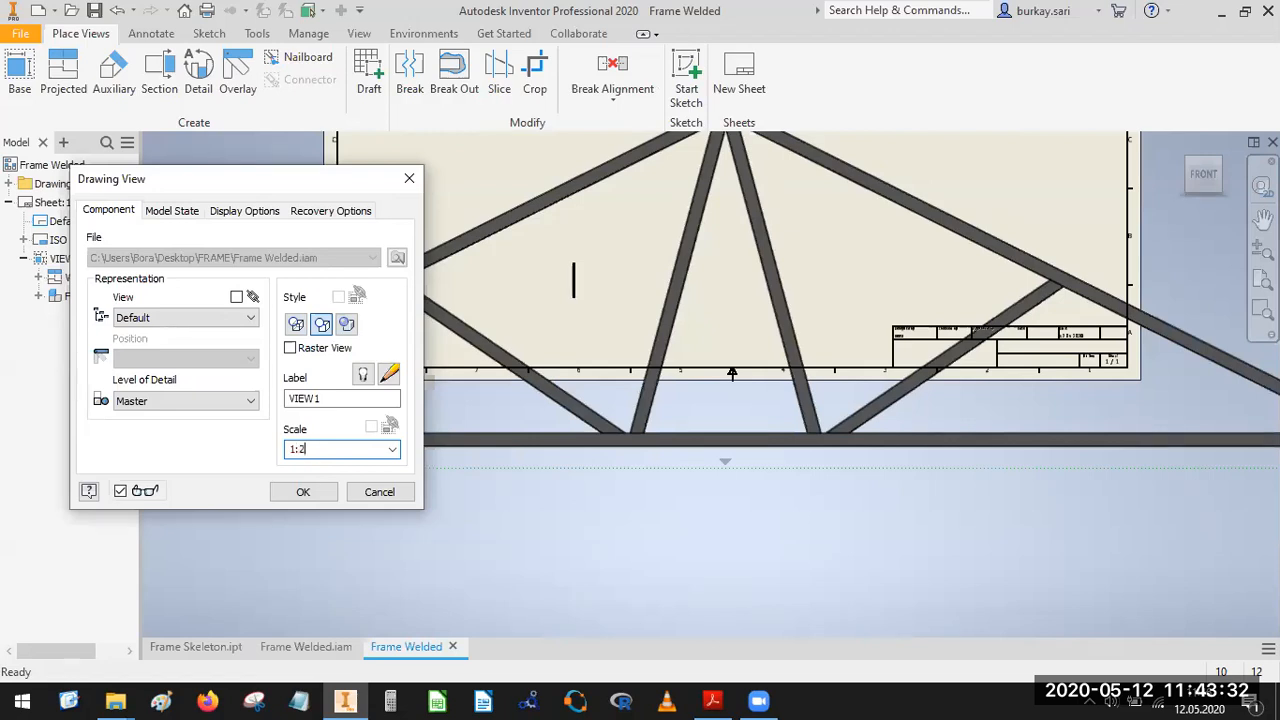
{"action": "left_click", "coordinate": [392, 451]}
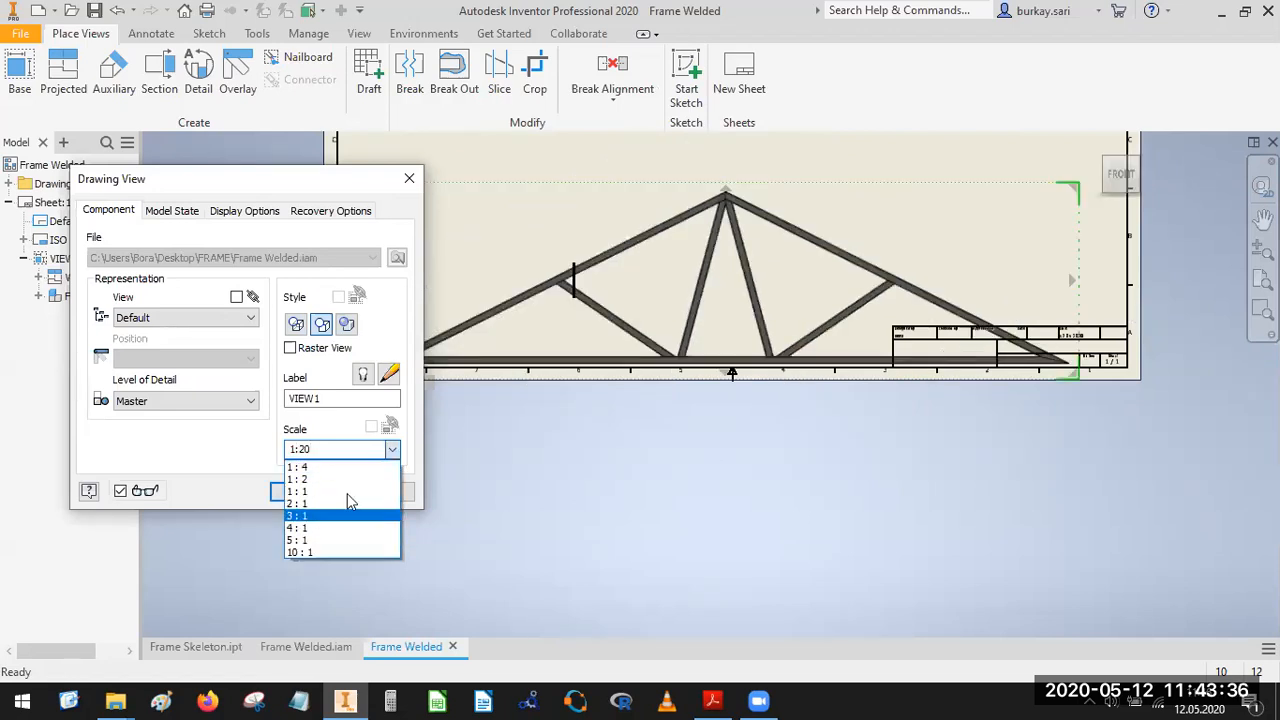
{"action": "left_click", "coordinate": [507, 240]}
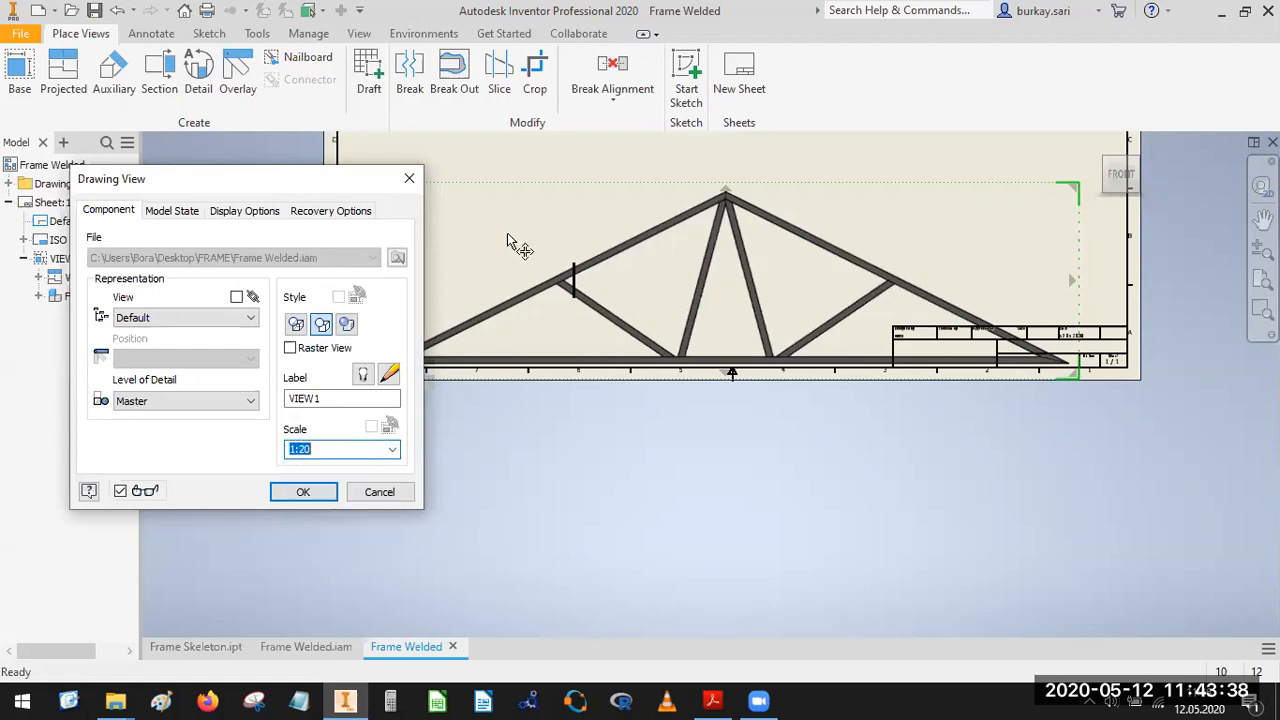
{"action": "left_click", "coordinate": [331, 449]}
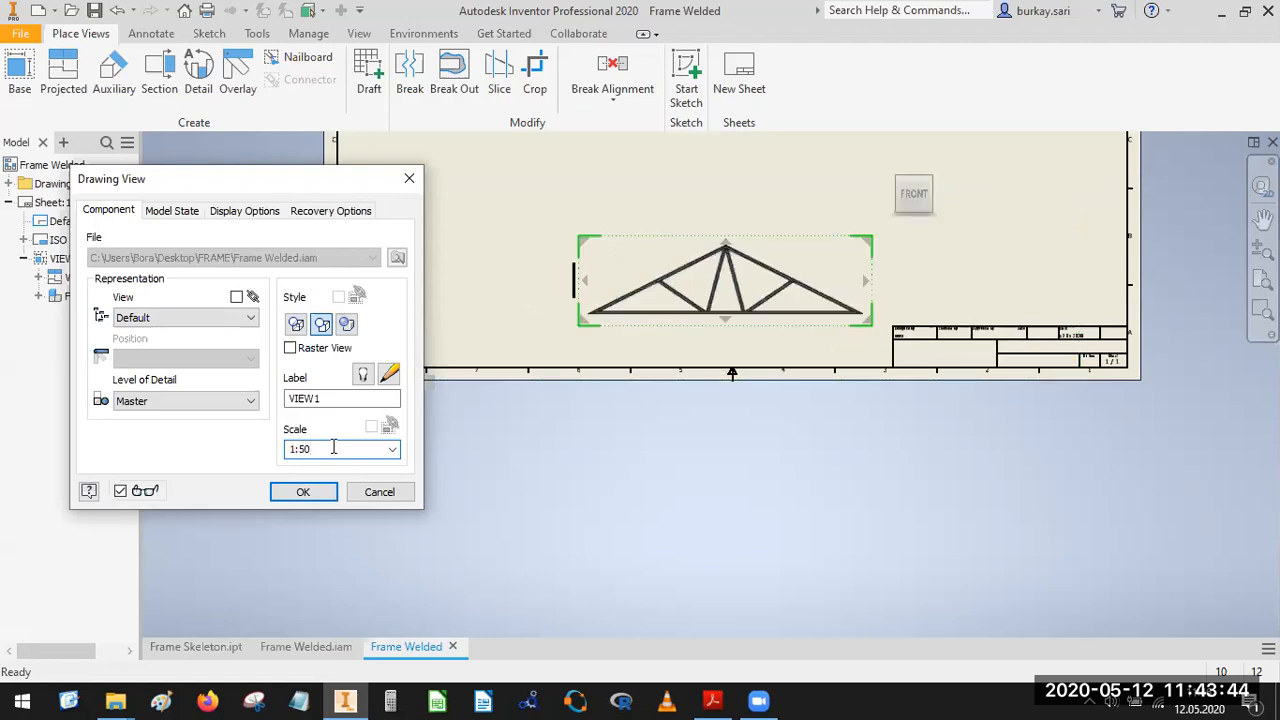
{"action": "left_click", "coordinate": [300, 490]}
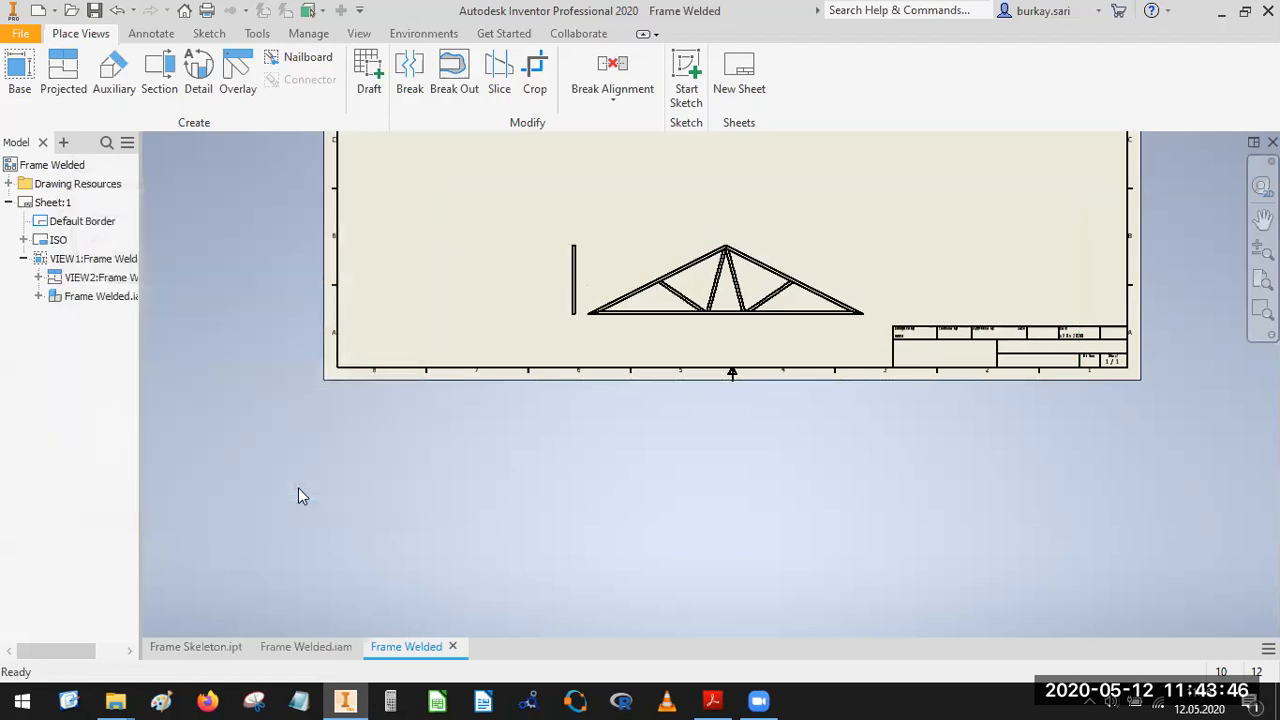
{"action": "middle_click_drag", "start_coordinate": [627, 306], "coordinate": [792, 403]}
{"action": "left_click_drag", "start_coordinate": [752, 376], "coordinate": [667, 372]}
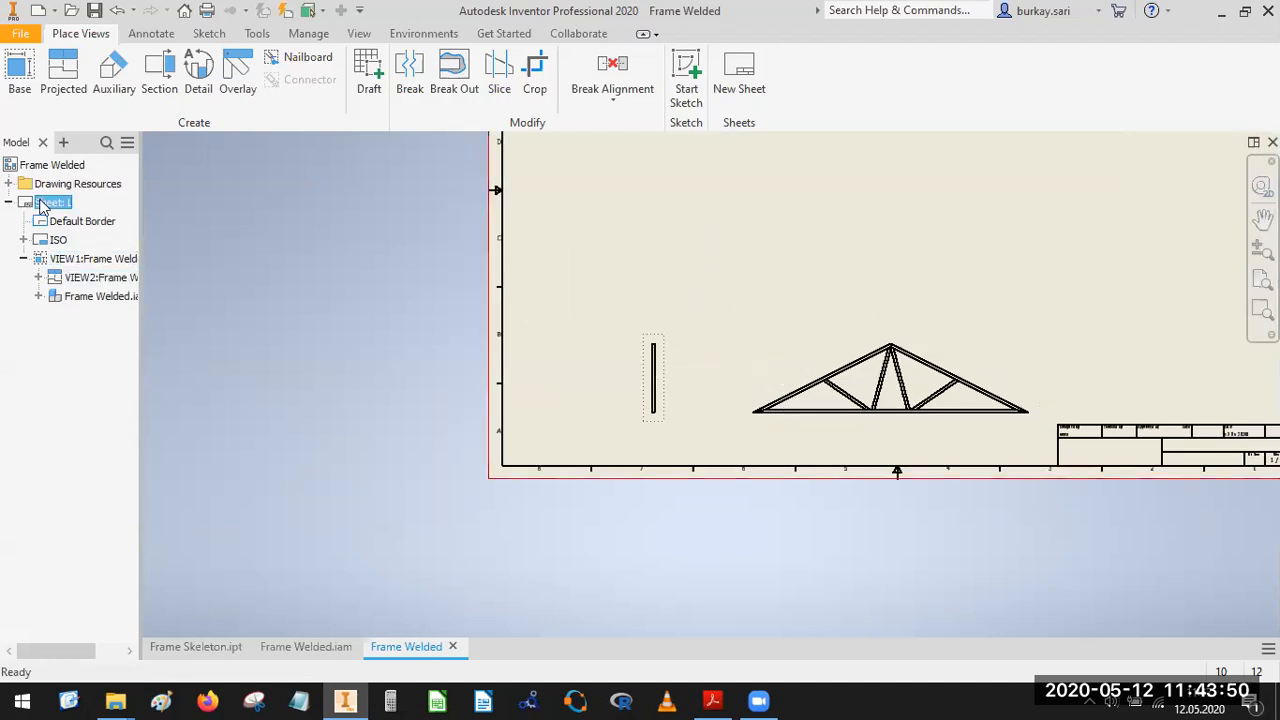
Change the drawing sheet's size to A3.
{"action": "right_click", "coordinate": [42, 206]}
{"action": "left_click", "coordinate": [103, 354]}
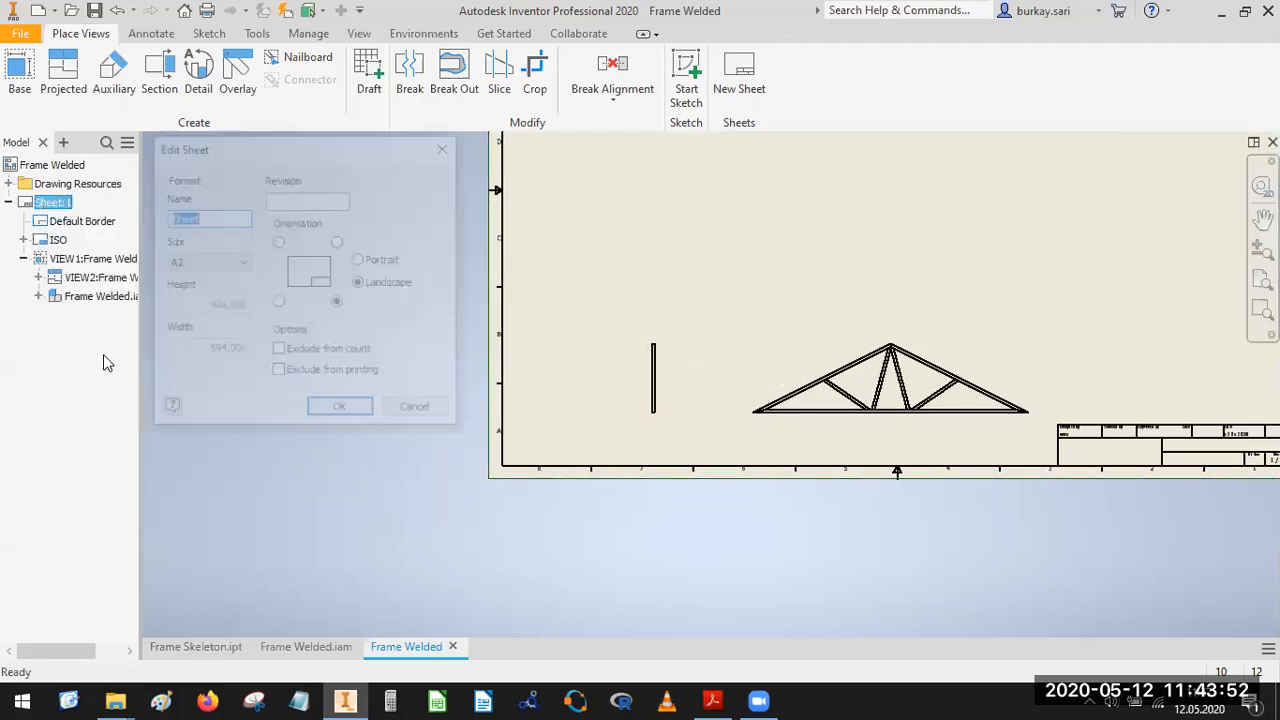
{"action": "left_click", "coordinate": [207, 262]}
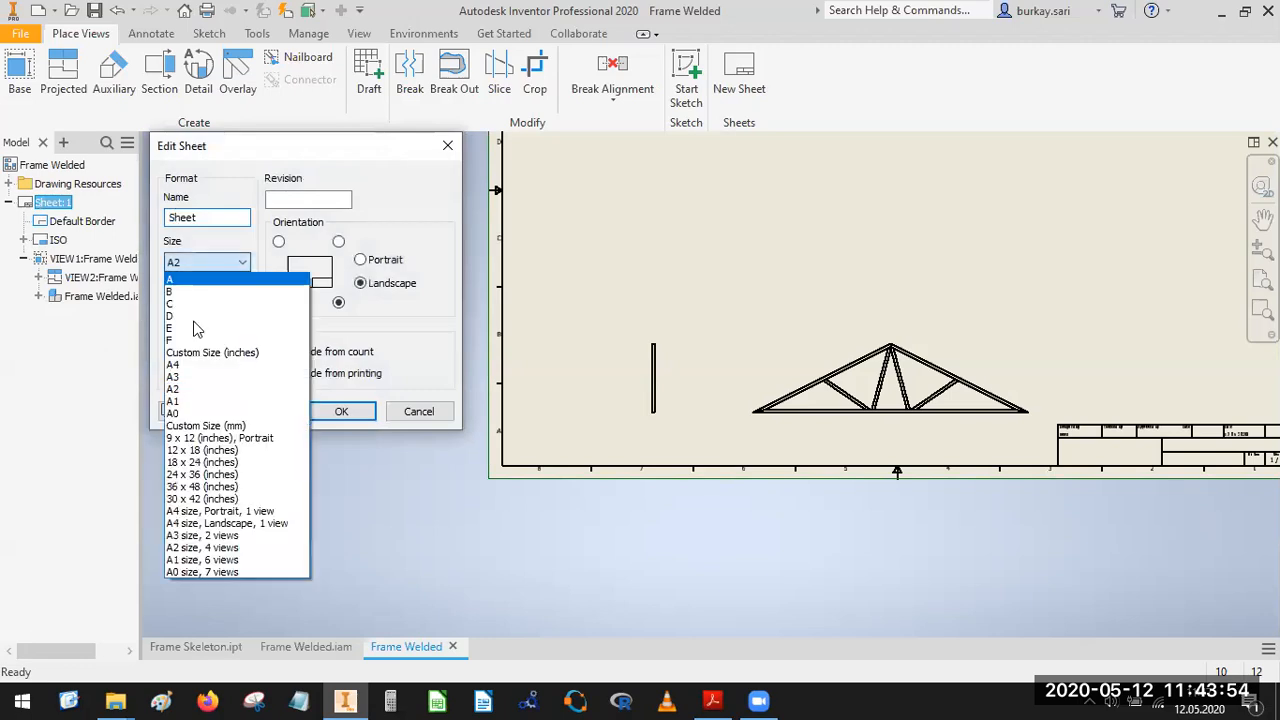
{"action": "left_click", "coordinate": [190, 377]}
{"action": "left_click", "coordinate": [318, 411]}
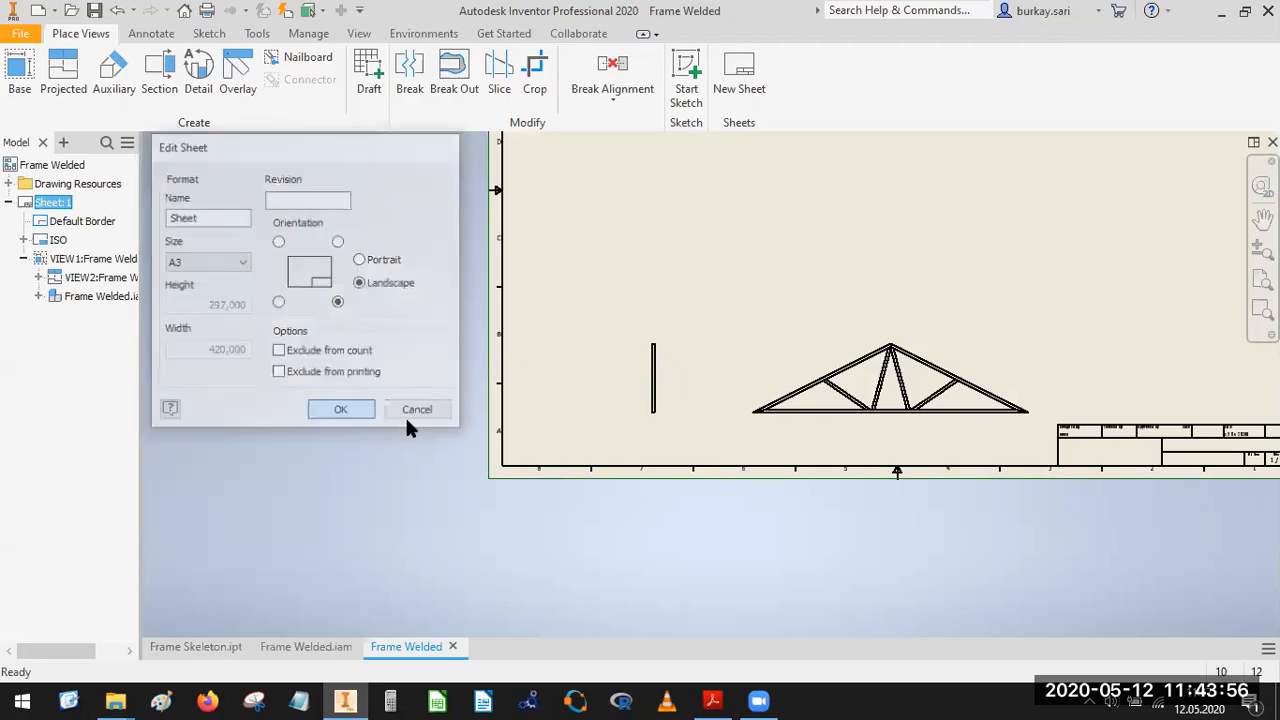
Reposition the truss front view above the sheet's lower left area, with the side view close to the left border.
{"action": "middle_click_drag", "start_coordinate": [868, 357], "coordinate": [897, 335]}
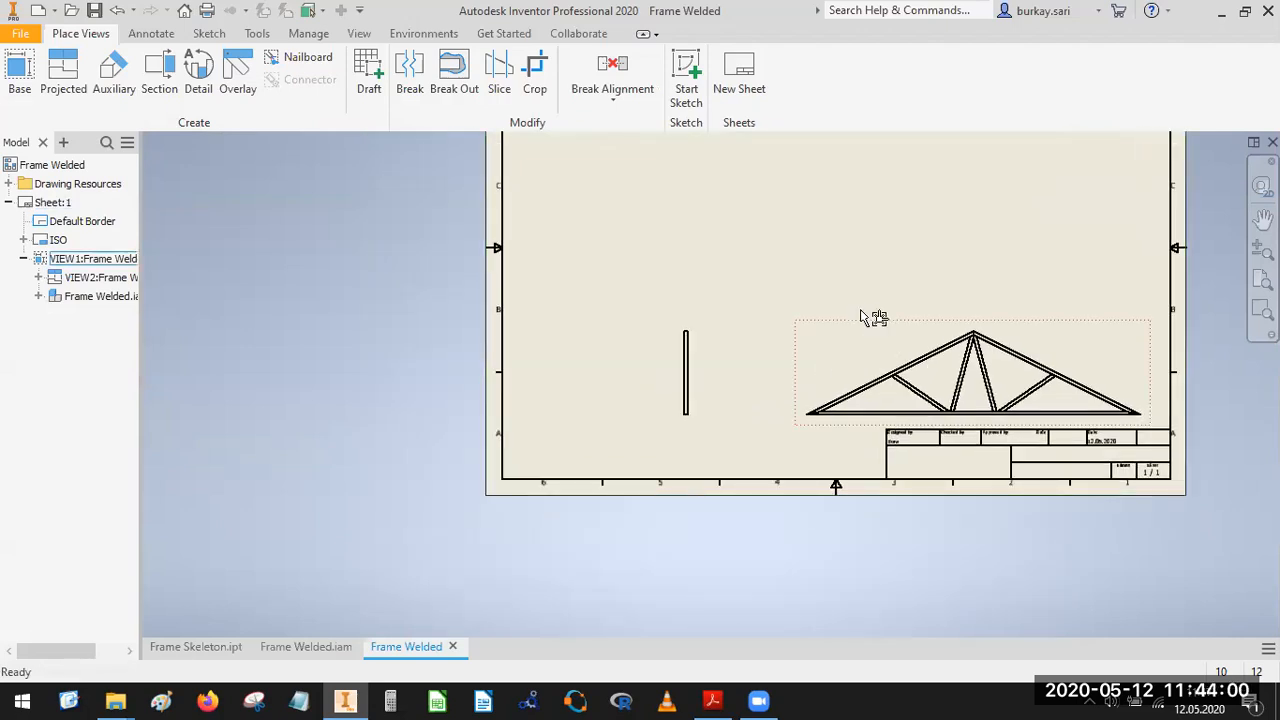
{"action": "left_click_drag", "start_coordinate": [856, 330], "coordinate": [531, 337]}
{"action": "mouse_move", "coordinate": [834, 334]}
{"action": "left_mouse_down"}
{"action": "mouse_move", "coordinate": [766, 320]}
{"action": "mouse_move", "coordinate": [659, 334]}
{"action": "left_mouse_up"}
{"action": "scroll", "coordinate": [571, 394], "scroll_direction": "up", "scroll_amount": 3}
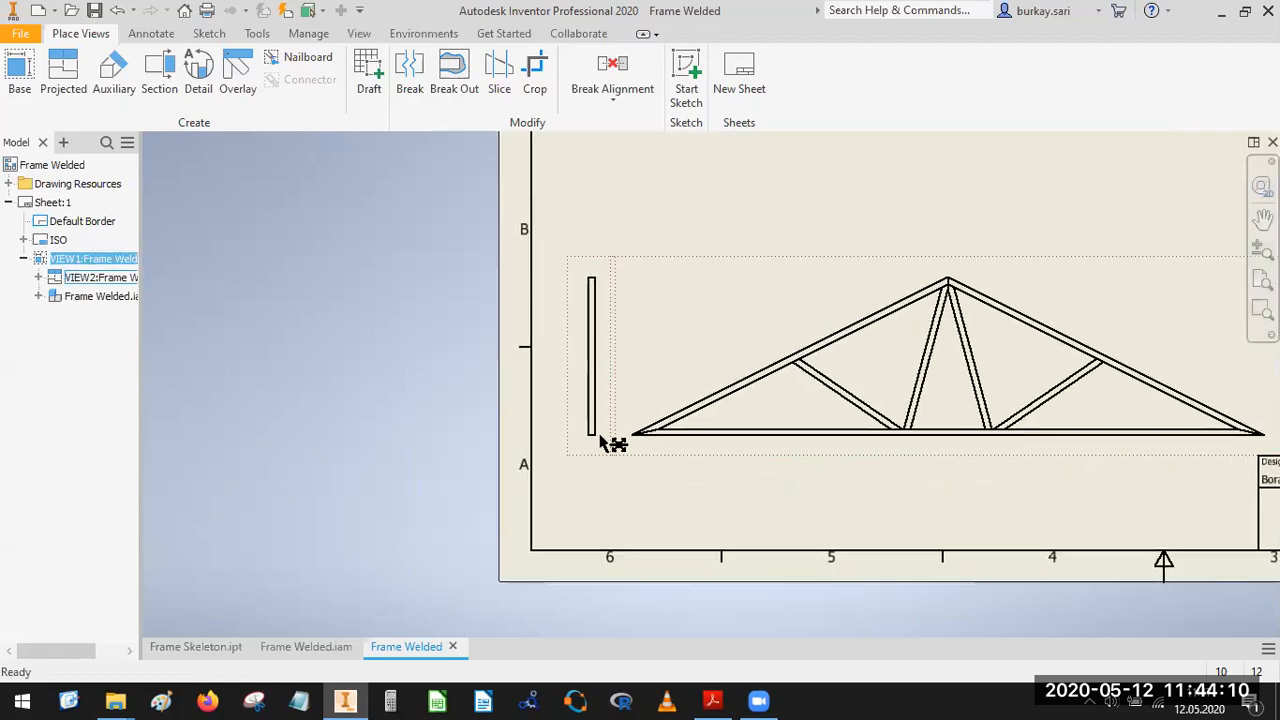
{"action": "left_click_drag", "start_coordinate": [604, 455], "coordinate": [582, 440]}
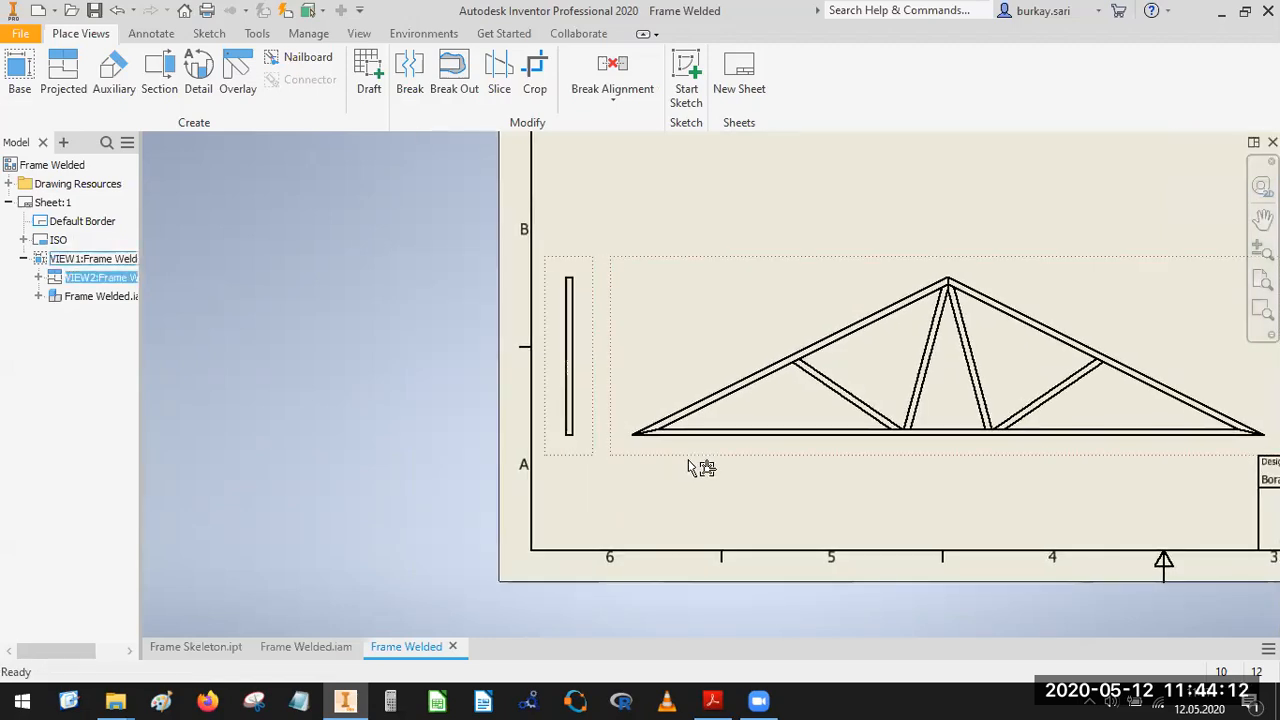
{"action": "left_click_drag", "start_coordinate": [690, 445], "coordinate": [697, 423]}
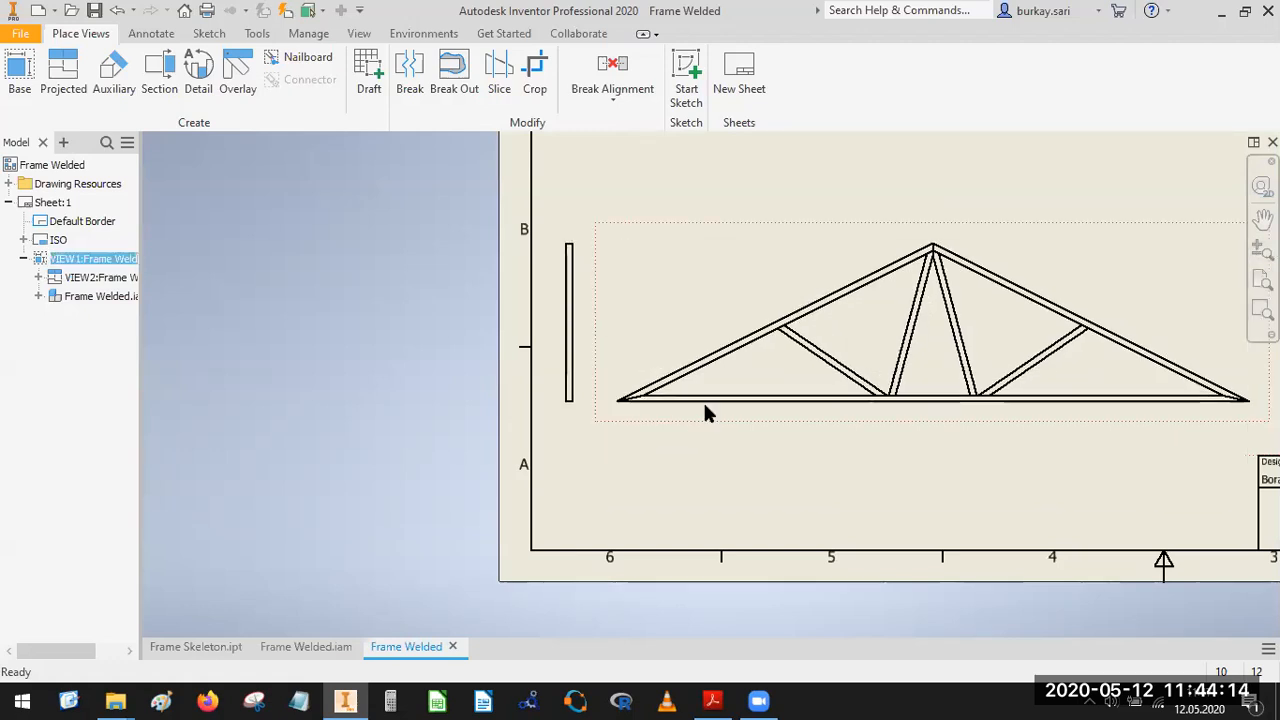
{"action": "scroll", "coordinate": [710, 420], "scroll_direction": "down", "scroll_amount": 5}
{"action": "scroll", "coordinate": [836, 392], "scroll_direction": "down", "scroll_amount": 2}
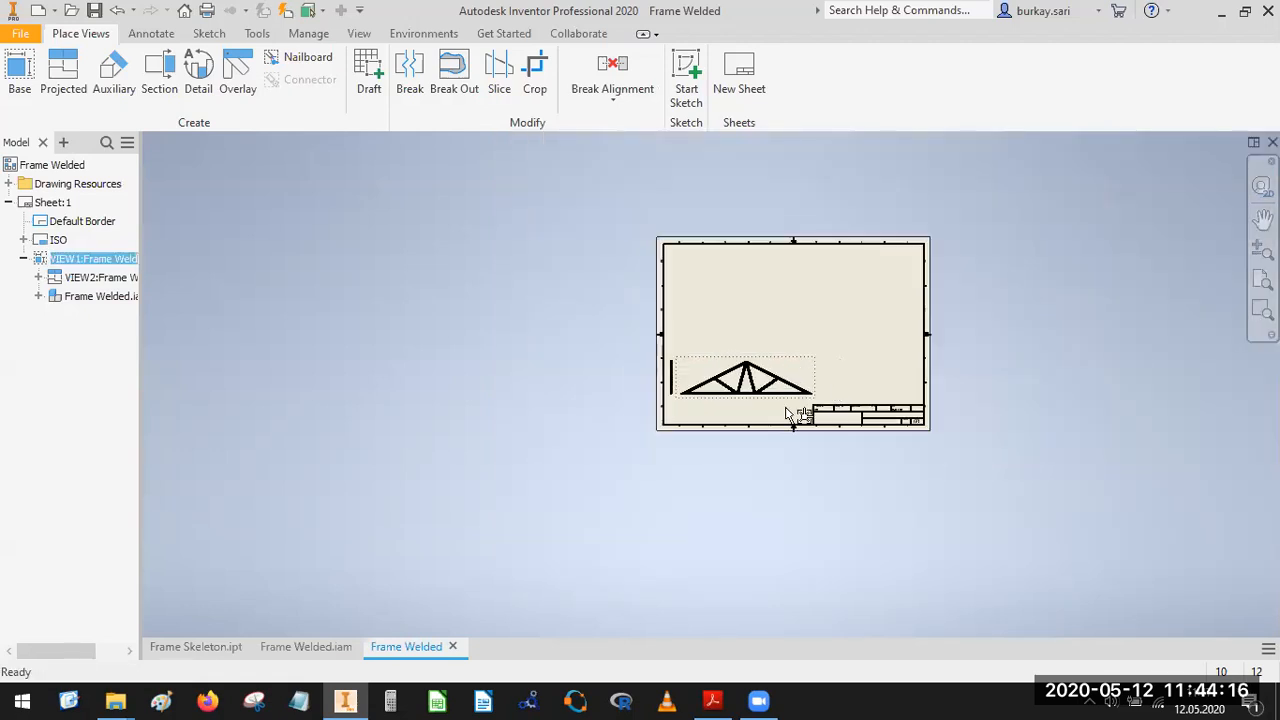
{"action": "scroll", "coordinate": [836, 365], "scroll_direction": "up", "scroll_amount": 3}
{"action": "left_click", "coordinate": [669, 253]}
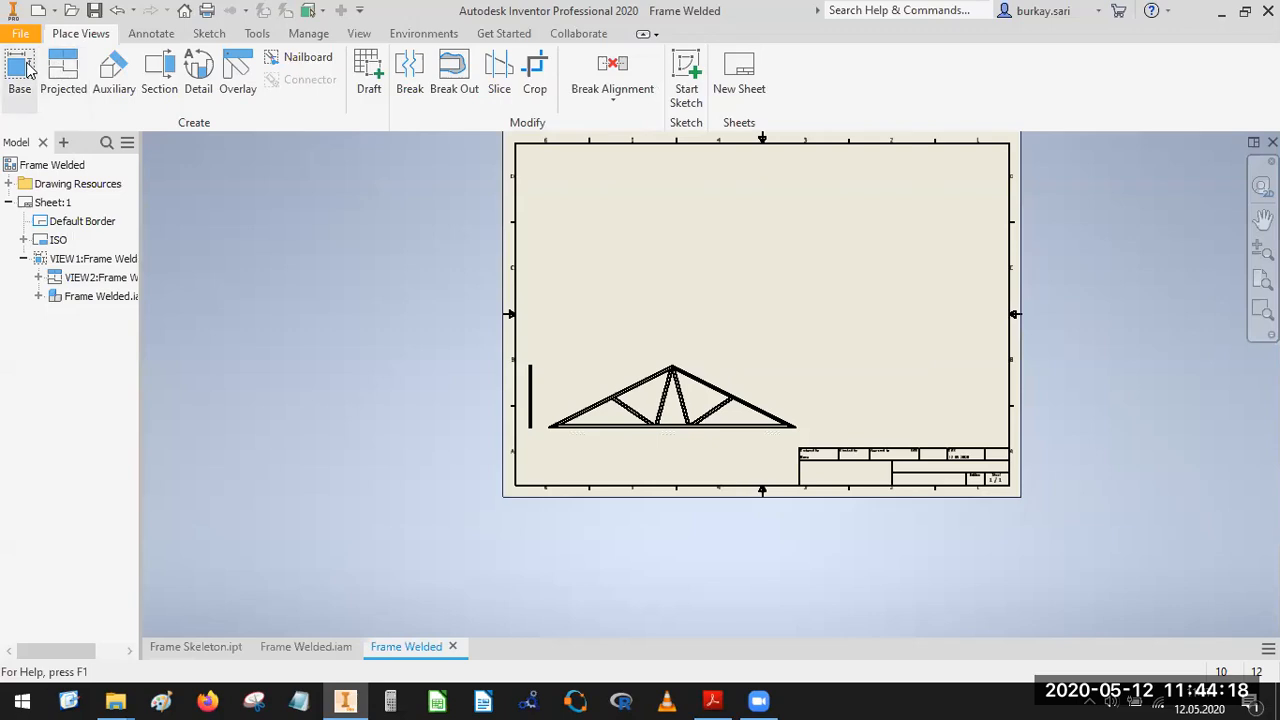
Try to retrieve model dimensions for the truss front view.
{"action": "left_click", "coordinate": [151, 33]}
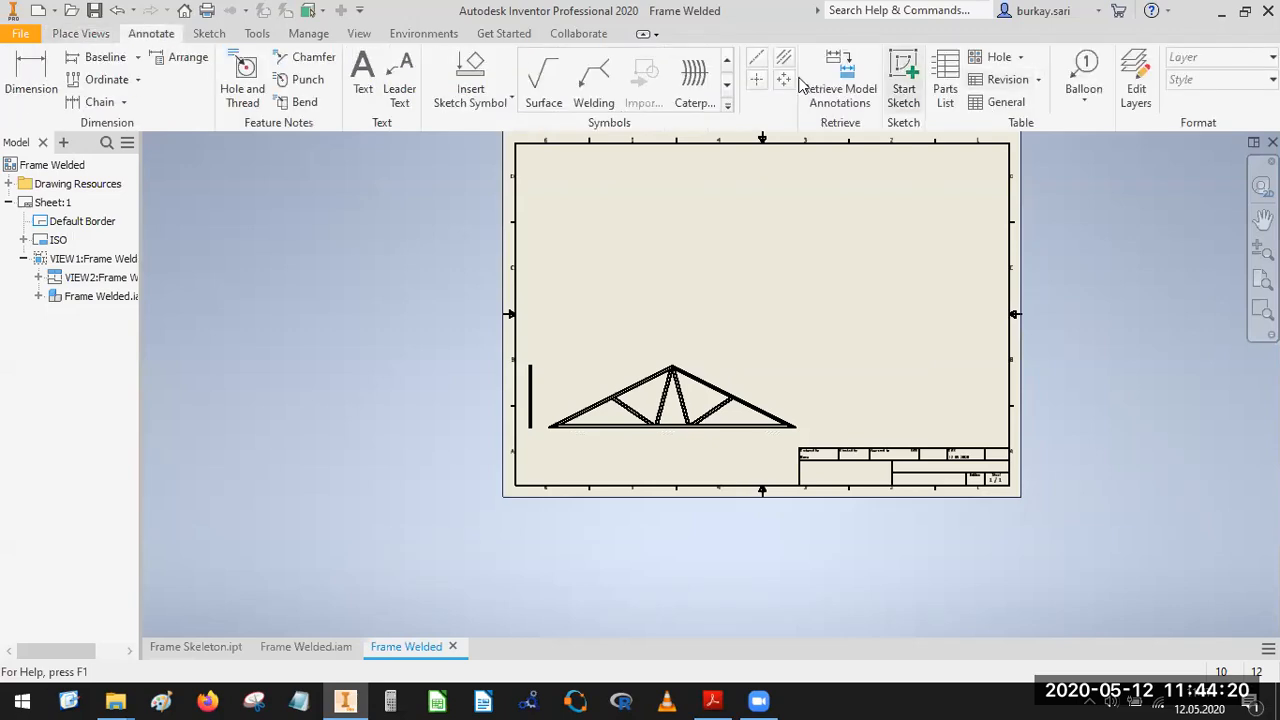
{"action": "left_click", "coordinate": [738, 357]}
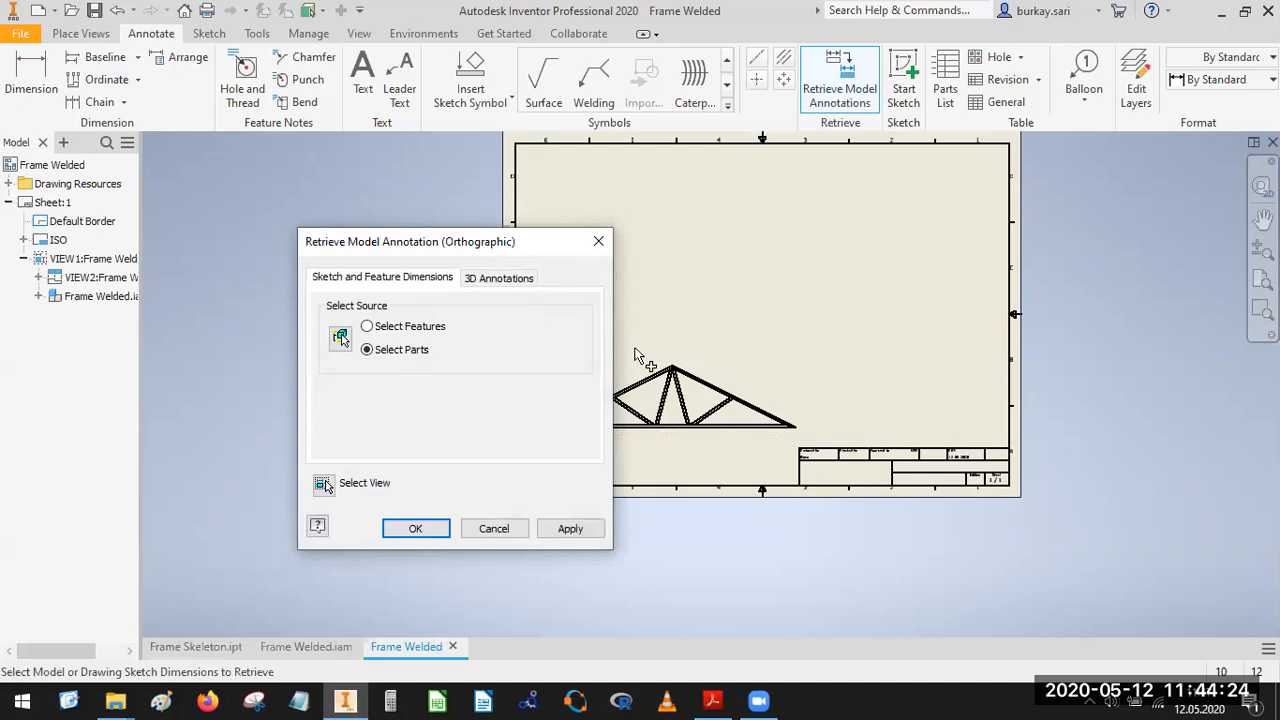
{"action": "middle_click_drag", "start_coordinate": [656, 348], "coordinate": [912, 292]}
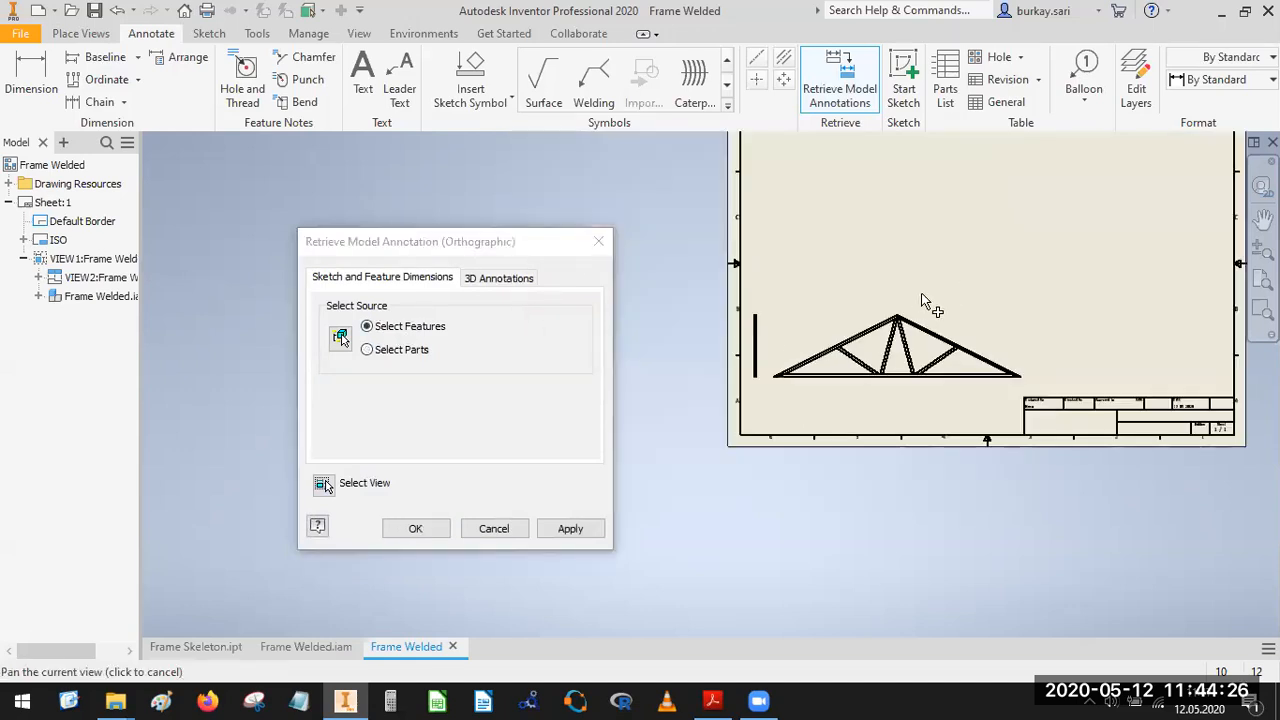
{"action": "left_click", "coordinate": [970, 325]}
Try to retrieve model annotations for the truss front view from the Frame Skeleton part.
{"action": "left_click", "coordinate": [100, 277]}
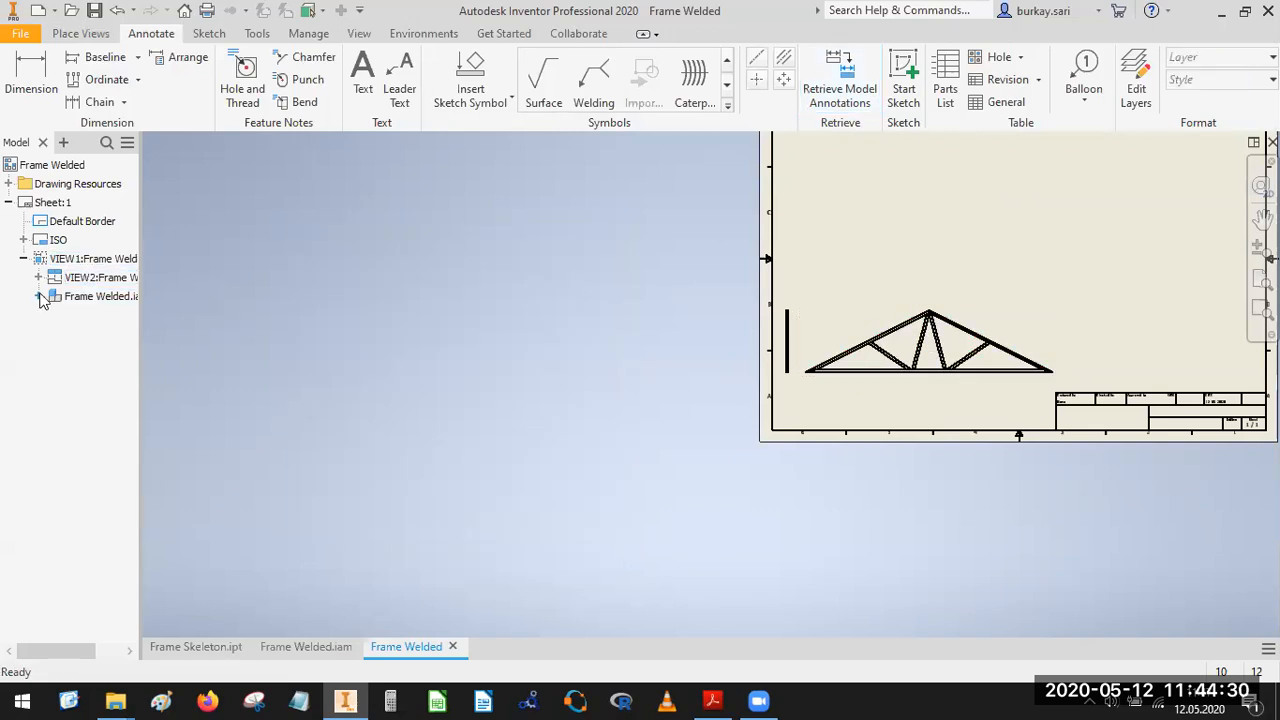
{"action": "left_click", "coordinate": [38, 296]}
{"action": "left_click", "coordinate": [89, 335]}
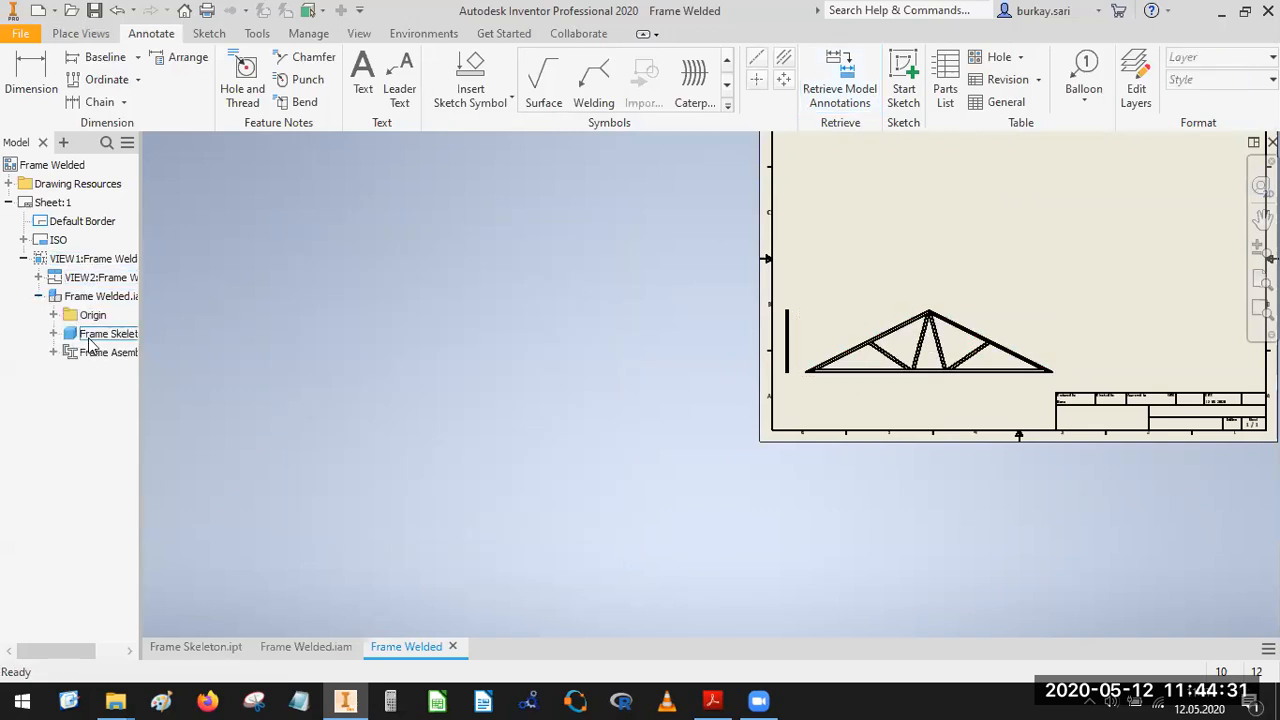
{"action": "left_click", "coordinate": [841, 75]}
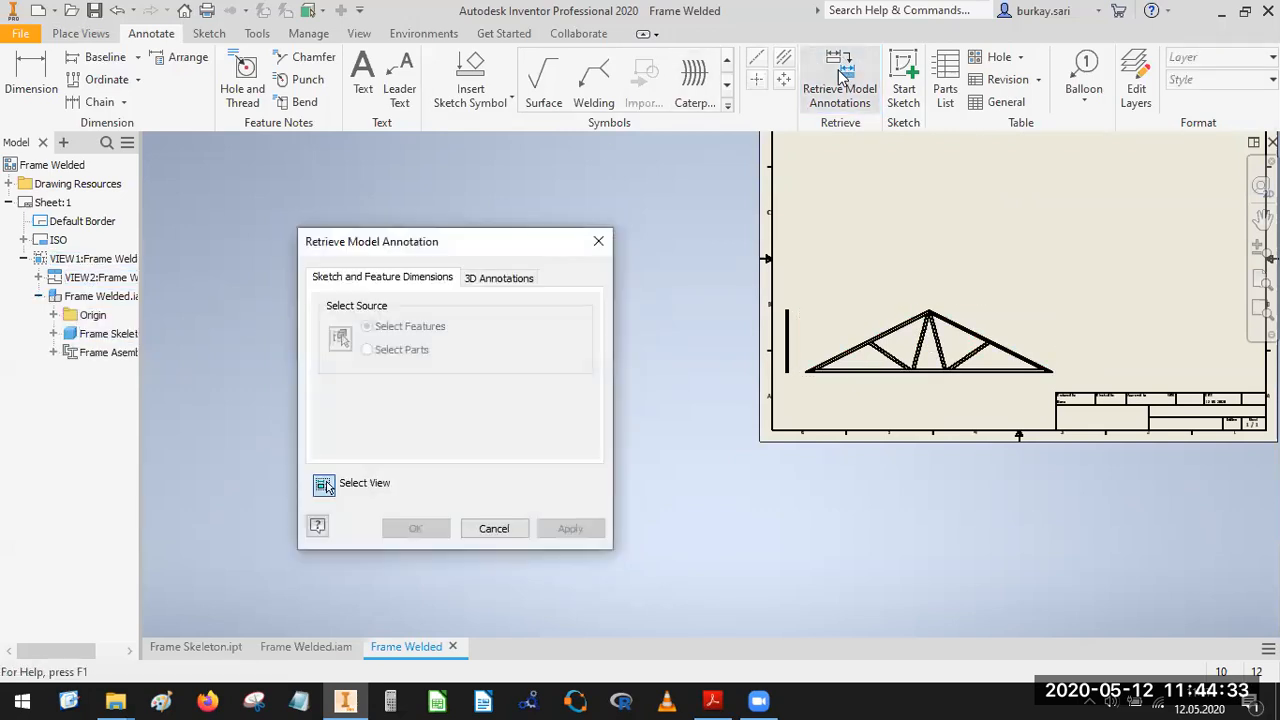
{"action": "left_click", "coordinate": [968, 320]}
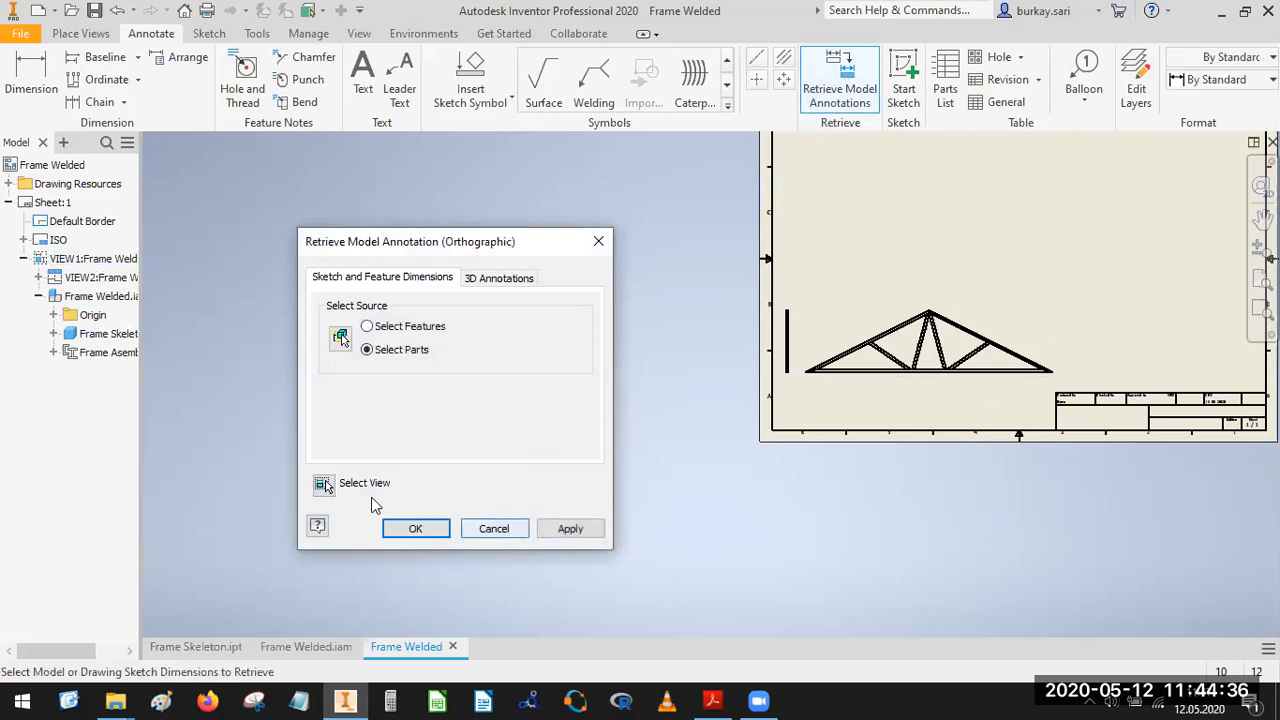
{"action": "left_click", "coordinate": [324, 485]}
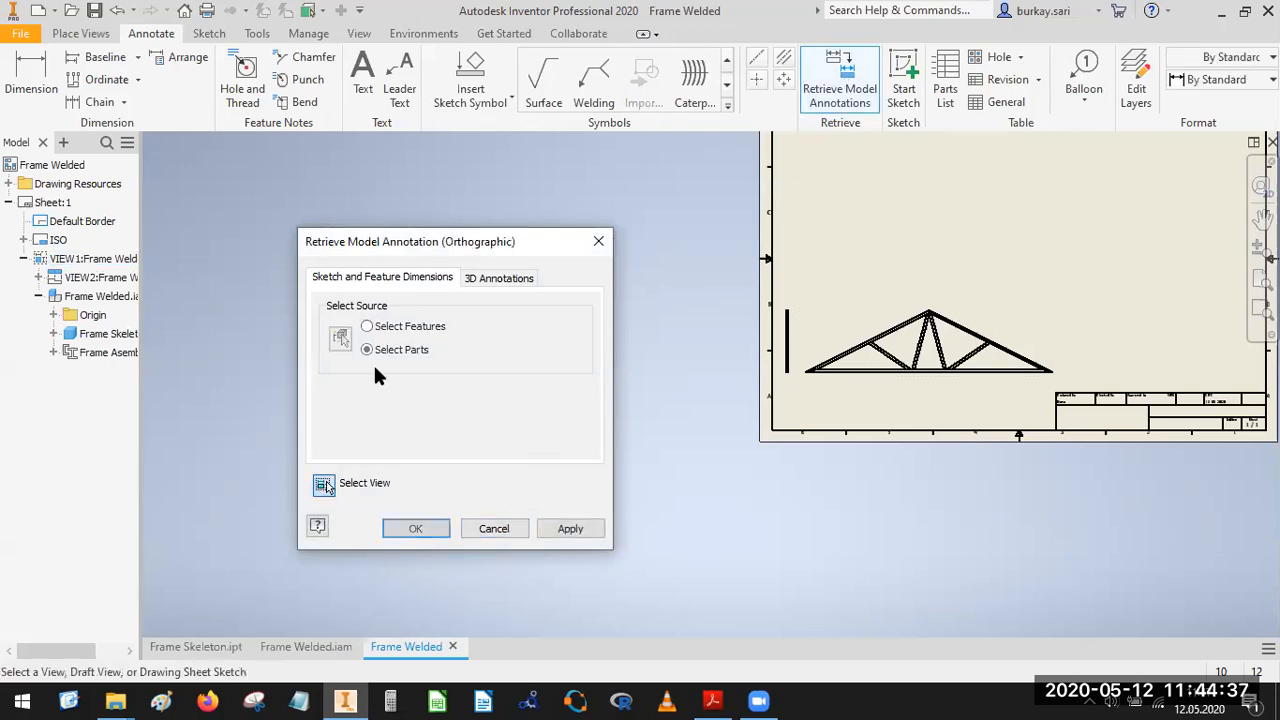
{"action": "left_click", "coordinate": [122, 339]}
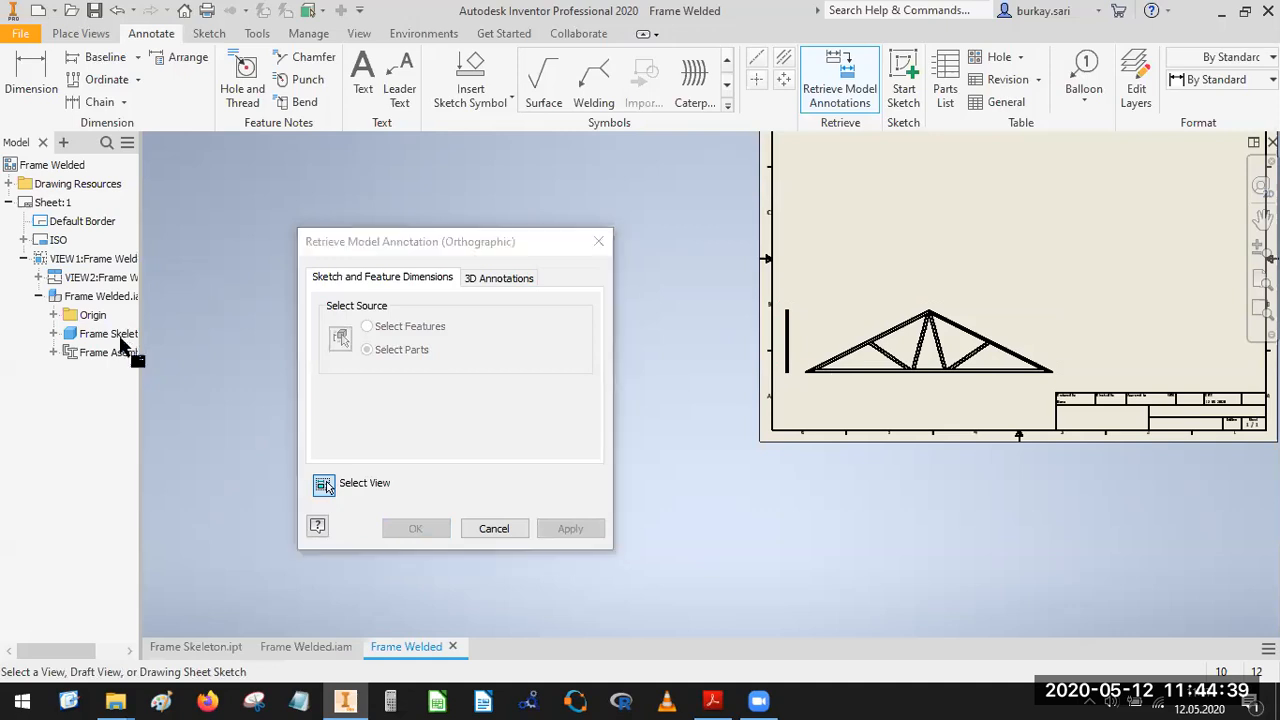
{"action": "left_click", "coordinate": [493, 529]}
Shift the truss front view slightly left on the sheet, close beside the side view.
{"action": "scroll", "coordinate": [885, 345], "scroll_direction": "up", "scroll_amount": 3}
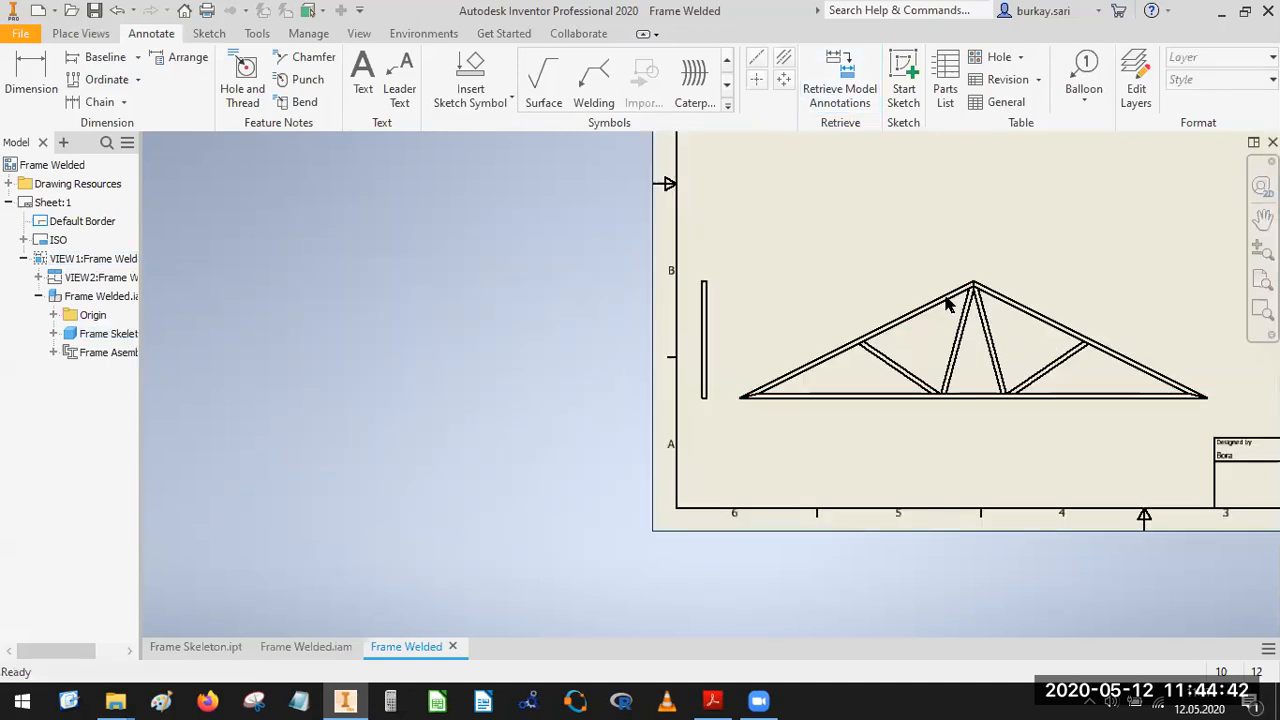
{"action": "scroll", "coordinate": [1000, 280], "scroll_direction": "down", "scroll_amount": 3}
{"action": "middle_click_drag", "start_coordinate": [908, 337], "coordinate": [694, 441]}
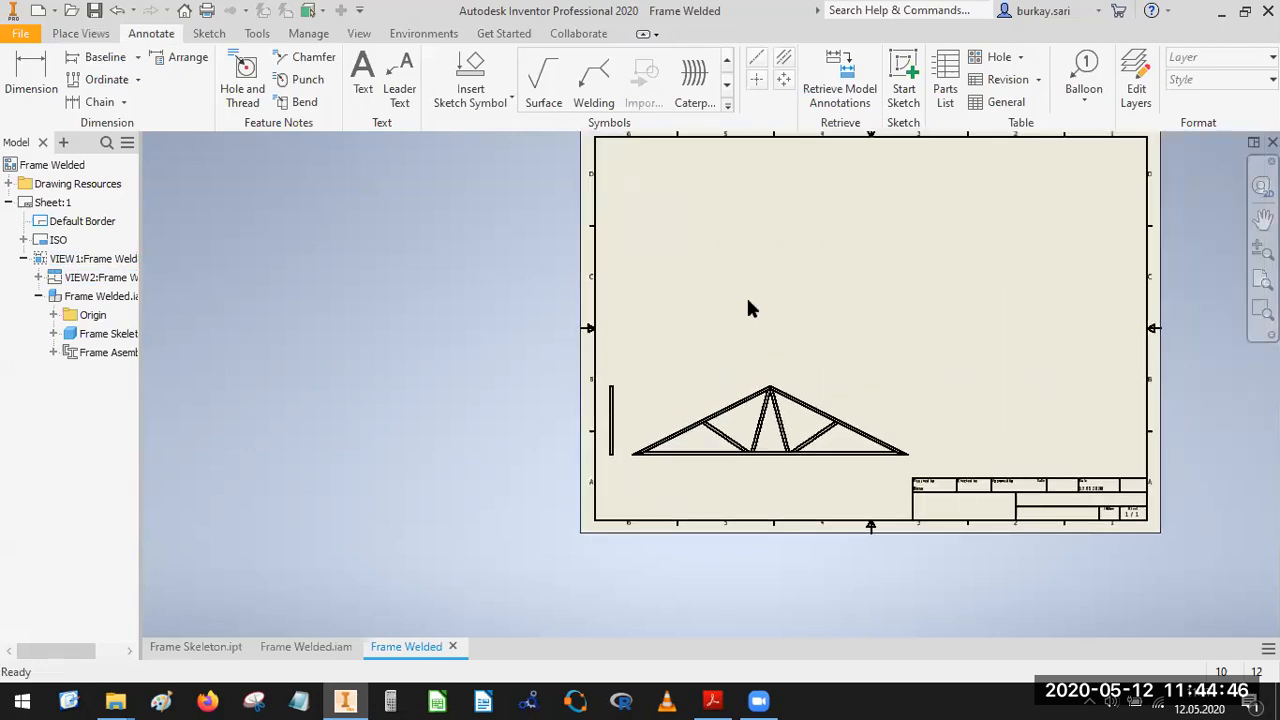
{"action": "left_click", "coordinate": [808, 384]}
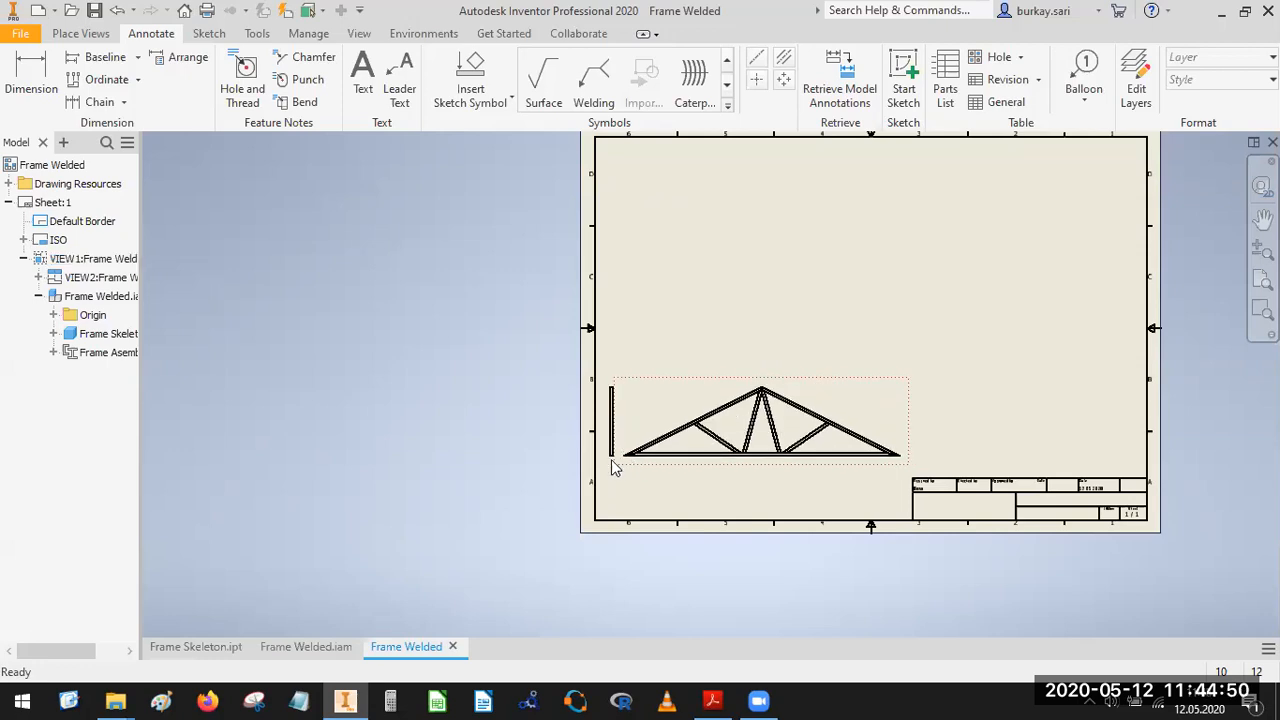
{"action": "scroll", "coordinate": [600, 470], "scroll_direction": "up", "scroll_amount": 3}
{"action": "left_click", "coordinate": [590, 477]}
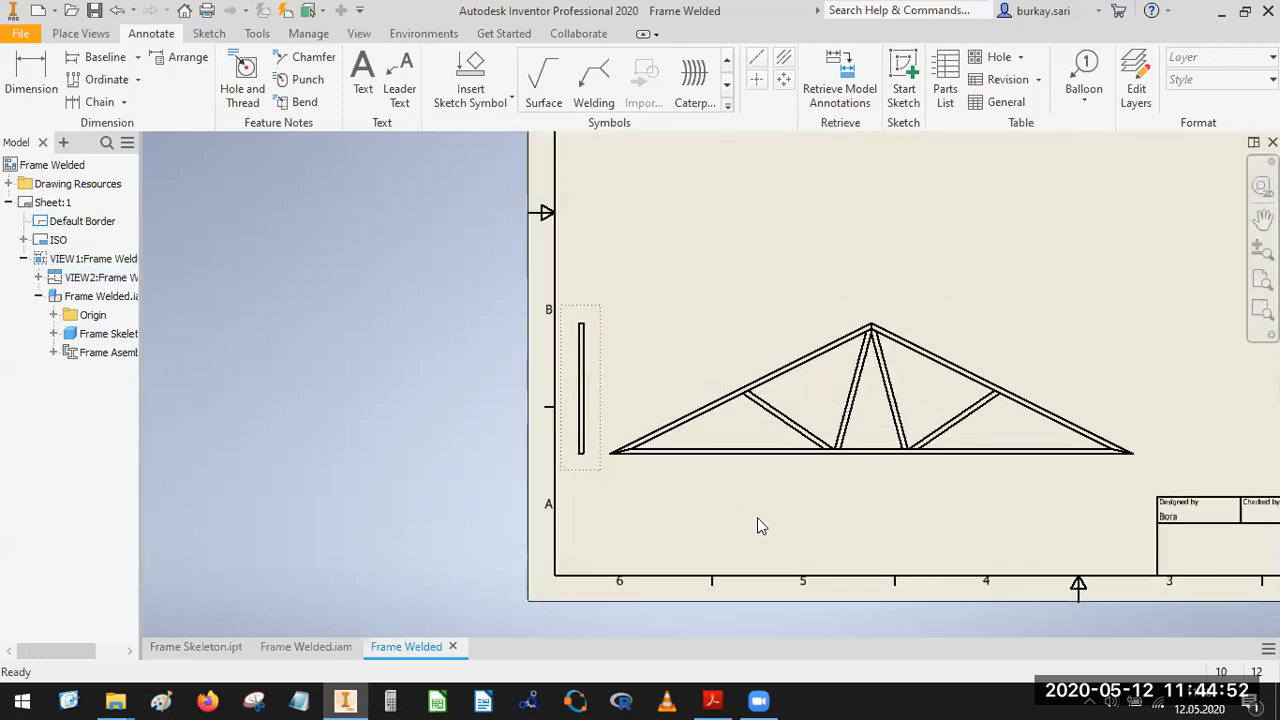
{"action": "scroll", "coordinate": [697, 491], "scroll_direction": "down", "scroll_amount": 3}
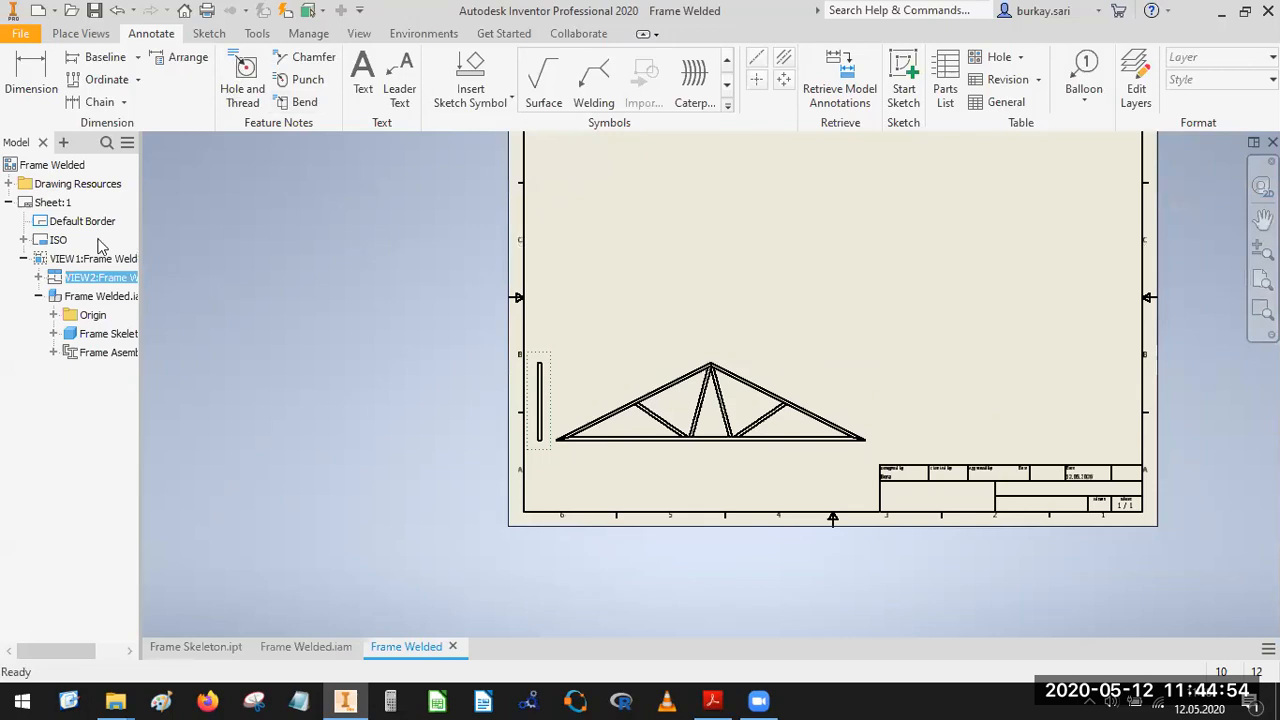
{"action": "left_click", "coordinate": [74, 35]}
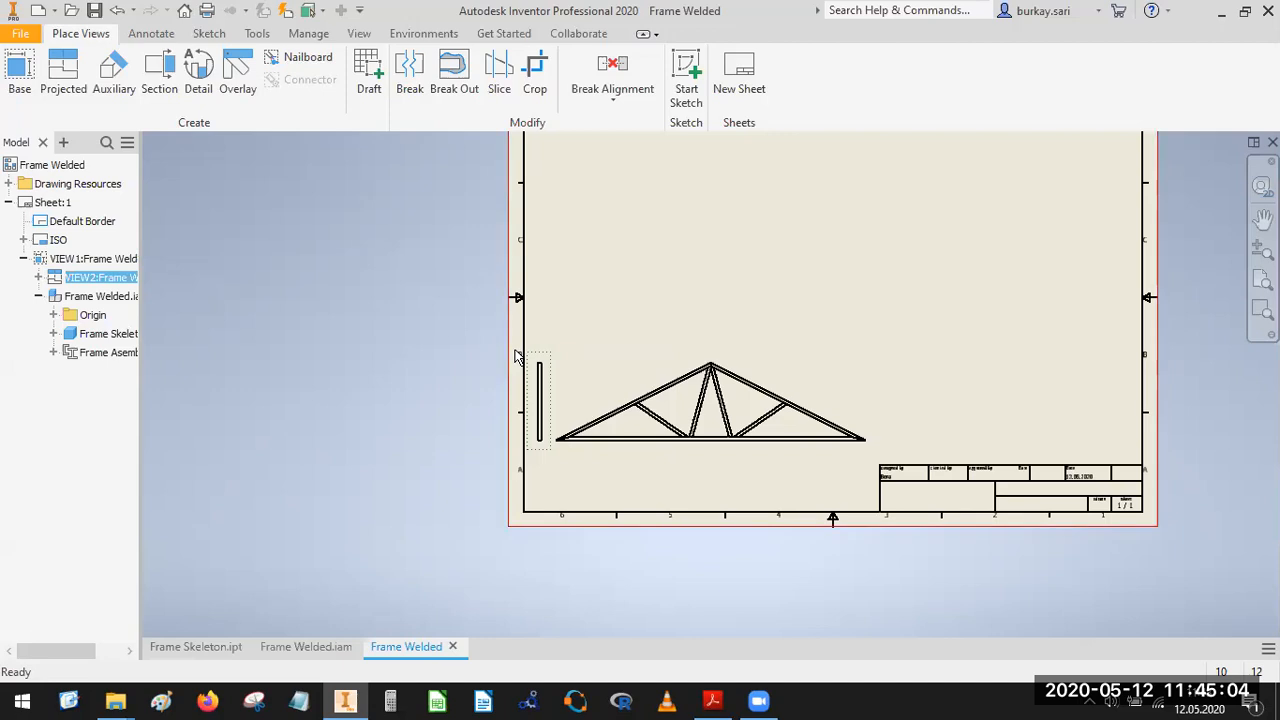
{"action": "left_click", "coordinate": [280, 200]}
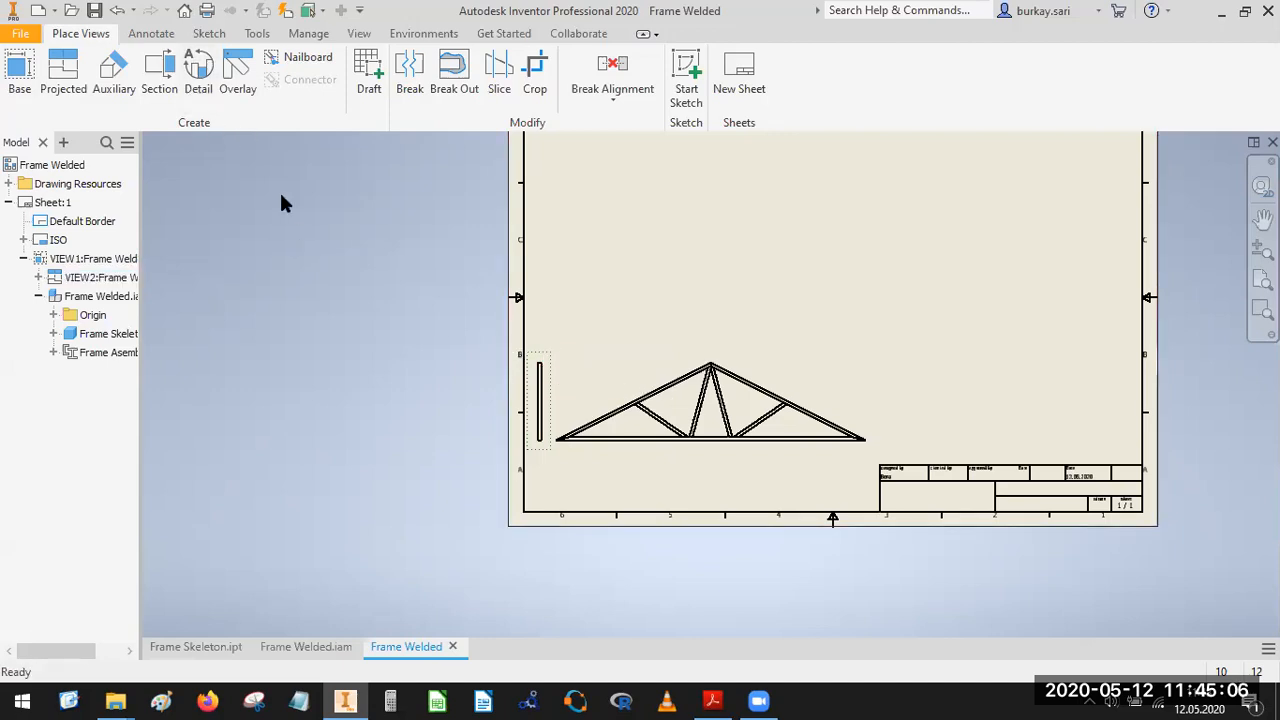
Place a structured, first-level parts list for the truss front view on the sheet, enabling the assembly's BOM view.
{"action": "left_click", "coordinate": [151, 33]}
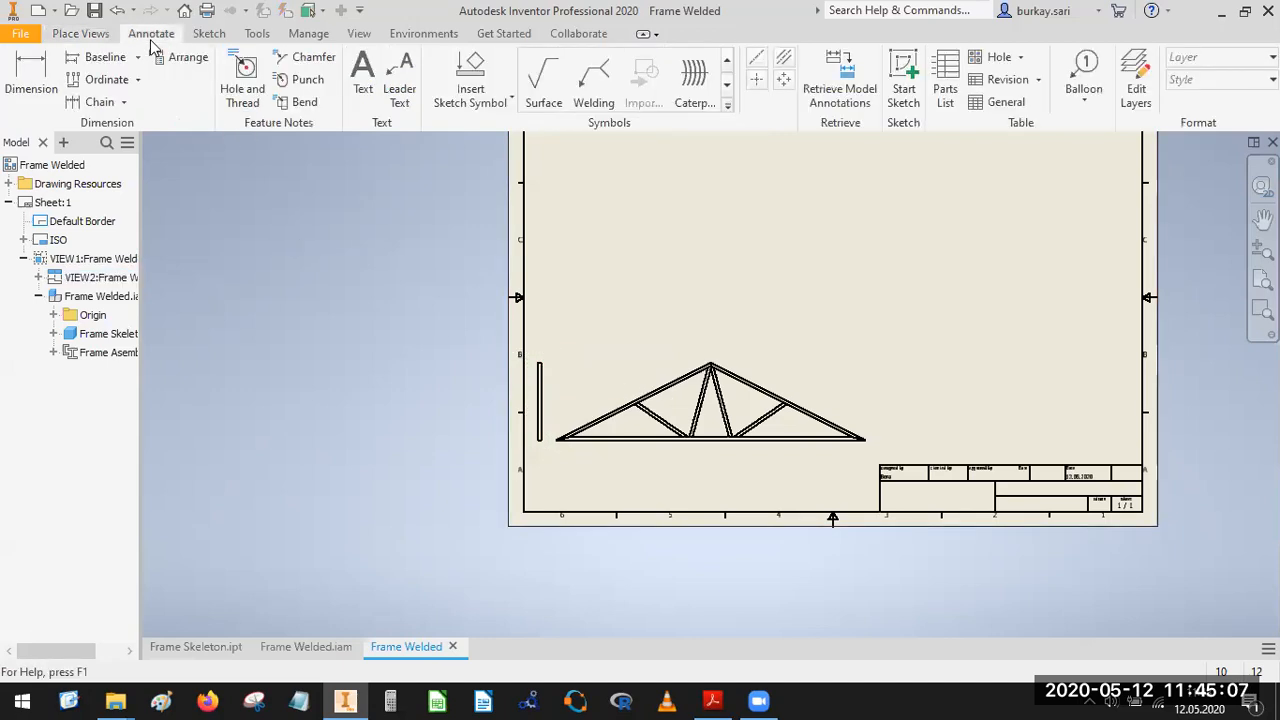
{"action": "left_click", "coordinate": [946, 88]}
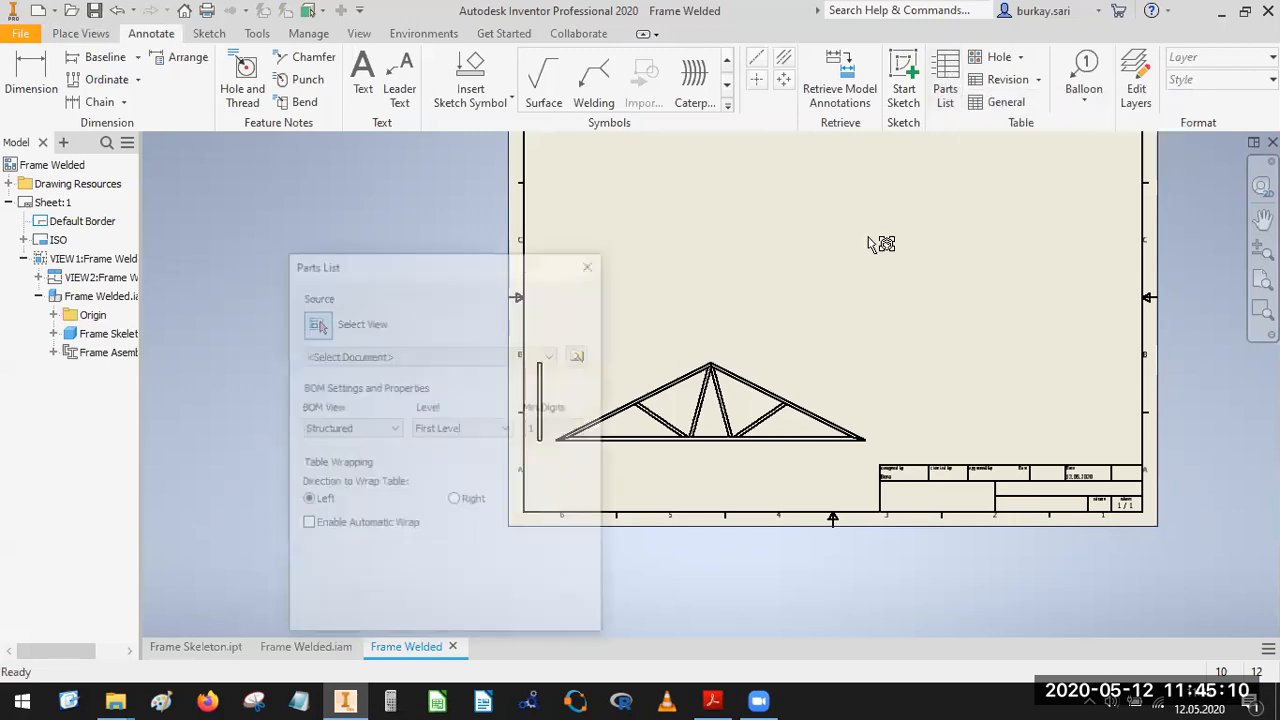
{"action": "left_click", "coordinate": [793, 362]}
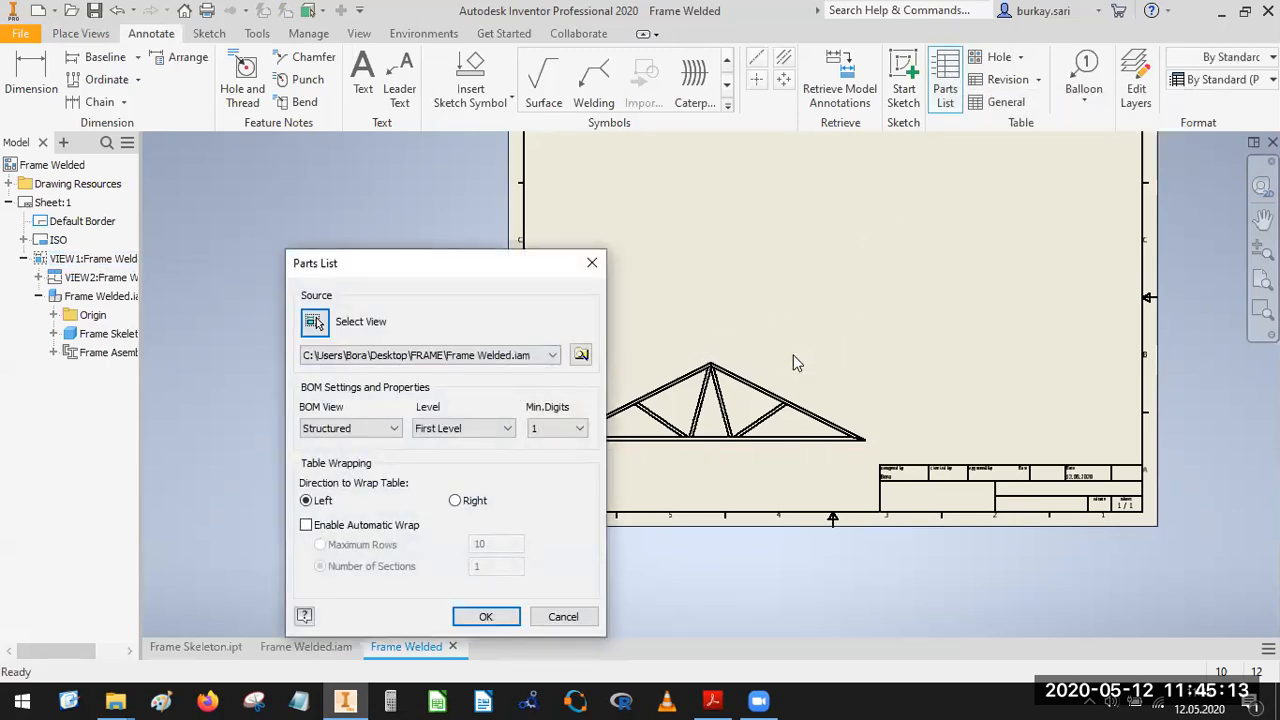
{"action": "left_click", "coordinate": [510, 614]}
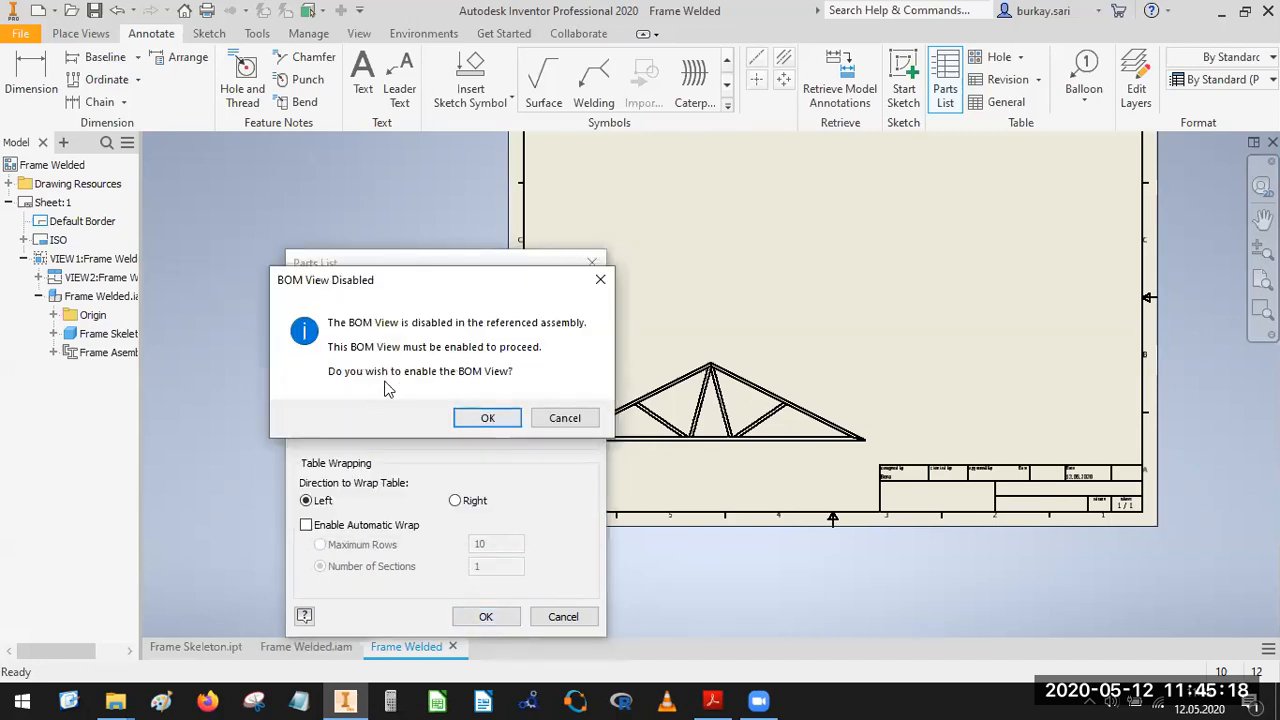
{"action": "left_click", "coordinate": [565, 419]}
{"action": "left_click", "coordinate": [1019, 218]}
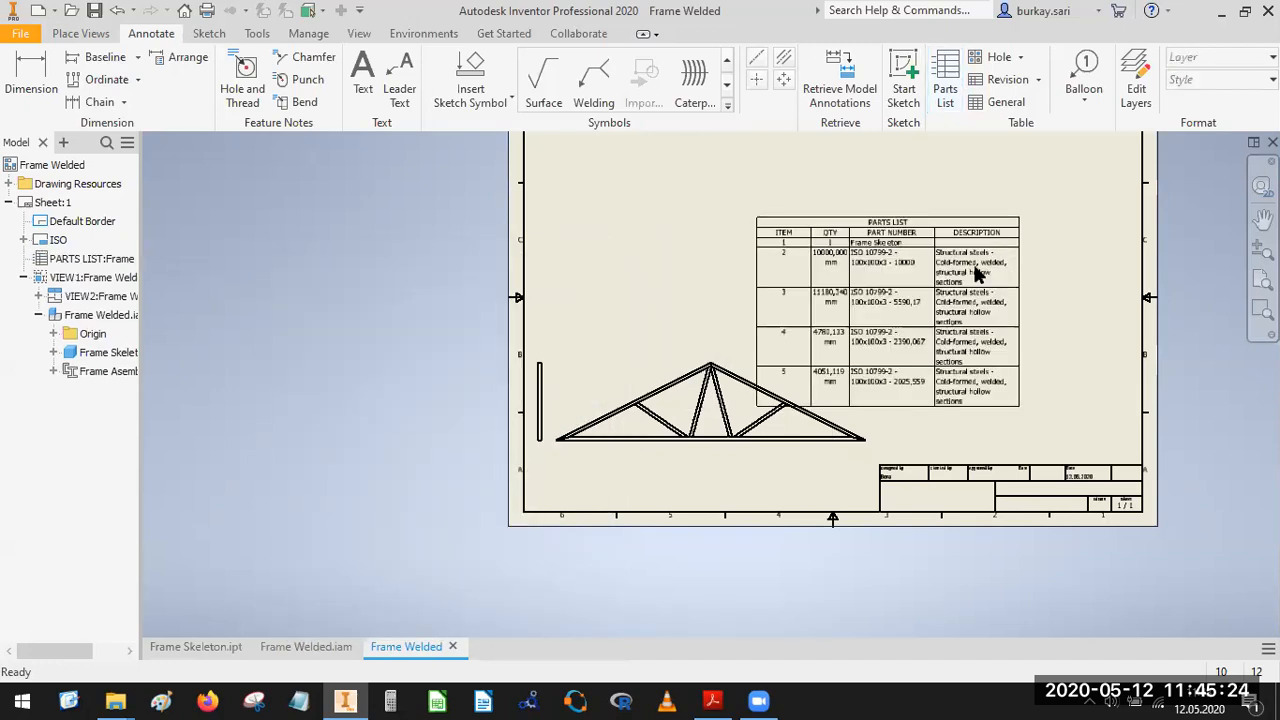
Compare the placed parts list with the one in Frame-Welded.pdf in Adobe Acrobat Reader, and return to Inventor.
{"action": "left_click", "coordinate": [880, 314]}
{"action": "scroll", "coordinate": [868, 300], "scroll_direction": "up", "scroll_amount": 3}
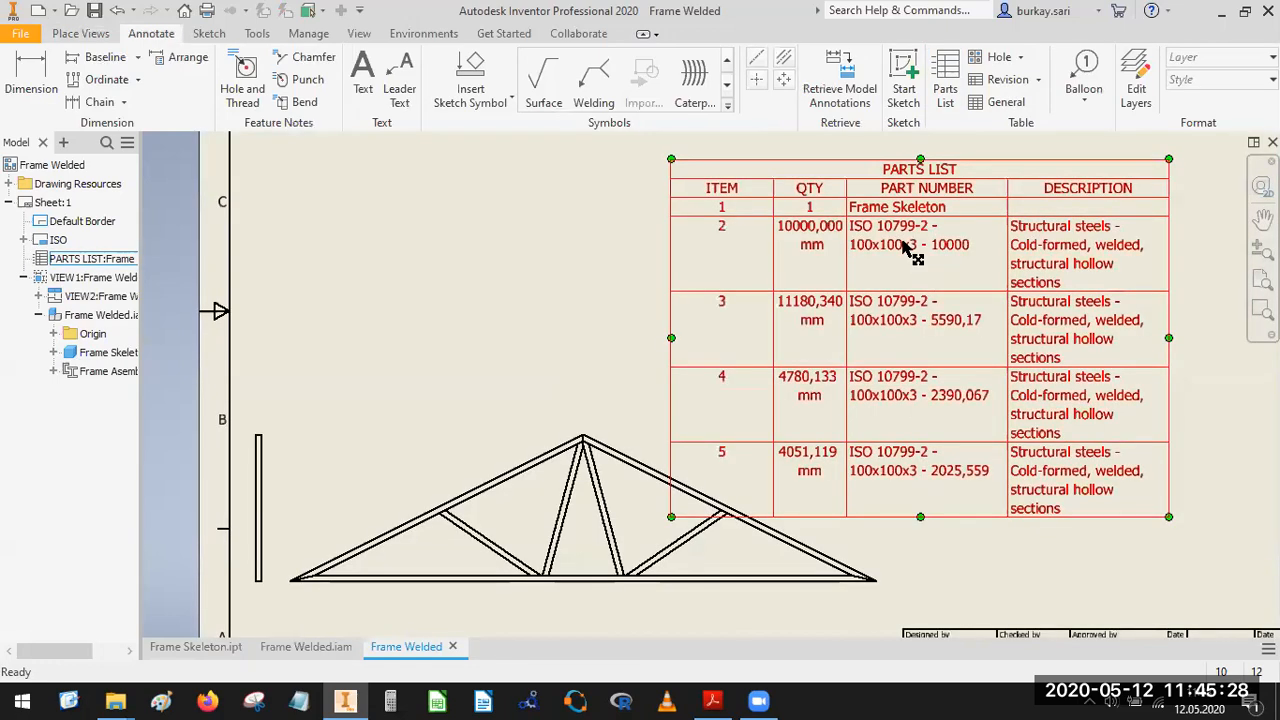
{"action": "left_click", "coordinate": [727, 697]}
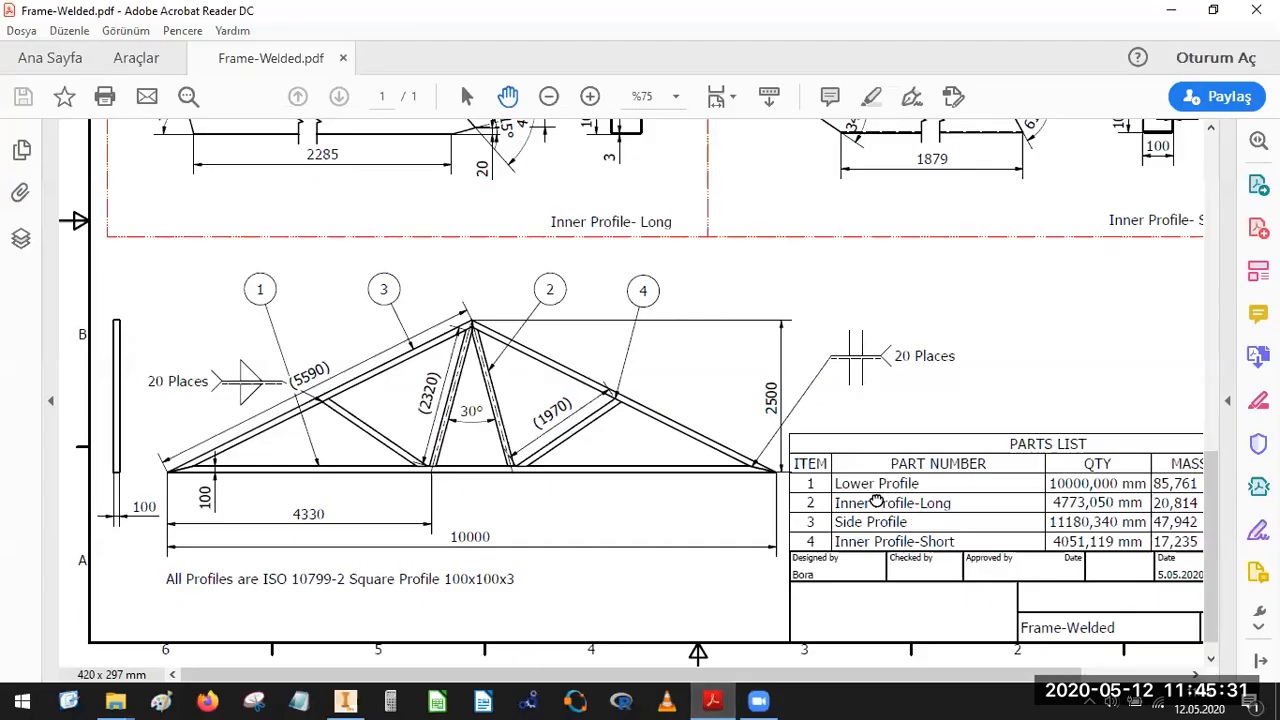
{"action": "left_click_drag", "start_coordinate": [877, 502], "coordinate": [630, 467]}
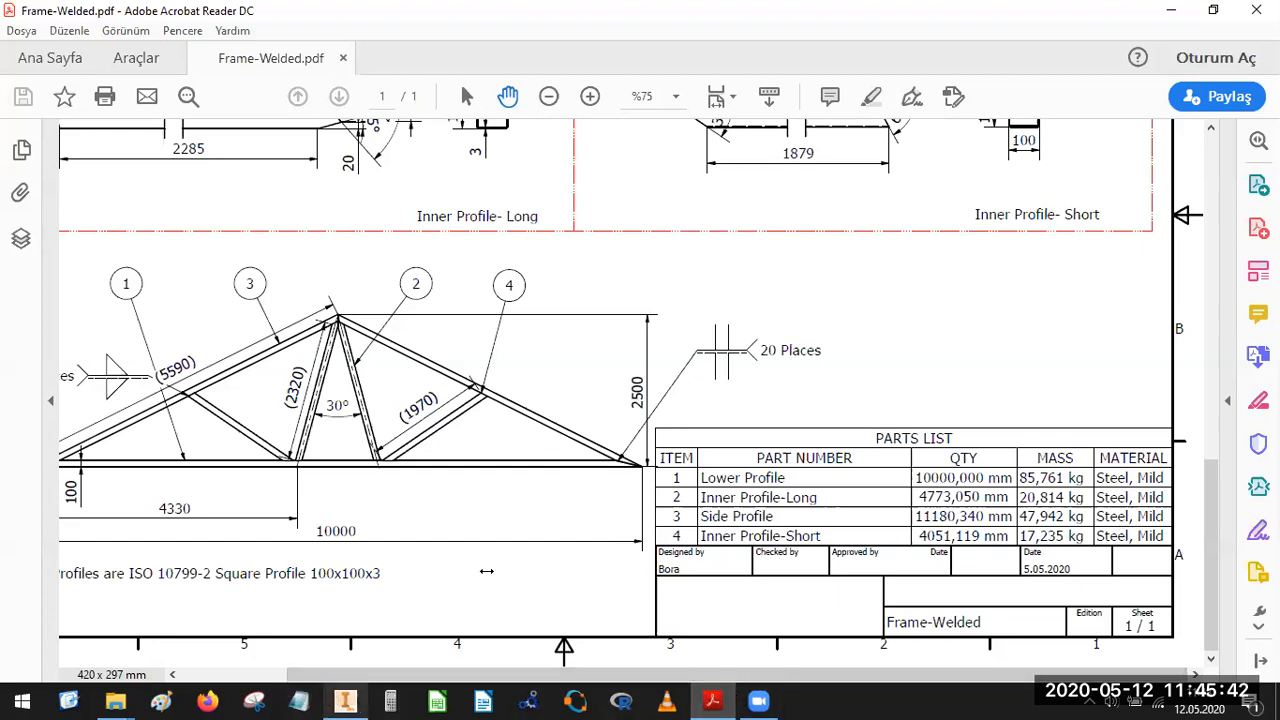
{"action": "left_click", "coordinate": [345, 700]}
Edit the parts list columns, removing DESCRIPTION and moving QTY after PART NUMBER.
{"action": "left_click", "coordinate": [880, 186]}
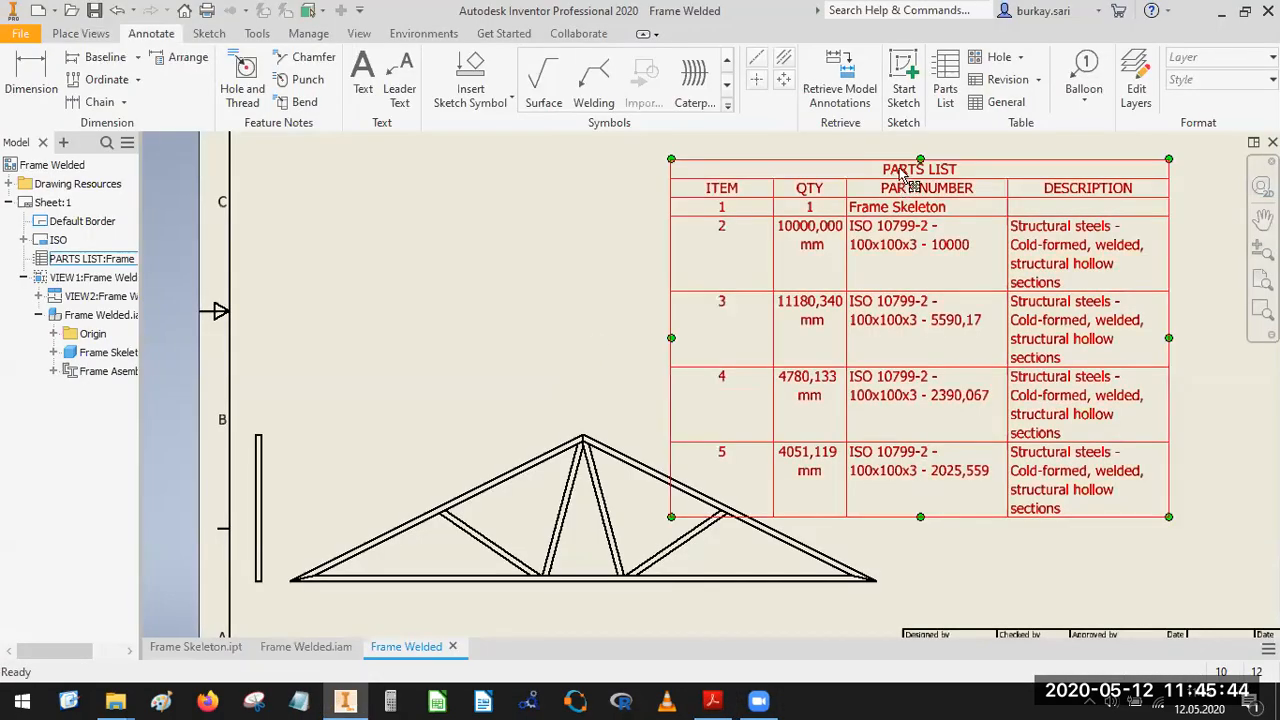
{"action": "double_click", "coordinate": [903, 176]}
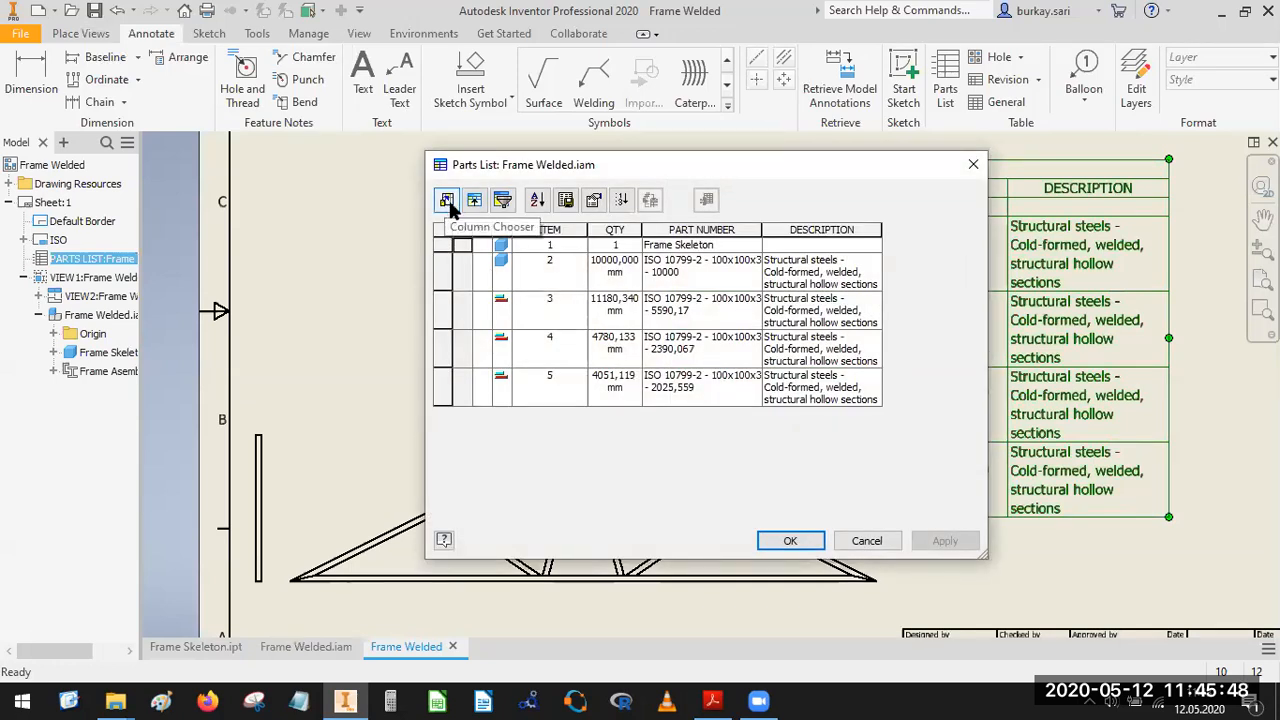
{"action": "left_click", "coordinate": [447, 201]}
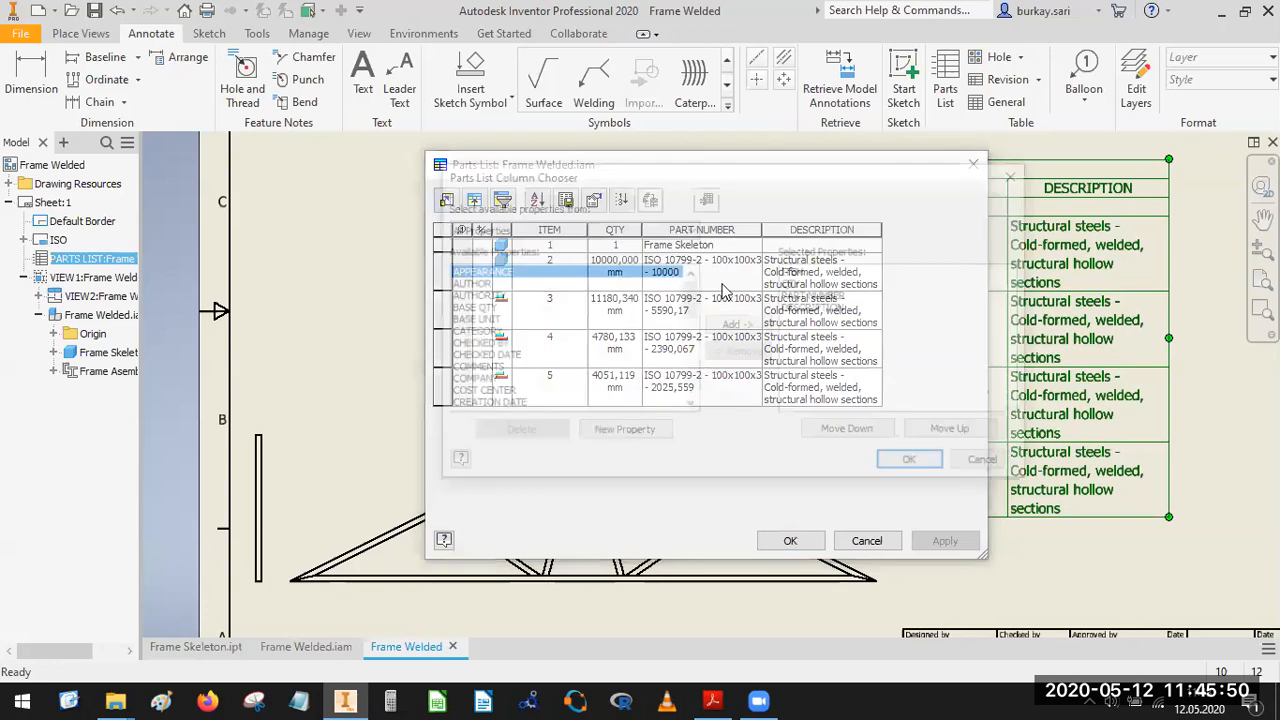
{"action": "left_click", "coordinate": [815, 310]}
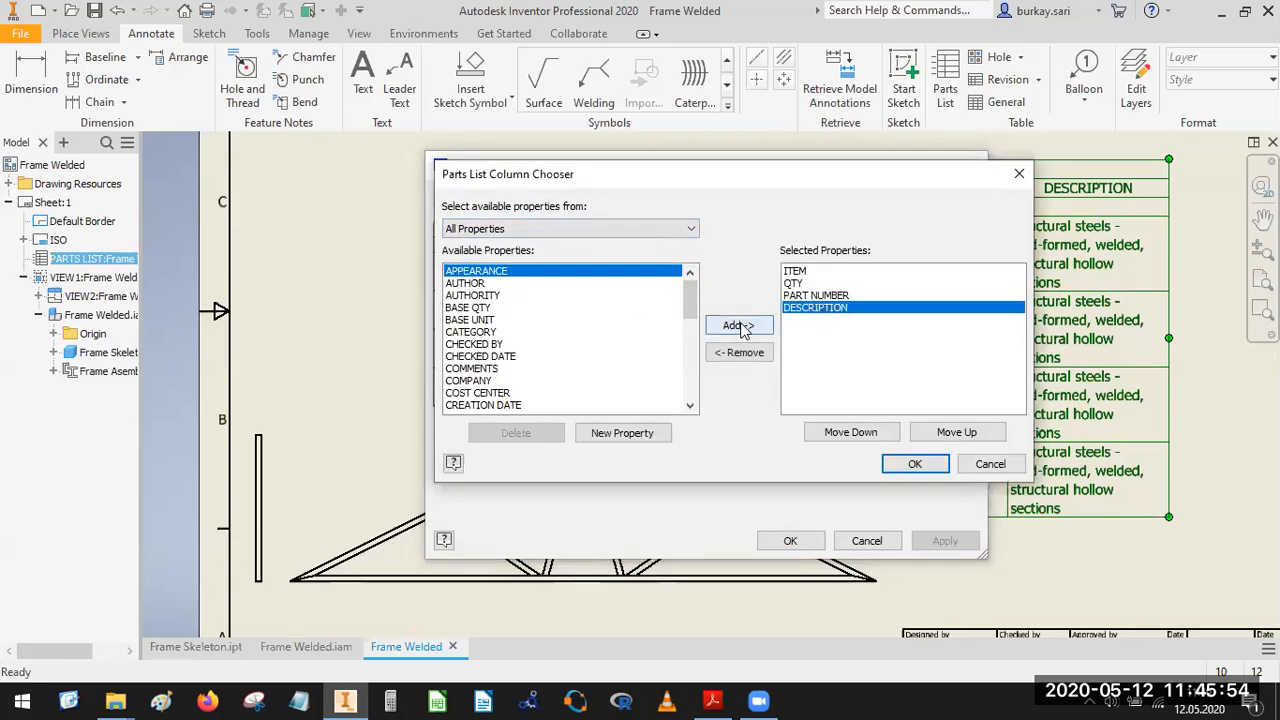
{"action": "left_click", "coordinate": [740, 352]}
{"action": "left_click", "coordinate": [791, 283]}
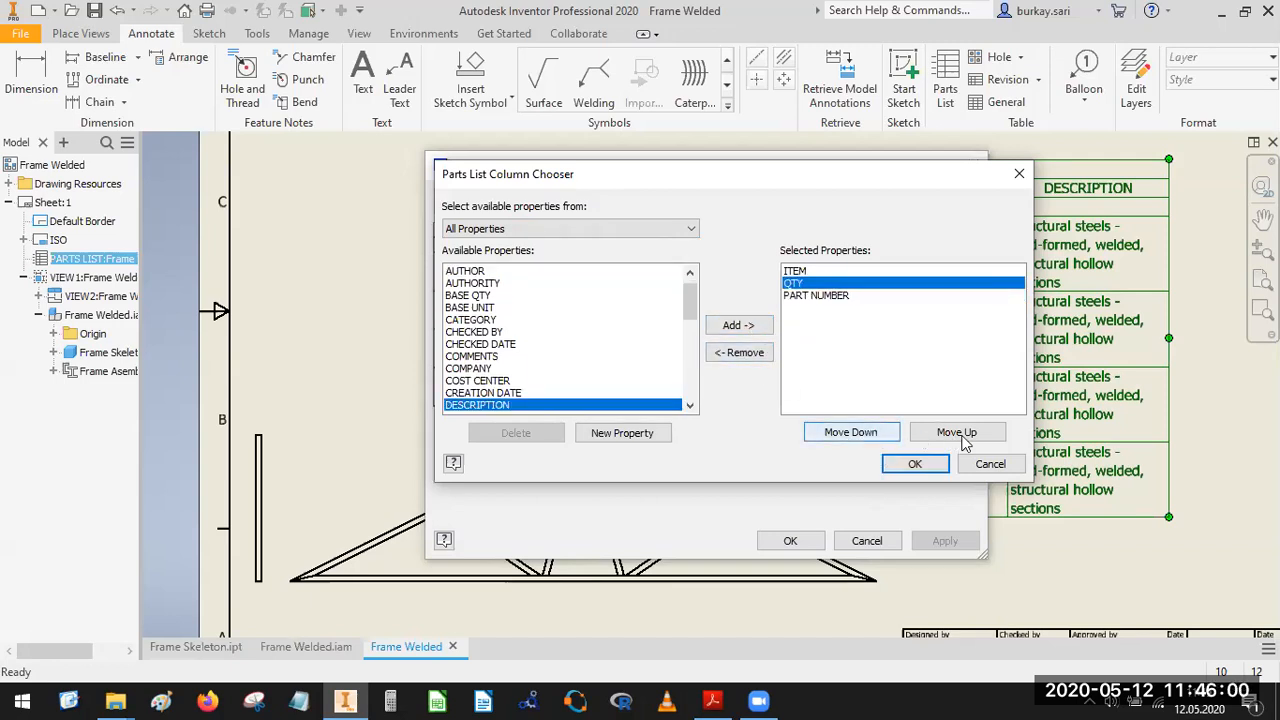
{"action": "left_click", "coordinate": [866, 437]}
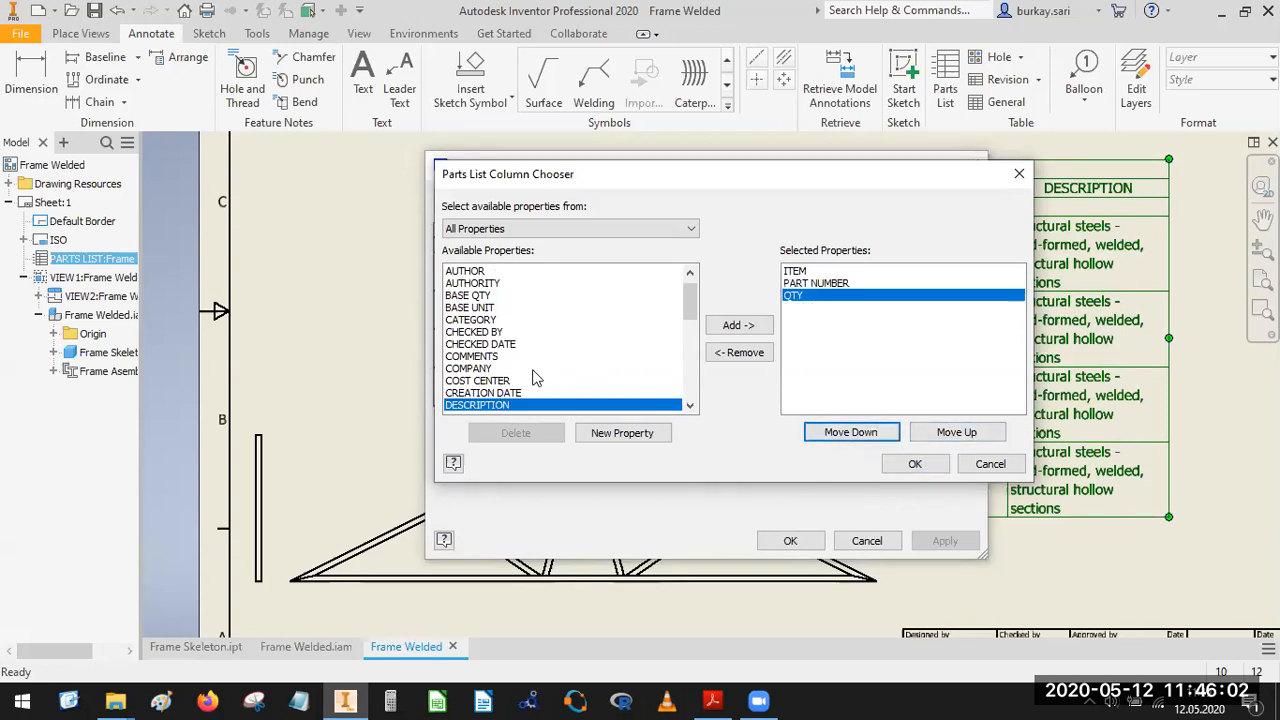
Add MASS and MATERIAL columns after QTY in the parts list and narrow its ITEM column.
{"action": "left_click", "coordinate": [469, 369]}
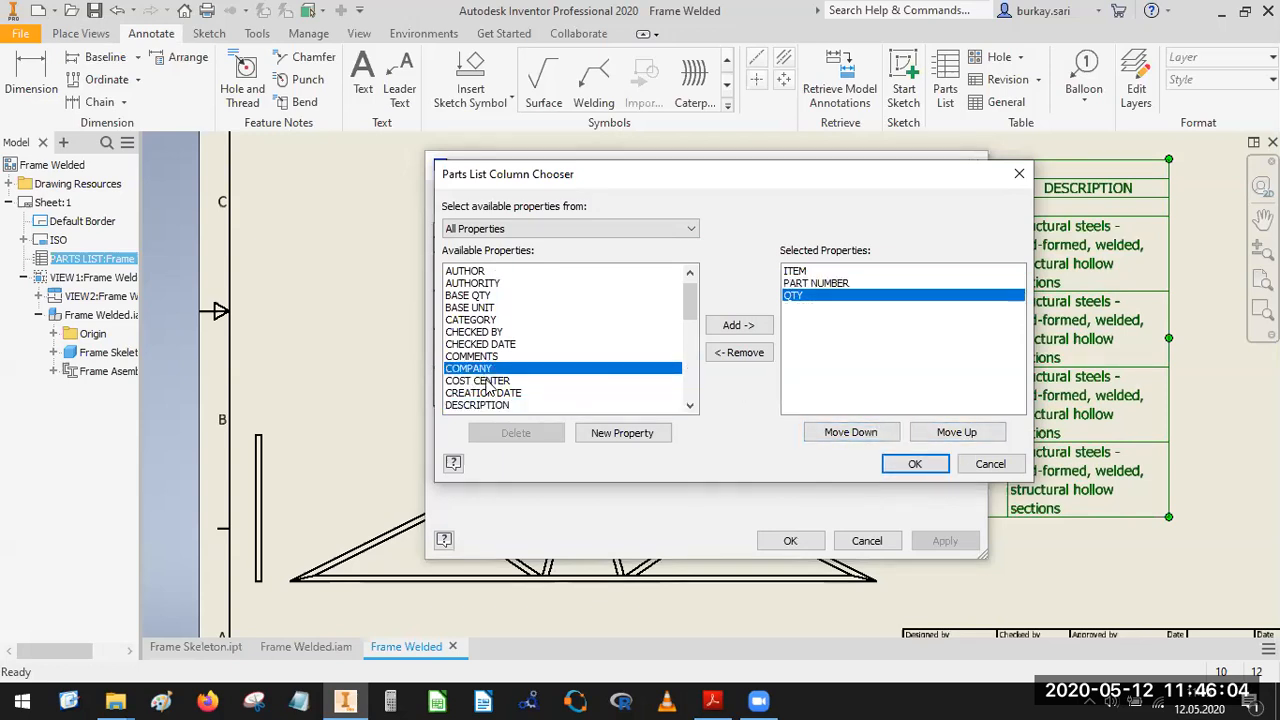
{"action": "left_click_drag", "start_coordinate": [689, 300], "coordinate": [688, 358]}
{"action": "left_click", "coordinate": [466, 380]}
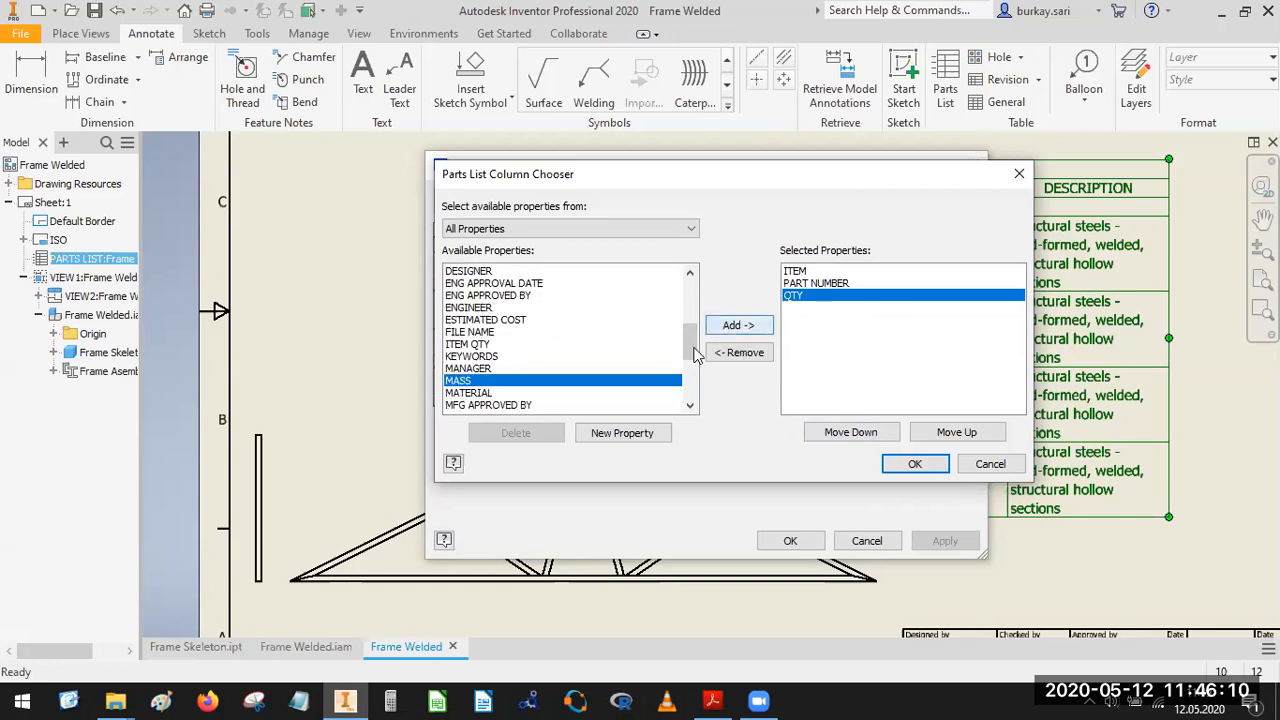
{"action": "left_click", "coordinate": [738, 325]}
{"action": "left_click", "coordinate": [728, 330]}
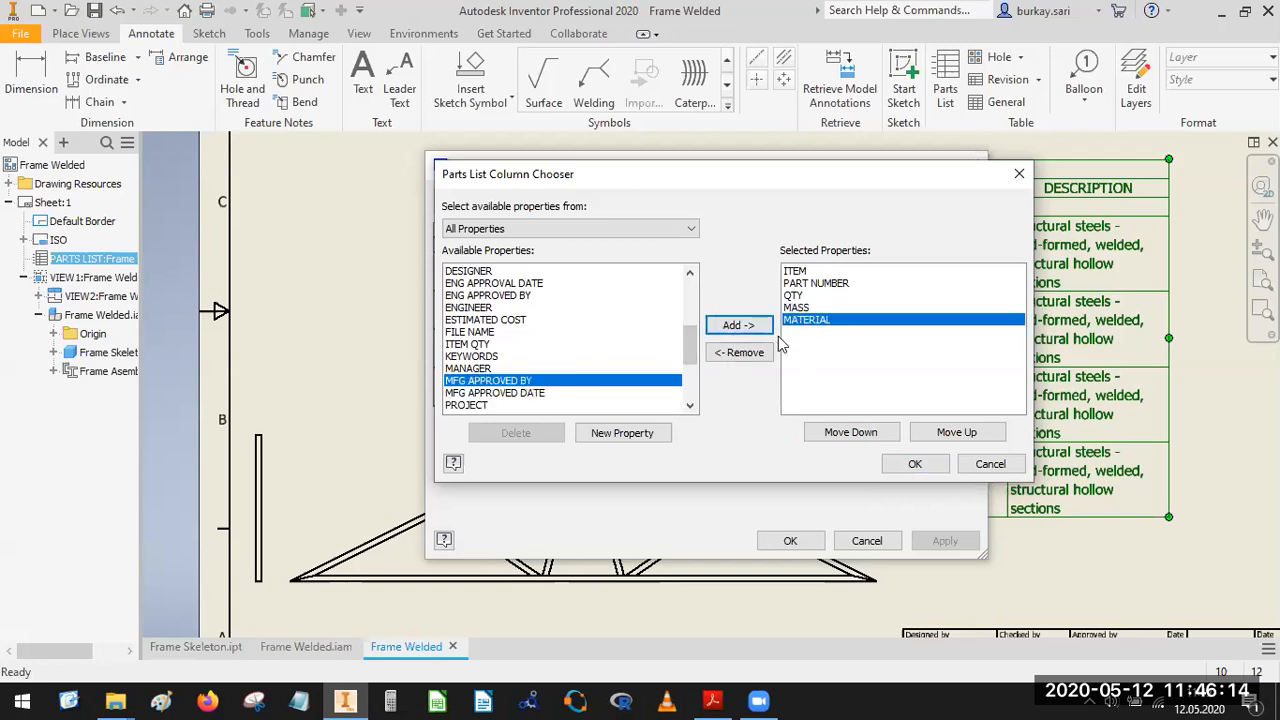
{"action": "left_click", "coordinate": [900, 463]}
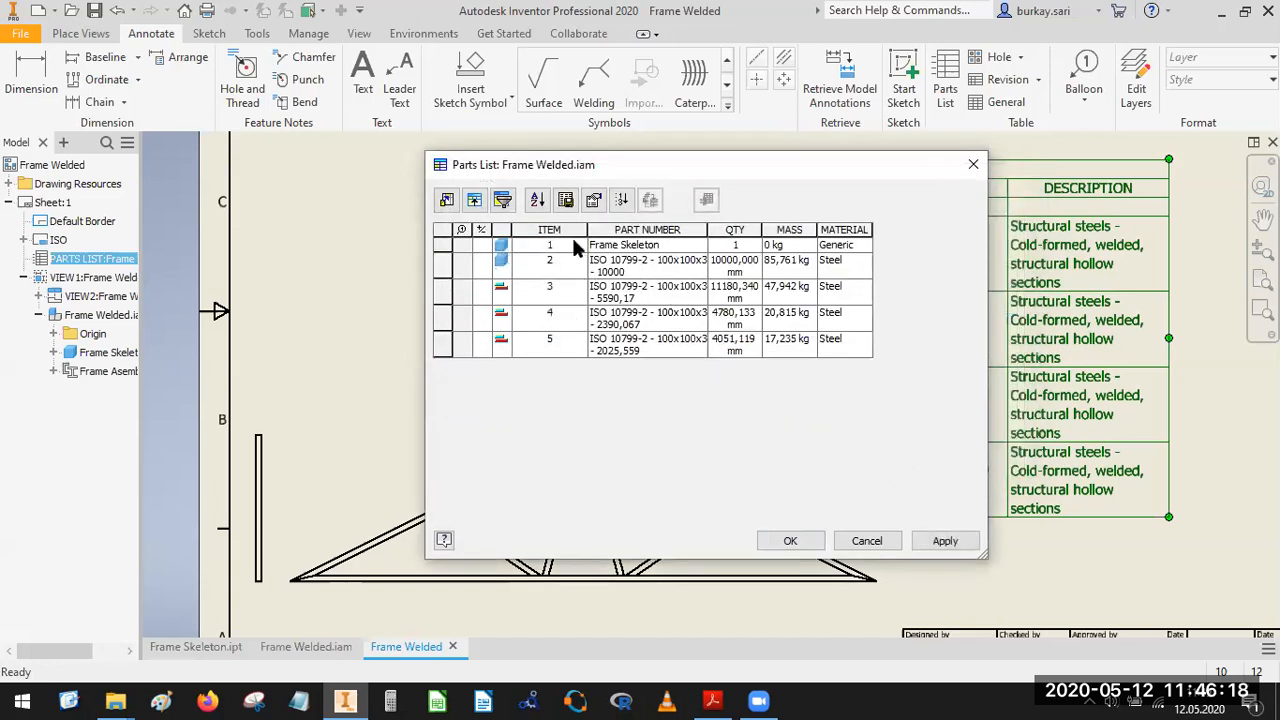
{"action": "left_click_drag", "start_coordinate": [577, 229], "coordinate": [555, 230]}
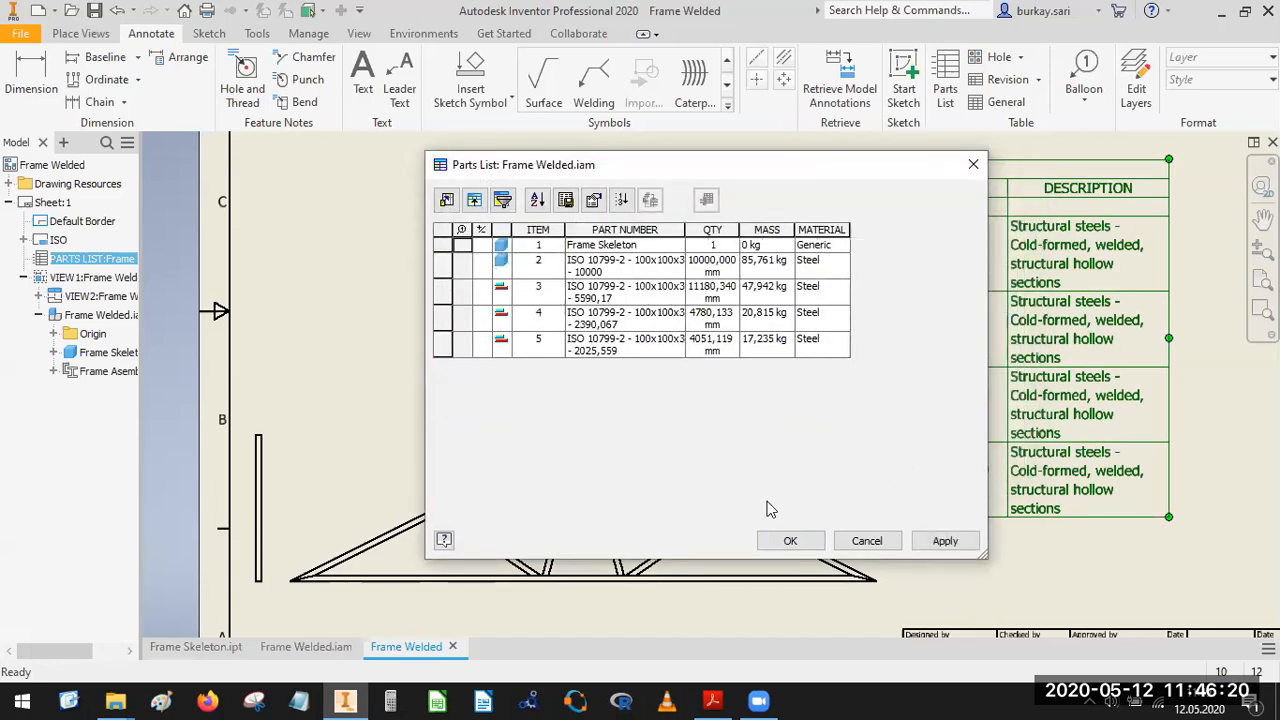
{"action": "left_click", "coordinate": [790, 541]}
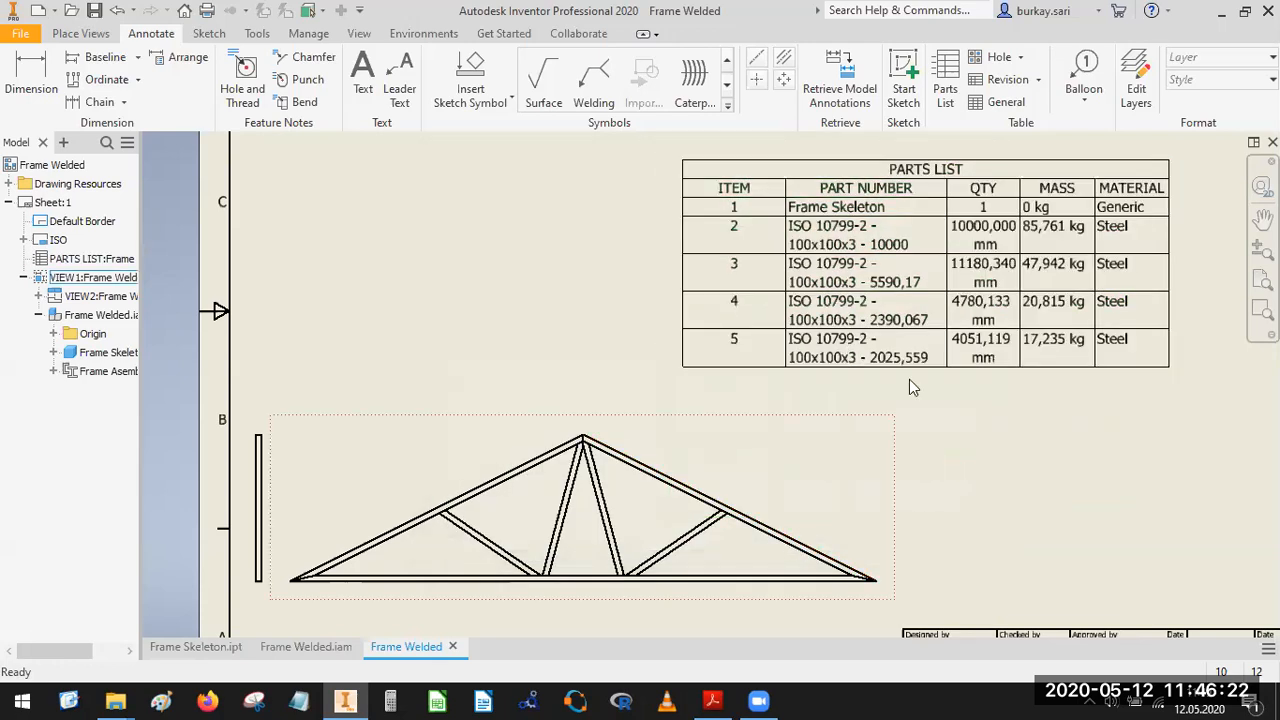
Move the parts list directly above the title block, near the sheet's right border.
{"action": "scroll", "coordinate": [909, 380], "scroll_direction": "down", "scroll_amount": 3}
{"action": "scroll", "coordinate": [841, 328], "scroll_direction": "up", "scroll_amount": 2}
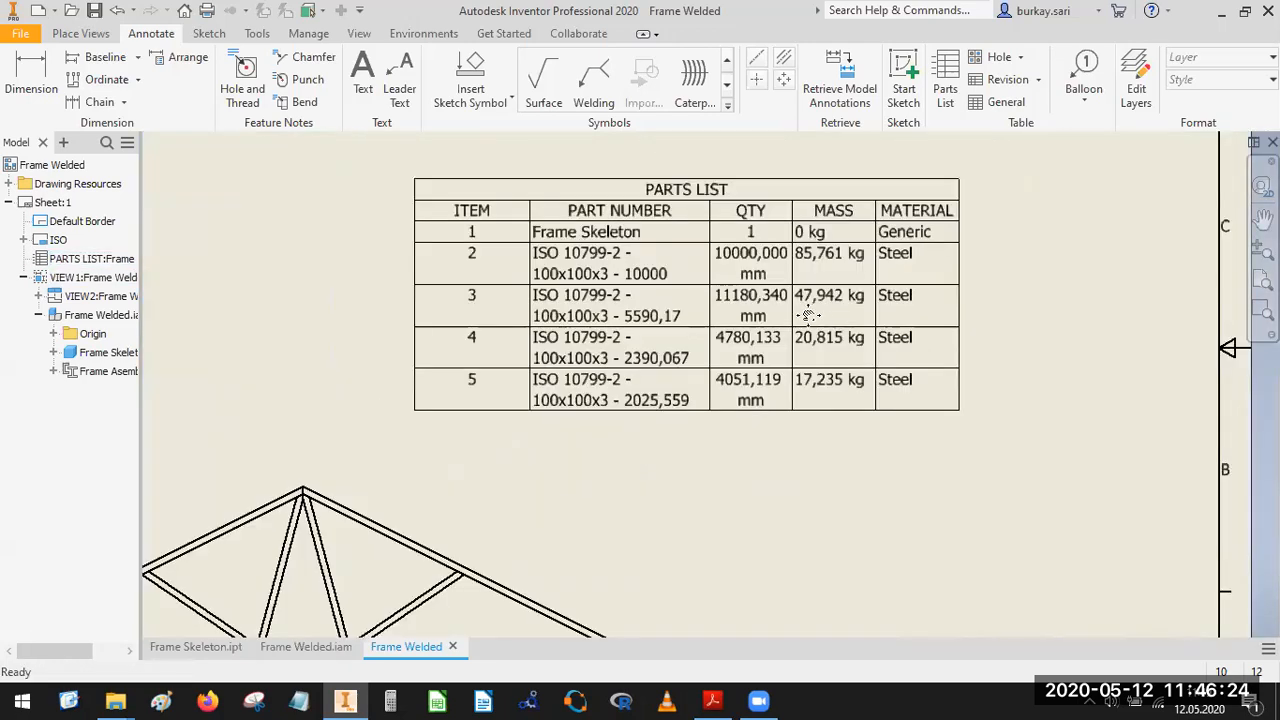
{"action": "scroll", "coordinate": [808, 316], "scroll_direction": "down", "scroll_amount": 3}
{"action": "left_click", "coordinate": [745, 215]}
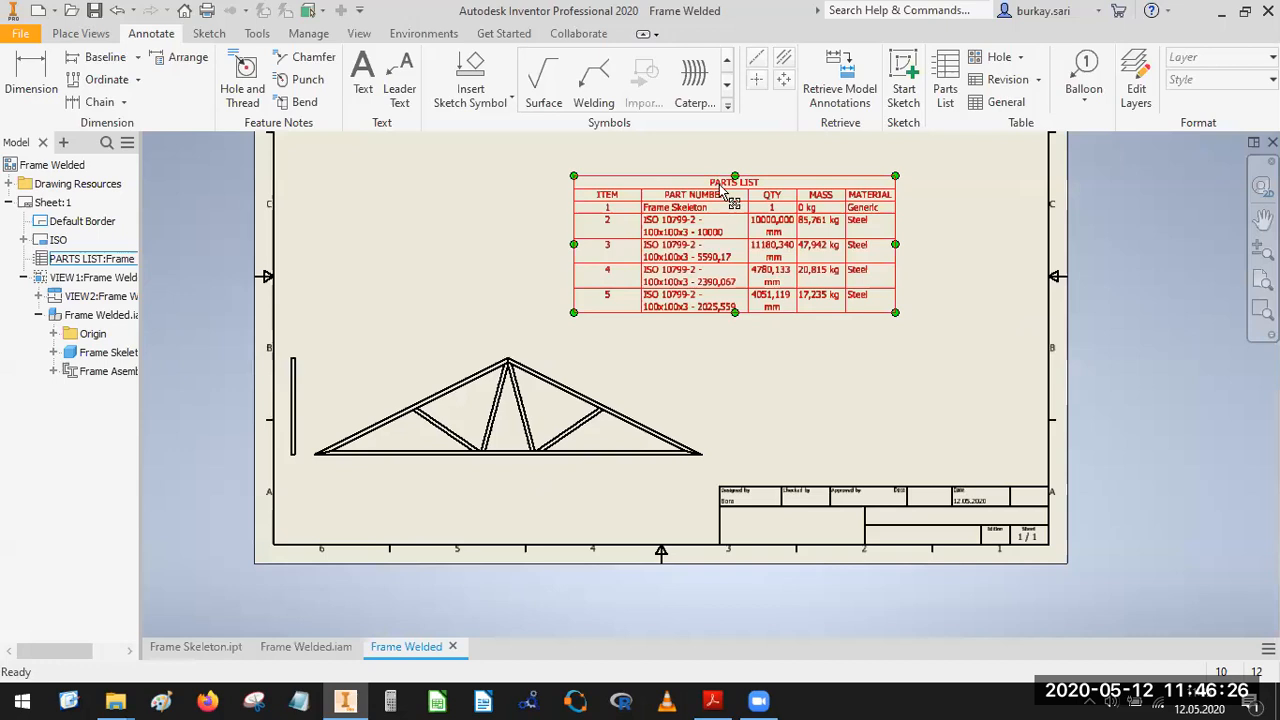
{"action": "left_click_drag", "start_coordinate": [733, 200], "coordinate": [1005, 430]}
{"action": "scroll", "coordinate": [1005, 432], "scroll_direction": "up", "scroll_amount": 2}
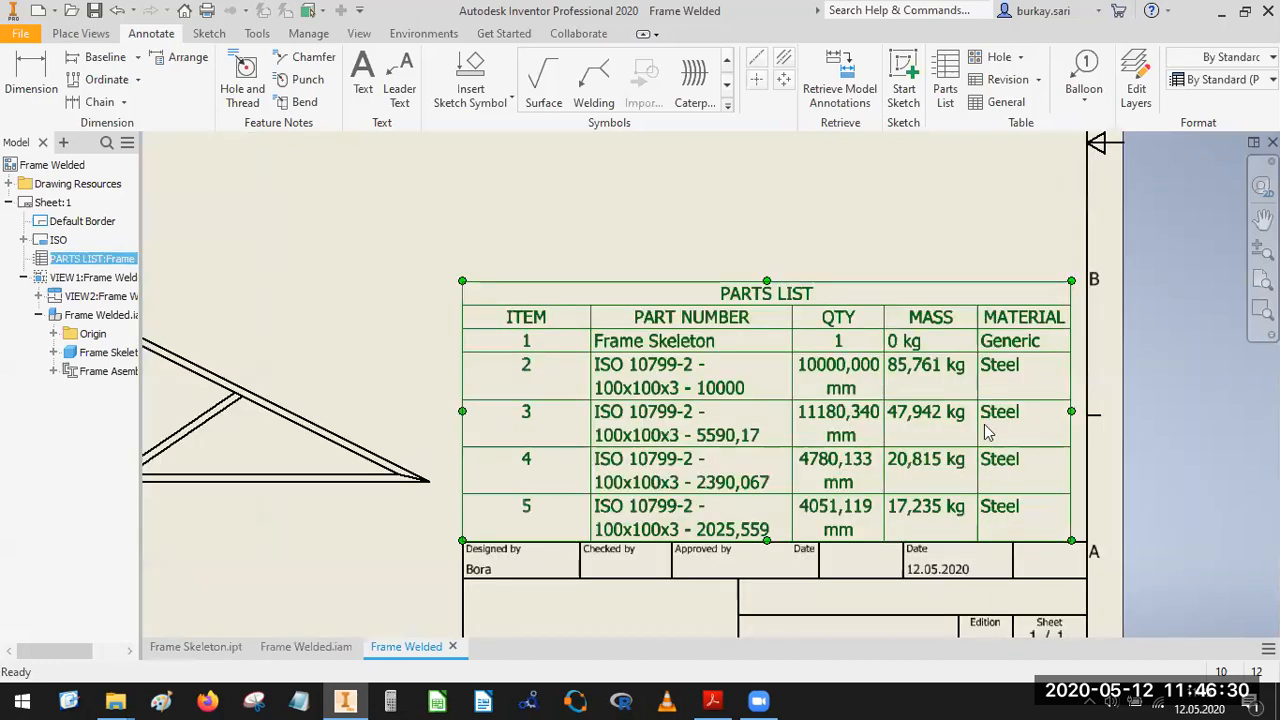
Adjust the parts list column widths so each quantity fits on one line and the left edge aligns with the title block.
{"action": "left_click_drag", "start_coordinate": [787, 385], "coordinate": [836, 372]}
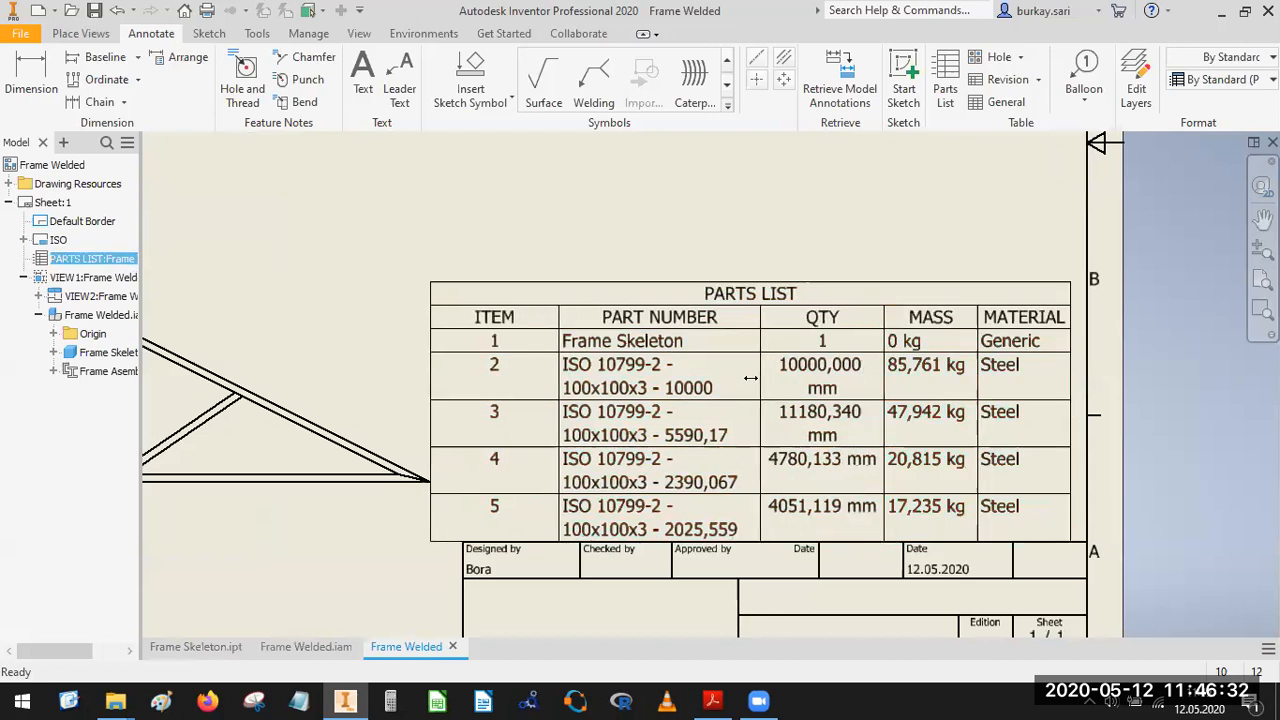
{"action": "left_click_drag", "start_coordinate": [977, 383], "coordinate": [995, 381]}
{"action": "mouse_move", "coordinate": [889, 380]}
{"action": "left_mouse_down"}
{"action": "mouse_move", "coordinate": [908, 381]}
{"action": "mouse_move", "coordinate": [894, 381]}
{"action": "left_mouse_up"}
{"action": "left_click_drag", "start_coordinate": [434, 371], "coordinate": [464, 372]}
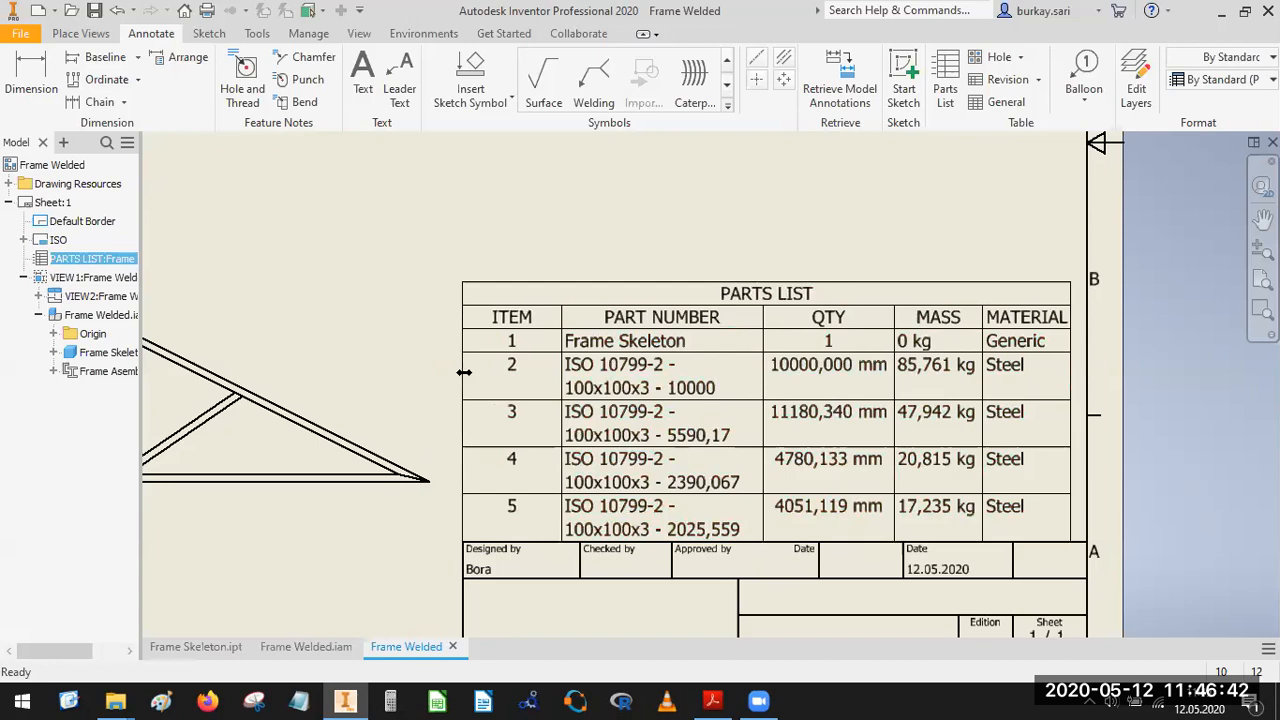
{"action": "scroll", "coordinate": [703, 356], "scroll_direction": "up", "scroll_amount": 3}
{"action": "middle_click_drag", "start_coordinate": [711, 371], "coordinate": [796, 368]}
{"action": "scroll", "coordinate": [745, 364], "scroll_direction": "down", "scroll_amount": 4}
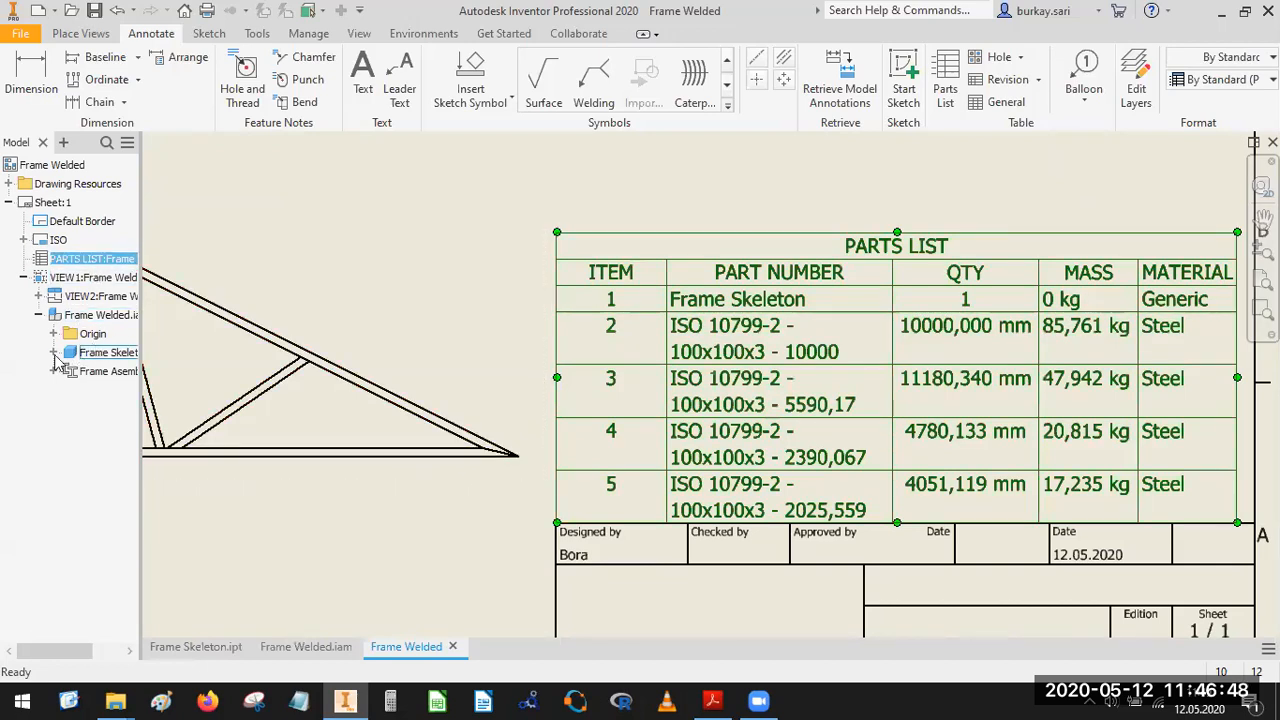
Expand the frame assembly under the front view to examine its member names against the parts list.
{"action": "left_click", "coordinate": [53, 372]}
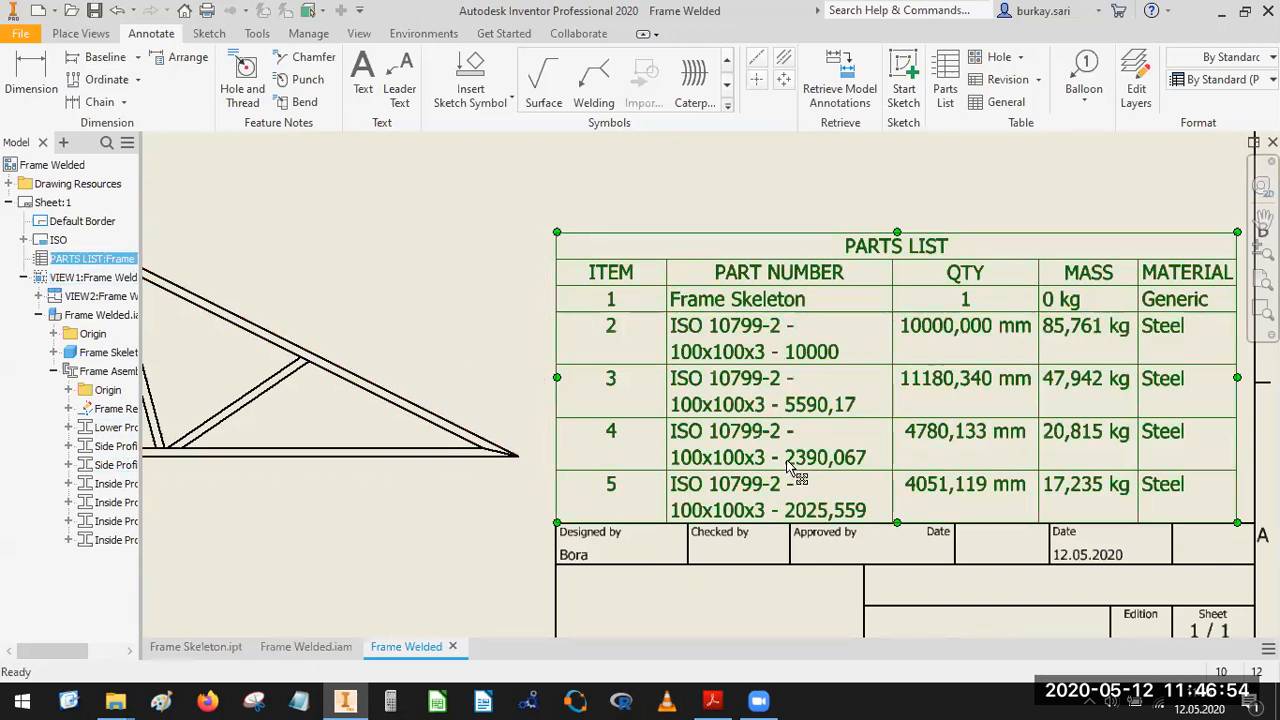
{"action": "scroll", "coordinate": [751, 194], "scroll_direction": "down", "scroll_amount": 3}
{"action": "middle_click_drag", "start_coordinate": [783, 219], "coordinate": [812, 289]}
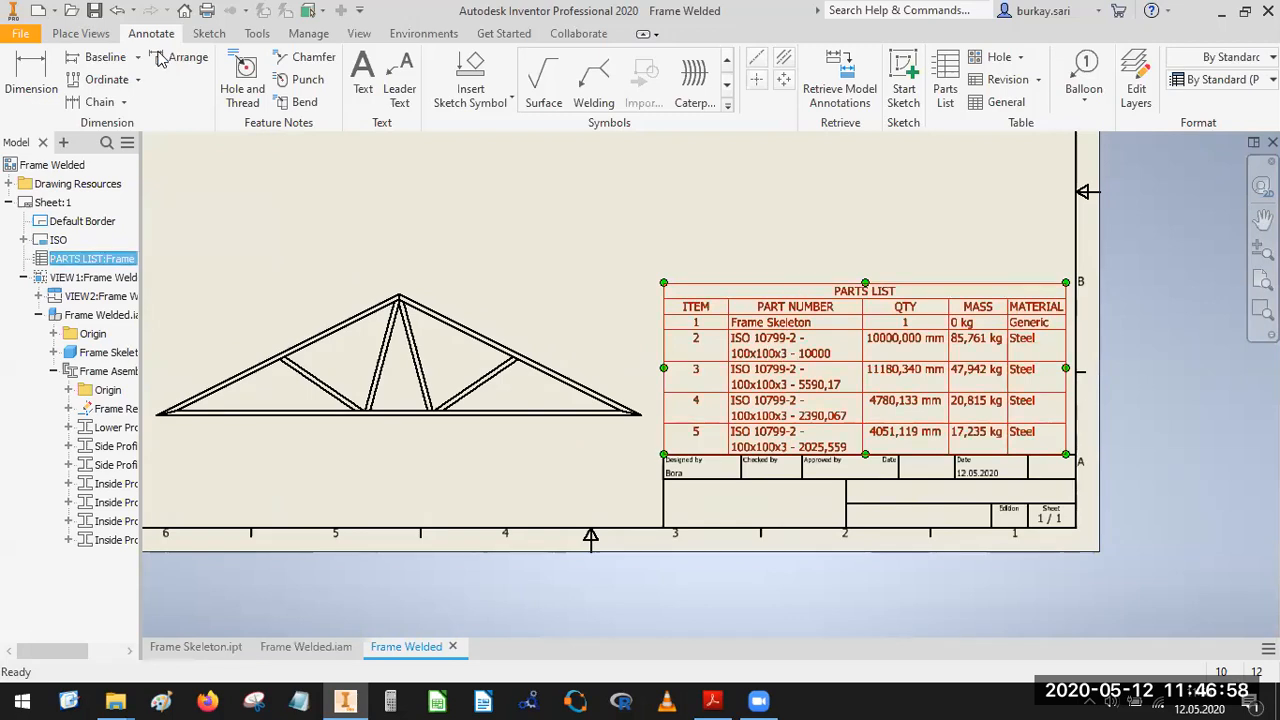
{"action": "left_click", "coordinate": [72, 34]}
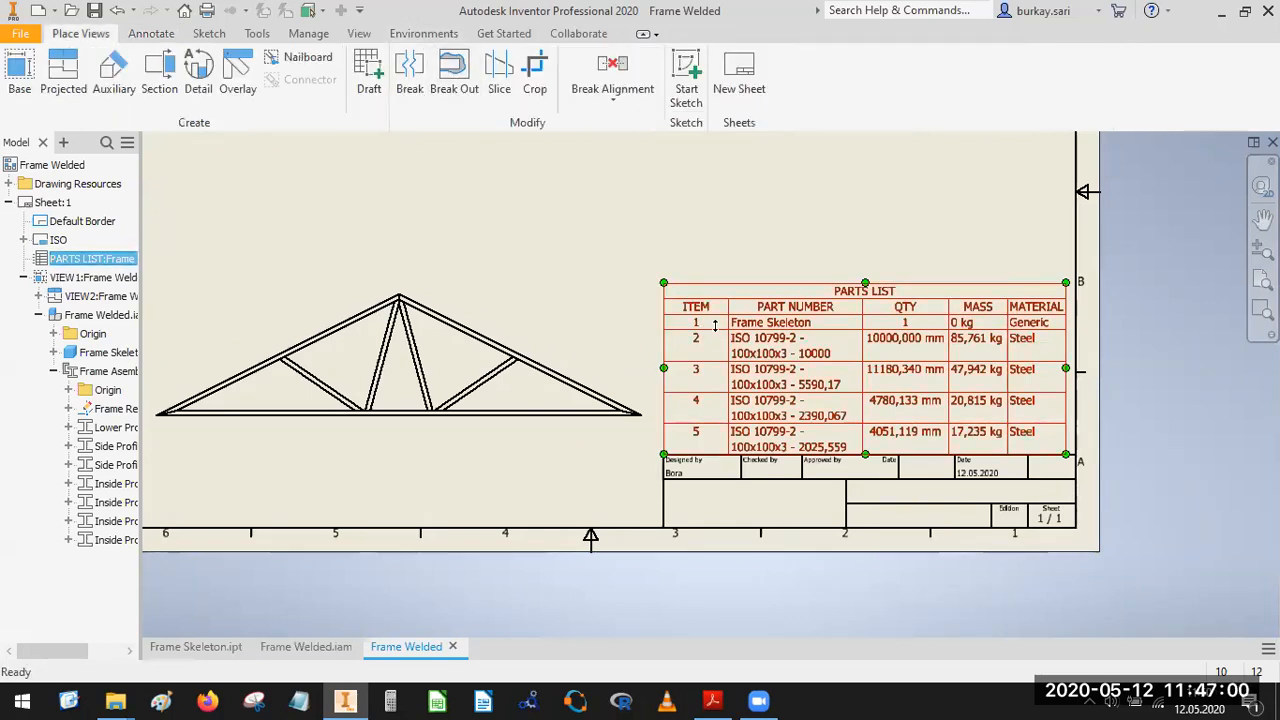
Hide the Frame Skeleton row in the parts list and renumber the remaining items 1 to 4.
{"action": "double_click", "coordinate": [755, 345]}
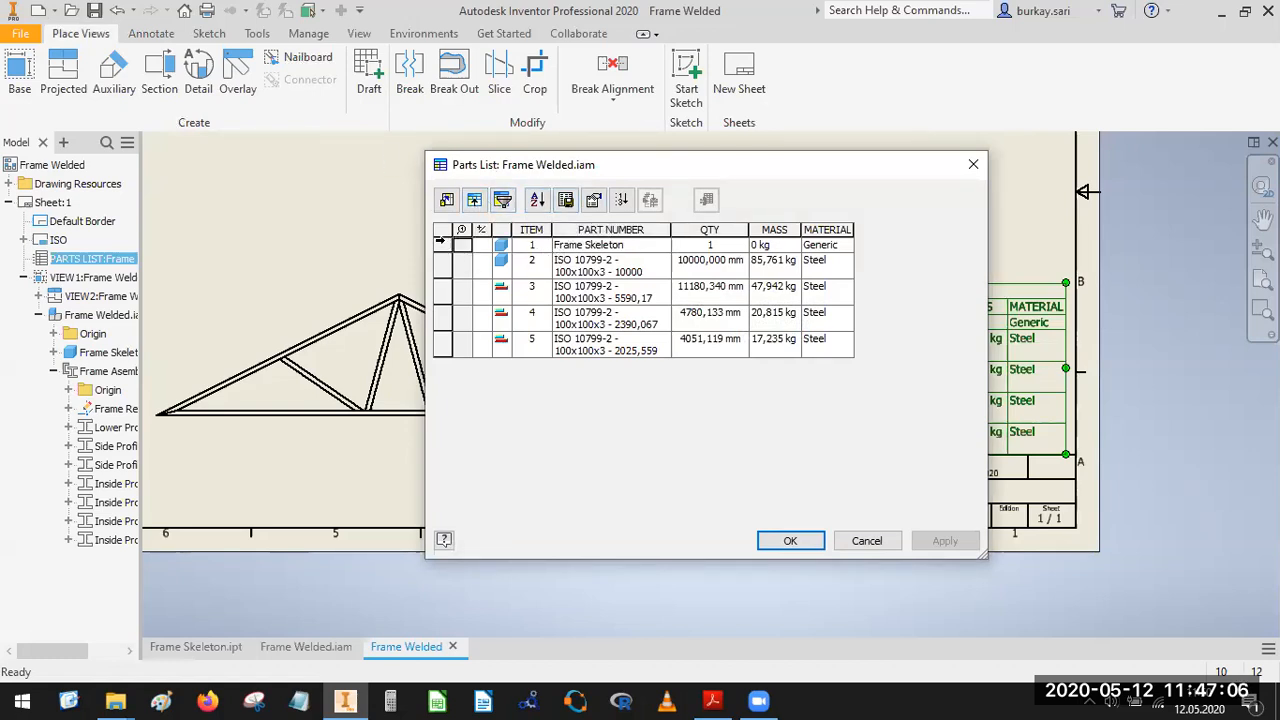
{"action": "left_click", "coordinate": [442, 246]}
{"action": "right_click", "coordinate": [441, 248]}
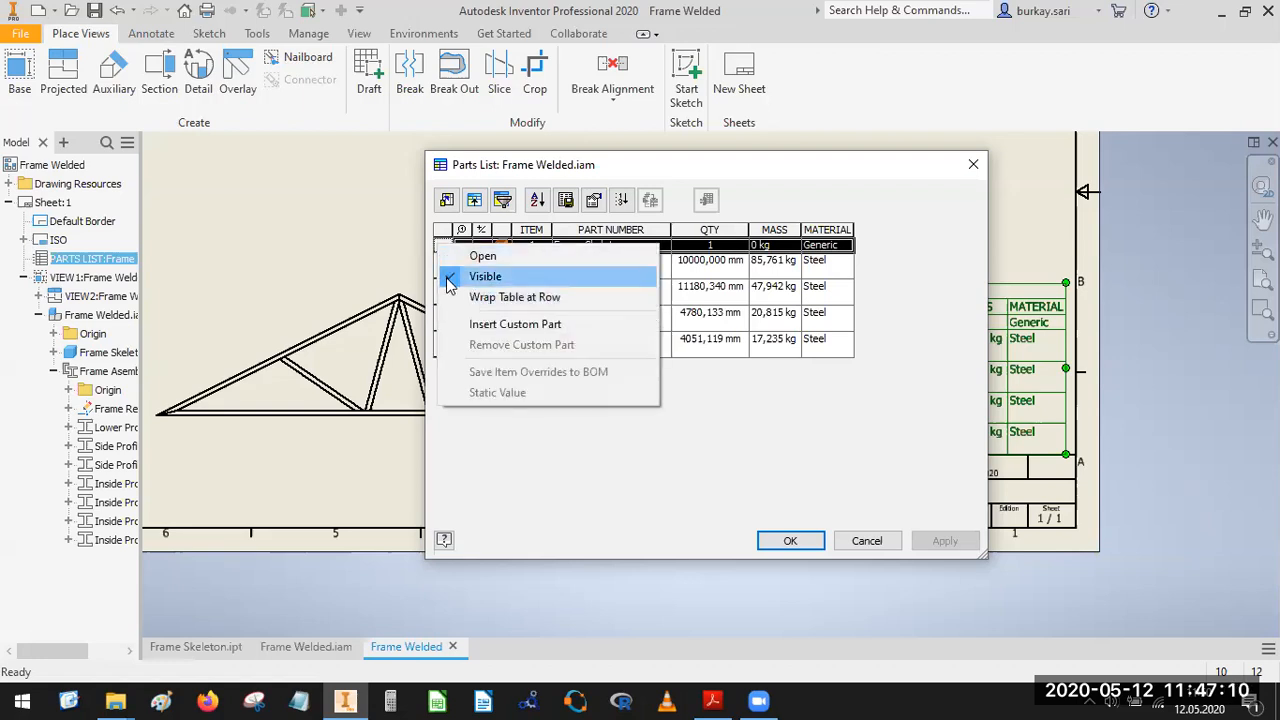
{"action": "left_click", "coordinate": [480, 276]}
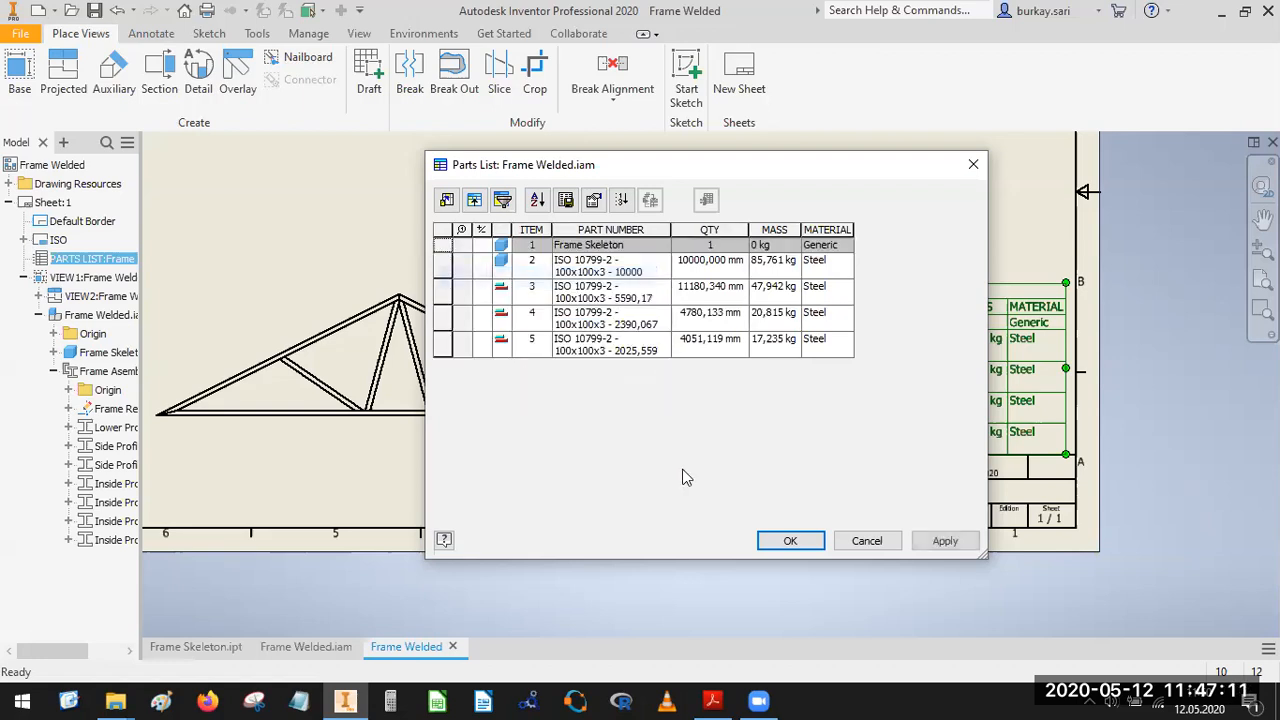
{"action": "left_click", "coordinate": [791, 540]}
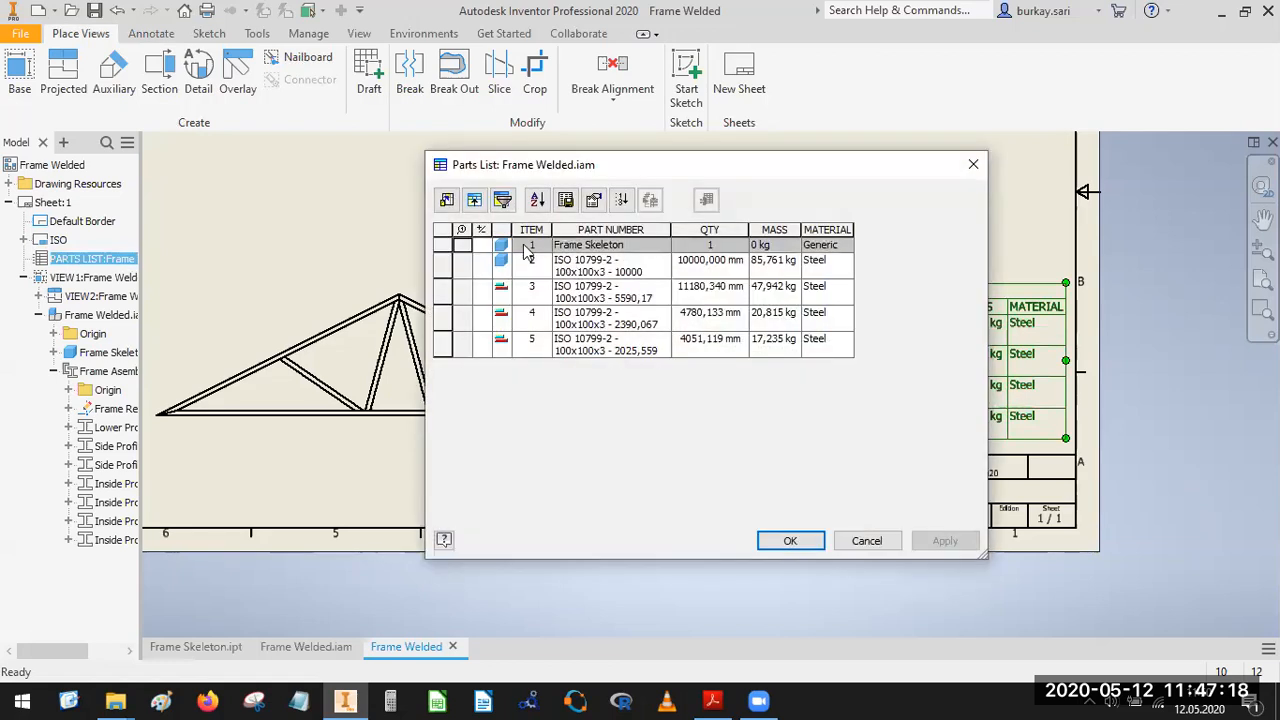
{"action": "left_click", "coordinate": [621, 201]}
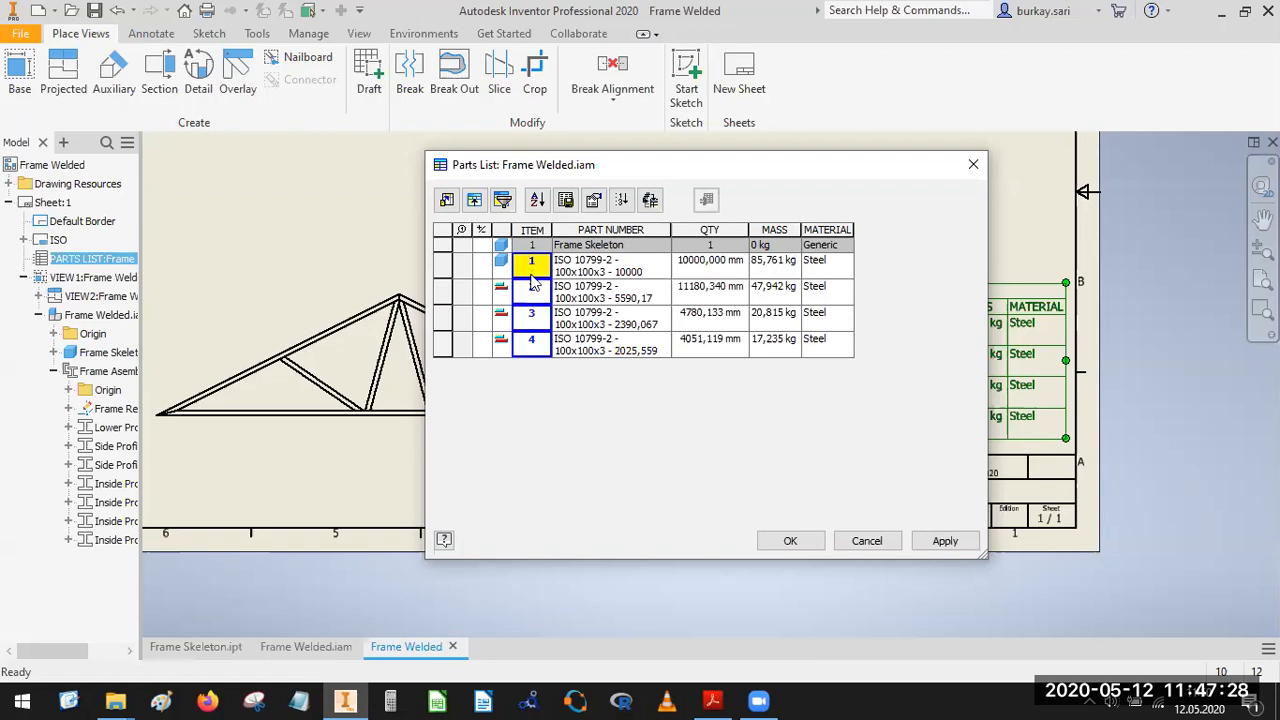
{"action": "left_click", "coordinate": [788, 534]}
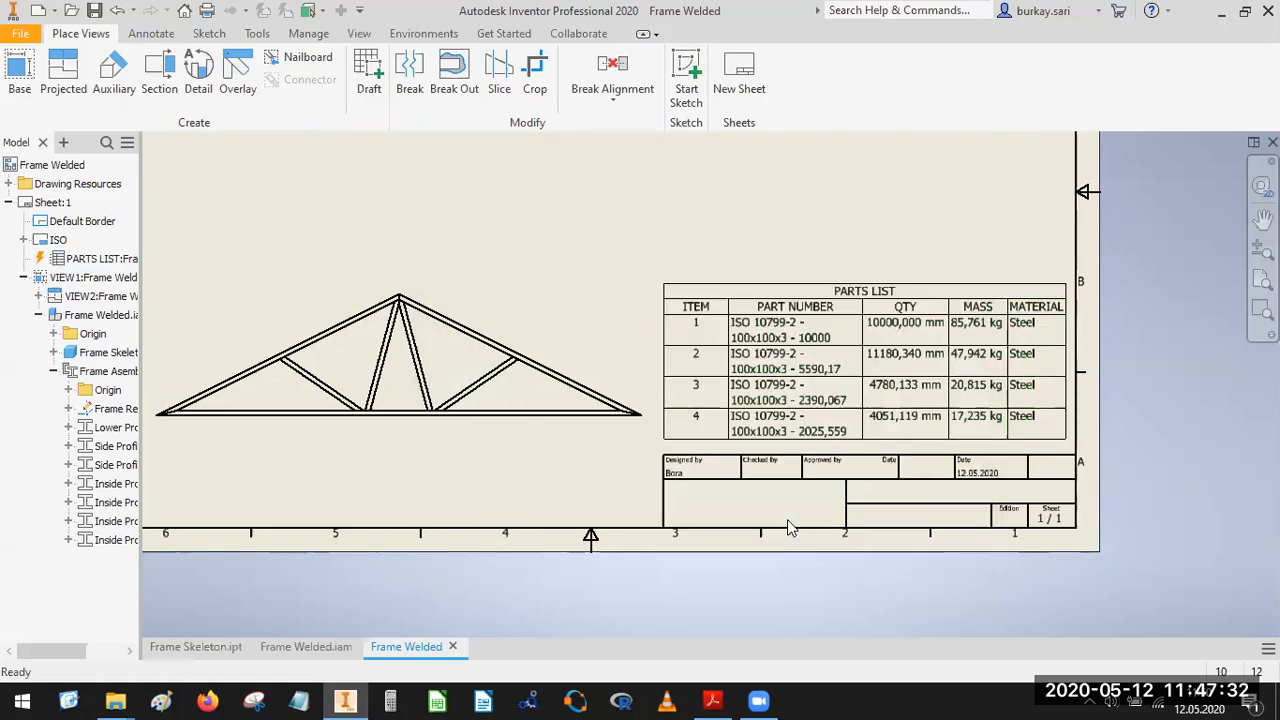
Open the part file of the Lower Profile member from the frame assembly under the front view.
{"action": "left_click", "coordinate": [110, 428]}
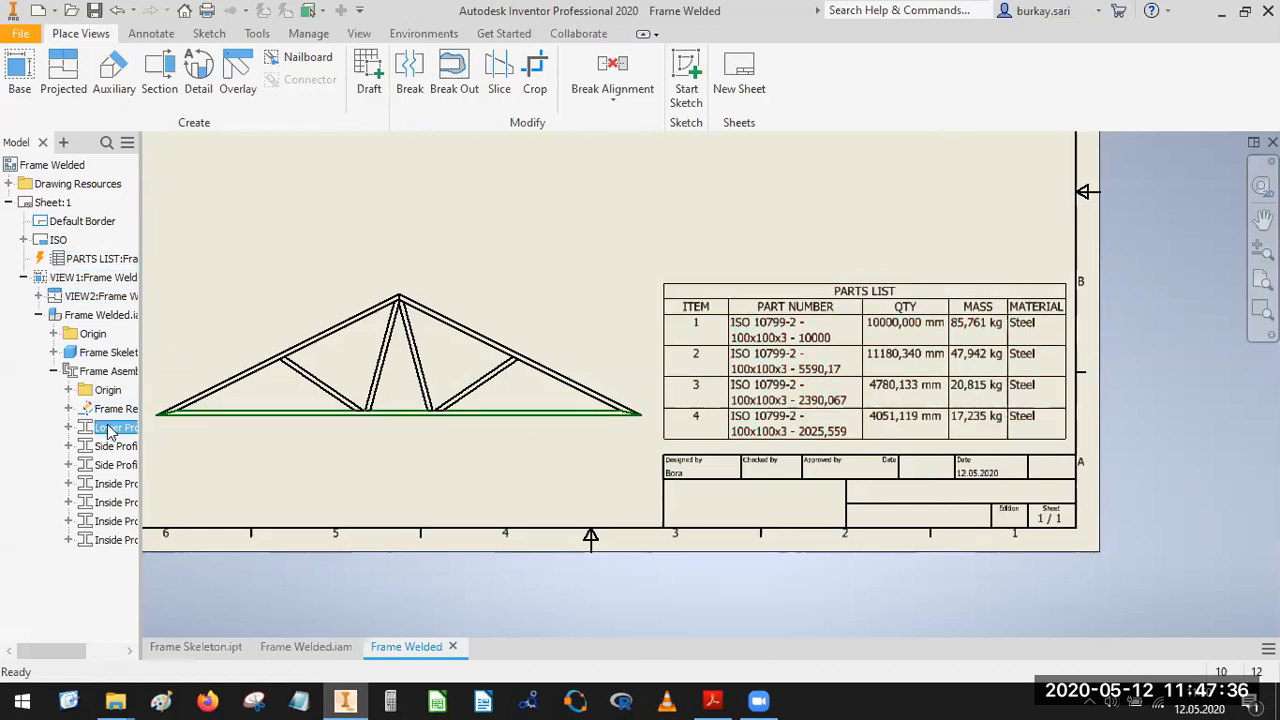
{"action": "left_click", "coordinate": [463, 209]}
{"action": "scroll", "coordinate": [523, 184], "scroll_direction": "up", "scroll_amount": 3}
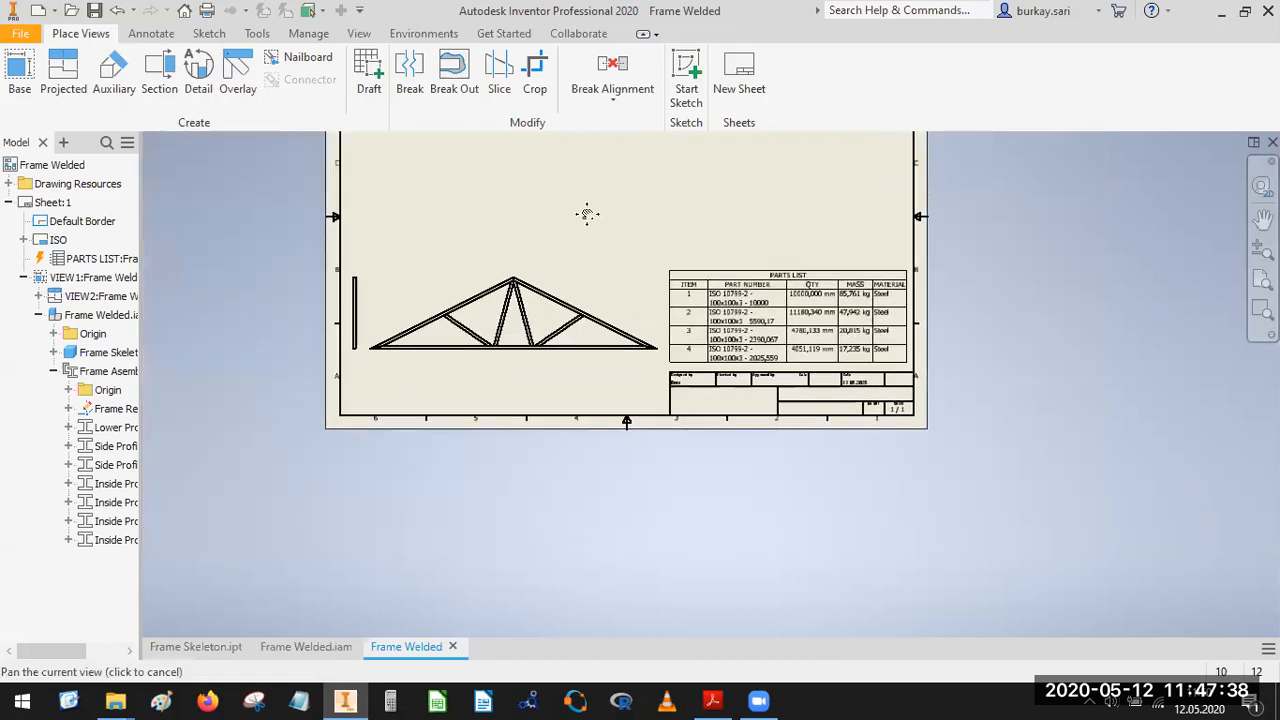
{"action": "left_click", "coordinate": [112, 428]}
{"action": "right_click", "coordinate": [126, 427]}
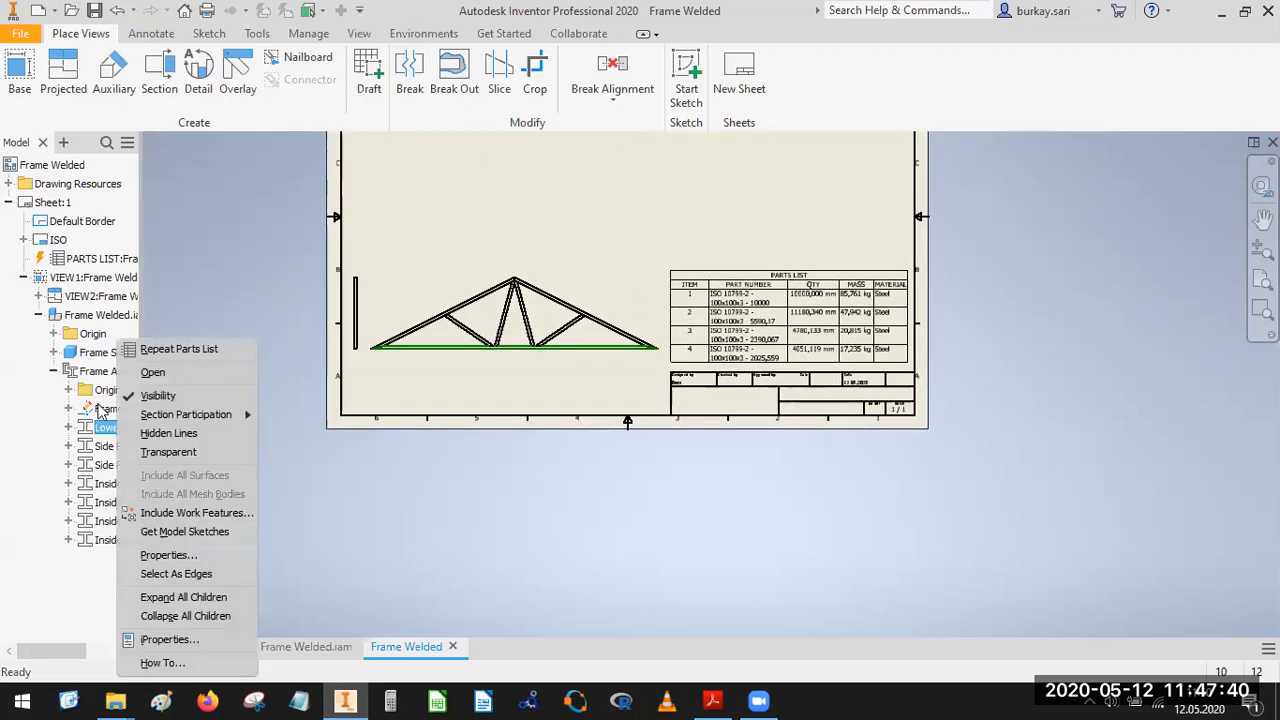
{"action": "left_click", "coordinate": [168, 381]}
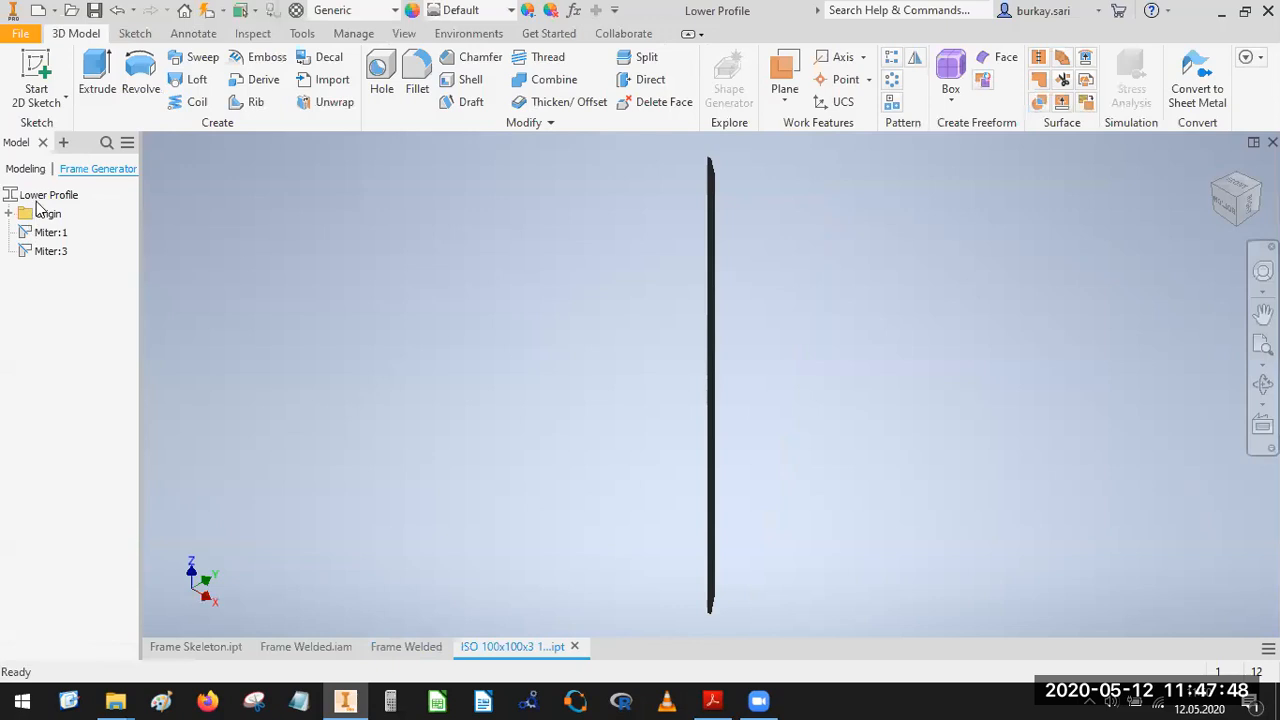
Change the part number in the Lower Profile part's iProperties to Lower Profile.
{"action": "right_click", "coordinate": [38, 196]}
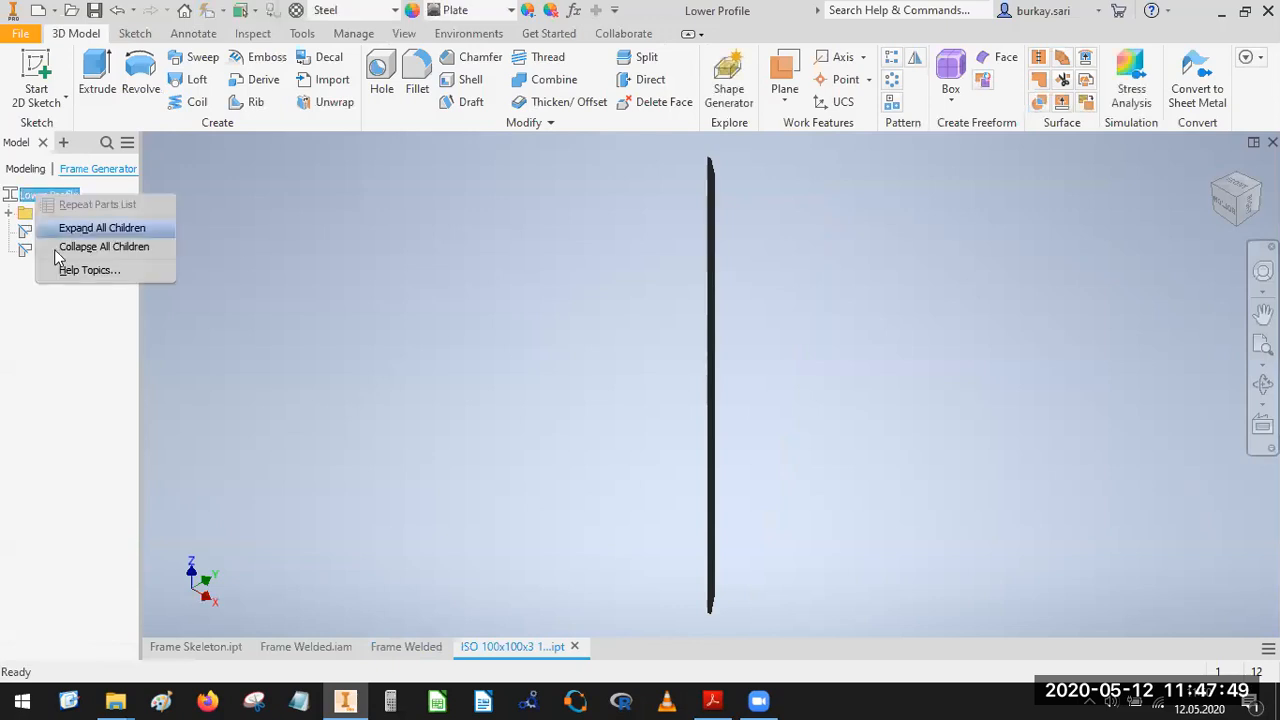
{"action": "left_click", "coordinate": [244, 332]}
{"action": "left_click", "coordinate": [40, 239]}
{"action": "left_click", "coordinate": [41, 253]}
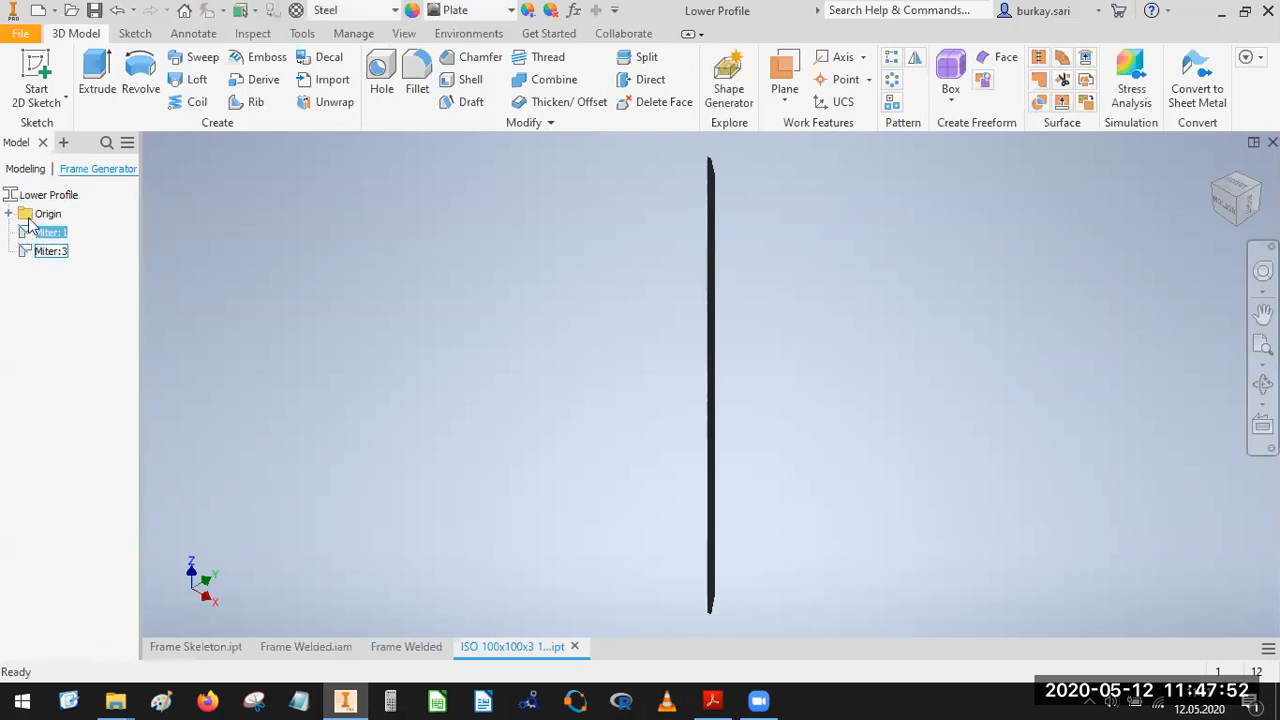
{"action": "left_click", "coordinate": [21, 35]}
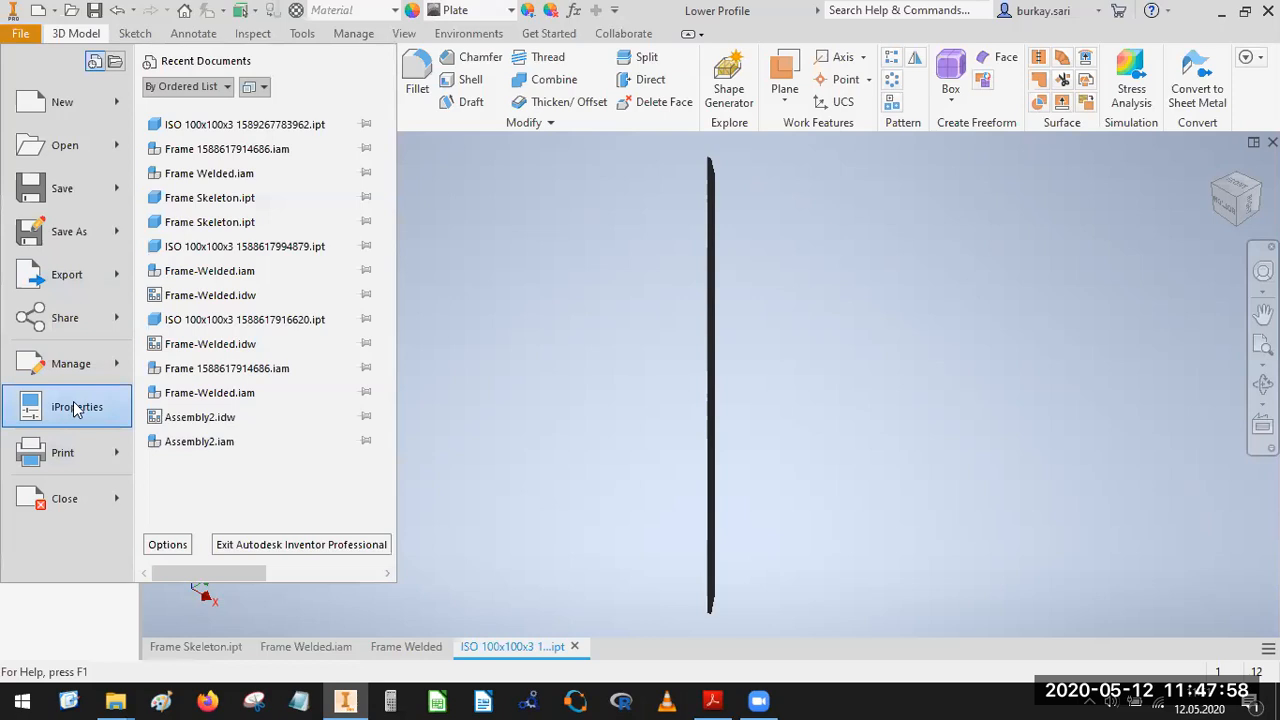
{"action": "left_click", "coordinate": [73, 409]}
{"action": "left_click", "coordinate": [237, 90]}
{"action": "left_click", "coordinate": [280, 89]}
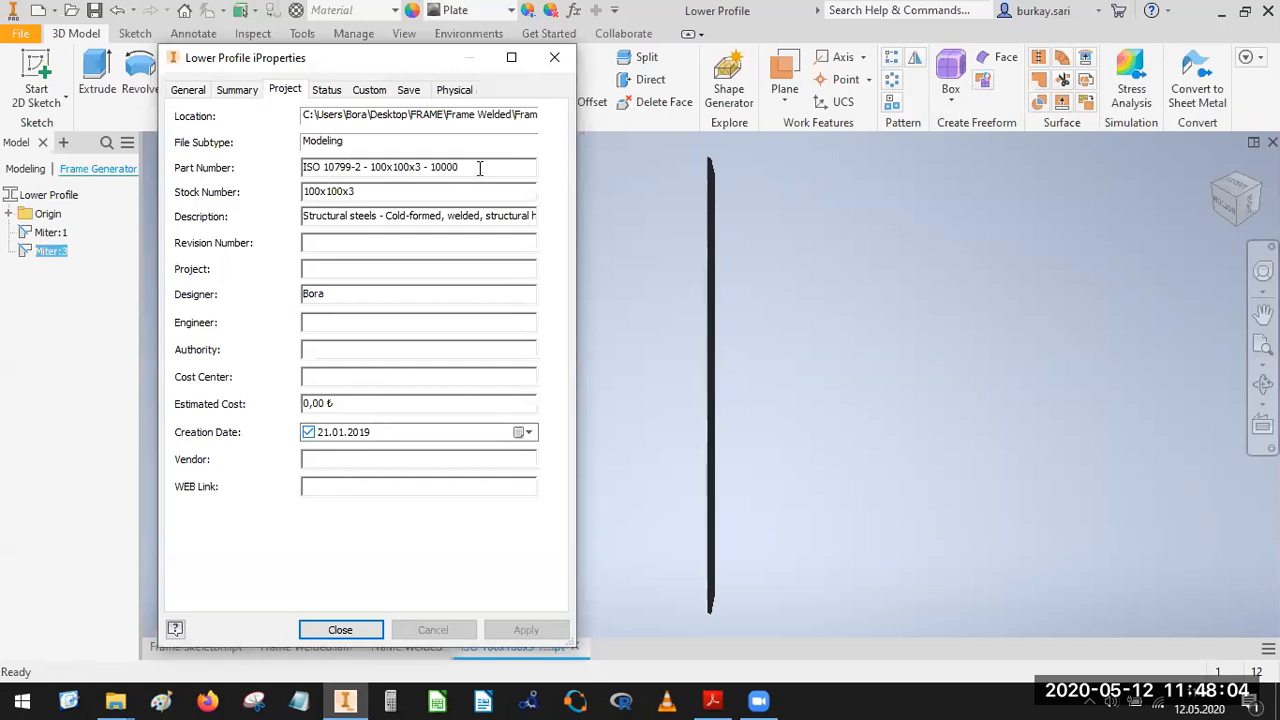
{"action": "left_click_drag", "start_coordinate": [478, 167], "coordinate": [192, 168]}
{"action": "type", "text": "Lower Profile"}
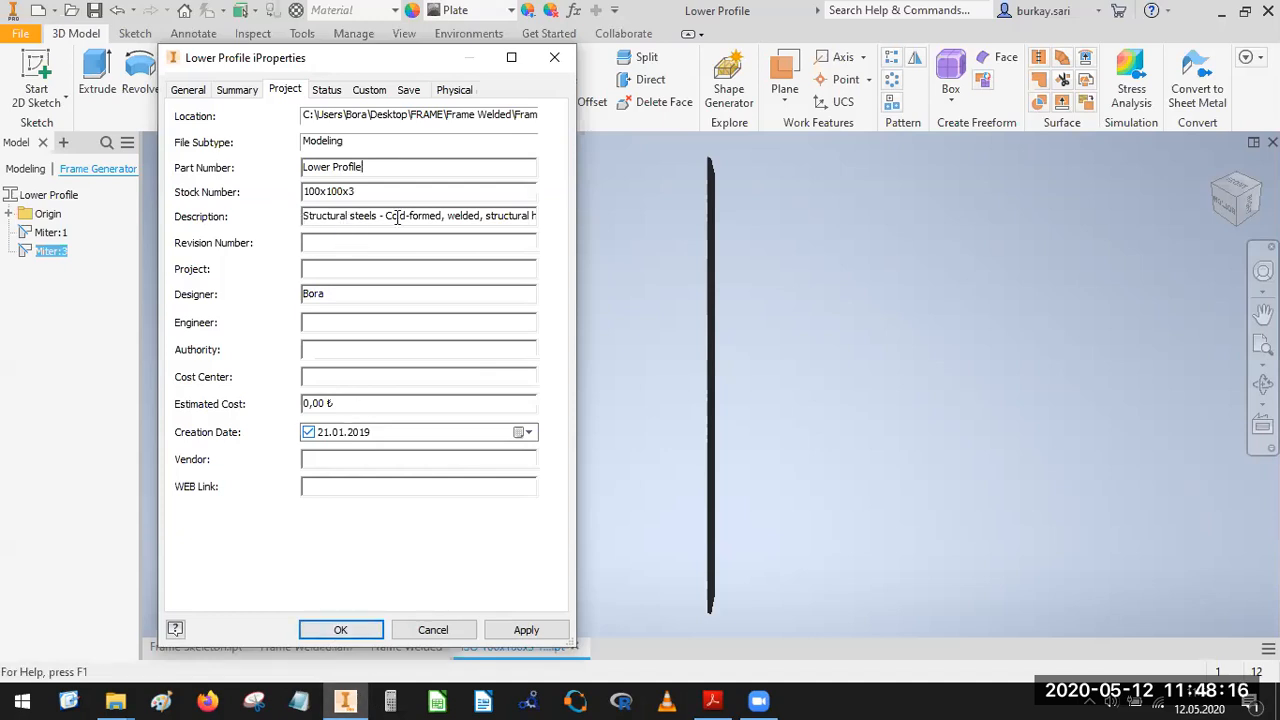
{"action": "left_click", "coordinate": [341, 630]}
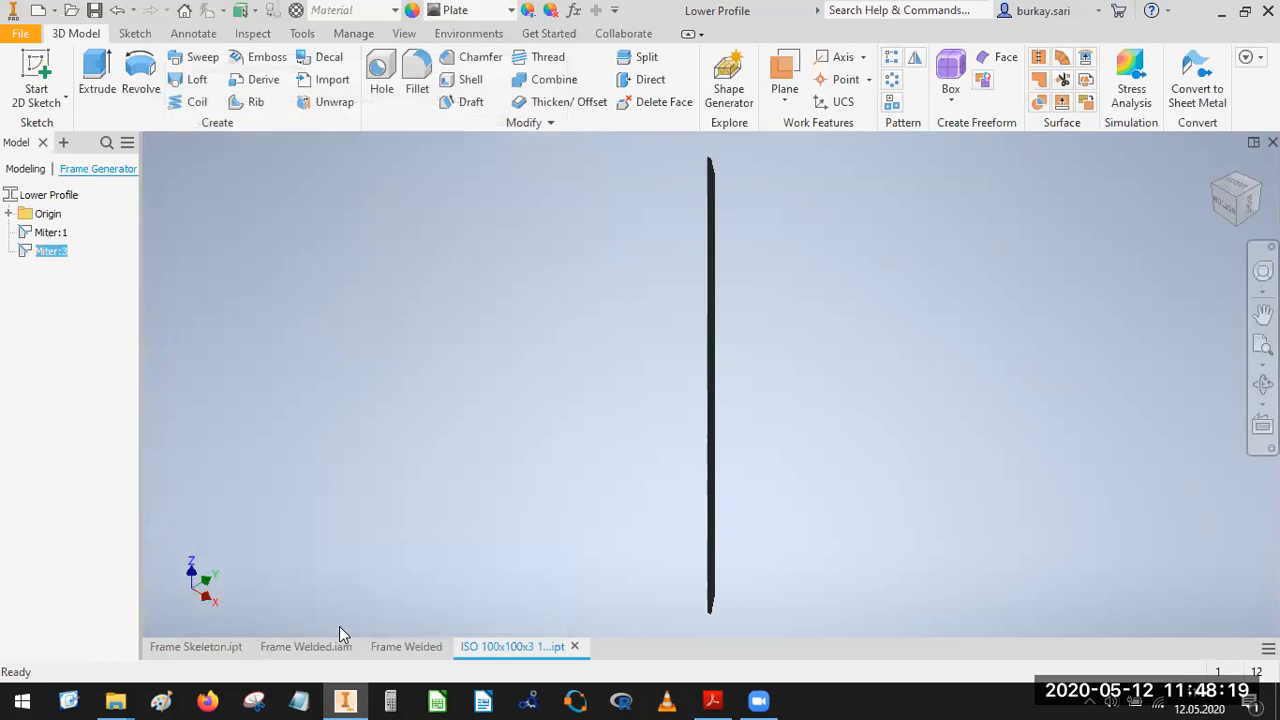
Save and close the Lower Profile part, returning to the drawing to check its row in the parts list.
{"action": "left_click", "coordinate": [575, 647]}
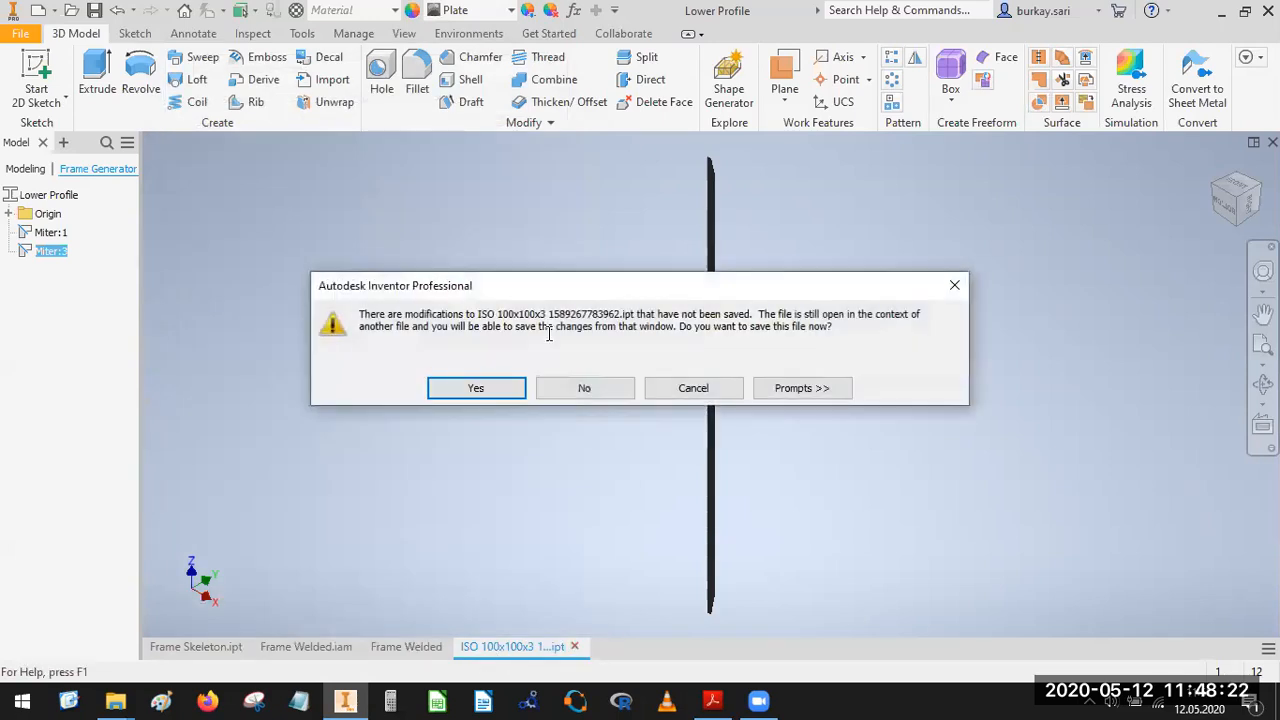
{"action": "left_click", "coordinate": [478, 388]}
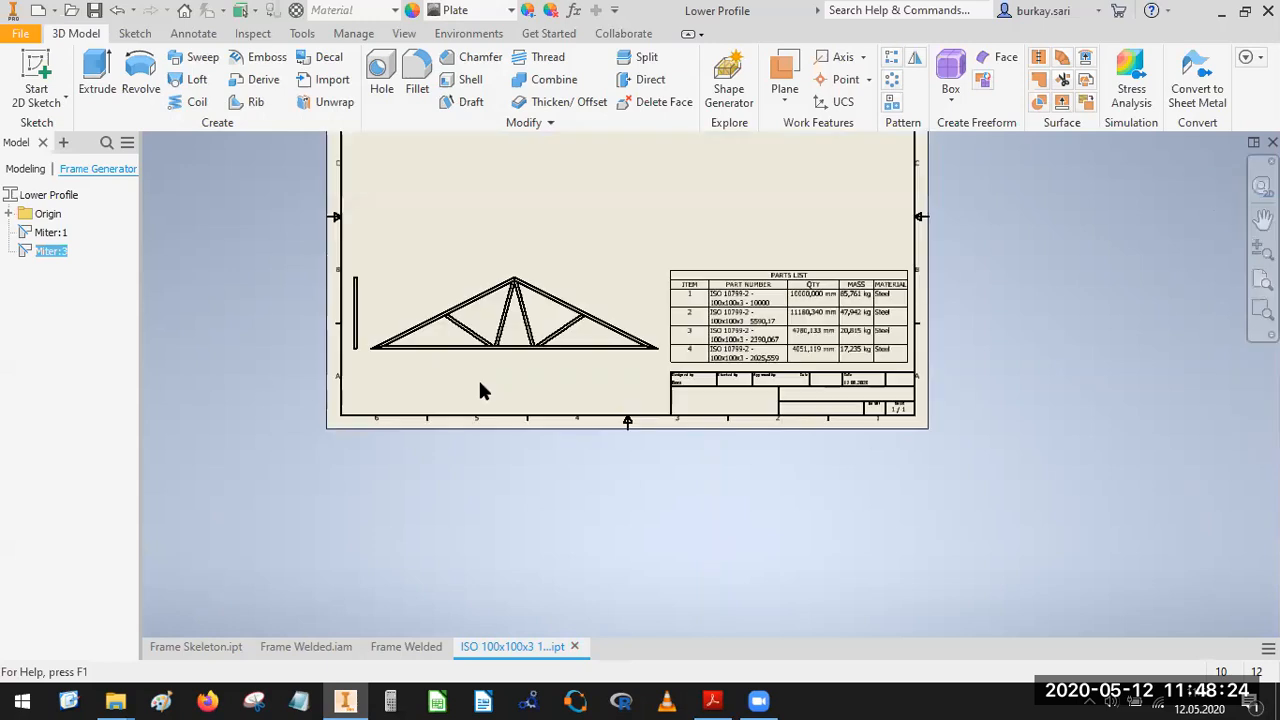
{"action": "left_click", "coordinate": [766, 298]}
{"action": "scroll", "coordinate": [766, 298], "scroll_direction": "up", "scroll_amount": 5}
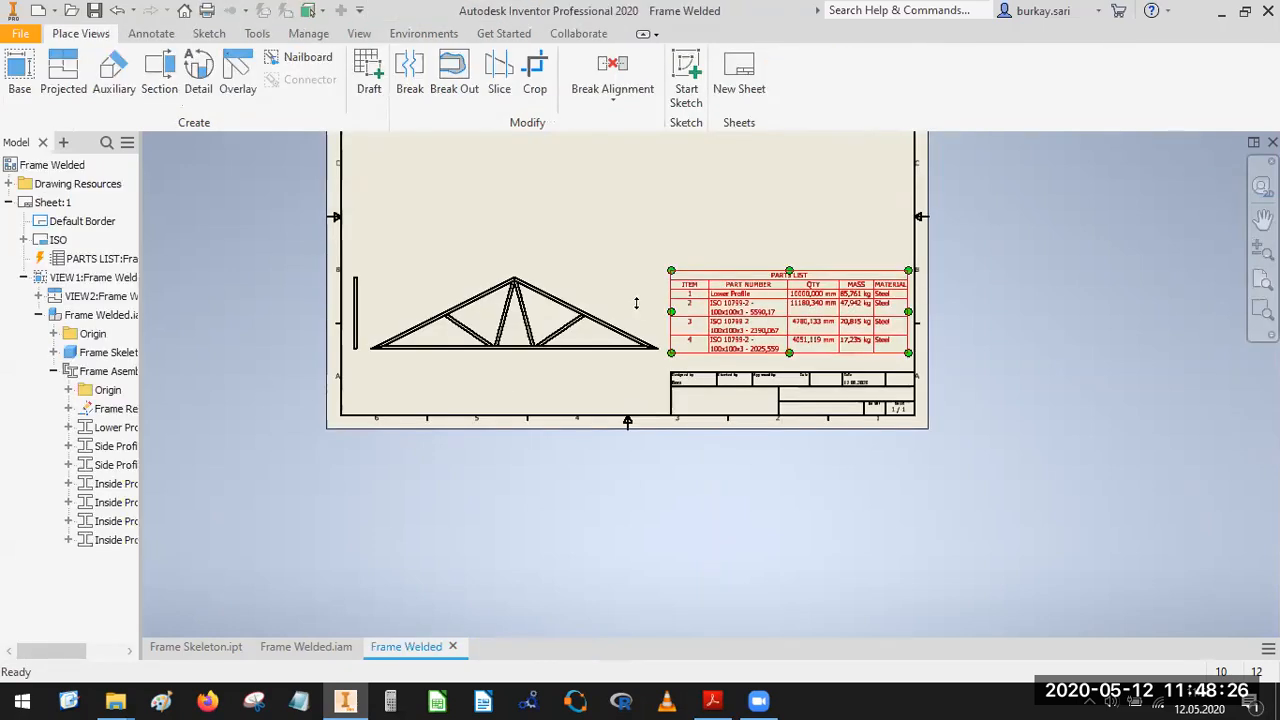
{"action": "key", "text": "Escape"}
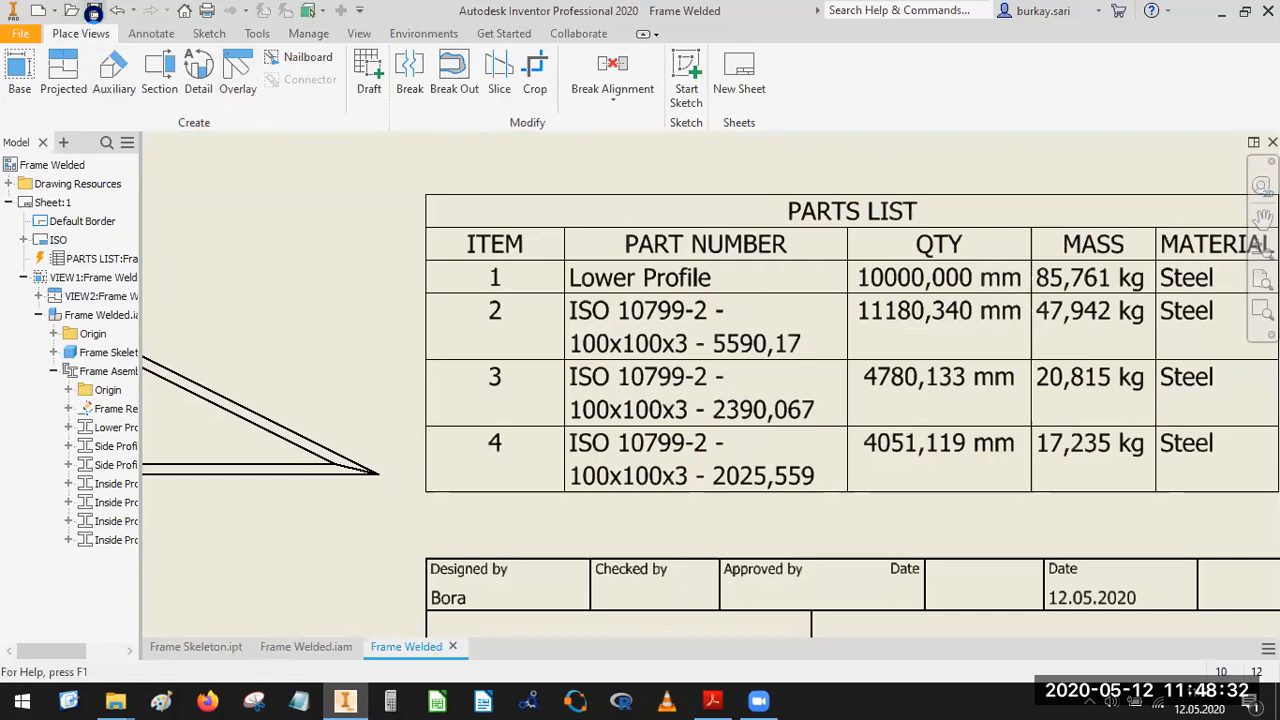
Save the drawing as Frame Welded.idw together with all of its dependent files.
{"action": "left_click", "coordinate": [94, 13]}
{"action": "left_click", "coordinate": [926, 557]}
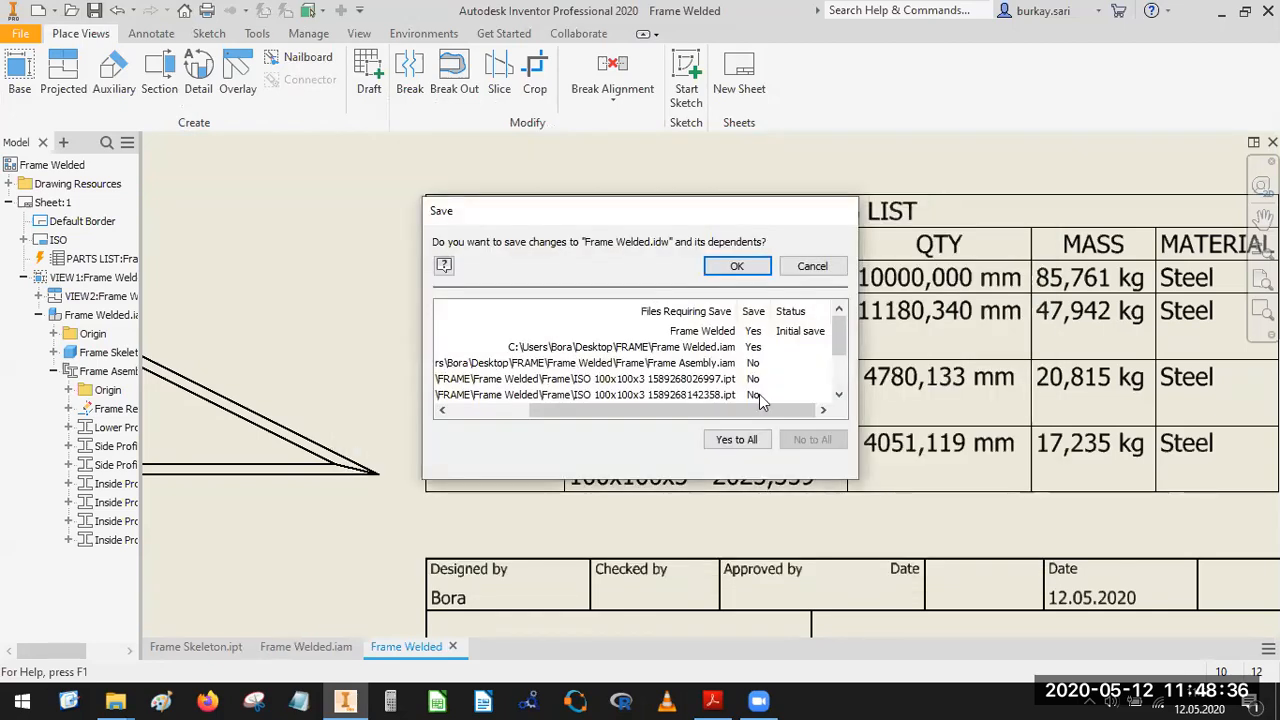
{"action": "left_click", "coordinate": [737, 439]}
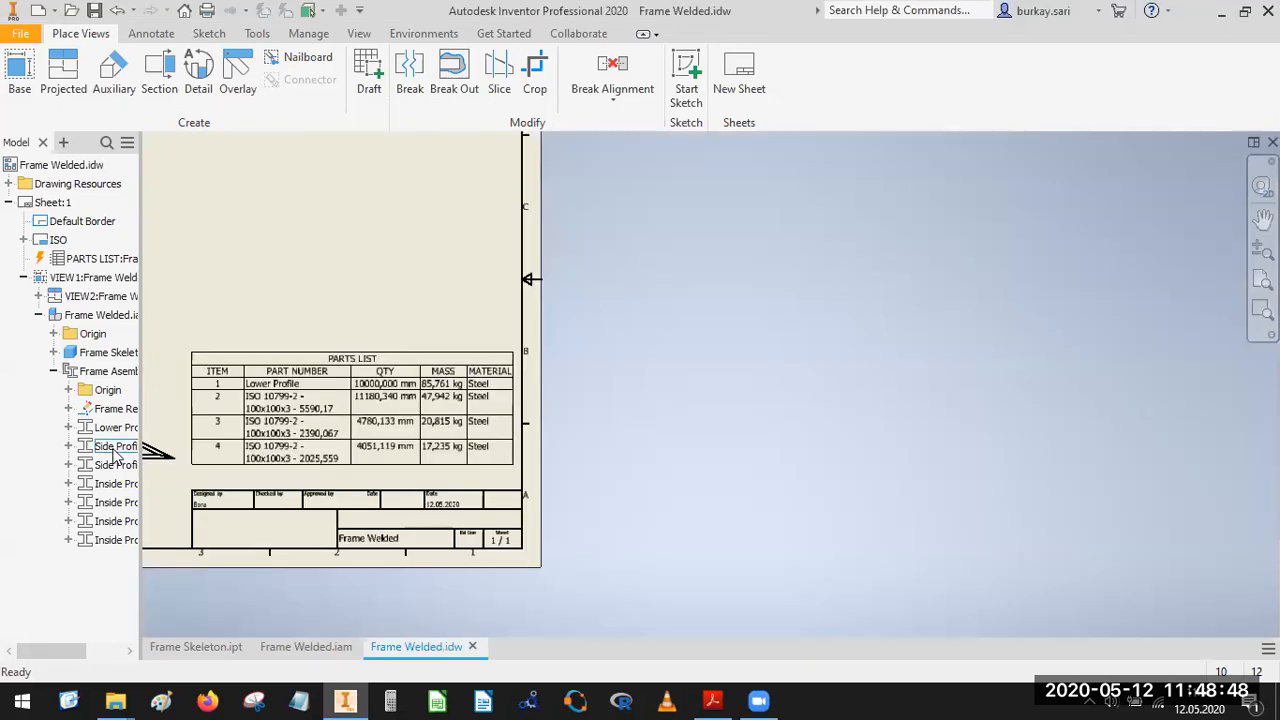
Try to open the part file of the first Side Profile member from the drawing's frame assembly.
{"action": "left_click", "coordinate": [99, 451]}
{"action": "right_click", "coordinate": [100, 450]}
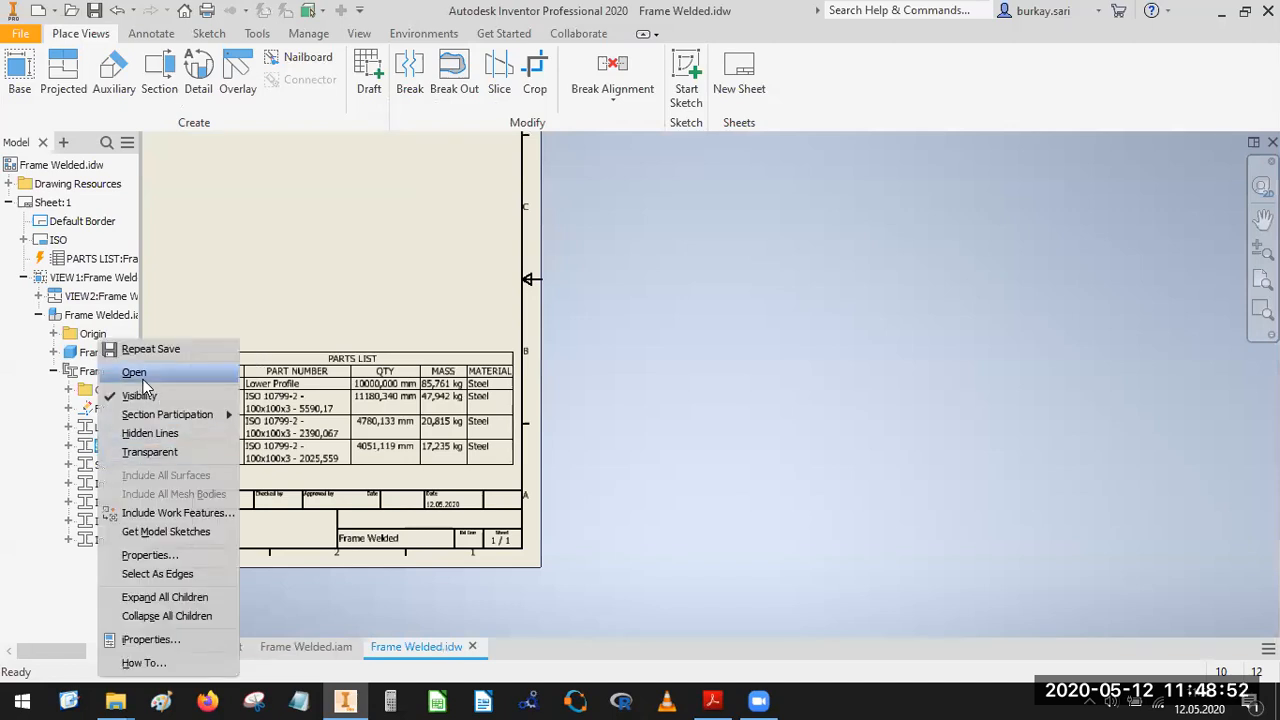
{"action": "left_click", "coordinate": [85, 450]}
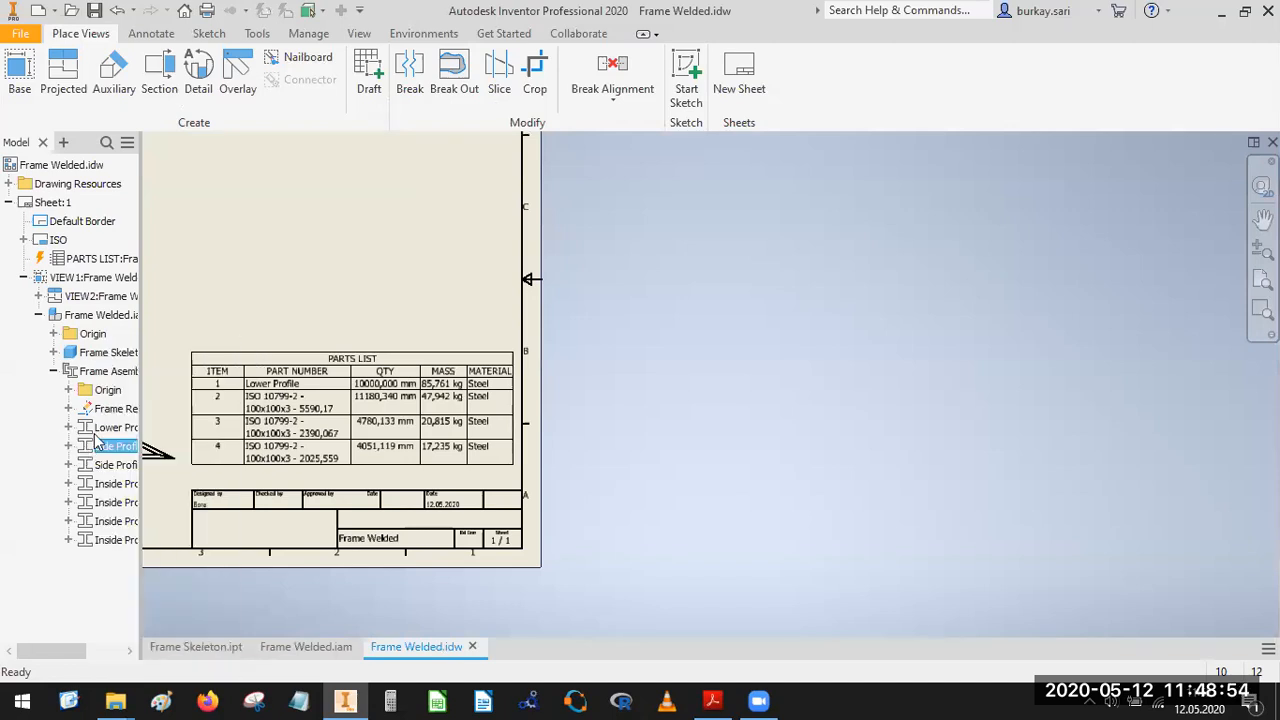
{"action": "right_click", "coordinate": [104, 446]}
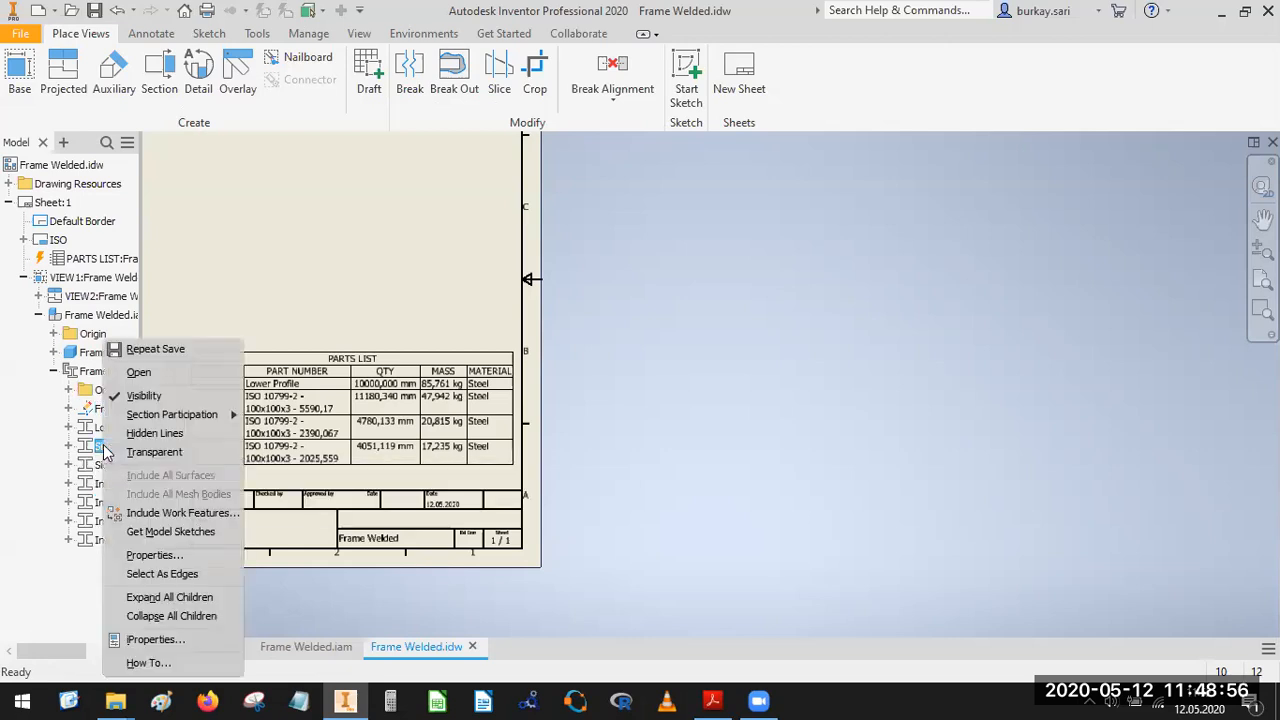
{"action": "left_click", "coordinate": [140, 373]}
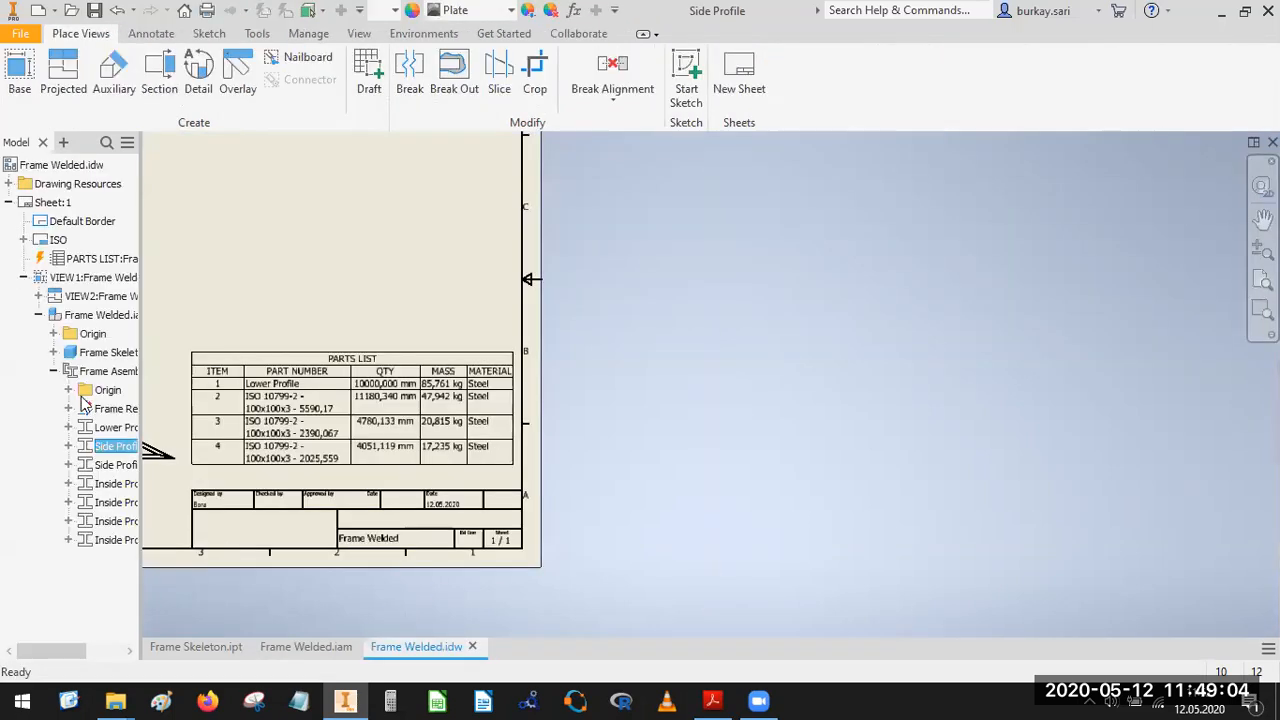
Change the first Side Profile member's part number to Side Profile in its iProperties, directly from the drawing.
{"action": "right_click", "coordinate": [105, 450]}
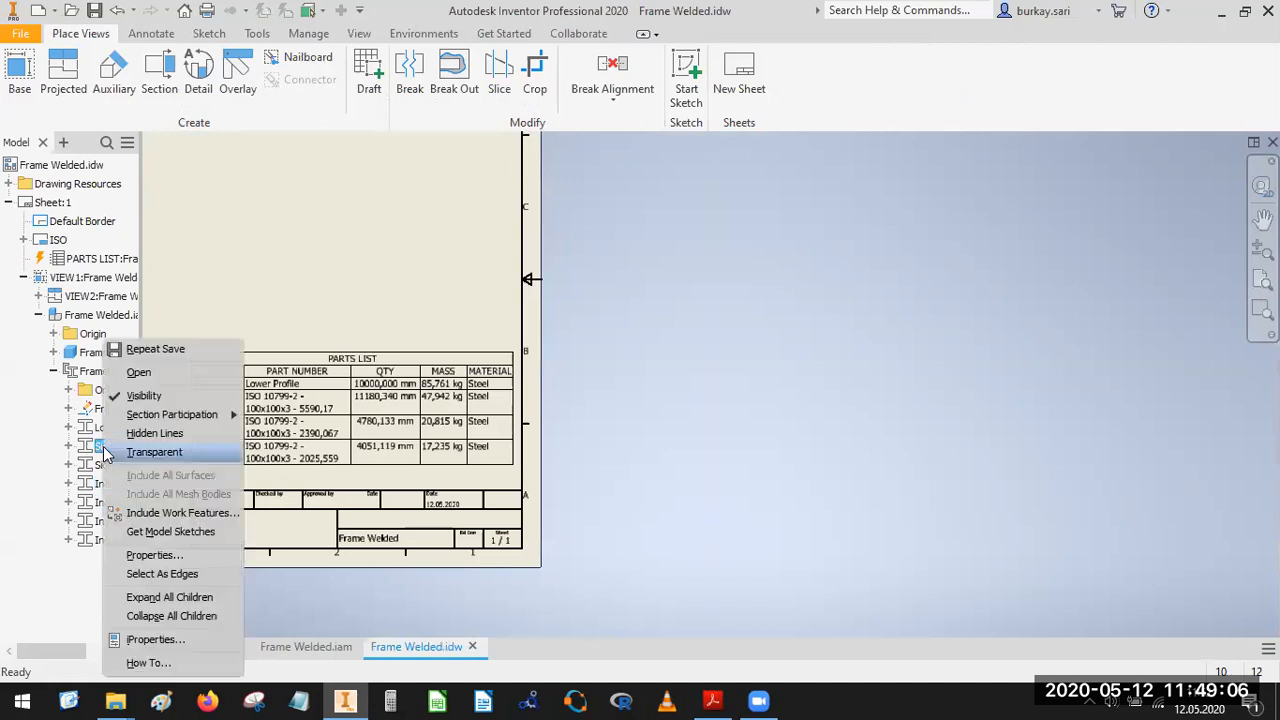
{"action": "left_click", "coordinate": [157, 640]}
{"action": "left_click", "coordinate": [283, 91]}
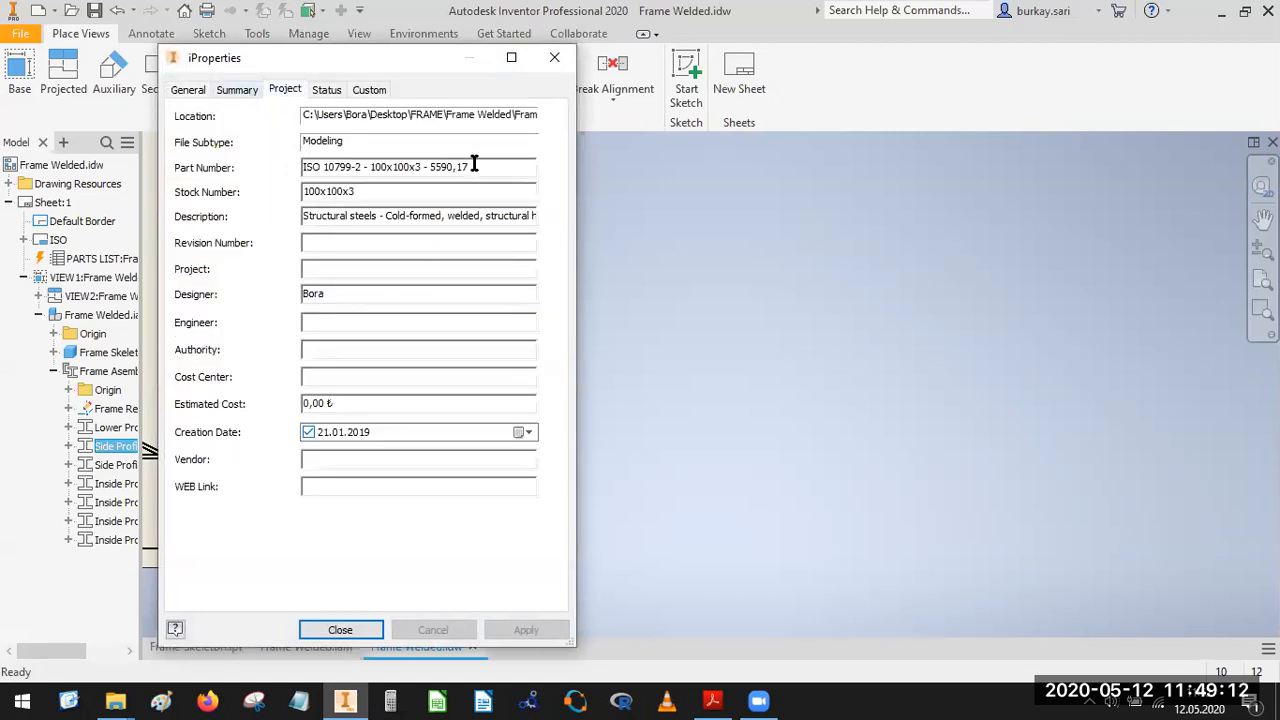
{"action": "left_click_drag", "start_coordinate": [368, 163], "coordinate": [247, 171]}
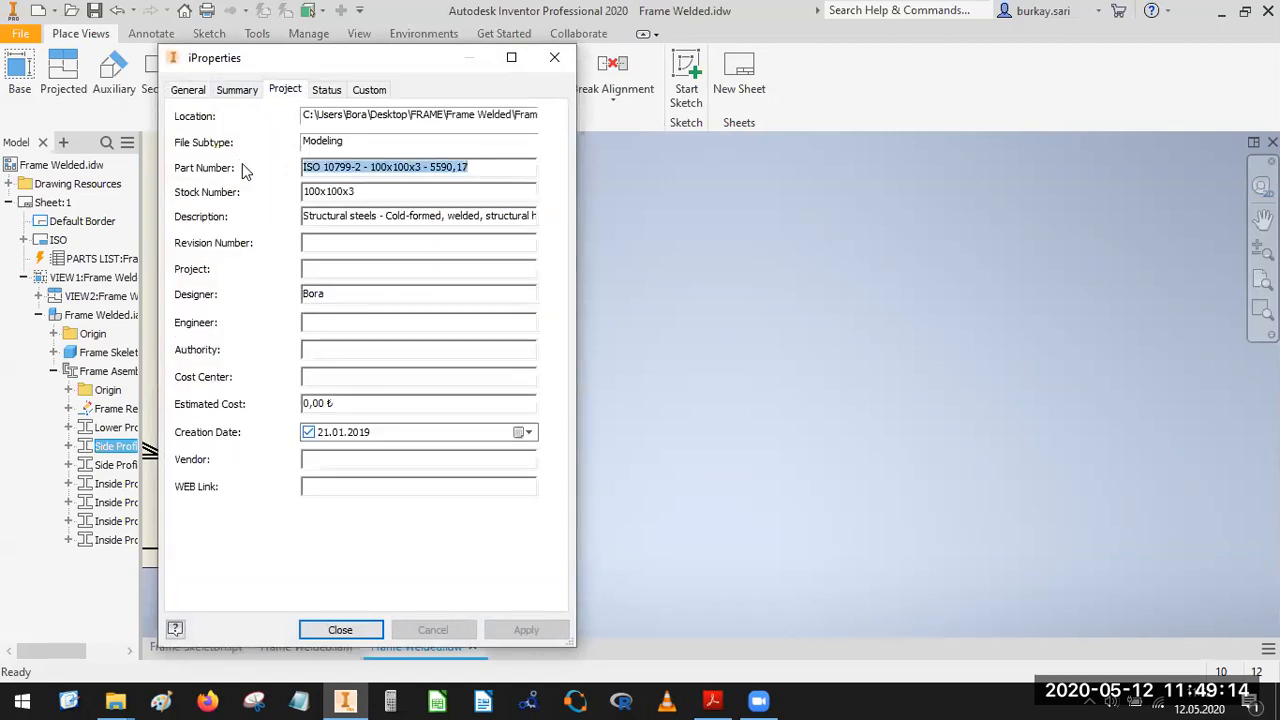
{"action": "left_click_drag", "start_coordinate": [300, 58], "coordinate": [700, 113]}
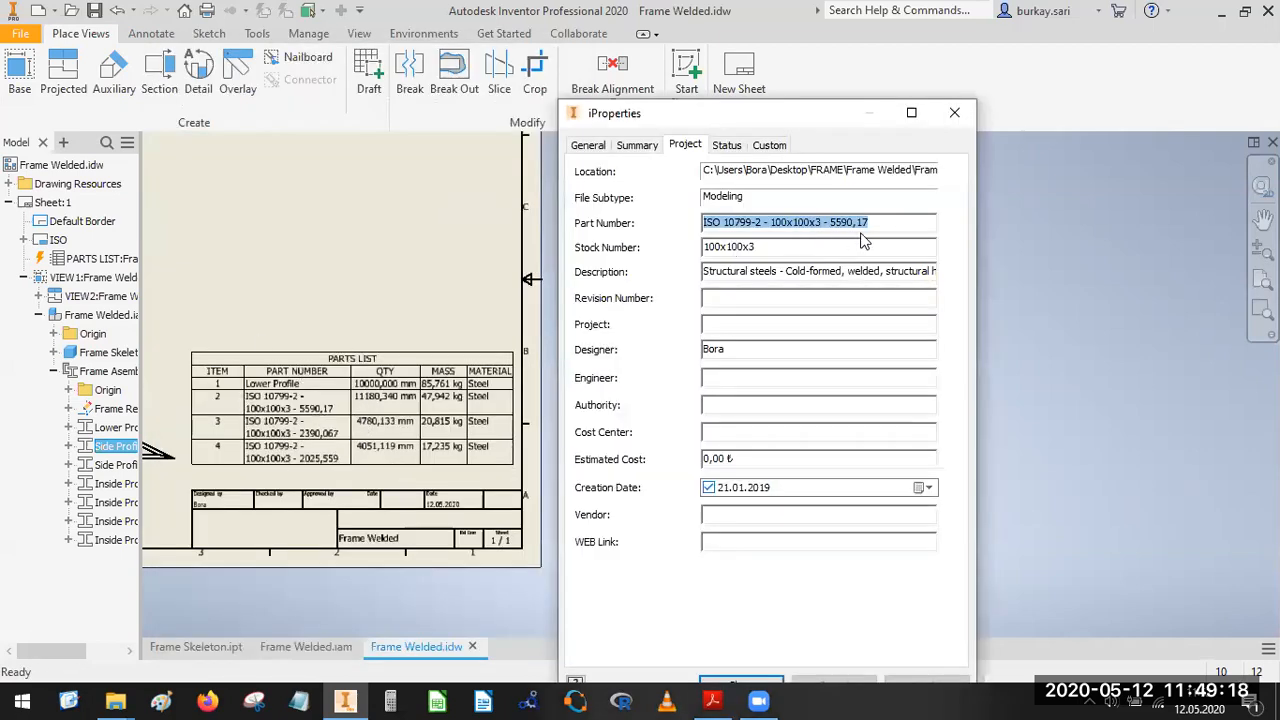
{"action": "type", "text": "Side Profile"}
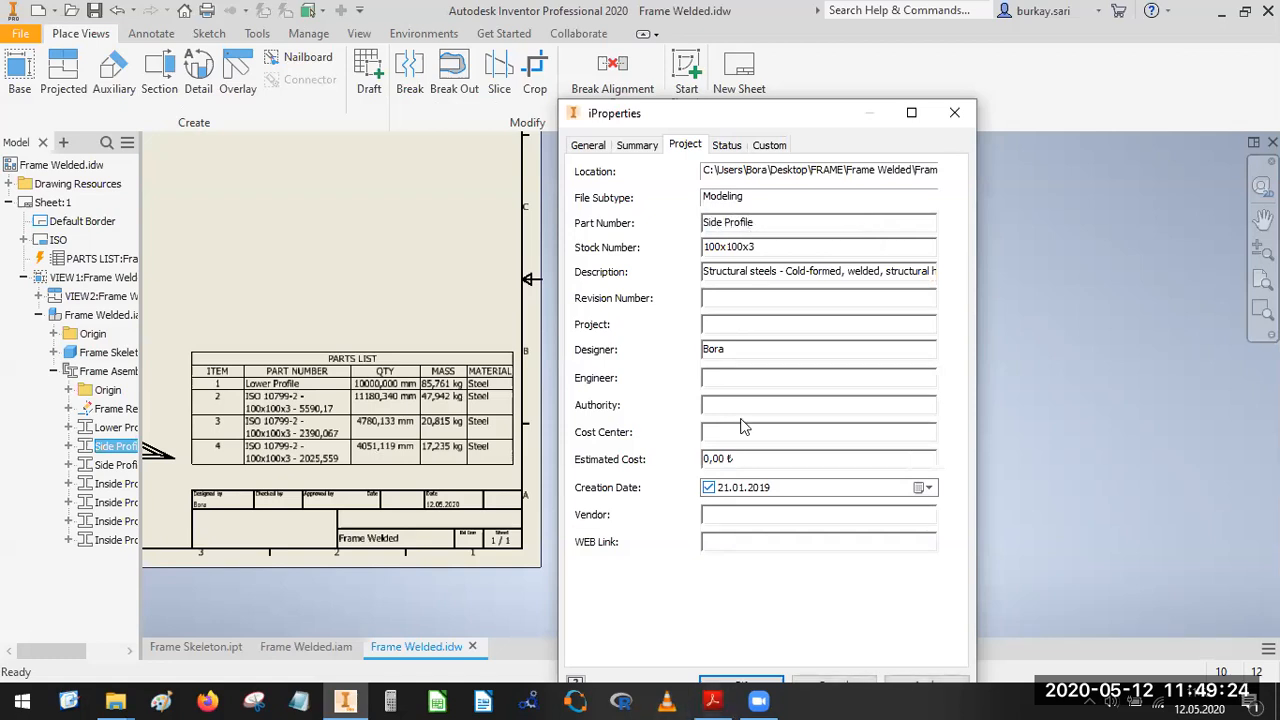
{"action": "left_click_drag", "start_coordinate": [766, 113], "coordinate": [735, 65]}
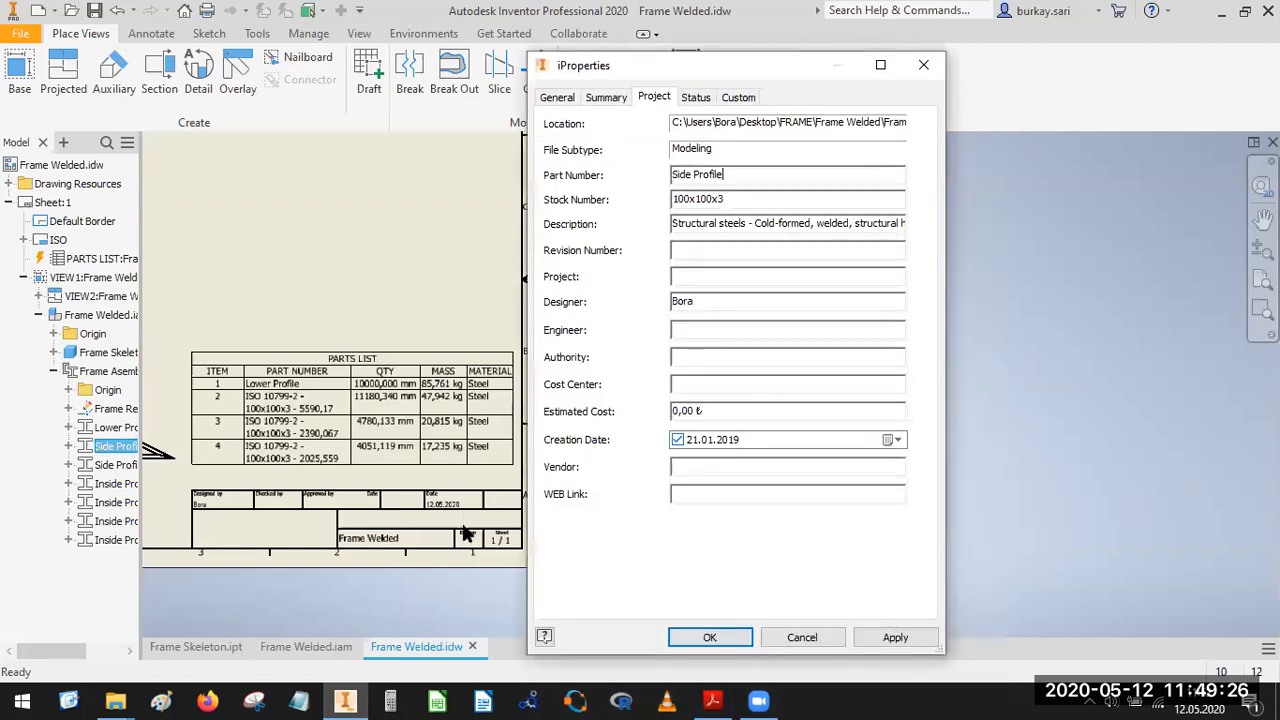
{"action": "left_click", "coordinate": [712, 637]}
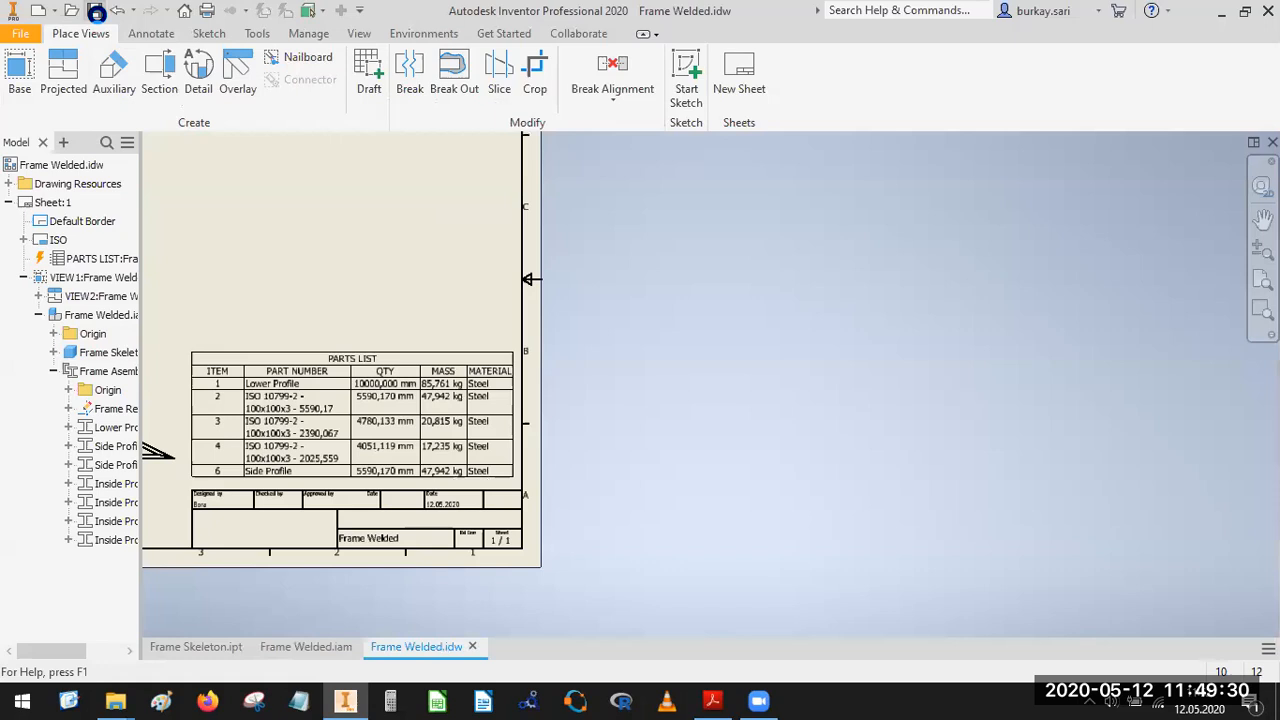
Save the drawing with its modified dependents and check the side profile rows in the parts list.
{"action": "left_click", "coordinate": [96, 12]}
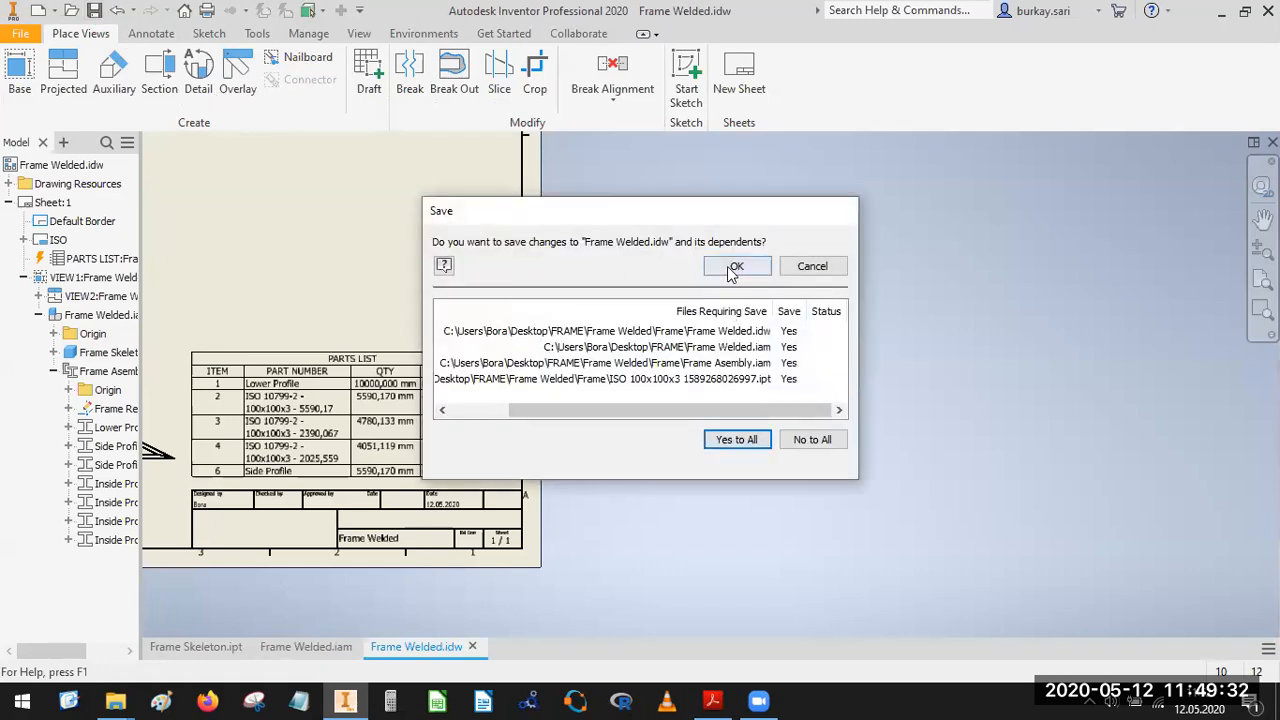
{"action": "left_click", "coordinate": [731, 268]}
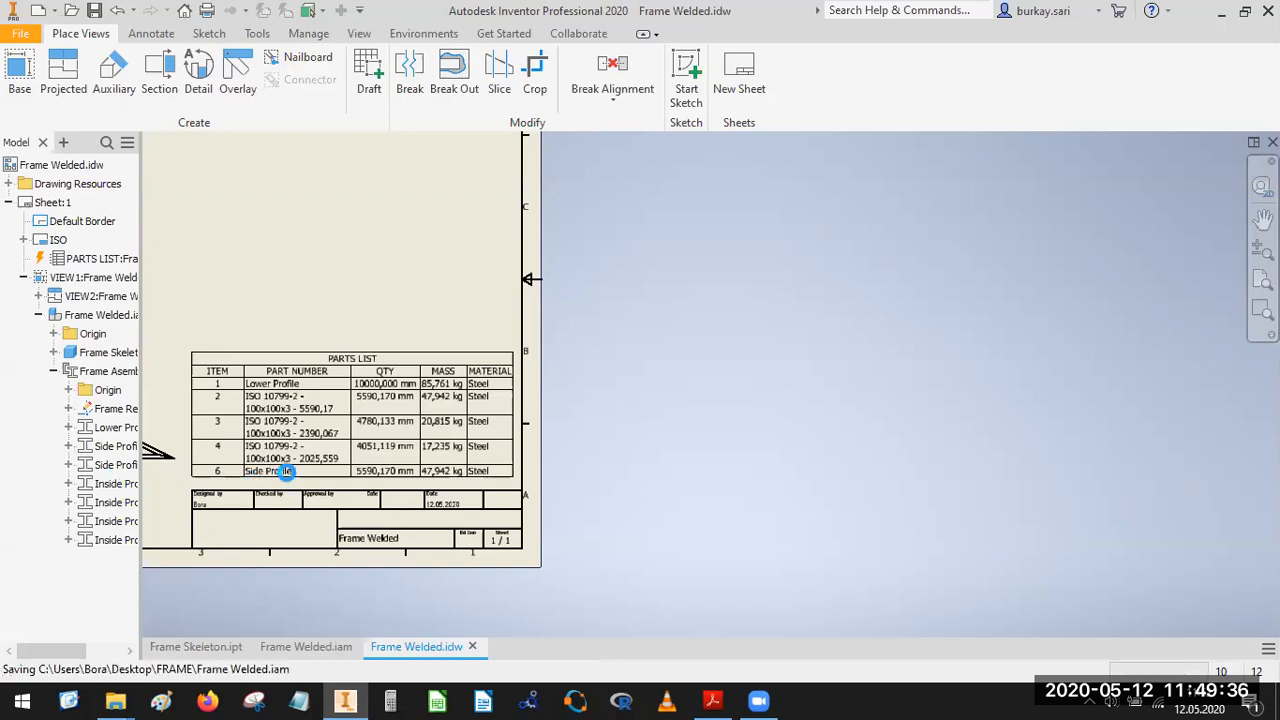
{"action": "left_click", "coordinate": [273, 395]}
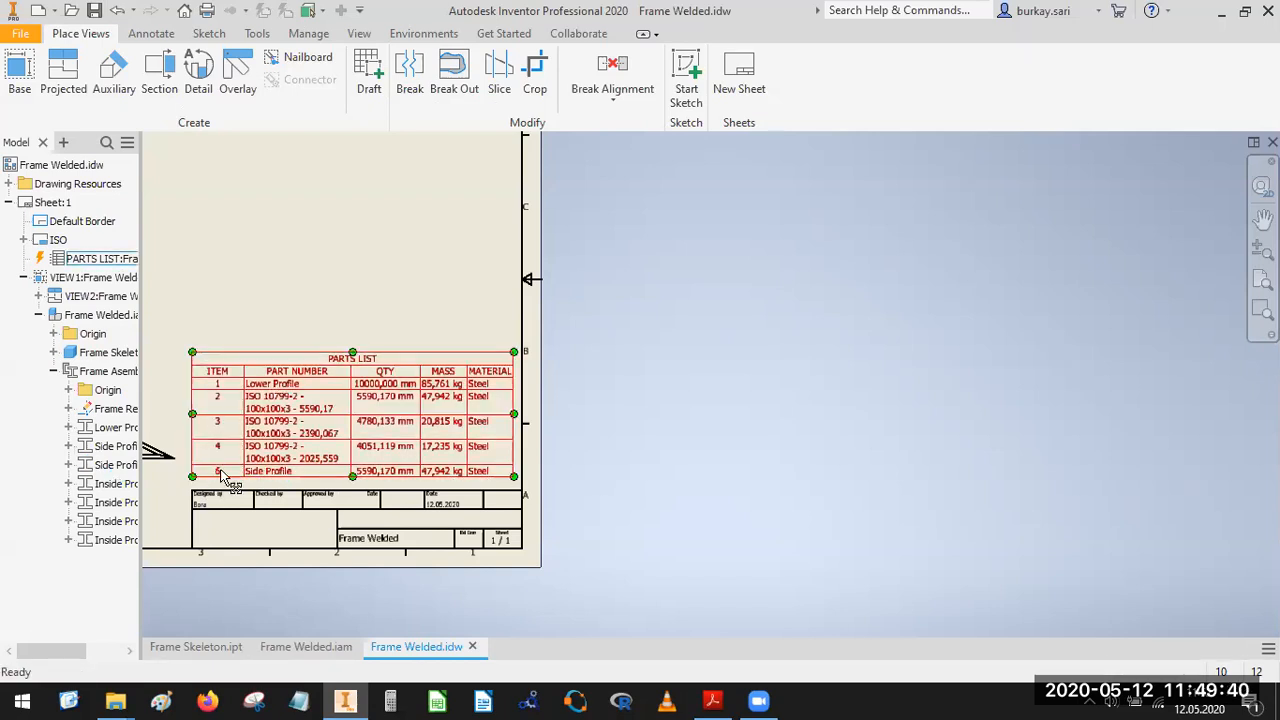
Change the second Side Profile member's part number to Side Profile in its iProperties.
{"action": "left_click", "coordinate": [116, 465]}
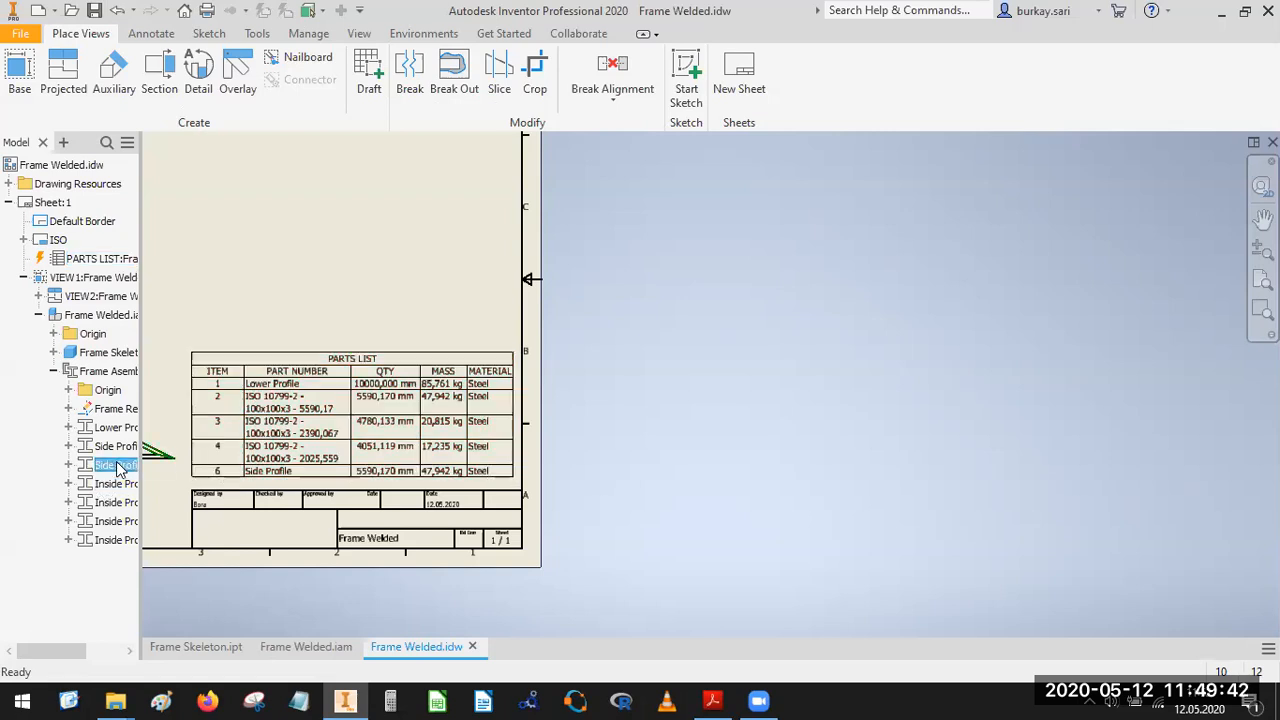
{"action": "right_click", "coordinate": [116, 465]}
{"action": "left_click", "coordinate": [170, 640]}
{"action": "left_click", "coordinate": [606, 98]}
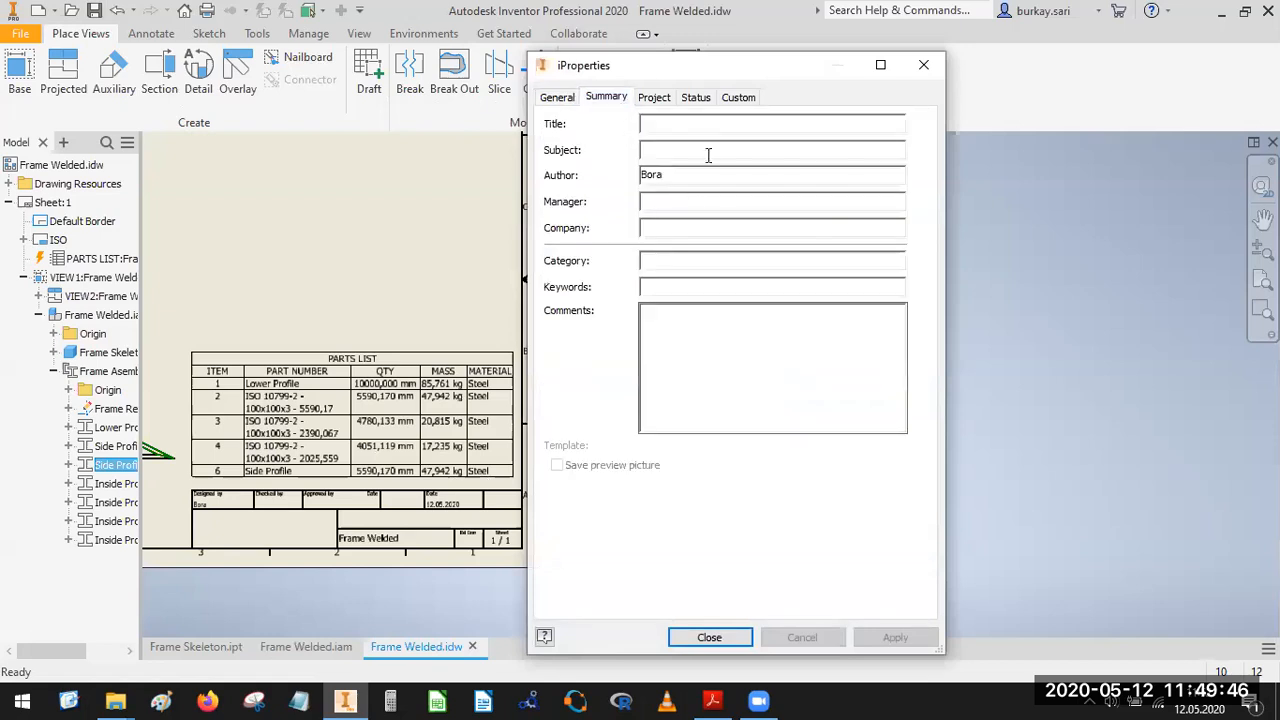
{"action": "left_click", "coordinate": [654, 97]}
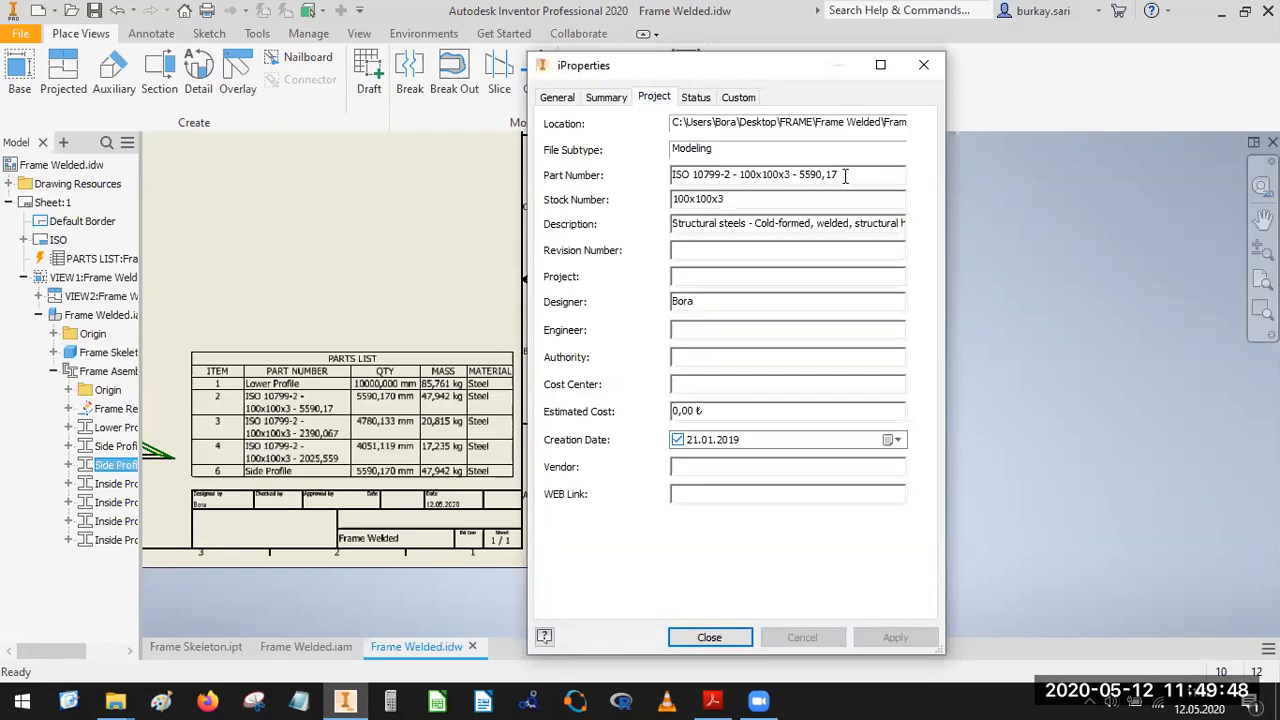
{"action": "left_click_drag", "start_coordinate": [845, 175], "coordinate": [549, 192]}
{"action": "type", "text": "Side Profile"}
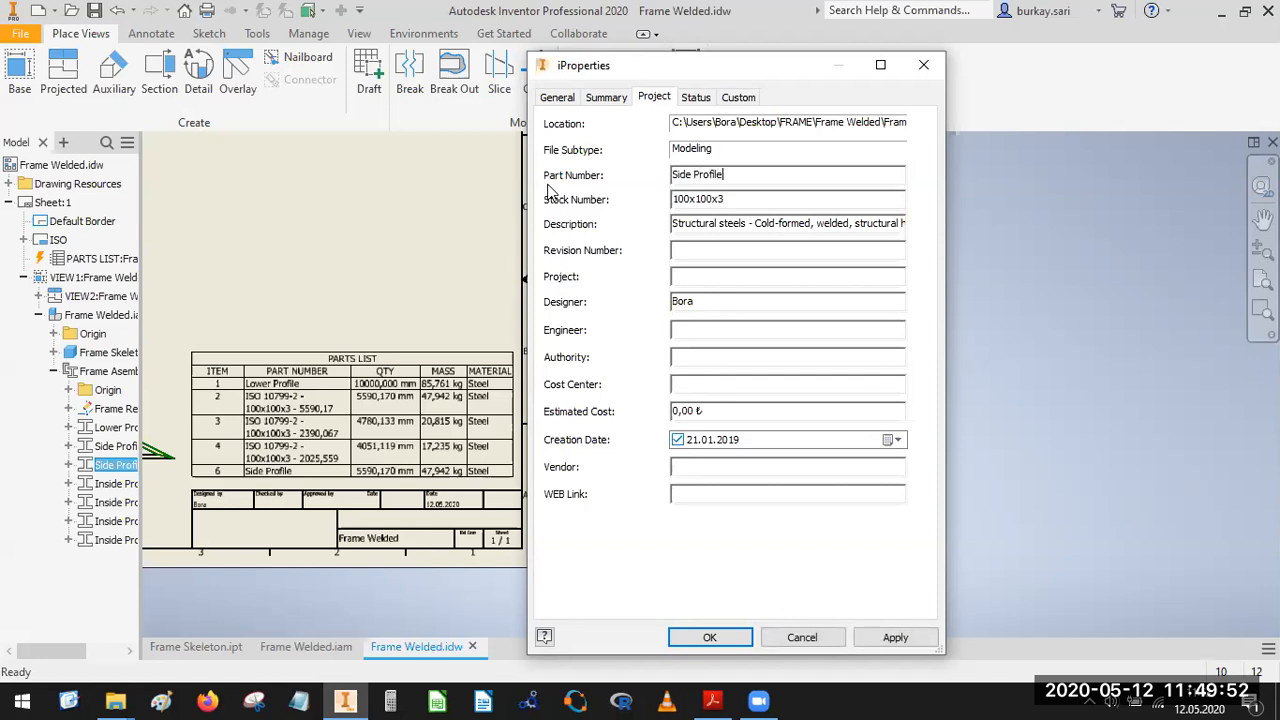
{"action": "left_click", "coordinate": [696, 638]}
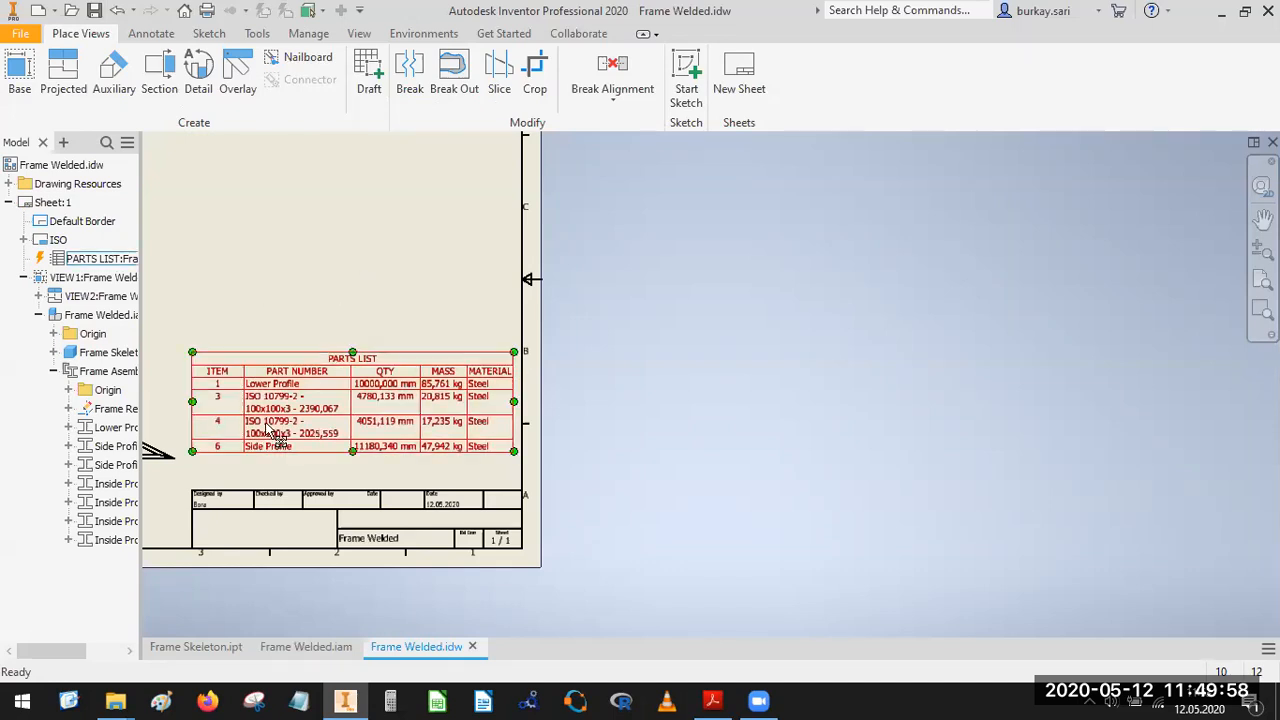
Renumber the parts list items consecutively from 1 to 4 and apply the change to the drawing.
{"action": "scroll", "coordinate": [277, 436], "scroll_direction": "down", "scroll_amount": 3}
{"action": "scroll", "coordinate": [567, 341], "scroll_direction": "up", "scroll_amount": 5}
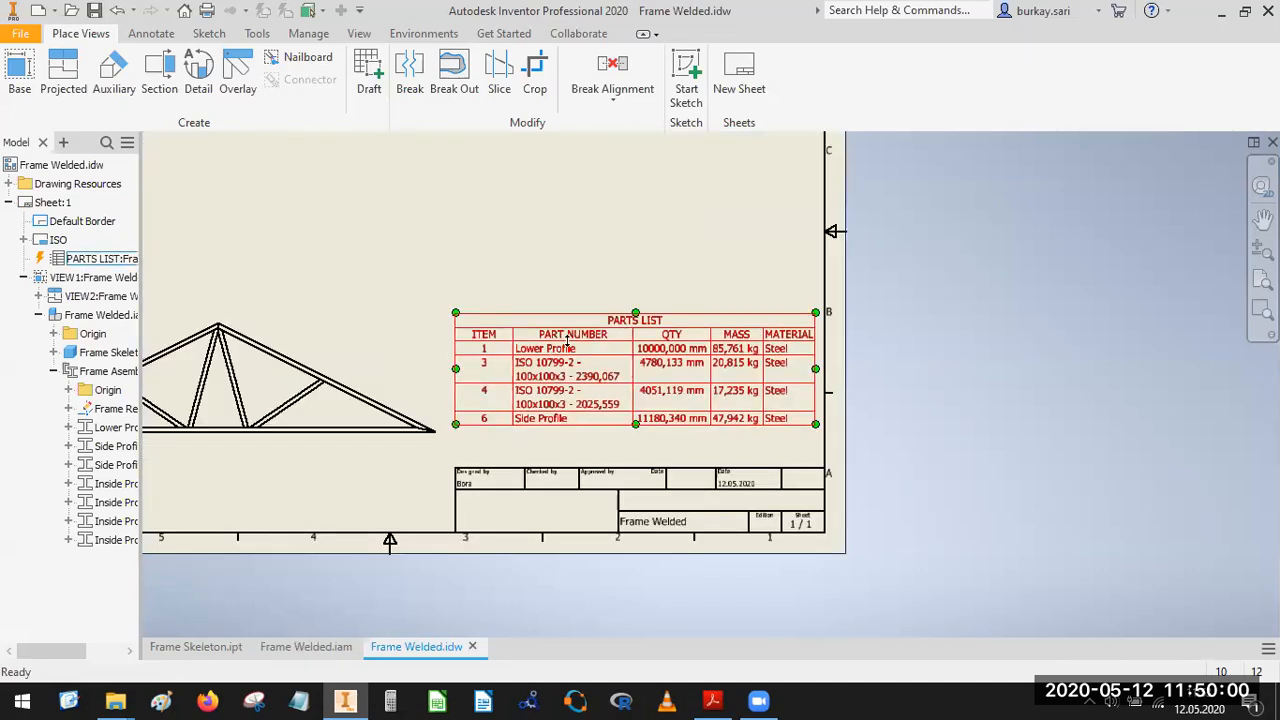
{"action": "double_click", "coordinate": [572, 342]}
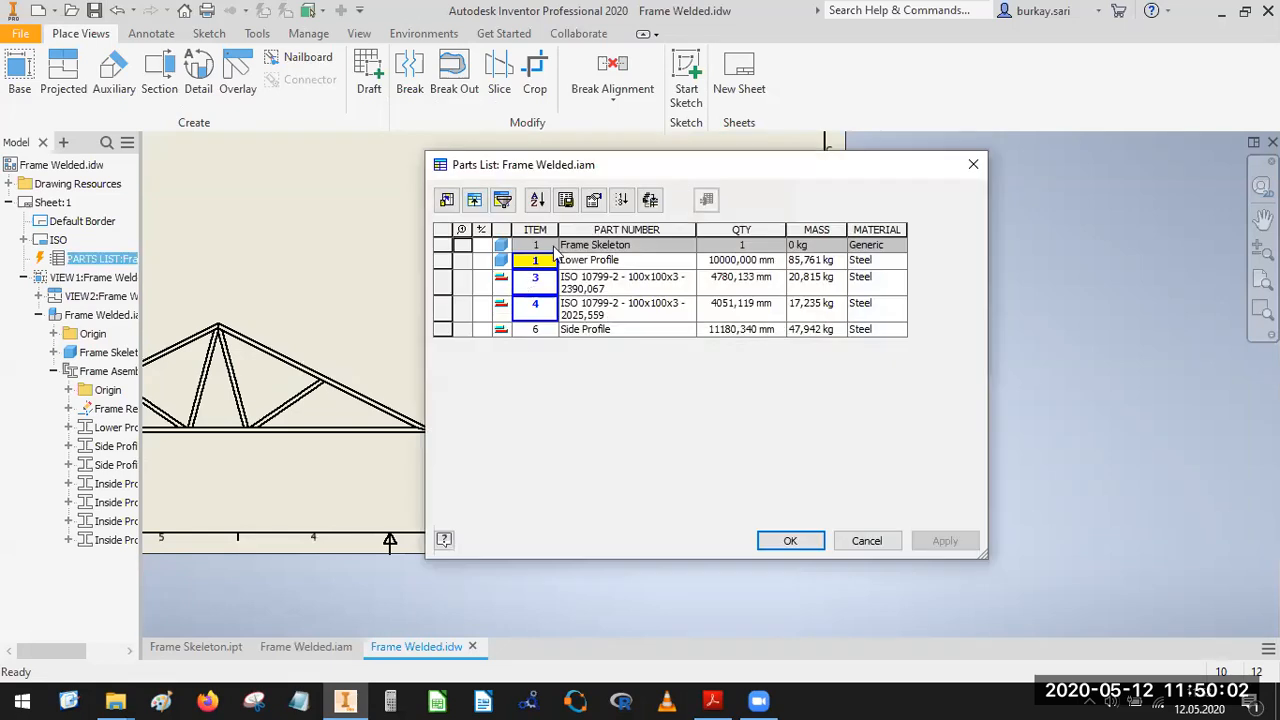
{"action": "left_click", "coordinate": [622, 201]}
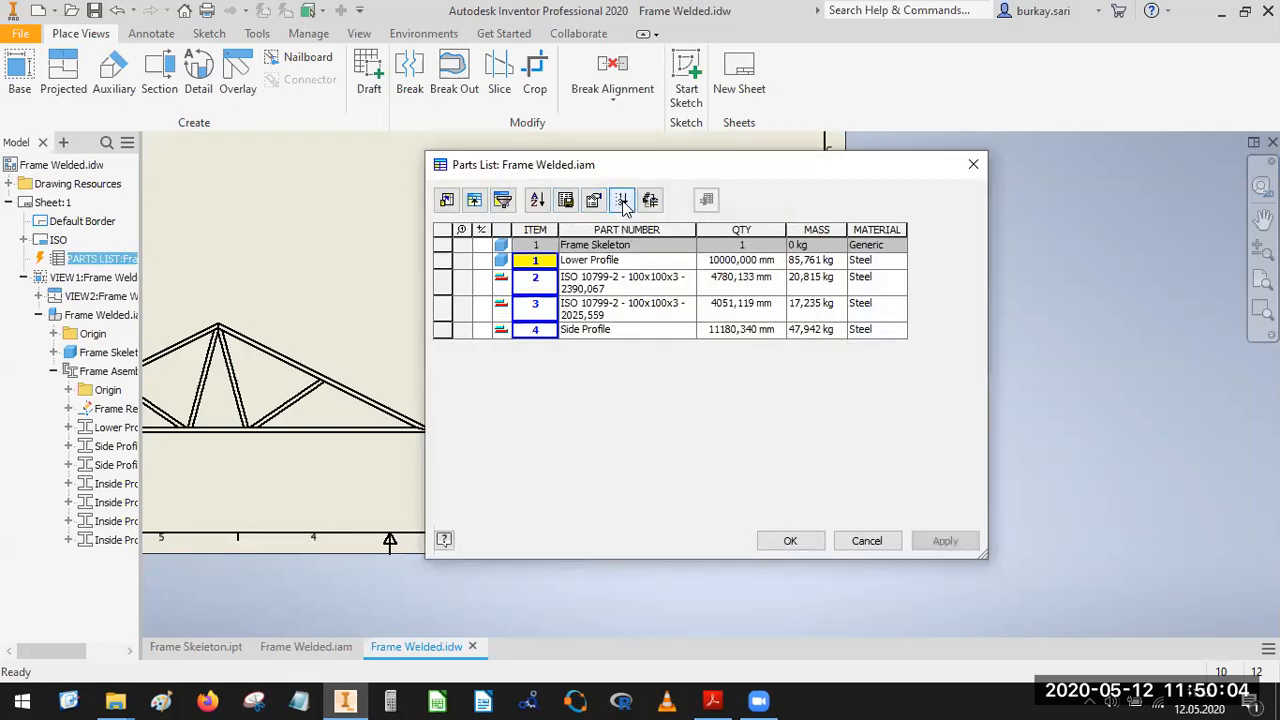
{"action": "left_click", "coordinate": [800, 547]}
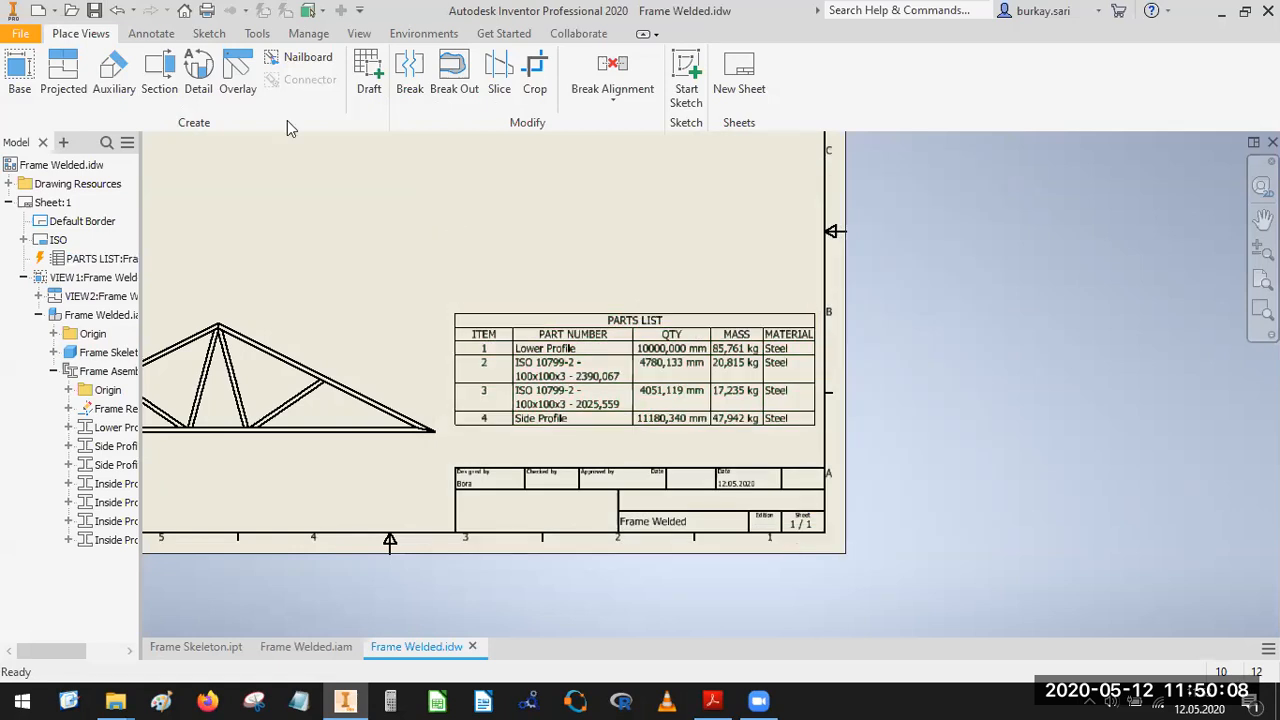
{"action": "left_click", "coordinate": [150, 38]}
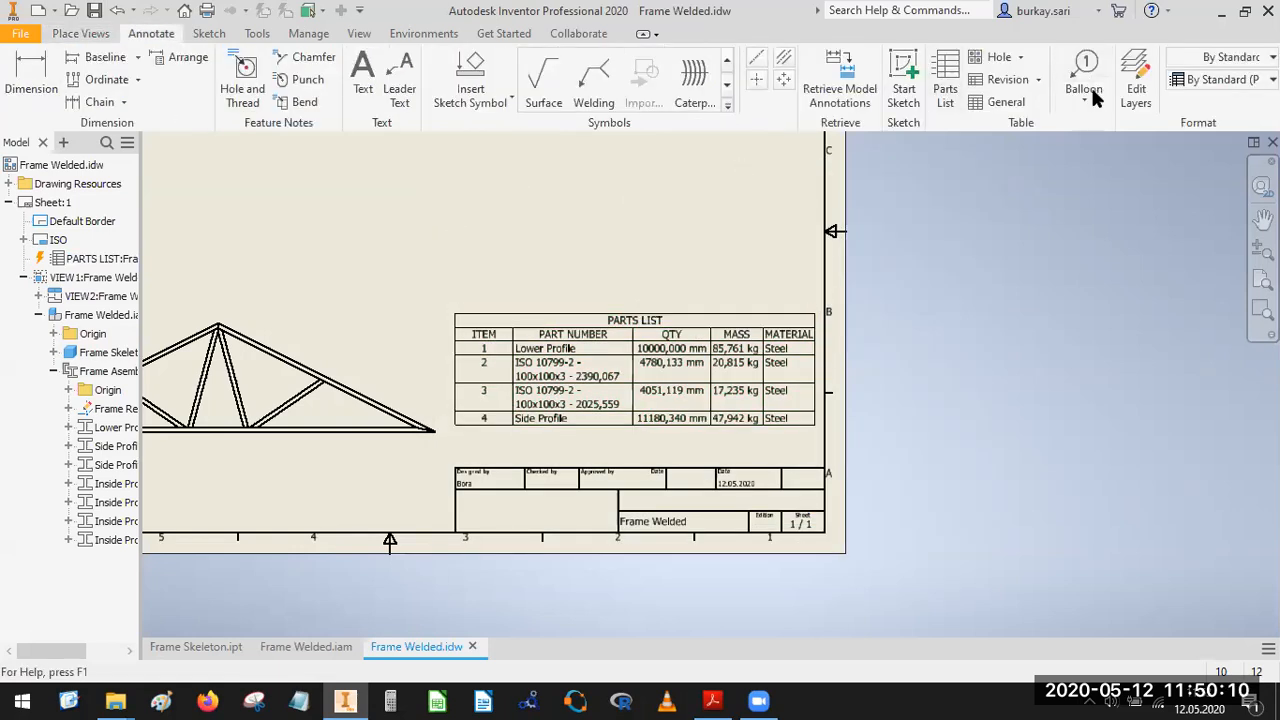
{"action": "left_click", "coordinate": [1088, 98]}
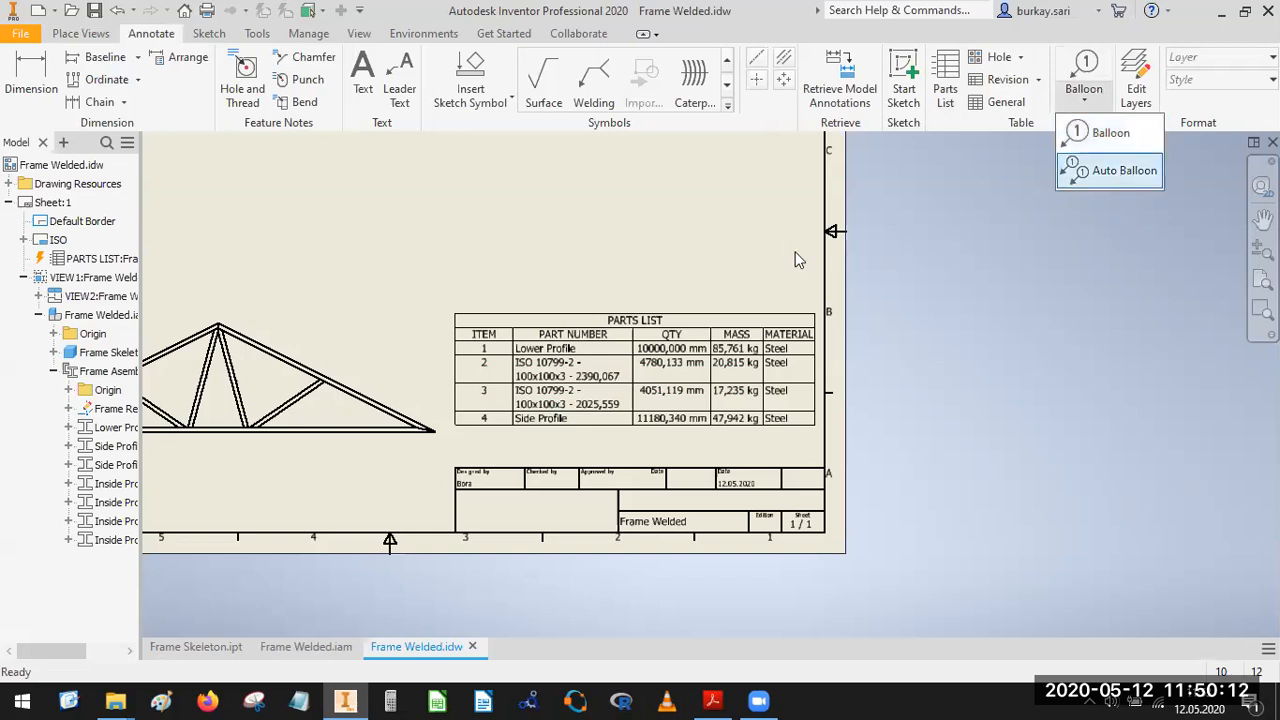
{"action": "middle_click_drag", "start_coordinate": [903, 257], "coordinate": [1266, 275]}
{"action": "scroll", "coordinate": [1067, 257], "scroll_direction": "up", "scroll_amount": 3}
{"action": "mouse_move", "coordinate": [950, 255]}
{"action": "middle_mouse_down"}
{"action": "mouse_move", "coordinate": [1088, 254]}
{"action": "mouse_move", "coordinate": [1062, 256]}
{"action": "middle_mouse_up"}
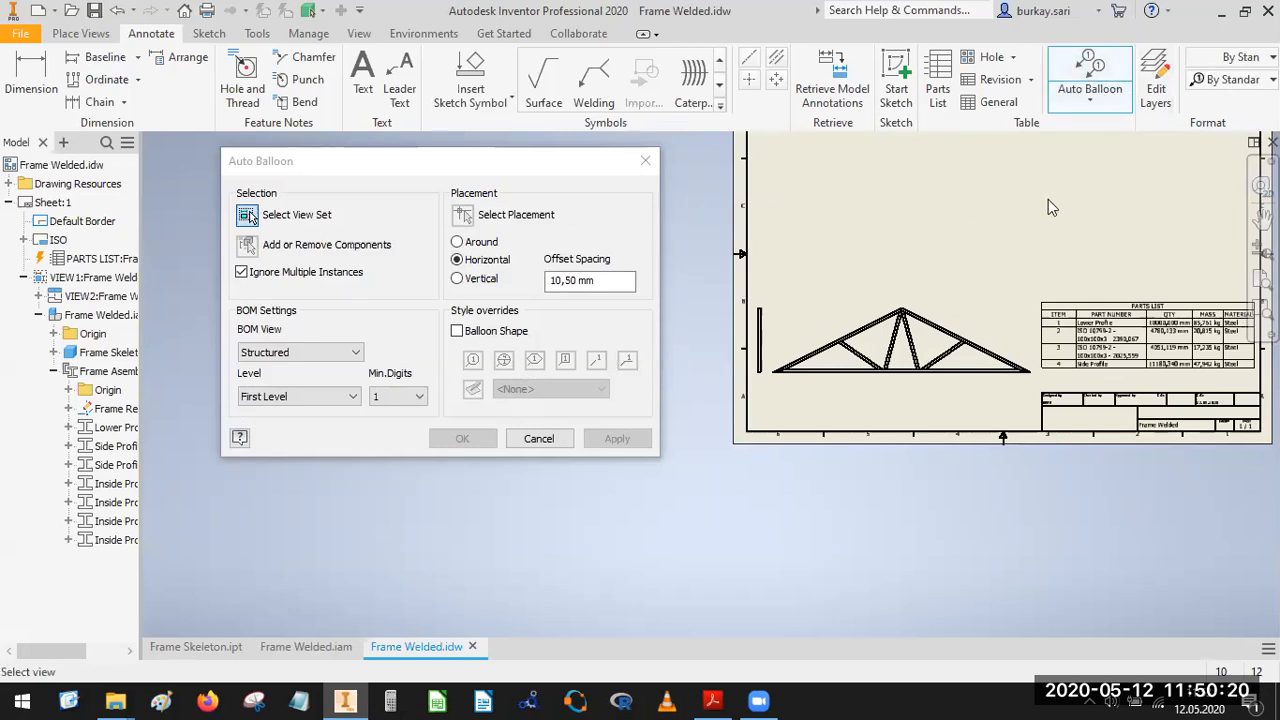
{"action": "key", "text": "Escape"}
{"action": "left_click", "coordinate": [1089, 99]}
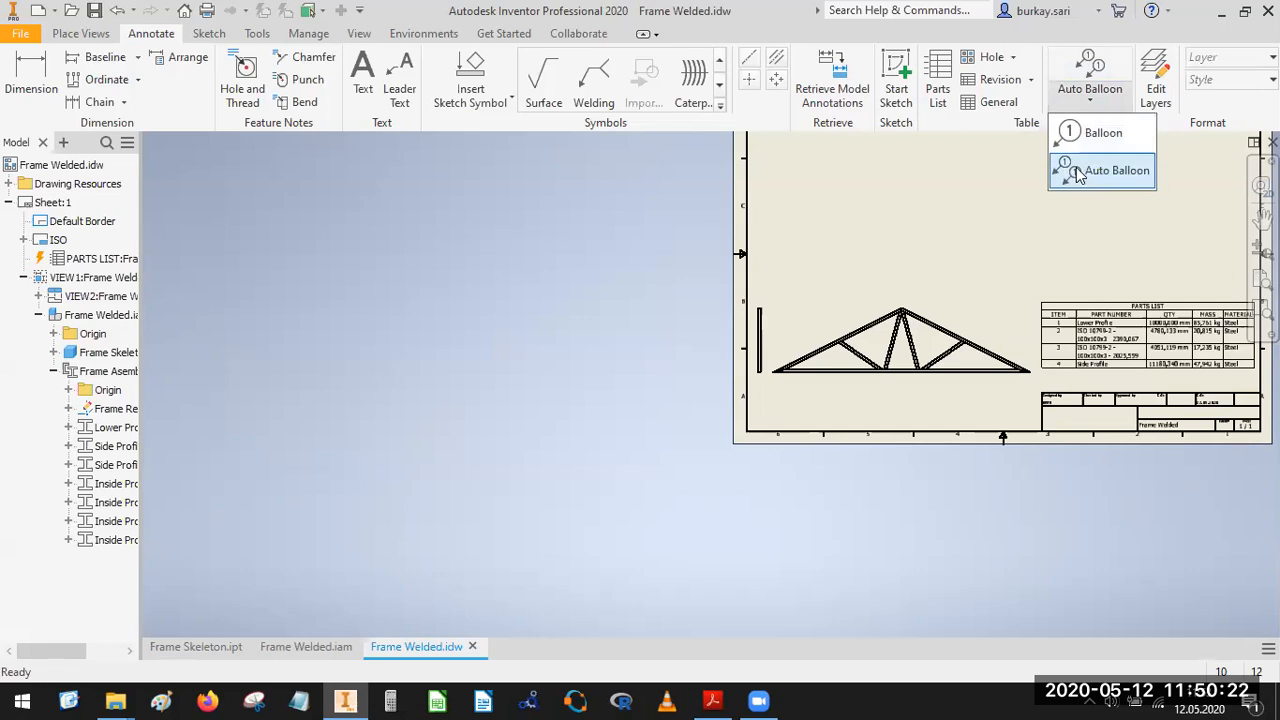
{"action": "left_click", "coordinate": [1078, 172]}
{"action": "scroll", "coordinate": [866, 358], "scroll_direction": "down", "scroll_amount": 3}
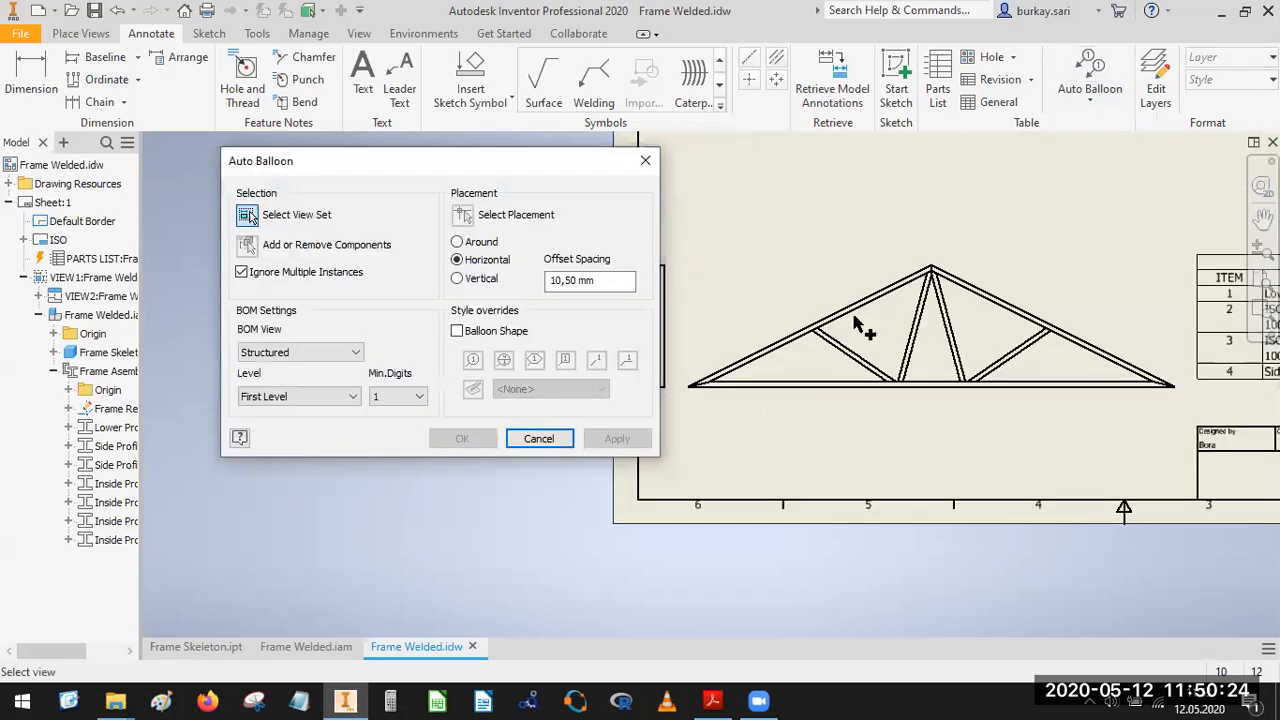
{"action": "left_click", "coordinate": [1089, 99]}
{"action": "left_click", "coordinate": [1097, 156]}
{"action": "key", "text": "Escape"}
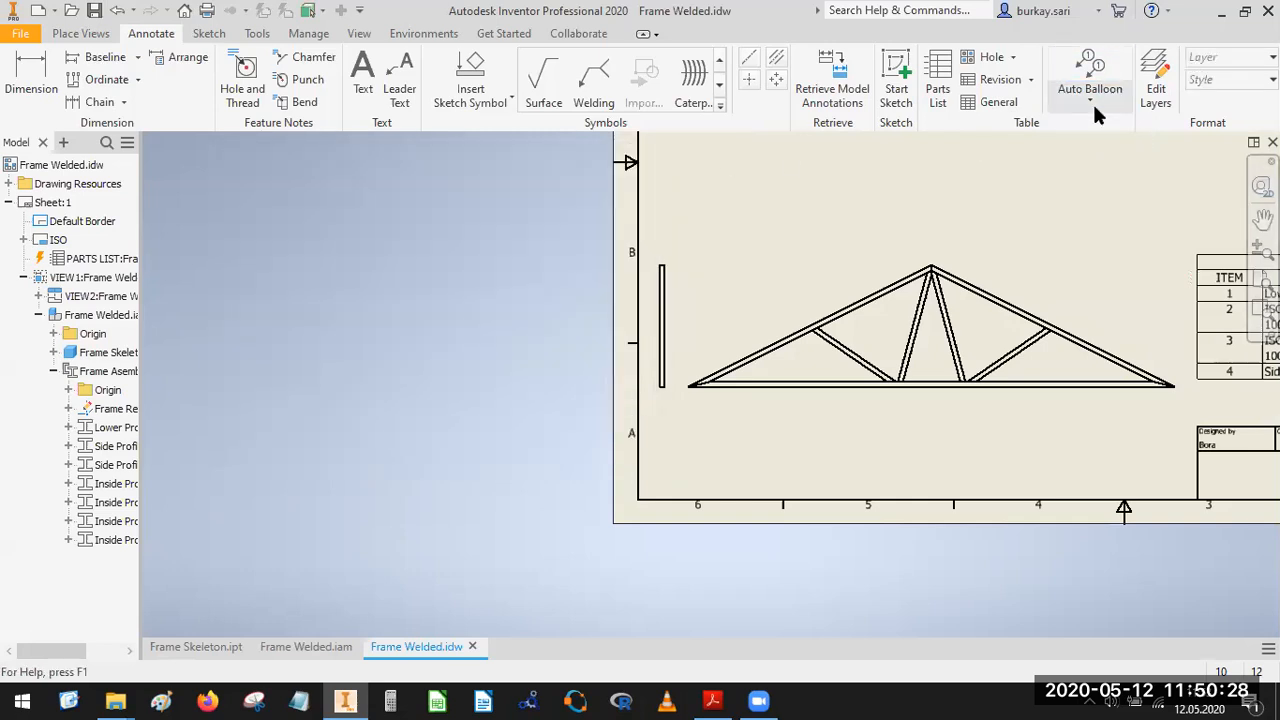
Add balloons to the truss's Lower Profile and left Side Profile members, lined up in a horizontal row above the view.
{"action": "left_click", "coordinate": [1091, 103]}
{"action": "left_click", "coordinate": [1098, 133]}
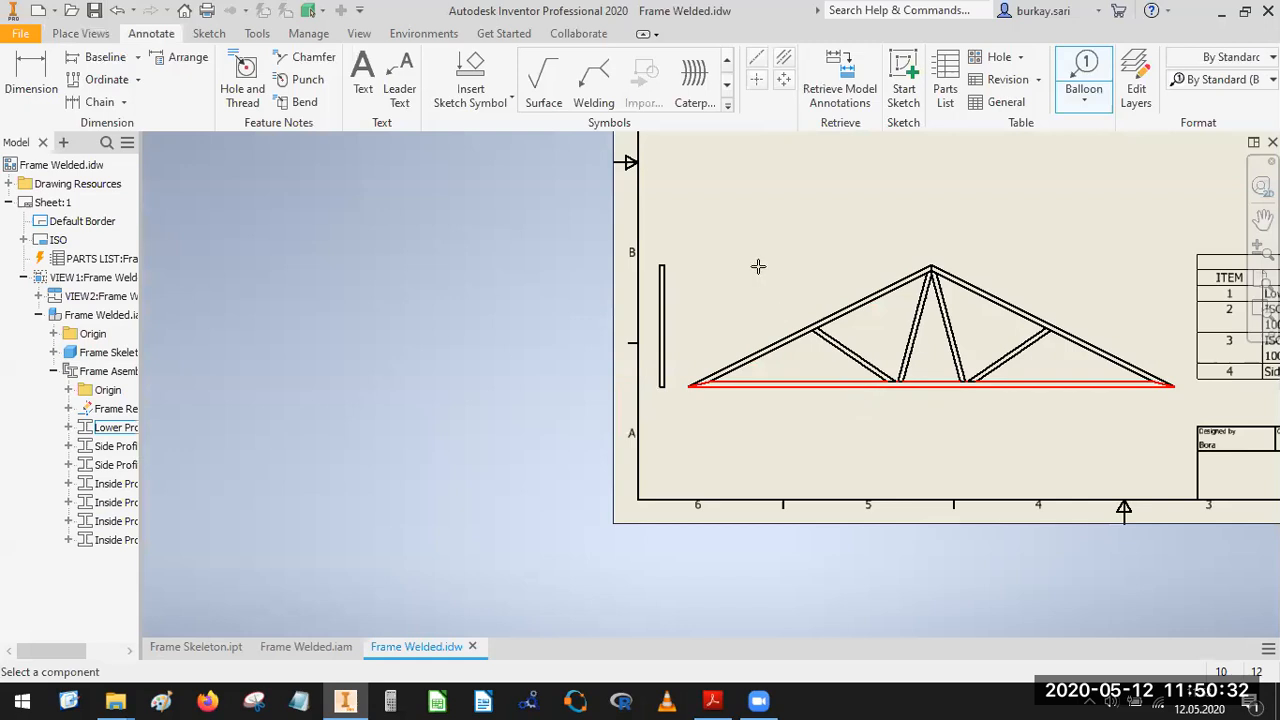
{"action": "left_click", "coordinate": [848, 386]}
{"action": "left_click", "coordinate": [789, 422]}
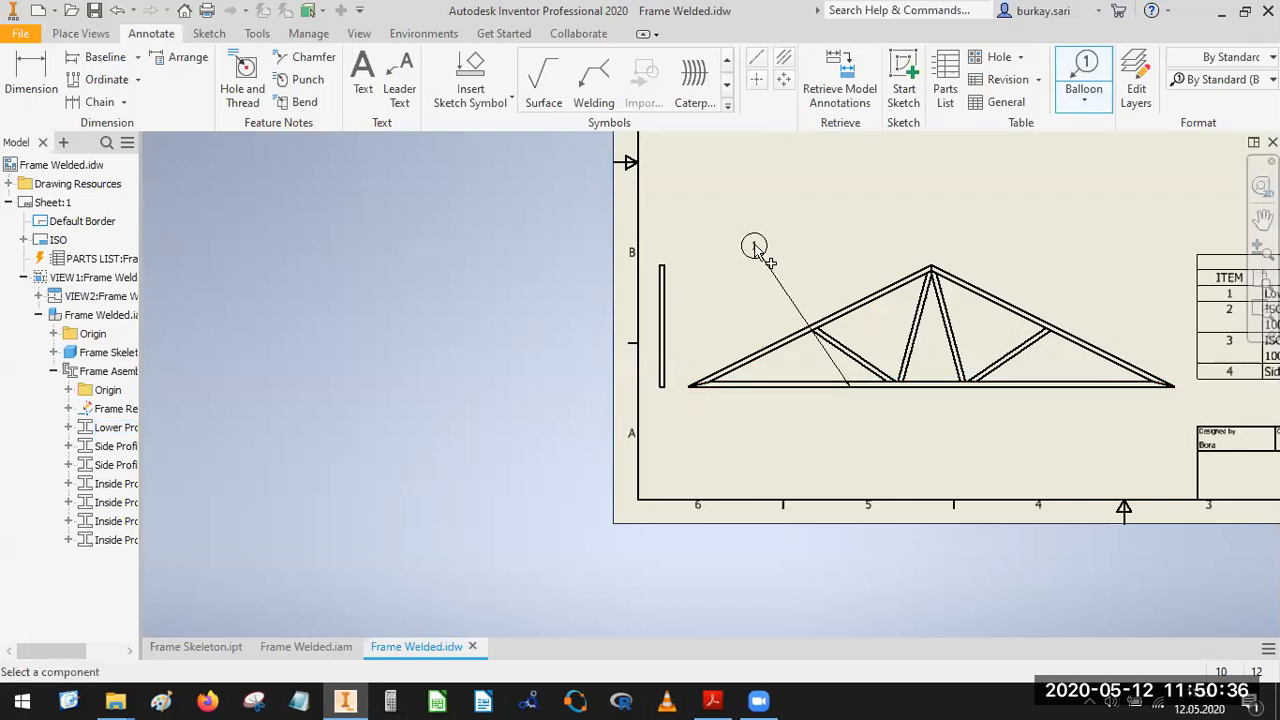
{"action": "right_click", "coordinate": [756, 248]}
{"action": "left_click", "coordinate": [788, 249]}
{"action": "left_click", "coordinate": [882, 293]}
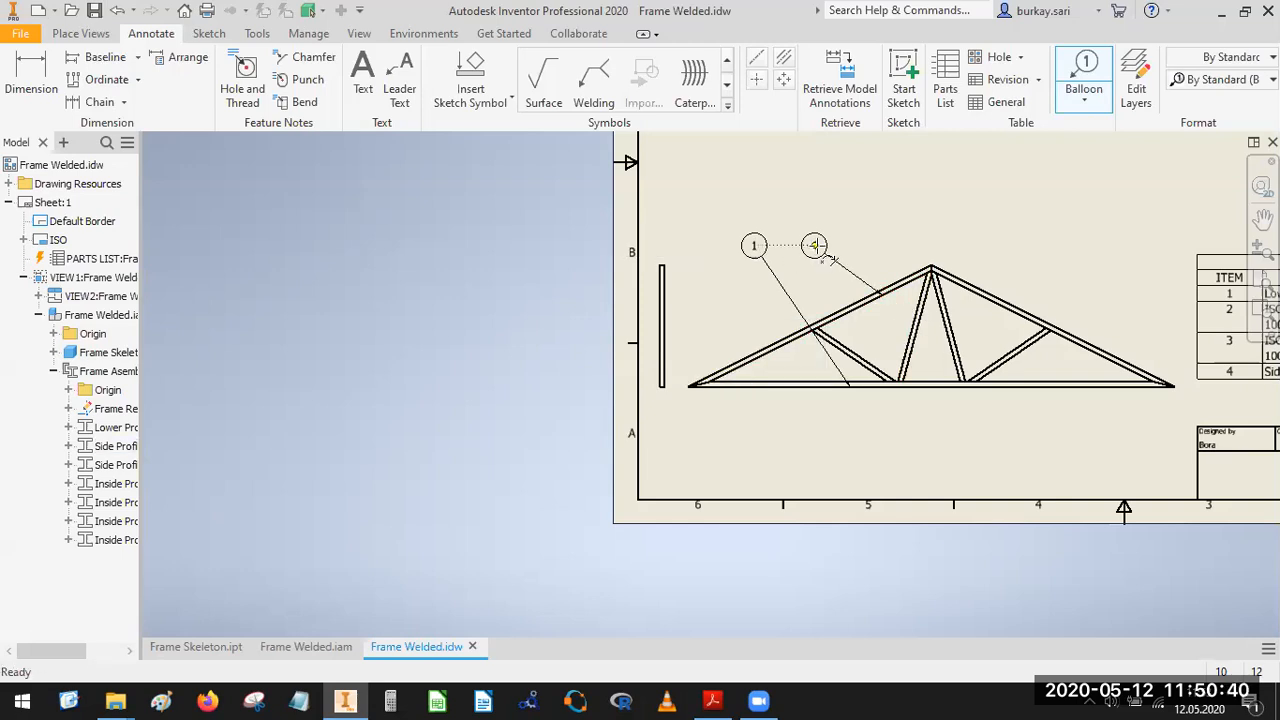
{"action": "left_click", "coordinate": [820, 246]}
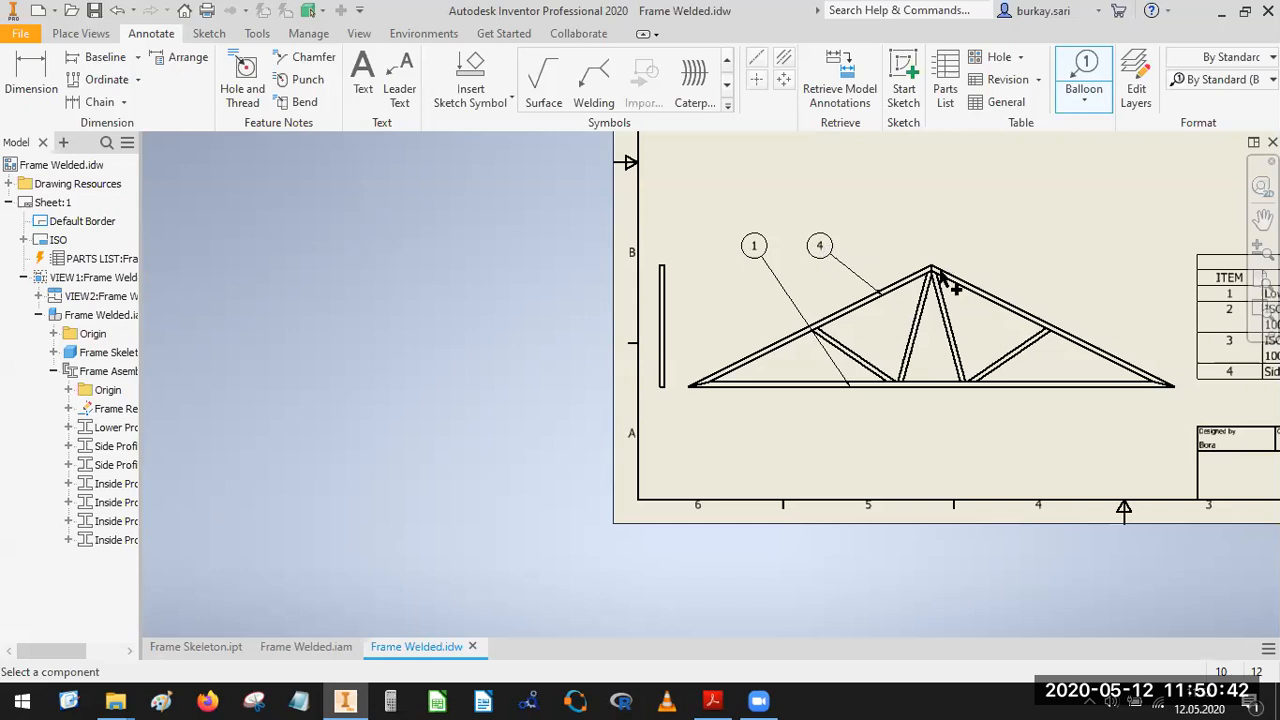
Add balloons to the left long and left short inside profiles, aligned with the existing balloon row above the truss.
{"action": "left_click", "coordinate": [917, 311]}
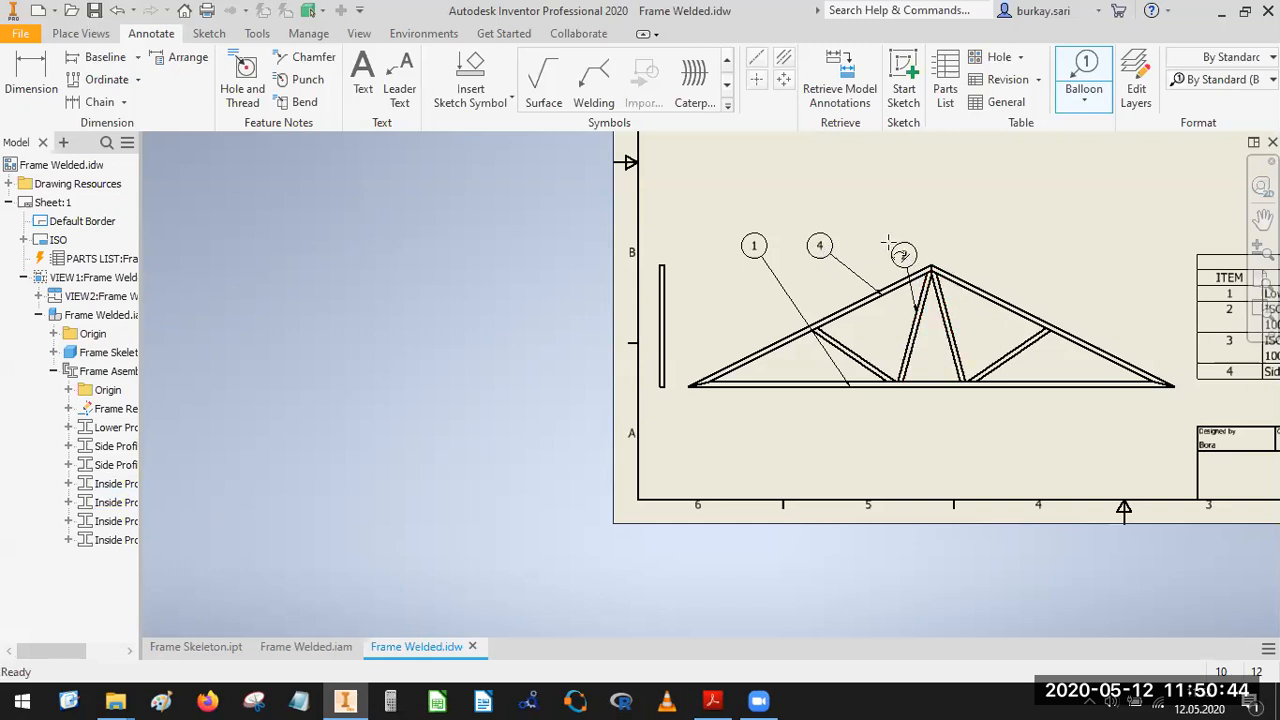
{"action": "left_click", "coordinate": [889, 247]}
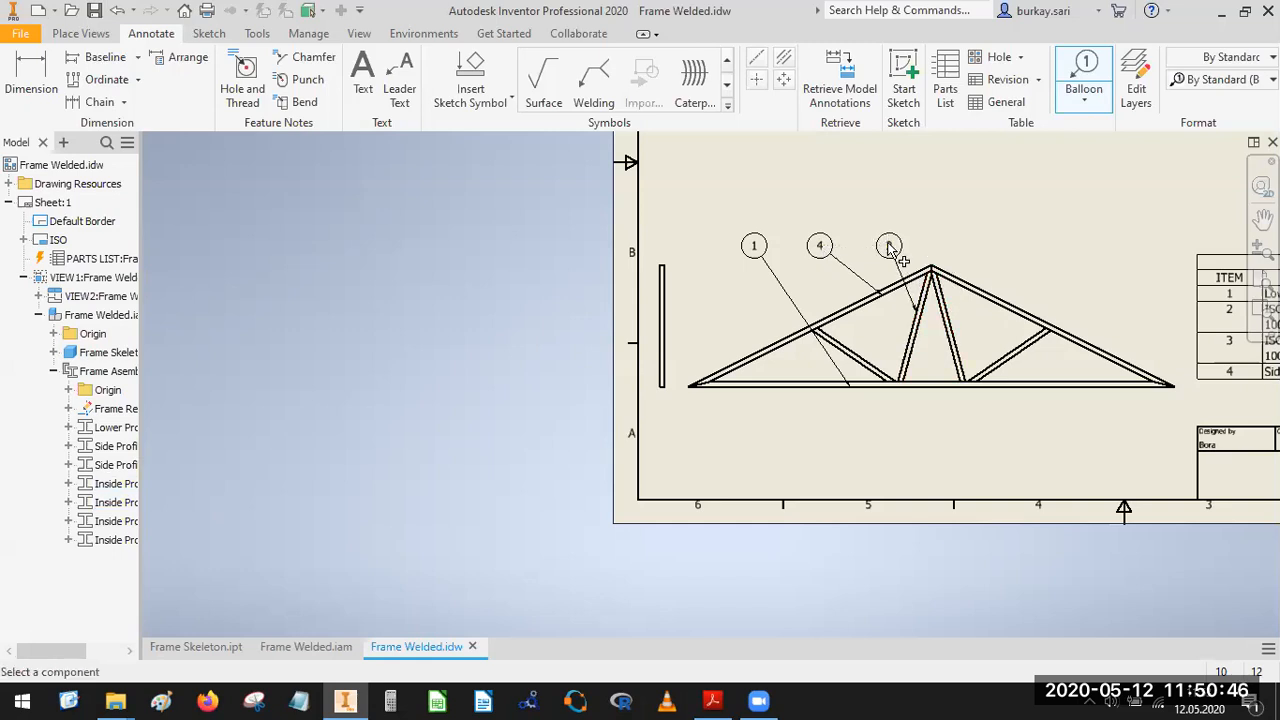
{"action": "left_click", "coordinate": [847, 352]}
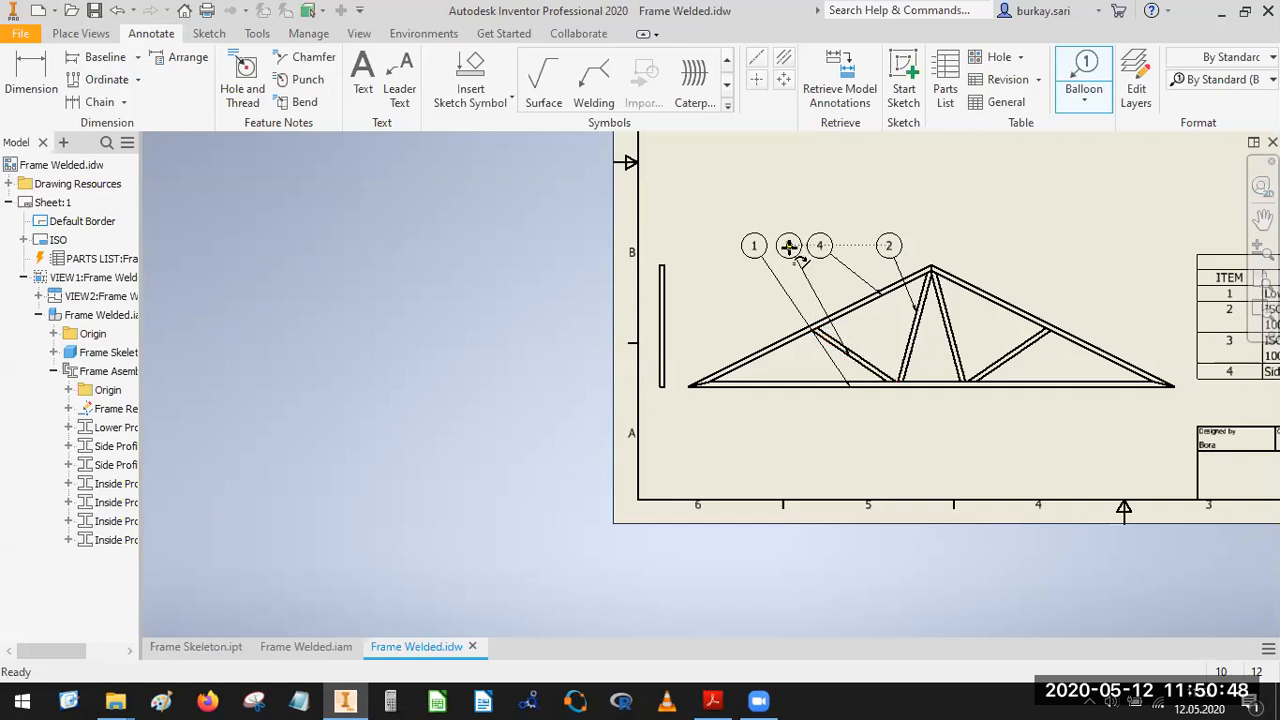
{"action": "left_click", "coordinate": [789, 246]}
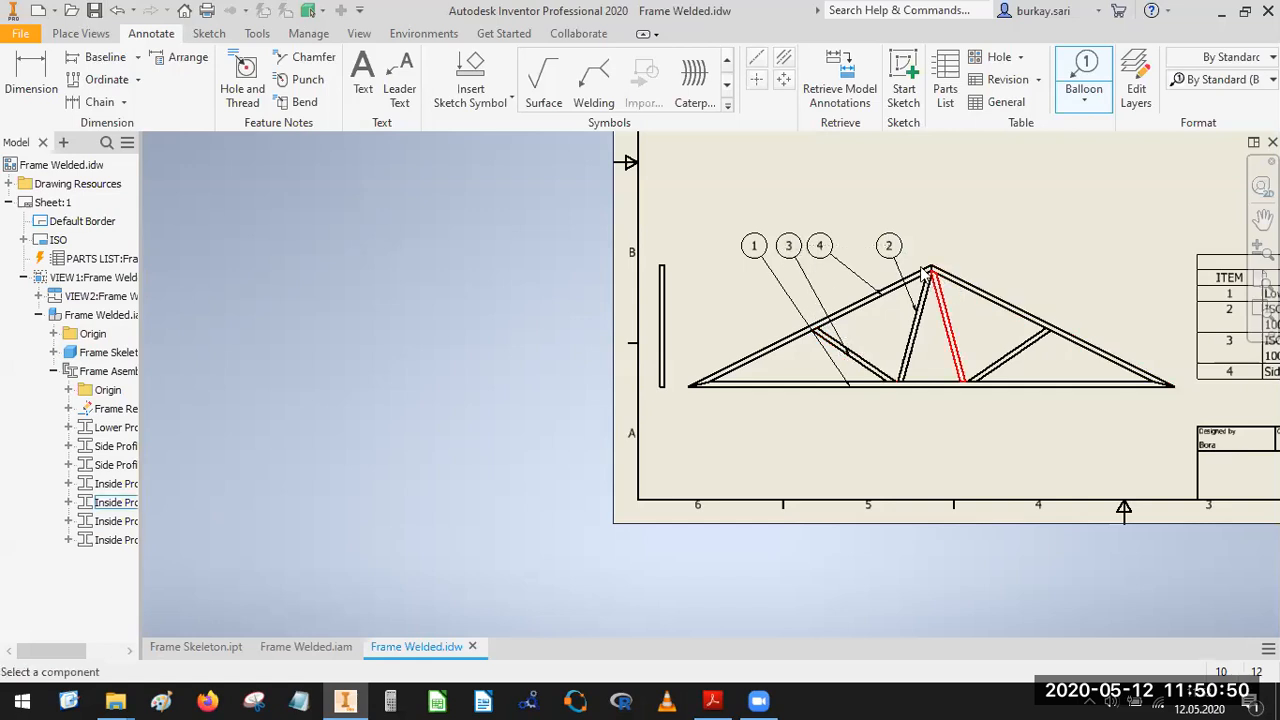
{"action": "scroll", "coordinate": [926, 290], "scroll_direction": "down", "scroll_amount": 2}
{"action": "key", "text": "Escape"}
{"action": "middle_click_drag", "start_coordinate": [1076, 308], "coordinate": [950, 323]}
{"action": "scroll", "coordinate": [1035, 352], "scroll_direction": "up", "scroll_amount": 3}
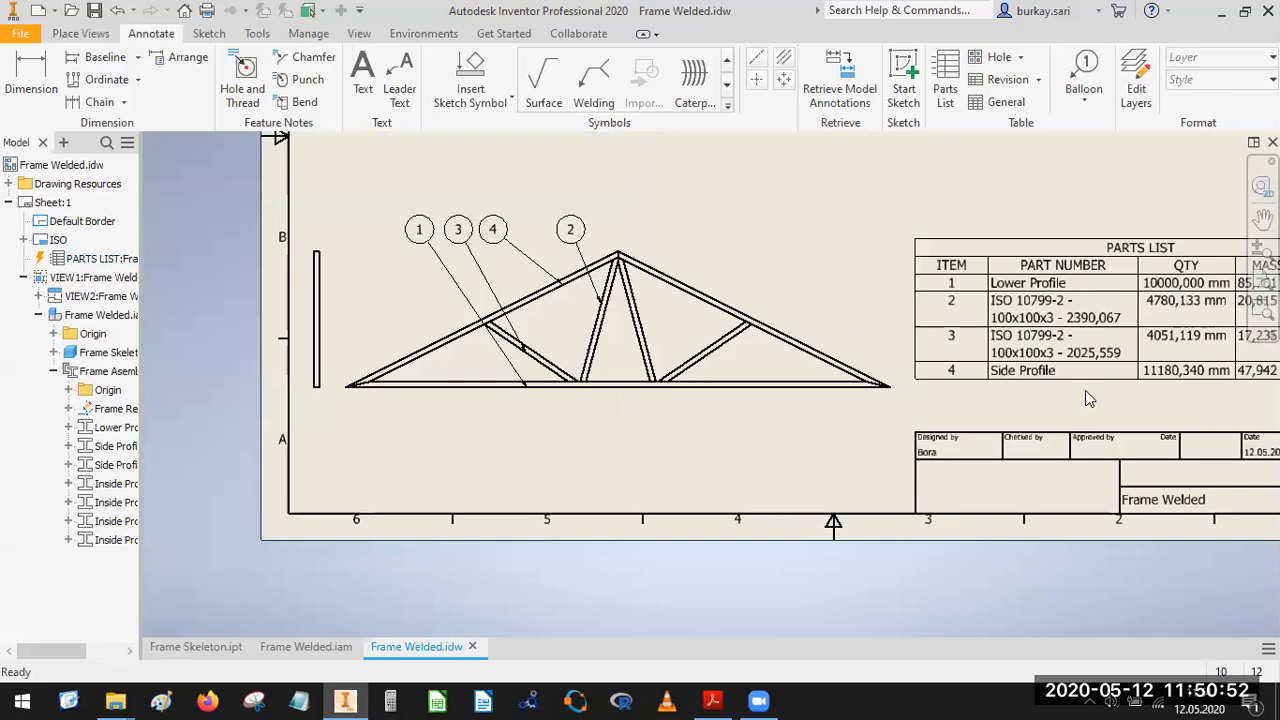
{"action": "left_click", "coordinate": [116, 484]}
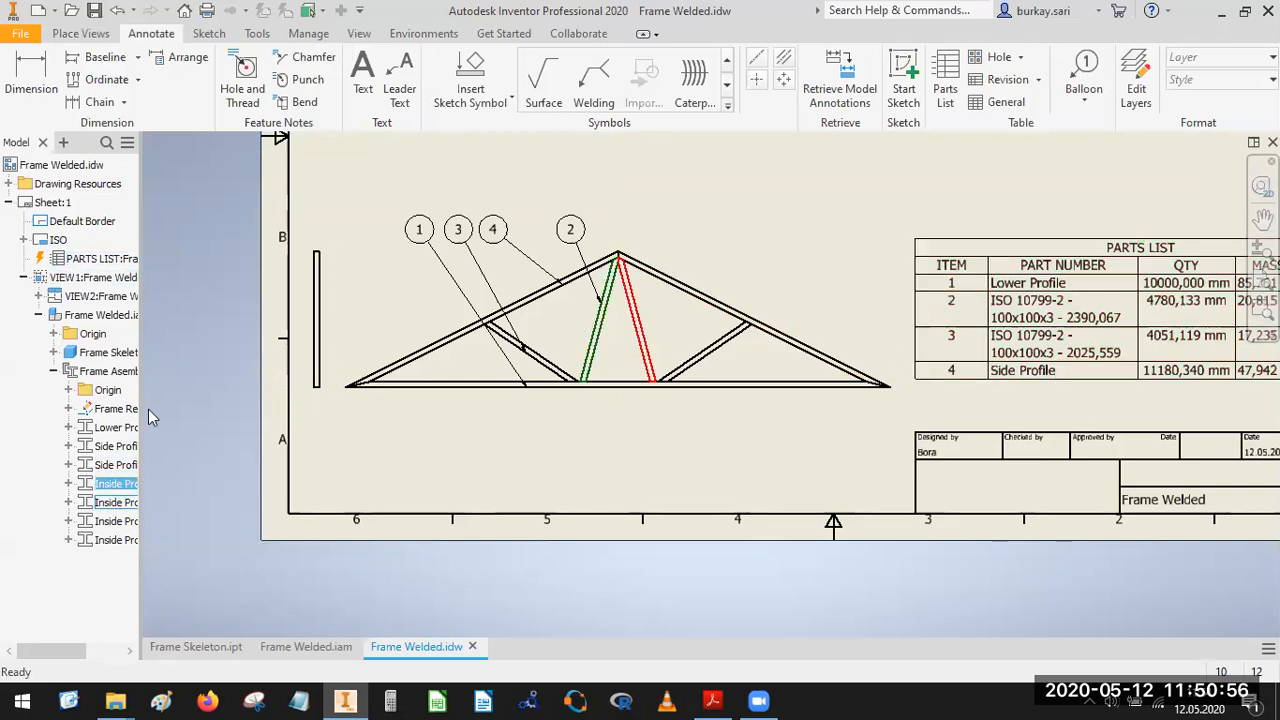
{"action": "left_click_drag", "start_coordinate": [141, 402], "coordinate": [246, 402]}
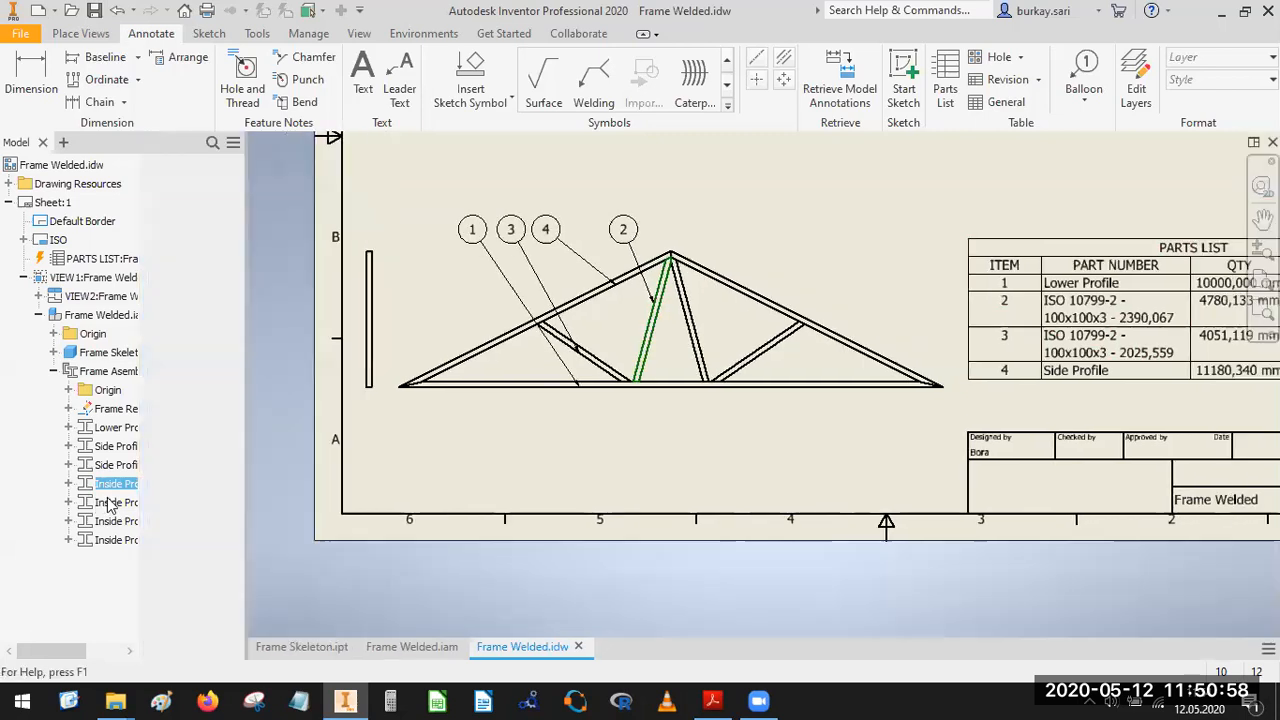
{"action": "left_click", "coordinate": [150, 503], "text": "ctrl"}
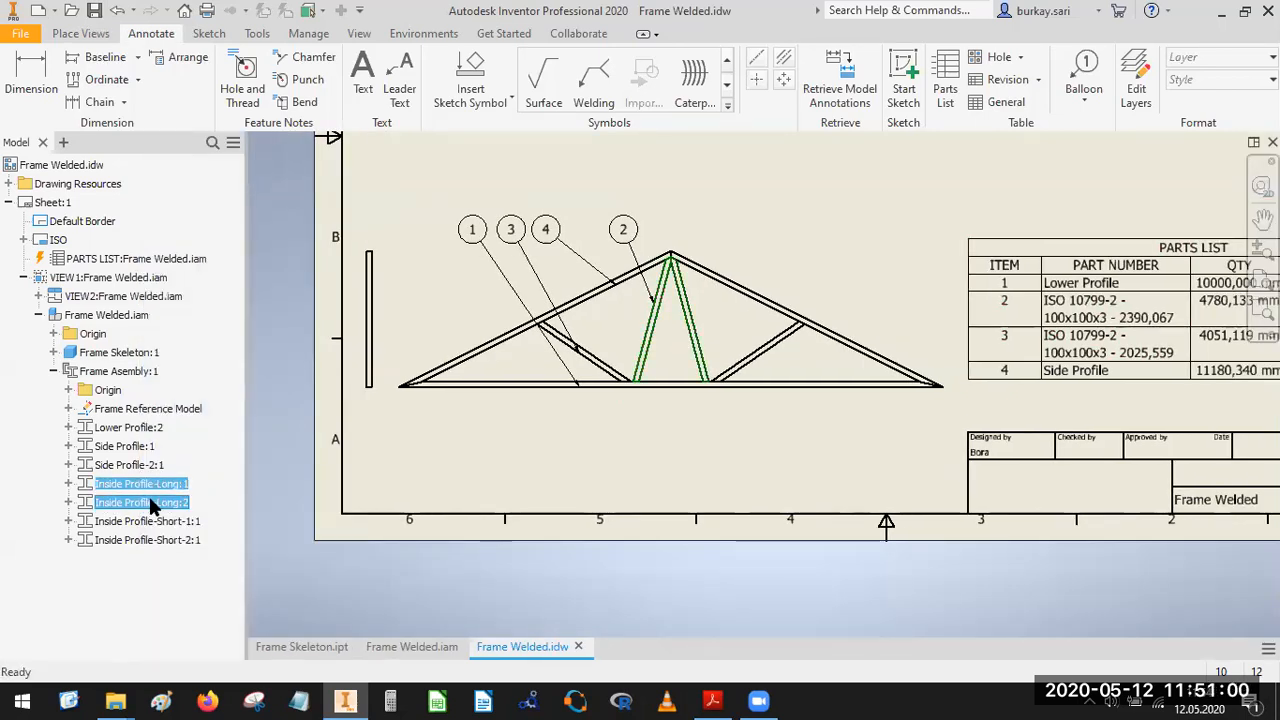
{"action": "right_click", "coordinate": [150, 505]}
{"action": "left_click", "coordinate": [257, 518]}
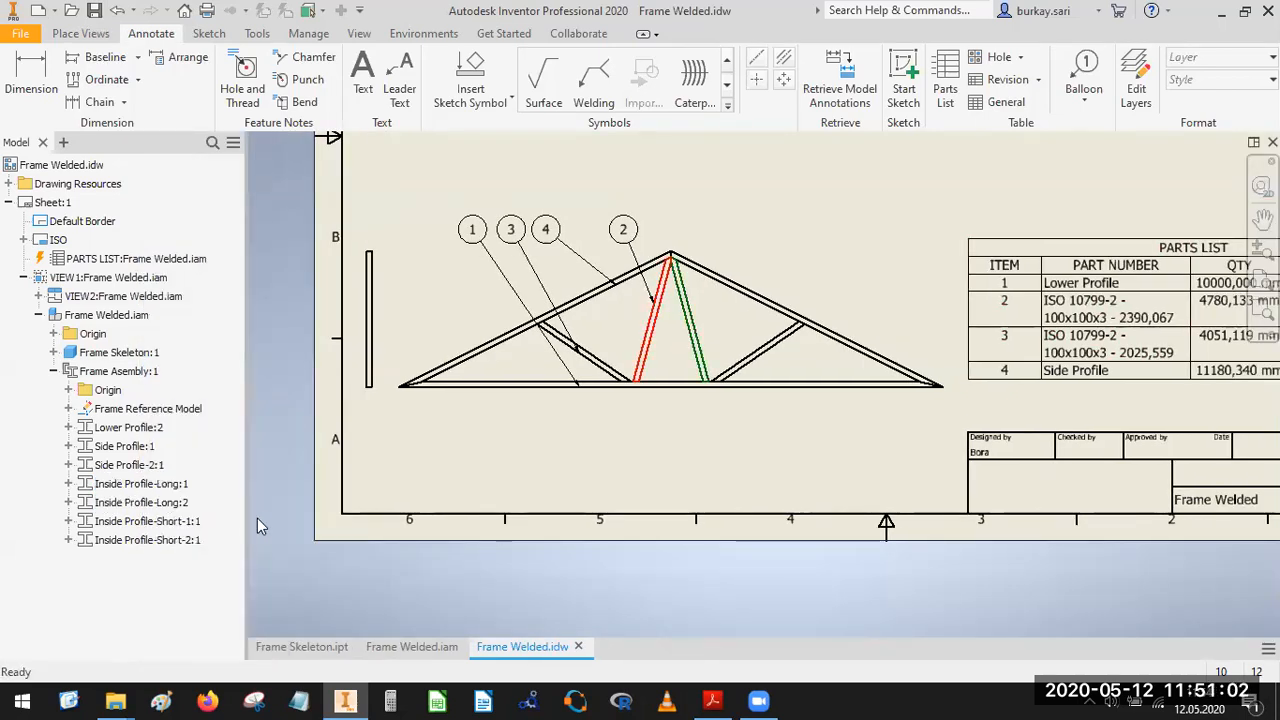
{"action": "left_click", "coordinate": [114, 487]}
{"action": "left_click", "coordinate": [131, 503], "text": "ctrl"}
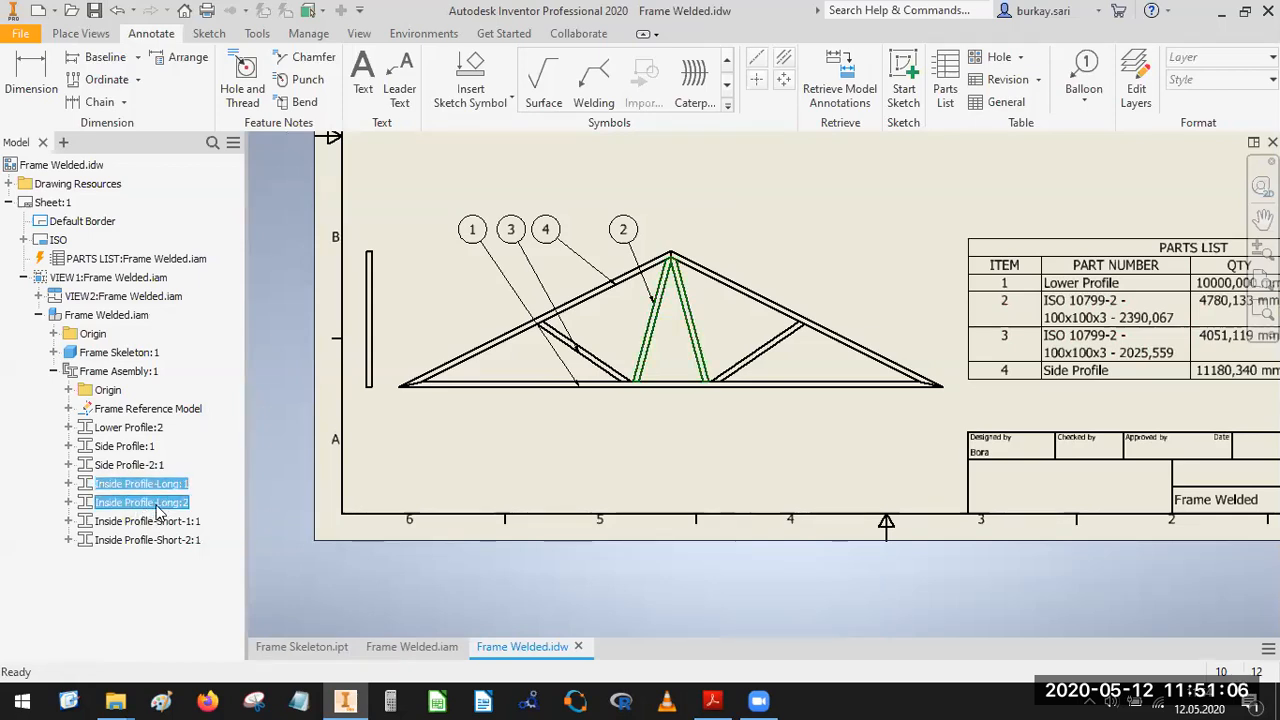
{"action": "right_click", "coordinate": [157, 511]}
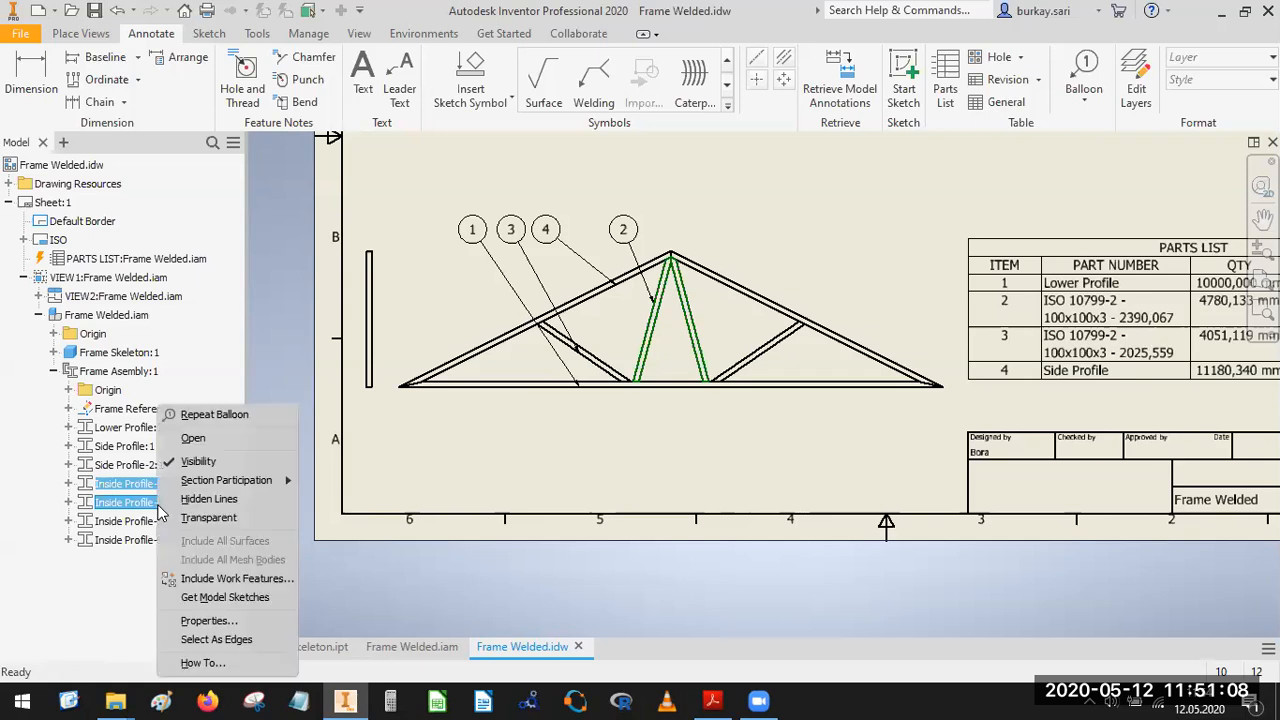
{"action": "left_click", "coordinate": [205, 621]}
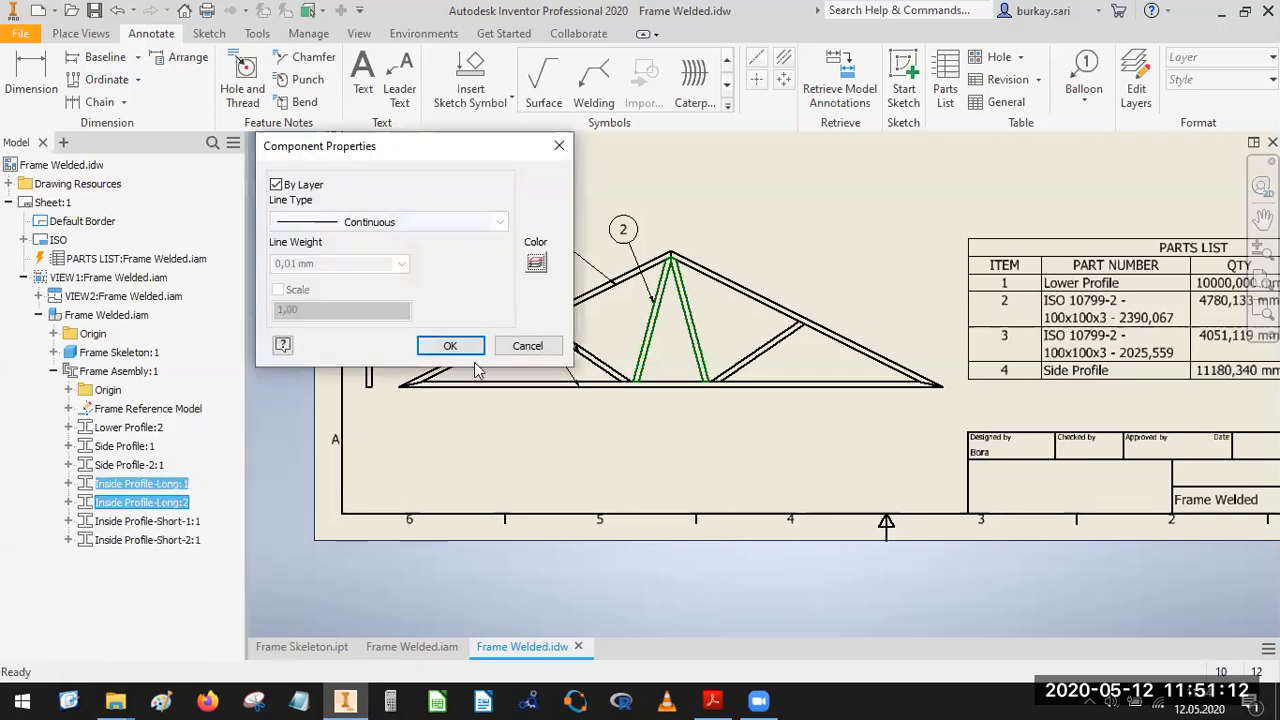
{"action": "key", "text": "Escape"}
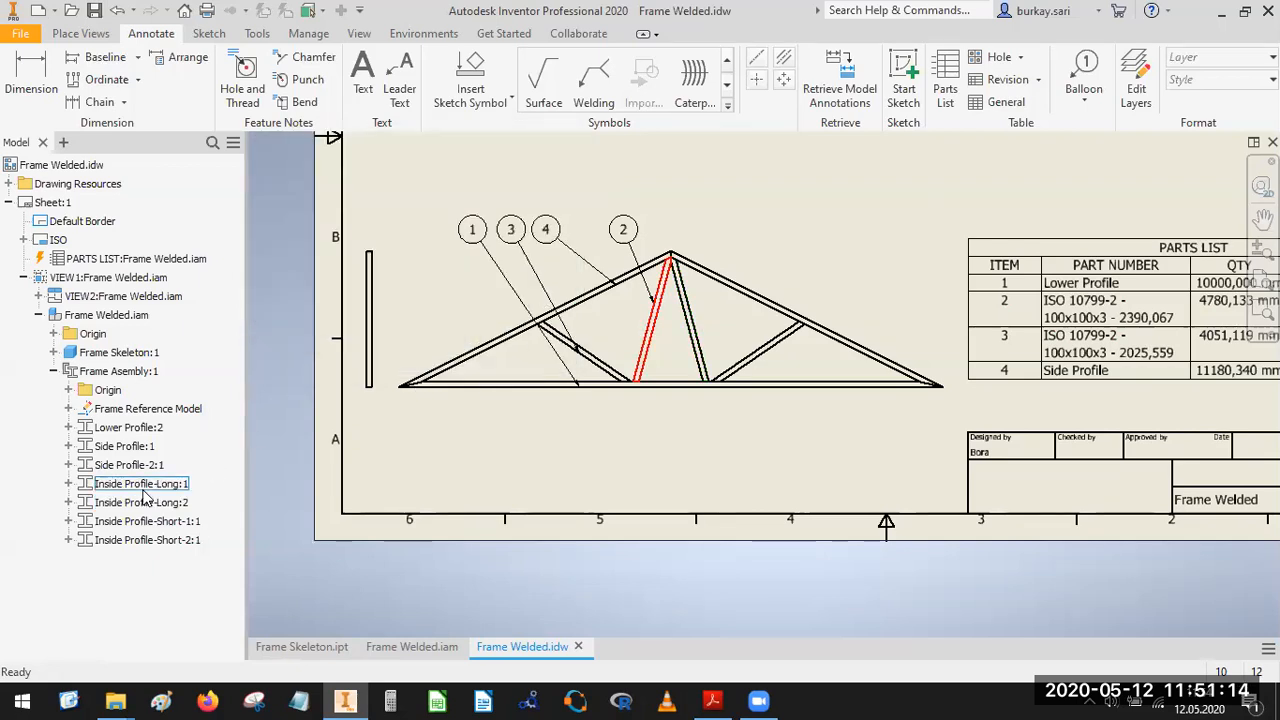
Copy the file name without its extension from the iProperties of the first long inside profile, Inside Profile-Long:1.
{"action": "left_click", "coordinate": [155, 485]}
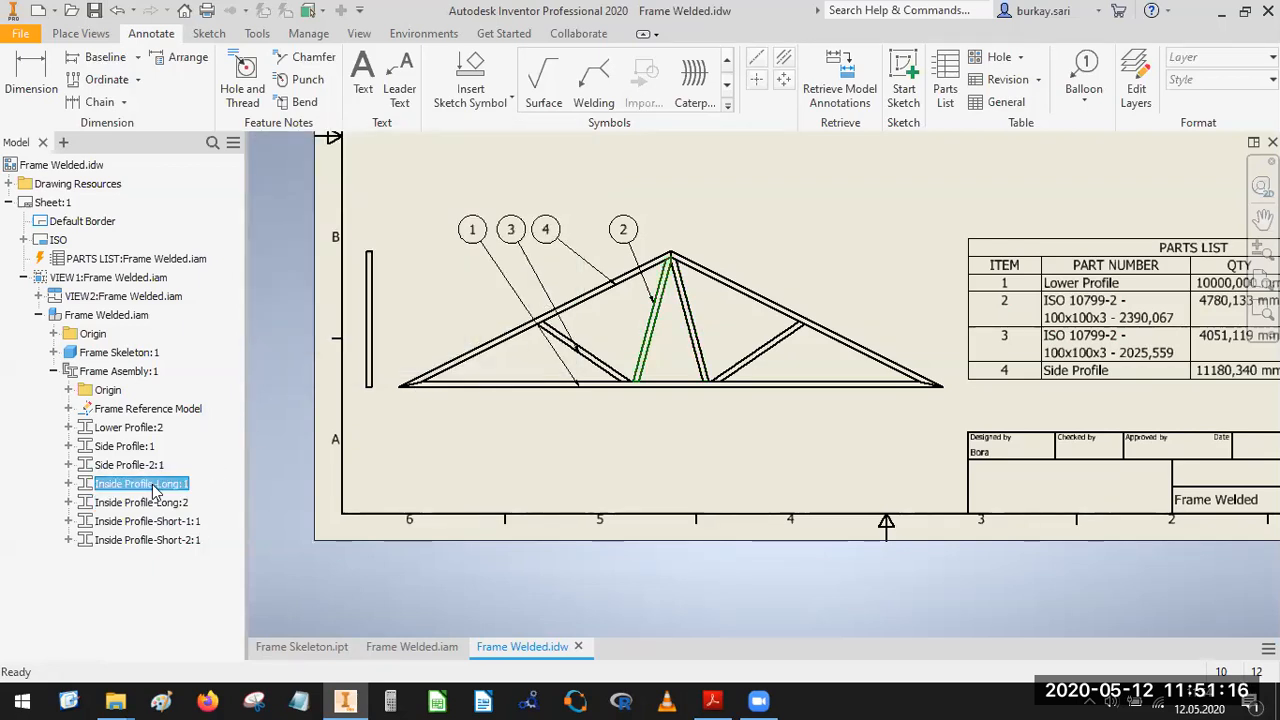
{"action": "right_click", "coordinate": [155, 489]}
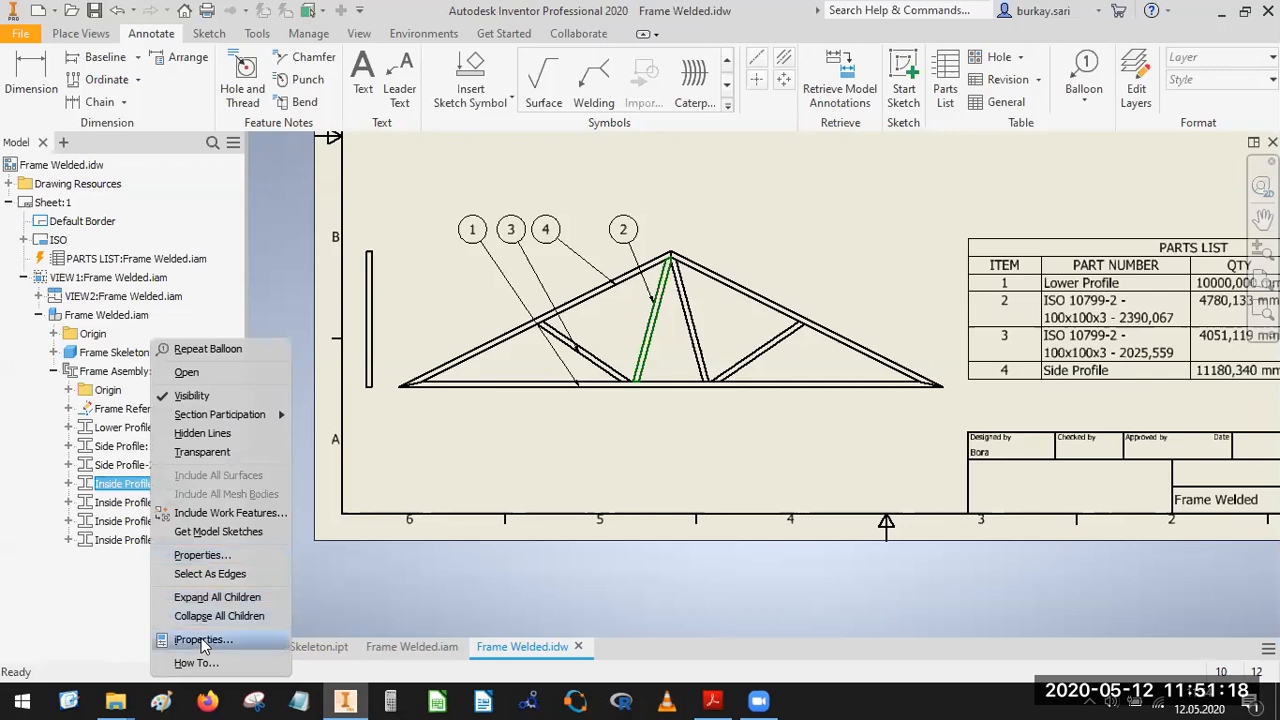
{"action": "left_click", "coordinate": [203, 641]}
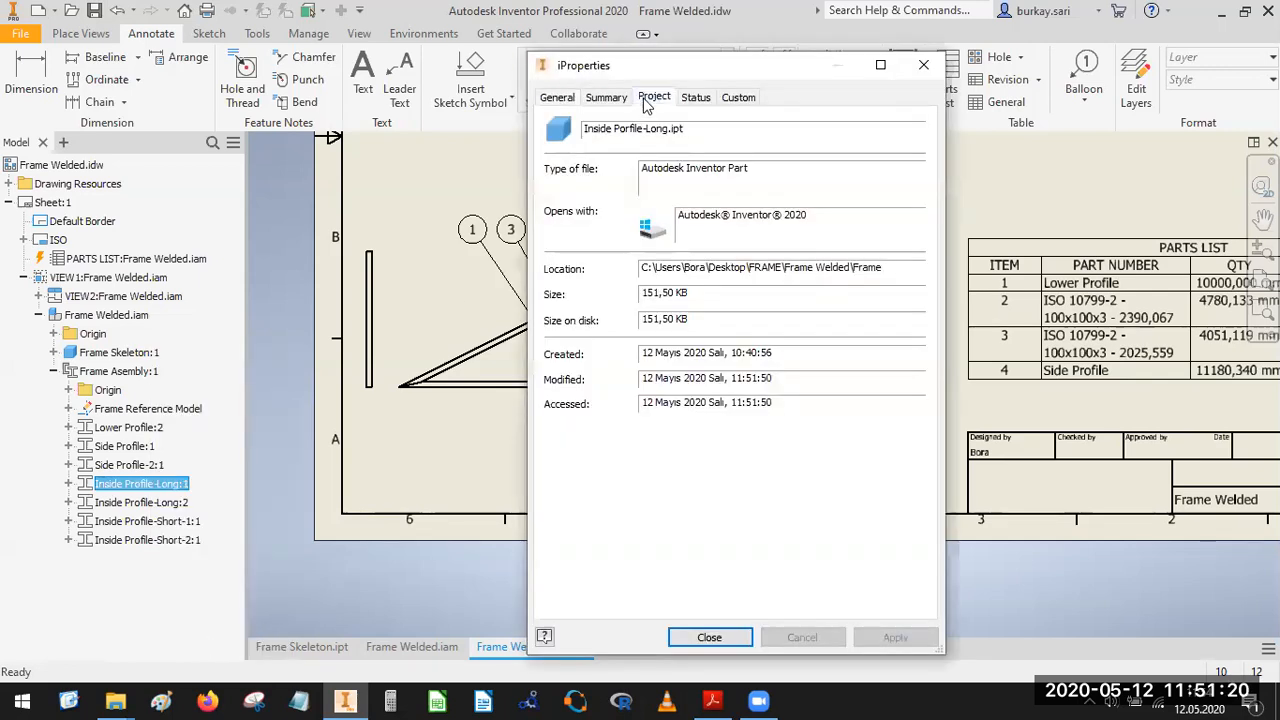
{"action": "left_click", "coordinate": [654, 98]}
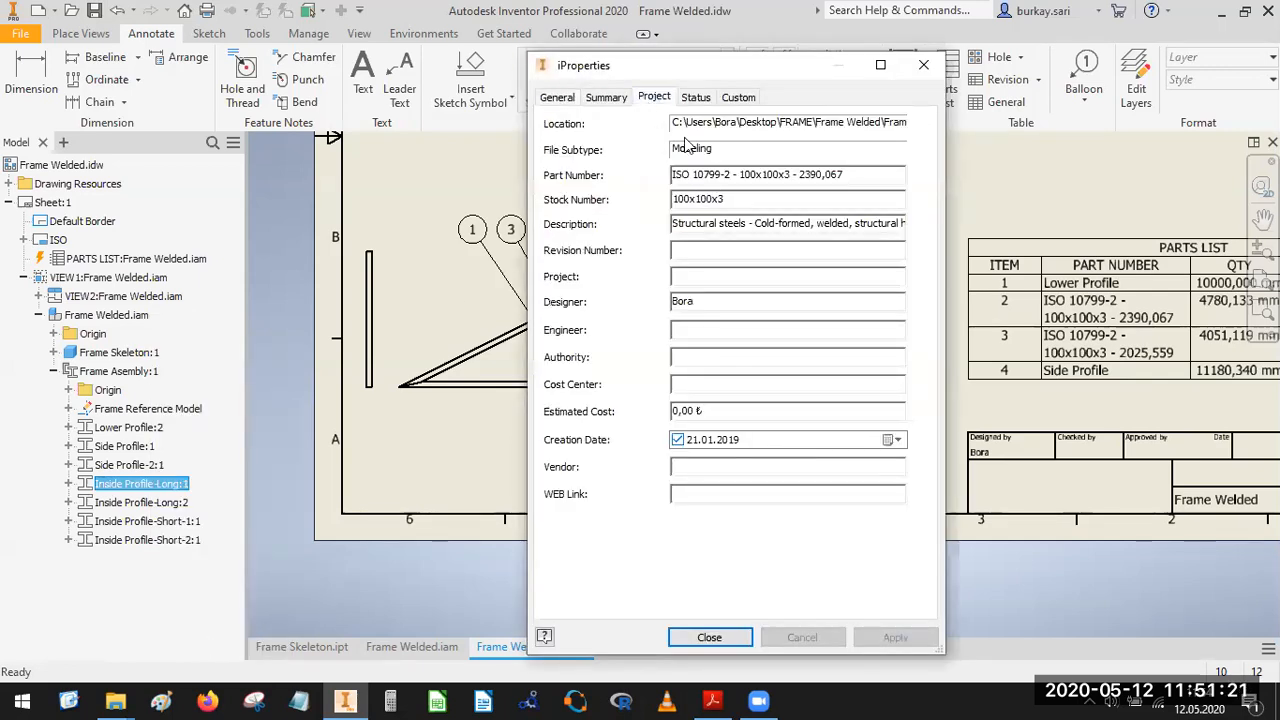
{"action": "left_click", "coordinate": [606, 97]}
{"action": "left_click", "coordinate": [557, 97]}
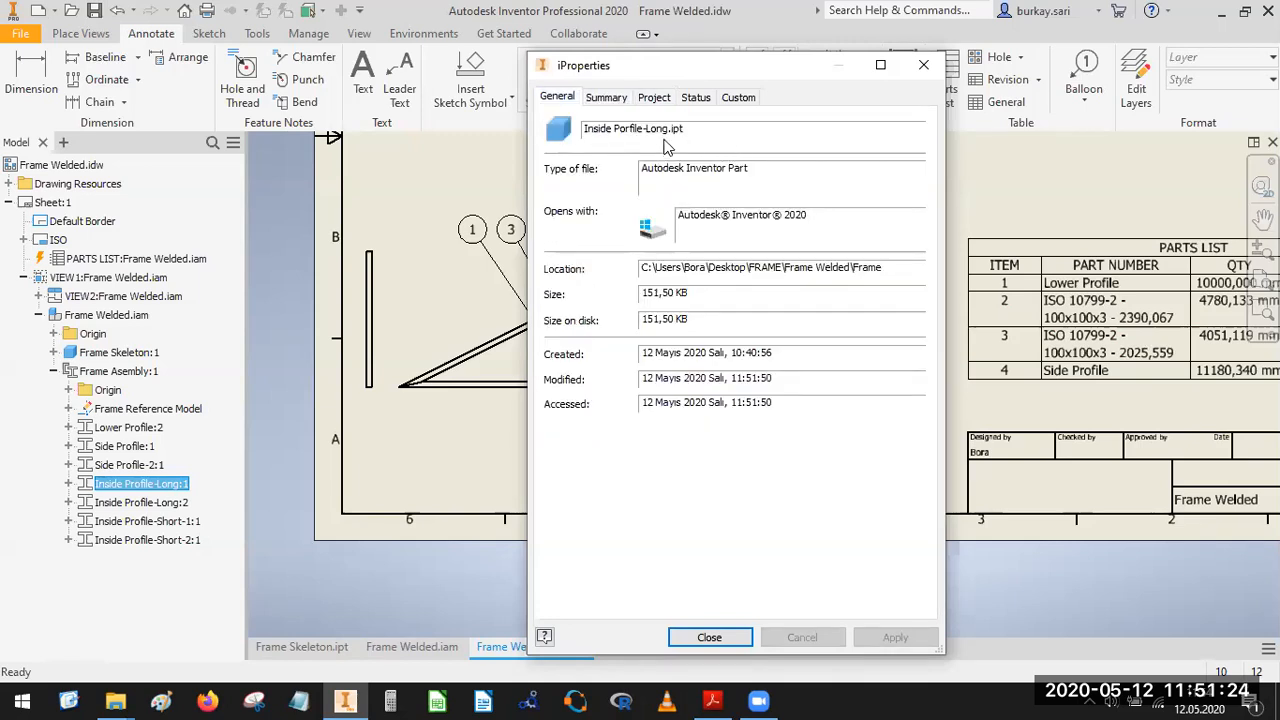
{"action": "left_click_drag", "start_coordinate": [669, 130], "coordinate": [566, 131]}
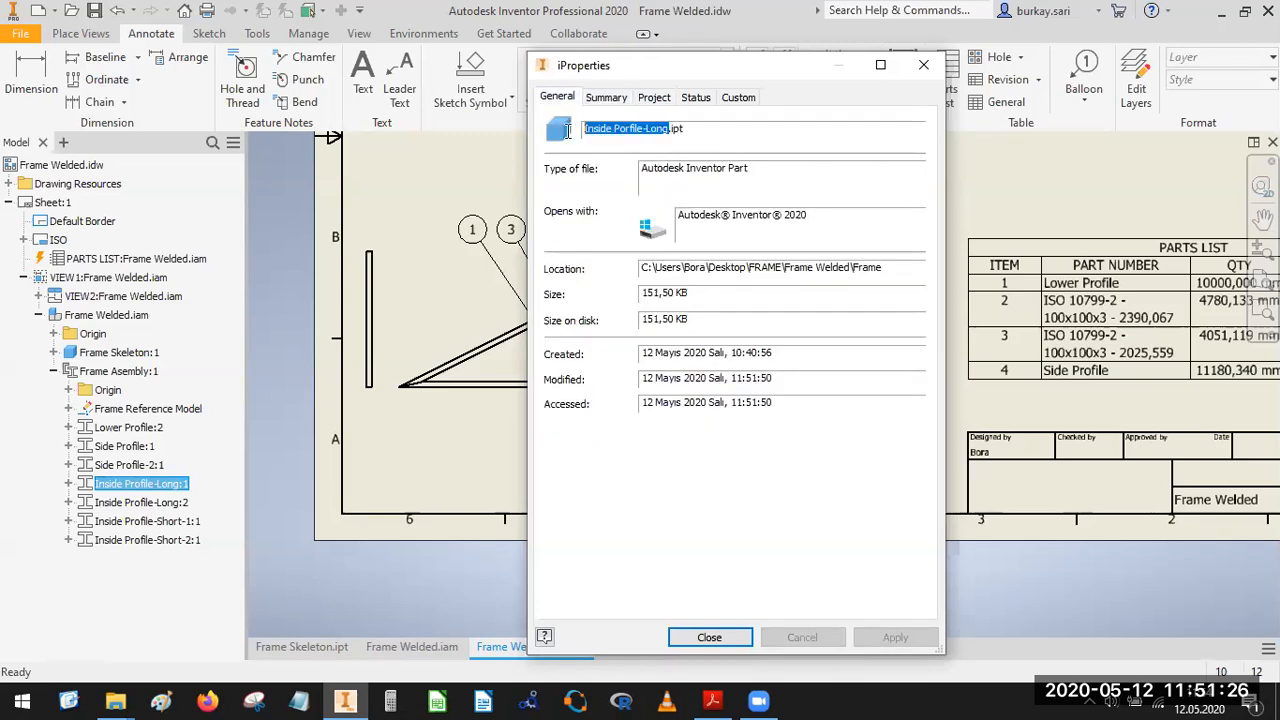
{"action": "right_click", "coordinate": [630, 131]}
{"action": "left_click", "coordinate": [674, 189]}
Set the first long inside profile's part number to Inside Profile-Long, correcting the spelling, and copy the corrected name.
{"action": "left_click", "coordinate": [656, 98]}
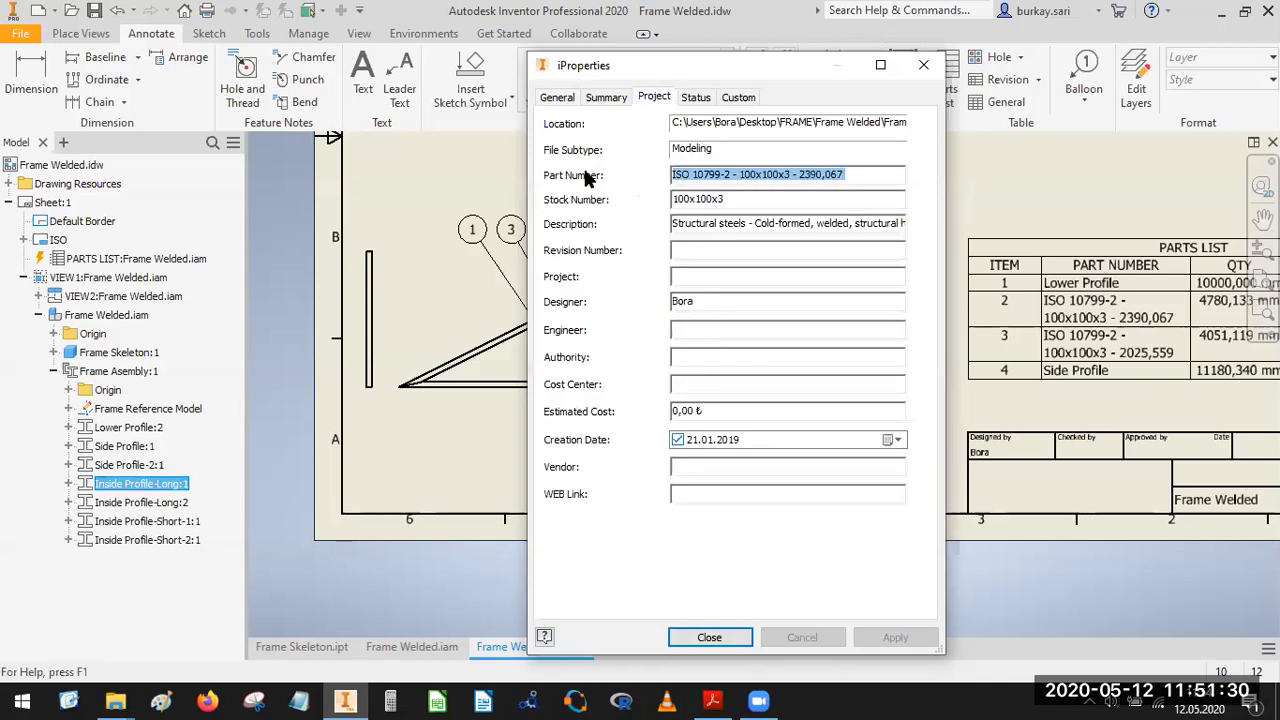
{"action": "left_click", "coordinate": [871, 172]}
{"action": "left_click_drag", "start_coordinate": [871, 172], "coordinate": [572, 176]}
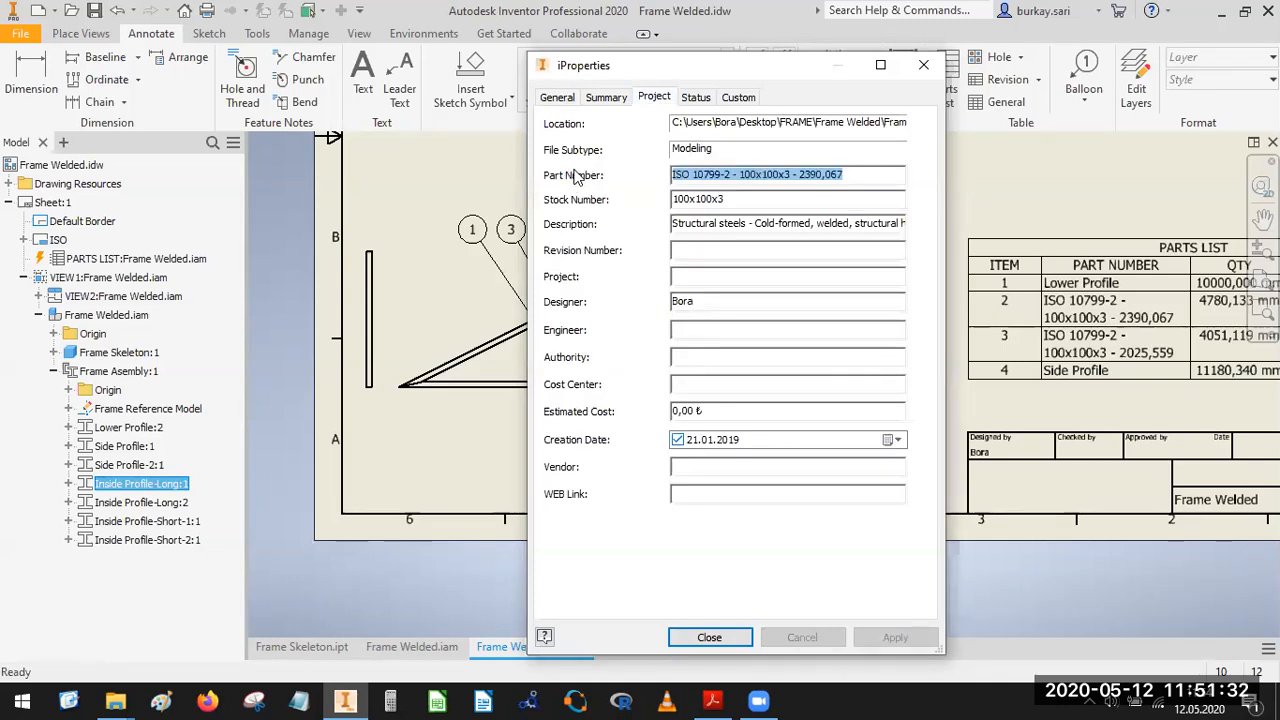
{"action": "key", "text": "ctrl+v"}
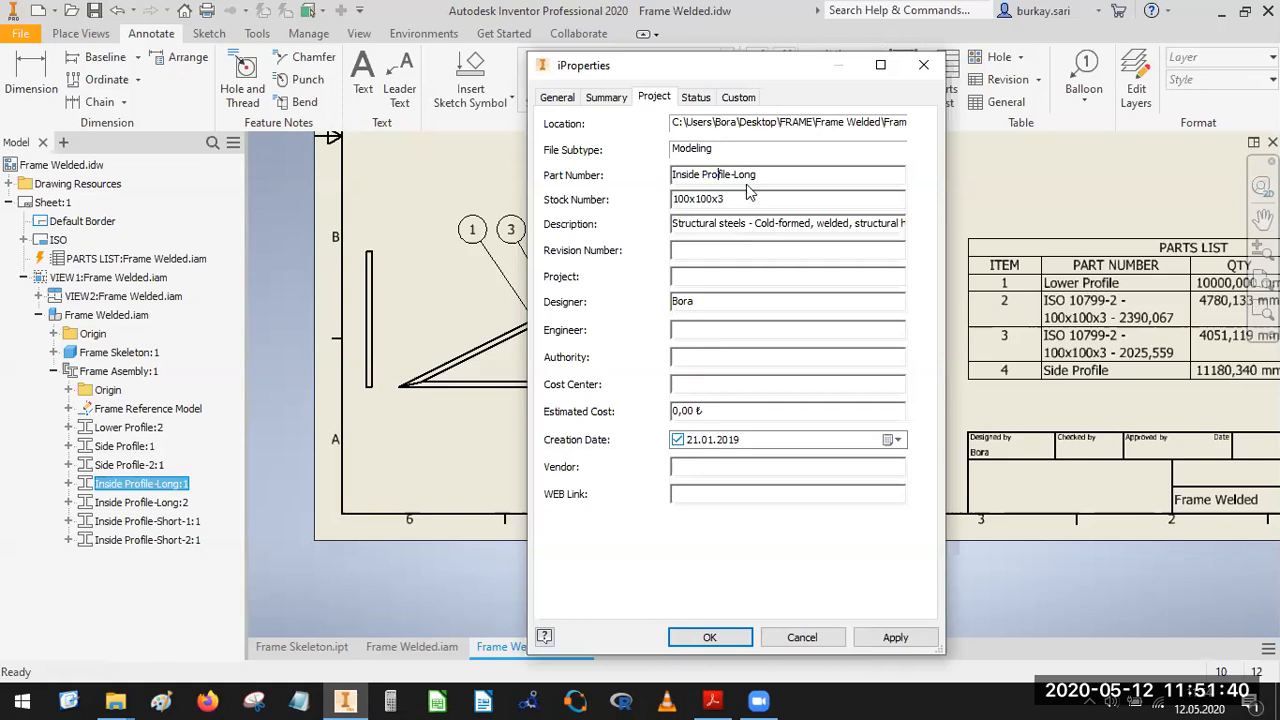
{"action": "left_click_drag", "start_coordinate": [757, 175], "coordinate": [567, 172]}
{"action": "left_click", "coordinate": [709, 638]}
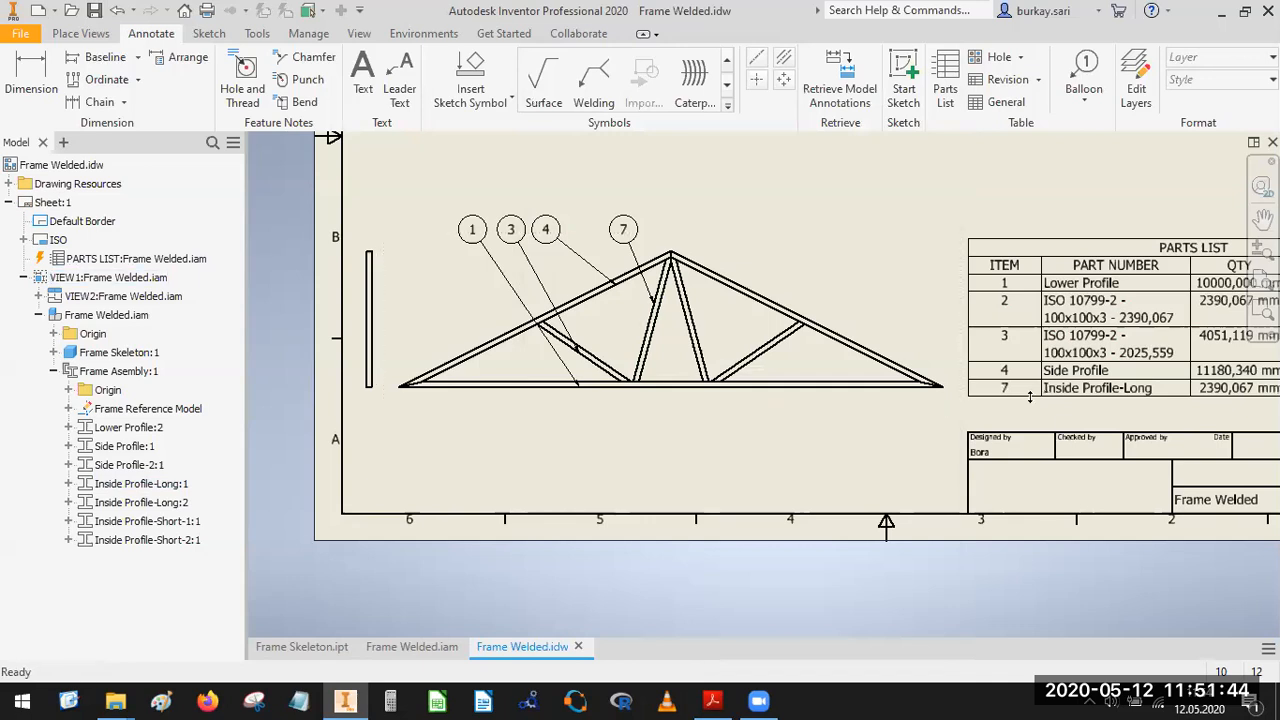
{"action": "left_click", "coordinate": [1015, 390]}
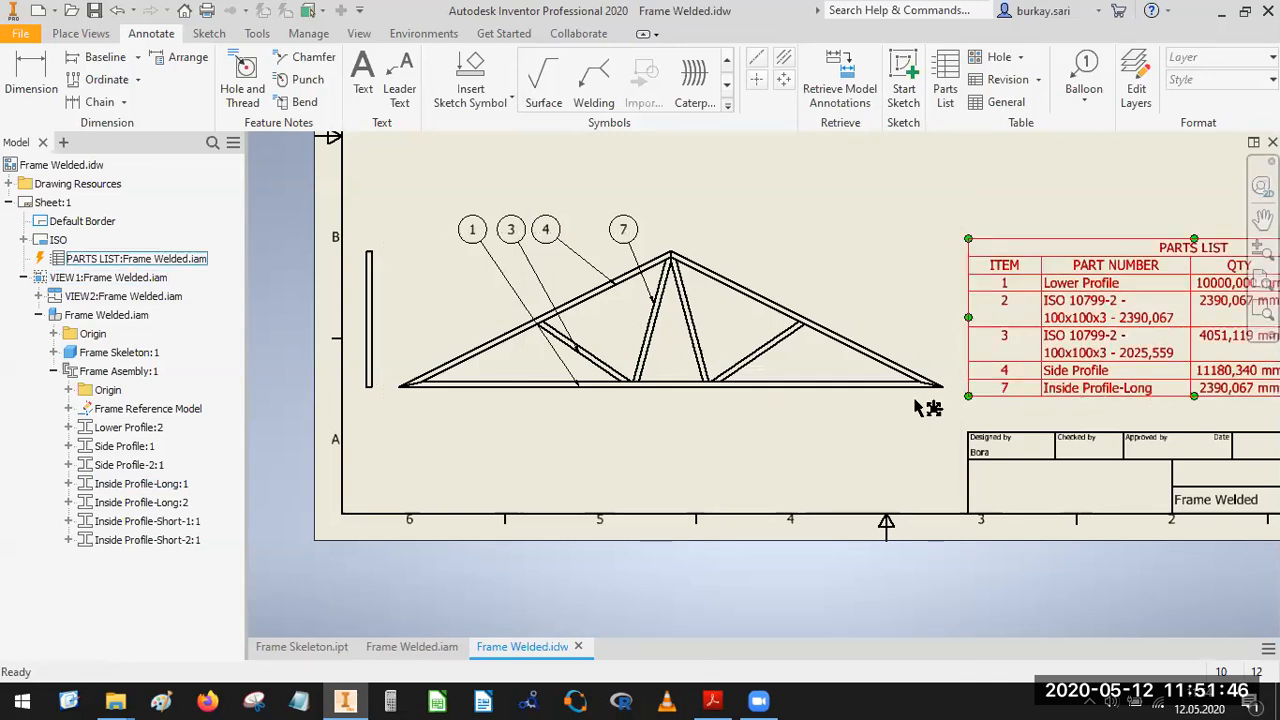
Change the part number of the second long inside profile to Inside Profile-Long in its iProperties.
{"action": "left_click", "coordinate": [148, 505]}
{"action": "right_click", "coordinate": [148, 505]}
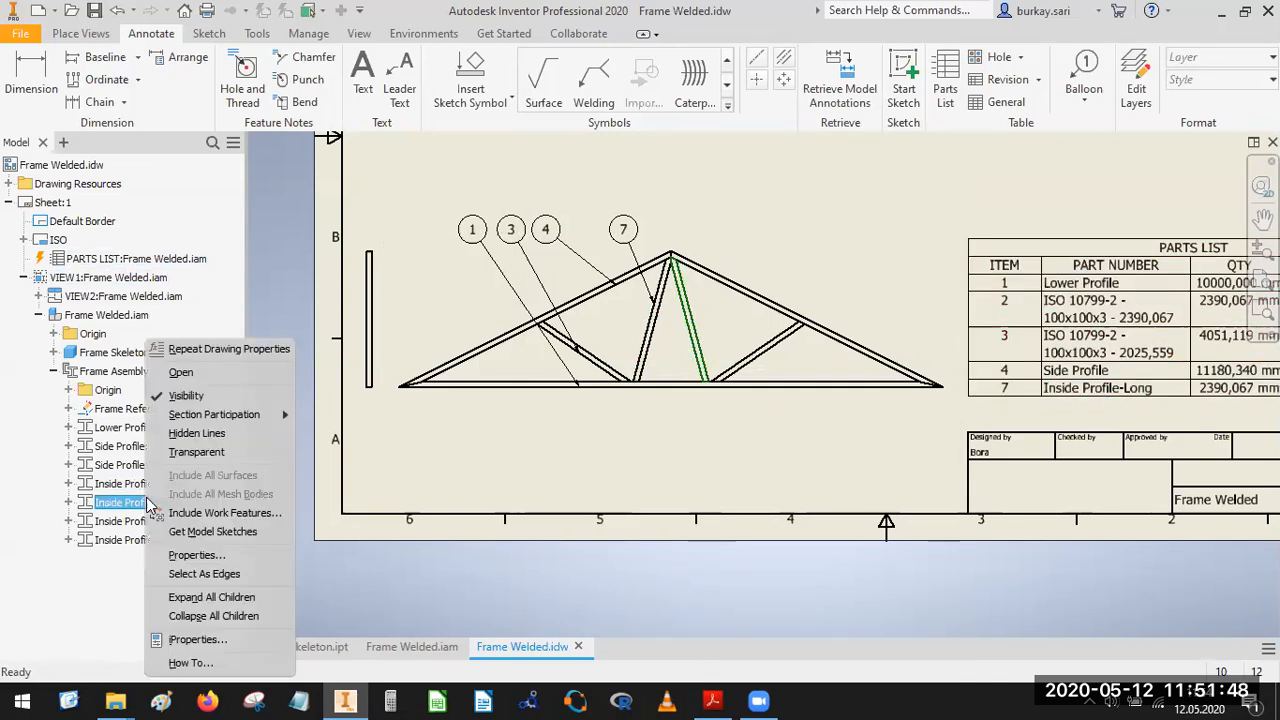
{"action": "left_click", "coordinate": [200, 640]}
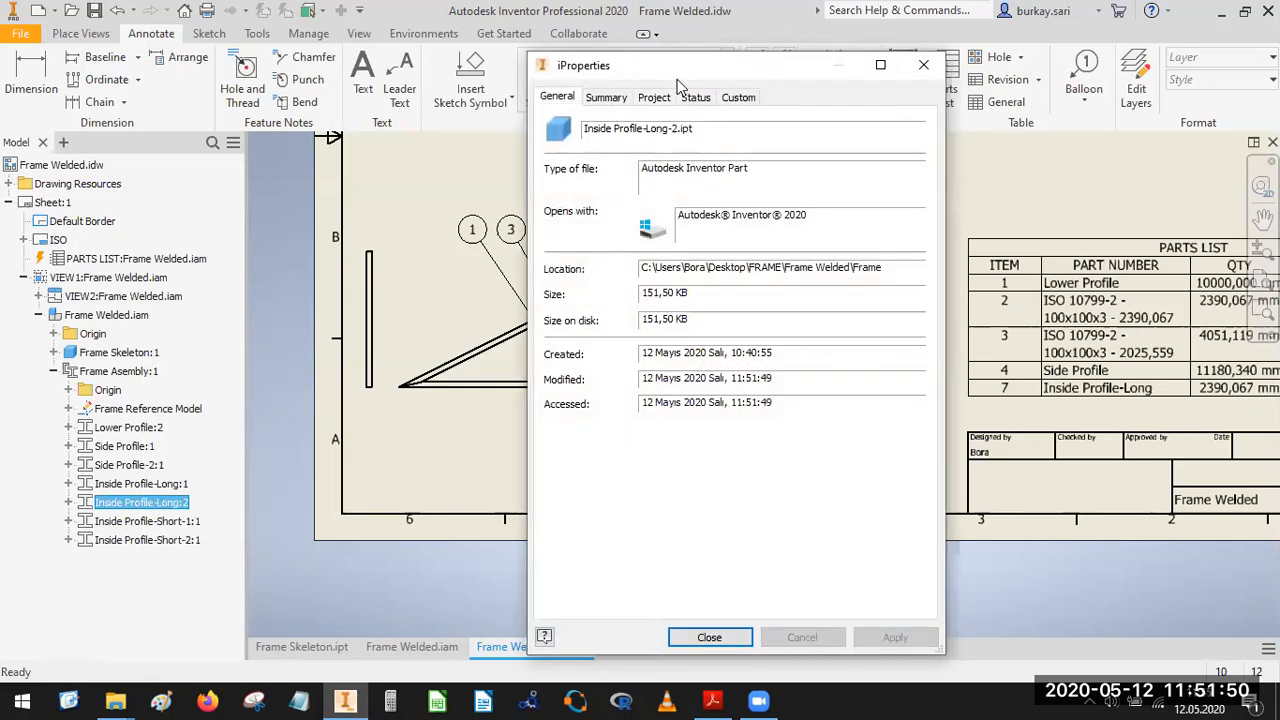
{"action": "left_click", "coordinate": [654, 97]}
{"action": "left_click_drag", "start_coordinate": [865, 177], "coordinate": [633, 178]}
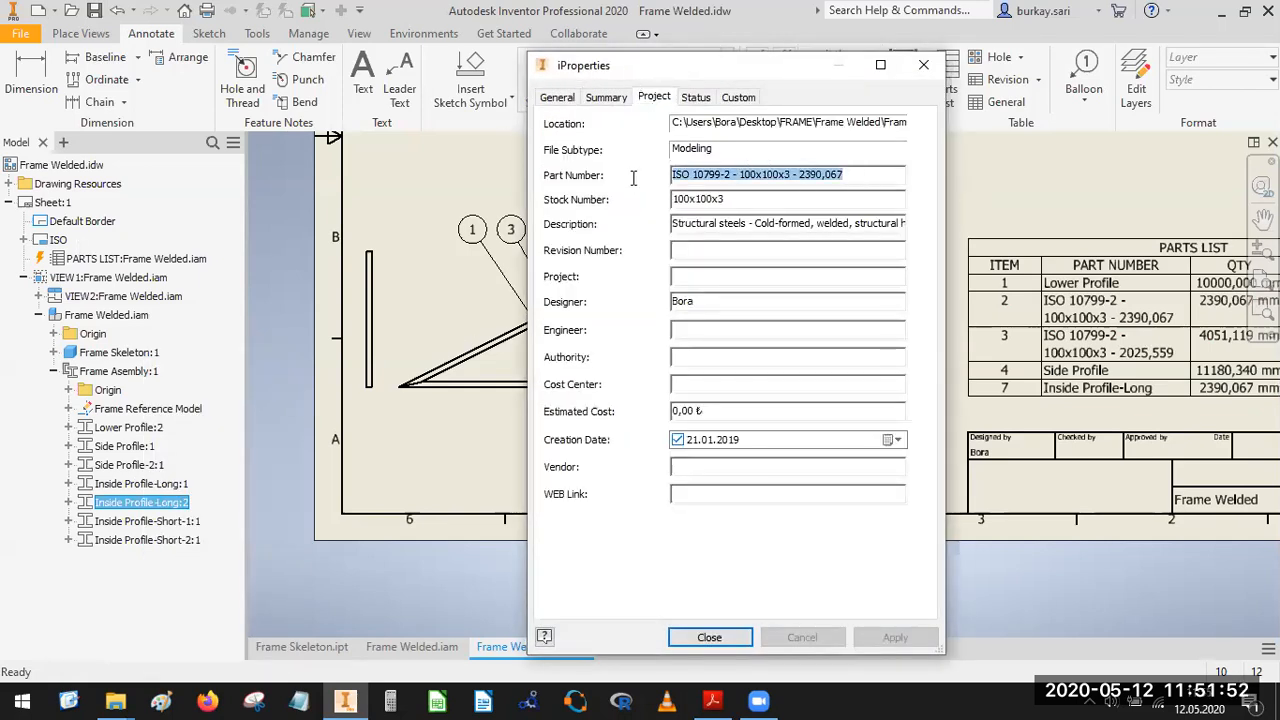
{"action": "key", "text": "ctrl+v"}
{"action": "left_click", "coordinate": [712, 637]}
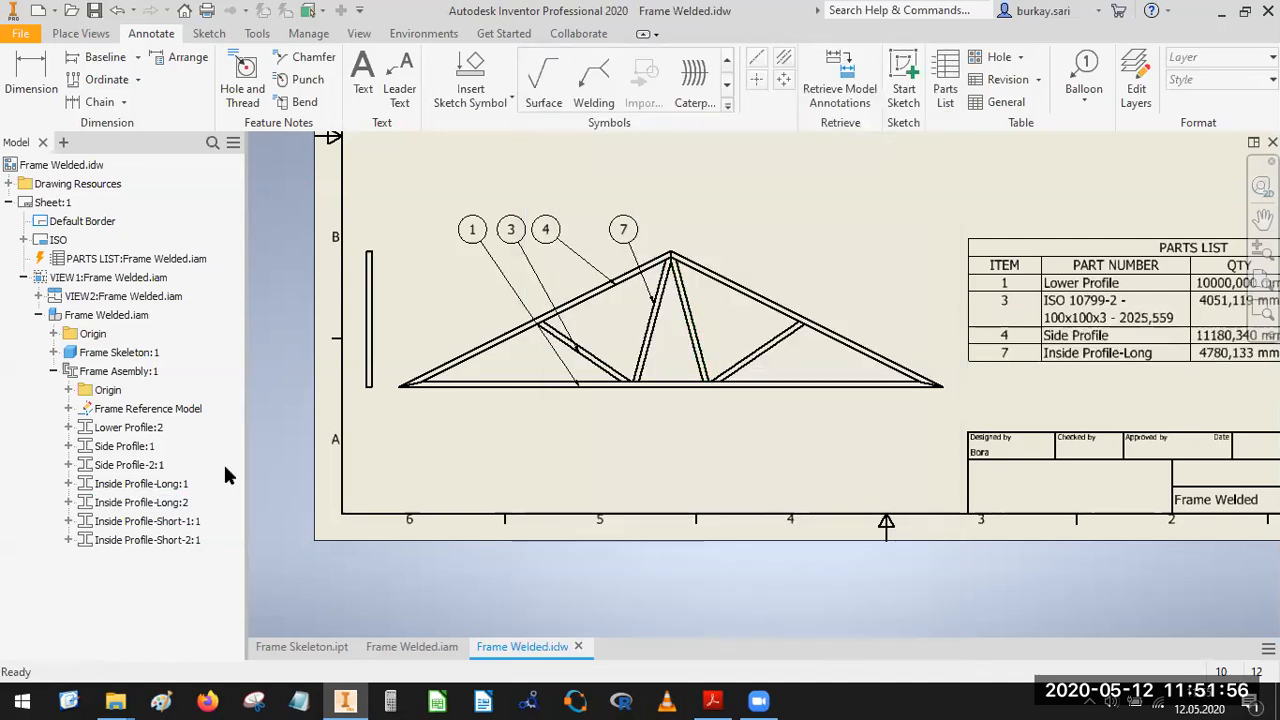
Change the part number of Inside Profile-Short-1 to Inside Profile-Short in its iProperties, reusing the base of its file name.
{"action": "left_click", "coordinate": [141, 528]}
{"action": "right_click", "coordinate": [143, 530]}
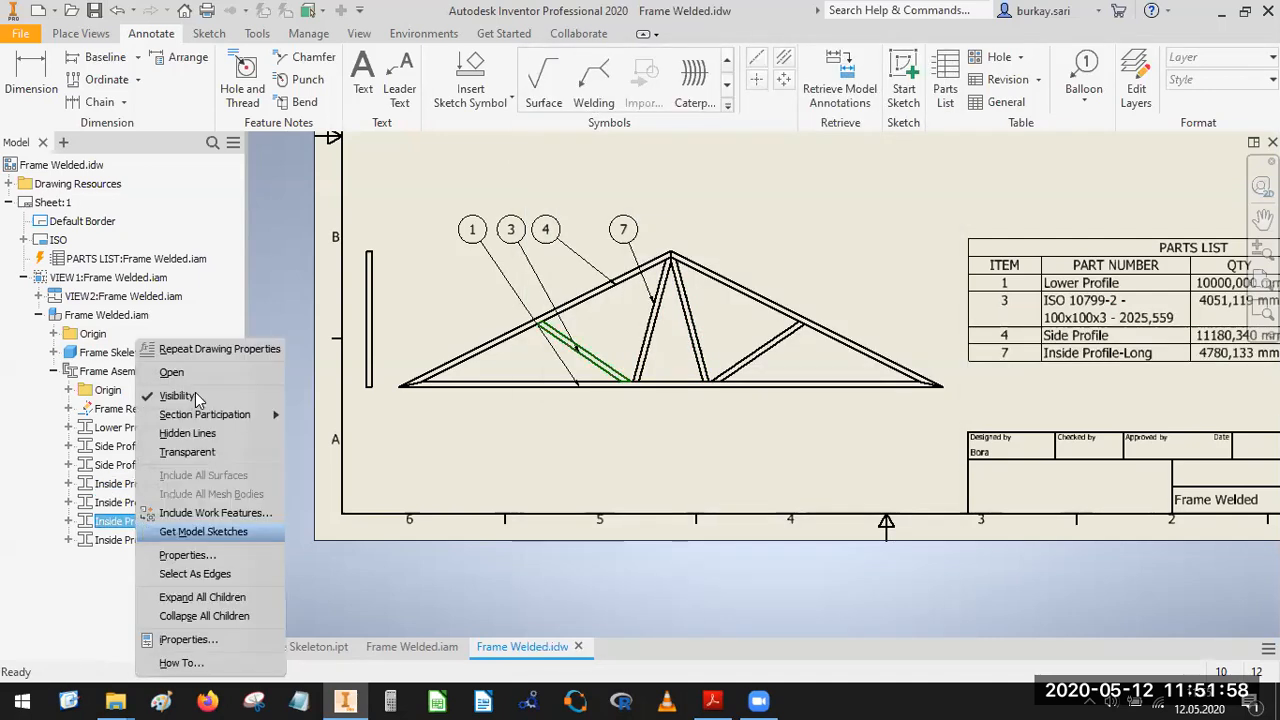
{"action": "left_click", "coordinate": [202, 642]}
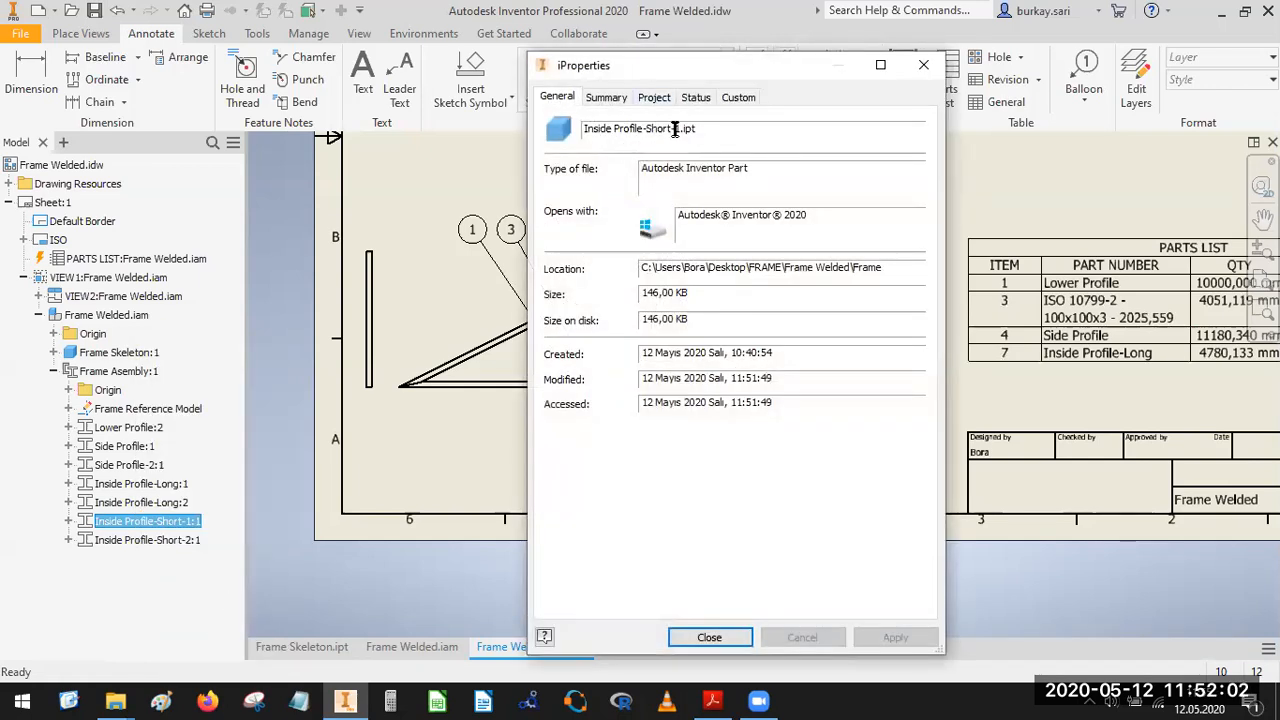
{"action": "left_click_drag", "start_coordinate": [641, 133], "coordinate": [584, 135]}
{"action": "key", "text": "ctrl+c"}
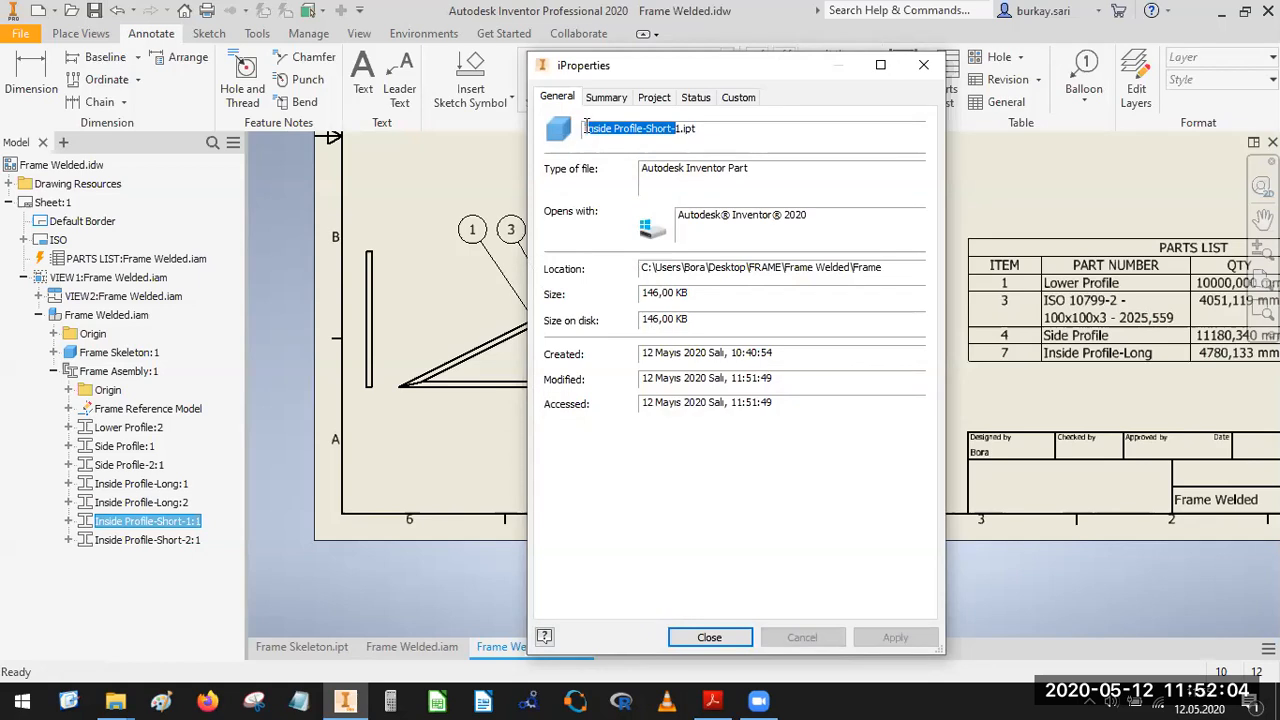
{"action": "left_click", "coordinate": [656, 98]}
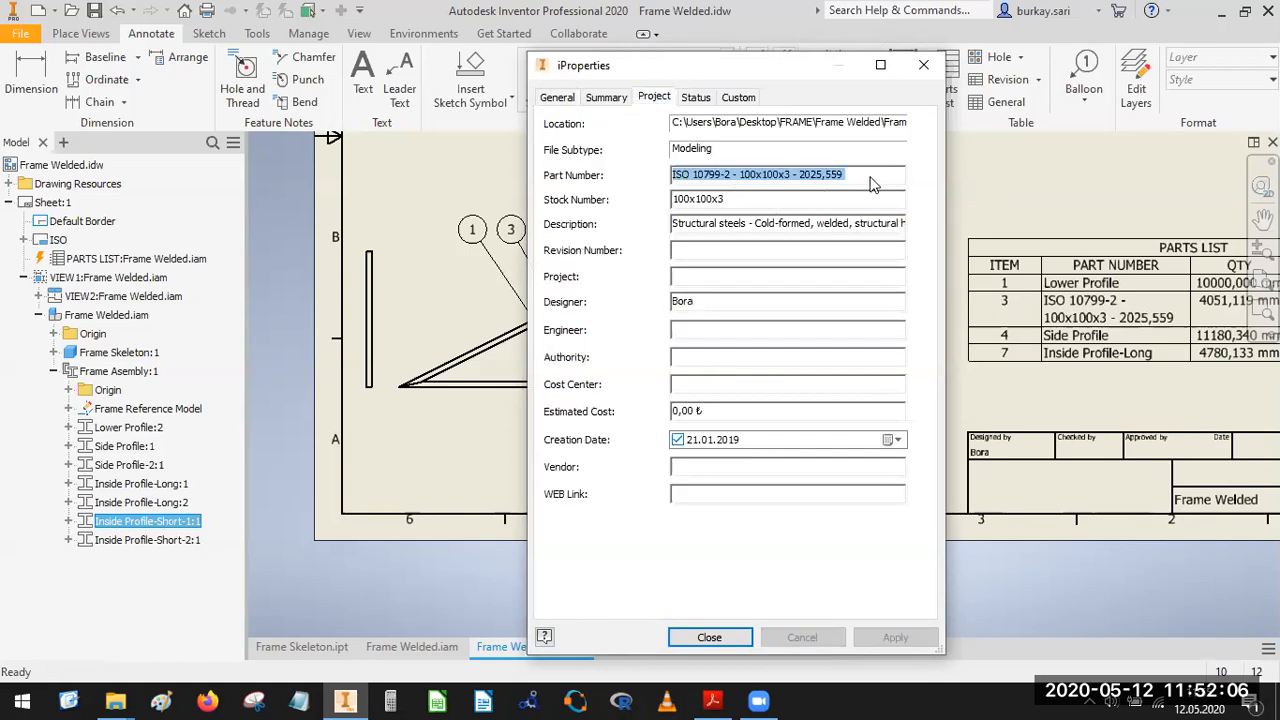
{"action": "key", "text": "ctrl+v"}
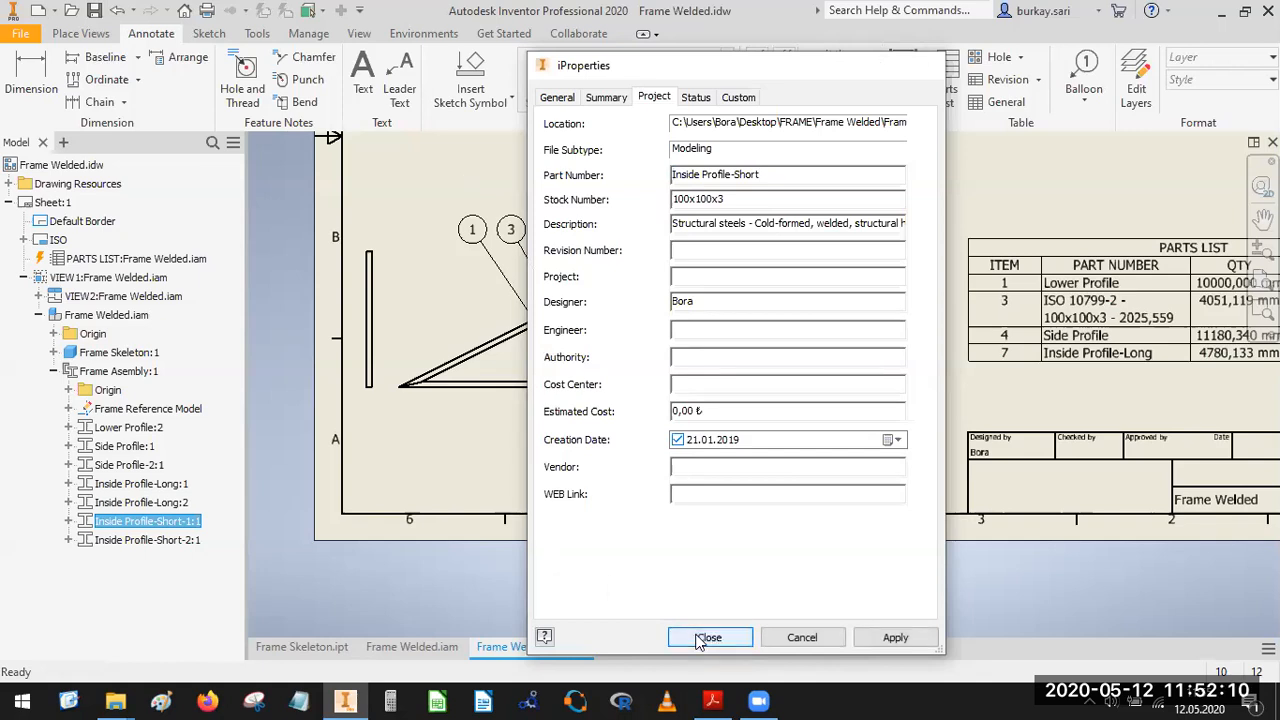
{"action": "left_click", "coordinate": [708, 638]}
{"action": "left_click", "coordinate": [1065, 378]}
{"action": "key", "text": "Escape"}
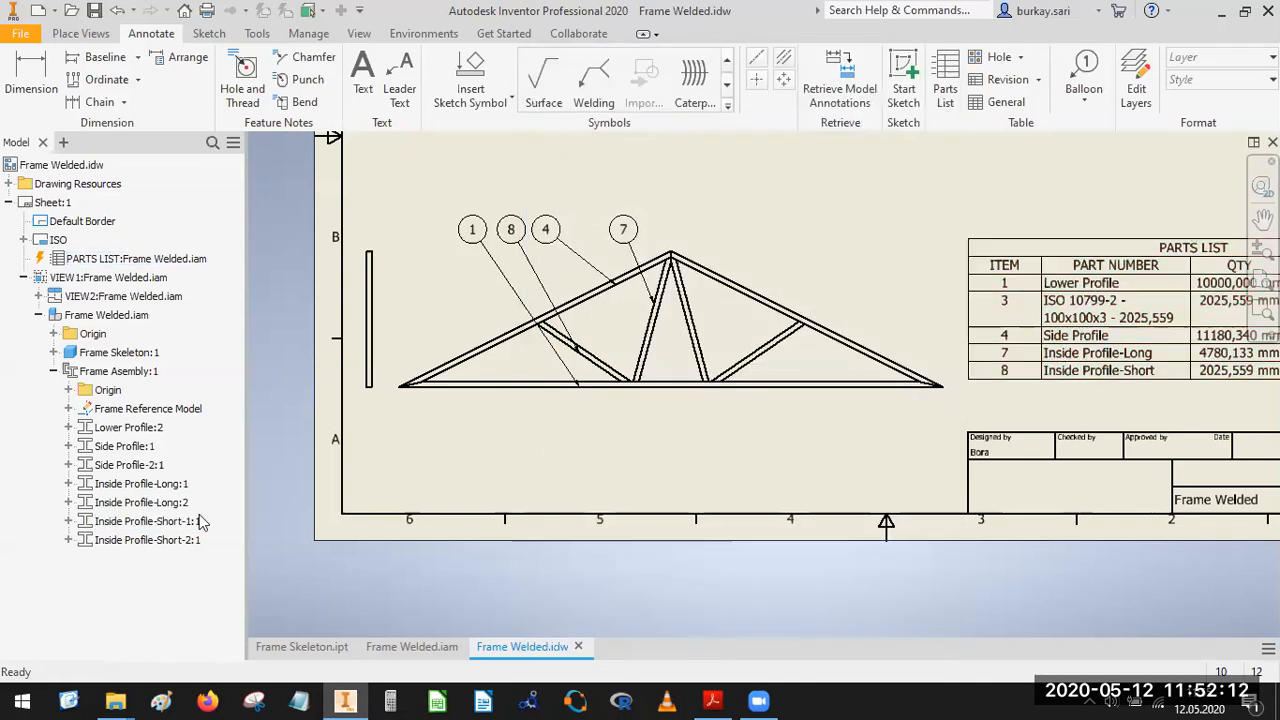
Change the part number of Inside Profile-Short-2 to Inside Profile-Short in its iProperties.
{"action": "left_click", "coordinate": [146, 541]}
{"action": "right_click", "coordinate": [146, 541]}
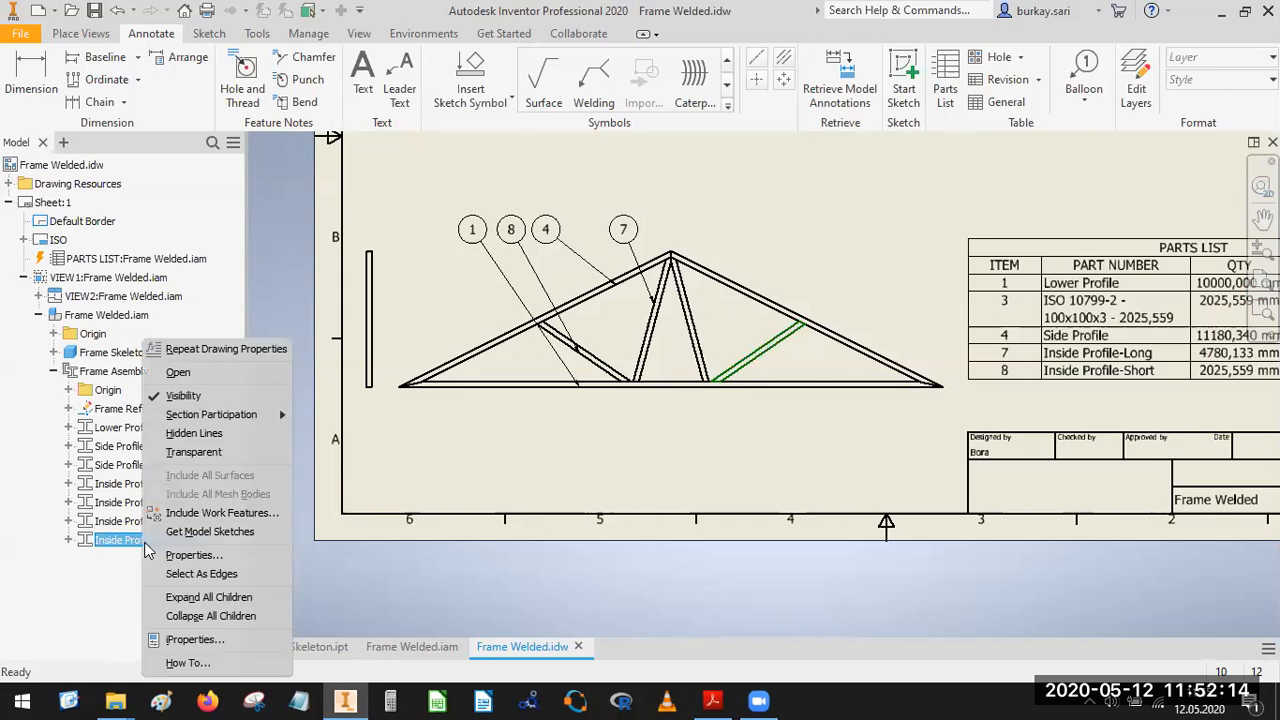
{"action": "left_click", "coordinate": [195, 555]}
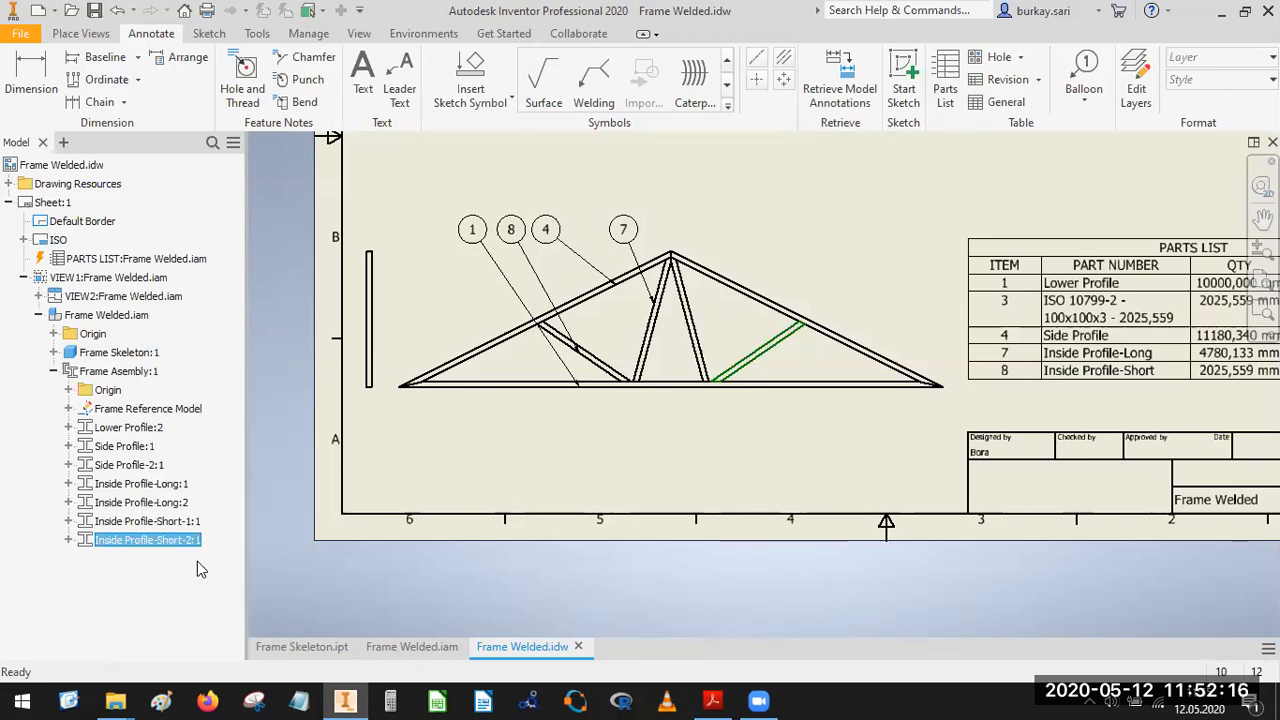
{"action": "left_click", "coordinate": [527, 346]}
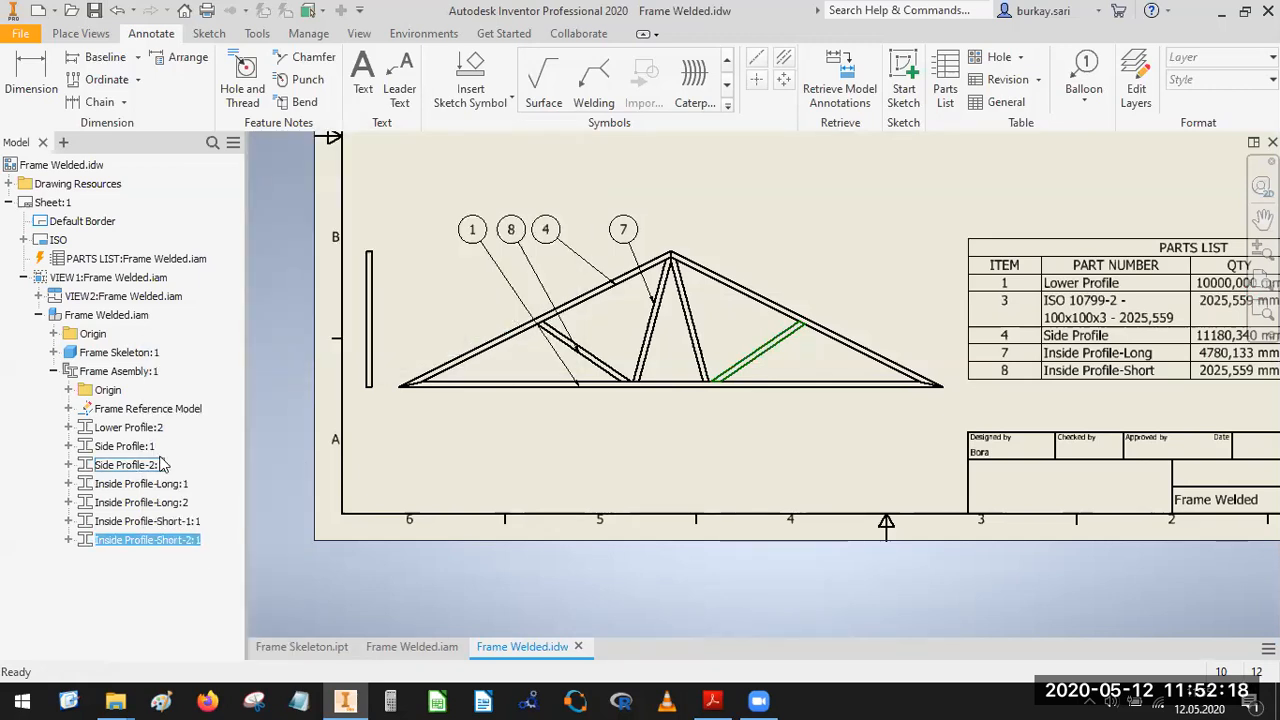
{"action": "right_click", "coordinate": [140, 546]}
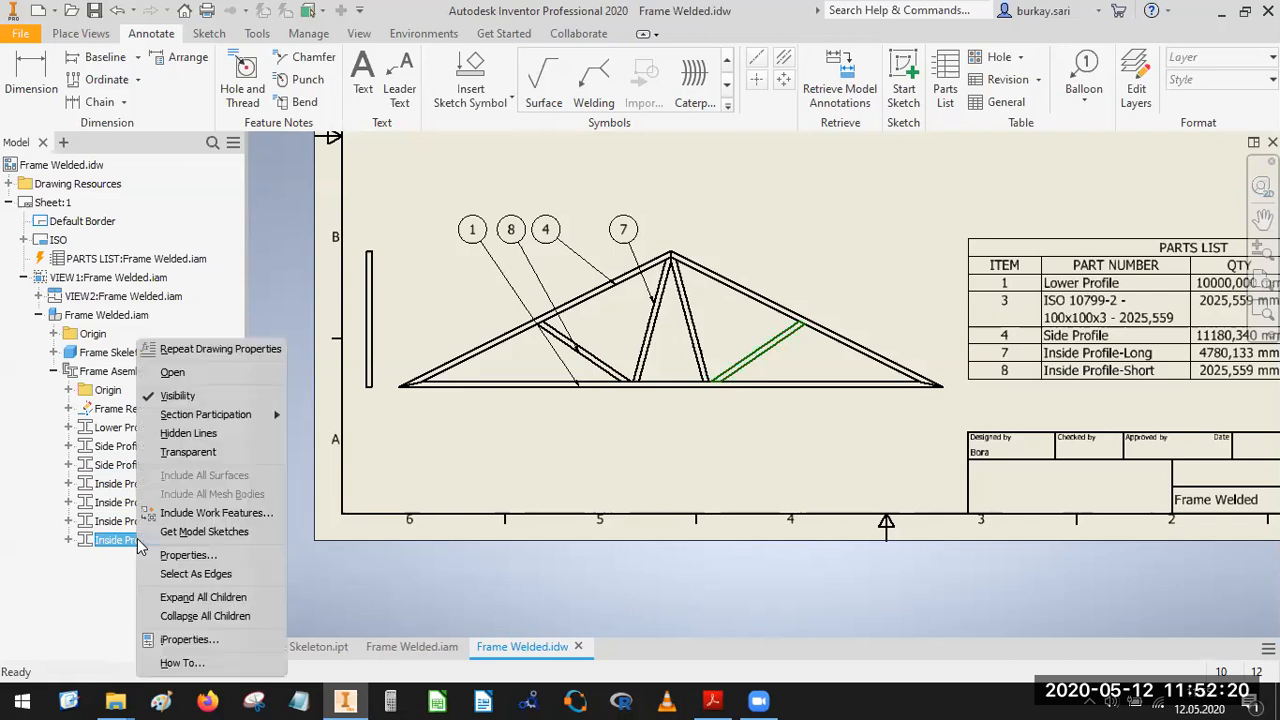
{"action": "left_click", "coordinate": [190, 640]}
{"action": "left_click", "coordinate": [653, 99]}
{"action": "left_click_drag", "start_coordinate": [850, 175], "coordinate": [589, 176]}
{"action": "key", "text": "ctrl+v"}
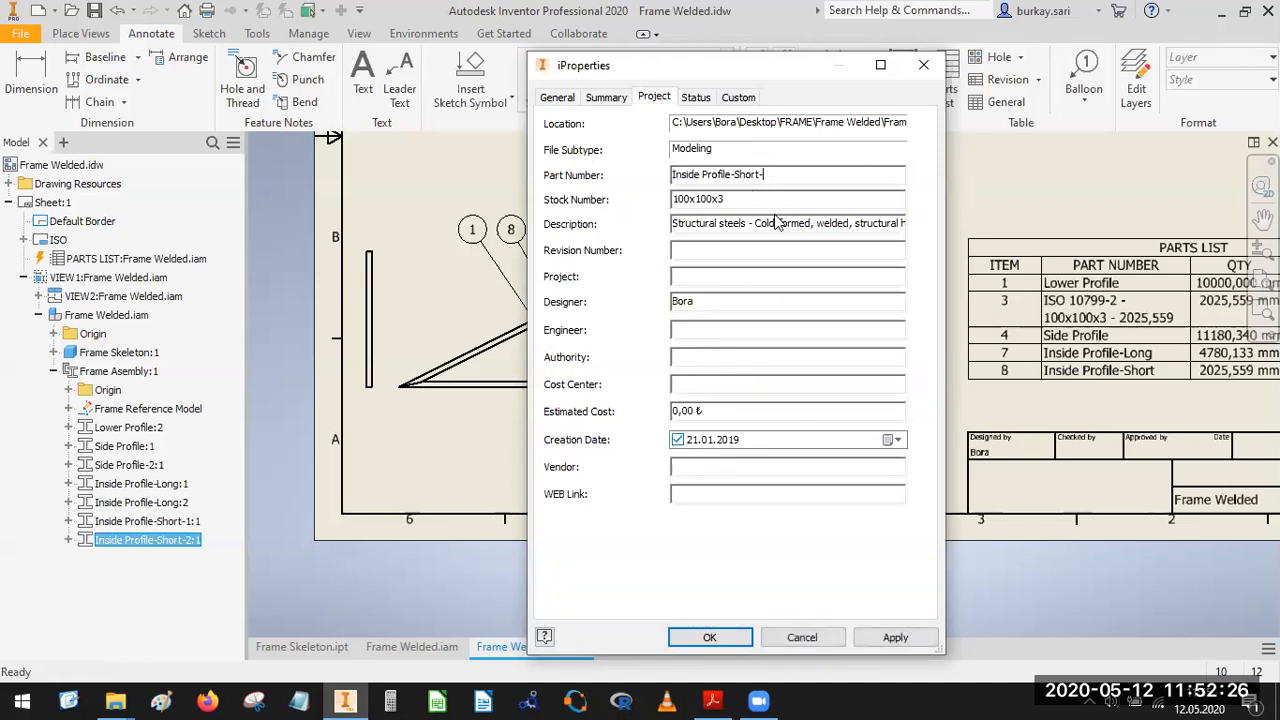
{"action": "key", "text": "Return"}
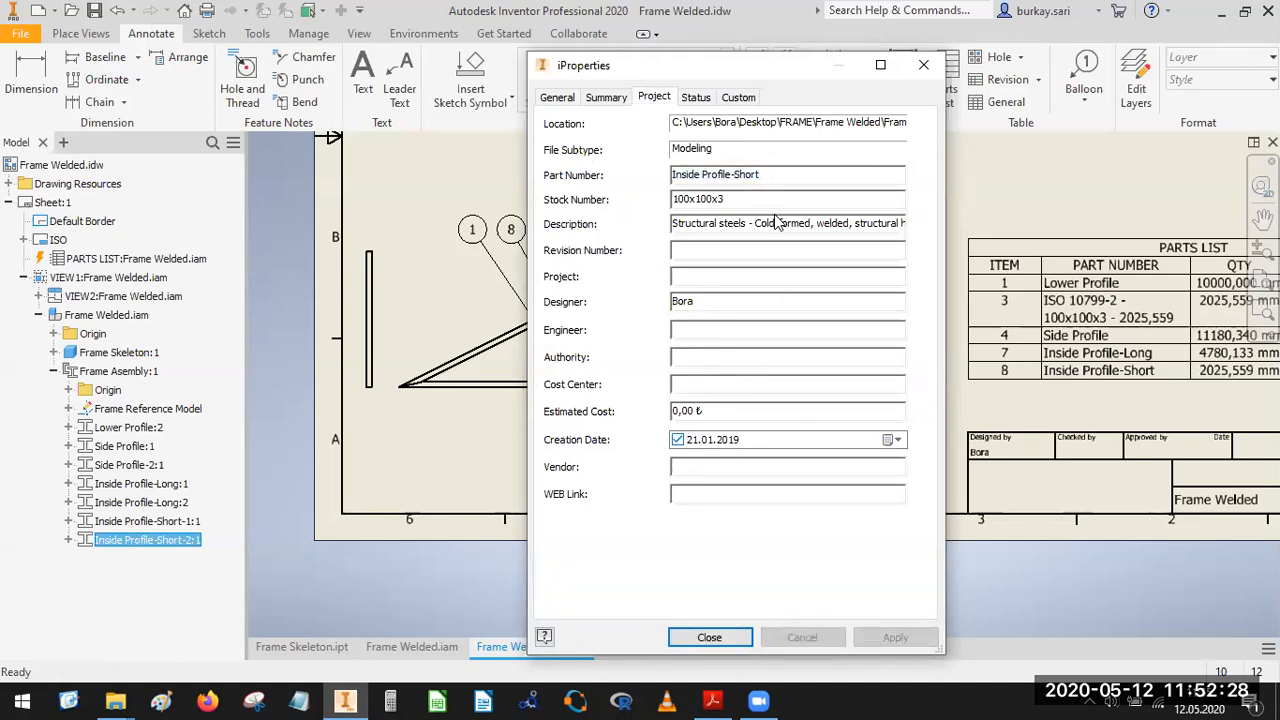
{"action": "left_click", "coordinate": [700, 637]}
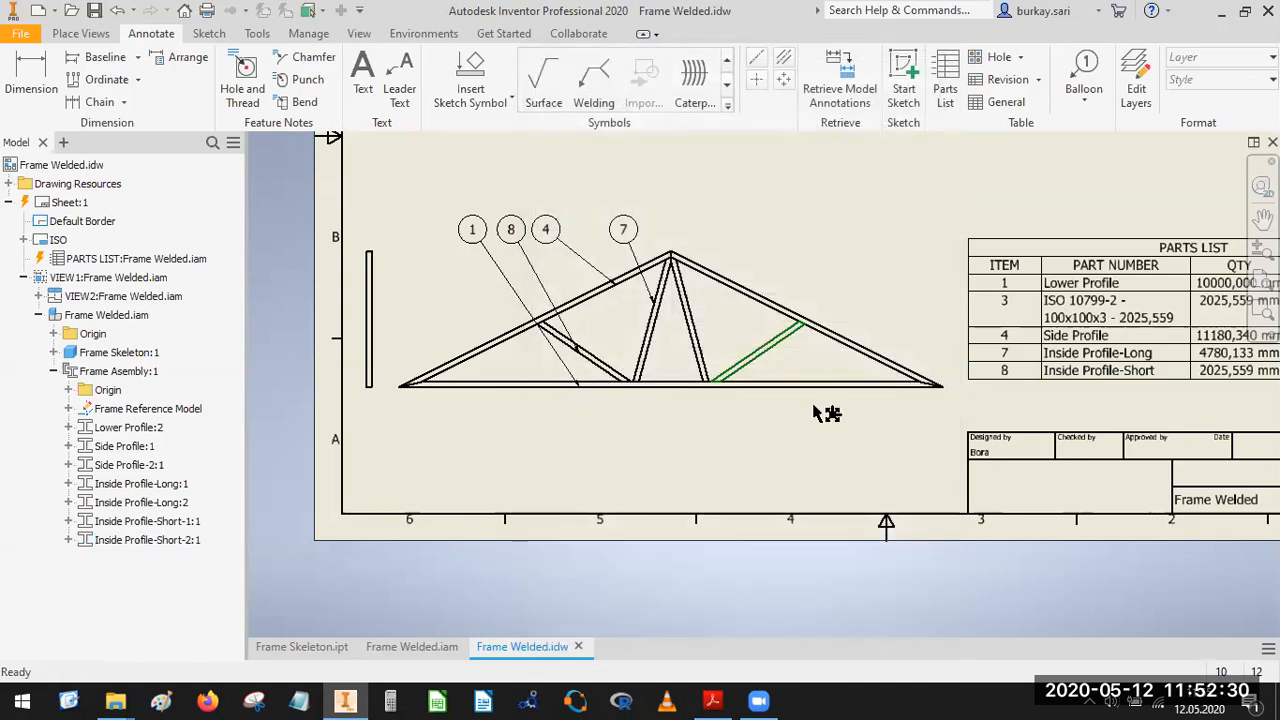
Move the parts list down onto the top edge of the title block, flush with the sheet's right border.
{"action": "middle_click_drag", "start_coordinate": [788, 352], "coordinate": [552, 374]}
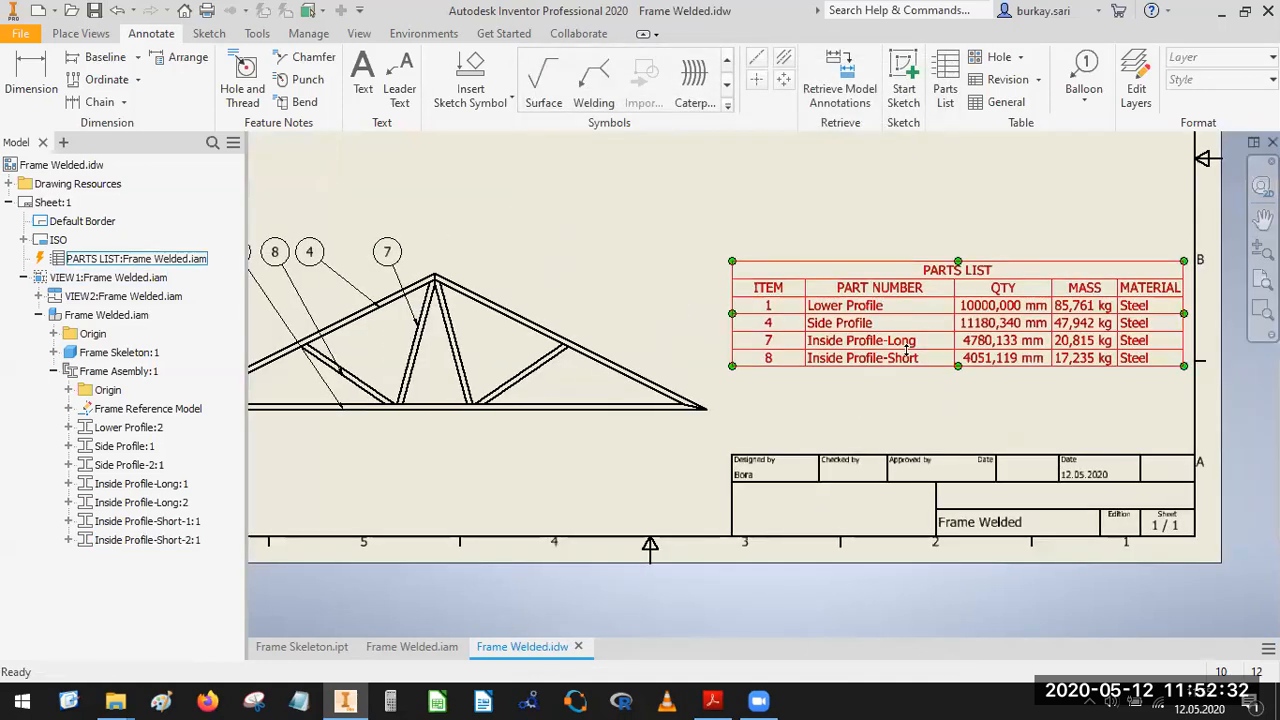
{"action": "mouse_move", "coordinate": [916, 290]}
{"action": "left_mouse_down"}
{"action": "mouse_move", "coordinate": [915, 375]}
{"action": "mouse_move", "coordinate": [928, 386]}
{"action": "left_mouse_up"}
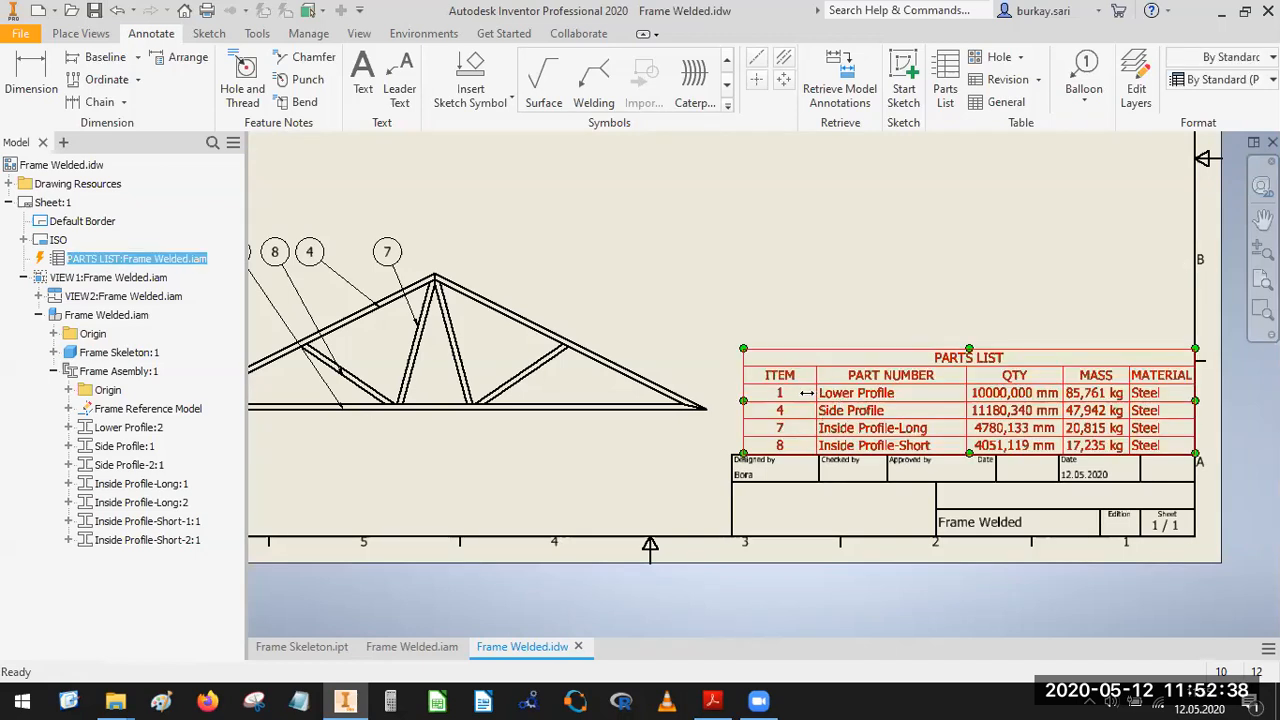
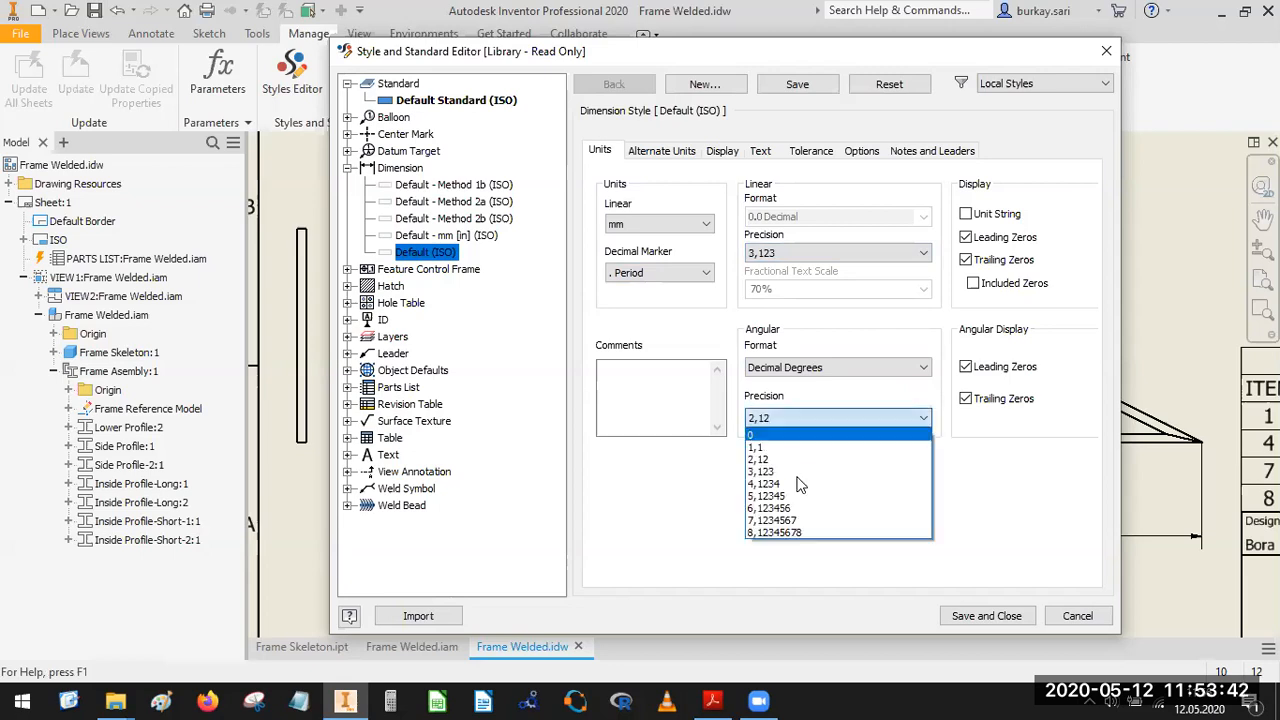
In the Default (ISO) dimension style, set the angular and tolerance precisions to 3,123, suppress leading and trailing zeros, and save the style.
{"action": "left_click", "coordinate": [803, 483]}
{"action": "left_click", "coordinate": [966, 260]}
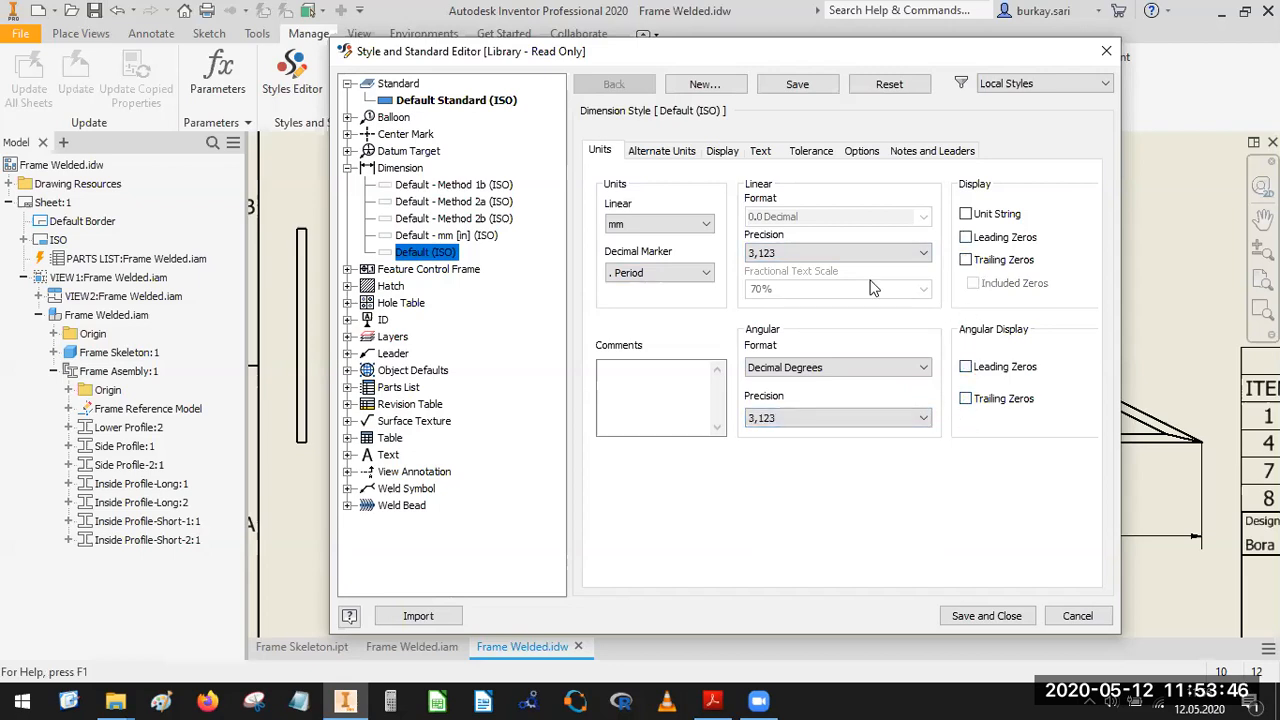
{"action": "left_click", "coordinate": [661, 151]}
{"action": "left_click", "coordinate": [724, 151]}
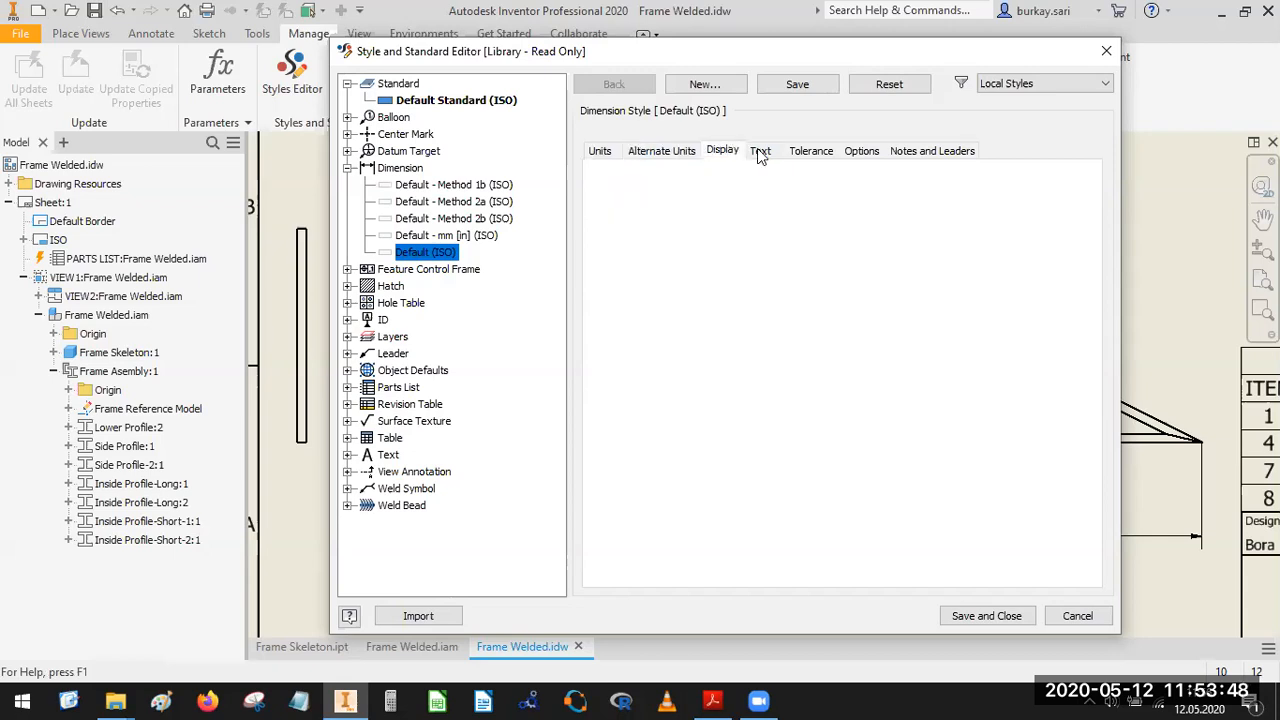
{"action": "left_click", "coordinate": [814, 156]}
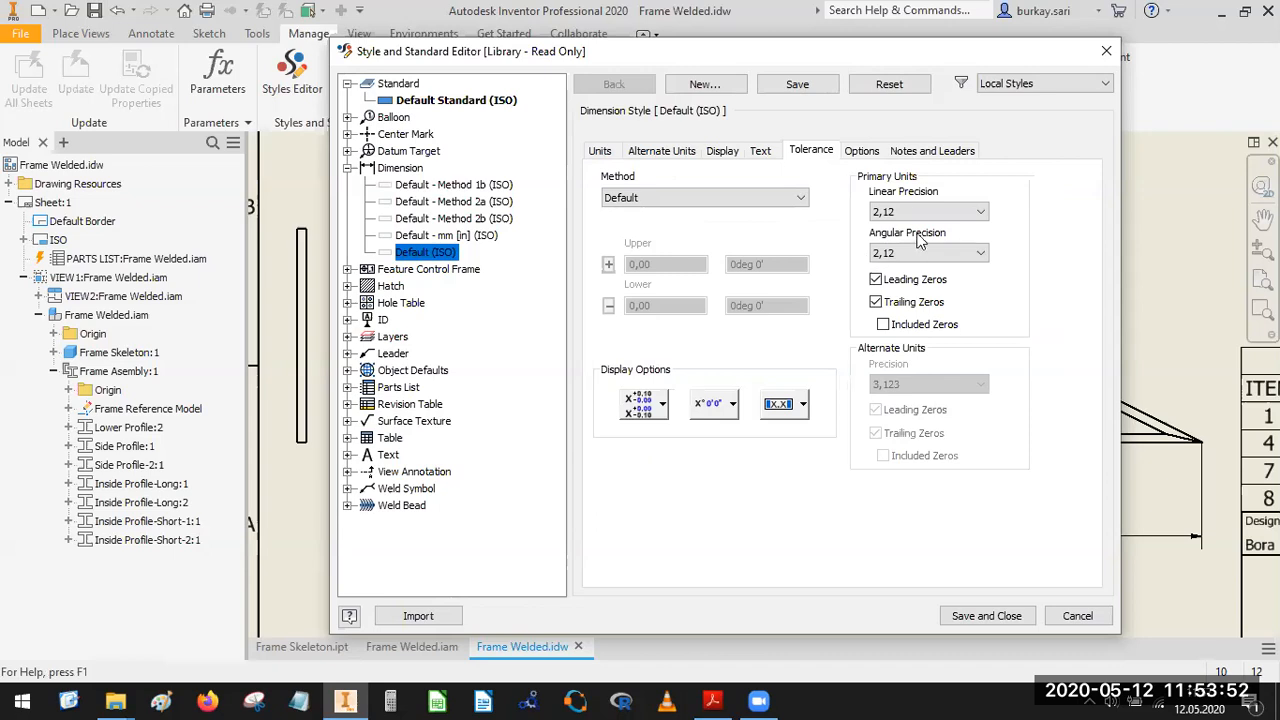
{"action": "left_click", "coordinate": [960, 211]}
{"action": "left_click", "coordinate": [911, 263]}
{"action": "left_click", "coordinate": [912, 255]}
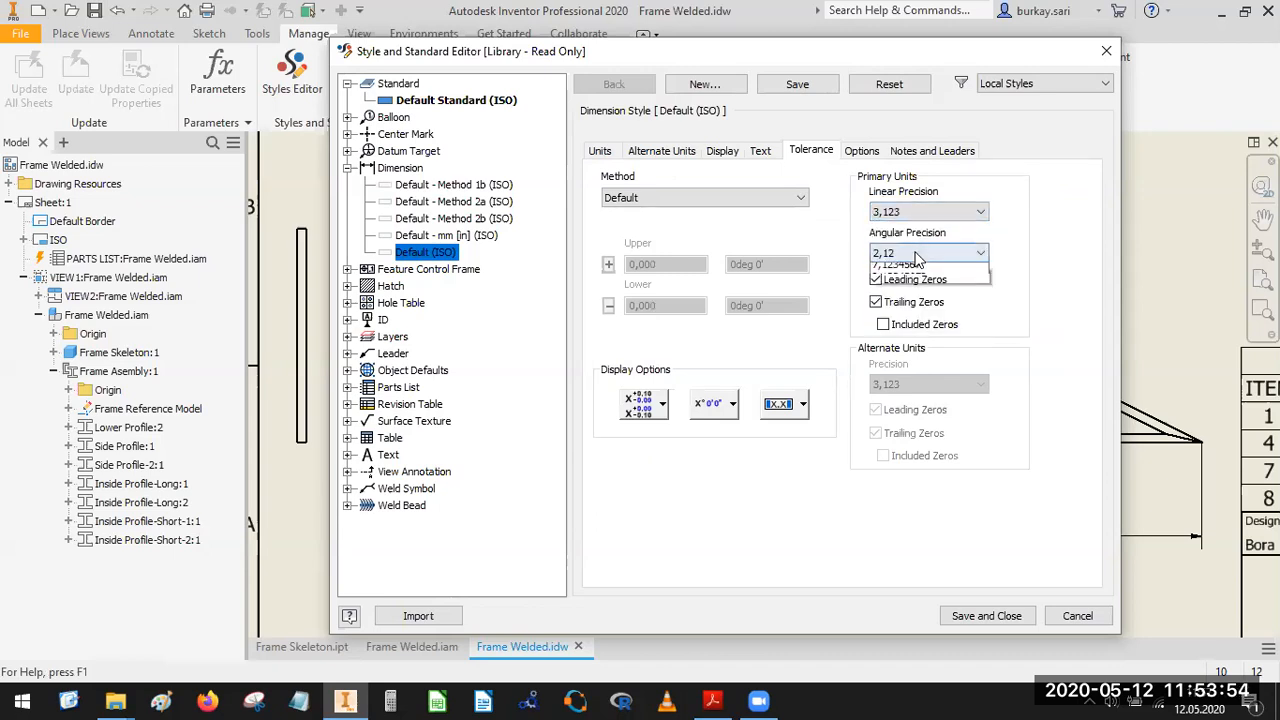
{"action": "left_click", "coordinate": [900, 300]}
{"action": "left_click", "coordinate": [882, 303]}
{"action": "left_click", "coordinate": [990, 617]}
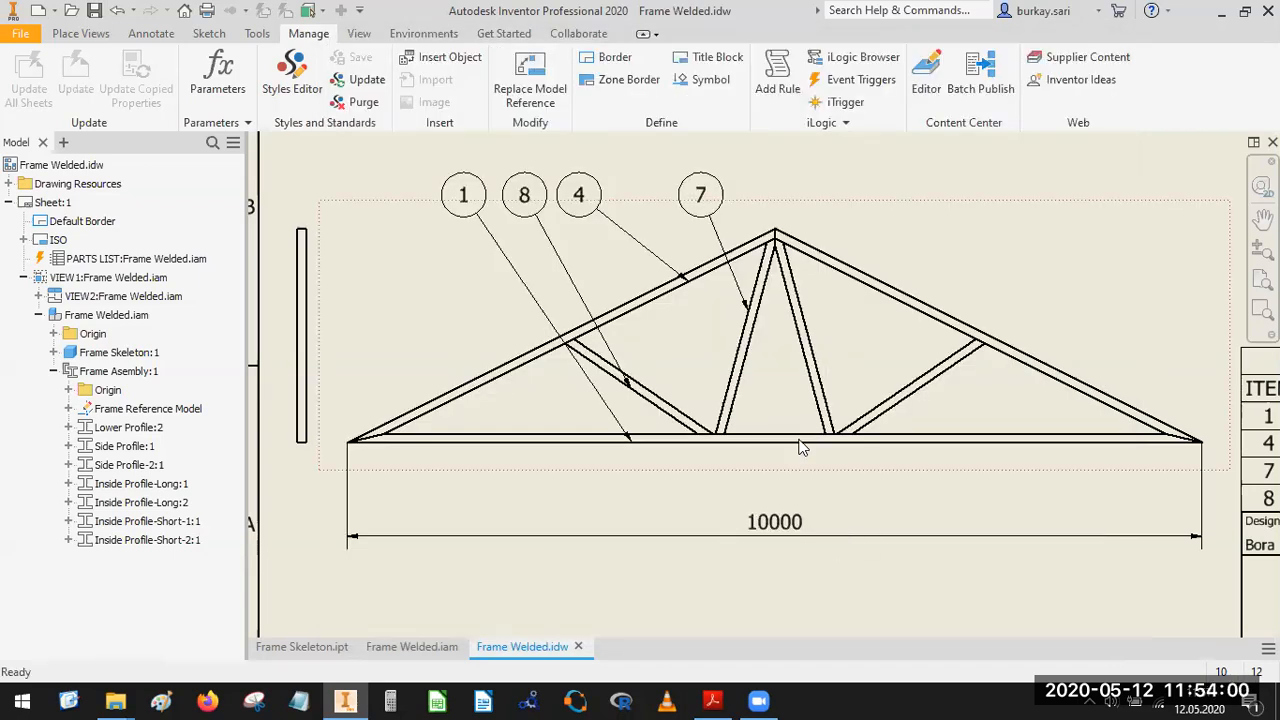
Add an angular dimension between the facing inner edges of the two long inside profiles at the truss centre.
{"action": "scroll", "coordinate": [810, 430], "scroll_direction": "down", "scroll_amount": 2}
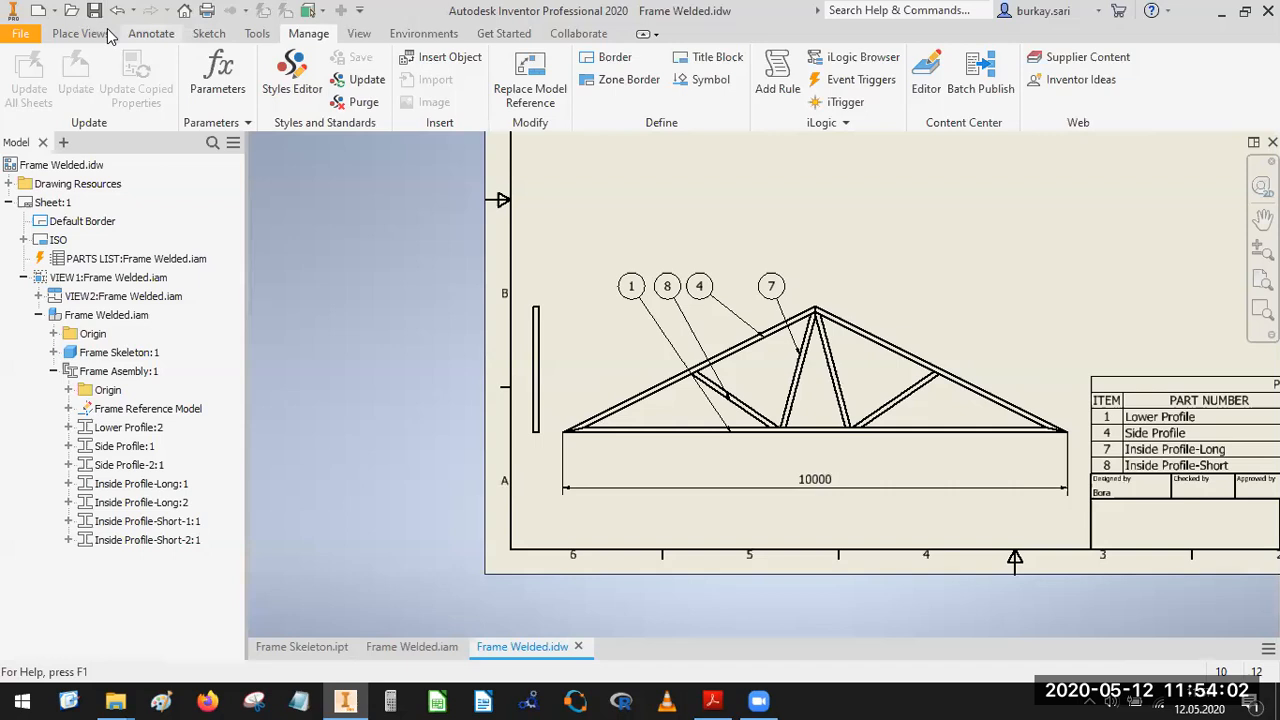
{"action": "left_click", "coordinate": [151, 33]}
{"action": "left_click", "coordinate": [31, 75]}
{"action": "scroll", "coordinate": [801, 373], "scroll_direction": "up", "scroll_amount": 4}
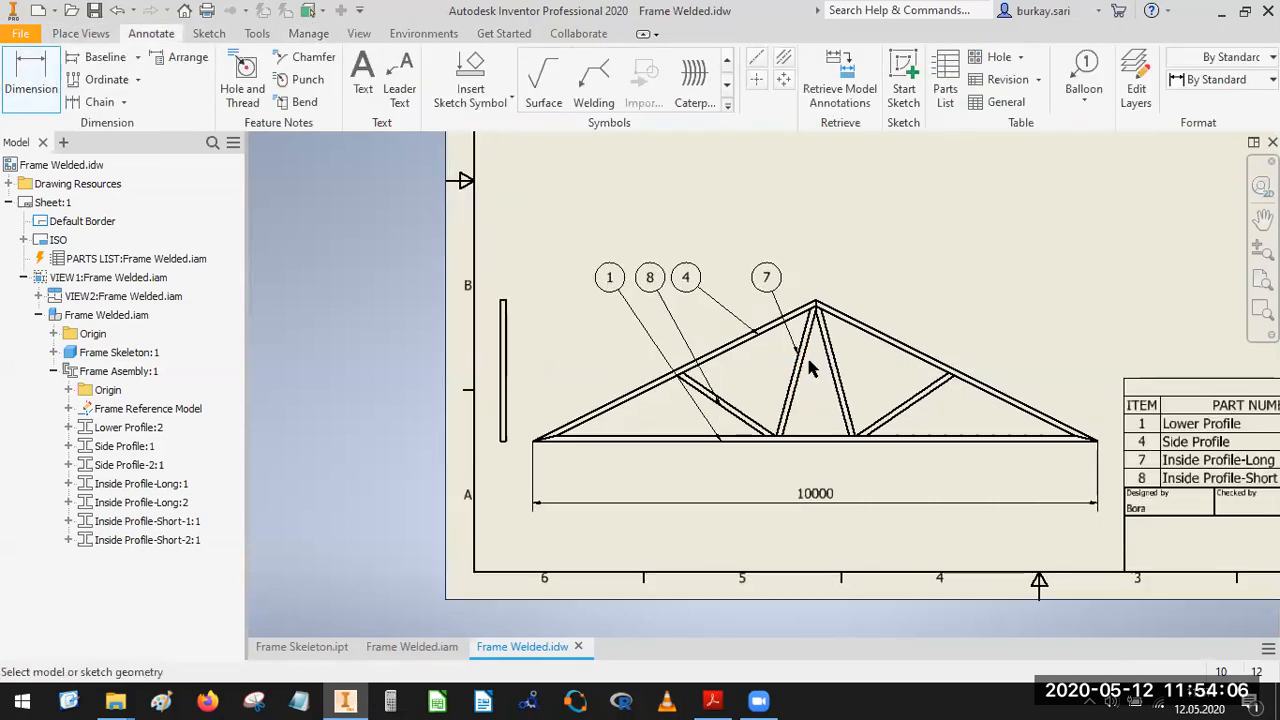
{"action": "left_click", "coordinate": [793, 366]}
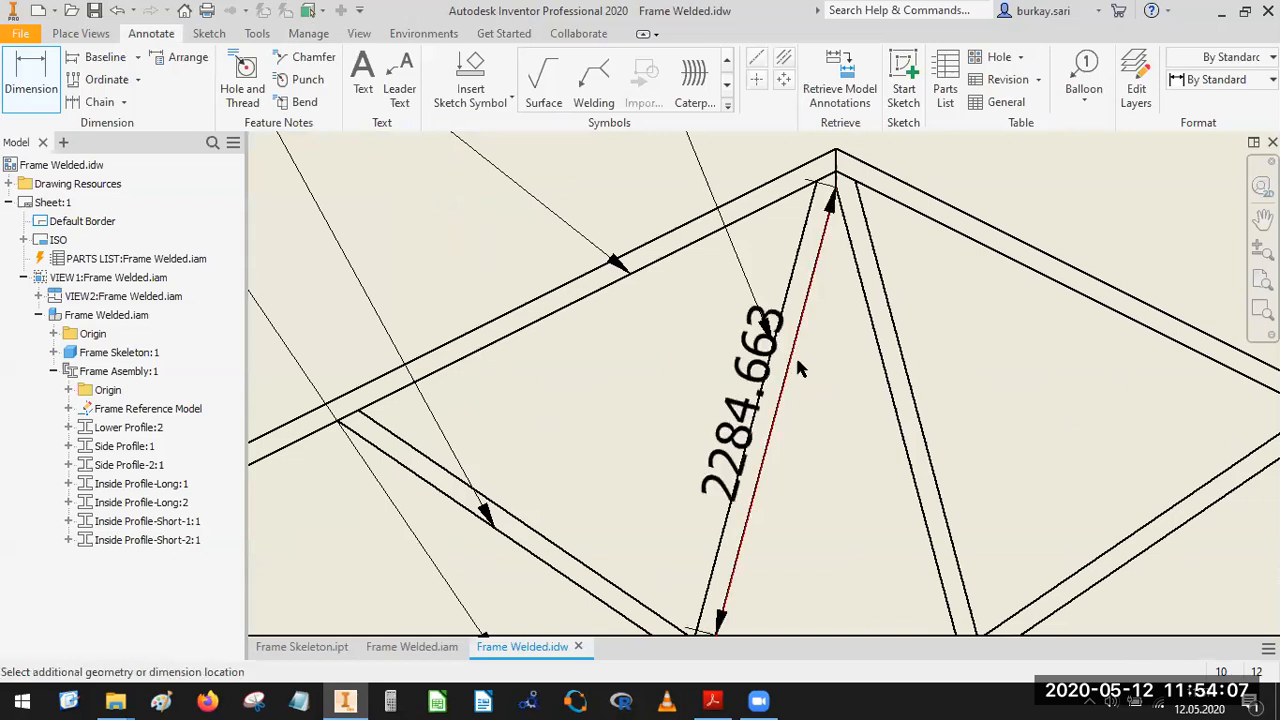
{"action": "left_click", "coordinate": [882, 368]}
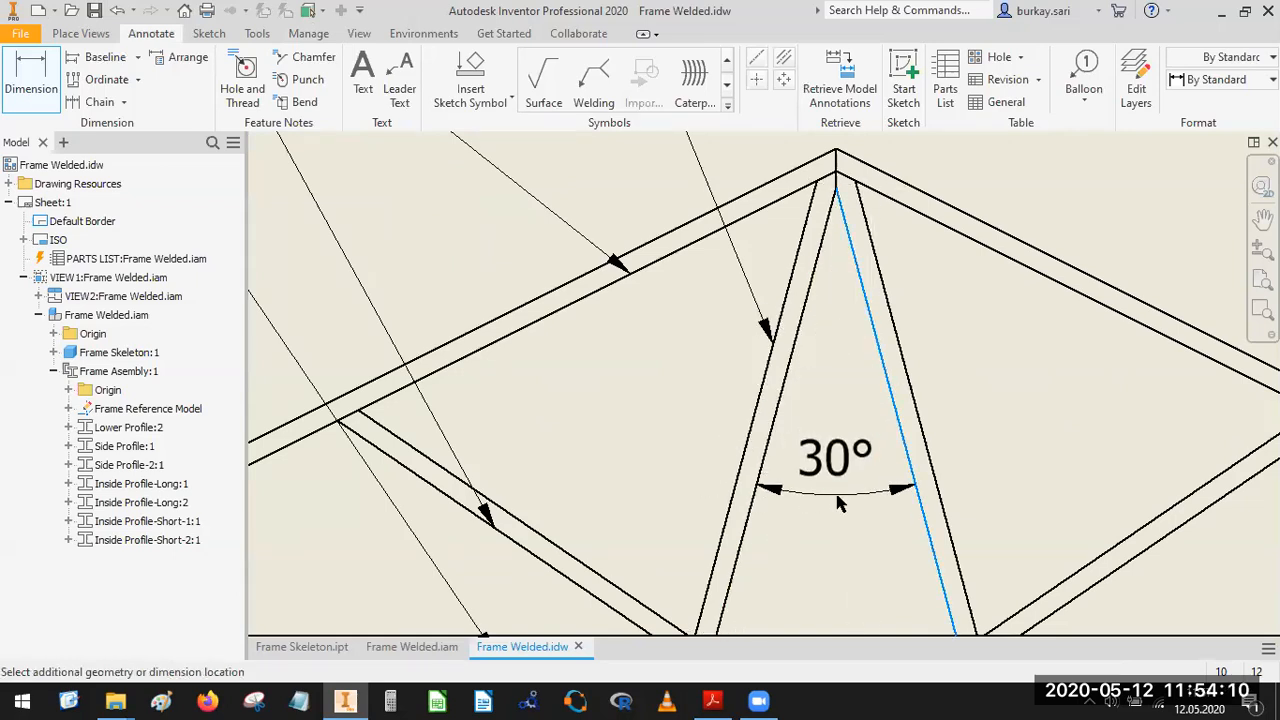
{"action": "left_click", "coordinate": [783, 370]}
{"action": "left_click", "coordinate": [666, 466]}
Dimension the truss height from the peak to the lower profile's bottom edge, placing it beyond the truss's right end.
{"action": "scroll", "coordinate": [785, 290], "scroll_direction": "down", "scroll_amount": 5}
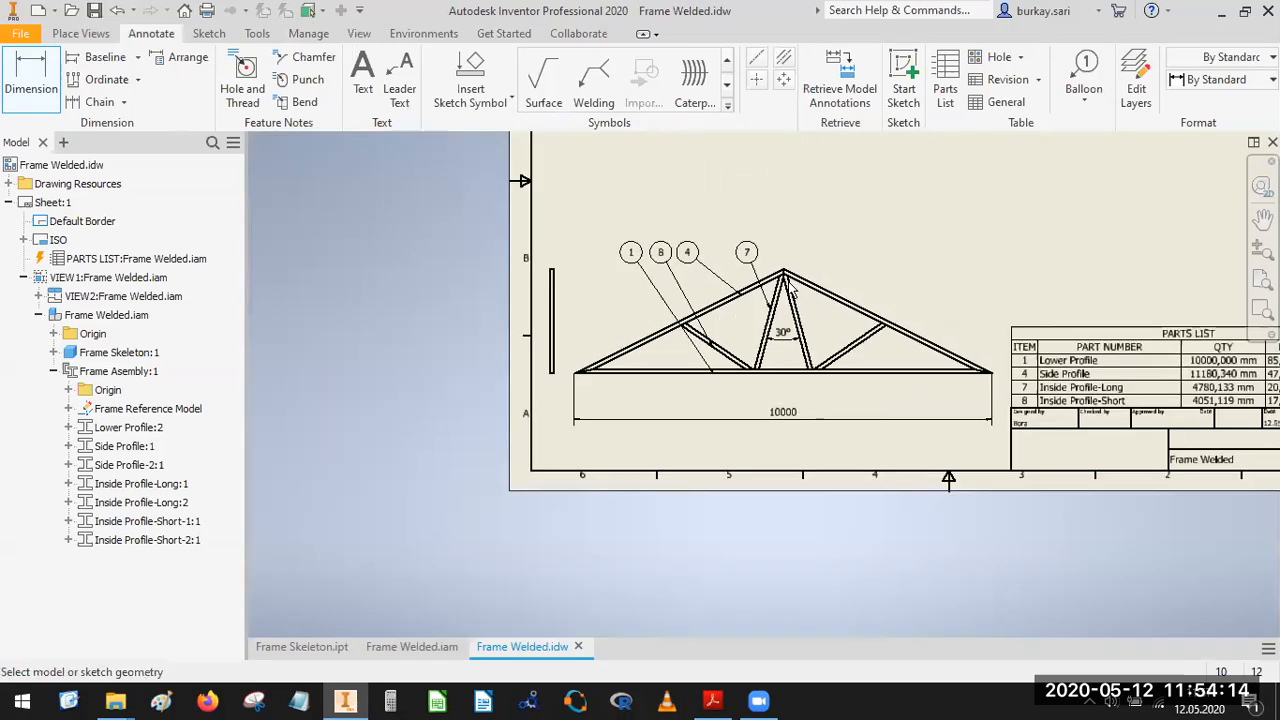
{"action": "left_click", "coordinate": [783, 272]}
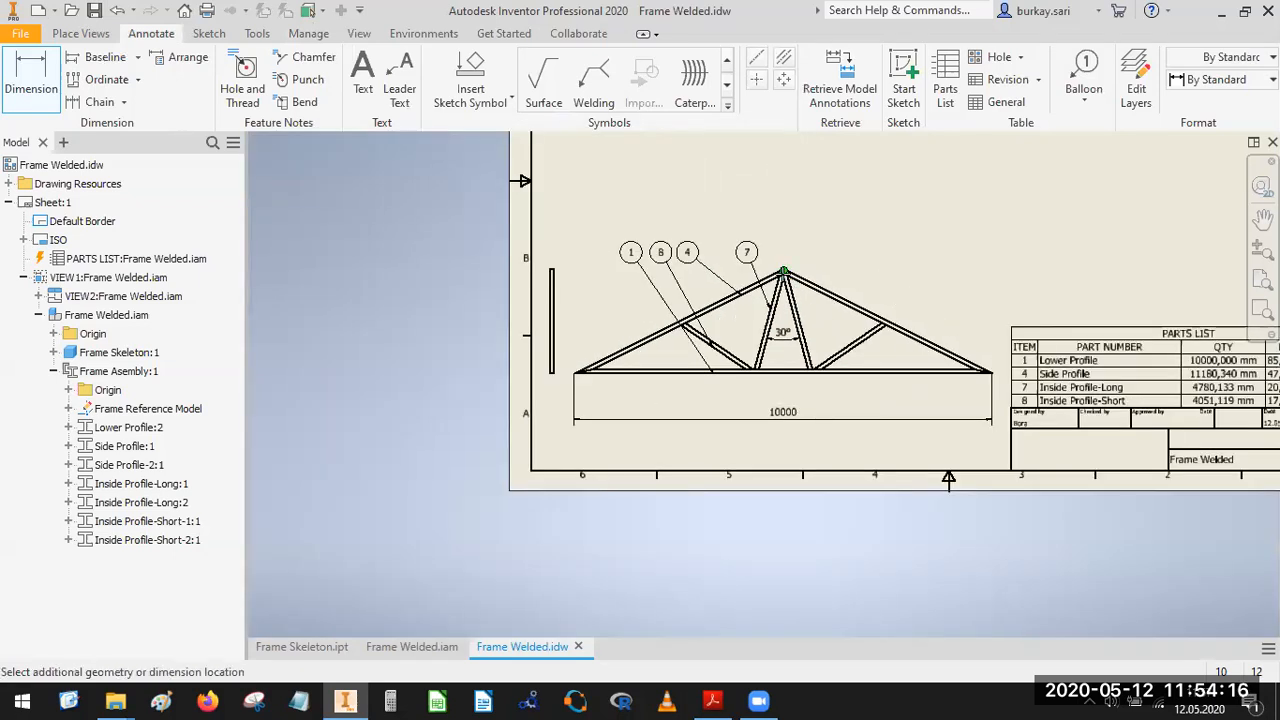
{"action": "scroll", "coordinate": [905, 402], "scroll_direction": "up", "scroll_amount": 3}
{"action": "left_click", "coordinate": [935, 354]}
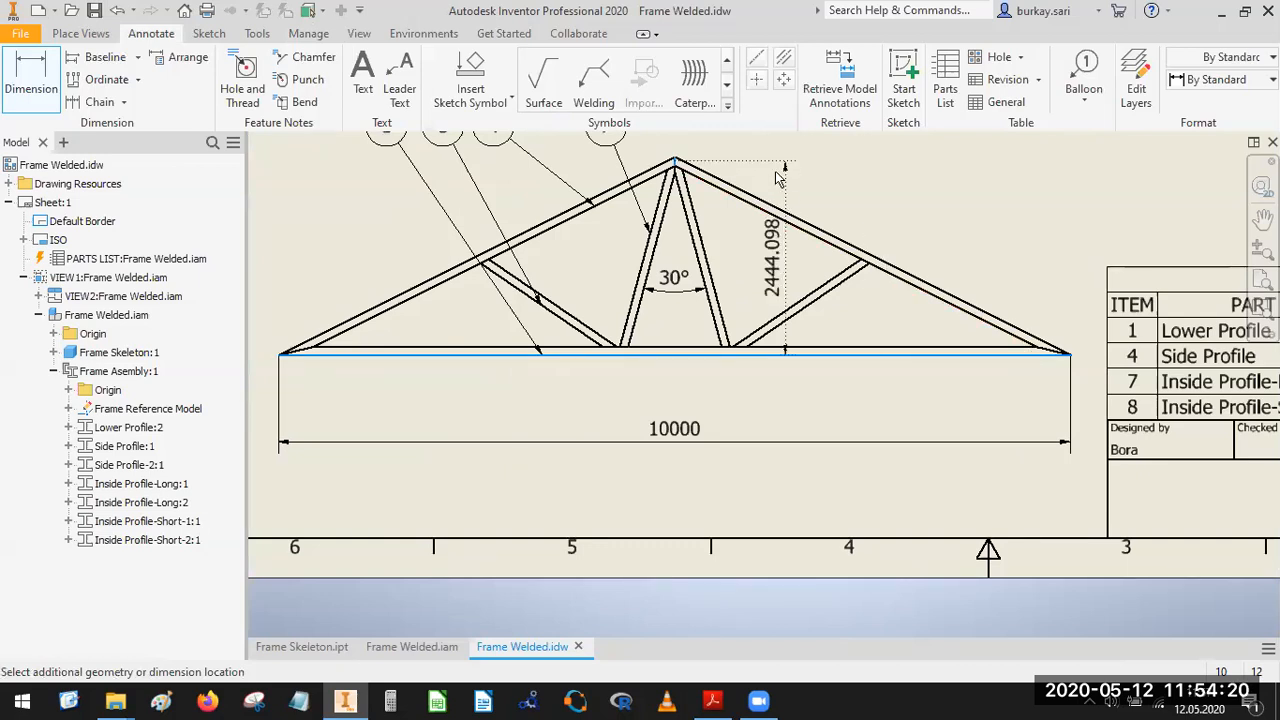
{"action": "left_click", "coordinate": [1074, 255]}
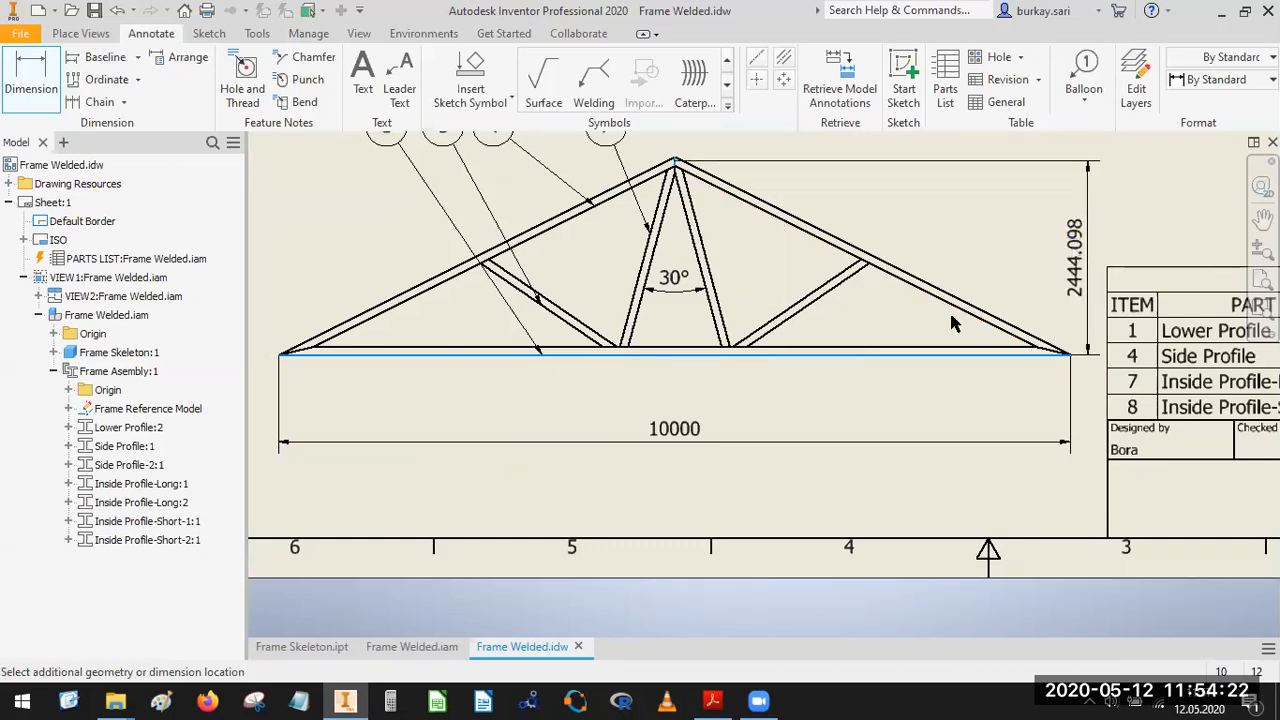
{"action": "left_click", "coordinate": [665, 474]}
{"action": "scroll", "coordinate": [870, 219], "scroll_direction": "down", "scroll_amount": 1}
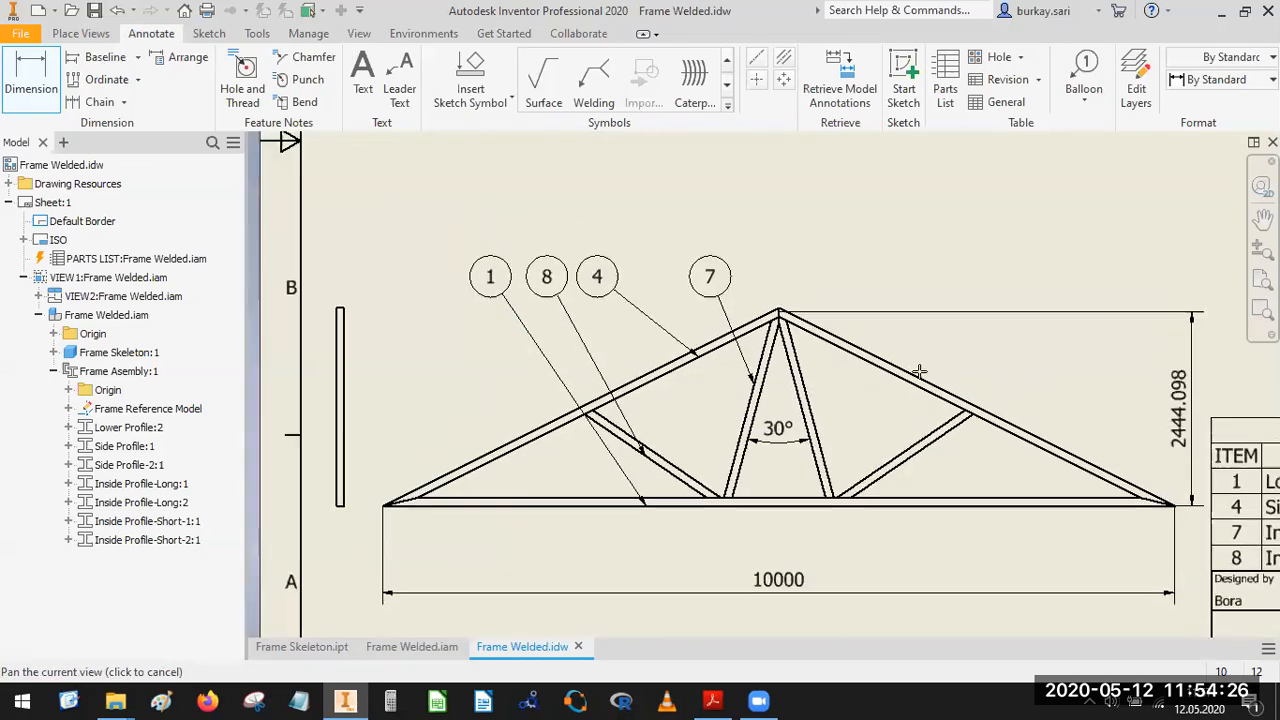
Reattach the height dimension's upper extension line to the outermost apex point of the truss.
{"action": "scroll", "coordinate": [866, 250], "scroll_direction": "up", "scroll_amount": 4}
{"action": "left_click", "coordinate": [826, 229]}
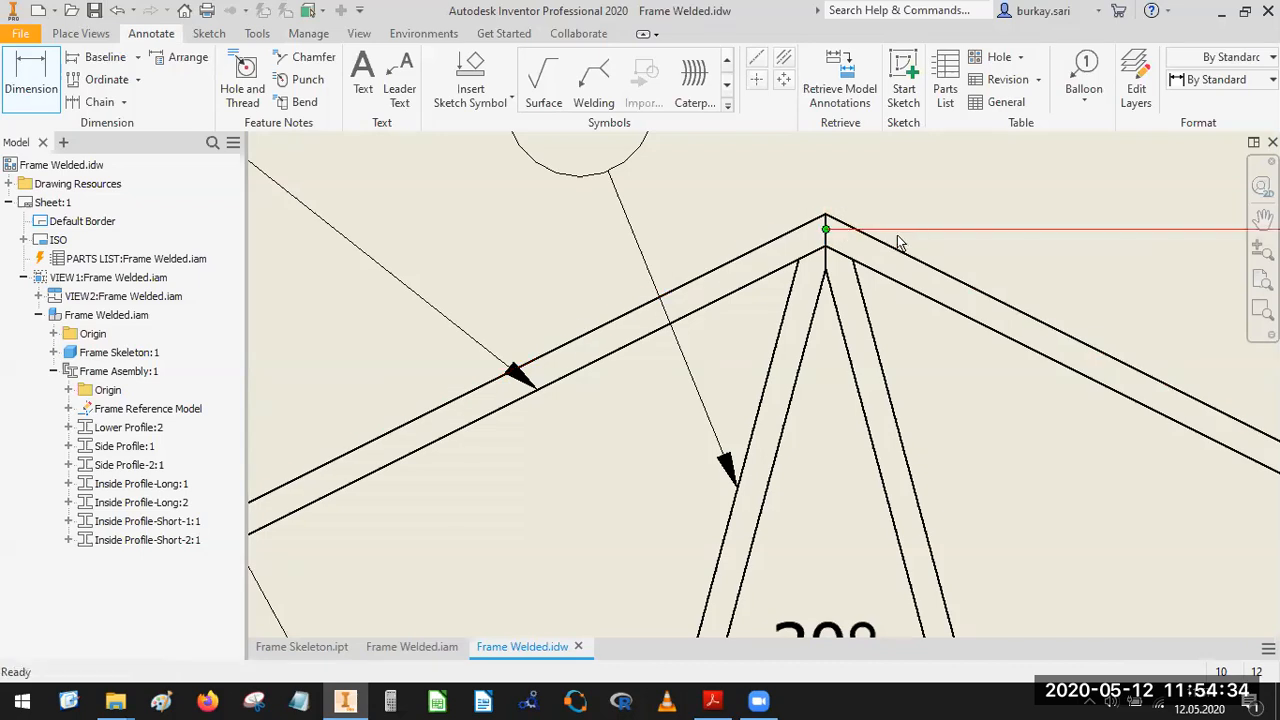
{"action": "key", "text": "Escape"}
{"action": "left_click_drag", "start_coordinate": [827, 230], "coordinate": [827, 215]}
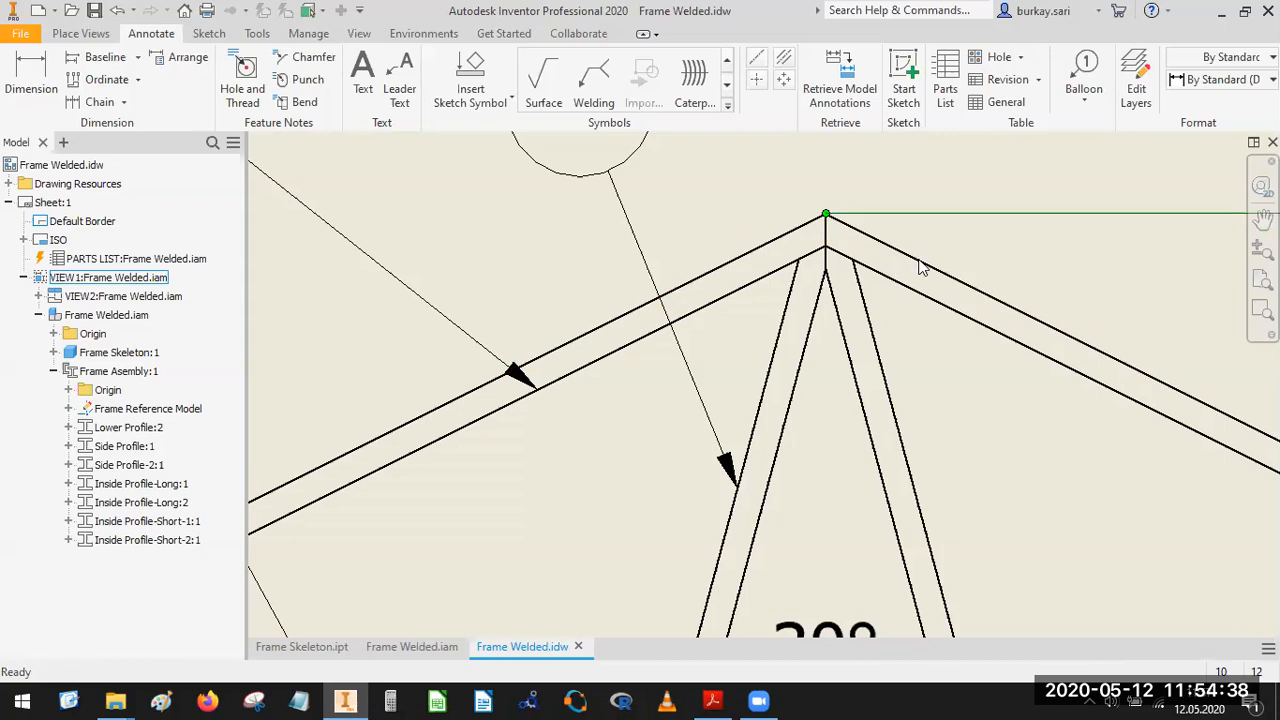
{"action": "scroll", "coordinate": [840, 240], "scroll_direction": "down", "scroll_amount": 6}
{"action": "middle_click_drag", "start_coordinate": [945, 329], "coordinate": [903, 333]}
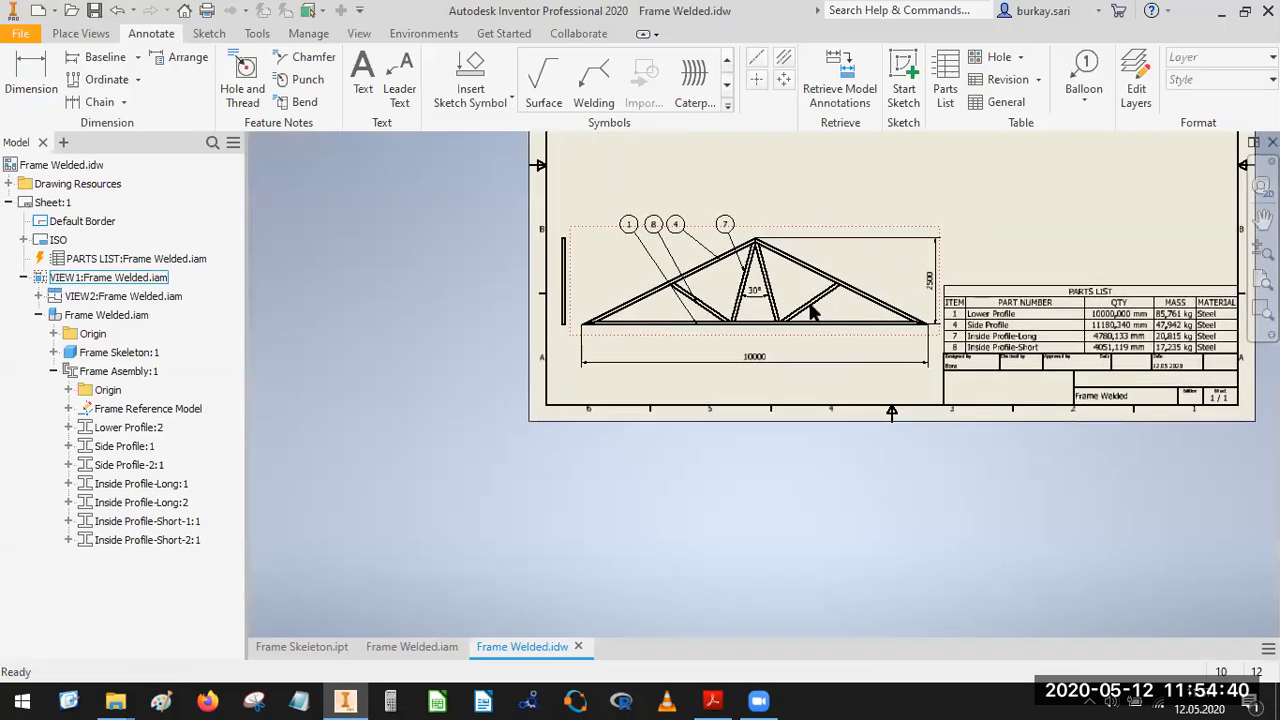
Add a bisector centerline along the left short inside profile, extended to the outer edges of the side and lower profiles.
{"action": "scroll", "coordinate": [903, 338], "scroll_direction": "up", "scroll_amount": 5}
{"action": "key", "text": "Escape"}
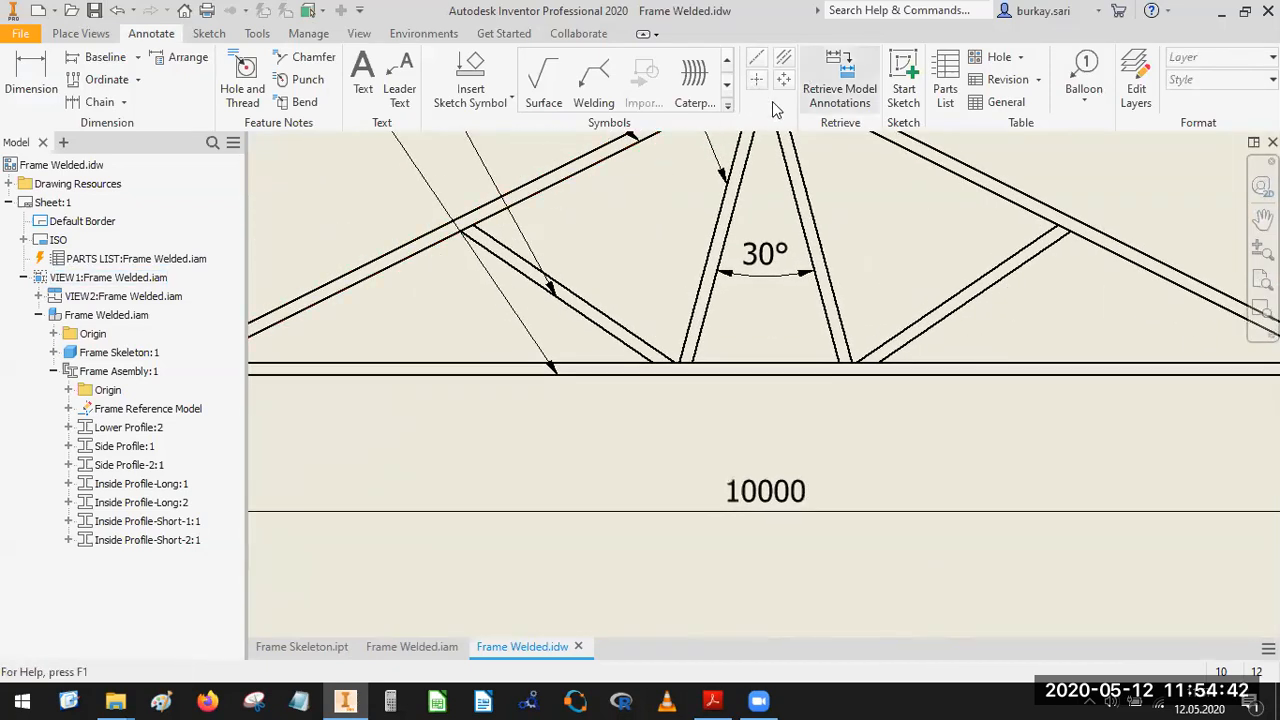
{"action": "left_click", "coordinate": [785, 62]}
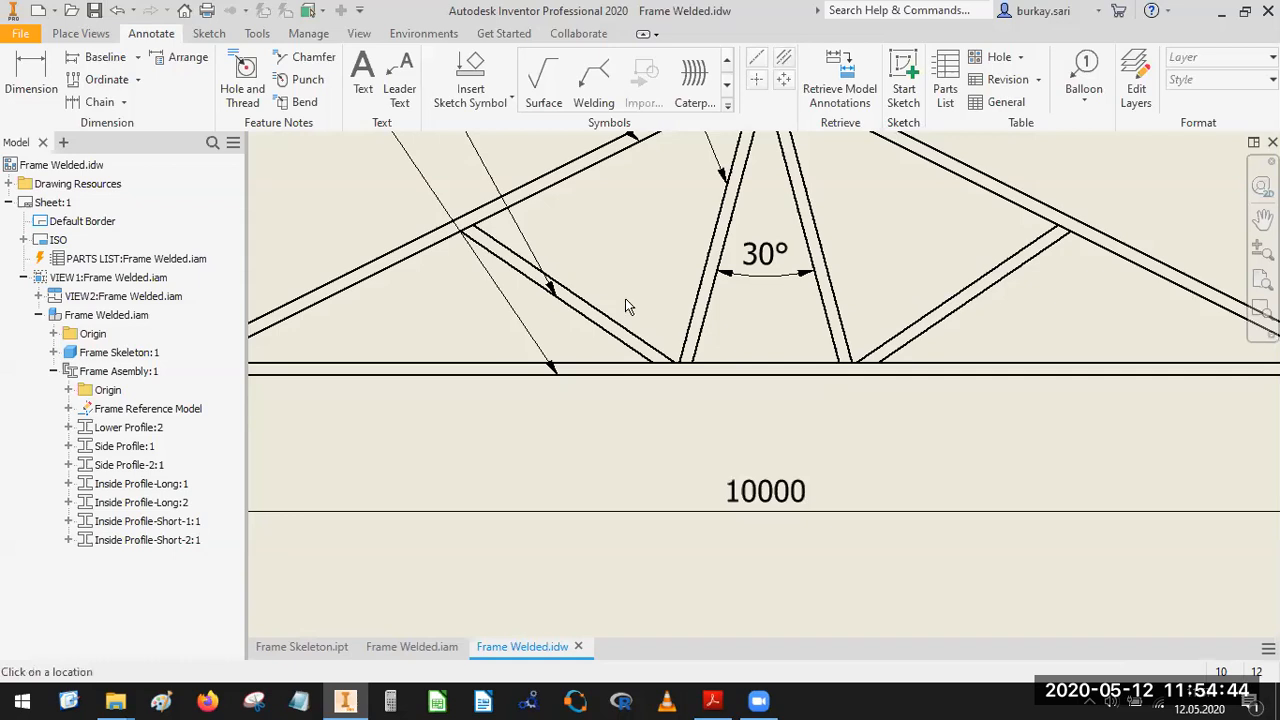
{"action": "left_click", "coordinate": [606, 333]}
{"action": "left_click", "coordinate": [612, 322]}
{"action": "scroll", "coordinate": [665, 365], "scroll_direction": "up", "scroll_amount": 3}
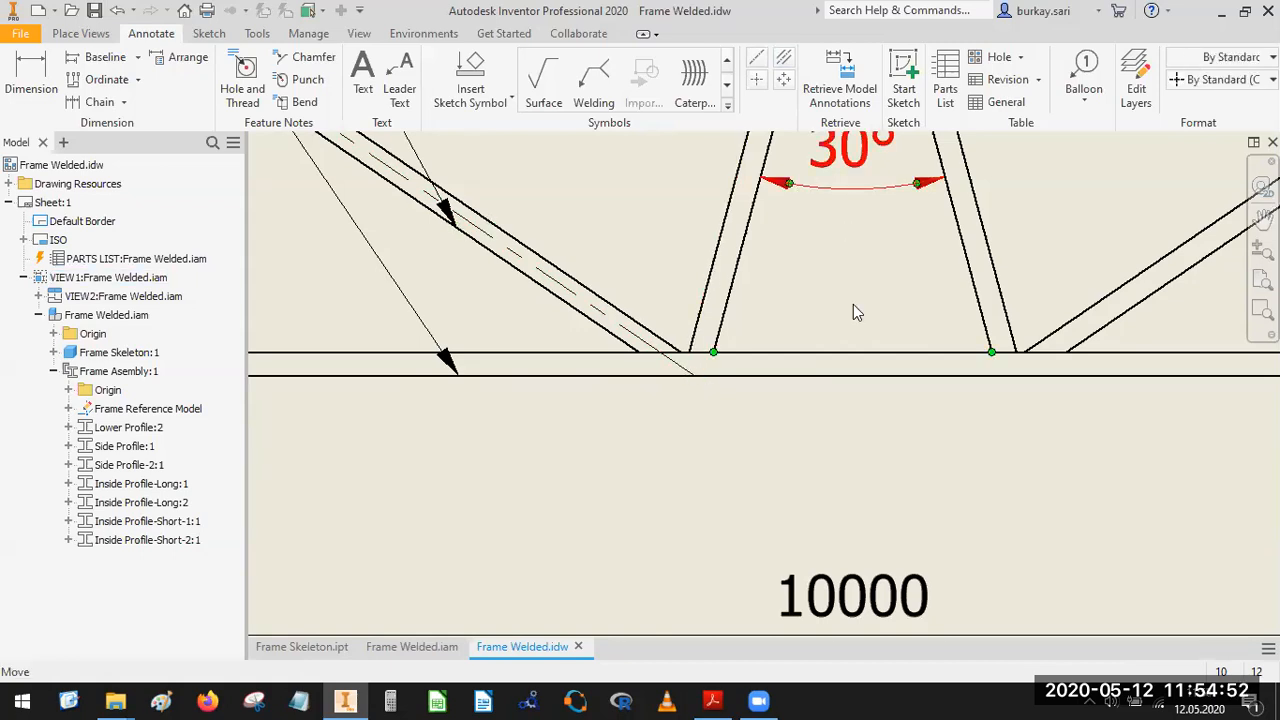
{"action": "scroll", "coordinate": [853, 305], "scroll_direction": "down", "scroll_amount": 3}
{"action": "middle_click_drag", "start_coordinate": [853, 305], "coordinate": [920, 369]}
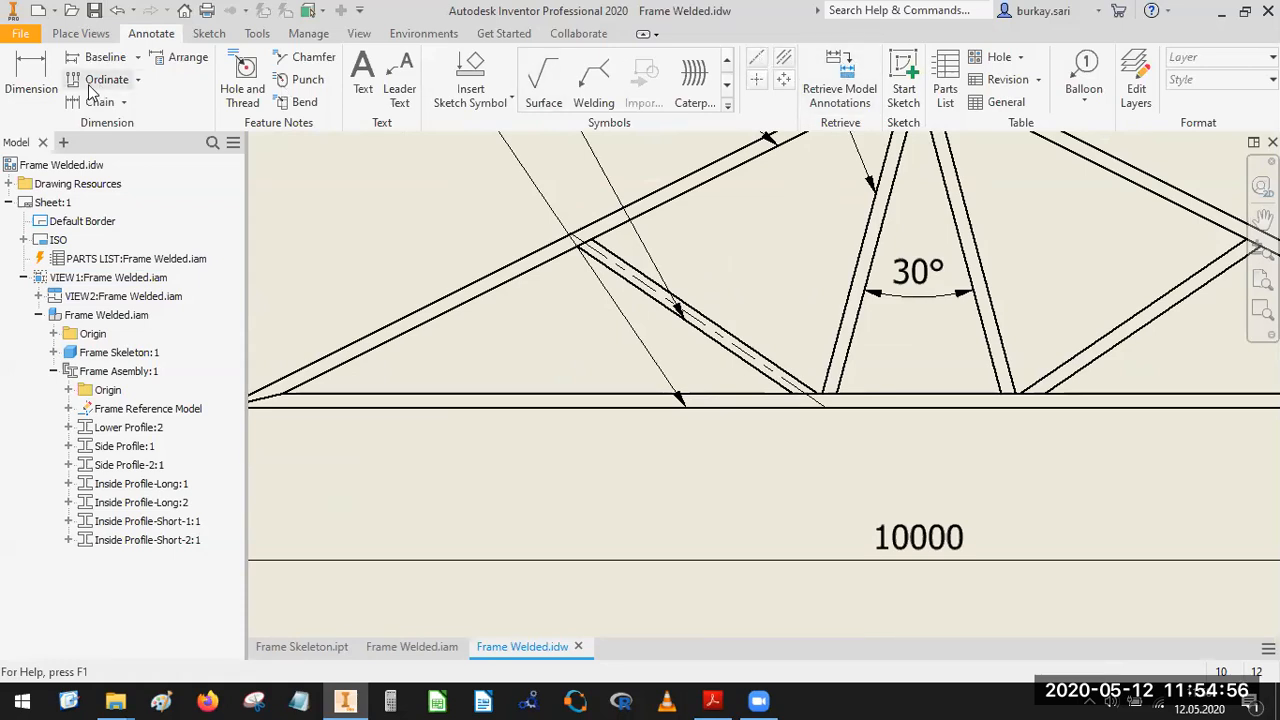
Add a horizontal dimension from the centerline's lower end to the truss's left end, placed between the truss and the overall length dimension.
{"action": "left_click", "coordinate": [32, 78]}
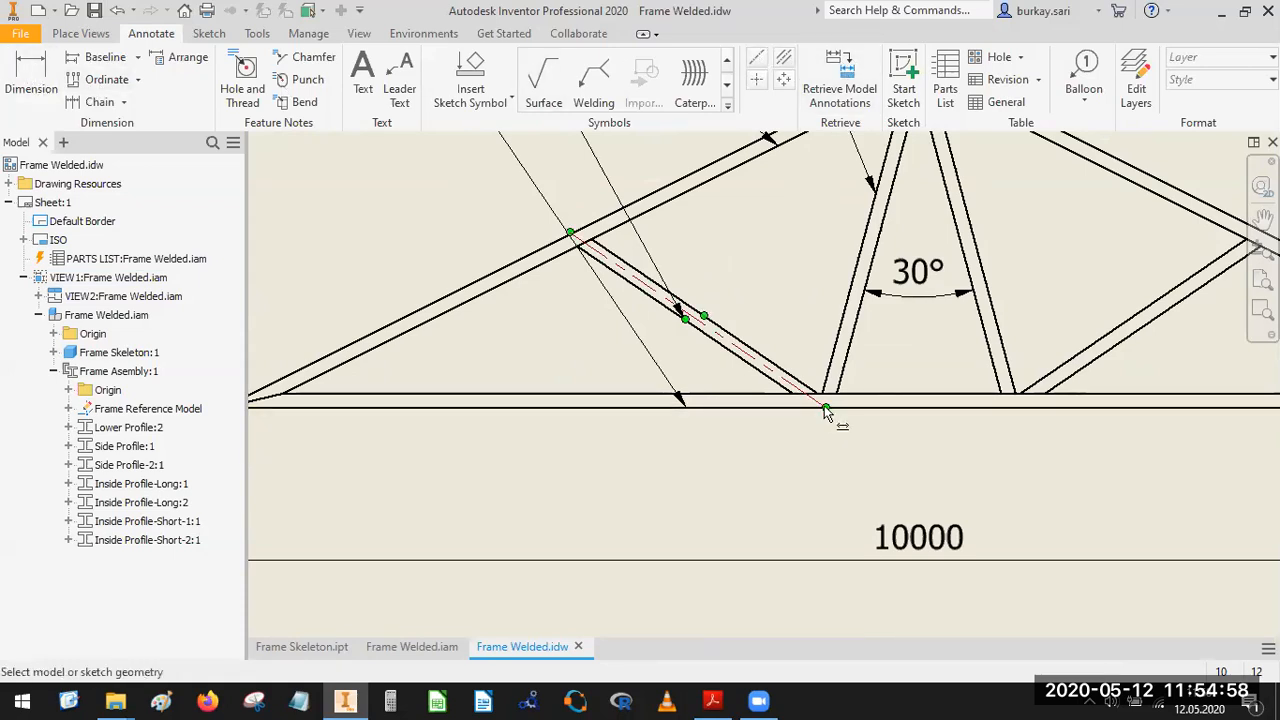
{"action": "left_click", "coordinate": [826, 413]}
{"action": "scroll", "coordinate": [520, 428], "scroll_direction": "down", "scroll_amount": 4}
{"action": "left_click", "coordinate": [521, 411]}
{"action": "scroll", "coordinate": [520, 425], "scroll_direction": "up", "scroll_amount": 4}
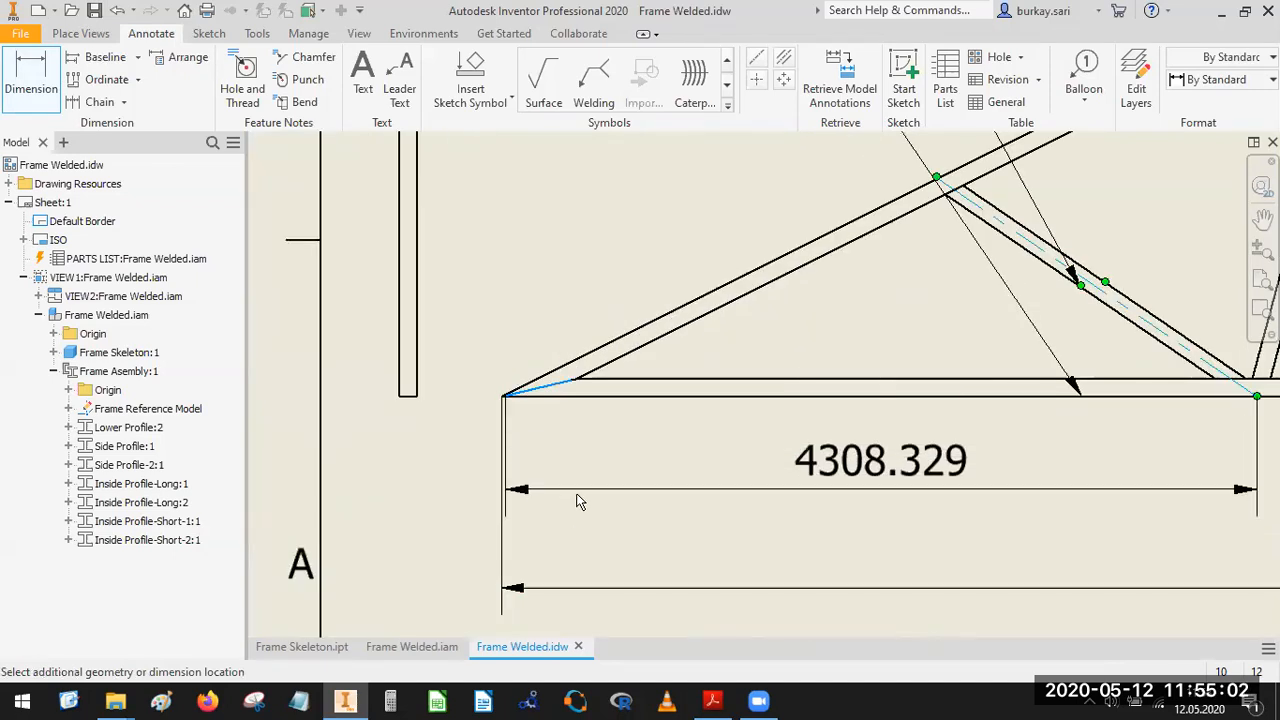
{"action": "left_click", "coordinate": [628, 506]}
{"action": "left_click", "coordinate": [675, 471]}
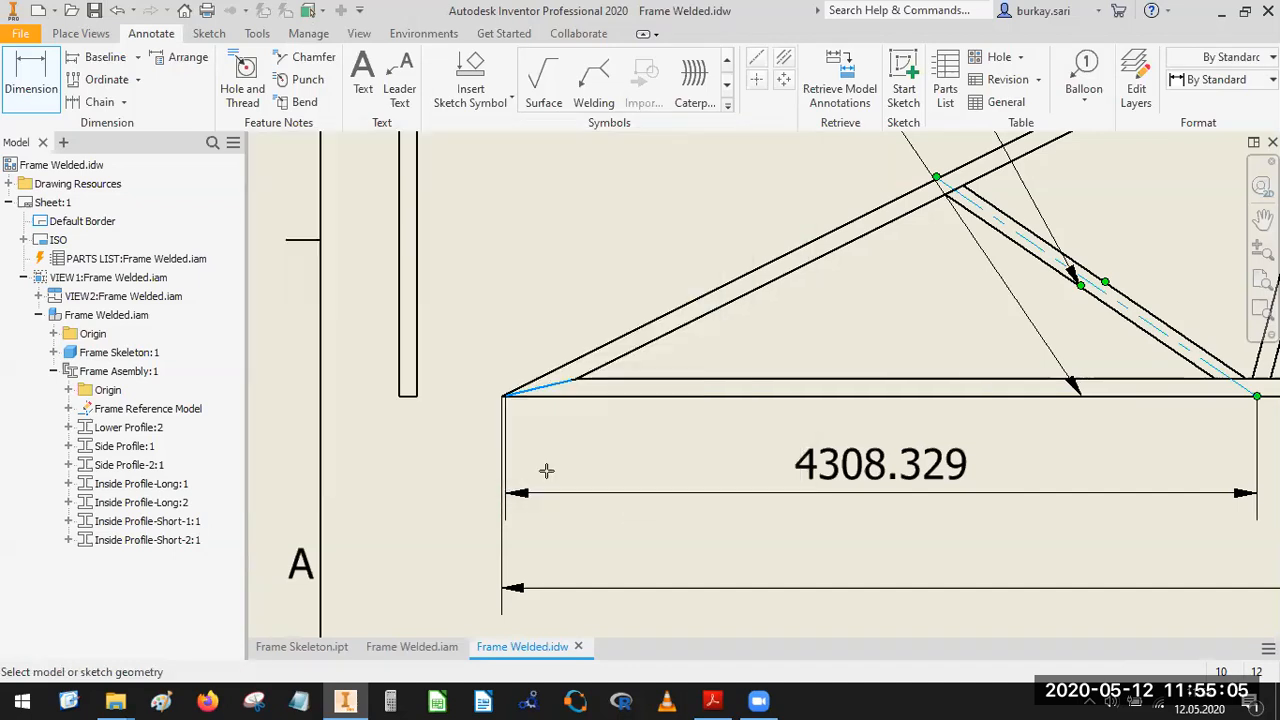
Reattach the new horizontal dimension's left extension line to the outermost left corner of the truss.
{"action": "left_click", "coordinate": [503, 398]}
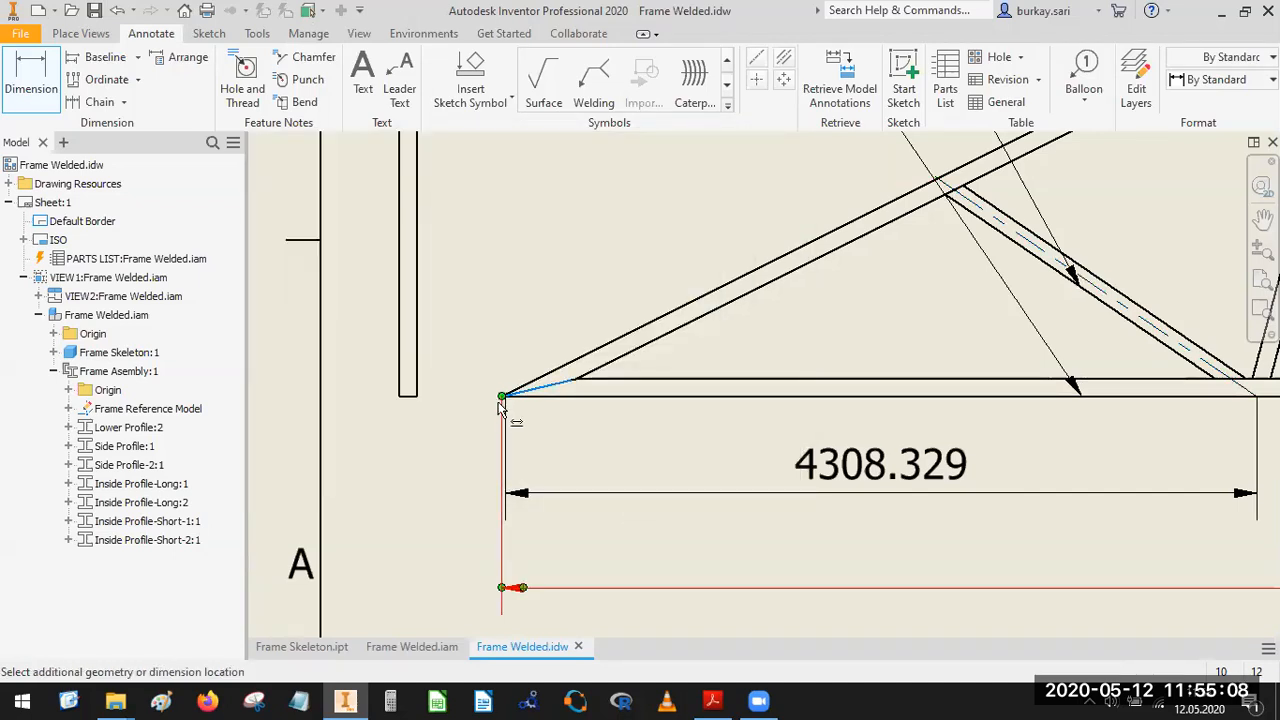
{"action": "scroll", "coordinate": [506, 405], "scroll_direction": "up", "scroll_amount": 3}
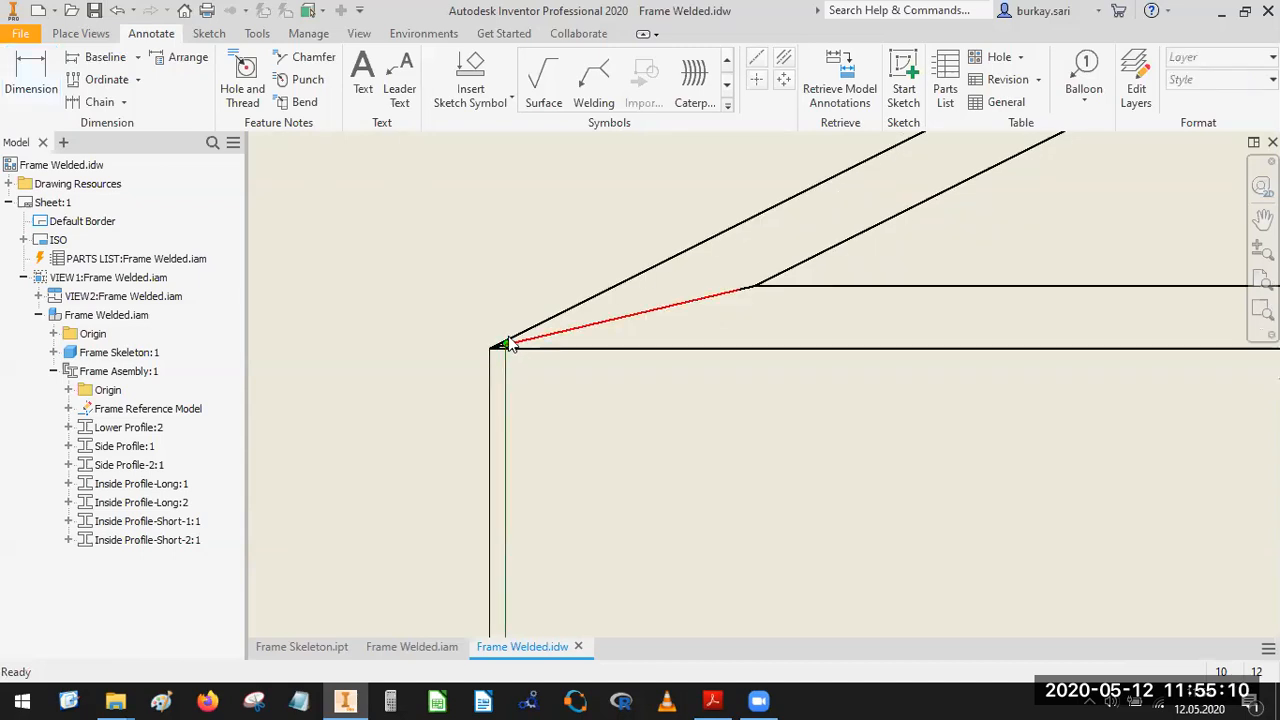
{"action": "left_click_drag", "start_coordinate": [497, 351], "coordinate": [491, 352]}
{"action": "scroll", "coordinate": [585, 409], "scroll_direction": "down", "scroll_amount": 5}
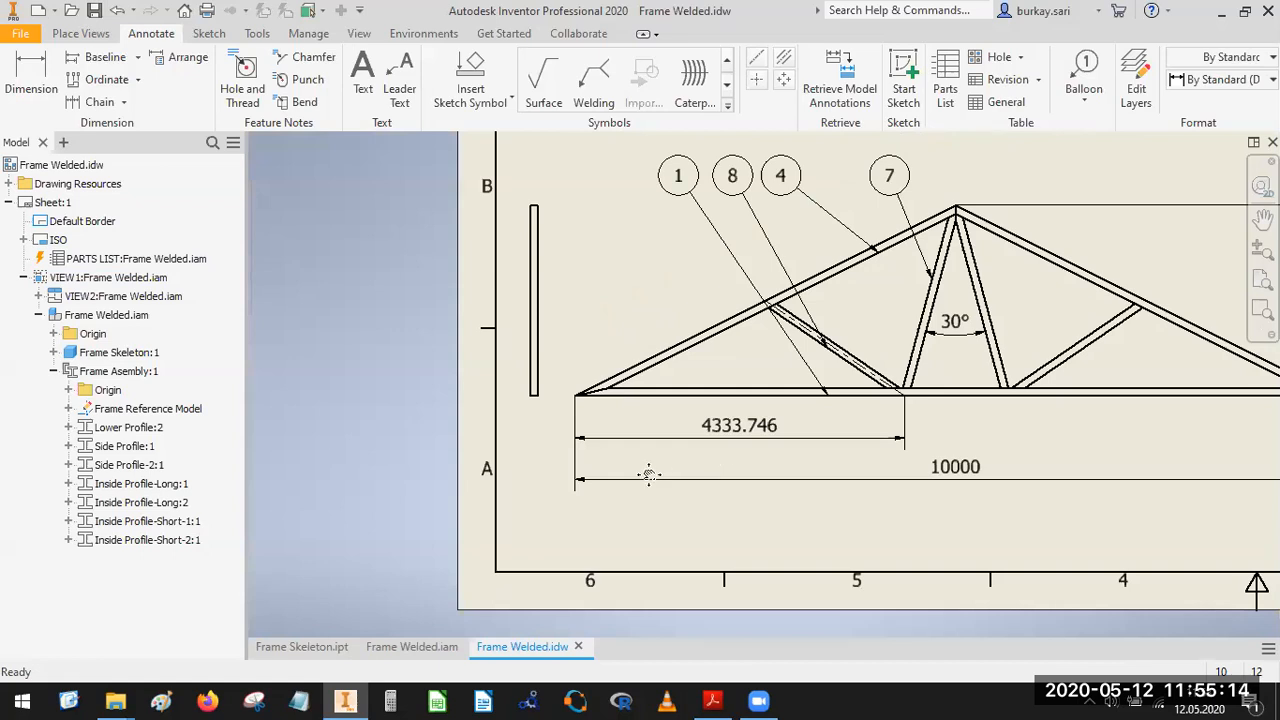
Adjust the centerline's lower endpoint so it lies exactly on the bottom edge of the lower profile.
{"action": "scroll", "coordinate": [838, 420], "scroll_direction": "up", "scroll_amount": 4}
{"action": "scroll", "coordinate": [786, 443], "scroll_direction": "down", "scroll_amount": 1}
{"action": "scroll", "coordinate": [900, 413], "scroll_direction": "up", "scroll_amount": 2}
{"action": "scroll", "coordinate": [899, 407], "scroll_direction": "up", "scroll_amount": 4}
{"action": "scroll", "coordinate": [907, 321], "scroll_direction": "up", "scroll_amount": 1}
{"action": "scroll", "coordinate": [898, 317], "scroll_direction": "down", "scroll_amount": 1}
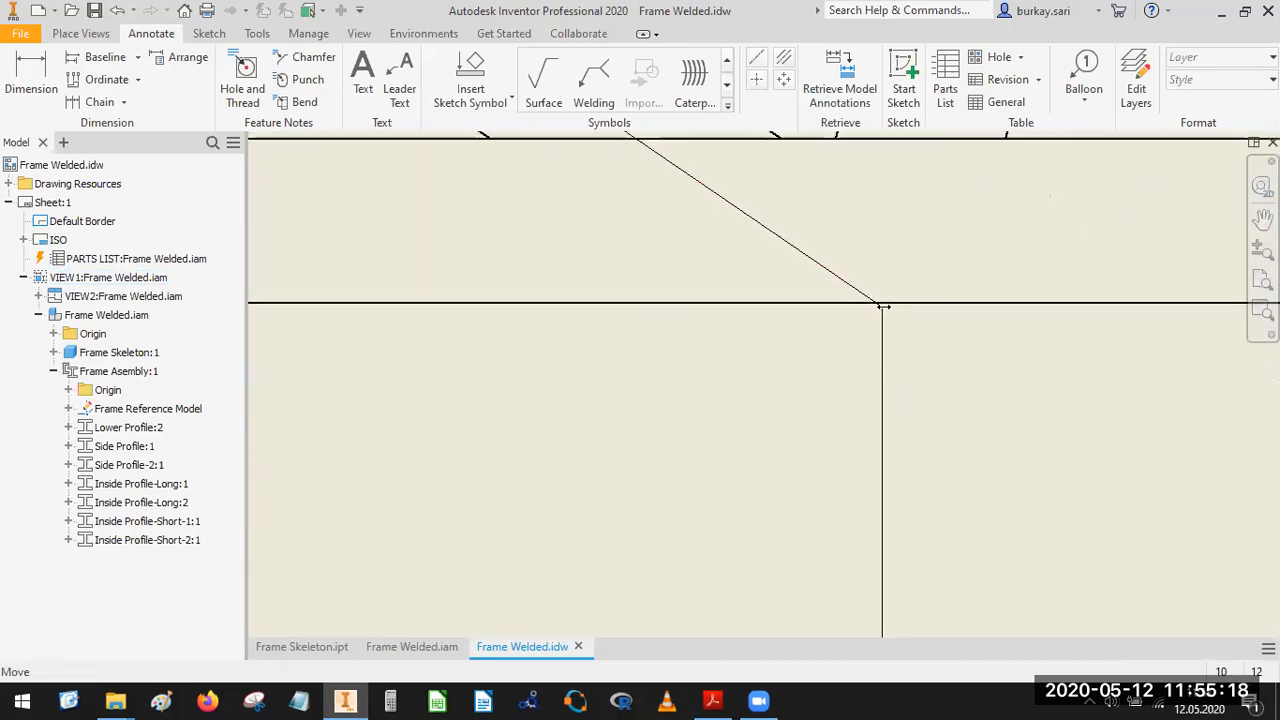
{"action": "scroll", "coordinate": [882, 307], "scroll_direction": "up", "scroll_amount": 3}
{"action": "left_click_drag", "start_coordinate": [883, 298], "coordinate": [840, 270]}
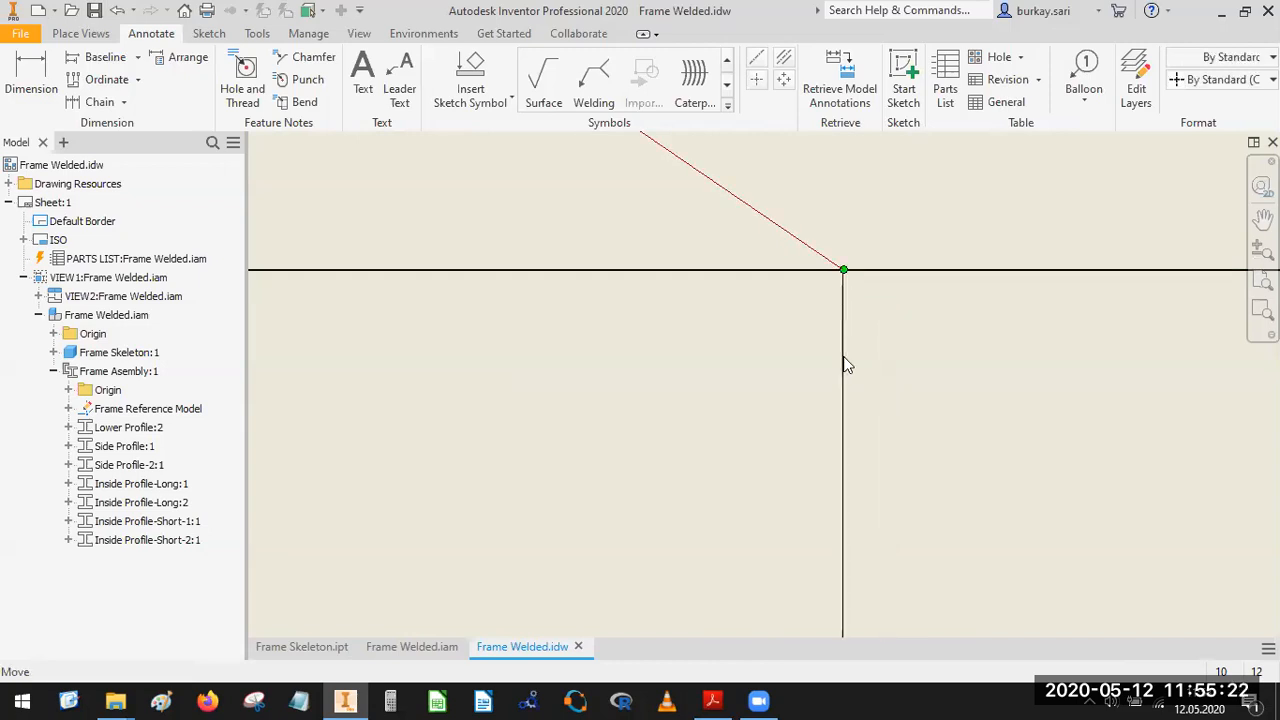
{"action": "scroll", "coordinate": [943, 340], "scroll_direction": "down", "scroll_amount": 3}
{"action": "scroll", "coordinate": [903, 317], "scroll_direction": "down", "scroll_amount": 5}
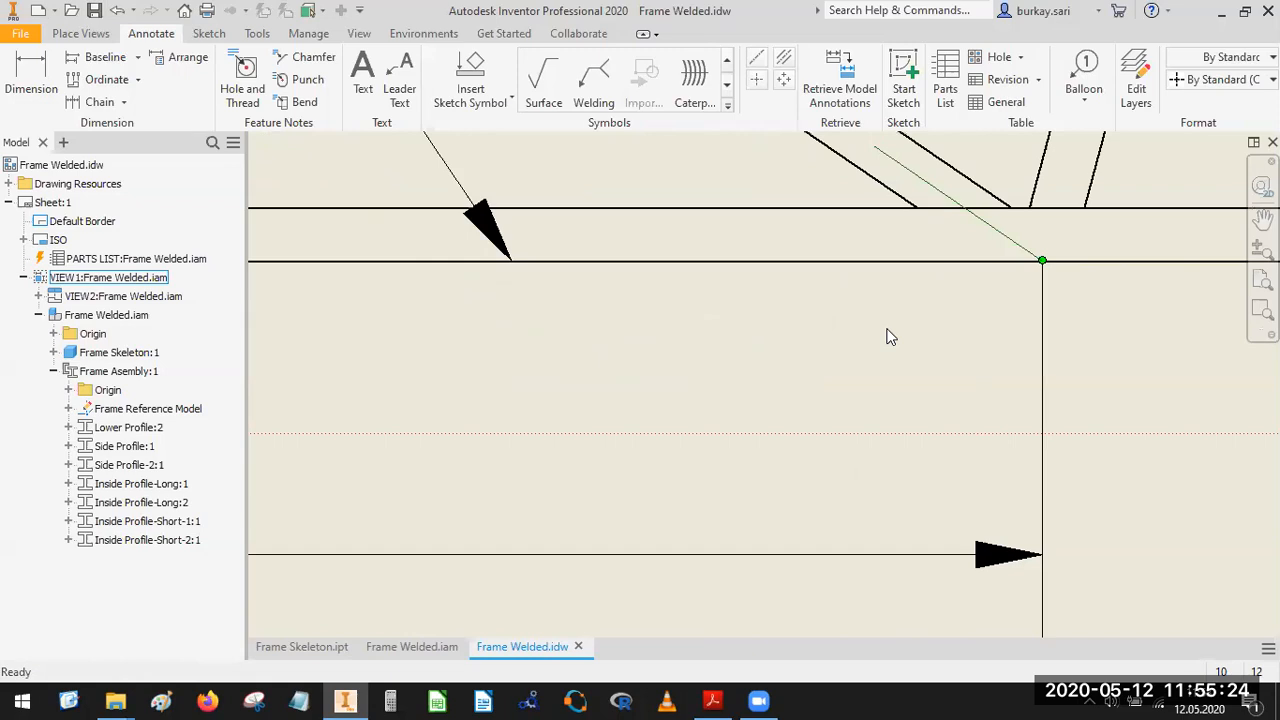
Set the precision of the horizontal dimension to the short profile's centerline end to 0 decimals.
{"action": "right_click", "coordinate": [520, 375]}
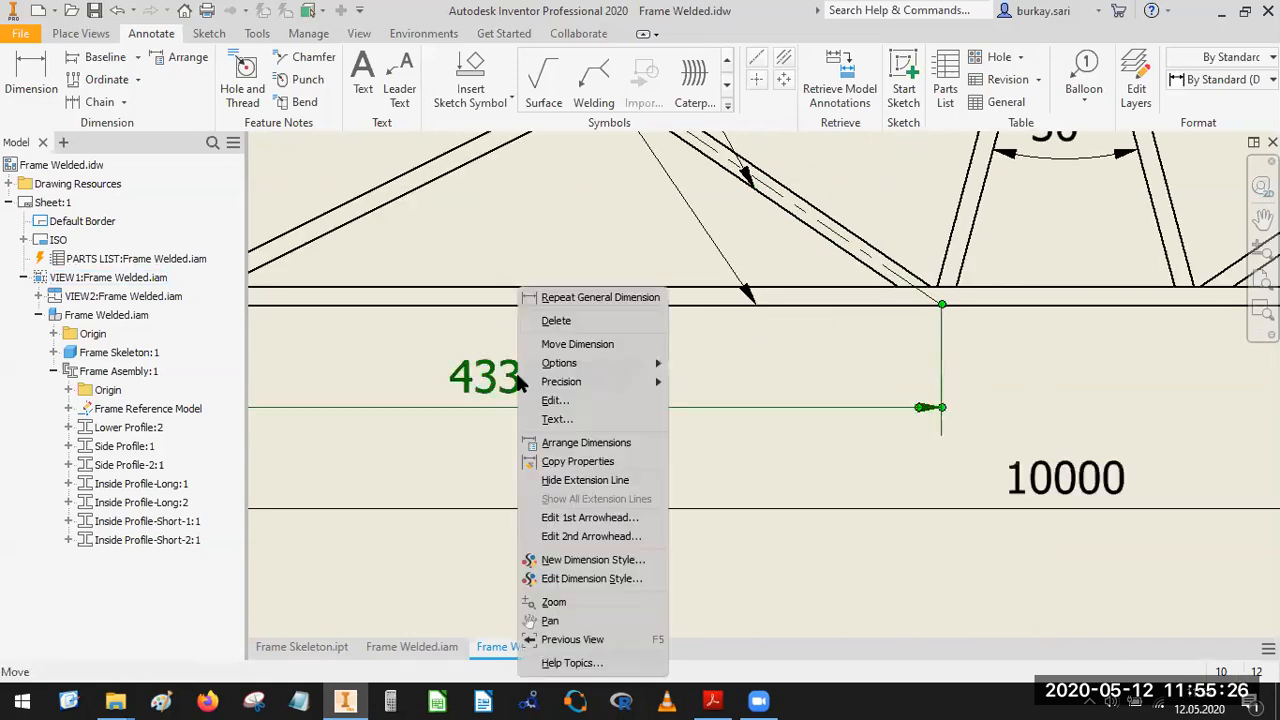
{"action": "mouse_move", "coordinate": [624, 388]}
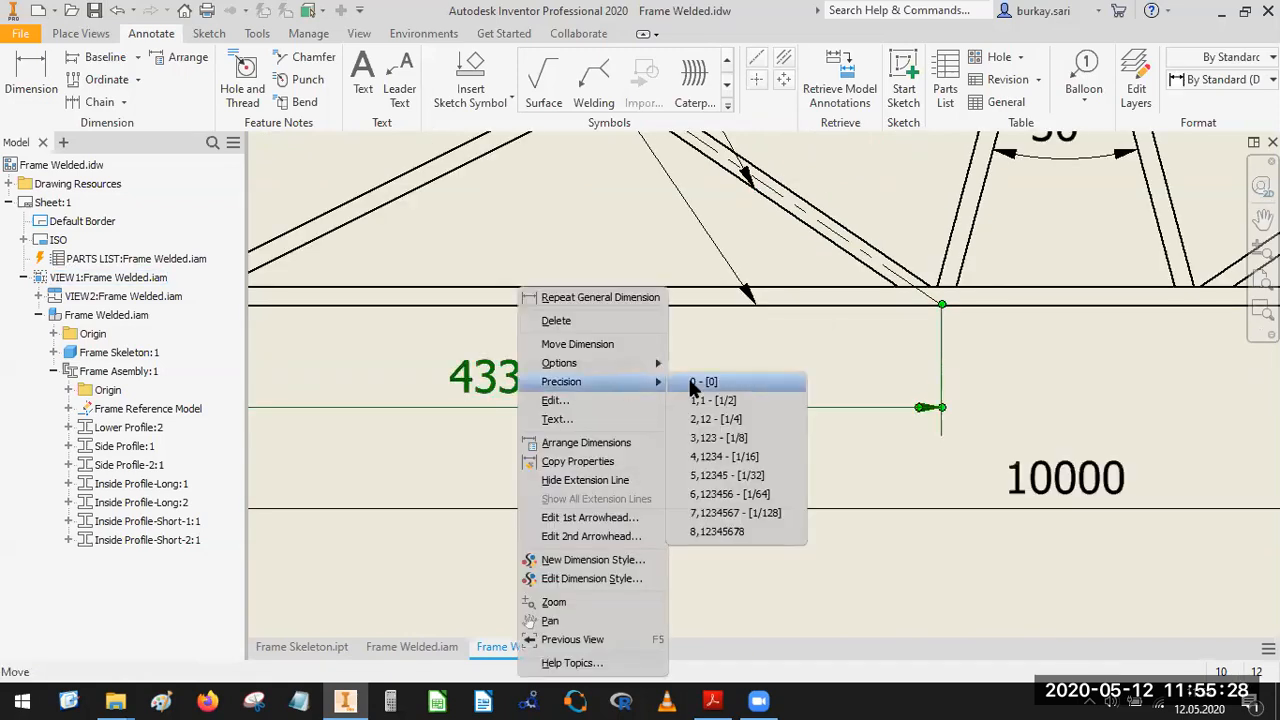
{"action": "left_click", "coordinate": [696, 382]}
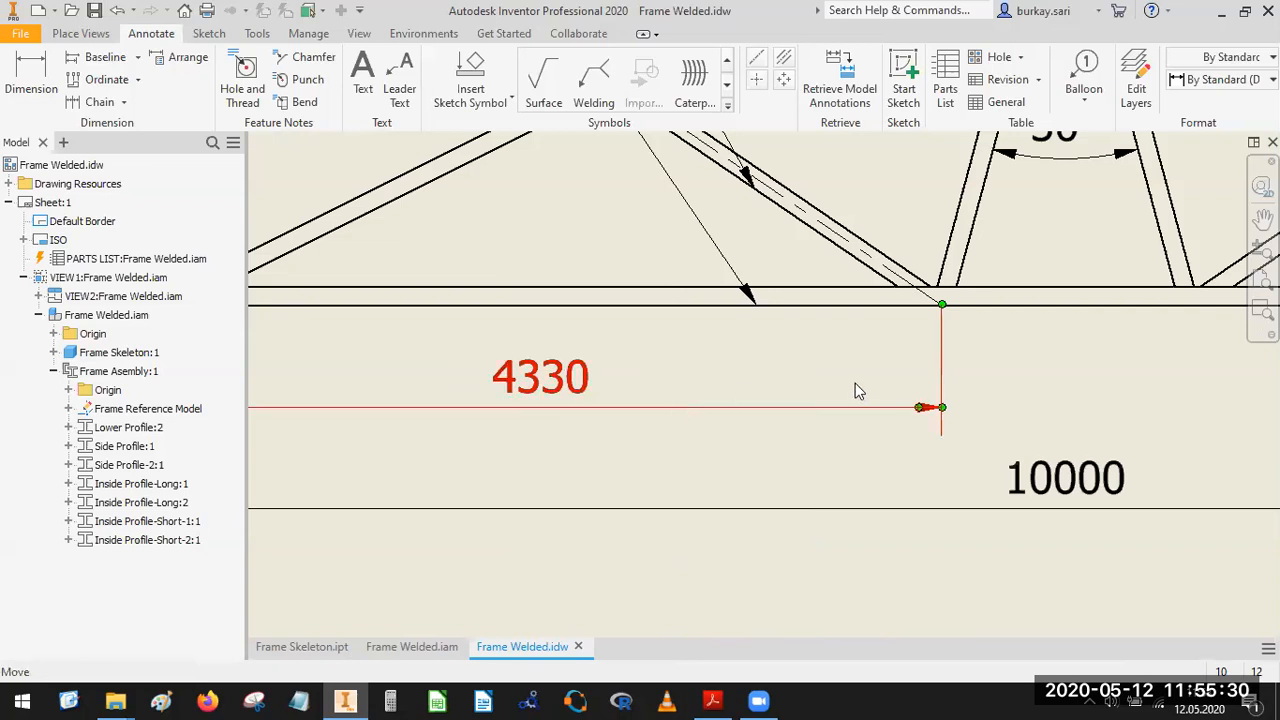
{"action": "scroll", "coordinate": [640, 410], "scroll_direction": "up", "scroll_amount": 3}
{"action": "key", "text": "F2"}
{"action": "middle_click_drag", "start_coordinate": [660, 441], "coordinate": [610, 524]}
{"action": "scroll", "coordinate": [831, 431], "scroll_direction": "up", "scroll_amount": 1}
{"action": "mouse_move", "coordinate": [761, 560]}
{"action": "middle_mouse_down"}
{"action": "mouse_move", "coordinate": [660, 537]}
{"action": "mouse_move", "coordinate": [516, 603]}
{"action": "middle_mouse_up"}
{"action": "scroll", "coordinate": [737, 463], "scroll_direction": "down", "scroll_amount": 6}
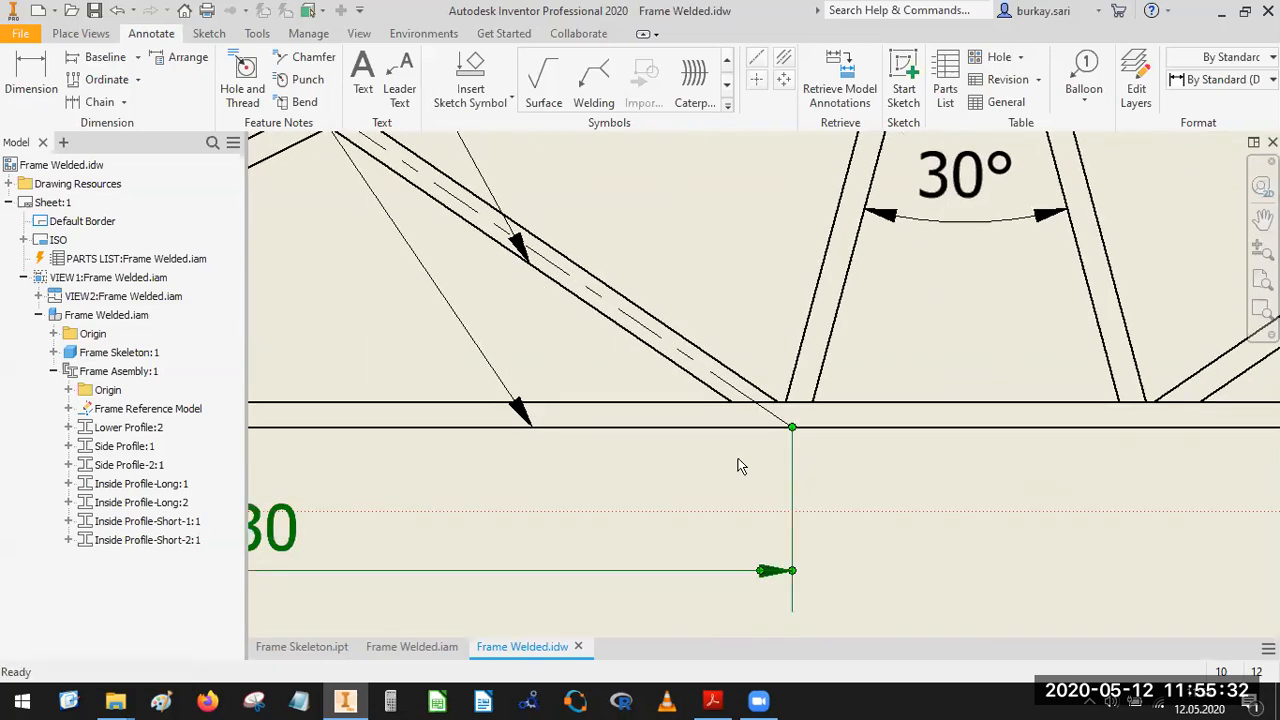
{"action": "middle_click_drag", "start_coordinate": [722, 497], "coordinate": [635, 549]}
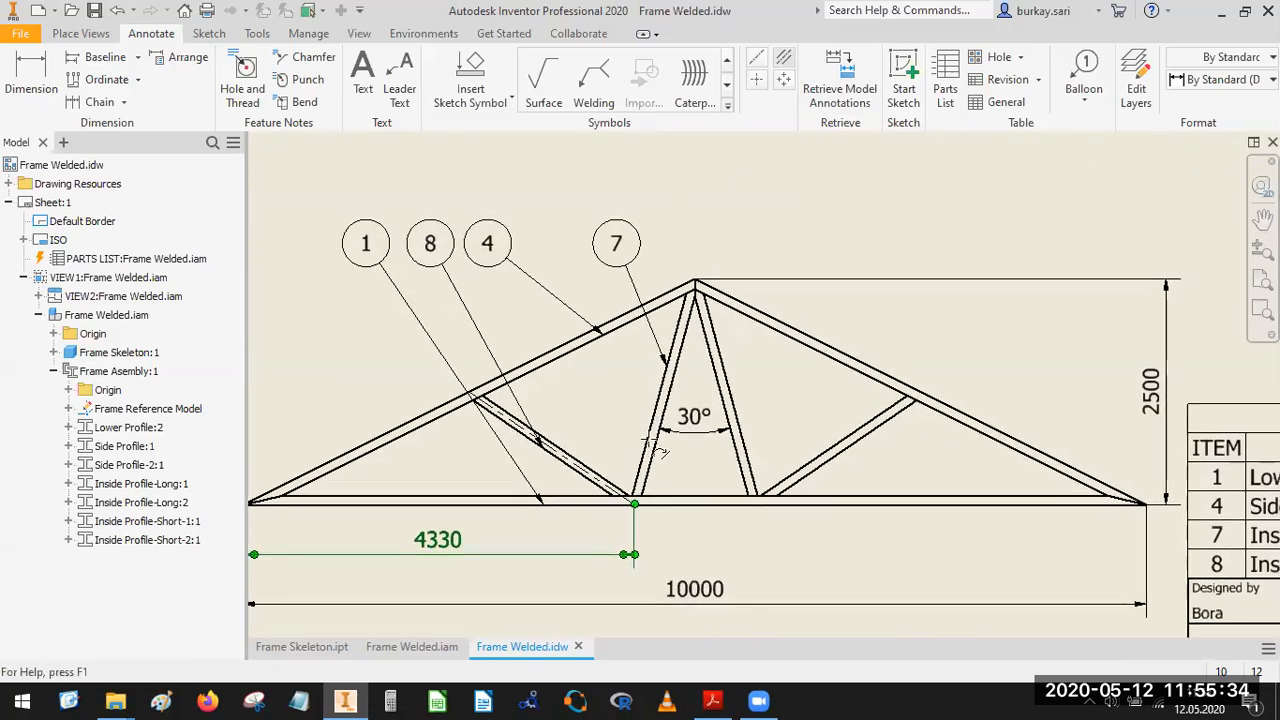
Add centerline bisectors to both long inside profiles and to the right short inside profile.
{"action": "scroll", "coordinate": [669, 423], "scroll_direction": "up", "scroll_amount": 3}
{"action": "left_click", "coordinate": [667, 375]}
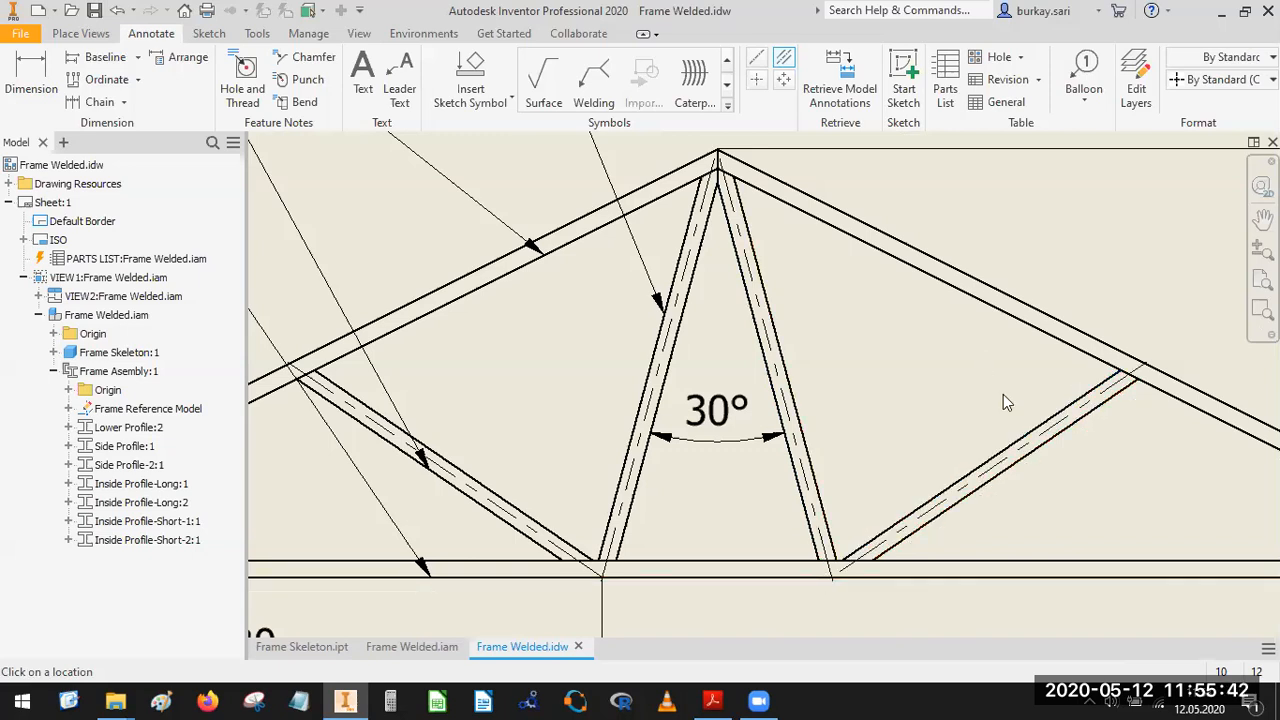
{"action": "scroll", "coordinate": [962, 378], "scroll_direction": "down", "scroll_amount": 3}
{"action": "middle_click_drag", "start_coordinate": [962, 378], "coordinate": [919, 362]}
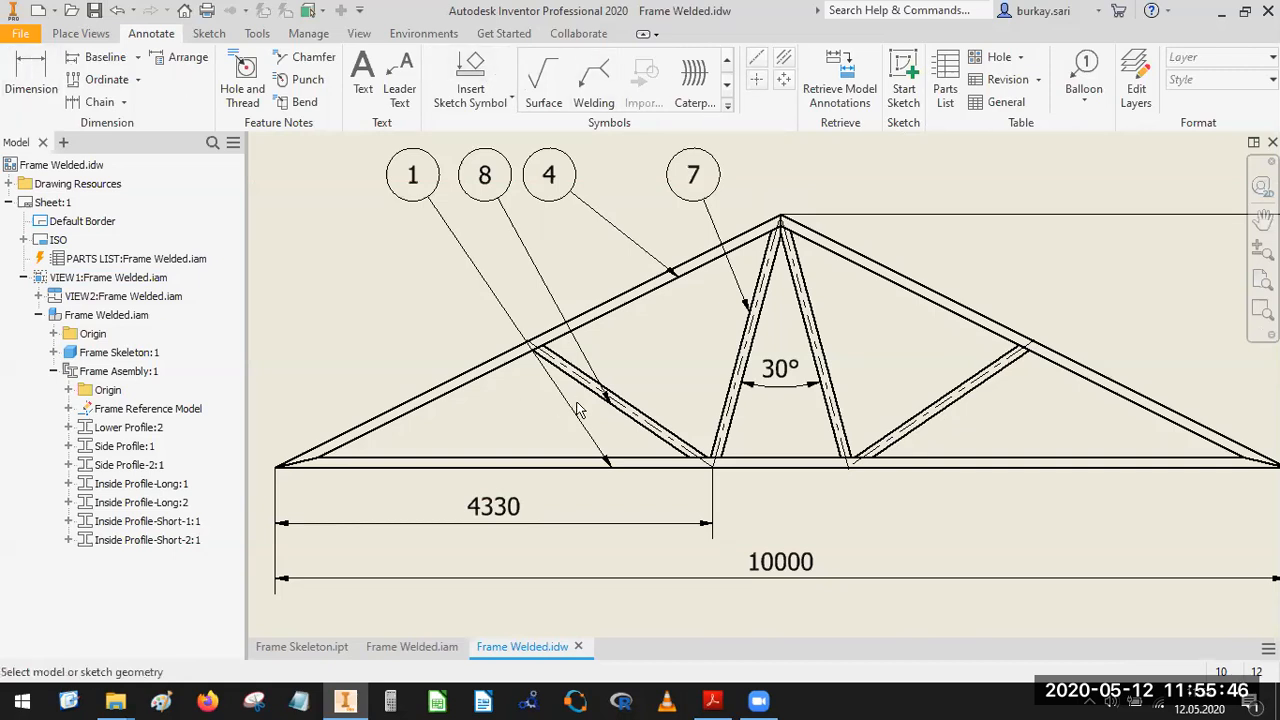
Add an aligned length dimension to the upper edge of the left short inside profile, placed just above it.
{"action": "scroll", "coordinate": [580, 403], "scroll_direction": "up", "scroll_amount": 3}
{"action": "scroll", "coordinate": [610, 392], "scroll_direction": "up", "scroll_amount": 2}
{"action": "key", "text": "d"}
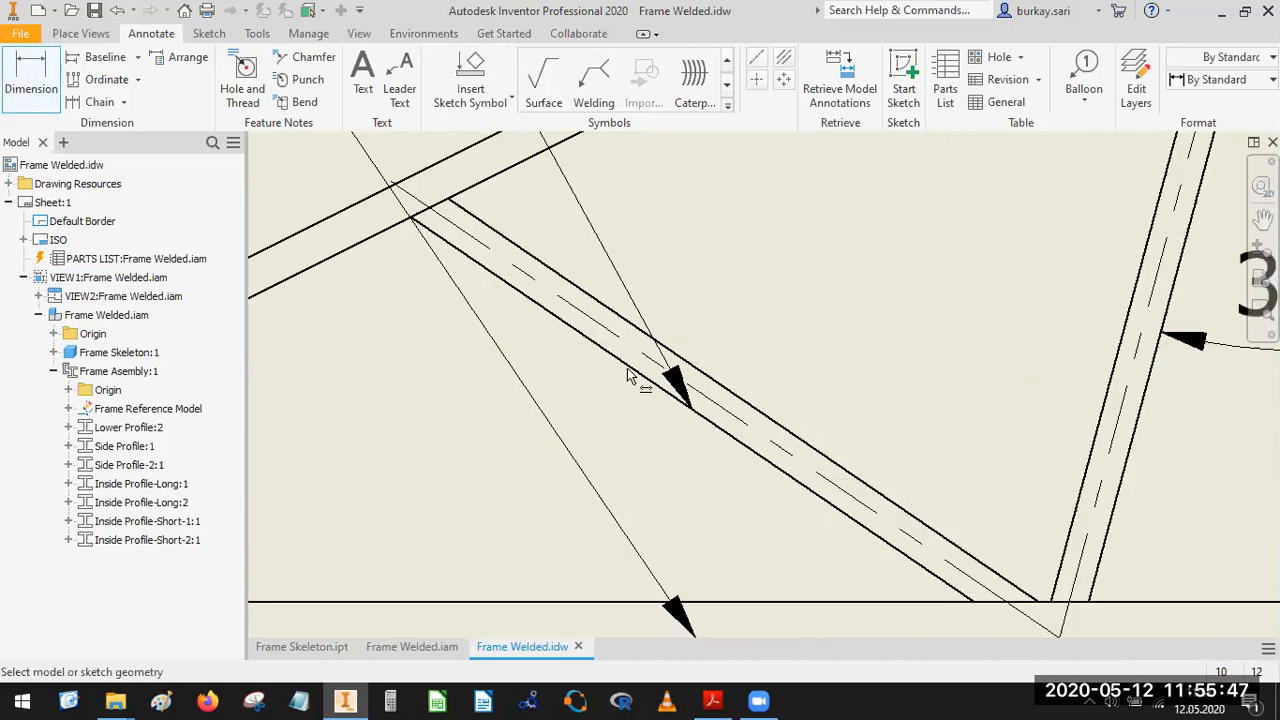
{"action": "left_click", "coordinate": [709, 377]}
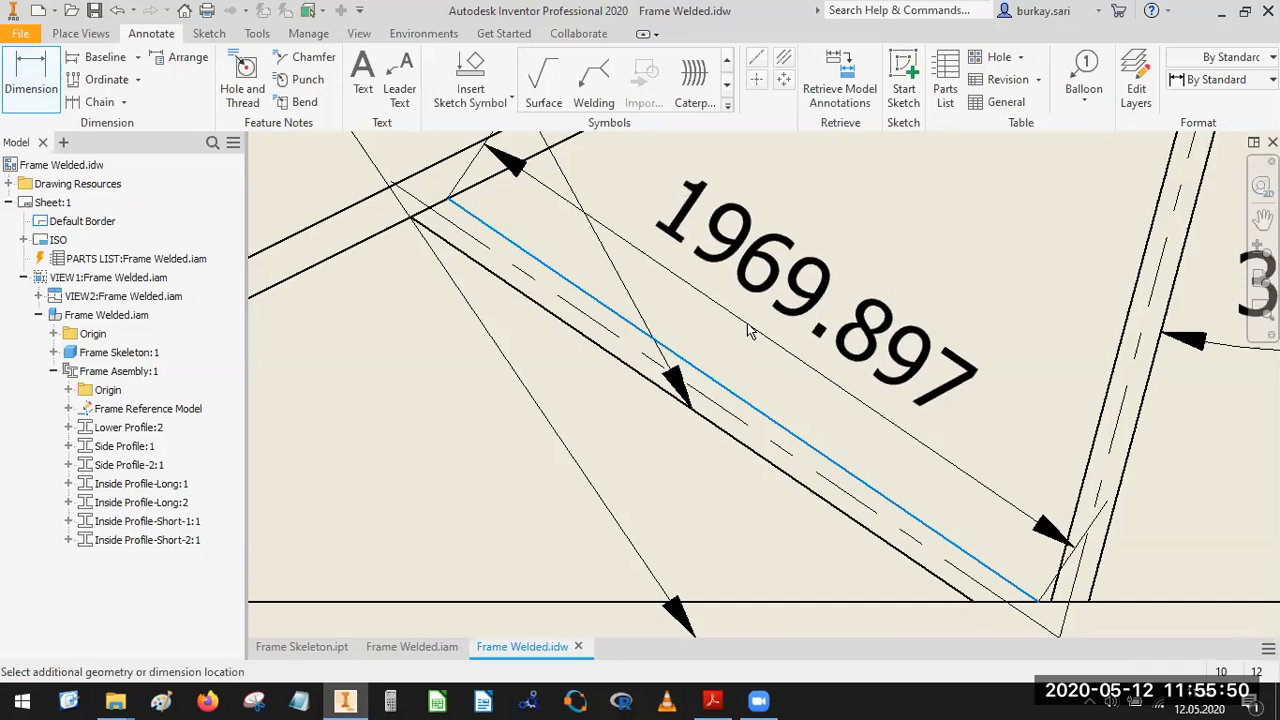
{"action": "left_click", "coordinate": [748, 335]}
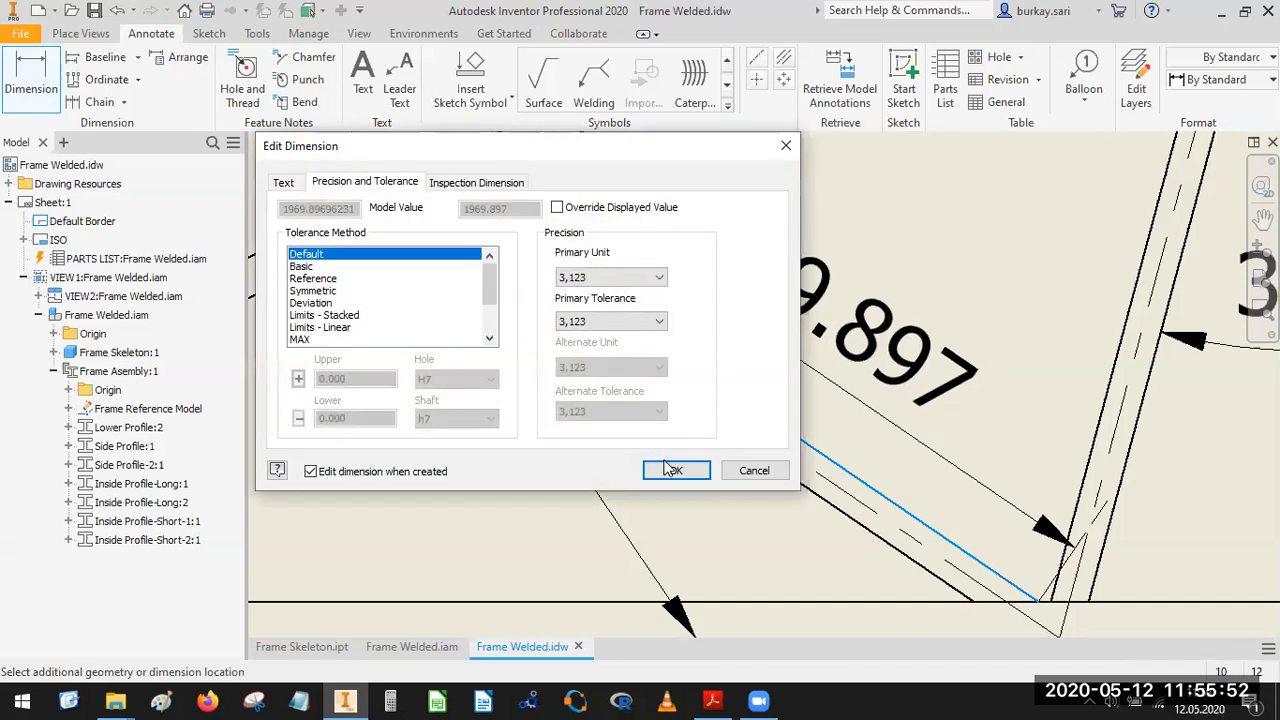
{"action": "left_click", "coordinate": [682, 469]}
{"action": "left_click", "coordinate": [694, 474]}
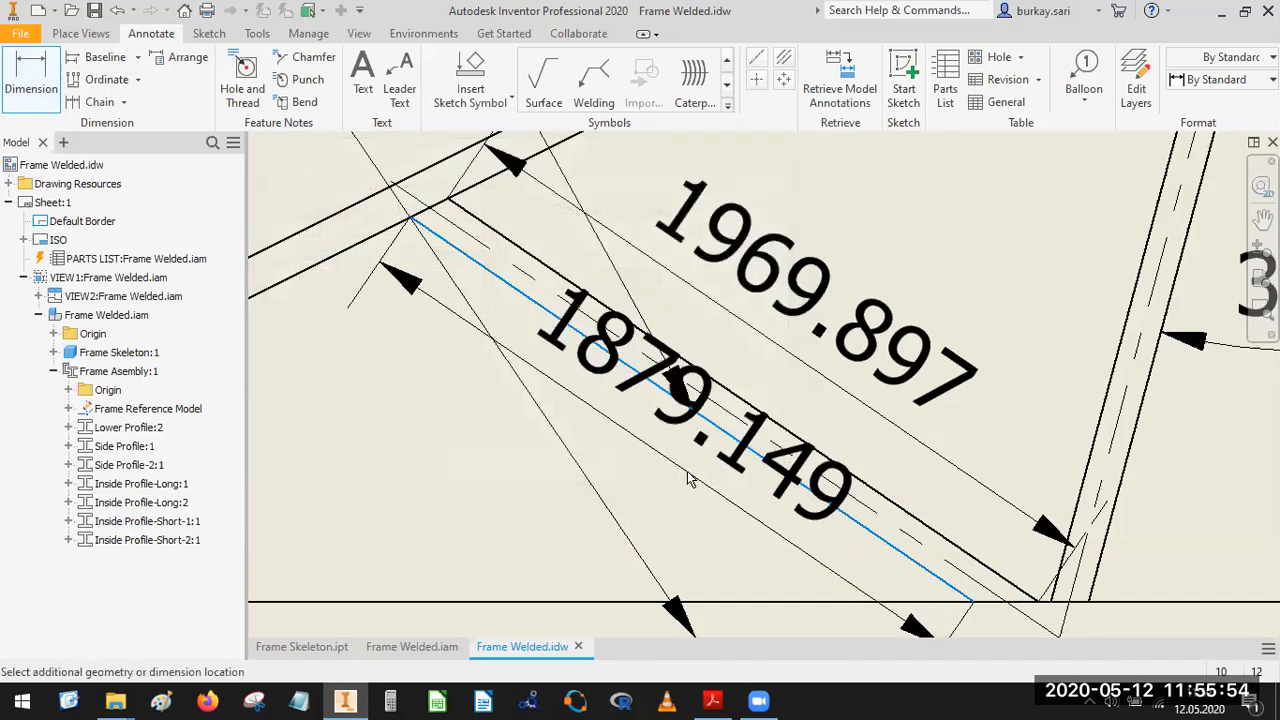
{"action": "key", "text": "Escape"}
Add an aligned length dimension along the outer edge of the left side profile, placed outside the truss.
{"action": "scroll", "coordinate": [750, 395], "scroll_direction": "down", "scroll_amount": 5}
{"action": "mouse_move", "coordinate": [884, 338]}
{"action": "middle_mouse_down"}
{"action": "mouse_move", "coordinate": [714, 346]}
{"action": "mouse_move", "coordinate": [916, 428]}
{"action": "middle_mouse_up"}
{"action": "scroll", "coordinate": [714, 352], "scroll_direction": "up", "scroll_amount": 3}
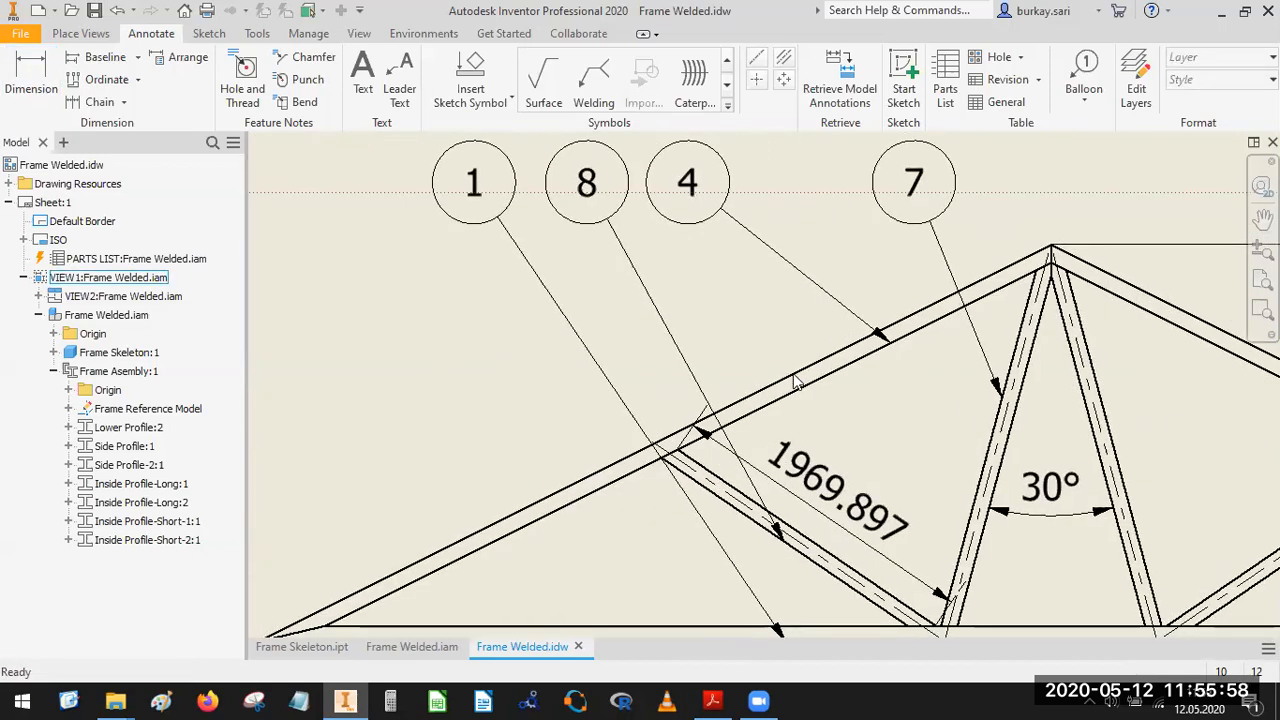
{"action": "left_click", "coordinate": [50, 95]}
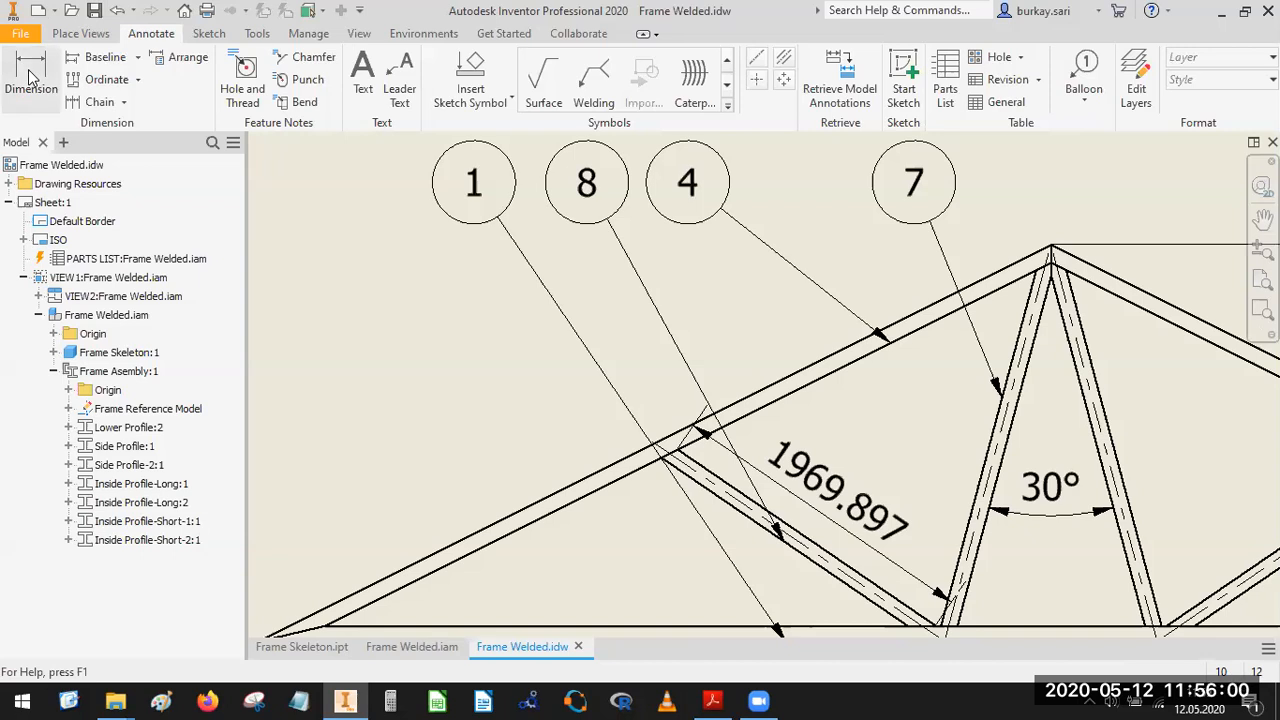
{"action": "left_click", "coordinate": [552, 490]}
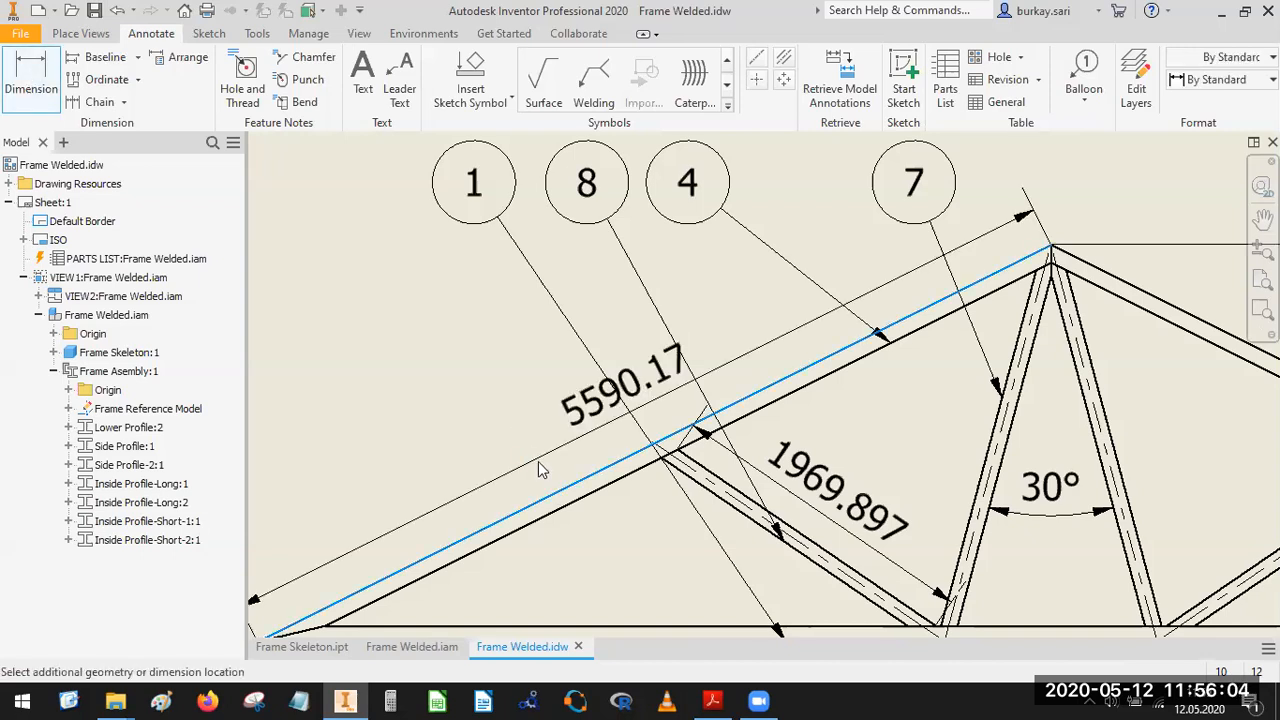
{"action": "left_click", "coordinate": [538, 461]}
{"action": "left_click", "coordinate": [673, 468]}
Add an aligned length dimension to the outer edge of the right long inside profile, placed on its outer side.
{"action": "scroll", "coordinate": [579, 421], "scroll_direction": "up", "scroll_amount": 5}
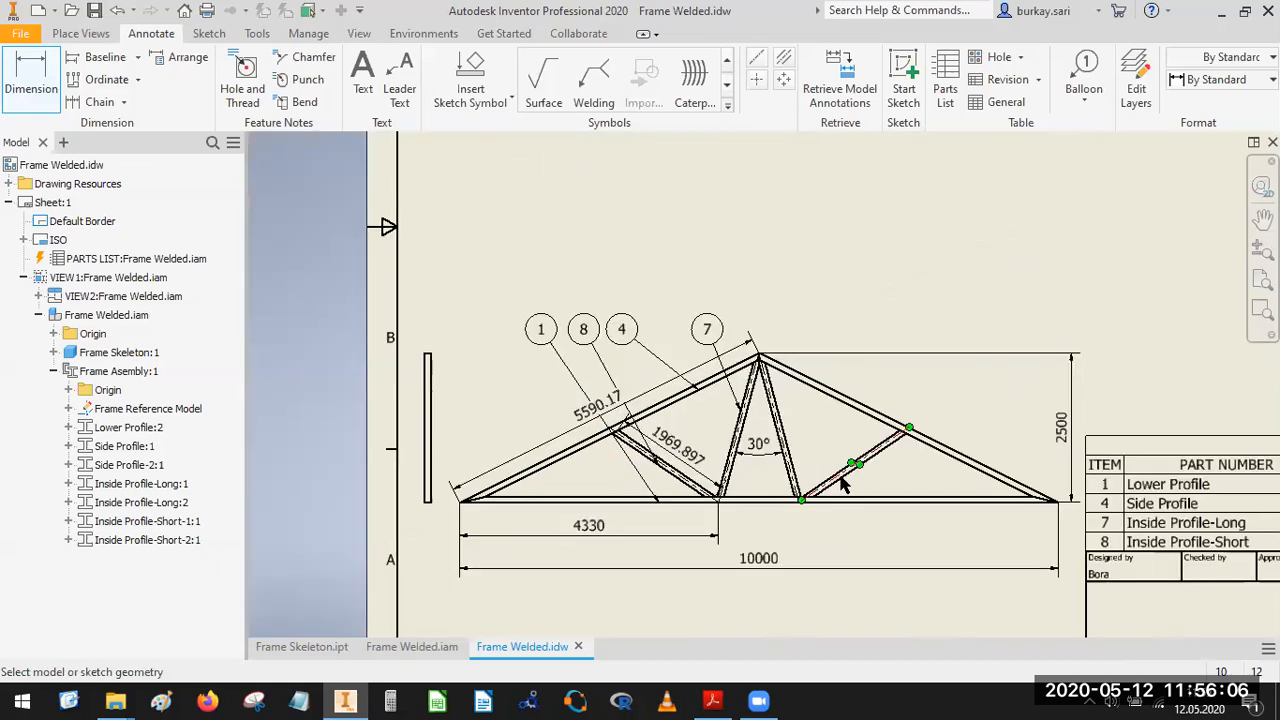
{"action": "scroll", "coordinate": [843, 484], "scroll_direction": "down", "scroll_amount": 5}
{"action": "left_click", "coordinate": [679, 409]}
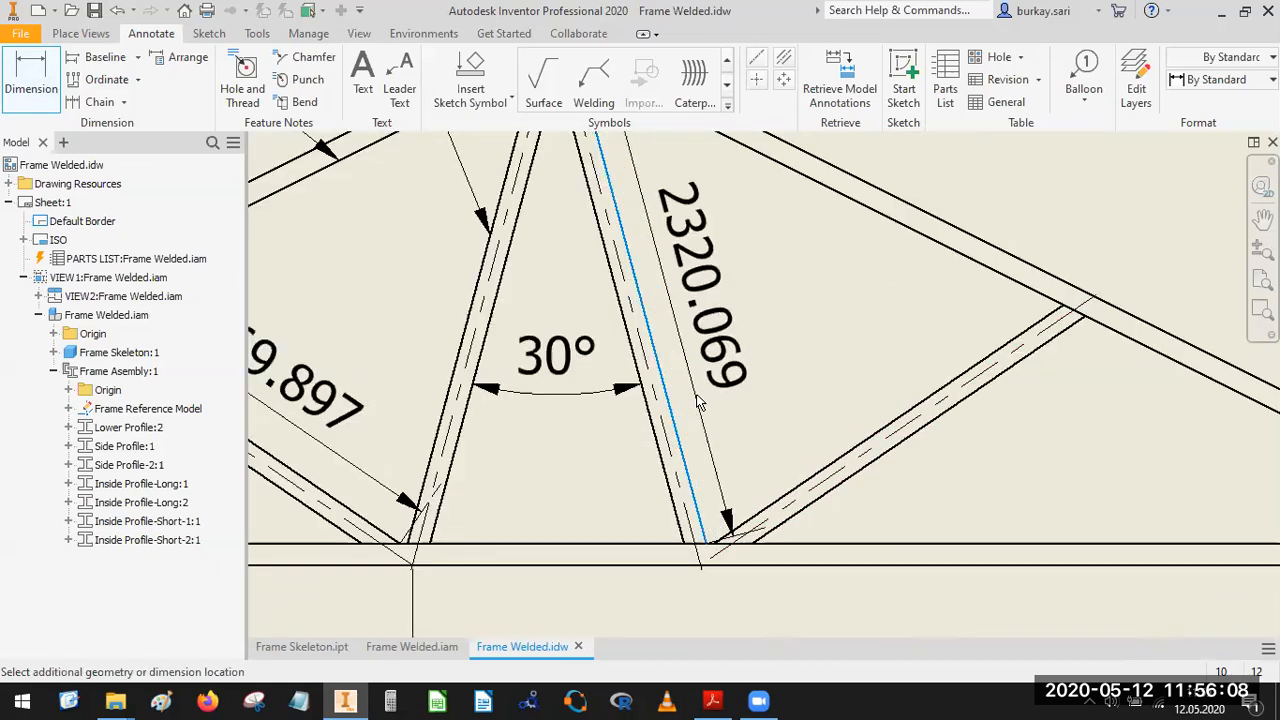
{"action": "left_click", "coordinate": [662, 447]}
{"action": "left_click", "coordinate": [666, 469]}
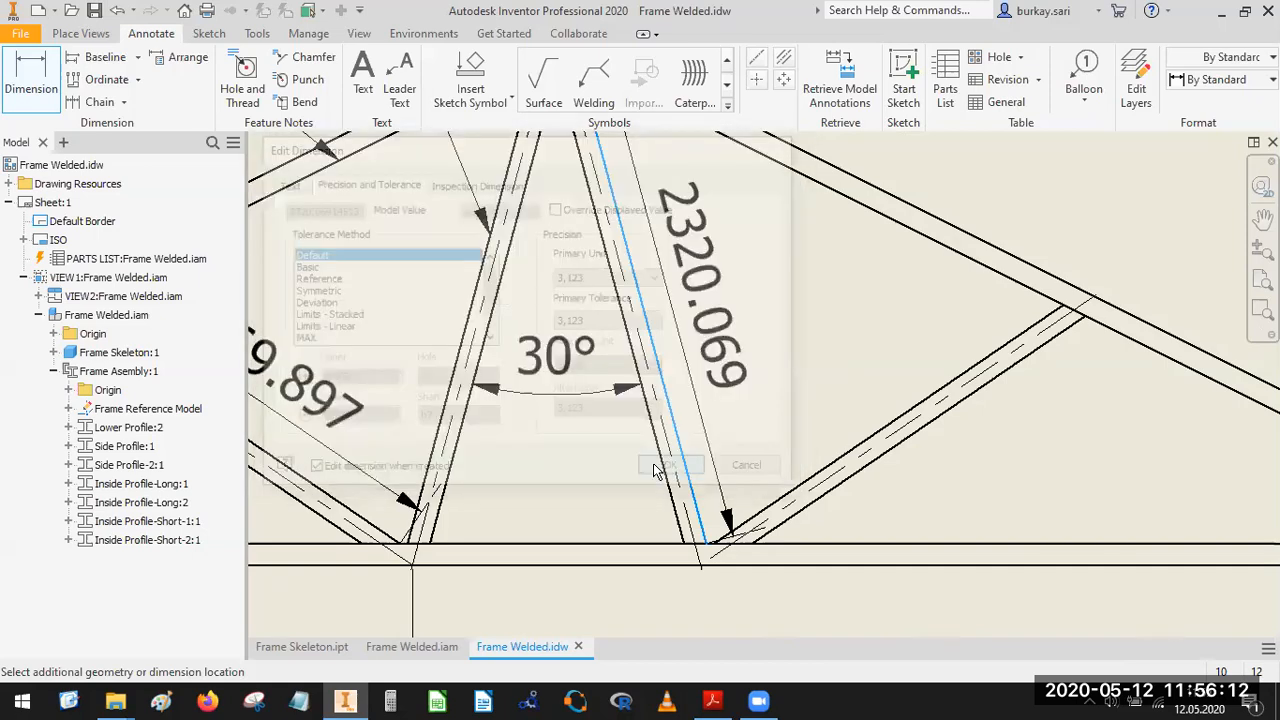
{"action": "left_click", "coordinate": [659, 462]}
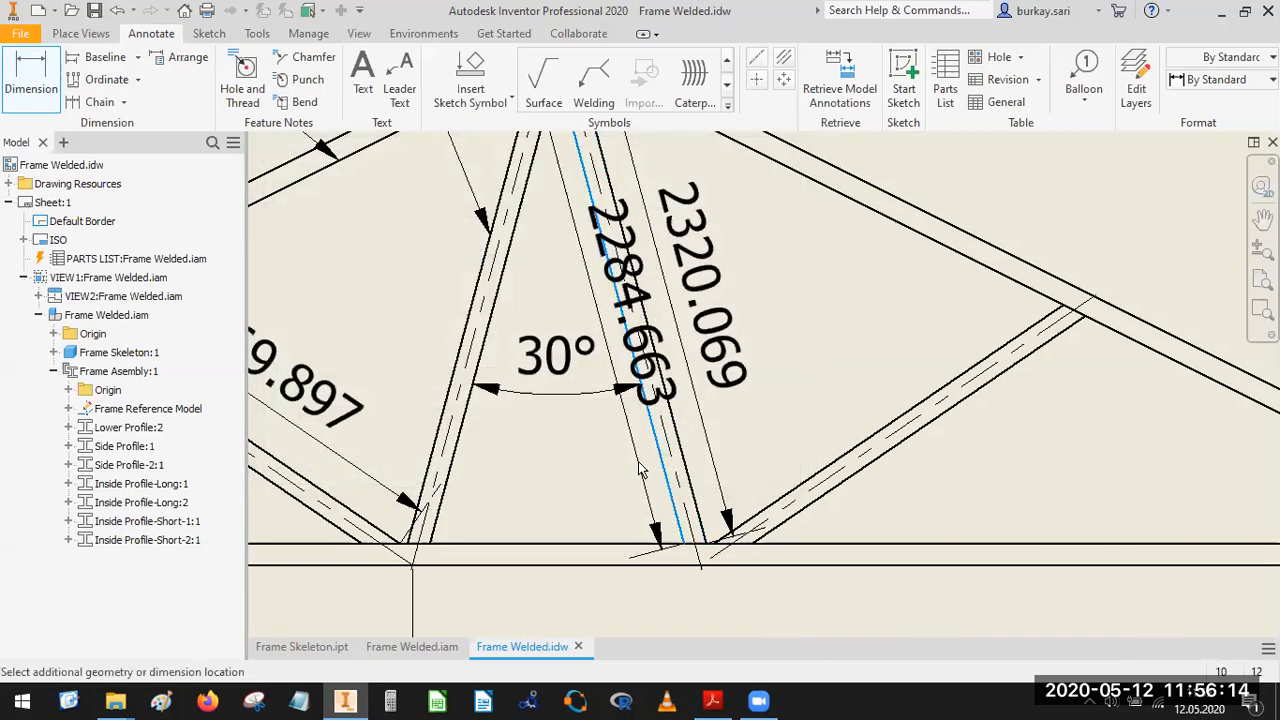
{"action": "key", "text": "Escape"}
Set the precision of the three aligned profile length dimensions to 0 decimals together.
{"action": "scroll", "coordinate": [796, 372], "scroll_direction": "up", "scroll_amount": 5}
{"action": "middle_click_drag", "start_coordinate": [798, 385], "coordinate": [722, 446]}
{"action": "left_click", "coordinate": [690, 420]}
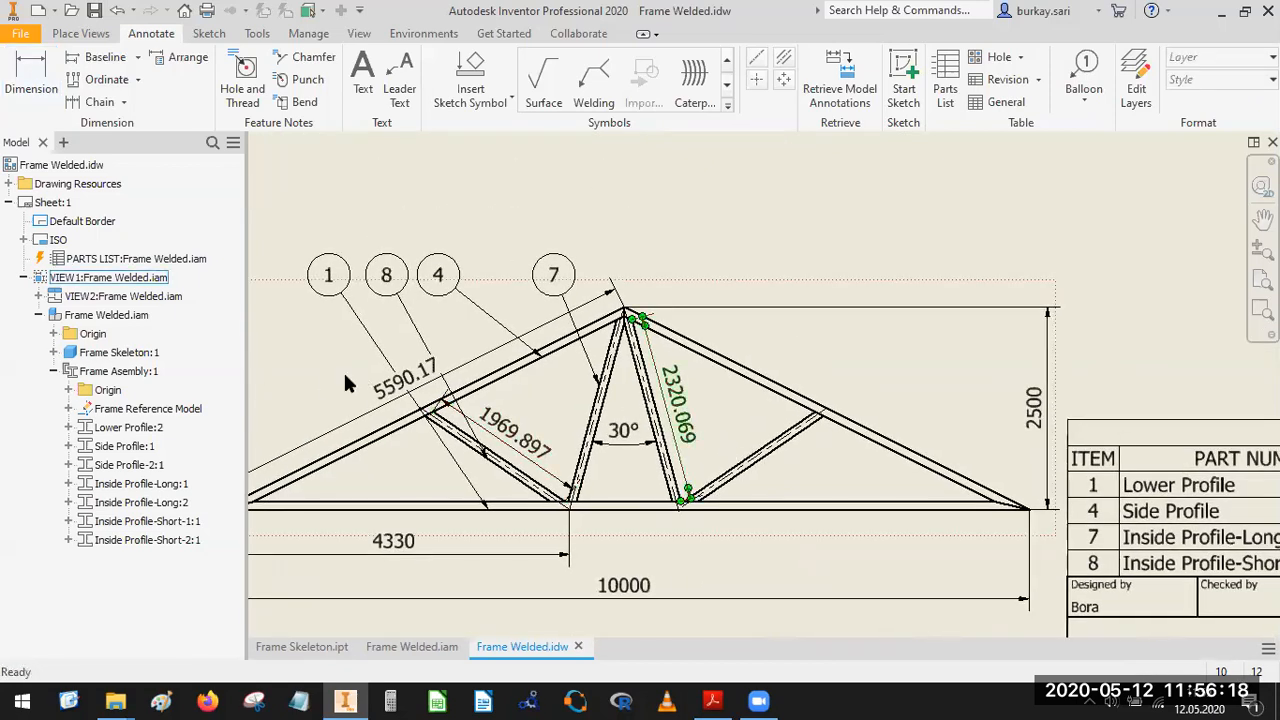
{"action": "left_click", "coordinate": [392, 390], "text": "ctrl"}
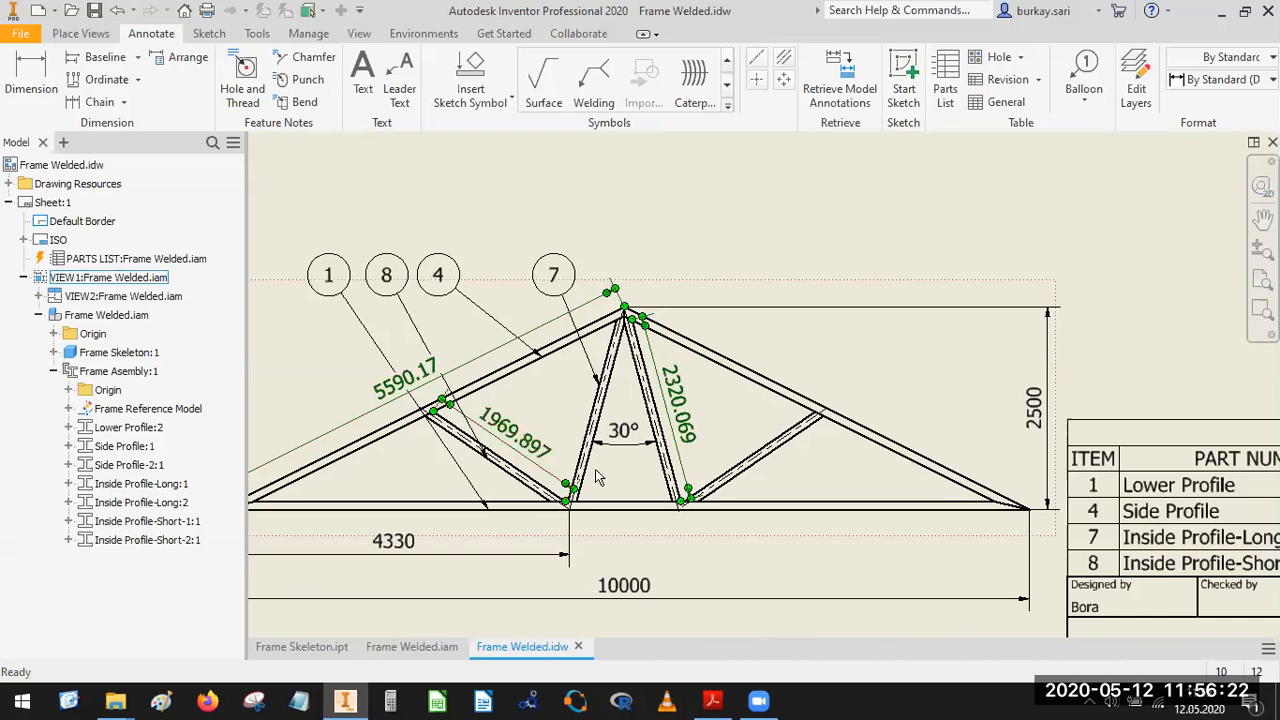
{"action": "right_click", "coordinate": [532, 444]}
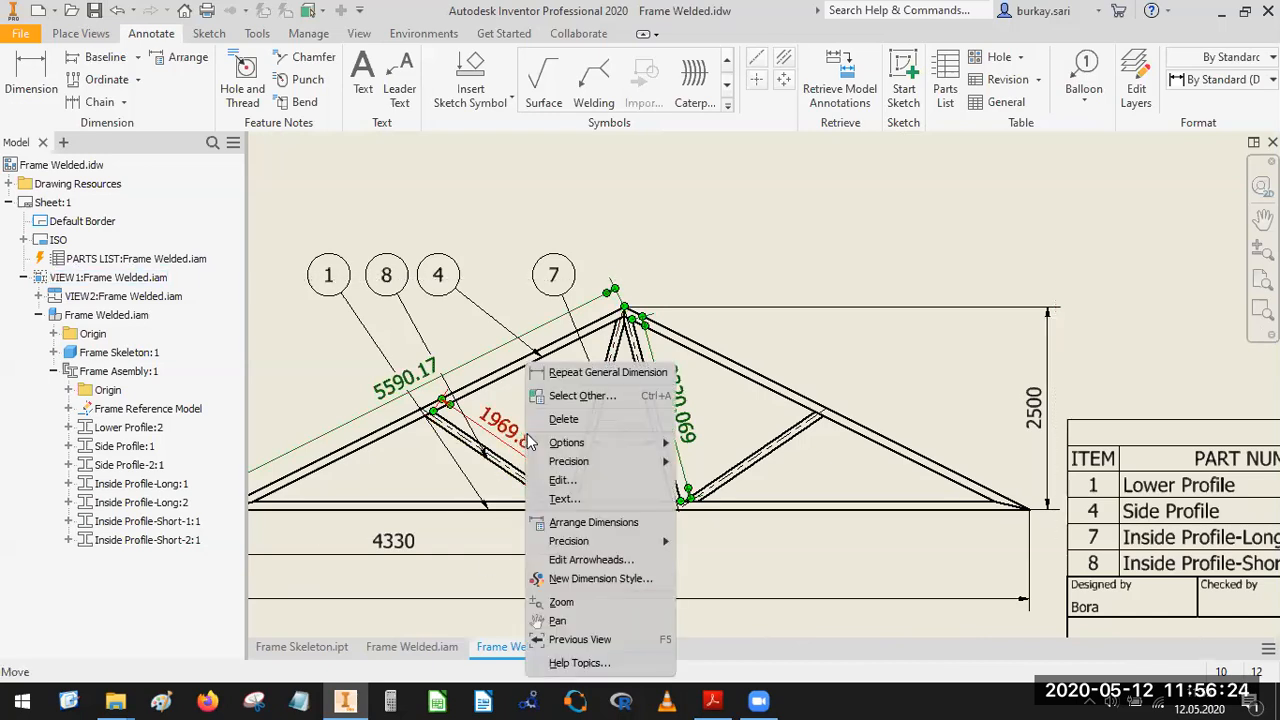
{"action": "mouse_move", "coordinate": [611, 544]}
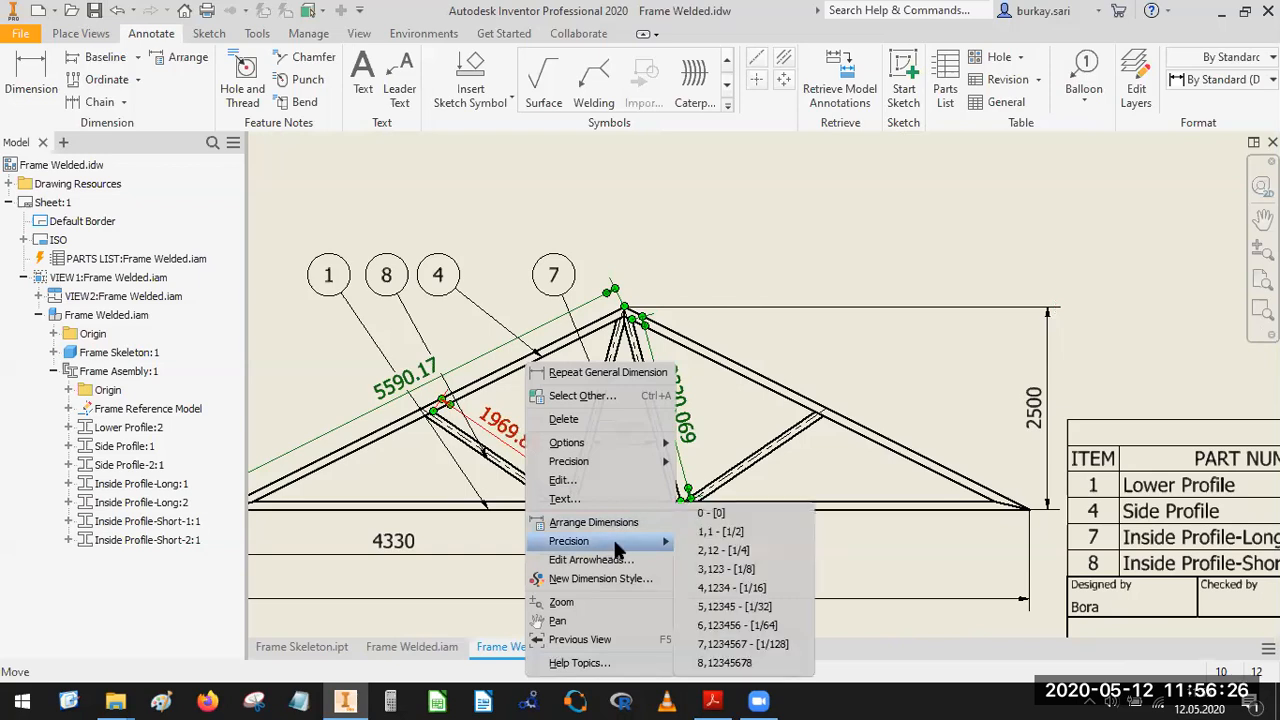
{"action": "left_click", "coordinate": [711, 512]}
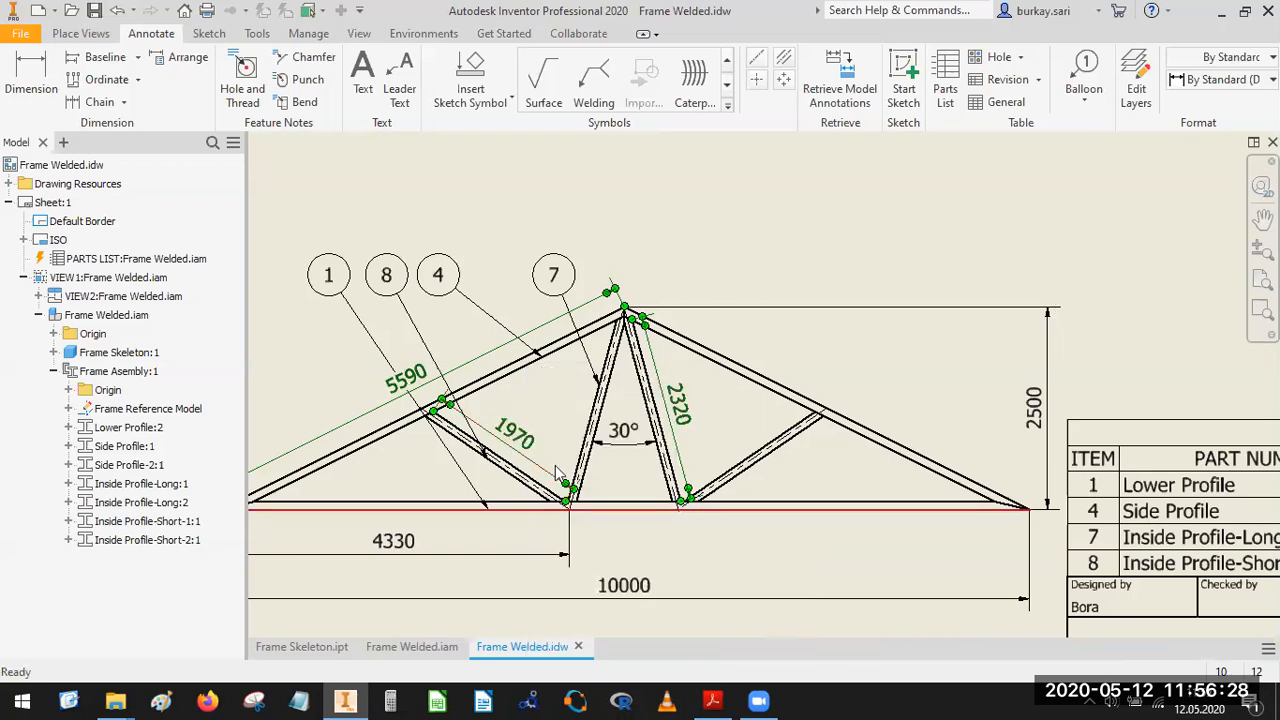
Move the side profile's aligned length dimension slightly farther out from the truss.
{"action": "middle_click_drag", "start_coordinate": [555, 393], "coordinate": [645, 386]}
{"action": "scroll", "coordinate": [645, 386], "scroll_direction": "up", "scroll_amount": 4}
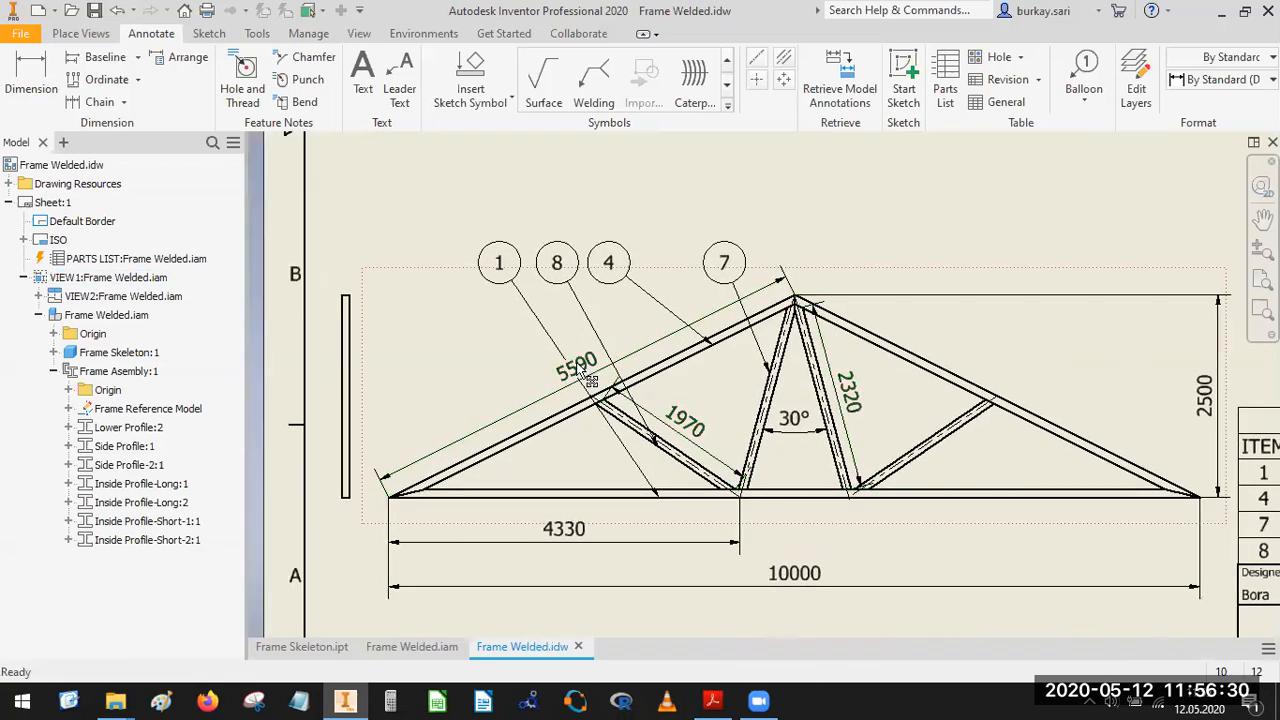
{"action": "left_click_drag", "start_coordinate": [488, 416], "coordinate": [492, 425]}
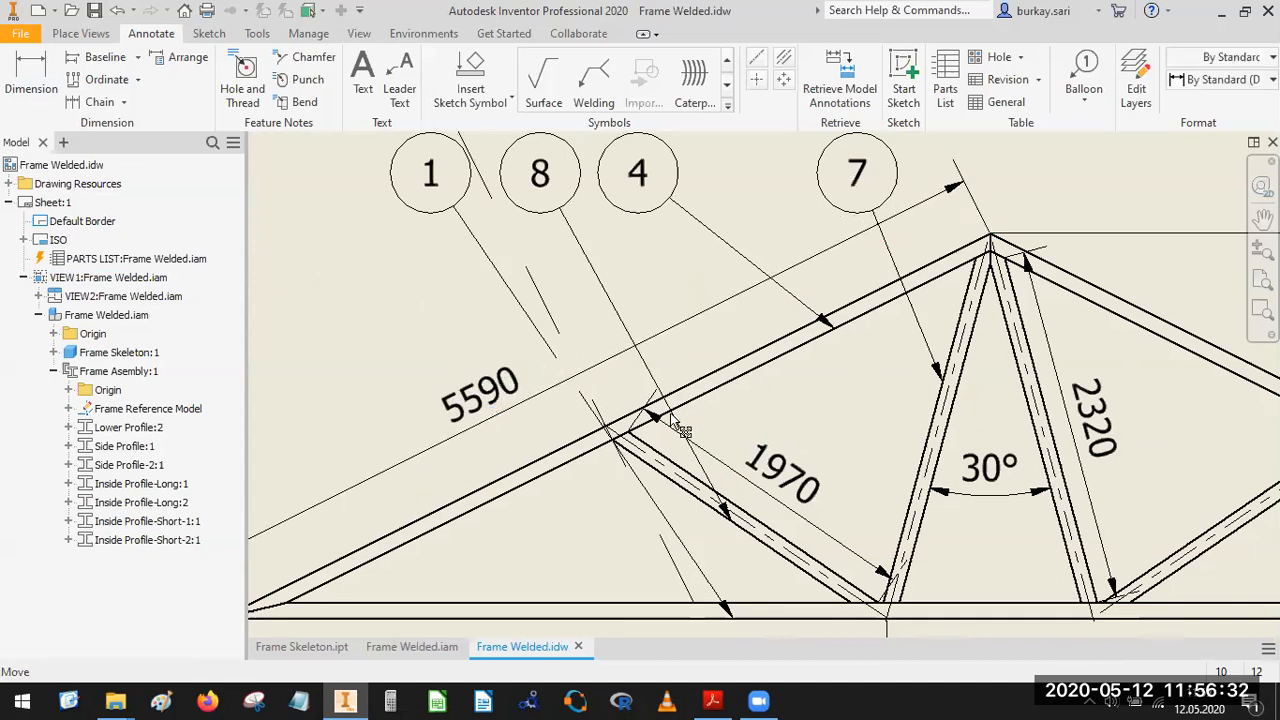
{"action": "scroll", "coordinate": [688, 415], "scroll_direction": "down", "scroll_amount": 4}
{"action": "middle_click_drag", "start_coordinate": [713, 434], "coordinate": [706, 420]}
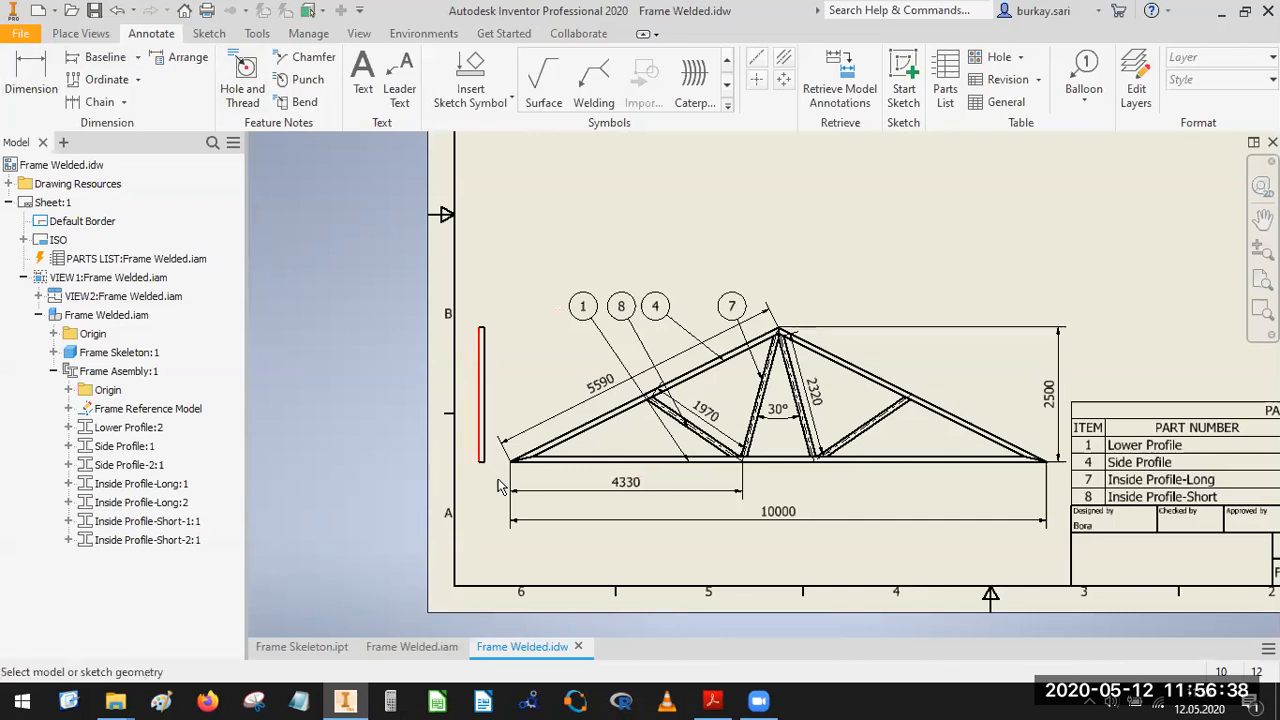
Dimension the width of the narrow side view between its two vertical edges, placed just below the view.
{"action": "scroll", "coordinate": [498, 481], "scroll_direction": "up", "scroll_amount": 5}
{"action": "key", "text": "d"}
{"action": "left_click", "coordinate": [481, 449]}
{"action": "left_click", "coordinate": [446, 461]}
{"action": "scroll", "coordinate": [485, 473], "scroll_direction": "down", "scroll_amount": 5}
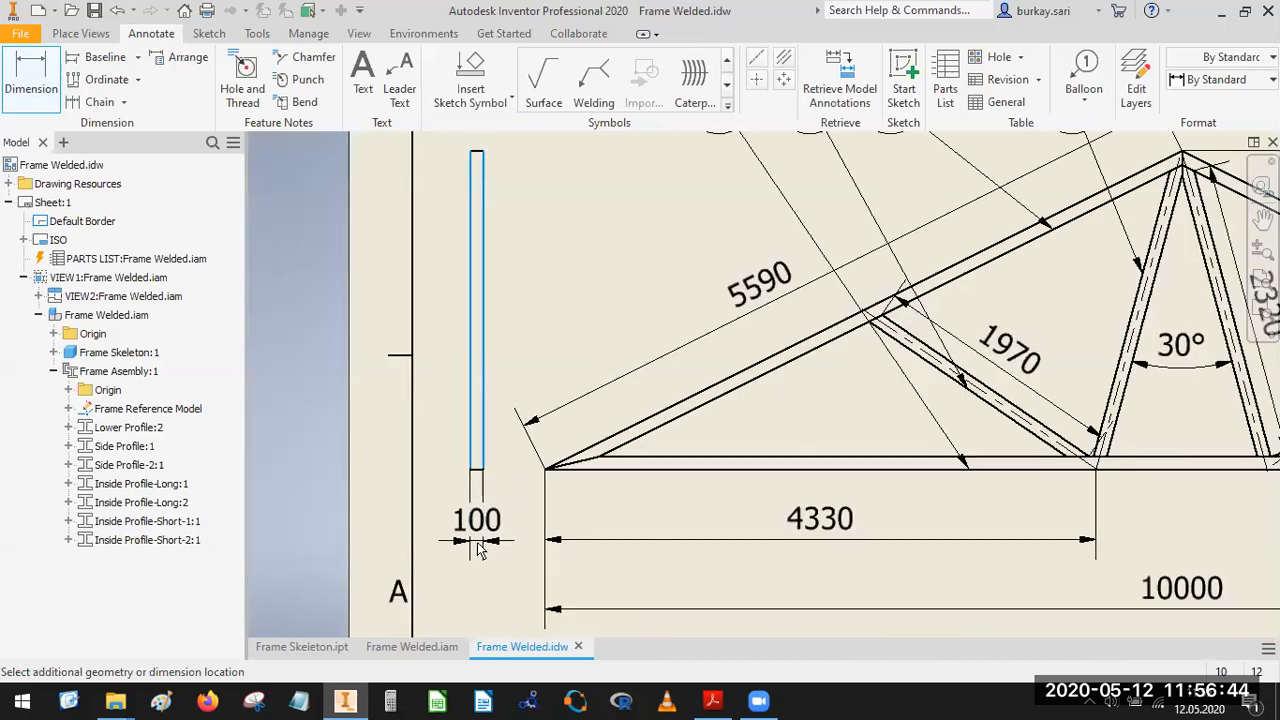
{"action": "left_click", "coordinate": [477, 545]}
{"action": "left_click", "coordinate": [676, 471]}
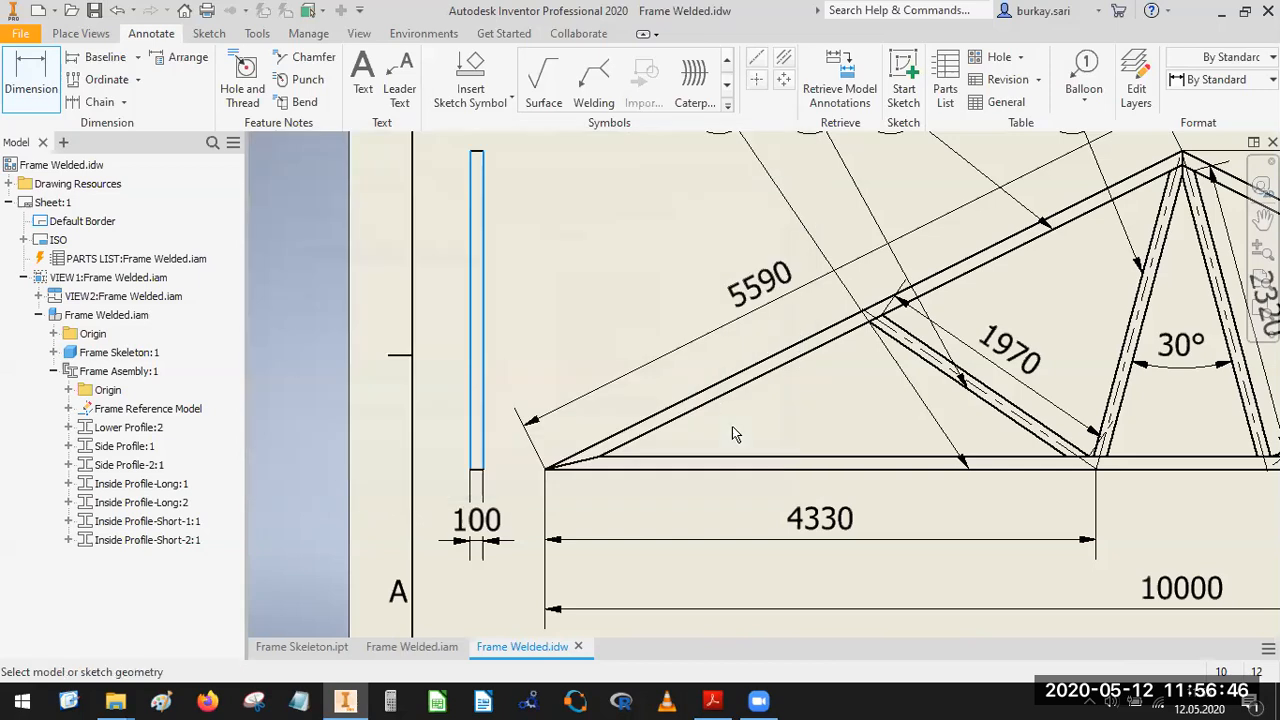
{"action": "scroll", "coordinate": [732, 426], "scroll_direction": "down", "scroll_amount": 6}
{"action": "key", "text": "Escape"}
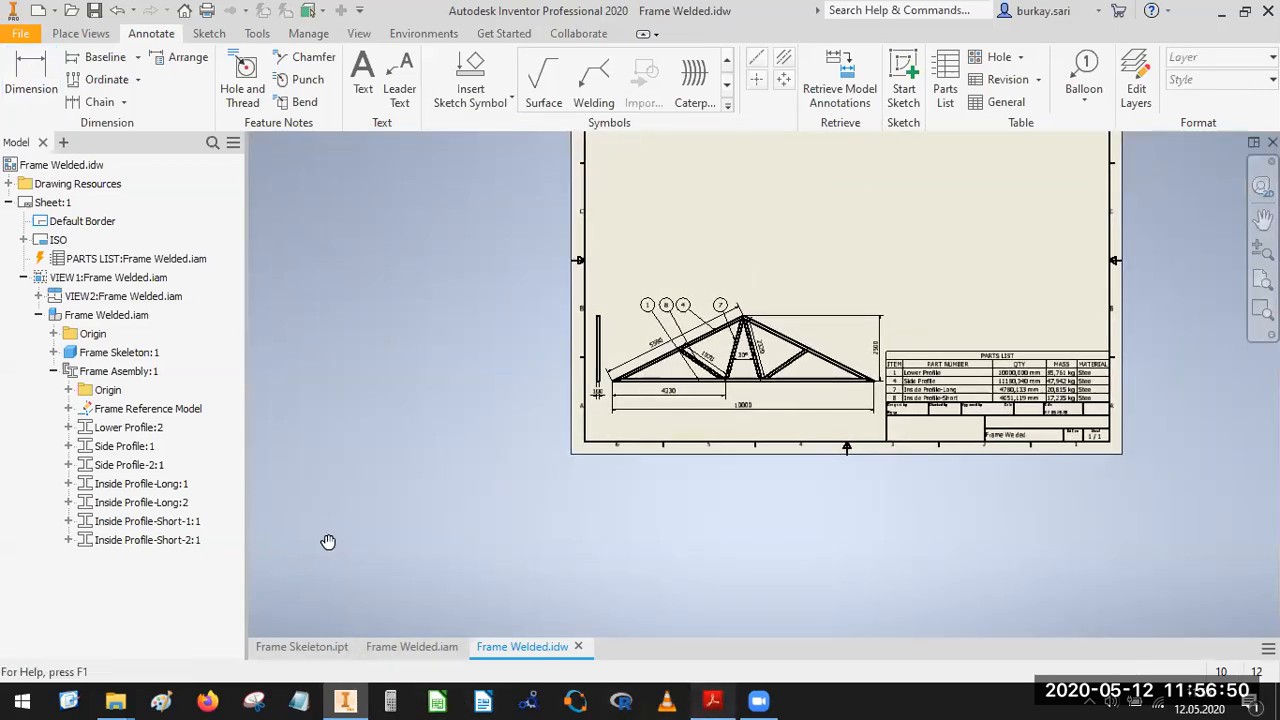
Switch to Frame-Welded.pdf in Acrobat Reader and copy the note "All Profiles are ISO 10799-2 Square Profile 100x100x3".
{"action": "key", "text": "alt+Tab"}
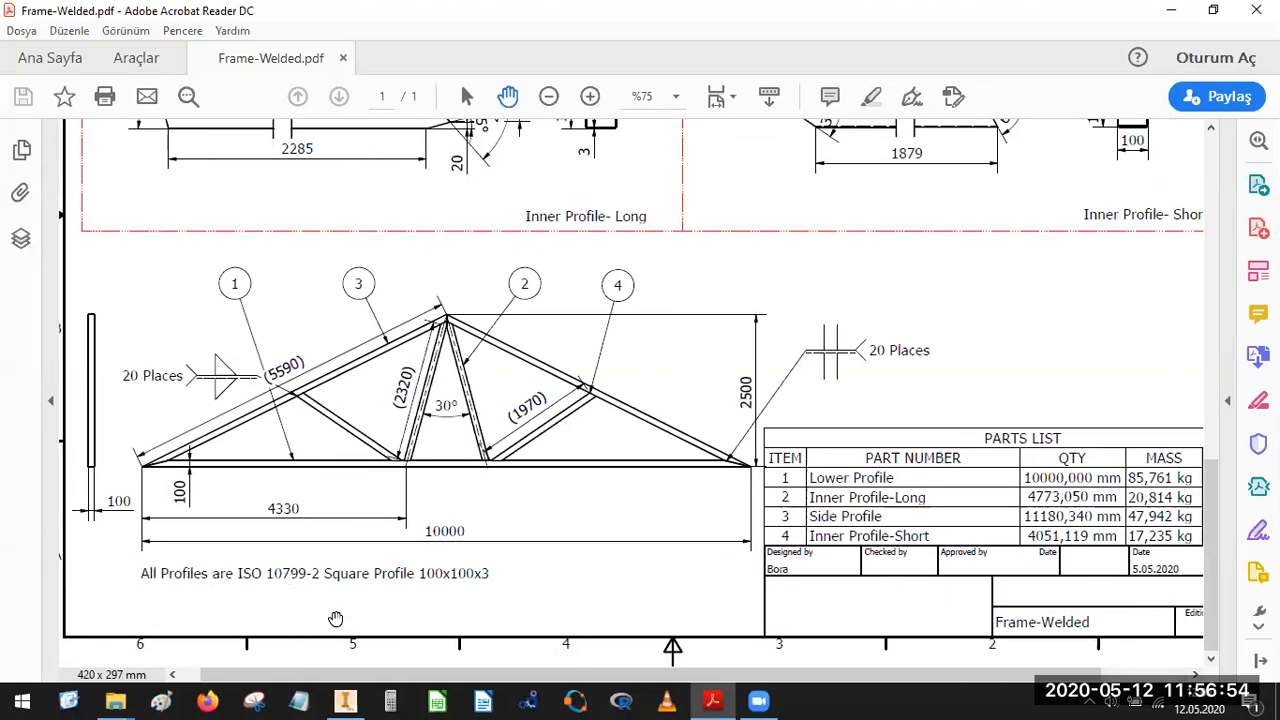
{"action": "right_click", "coordinate": [296, 335]}
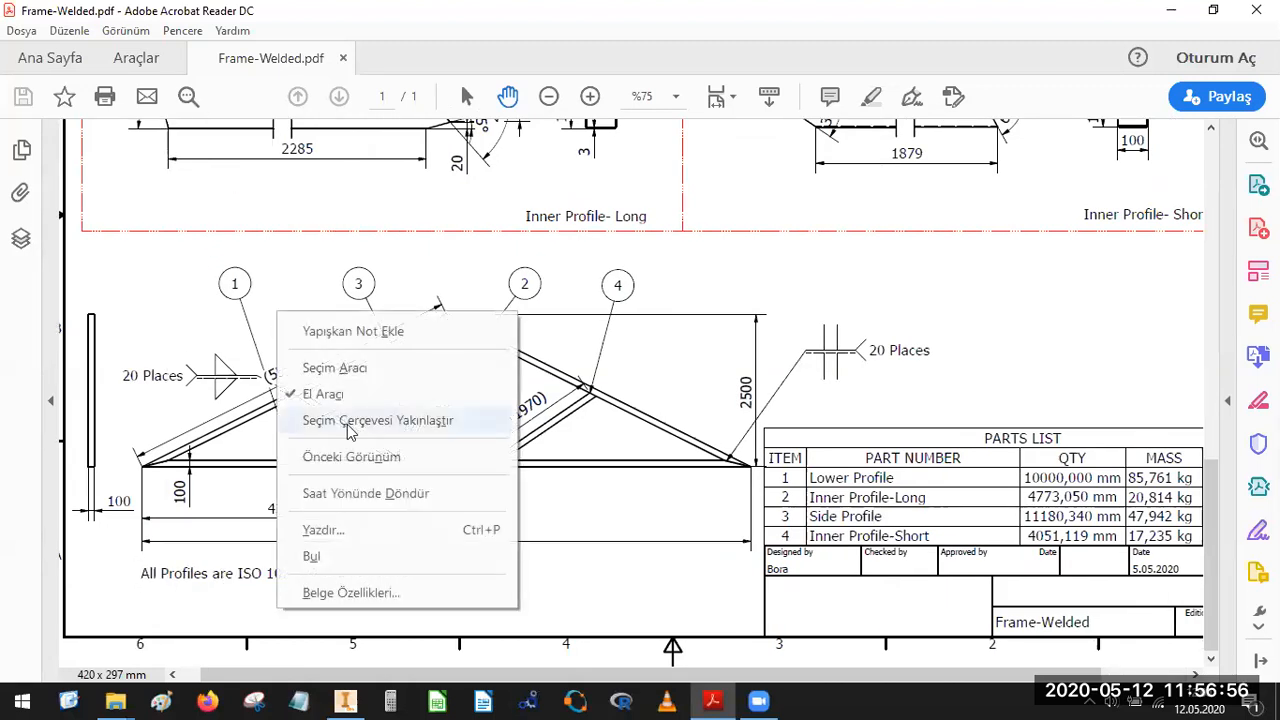
{"action": "left_click", "coordinate": [330, 372]}
{"action": "left_click_drag", "start_coordinate": [486, 573], "coordinate": [153, 580]}
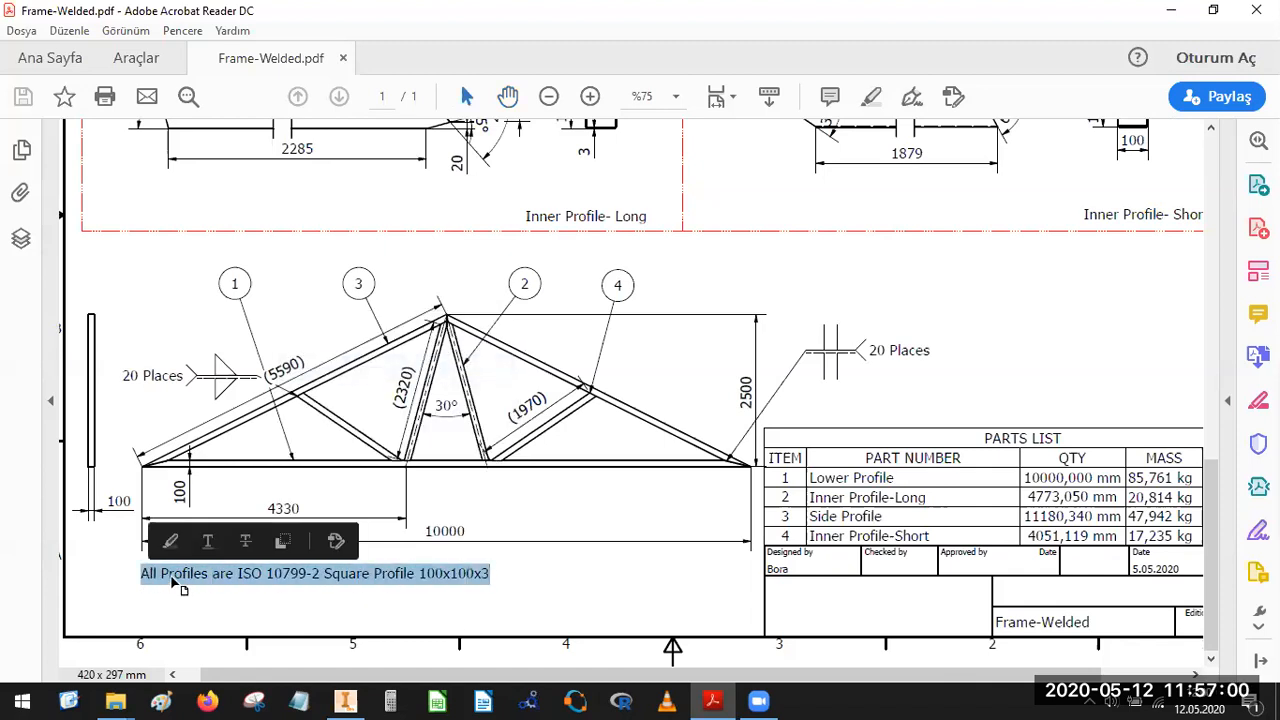
{"action": "right_click", "coordinate": [176, 584]}
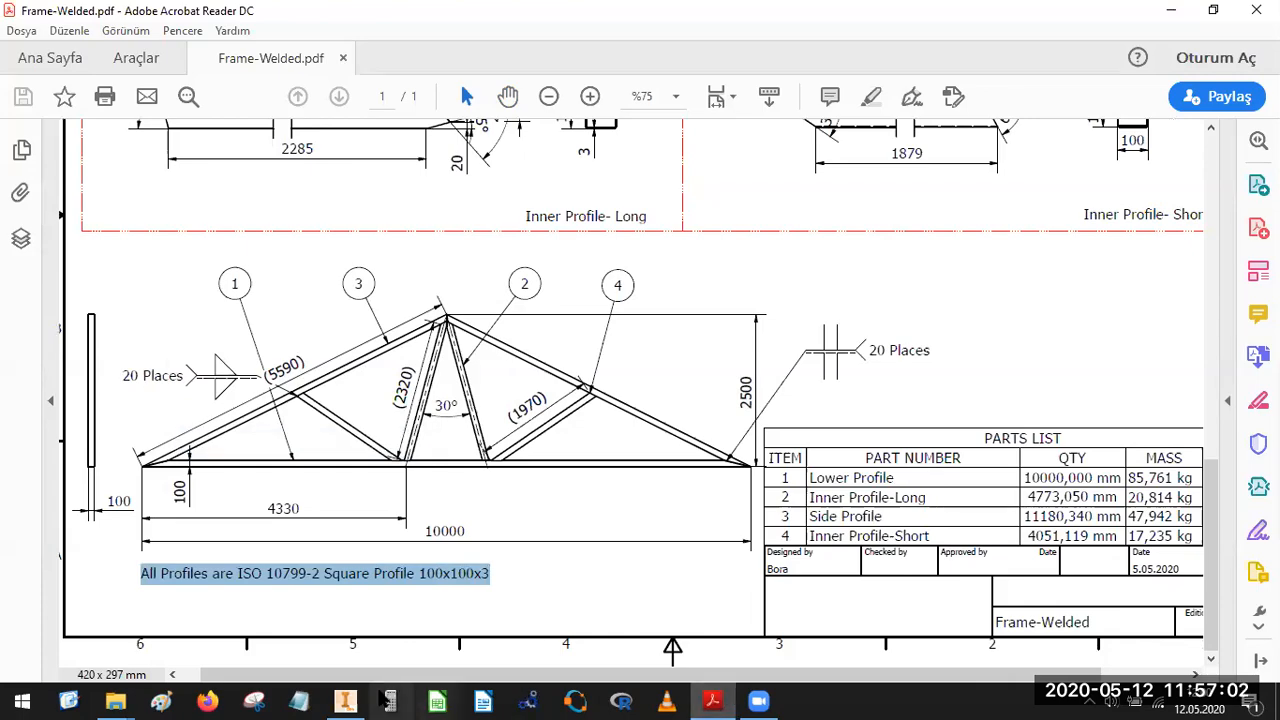
Return to the Inventor drawing and place the copied profile note as text below the overall length dimension.
{"action": "left_click", "coordinate": [345, 700]}
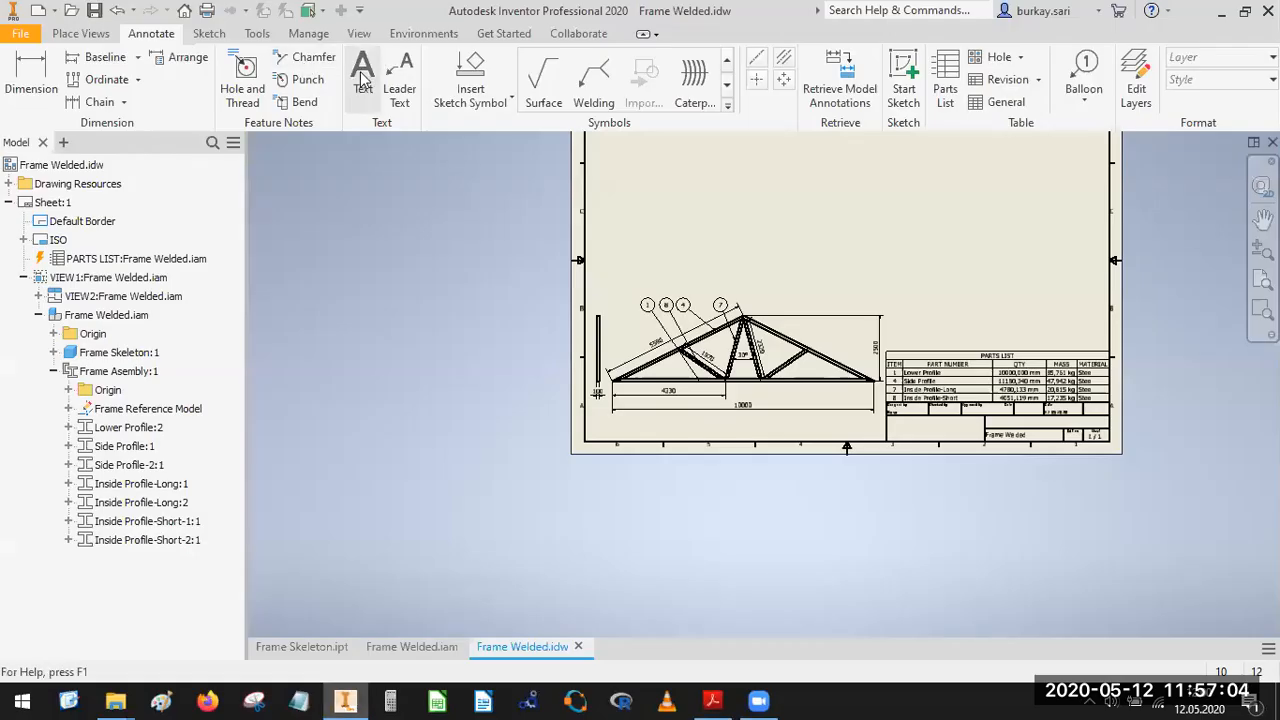
{"action": "left_click", "coordinate": [360, 75]}
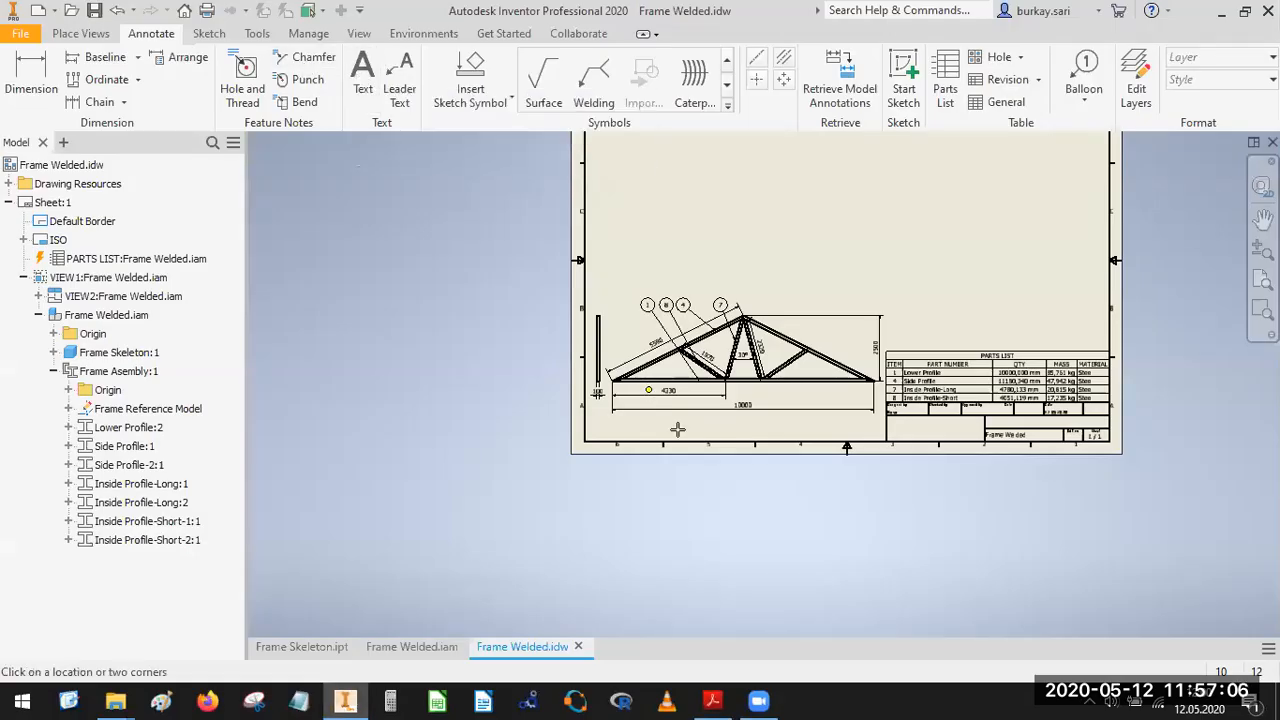
{"action": "scroll", "coordinate": [674, 428], "scroll_direction": "up", "scroll_amount": 3}
{"action": "scroll", "coordinate": [674, 428], "scroll_direction": "up", "scroll_amount": 3}
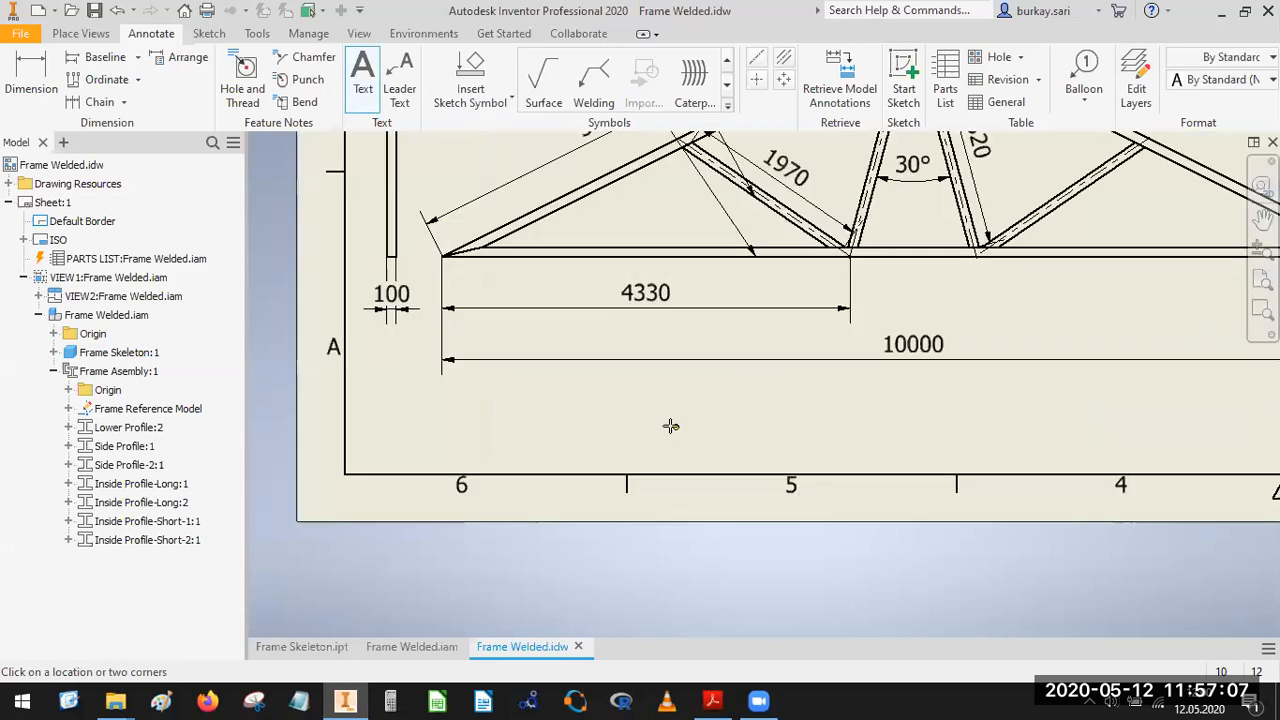
{"action": "left_click", "coordinate": [593, 432]}
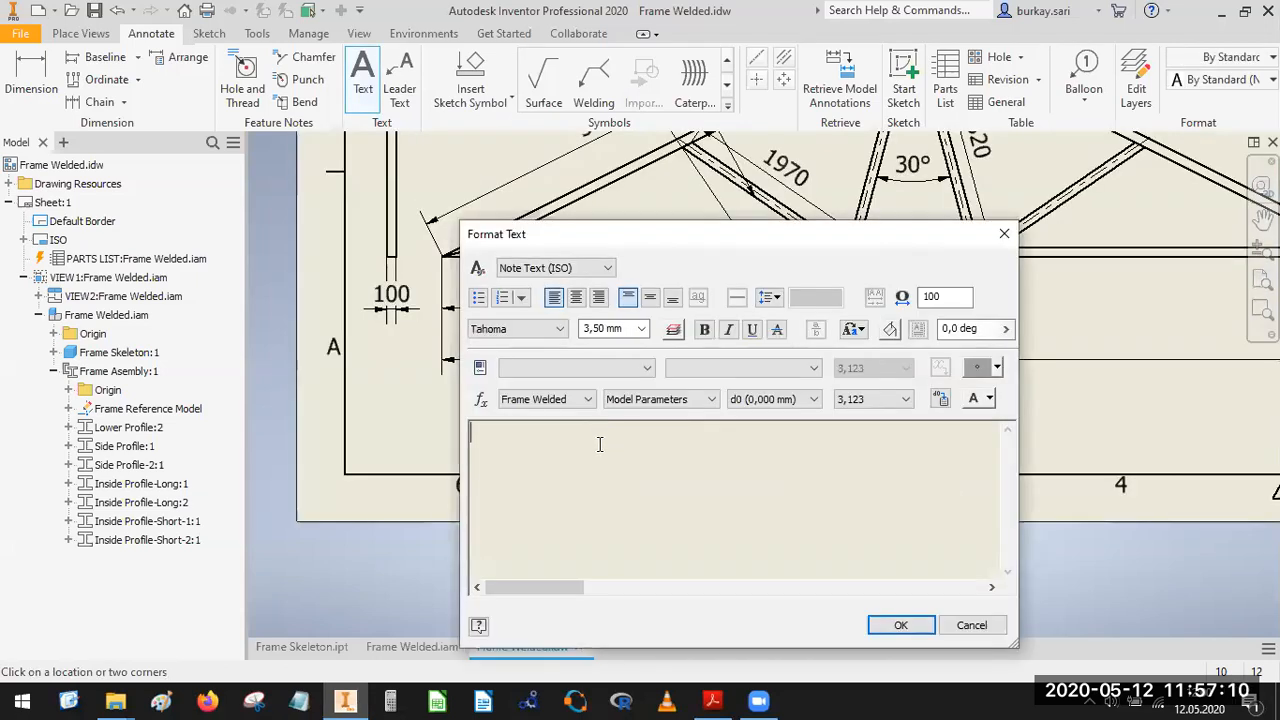
{"action": "right_click", "coordinate": [642, 467]}
{"action": "left_click", "coordinate": [643, 572]}
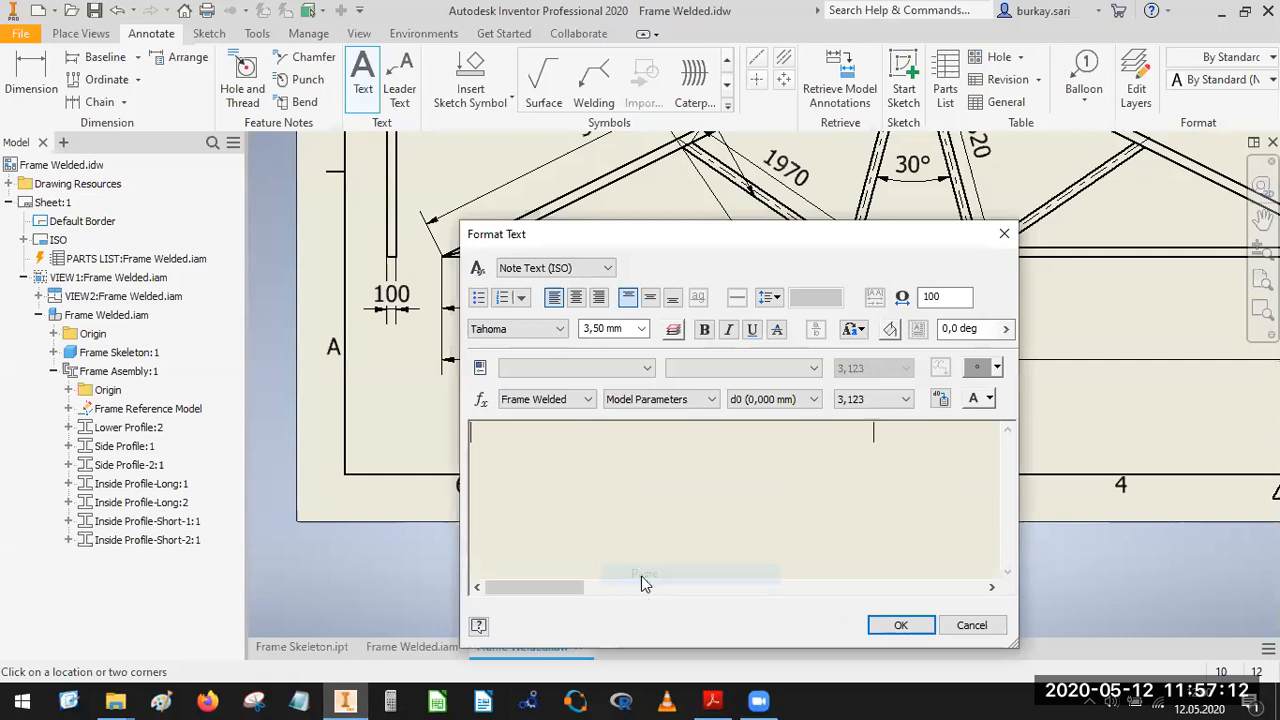
{"action": "left_click", "coordinate": [885, 620]}
{"action": "key", "text": "Escape"}
Move the profile note slightly up and to the left, closer beneath the overall length dimension.
{"action": "left_click_drag", "start_coordinate": [761, 443], "coordinate": [737, 417]}
{"action": "scroll", "coordinate": [868, 360], "scroll_direction": "up", "scroll_amount": 5}
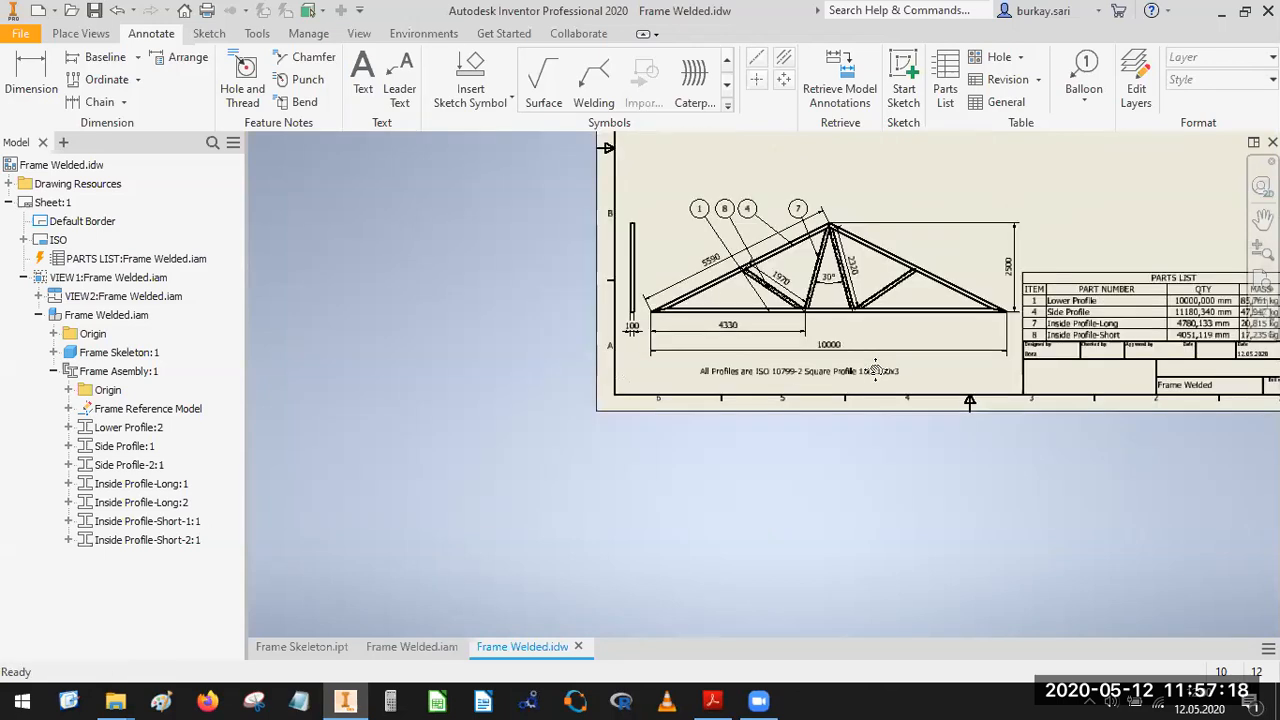
{"action": "middle_click_drag", "start_coordinate": [874, 367], "coordinate": [748, 400]}
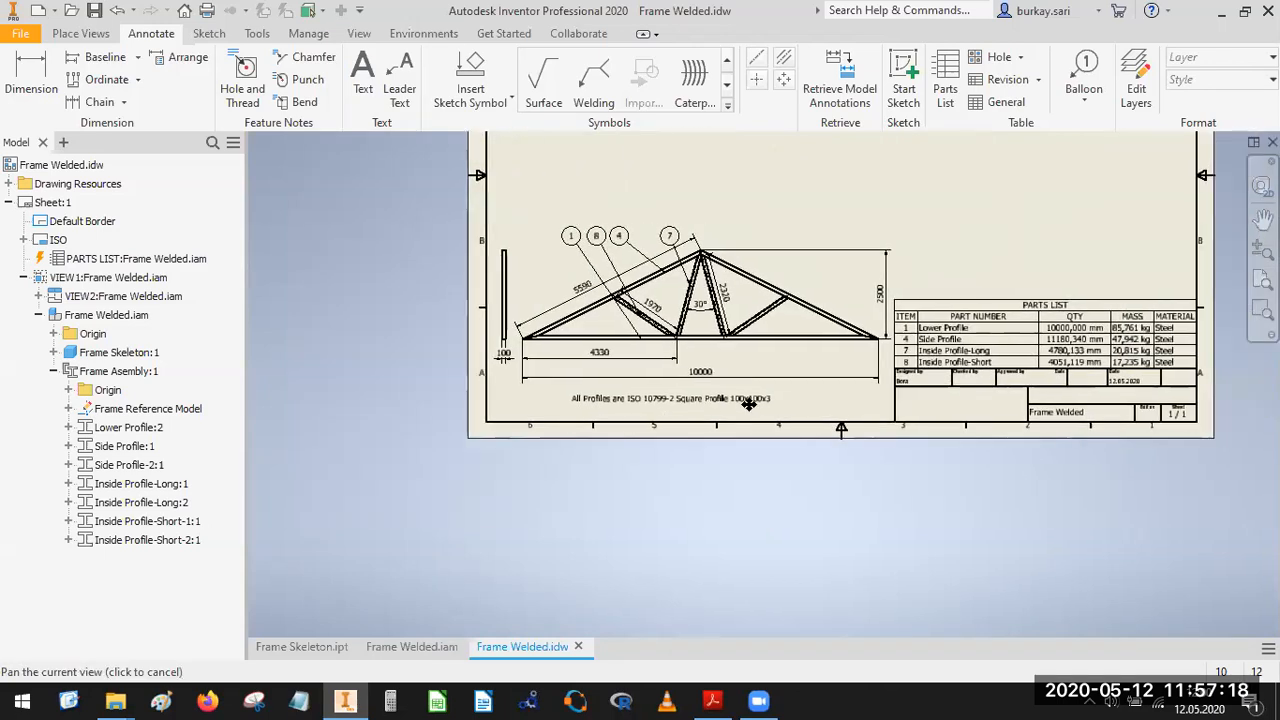
Switch to Frame-Welded.pdf in Acrobat Reader and examine the two weld symbols on the truss view and where they attach.
{"action": "left_click", "coordinate": [712, 700]}
{"action": "left_click", "coordinate": [399, 410]}
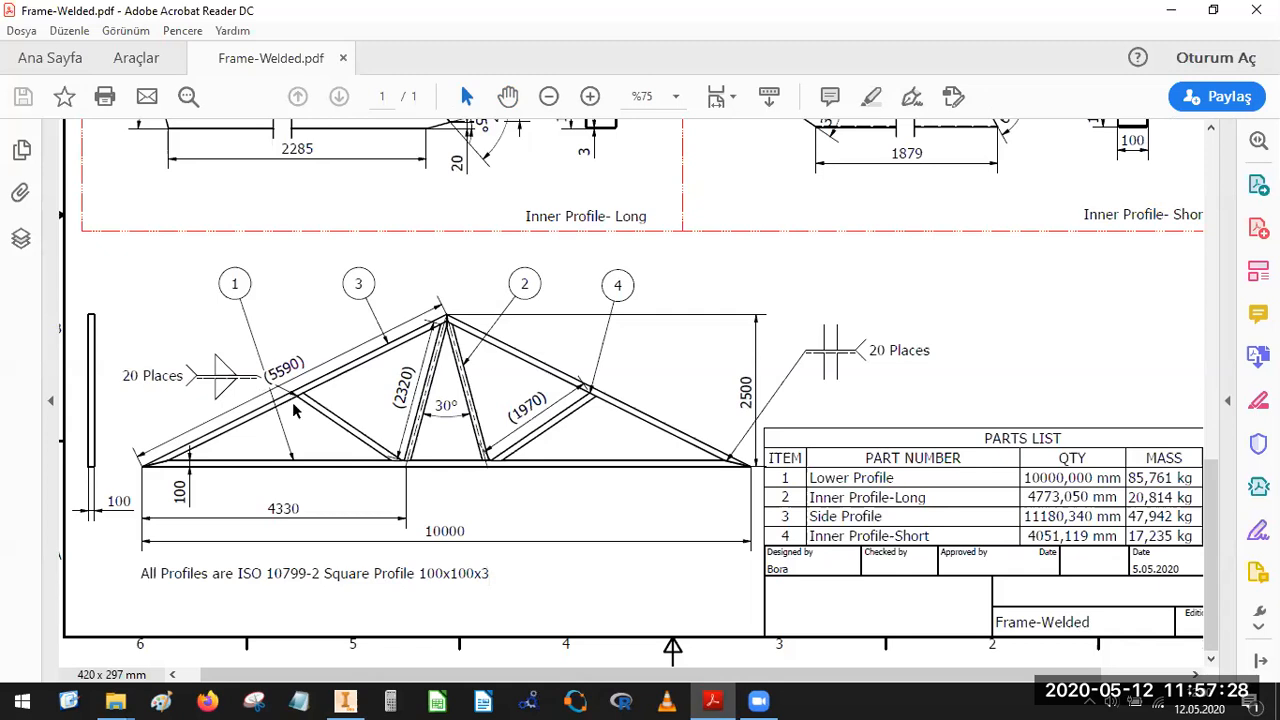
{"action": "scroll", "coordinate": [292, 400], "scroll_direction": "up", "scroll_amount": 1, "text": "ctrl"}
{"action": "key", "text": "ctrl+a"}
{"action": "left_click", "coordinate": [303, 430]}
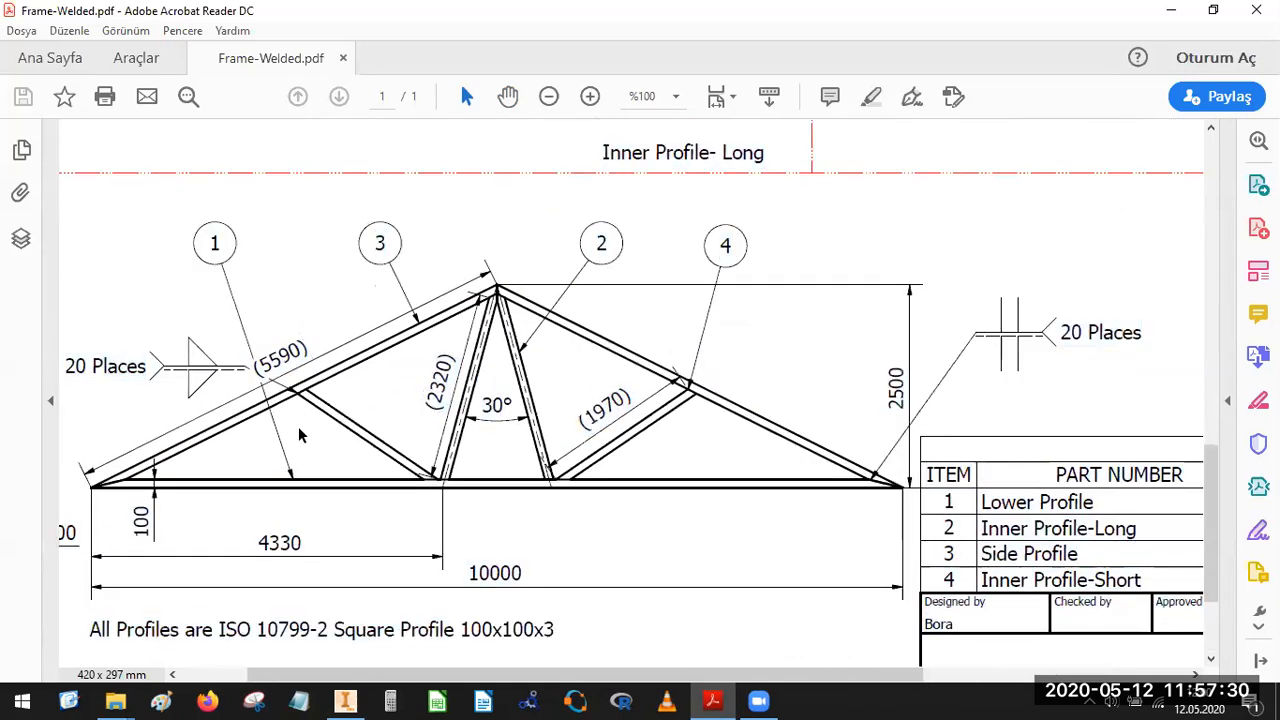
{"action": "right_click", "coordinate": [300, 430]}
{"action": "left_click", "coordinate": [1017, 258]}
Reduce the PDF to a smaller window and return to the Inventor drawing at full window size.
{"action": "double_click", "coordinate": [815, 18]}
{"action": "left_click", "coordinate": [868, 218]}
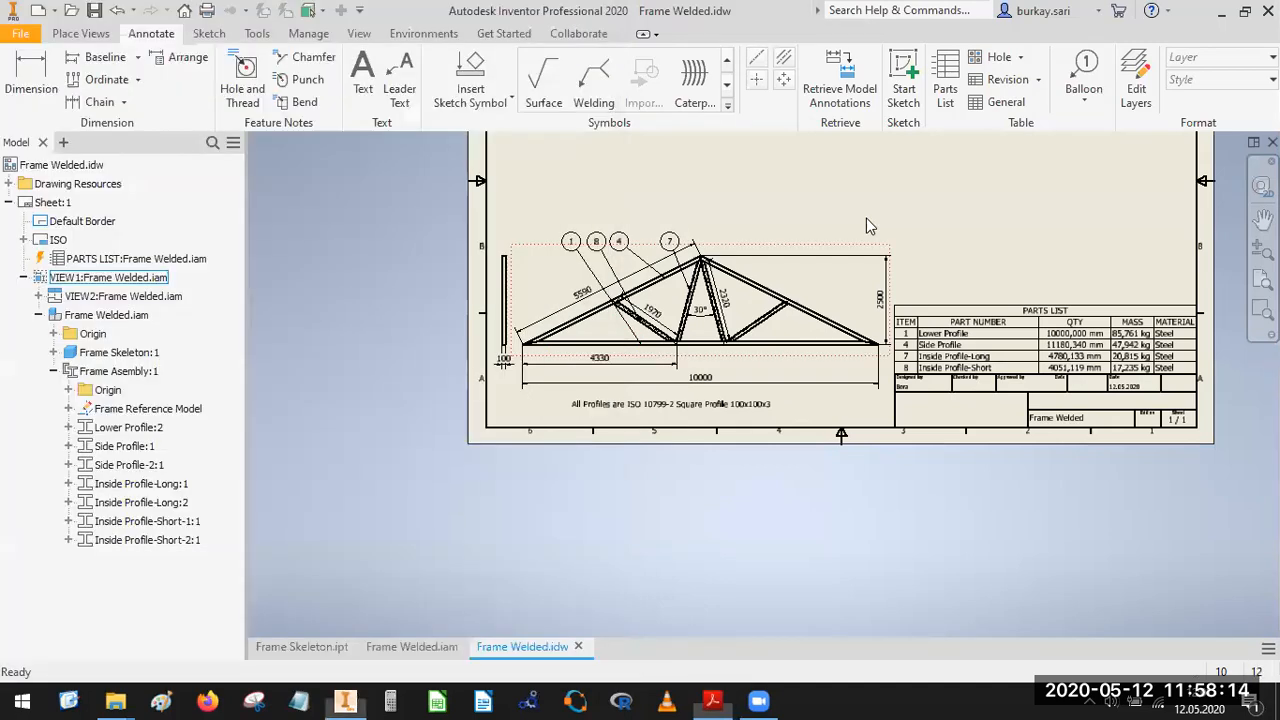
{"action": "double_click", "coordinate": [779, 10]}
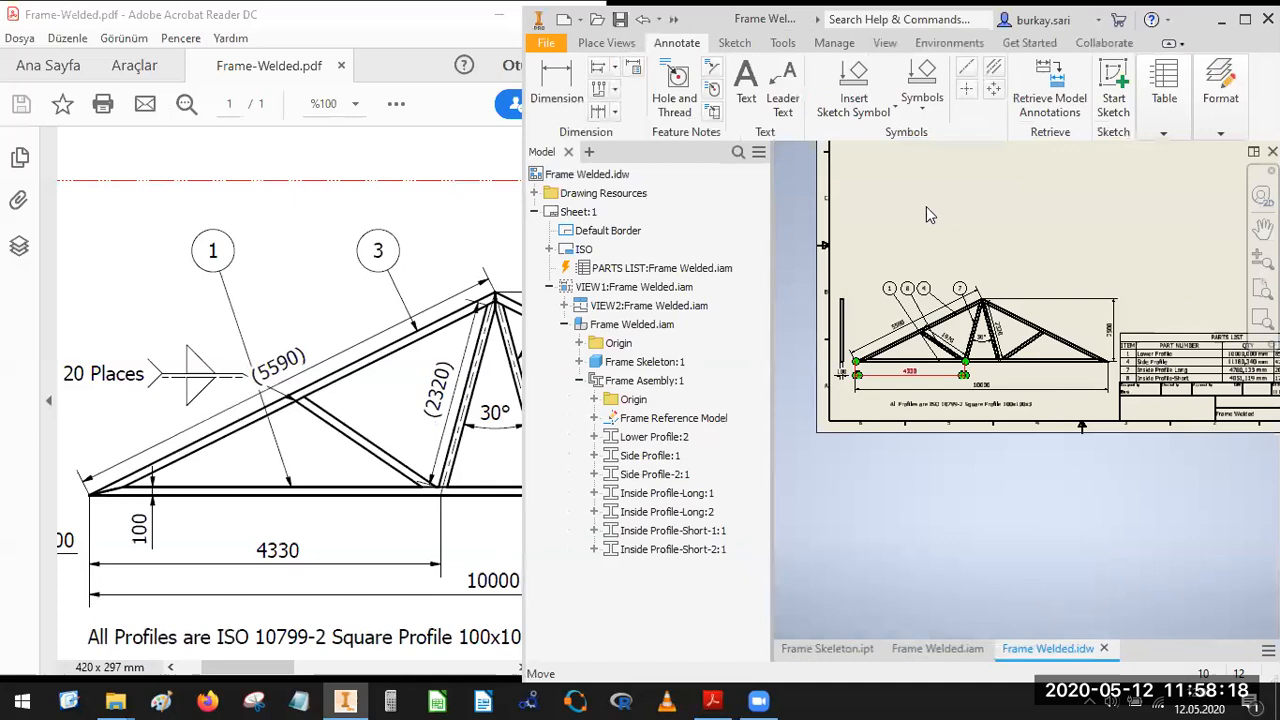
{"action": "left_click", "coordinate": [196, 415]}
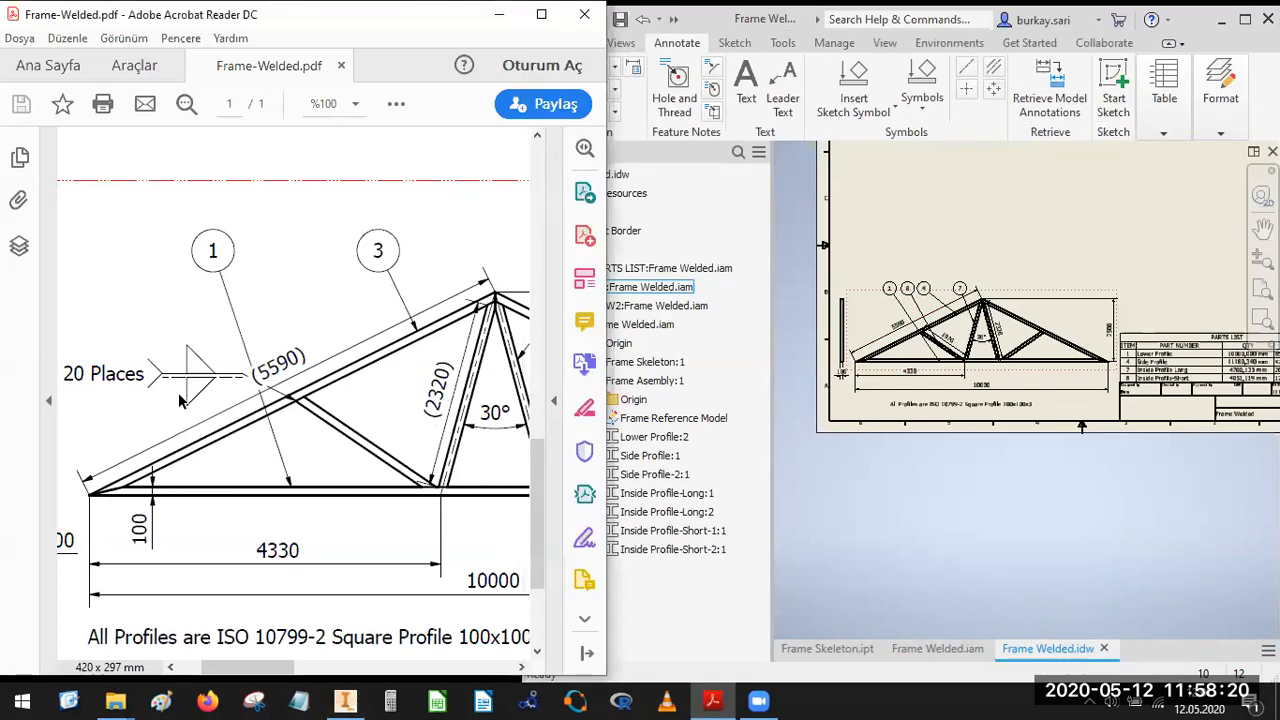
{"action": "left_click", "coordinate": [934, 128]}
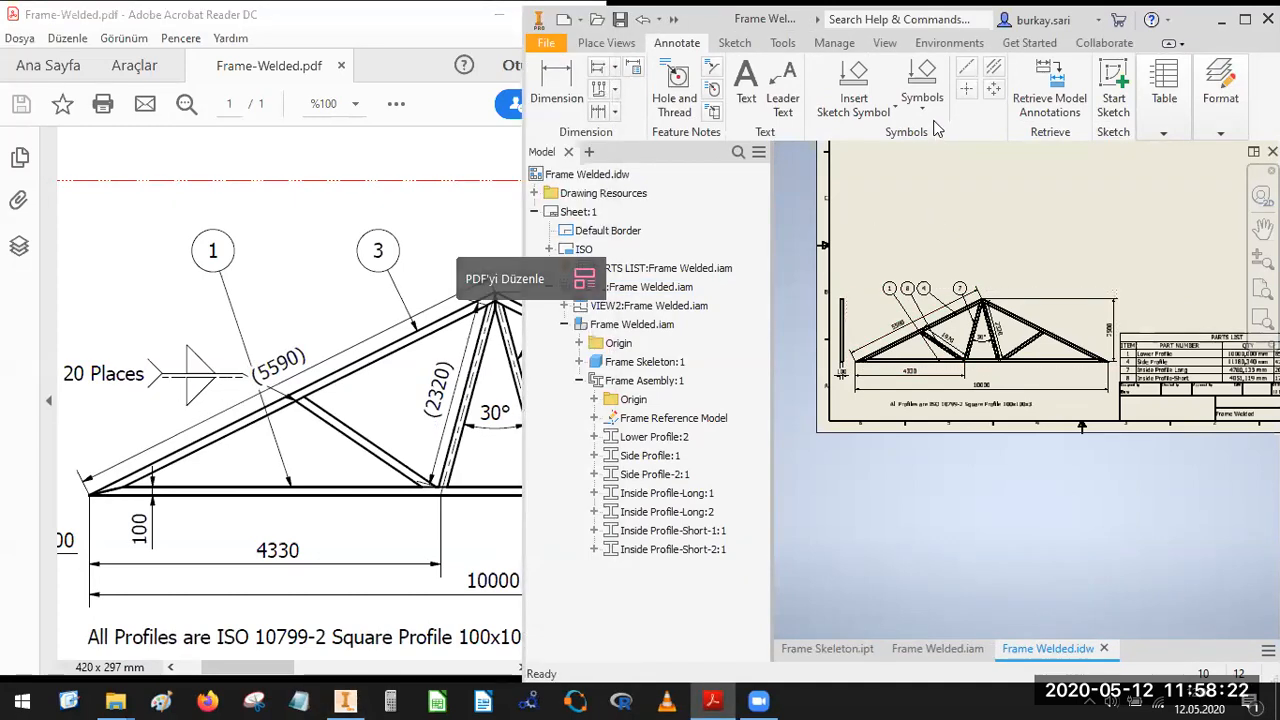
{"action": "double_click", "coordinate": [779, 22]}
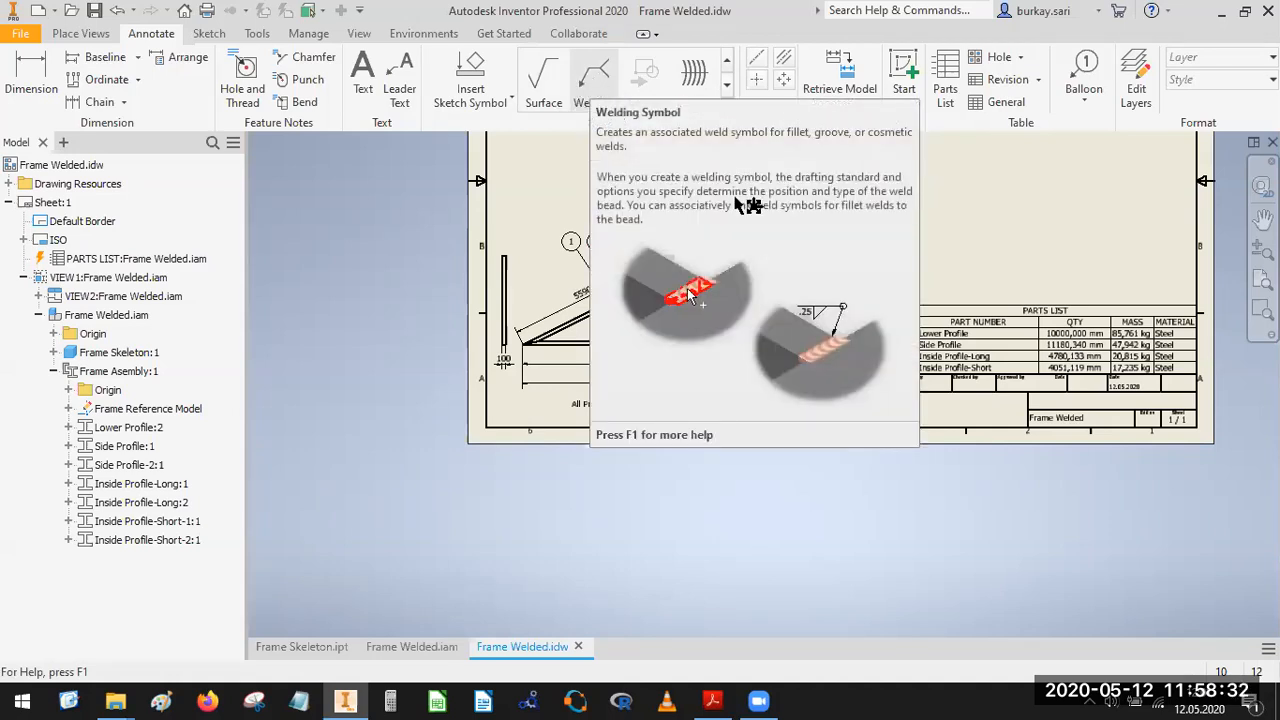
Start a welding symbol with its leader on the joint between the left side profile and the short diagonal, placed above and left of it.
{"action": "left_click", "coordinate": [584, 90]}
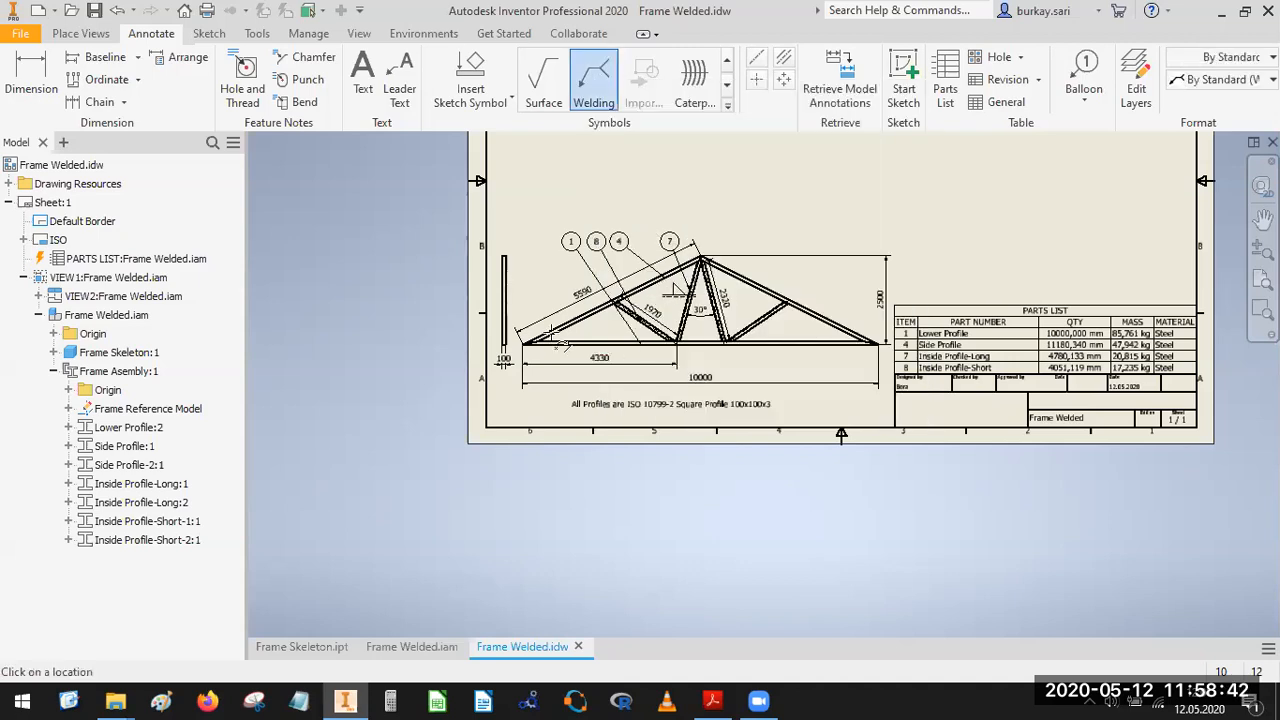
{"action": "scroll", "coordinate": [540, 282], "scroll_direction": "up", "scroll_amount": 1}
{"action": "scroll", "coordinate": [539, 282], "scroll_direction": "up", "scroll_amount": 2}
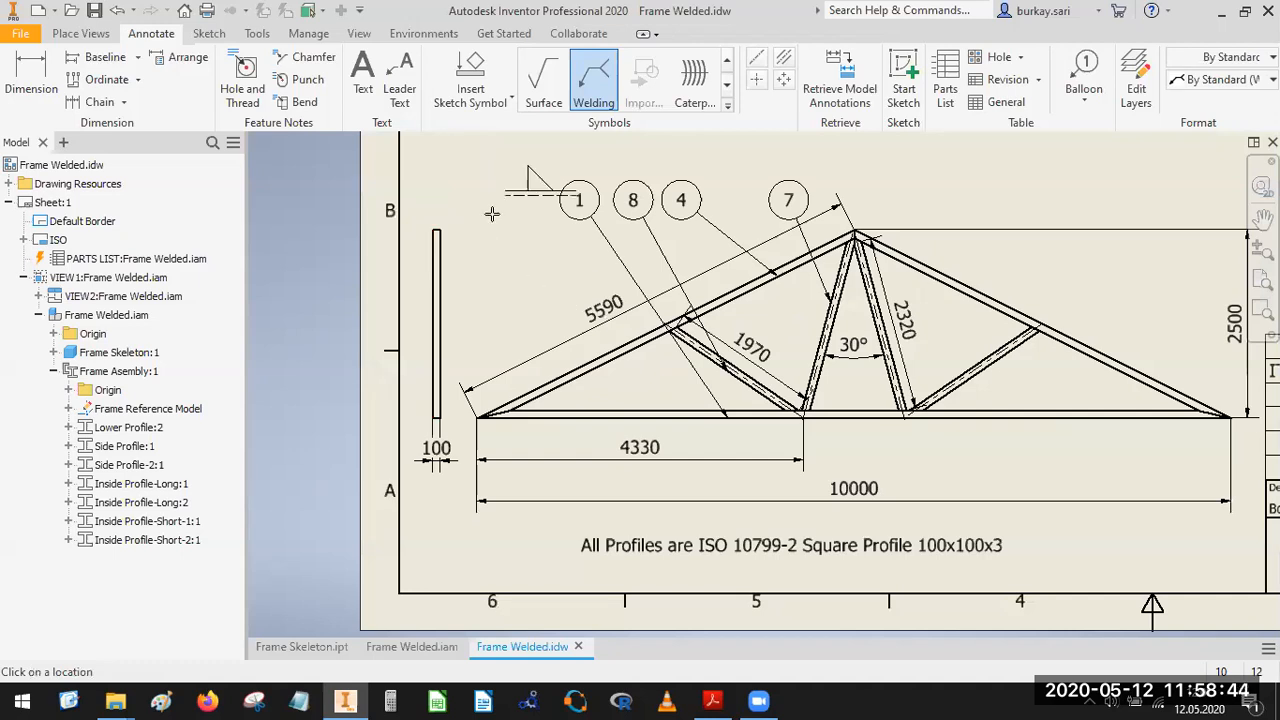
{"action": "scroll", "coordinate": [678, 332], "scroll_direction": "up", "scroll_amount": 3}
{"action": "left_click", "coordinate": [665, 320]}
{"action": "scroll", "coordinate": [638, 345], "scroll_direction": "down", "scroll_amount": 5}
{"action": "middle_click_drag", "start_coordinate": [639, 347], "coordinate": [755, 447]}
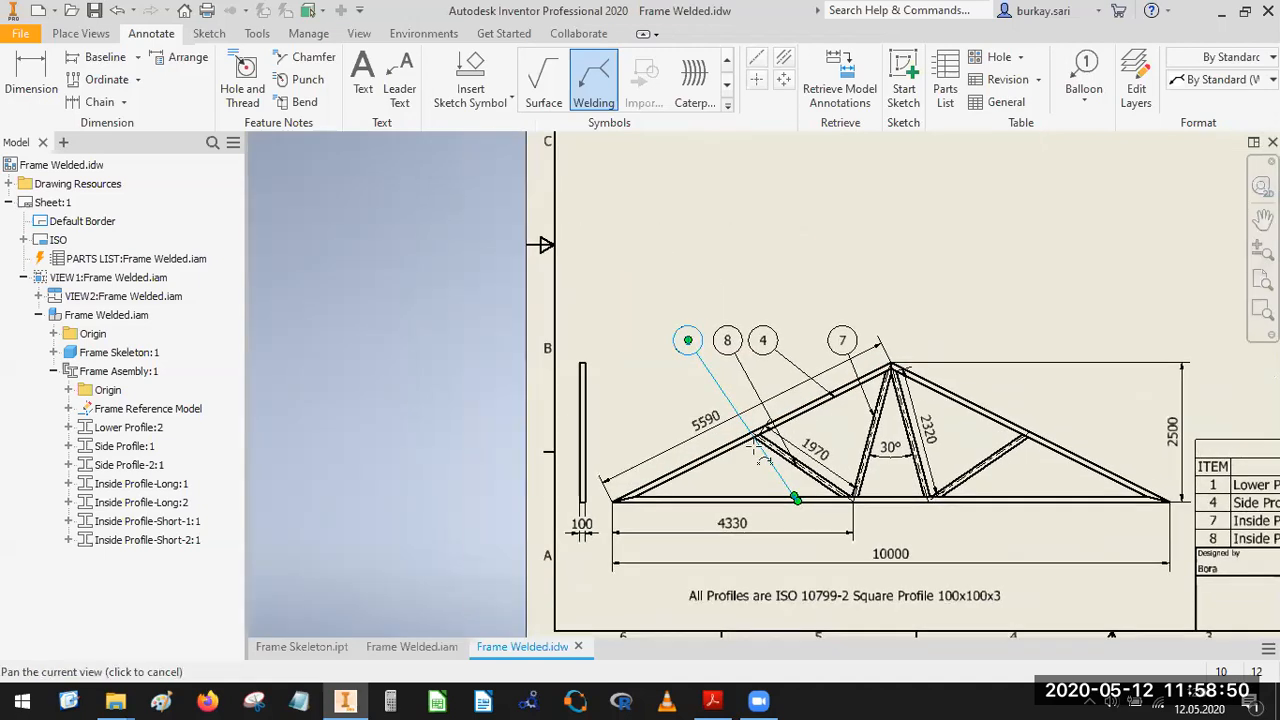
{"action": "scroll", "coordinate": [693, 393], "scroll_direction": "up", "scroll_amount": 2}
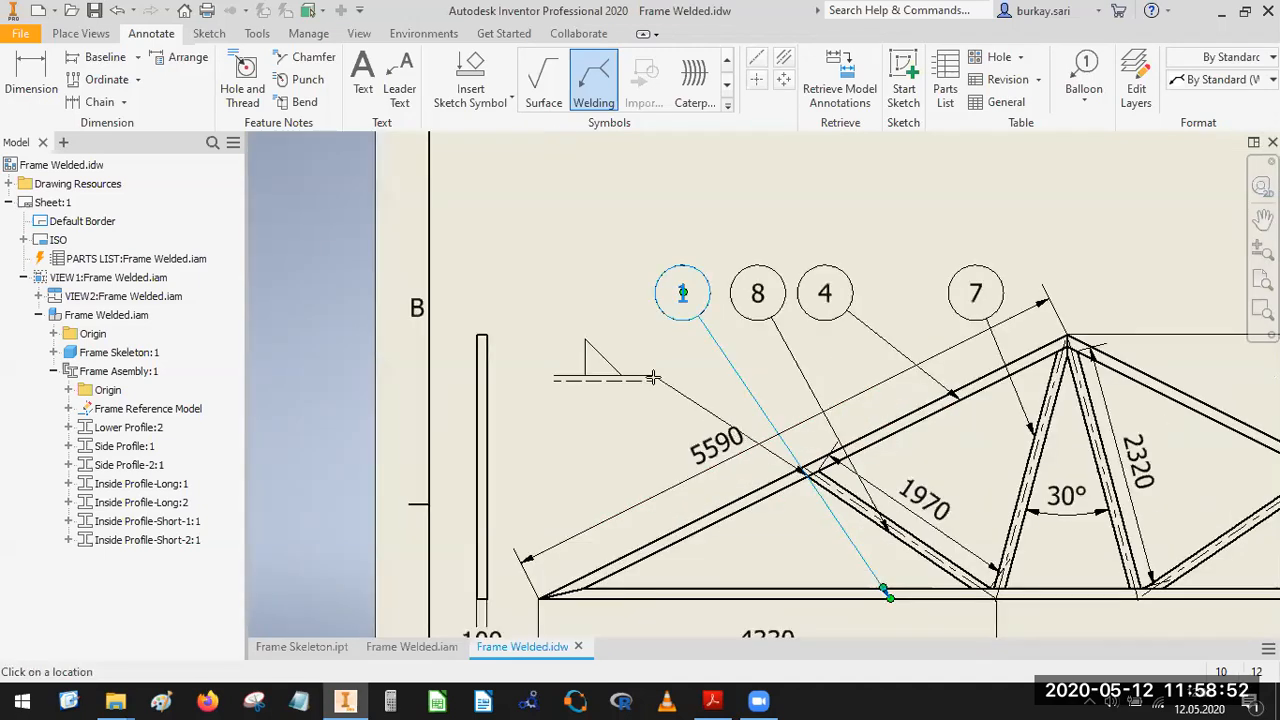
{"action": "right_click", "coordinate": [655, 382]}
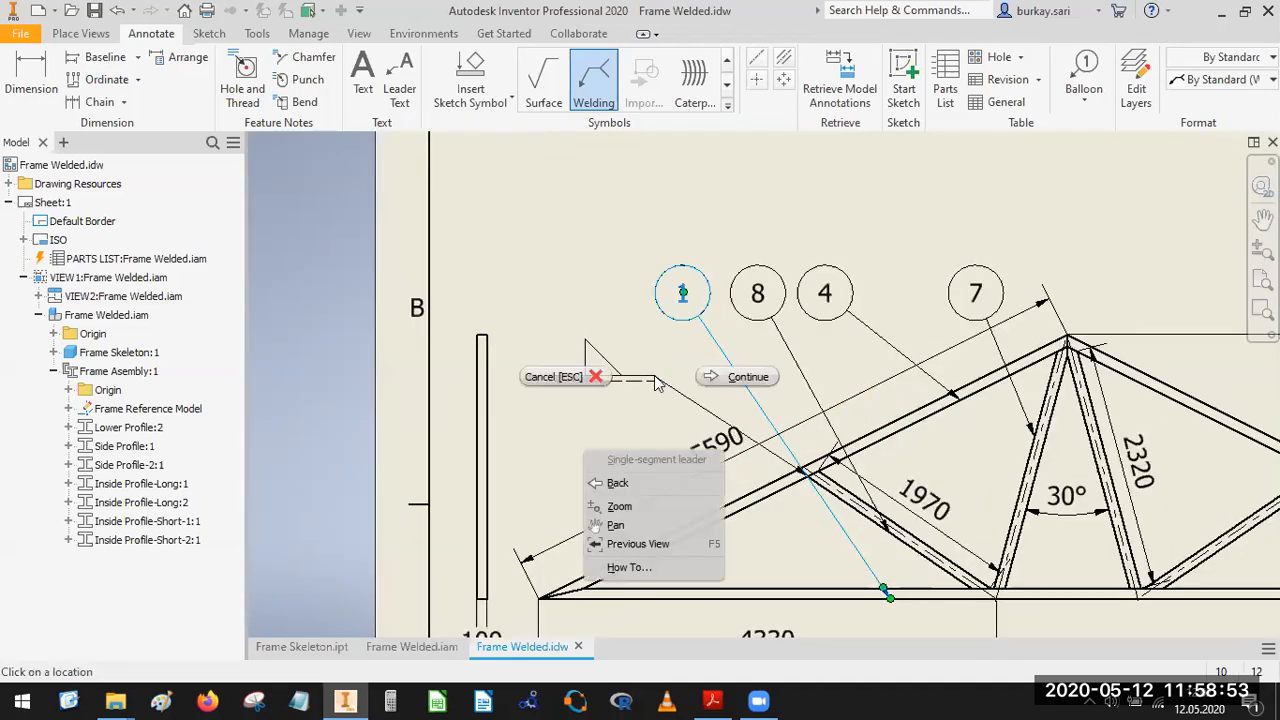
{"action": "left_click", "coordinate": [731, 381]}
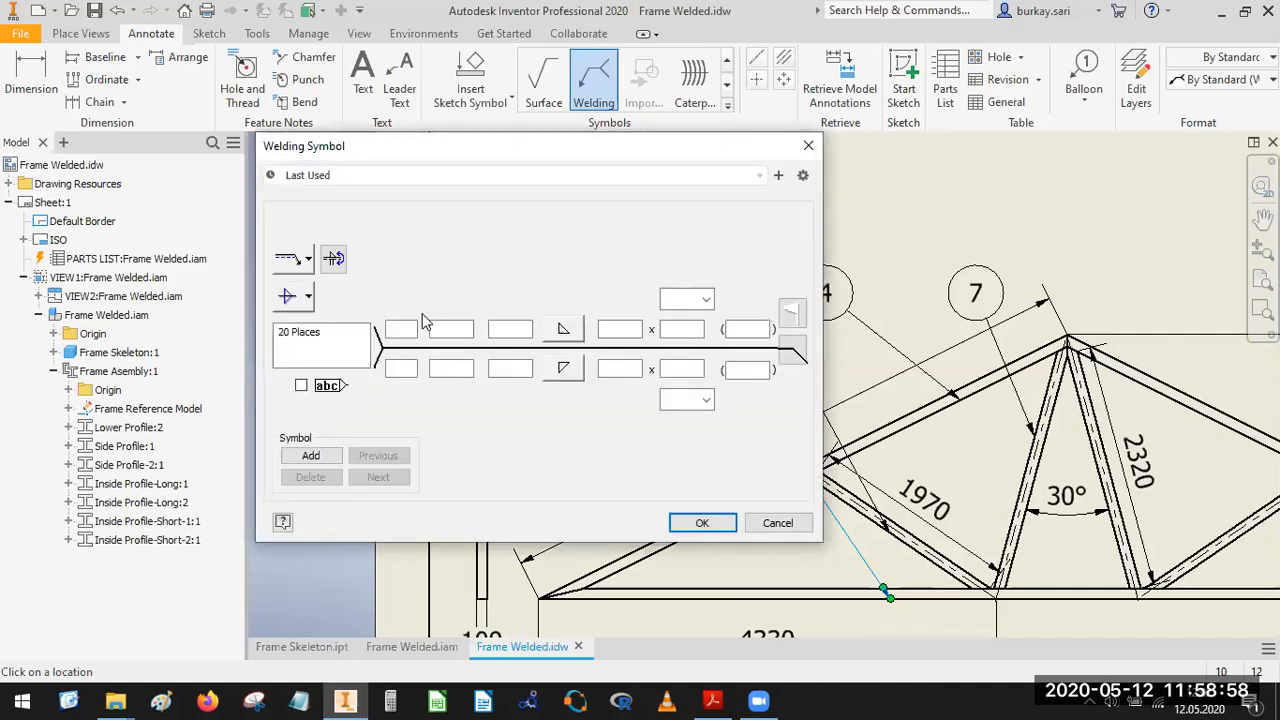
Check the left weld symbol in Frame-Welded.pdf and return to the welding symbol settings in Inventor.
{"action": "left_click", "coordinate": [758, 700]}
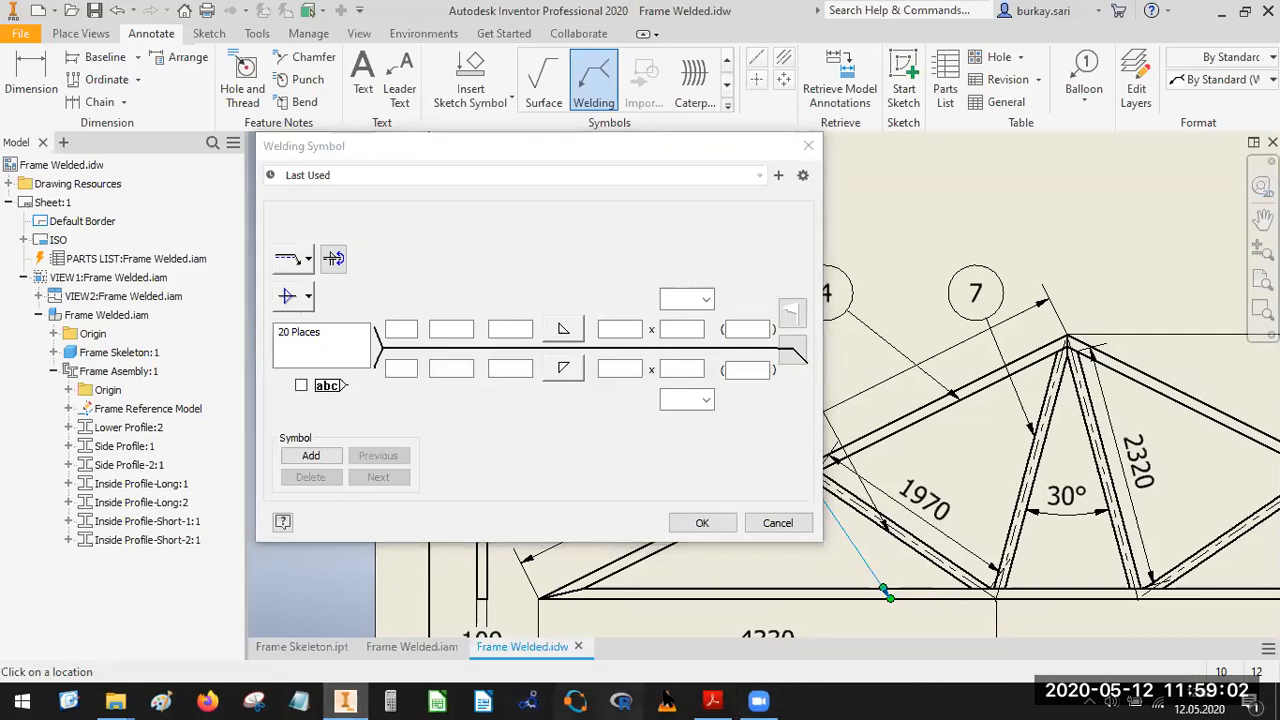
{"action": "left_click", "coordinate": [712, 700]}
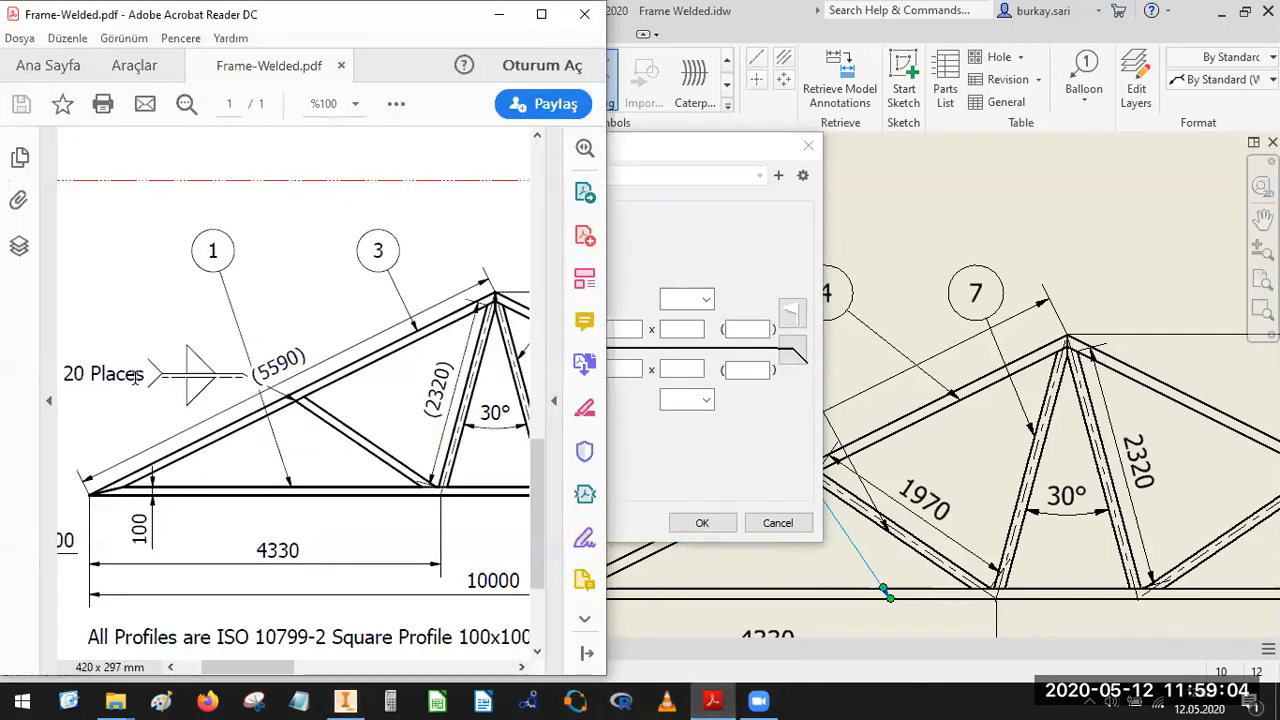
{"action": "left_click", "coordinate": [700, 240]}
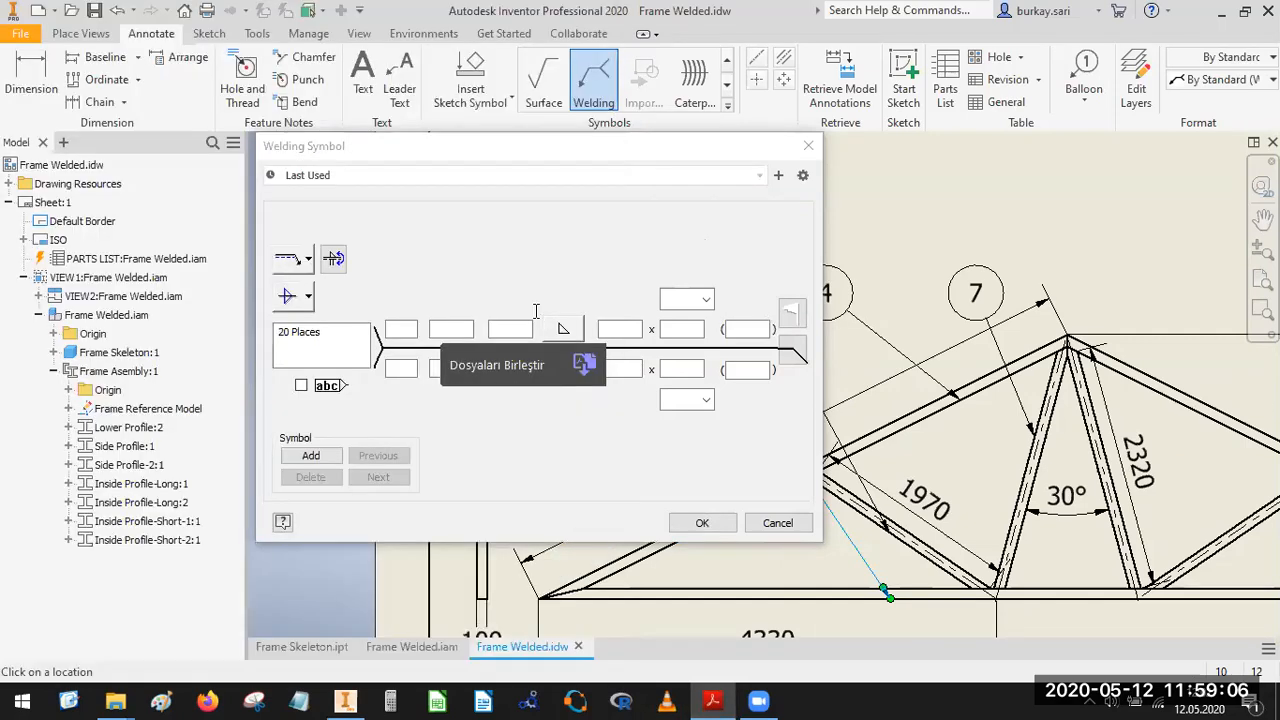
Try parallel-line weld symbols on both sides of the reference line and select the tail note text.
{"action": "left_click", "coordinate": [563, 330]}
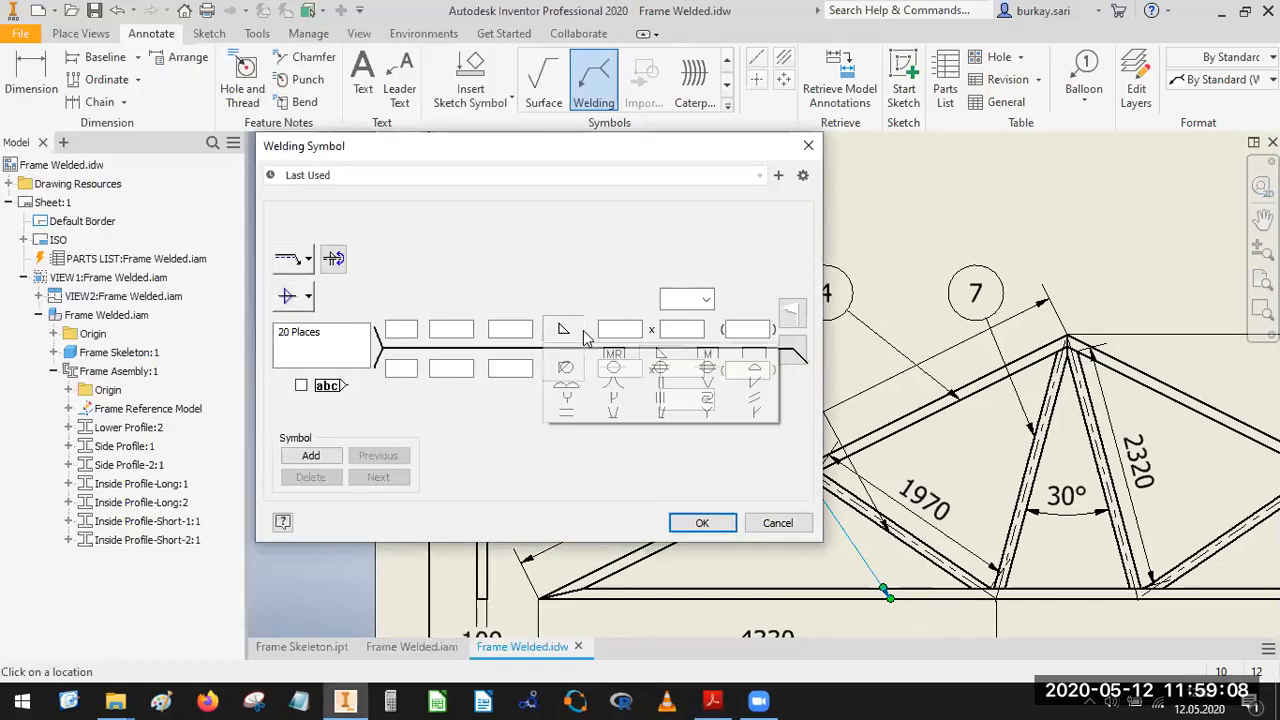
{"action": "left_click", "coordinate": [614, 386]}
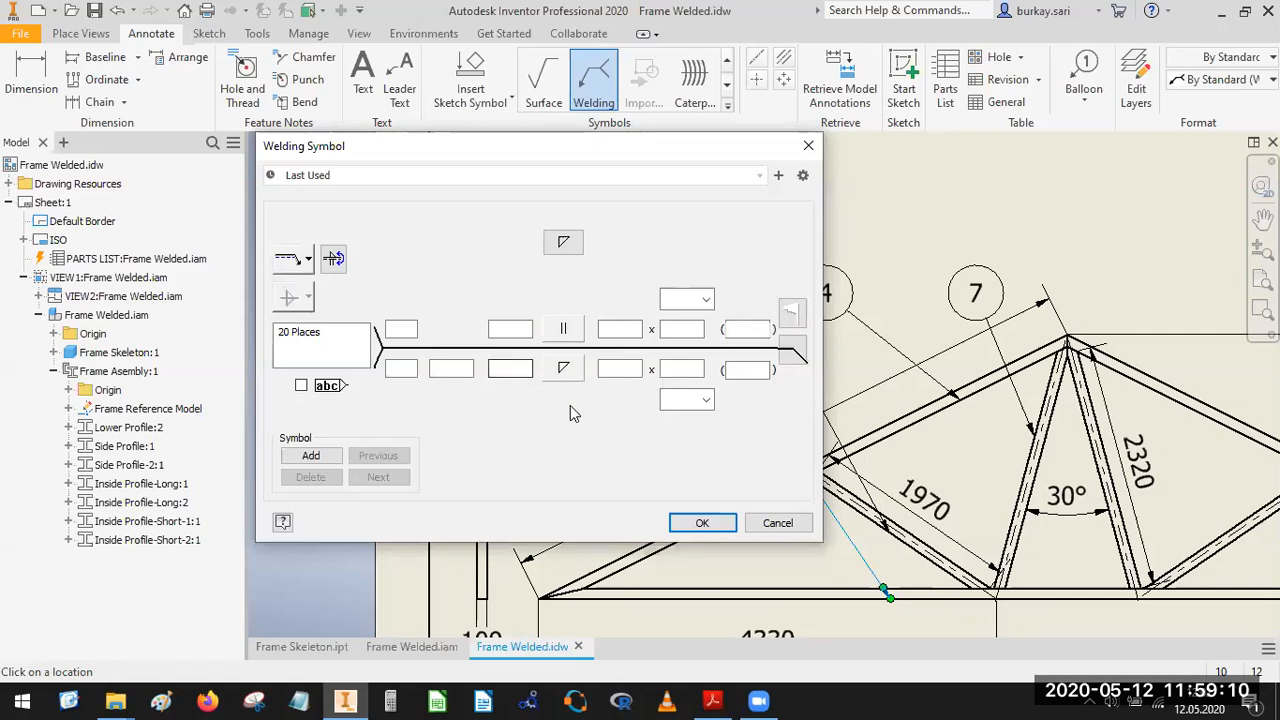
{"action": "left_click", "coordinate": [564, 372]}
{"action": "left_click", "coordinate": [659, 438]}
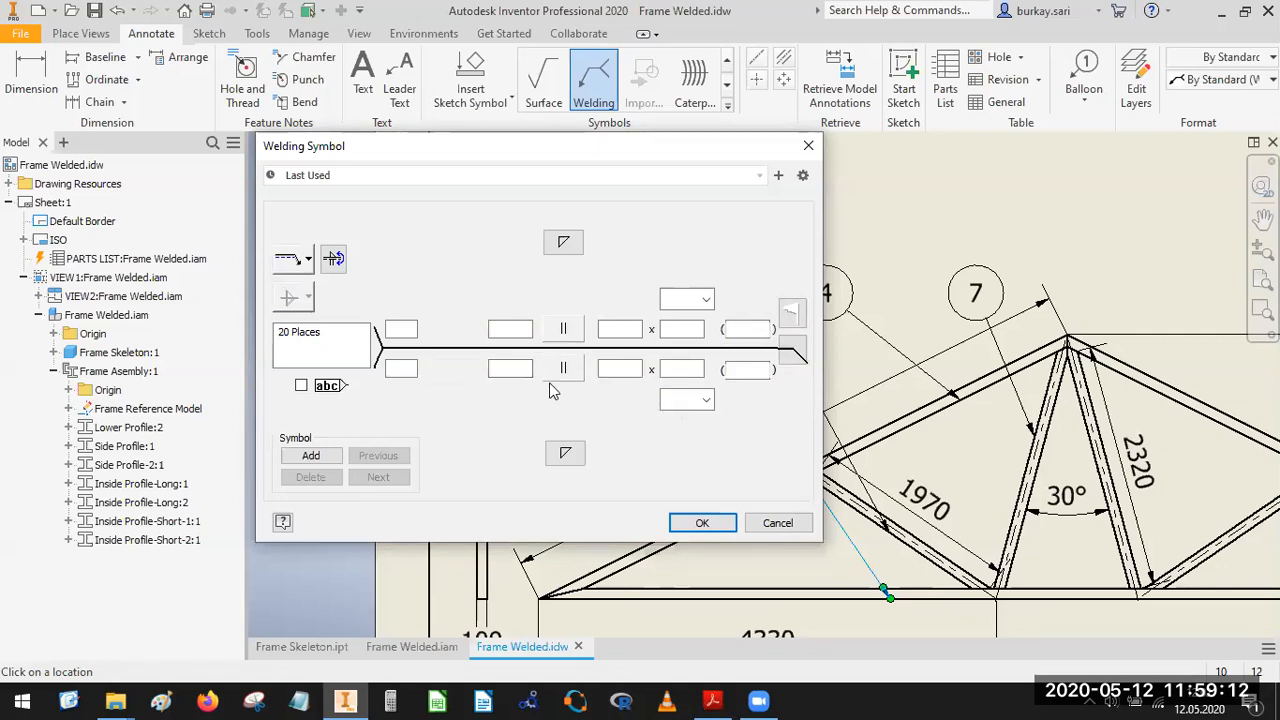
{"action": "left_click_drag", "start_coordinate": [329, 330], "coordinate": [240, 322]}
{"action": "left_click_drag", "start_coordinate": [346, 324], "coordinate": [263, 323]}
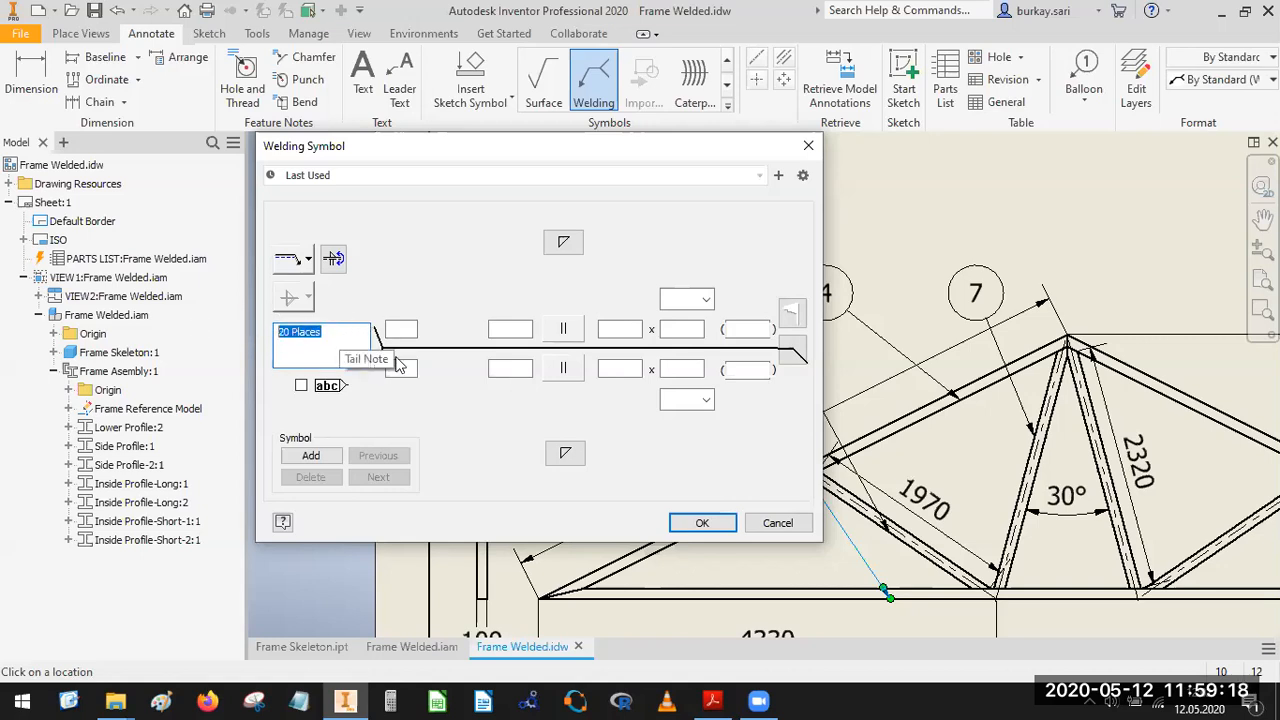
Set fillet welds on both sides of the reference line, keep the tail note 20 Places, and create the symbol.
{"action": "left_click", "coordinate": [562, 333]}
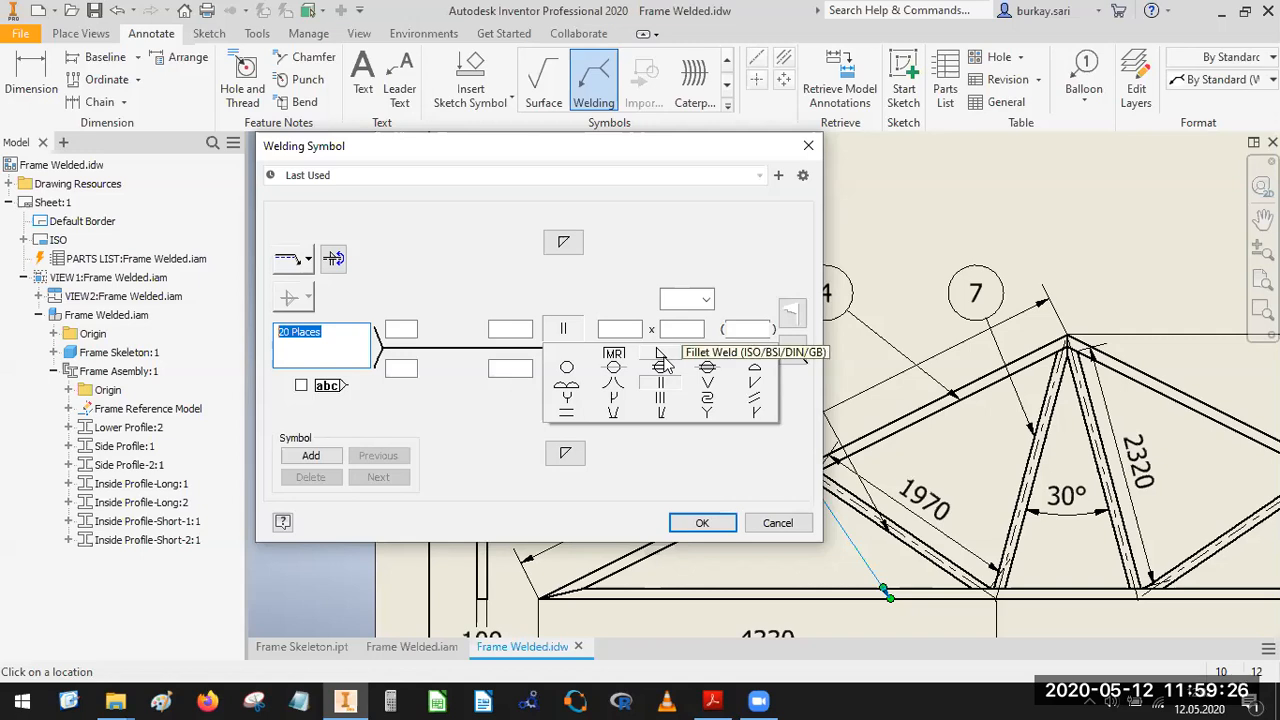
{"action": "left_click", "coordinate": [663, 365]}
{"action": "left_click", "coordinate": [563, 369]}
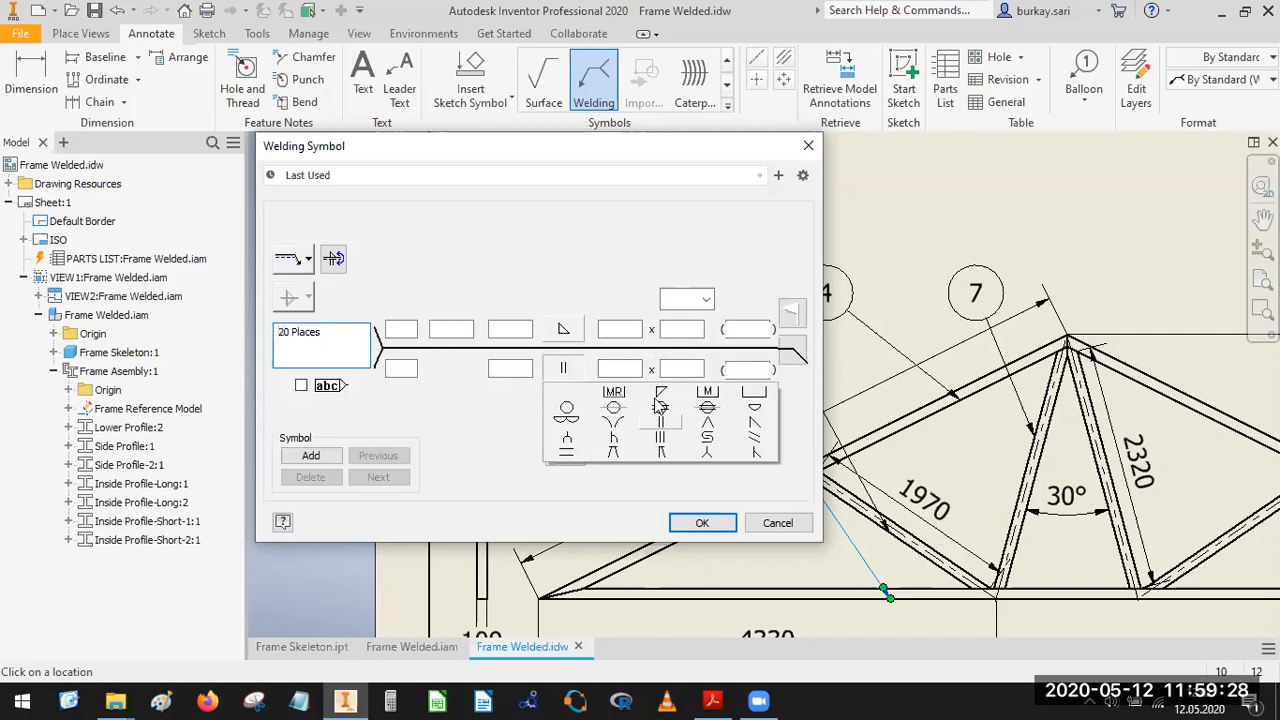
{"action": "left_click", "coordinate": [659, 400]}
{"action": "left_click", "coordinate": [702, 523]}
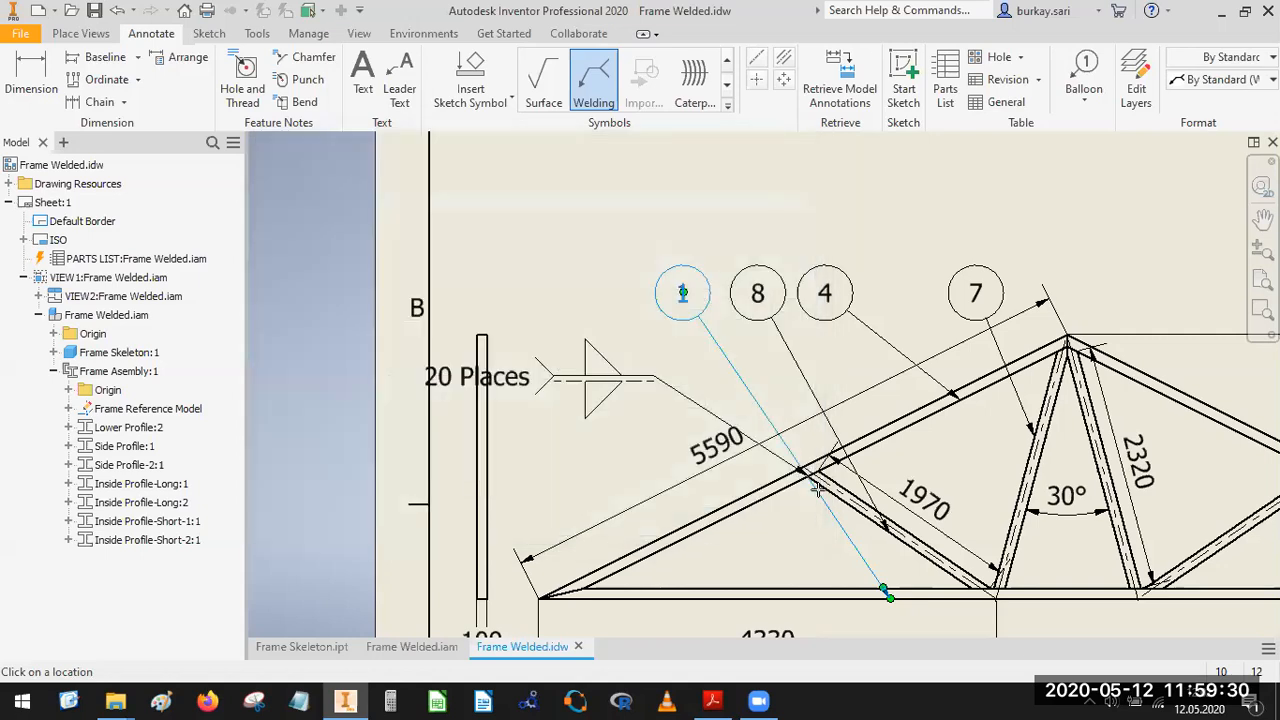
End the welding symbol command and move the 20 Places fillet weld symbol to the right, clear of the narrow side view.
{"action": "scroll", "coordinate": [817, 488], "scroll_direction": "up", "scroll_amount": 5}
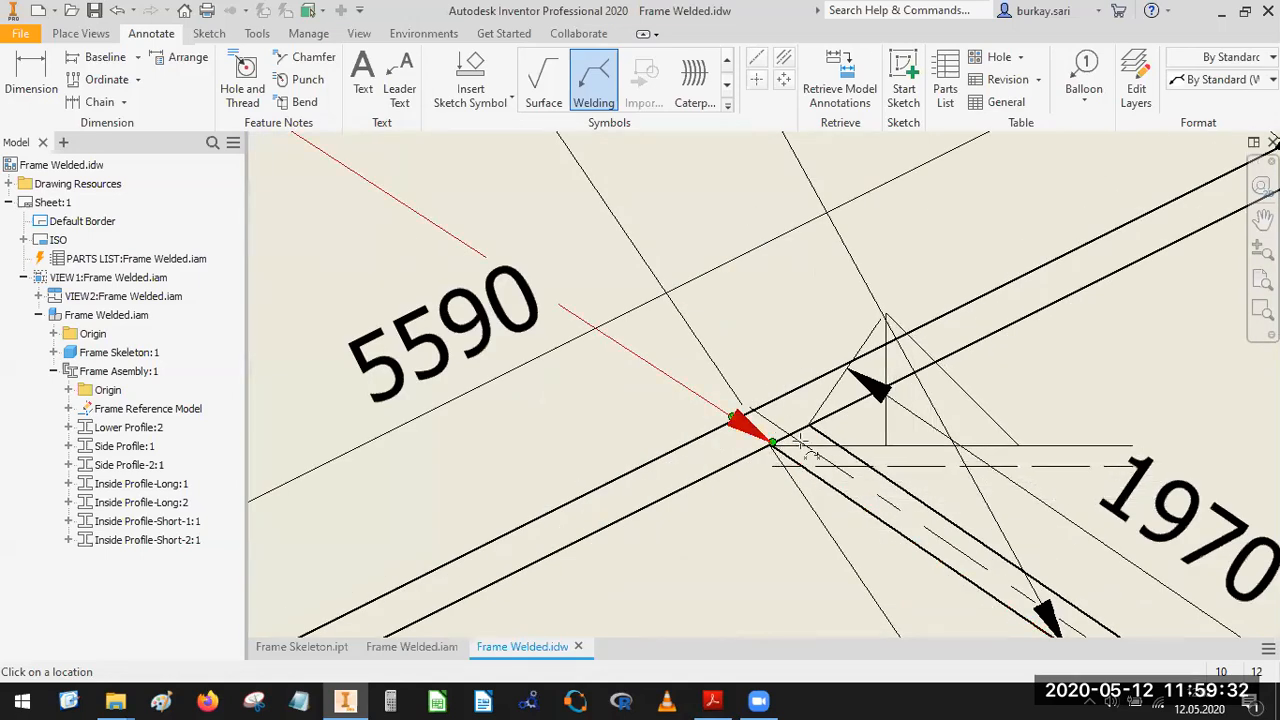
{"action": "scroll", "coordinate": [800, 450], "scroll_direction": "down", "scroll_amount": 3}
{"action": "scroll", "coordinate": [657, 414], "scroll_direction": "up", "scroll_amount": 1}
{"action": "middle_click_drag", "start_coordinate": [671, 423], "coordinate": [773, 466]}
{"action": "middle_click_drag", "start_coordinate": [429, 217], "coordinate": [612, 338]}
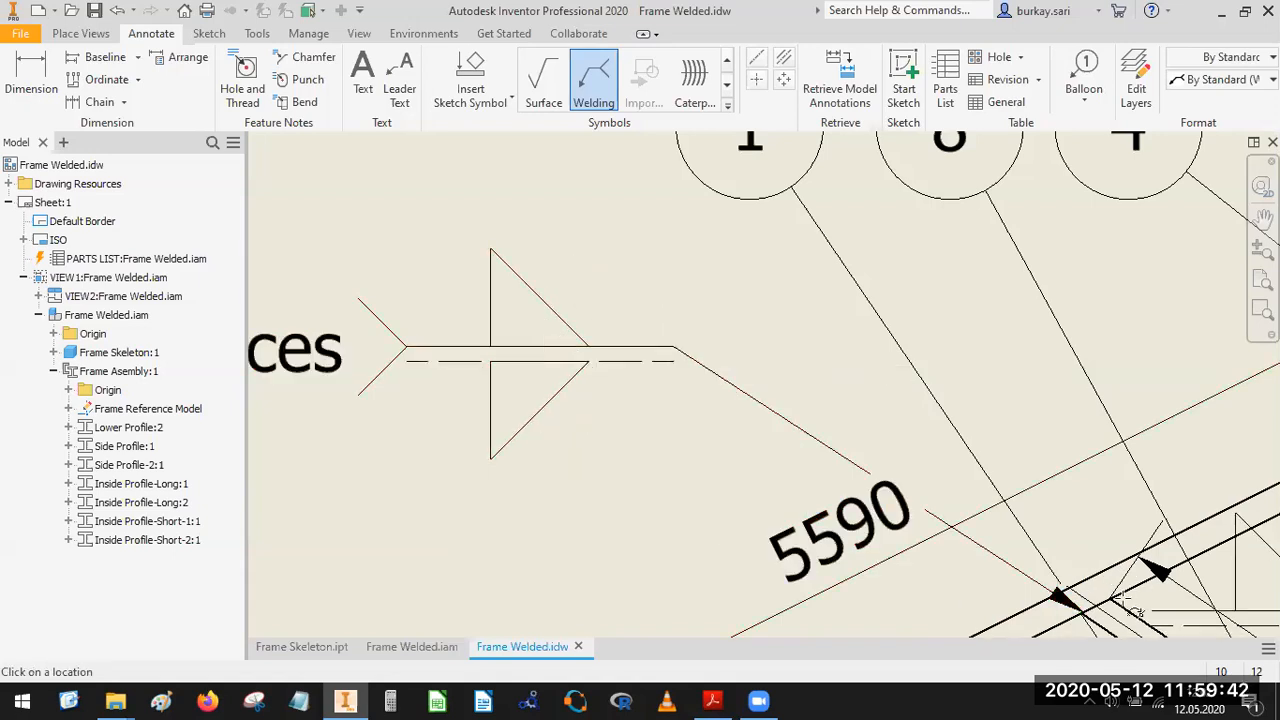
{"action": "scroll", "coordinate": [735, 399], "scroll_direction": "down", "scroll_amount": 5}
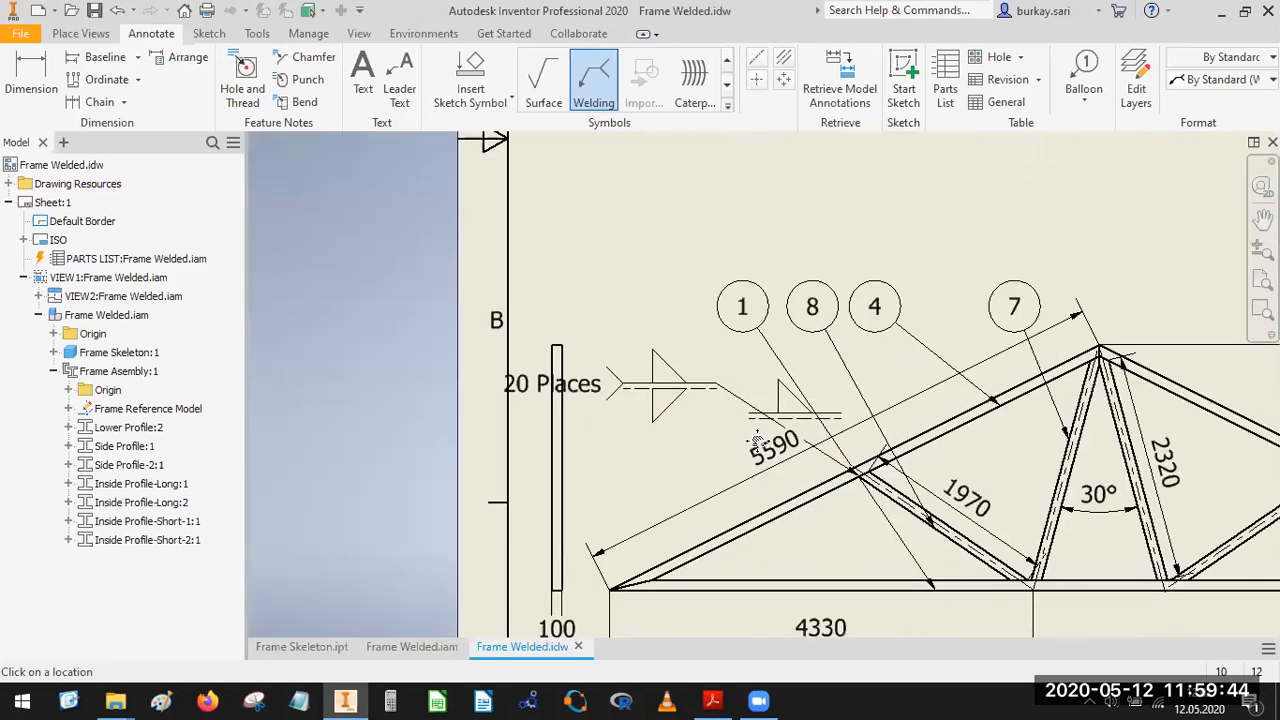
{"action": "scroll", "coordinate": [680, 452], "scroll_direction": "up", "scroll_amount": 3}
{"action": "key", "text": "Escape"}
{"action": "left_click_drag", "start_coordinate": [898, 390], "coordinate": [914, 438]}
{"action": "scroll", "coordinate": [900, 366], "scroll_direction": "down", "scroll_amount": 2}
{"action": "middle_click_drag", "start_coordinate": [929, 394], "coordinate": [791, 301]}
{"action": "scroll", "coordinate": [793, 418], "scroll_direction": "down", "scroll_amount": 3}
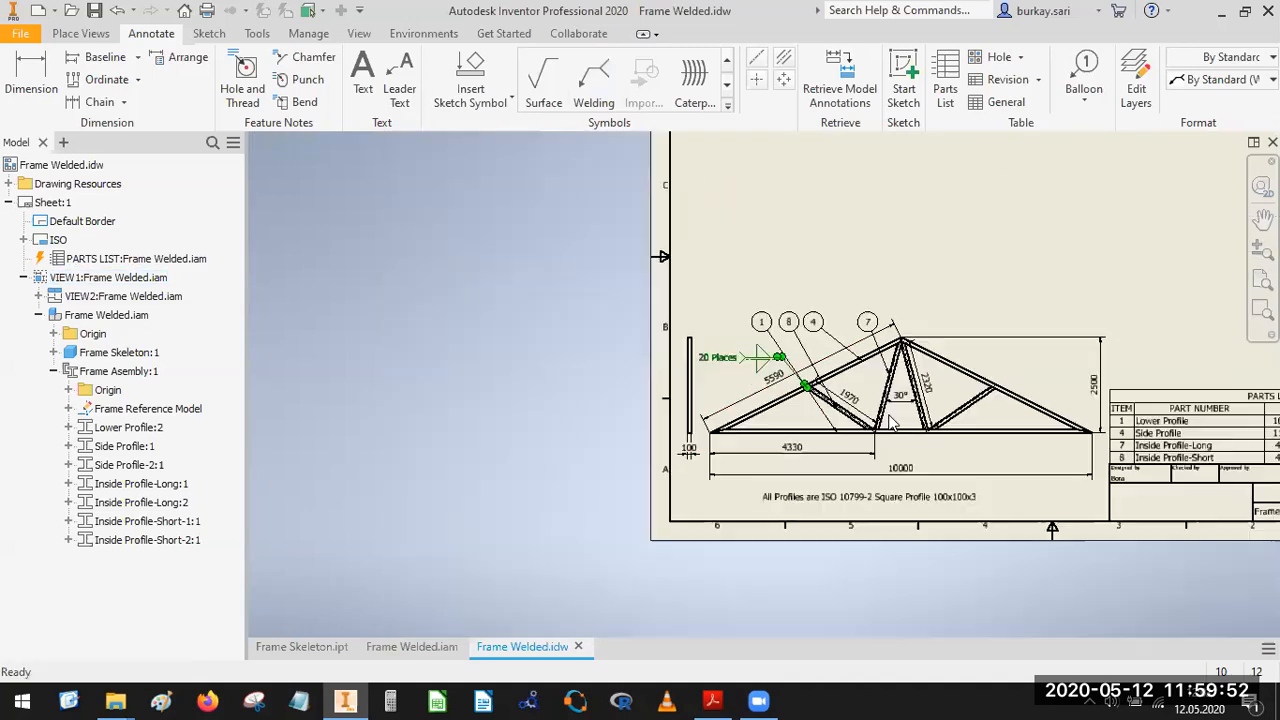
Examine the truss's lower-right corner joint in the drawing and in the Frame Welded.iam assembly, returning to the drawing.
{"action": "middle_click_drag", "start_coordinate": [1077, 460], "coordinate": [922, 420]}
{"action": "scroll", "coordinate": [922, 420], "scroll_direction": "up", "scroll_amount": 4}
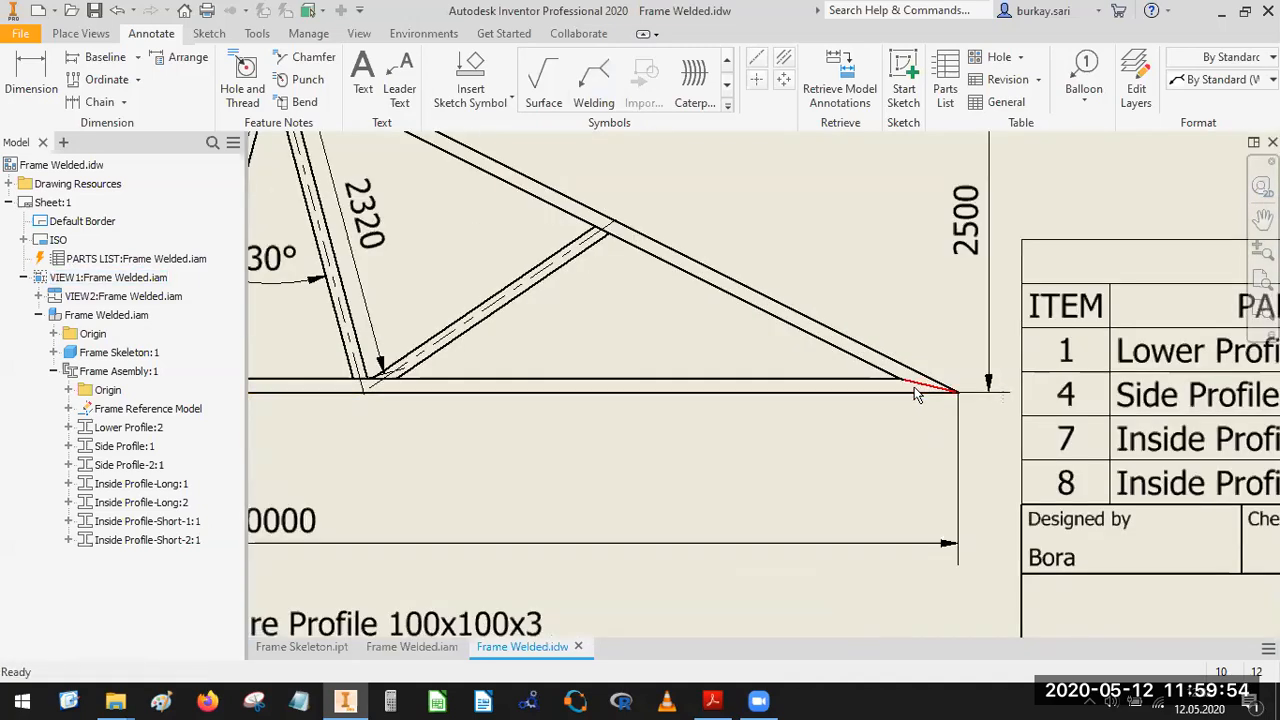
{"action": "left_click", "coordinate": [411, 647]}
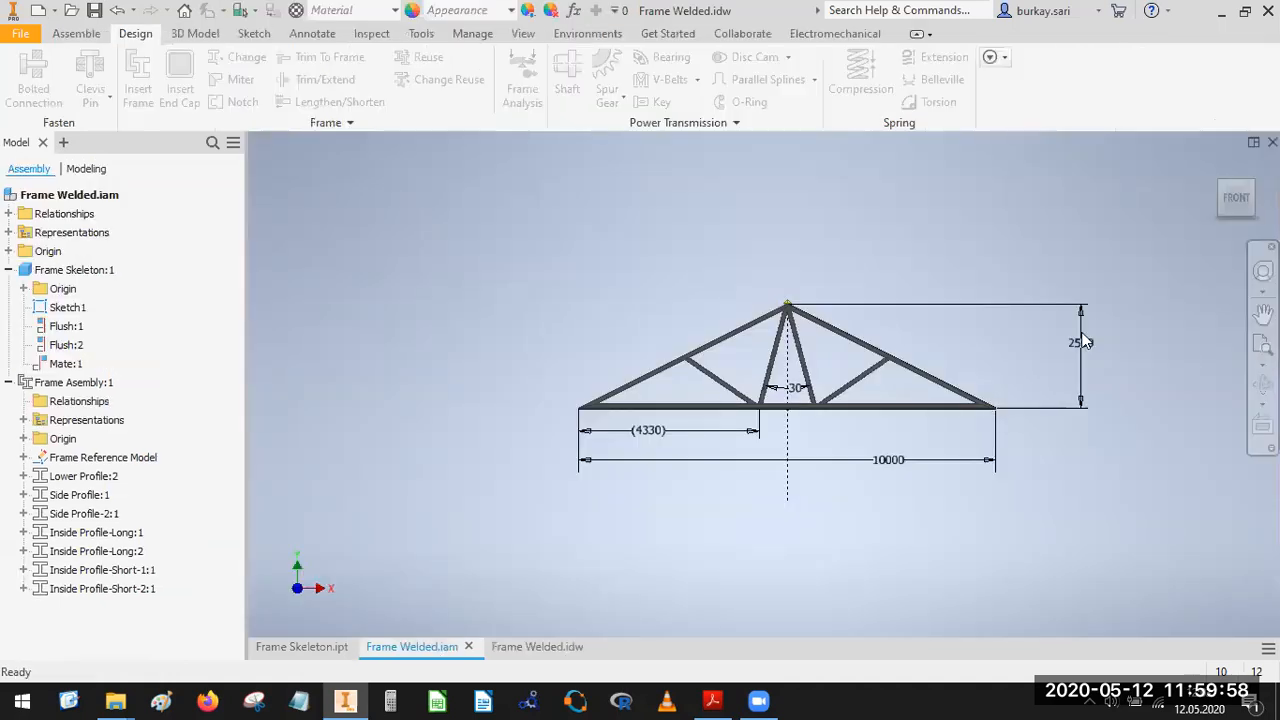
{"action": "scroll", "coordinate": [990, 416], "scroll_direction": "up", "scroll_amount": 8}
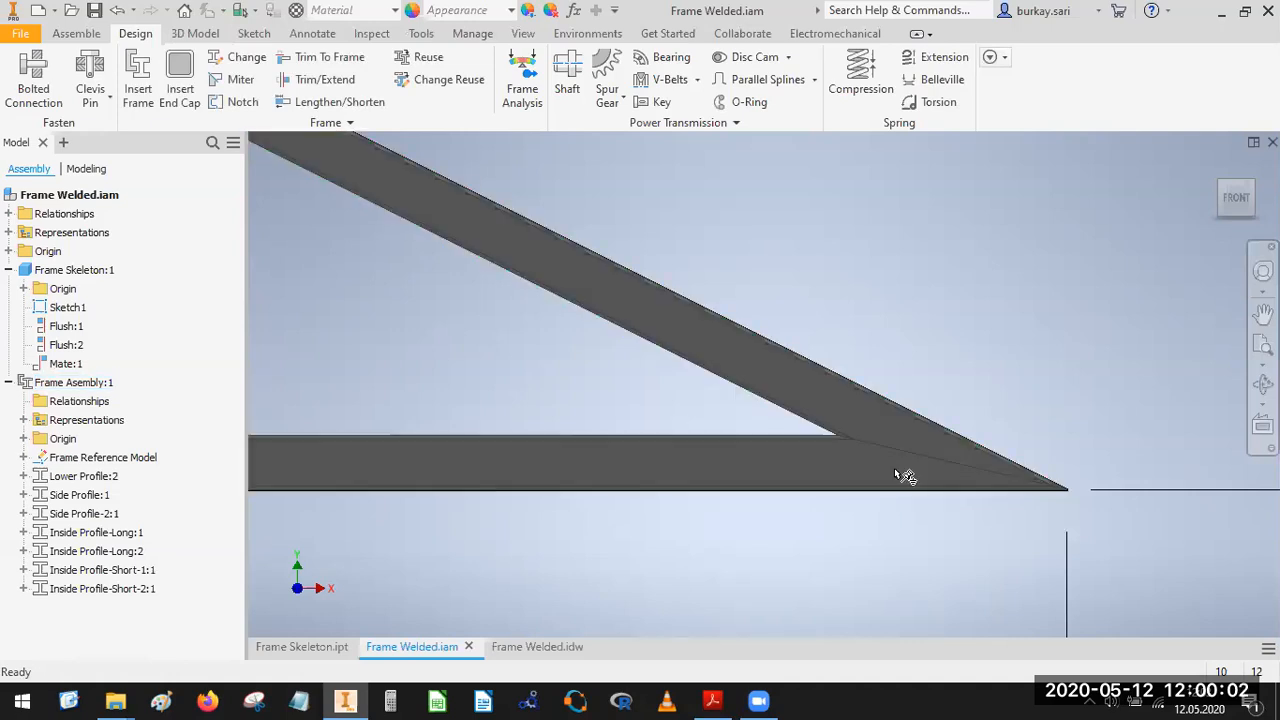
{"action": "left_click", "coordinate": [540, 642]}
{"action": "scroll", "coordinate": [759, 396], "scroll_direction": "down", "scroll_amount": 5}
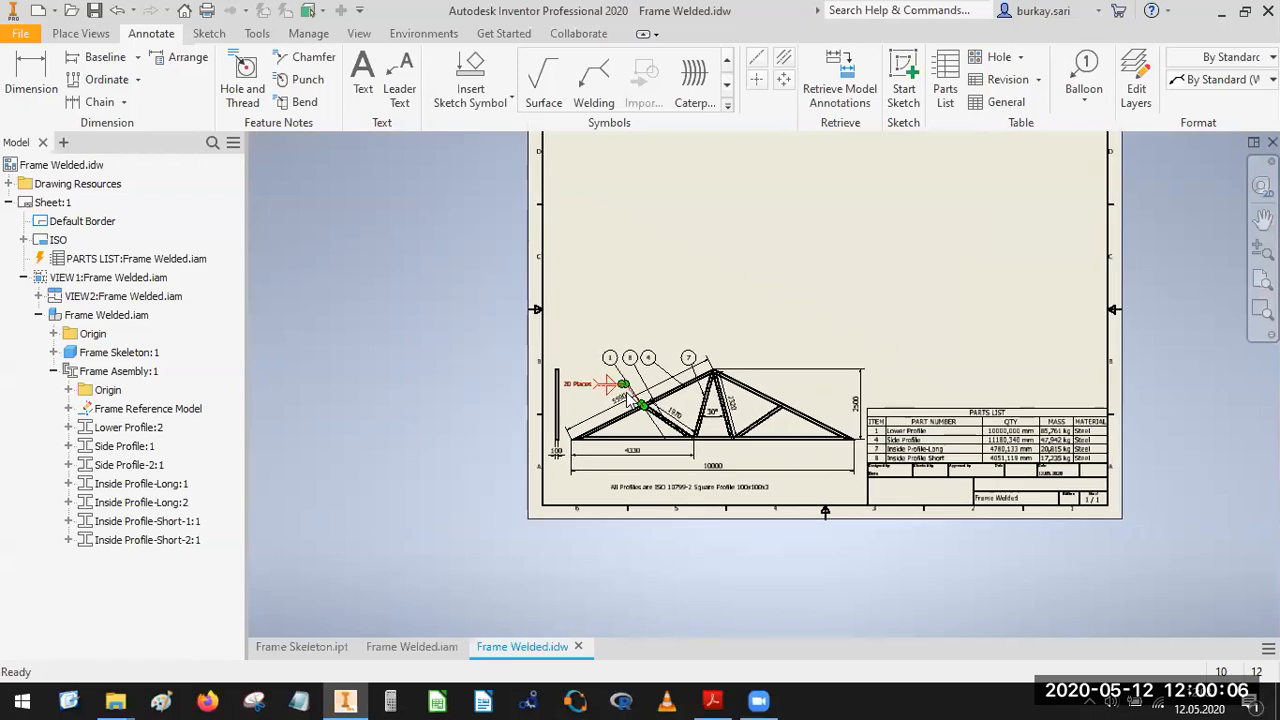
Start a welding symbol with its leader on the joint line at the truss's lower-right corner, placing the symbol above the sloping side profile.
{"action": "scroll", "coordinate": [626, 392], "scroll_direction": "up", "scroll_amount": 5}
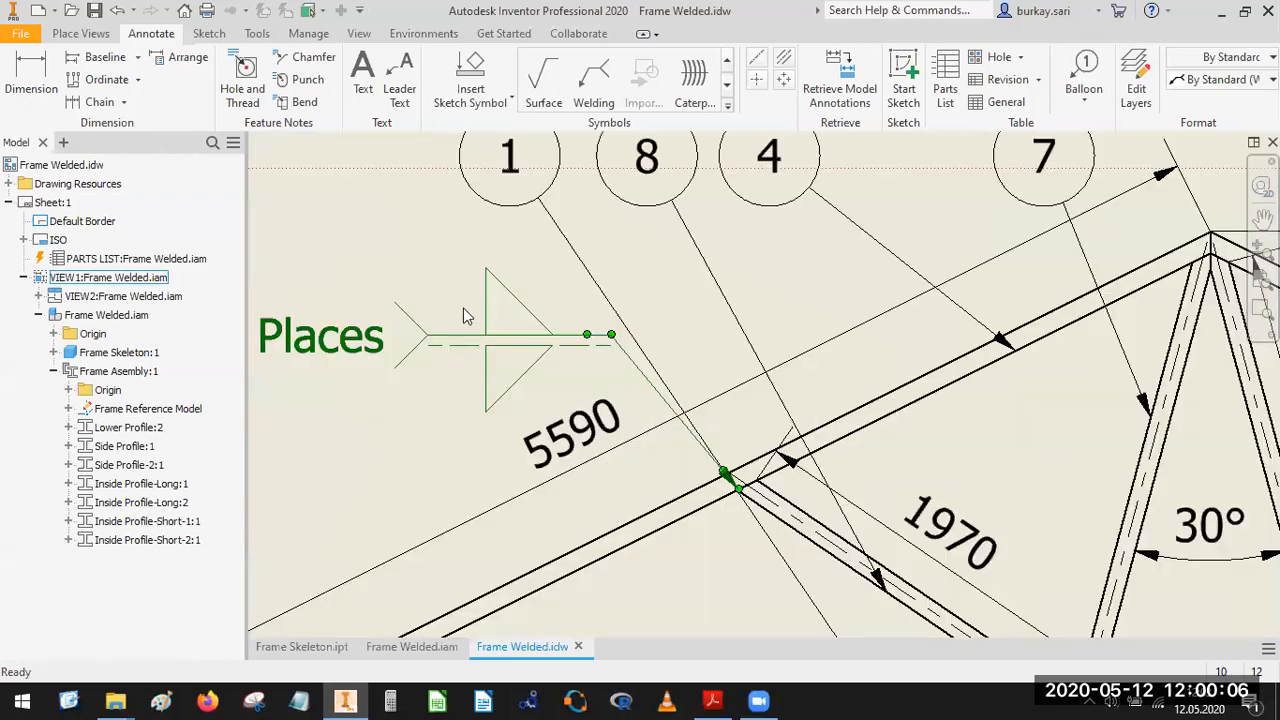
{"action": "left_click", "coordinate": [594, 92]}
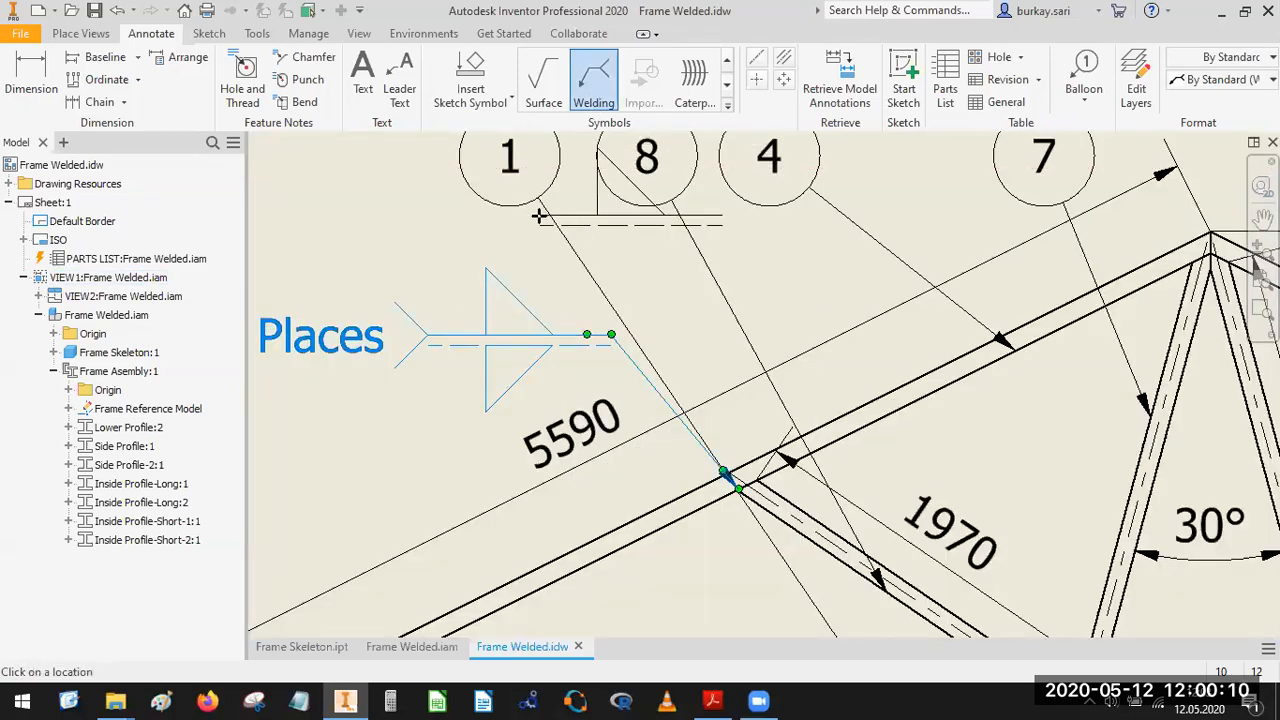
{"action": "scroll", "coordinate": [580, 320], "scroll_direction": "down", "scroll_amount": 3}
{"action": "scroll", "coordinate": [1016, 449], "scroll_direction": "up", "scroll_amount": 6}
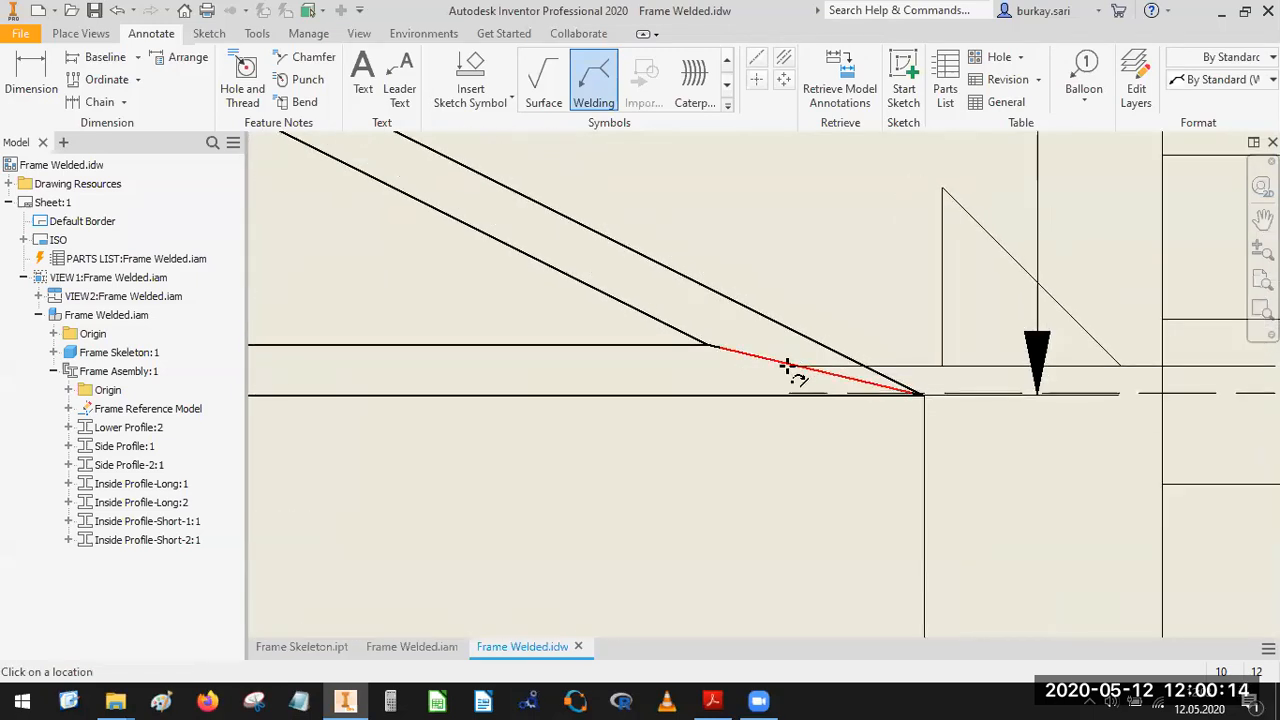
{"action": "left_click", "coordinate": [786, 366]}
{"action": "scroll", "coordinate": [766, 362], "scroll_direction": "down", "scroll_amount": 3}
{"action": "scroll", "coordinate": [593, 386], "scroll_direction": "up", "scroll_amount": 5}
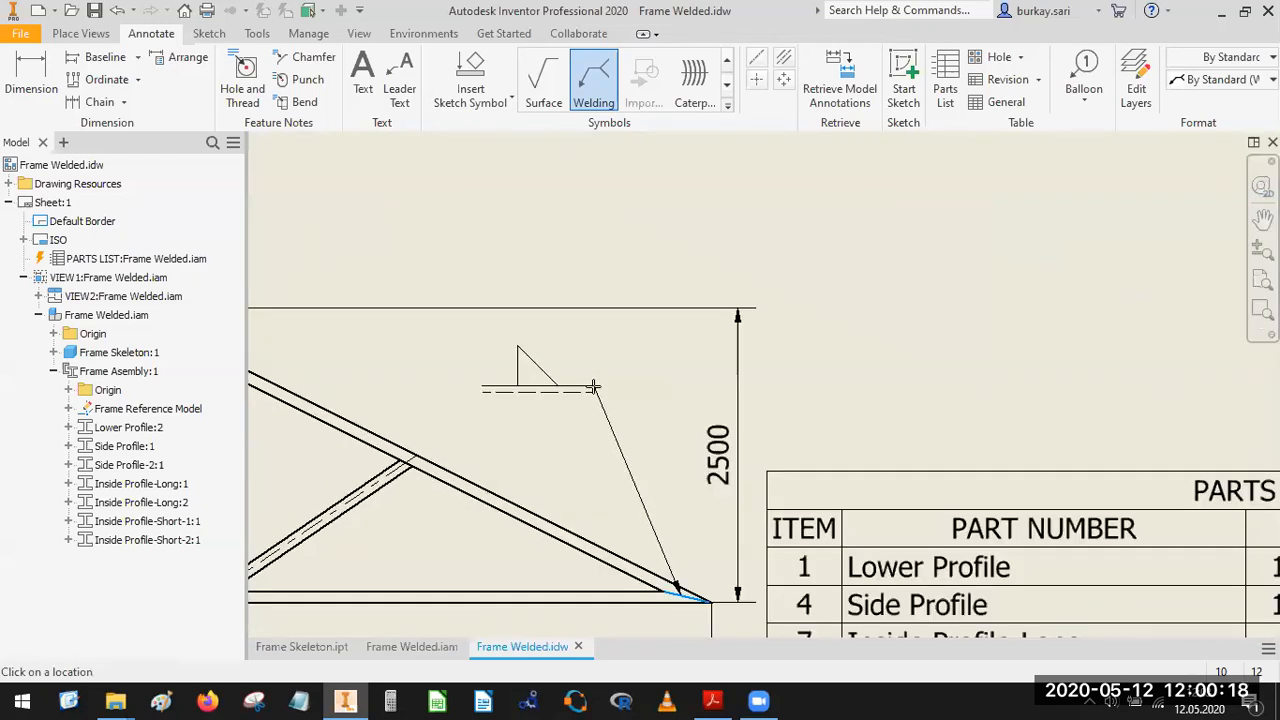
{"action": "right_click", "coordinate": [596, 393]}
{"action": "left_click", "coordinate": [658, 381]}
Set parallel-line butt weld symbols on both sides of the reference line, keep the tail note 20 Places, create the symbol and end the command.
{"action": "left_click", "coordinate": [563, 331]}
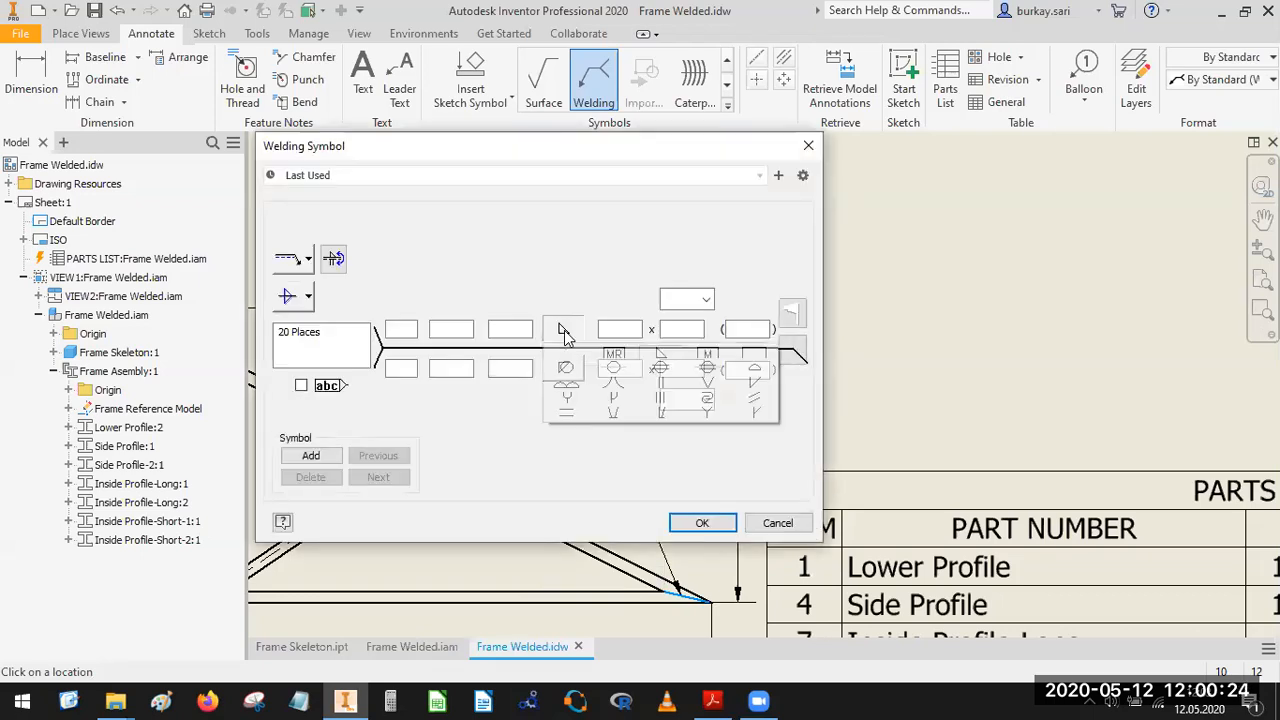
{"action": "left_click", "coordinate": [661, 390]}
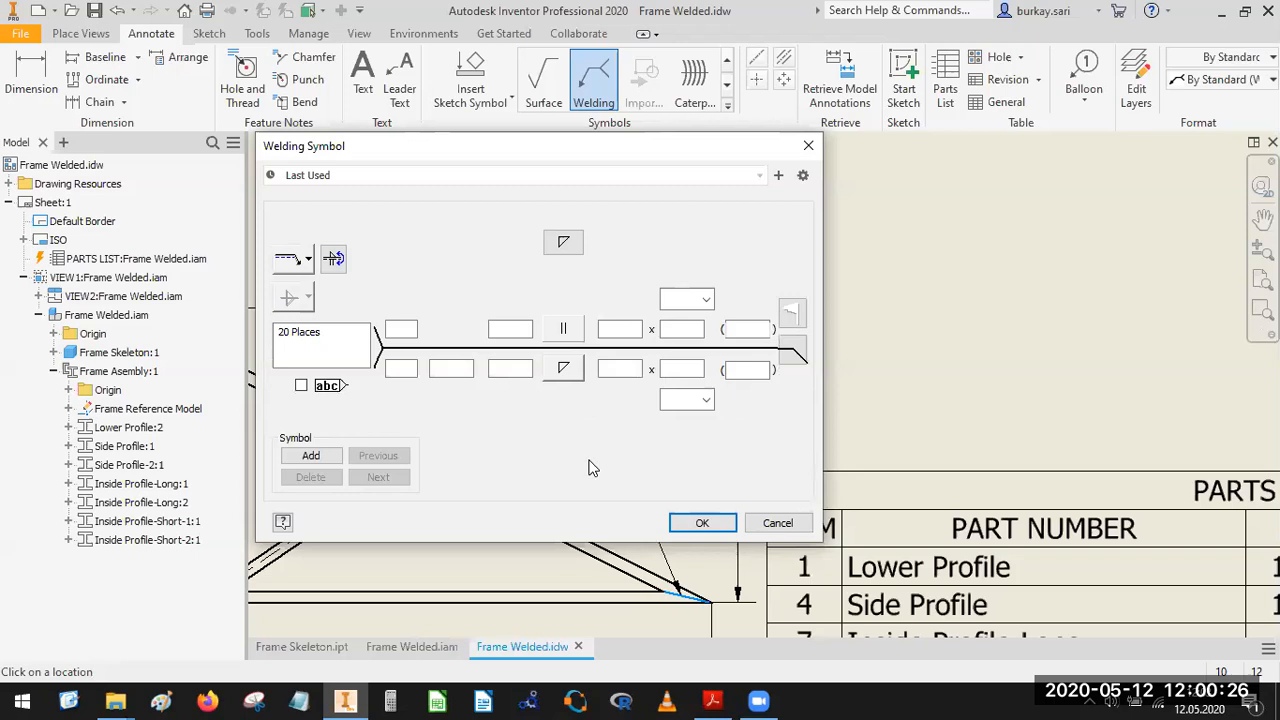
{"action": "left_click", "coordinate": [563, 369]}
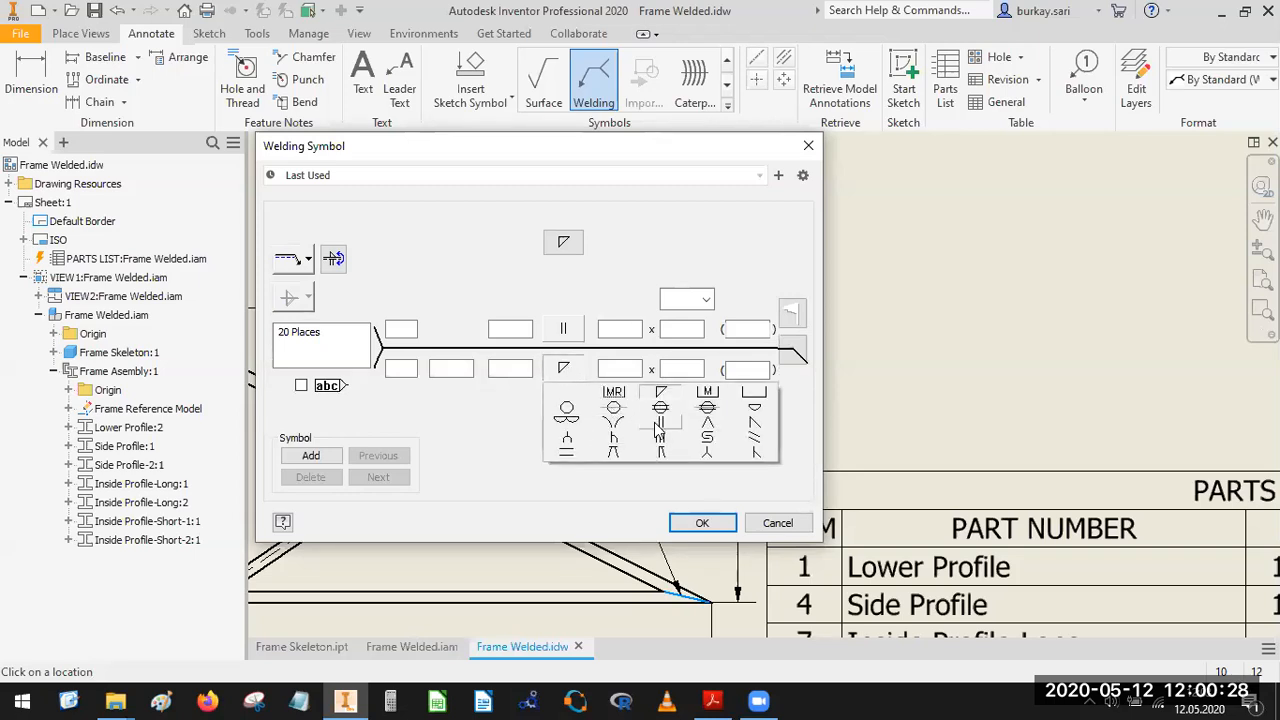
{"action": "left_click", "coordinate": [665, 432]}
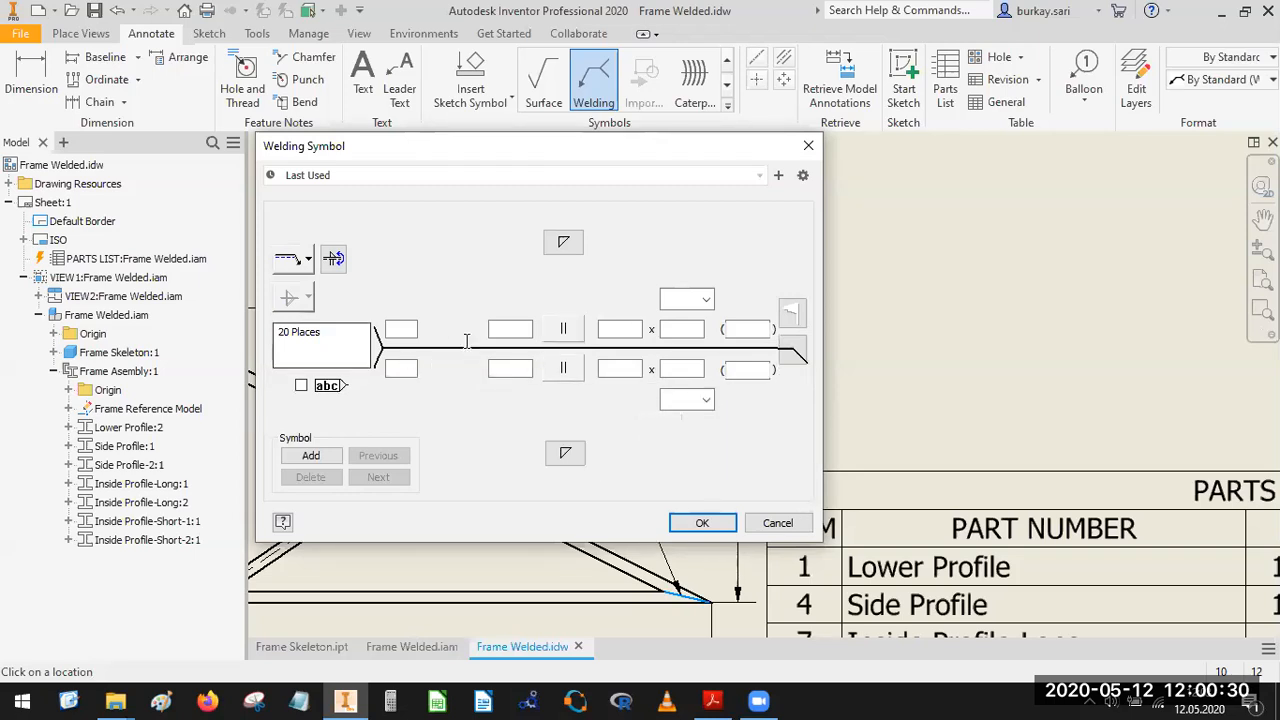
{"action": "left_click", "coordinate": [702, 523]}
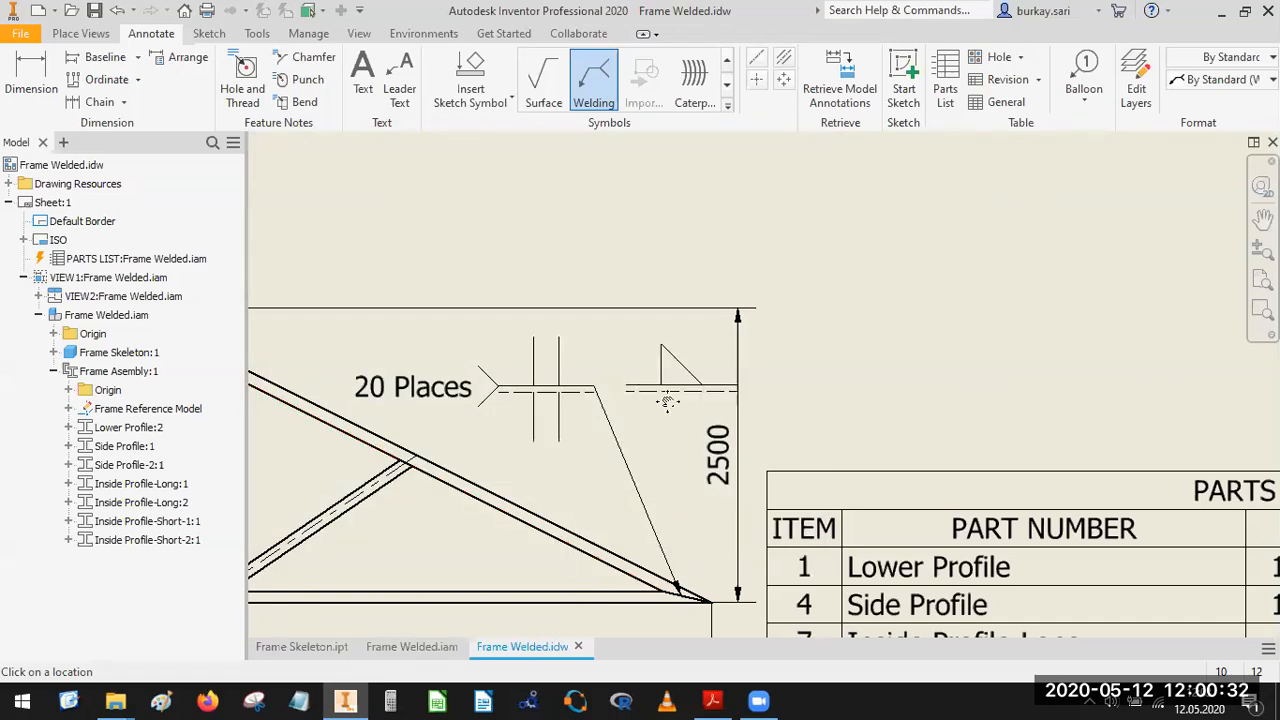
{"action": "scroll", "coordinate": [819, 400], "scroll_direction": "down", "scroll_amount": 5}
{"action": "middle_click_drag", "start_coordinate": [819, 400], "coordinate": [935, 383]}
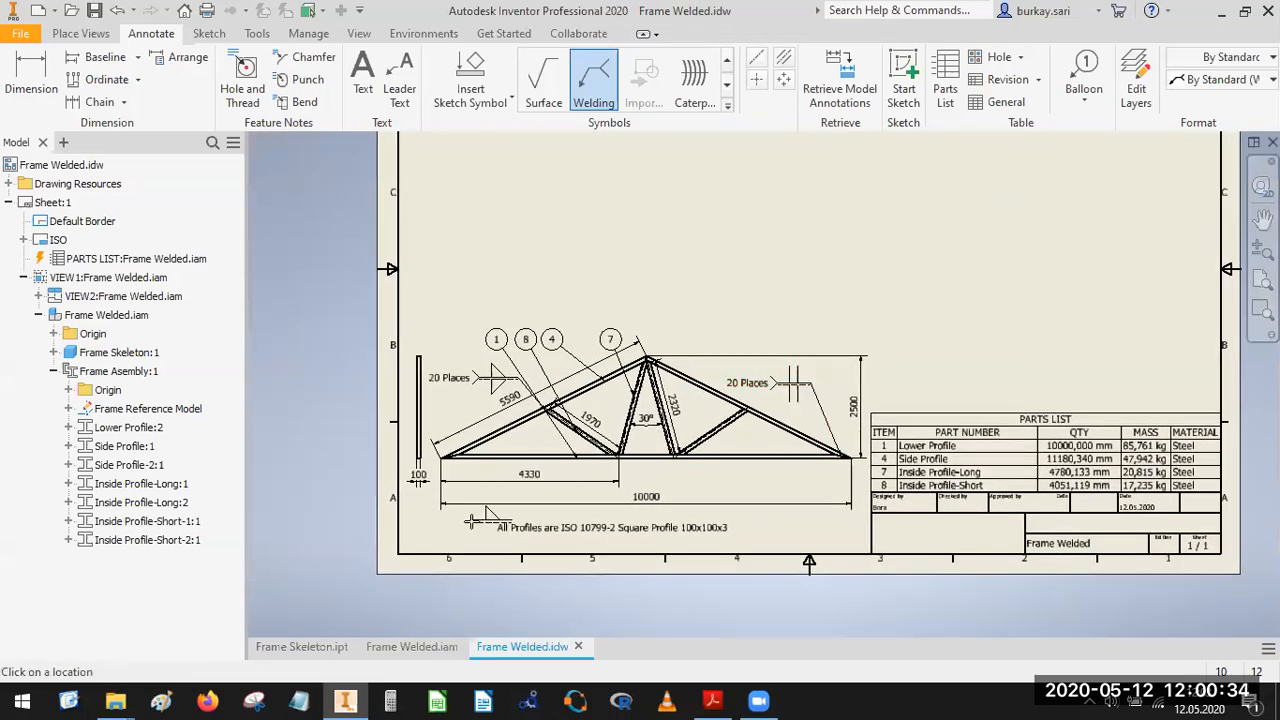
{"action": "key", "text": "Escape"}
Save the Frame Welded.idw drawing together with all its dependent files.
{"action": "scroll", "coordinate": [700, 410], "scroll_direction": "down", "scroll_amount": 3}
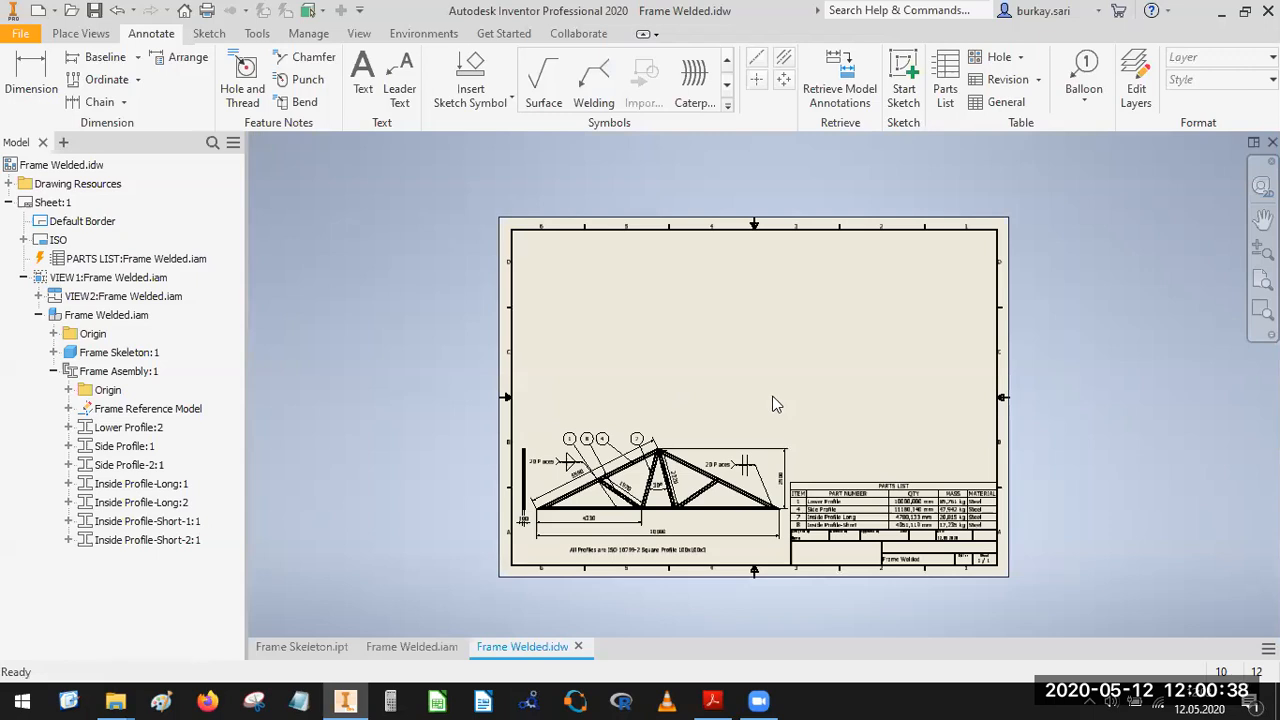
{"action": "left_click", "coordinate": [94, 10]}
{"action": "left_click", "coordinate": [737, 439]}
{"action": "left_click", "coordinate": [725, 268]}
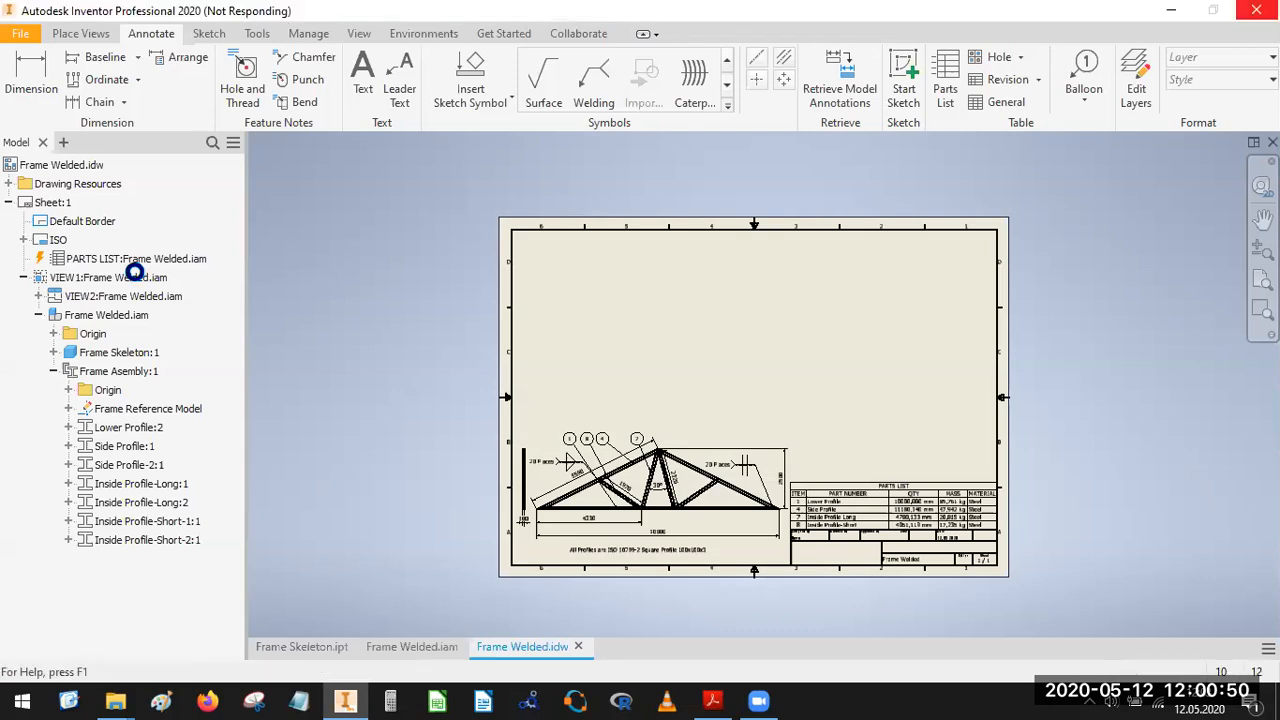
Save the parts list's item overrides to the bill of materials.
{"action": "left_click", "coordinate": [145, 260]}
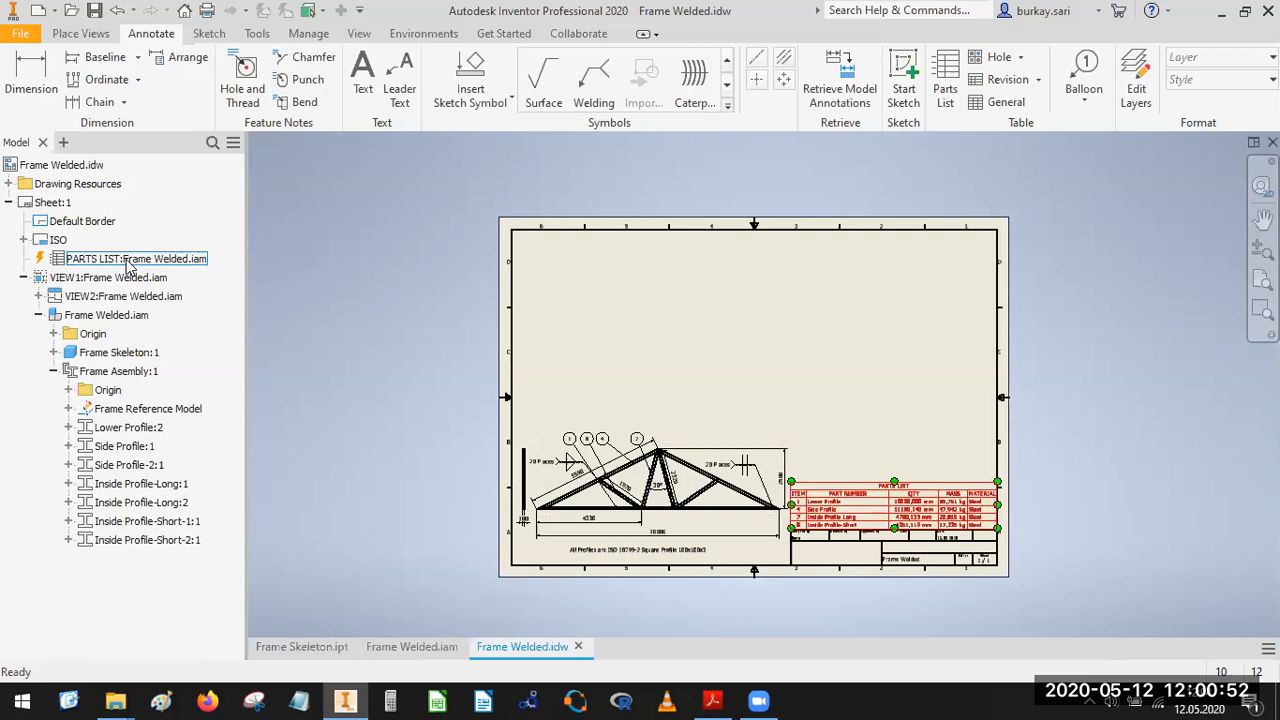
{"action": "right_click", "coordinate": [127, 259]}
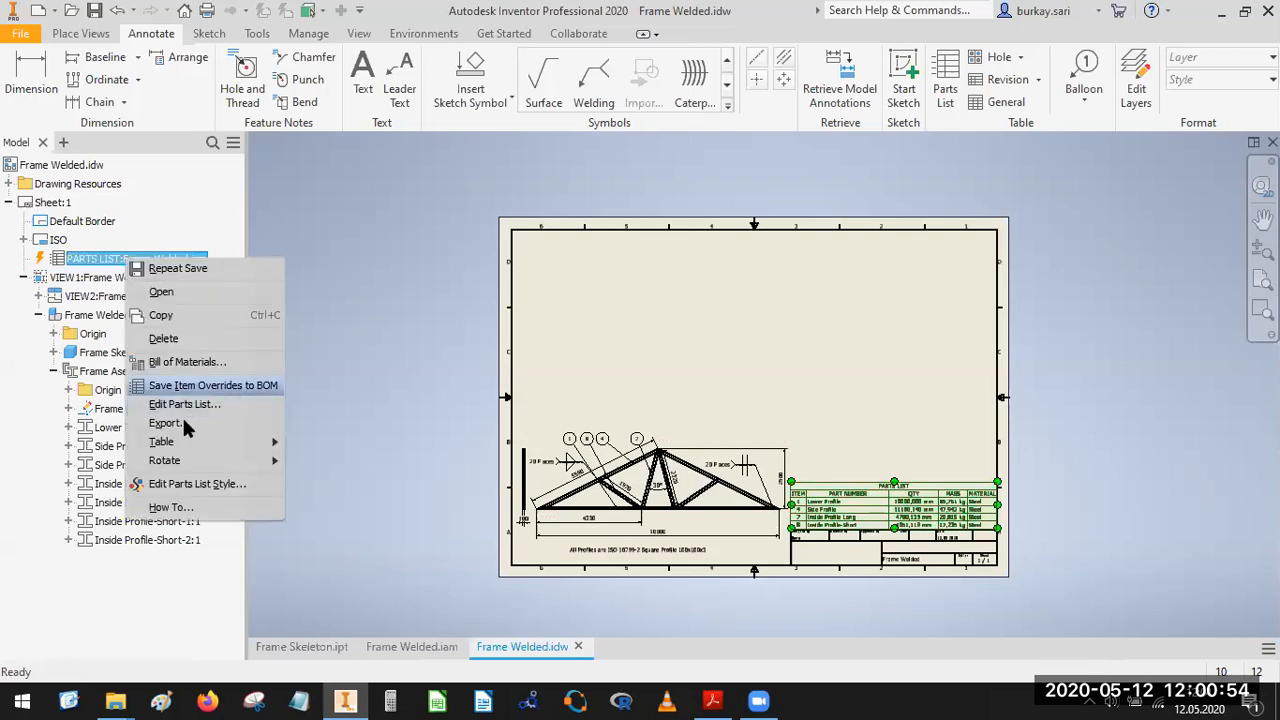
{"action": "left_click", "coordinate": [68, 259]}
{"action": "right_click", "coordinate": [86, 264]}
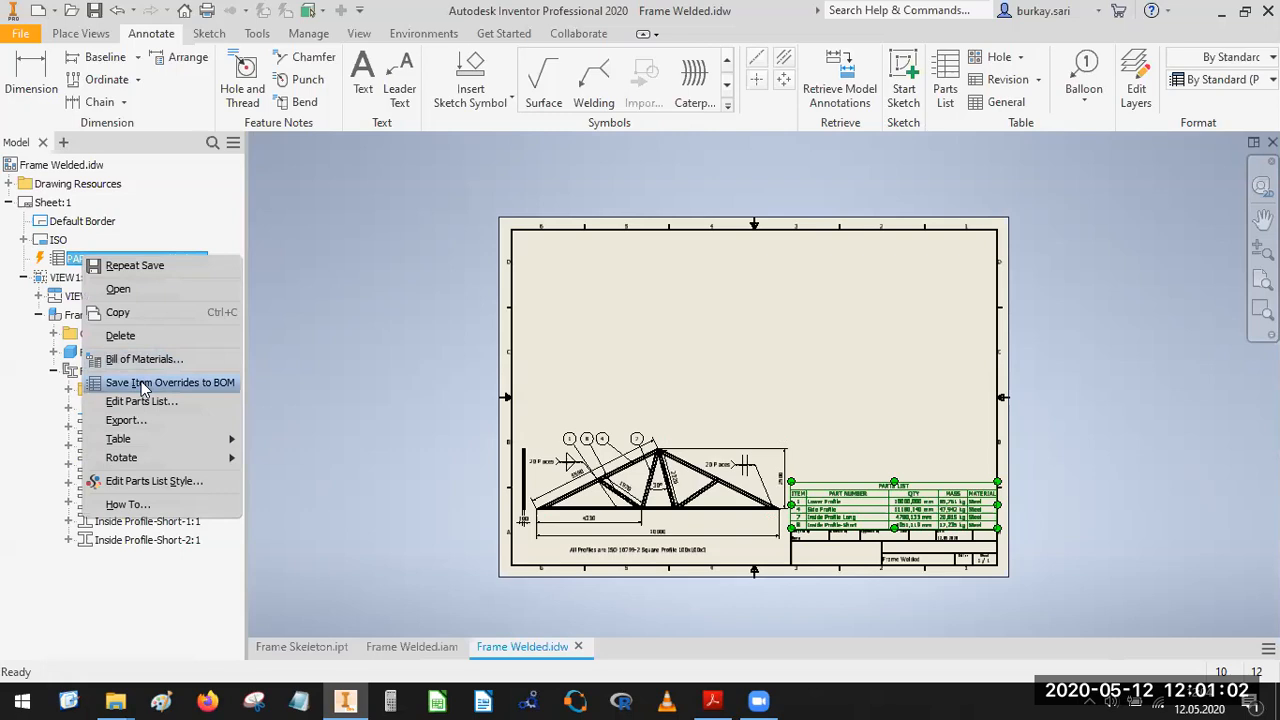
{"action": "left_click", "coordinate": [142, 382]}
{"action": "left_click", "coordinate": [82, 260]}
{"action": "right_click", "coordinate": [86, 262]}
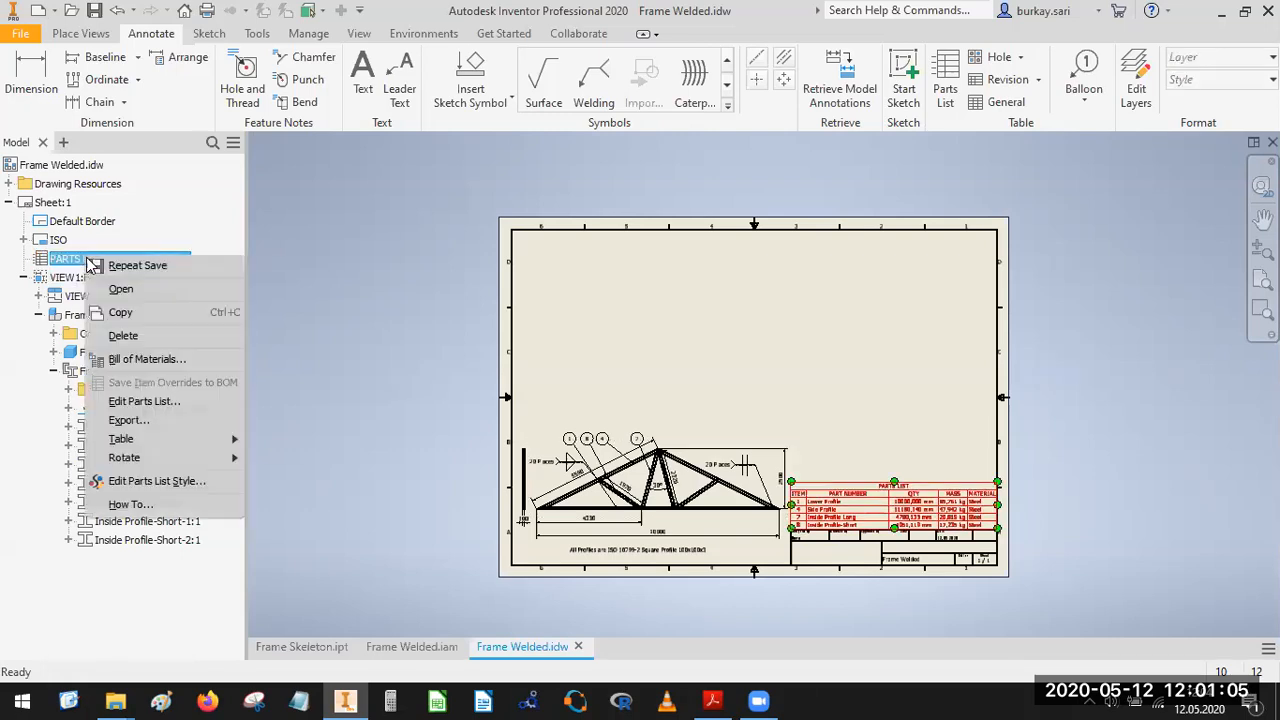
Collapse the VIEW1 branch and save Frame Welded.idw and Frame Welded.iam again.
{"action": "left_click", "coordinate": [23, 278]}
{"action": "left_click", "coordinate": [23, 278]}
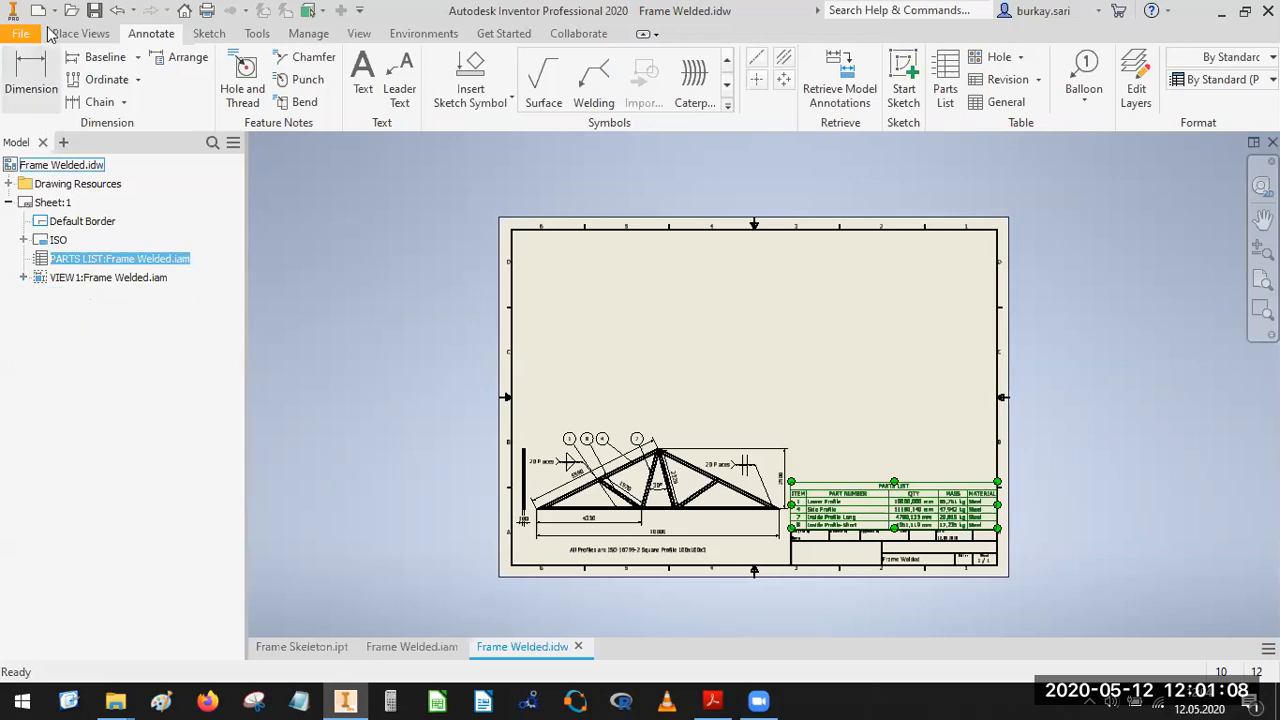
{"action": "key", "text": "ctrl+s"}
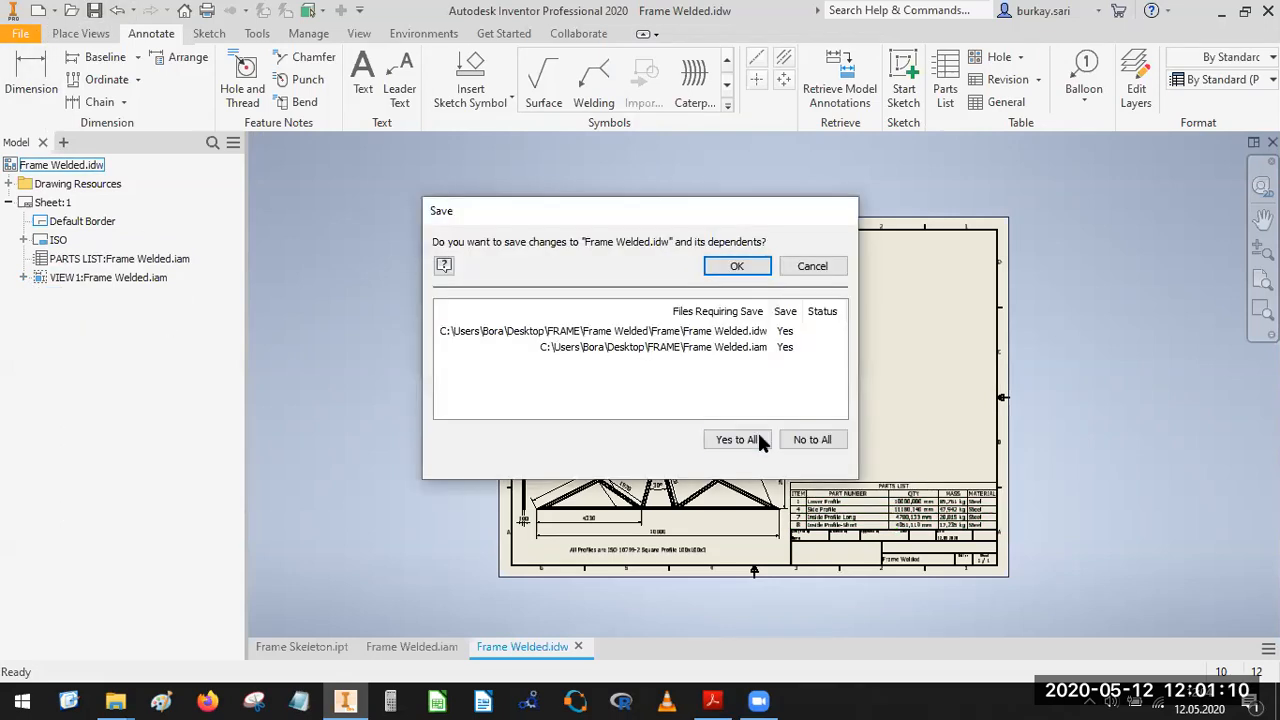
{"action": "left_click", "coordinate": [737, 266]}
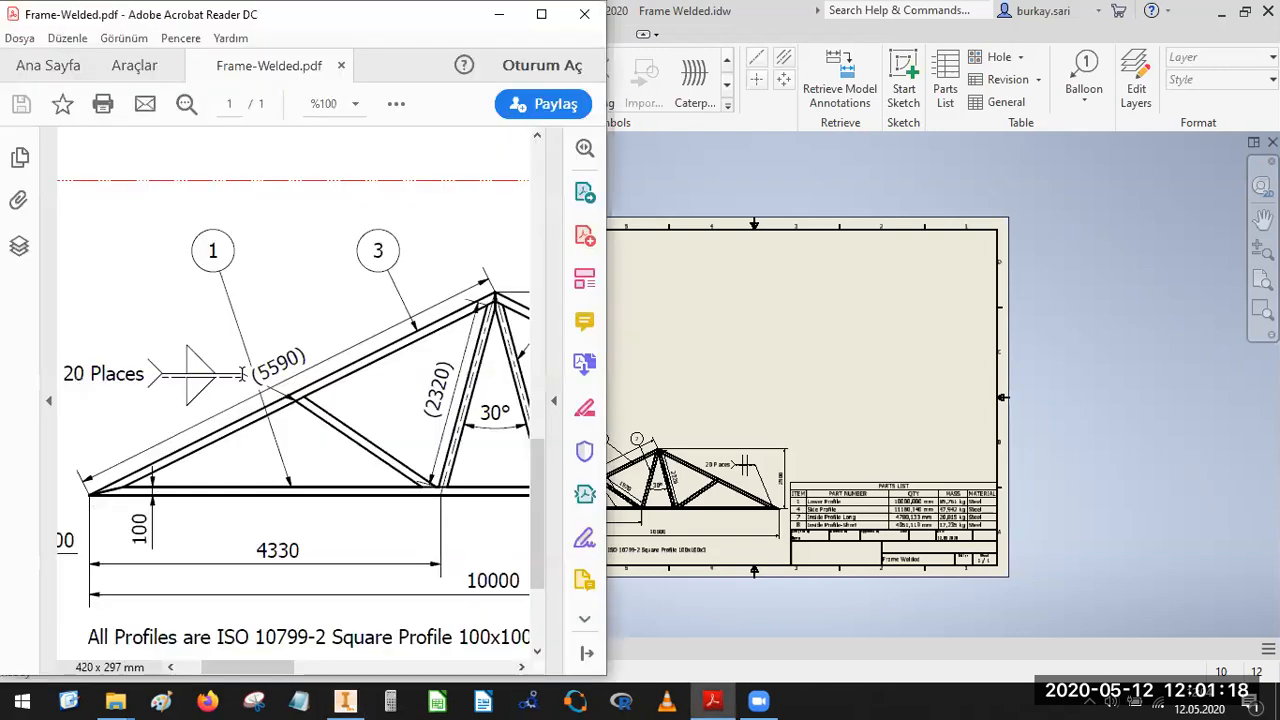
Examine the Frame-Welded.pdf reference sheet in Acrobat Reader, comparing the truss view, the parts list and the four framed profile details.
{"action": "scroll", "coordinate": [241, 374], "scroll_direction": "down", "scroll_amount": 4, "text": "ctrl"}
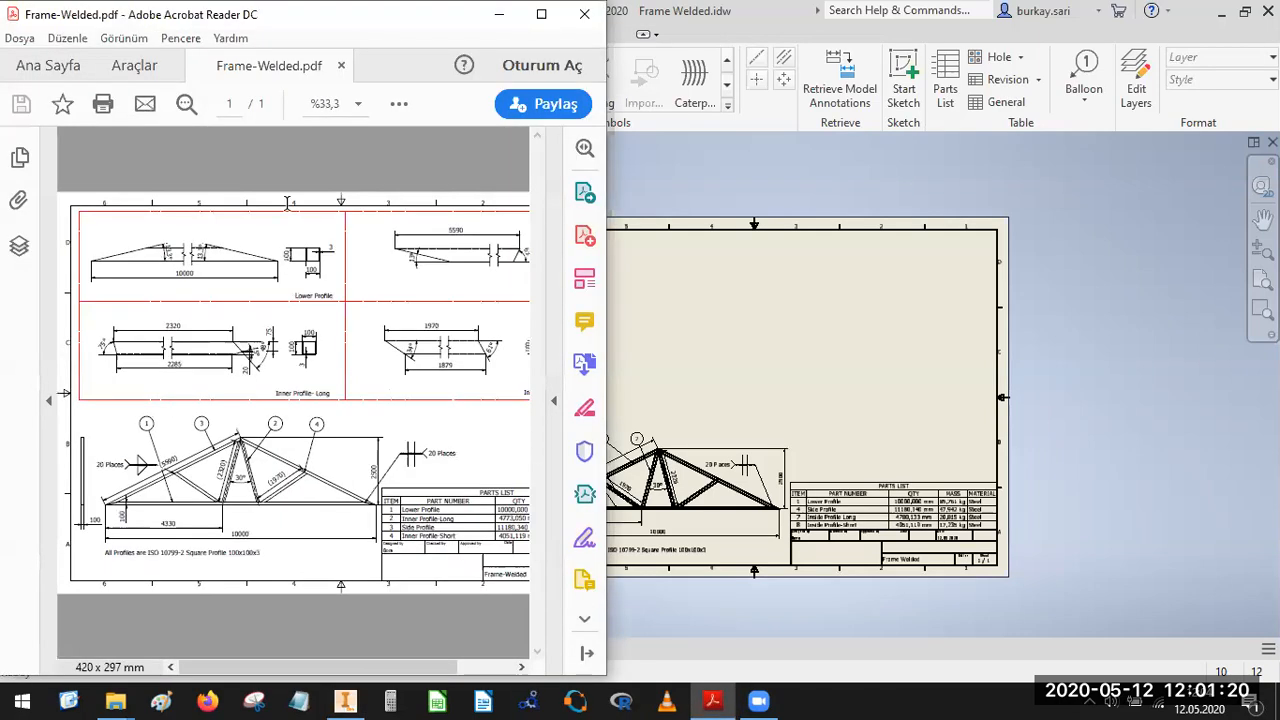
{"action": "left_click", "coordinate": [541, 15]}
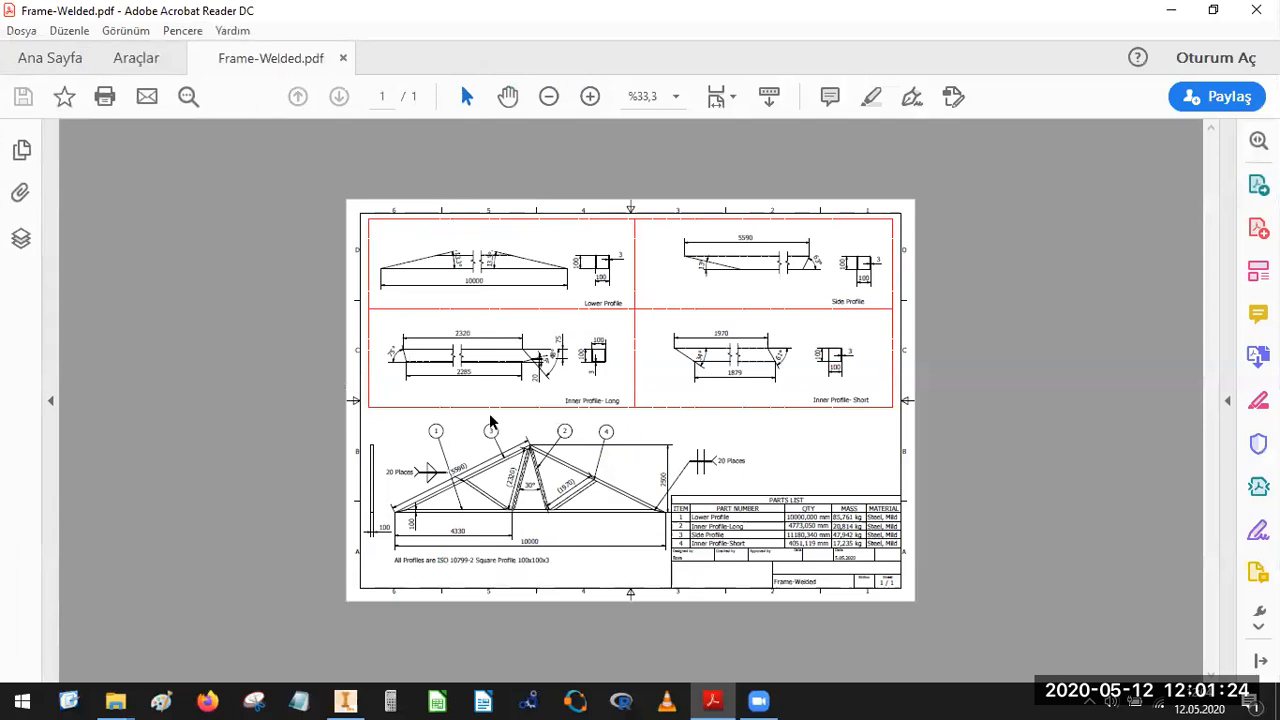
{"action": "left_click", "coordinate": [155, 612]}
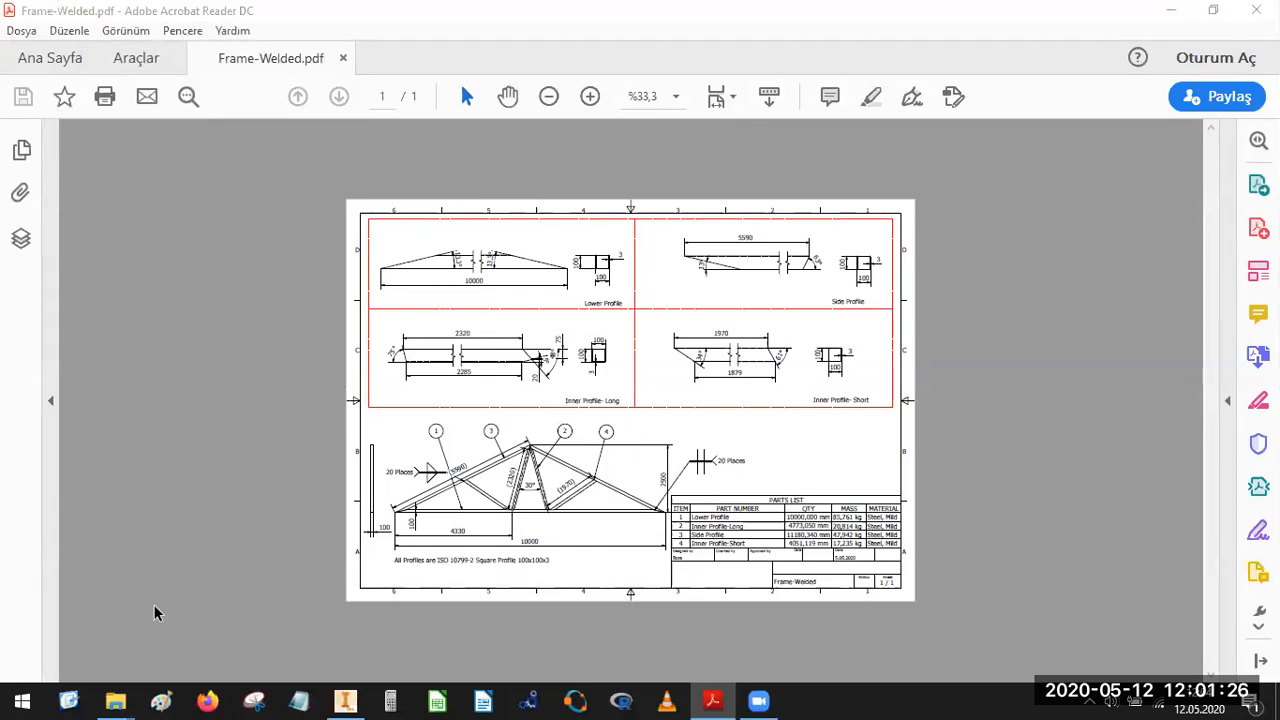
{"action": "mouse_move", "coordinate": [686, 421]}
{"action": "left_mouse_down"}
{"action": "mouse_move", "coordinate": [343, 528]}
{"action": "mouse_move", "coordinate": [690, 458]}
{"action": "left_mouse_up"}
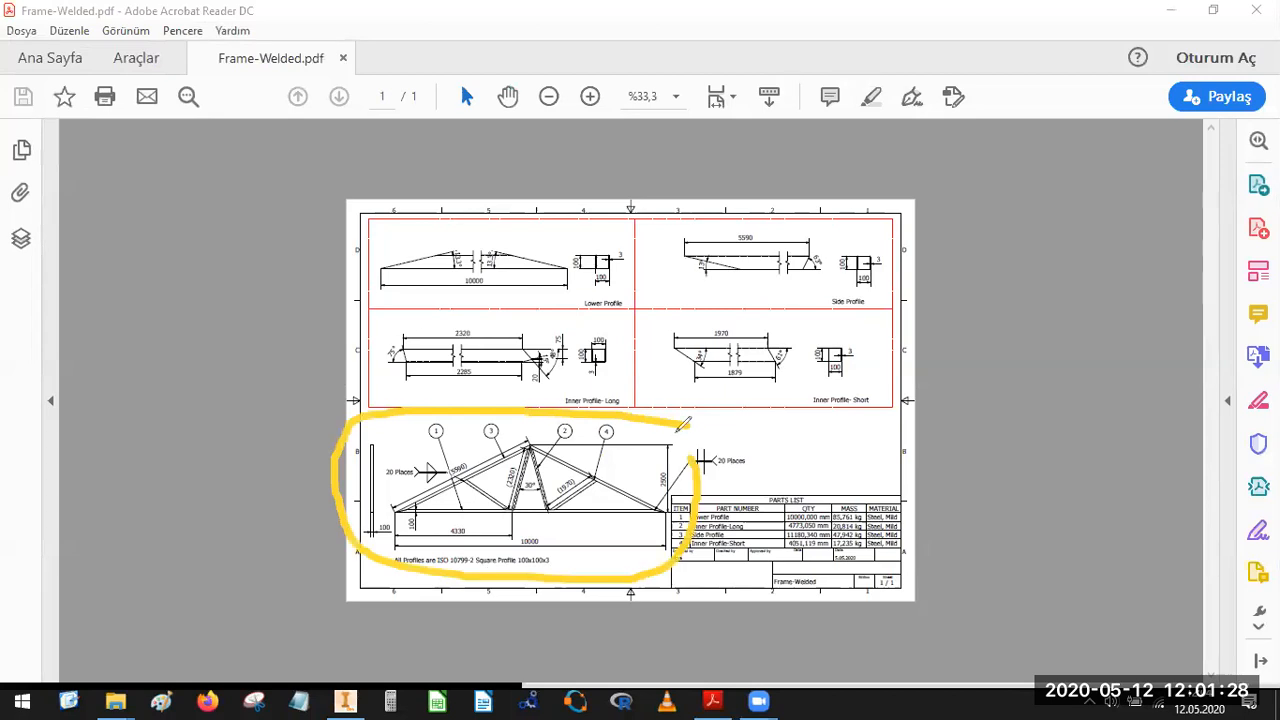
{"action": "mouse_move", "coordinate": [820, 492]}
{"action": "left_mouse_down"}
{"action": "mouse_move", "coordinate": [675, 560]}
{"action": "mouse_move", "coordinate": [942, 540]}
{"action": "left_mouse_up"}
{"action": "left_click_drag", "start_coordinate": [600, 232], "coordinate": [342, 272]}
{"action": "mouse_move", "coordinate": [561, 327]}
{"action": "left_mouse_down"}
{"action": "mouse_move", "coordinate": [655, 215]}
{"action": "mouse_move", "coordinate": [860, 245]}
{"action": "mouse_move", "coordinate": [600, 290]}
{"action": "mouse_move", "coordinate": [715, 240]}
{"action": "left_mouse_up"}
{"action": "left_click_drag", "start_coordinate": [514, 324], "coordinate": [600, 345]}
{"action": "mouse_move", "coordinate": [925, 335]}
{"action": "left_mouse_down"}
{"action": "mouse_move", "coordinate": [755, 314]}
{"action": "mouse_move", "coordinate": [891, 358]}
{"action": "left_mouse_up"}
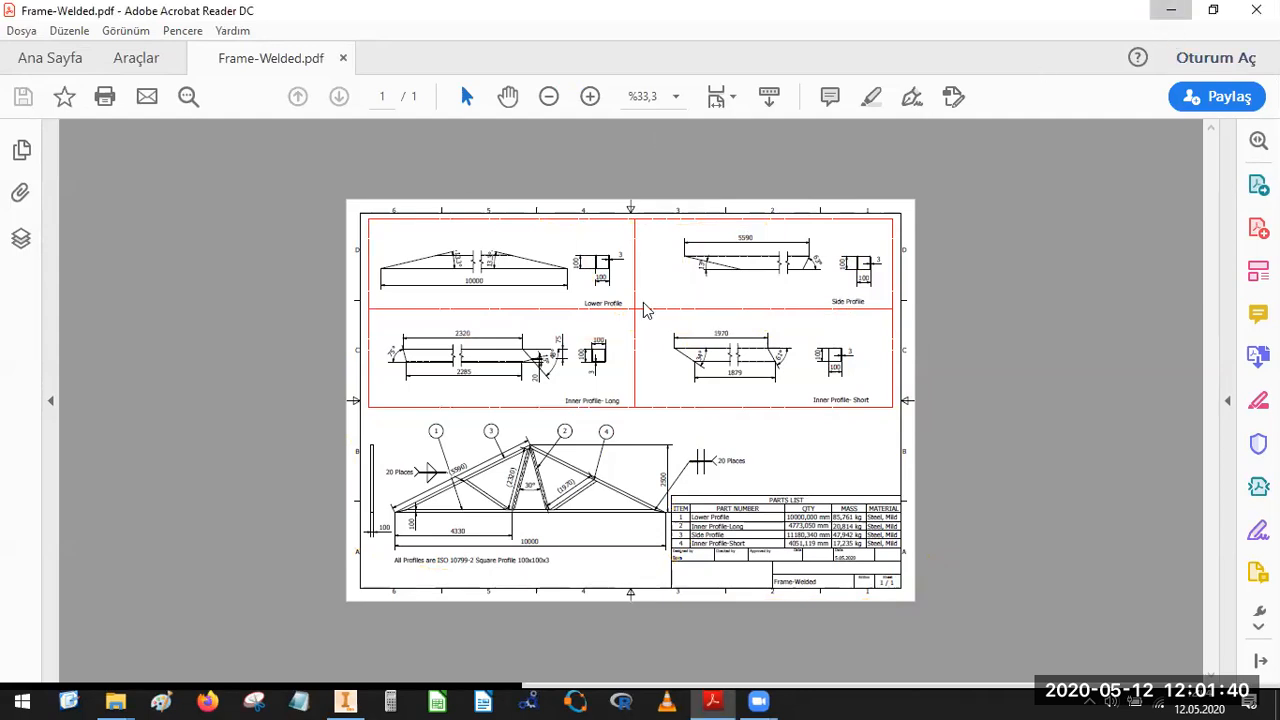
Return to the Inventor drawing and create a new 2D sketch on the sheet.
{"action": "key", "text": "alt+Tab"}
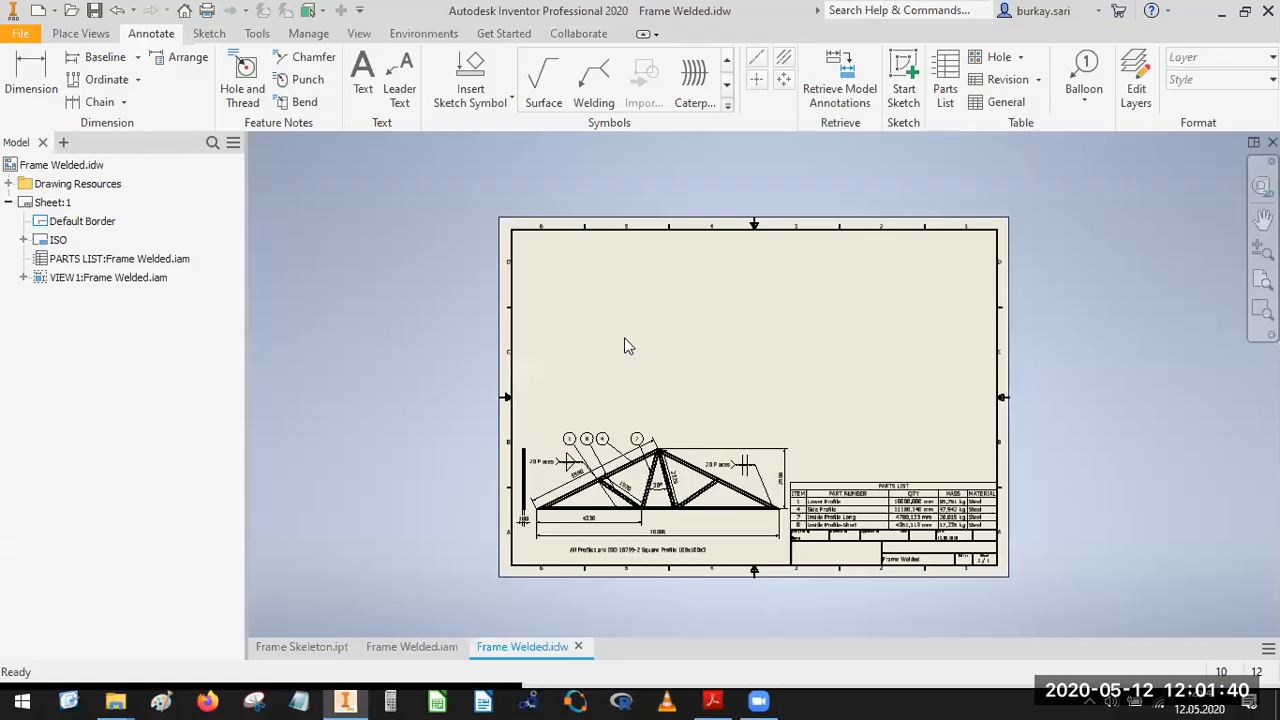
{"action": "left_click", "coordinate": [209, 34]}
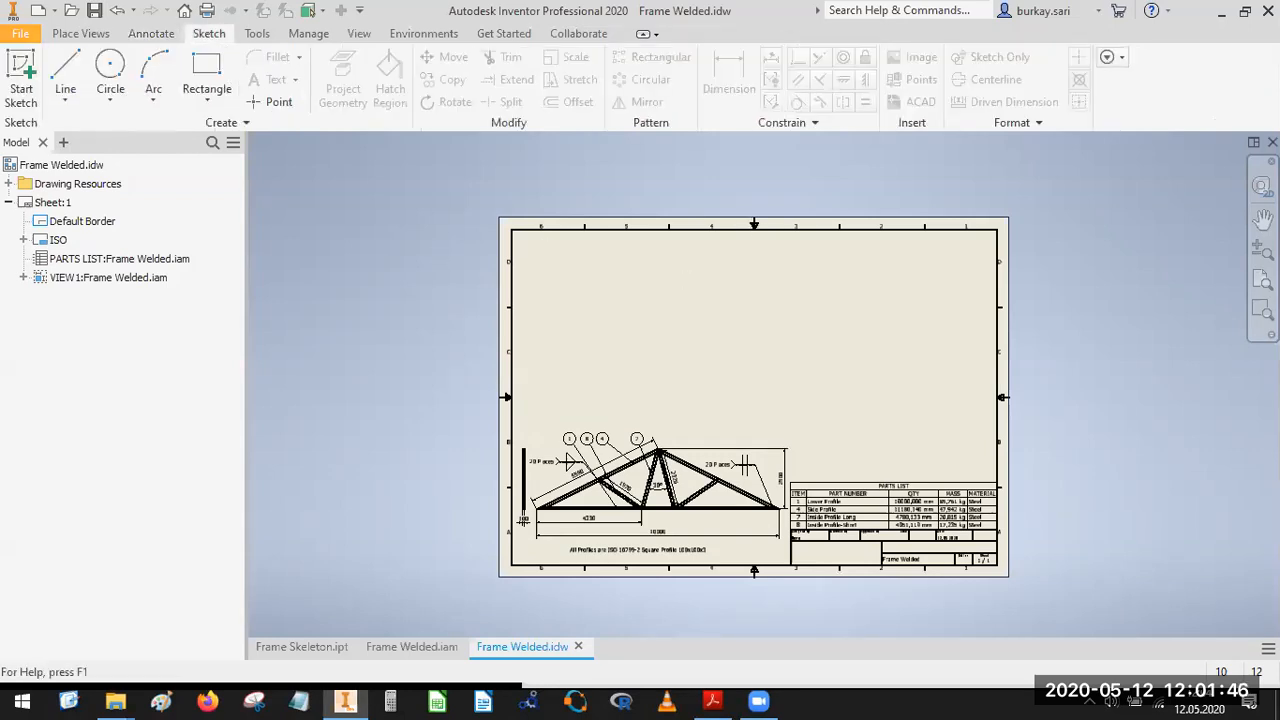
{"action": "left_click", "coordinate": [20, 65]}
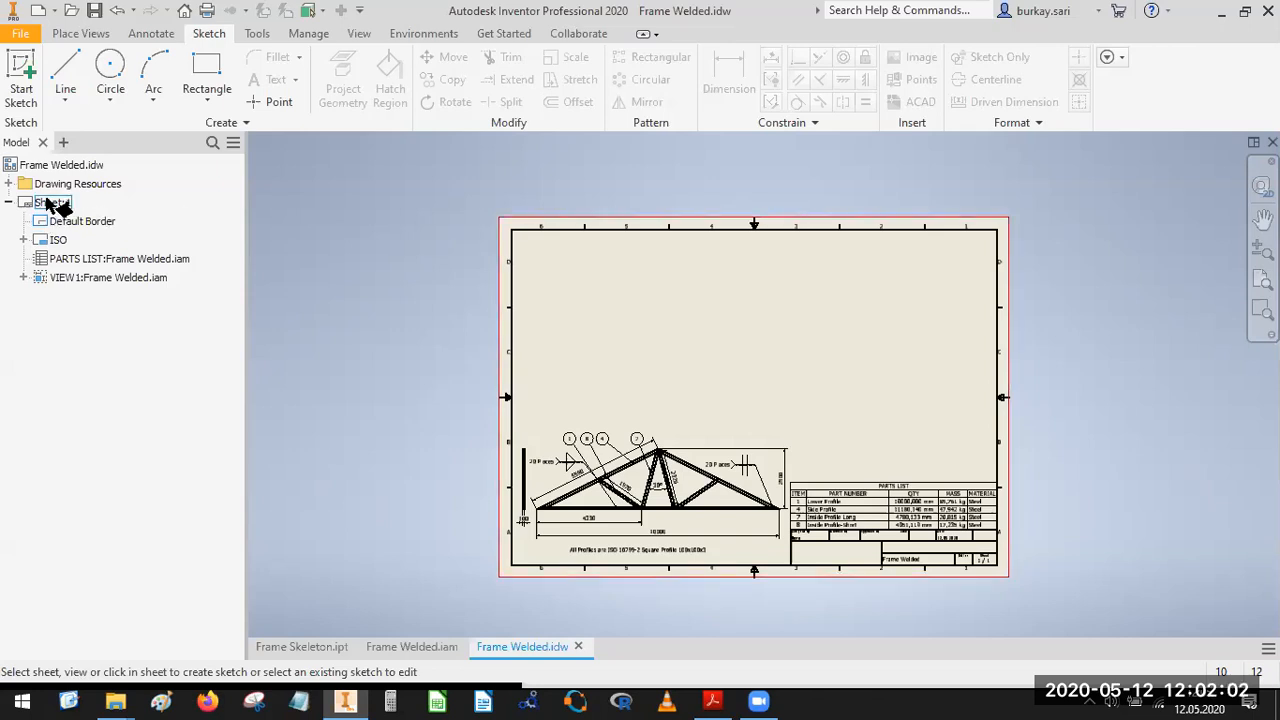
{"action": "left_click", "coordinate": [533, 219]}
{"action": "left_click", "coordinate": [556, 253]}
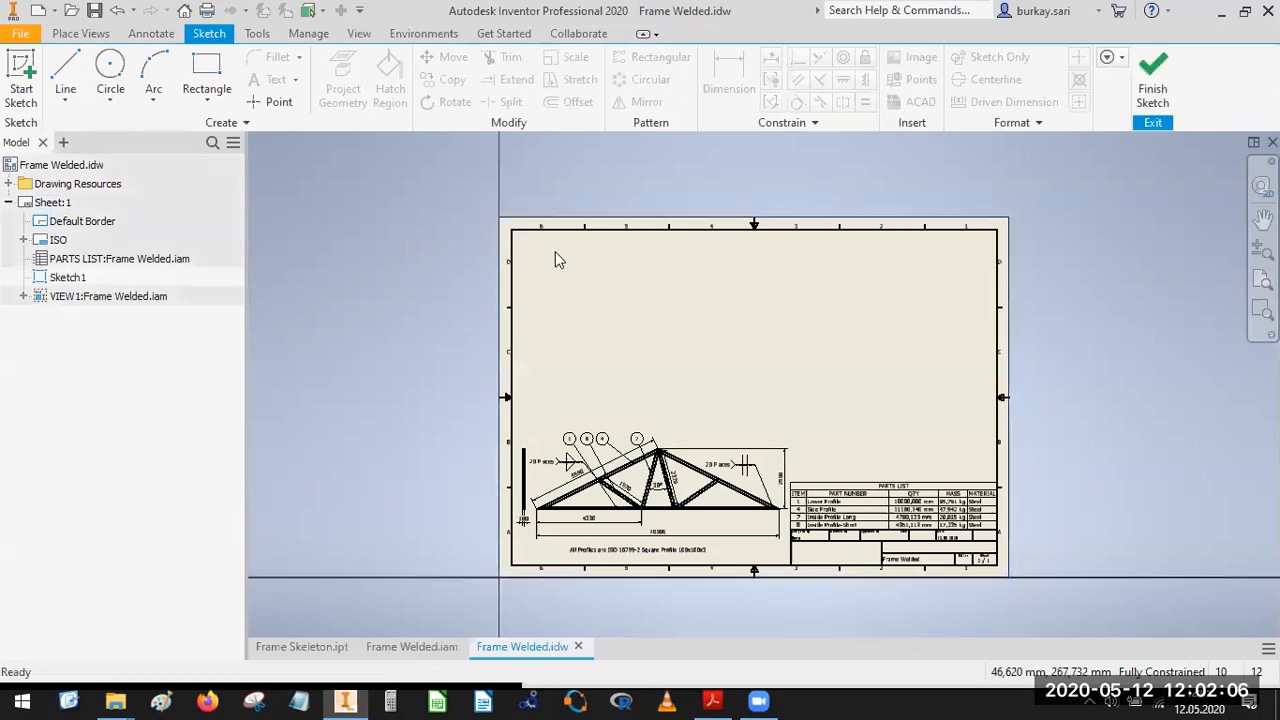
Sketch a rectangle about 388 by 138 mm in the empty upper area of the sheet, inside the border.
{"action": "left_click", "coordinate": [207, 70]}
{"action": "left_click", "coordinate": [520, 241]}
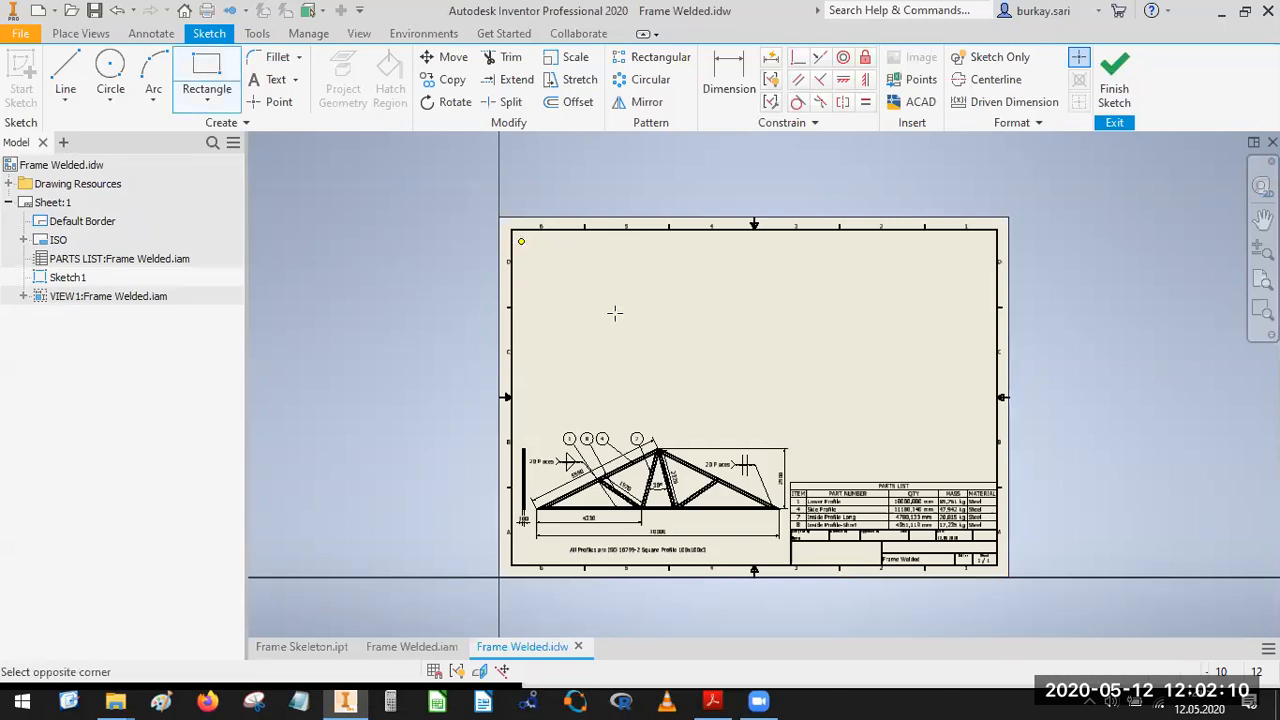
{"action": "left_click", "coordinate": [992, 409]}
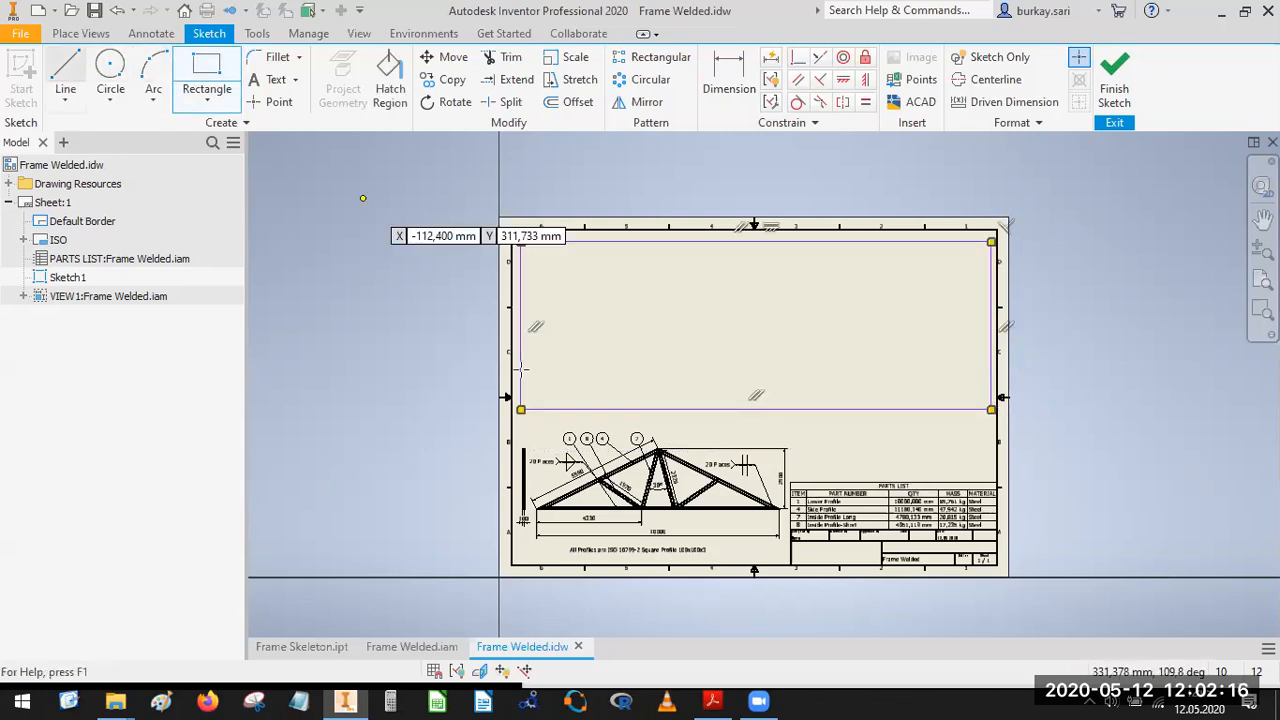
Draw one vertical and one horizontal line through the middle of the rectangle, both extending past its edges.
{"action": "key", "text": "l"}
{"action": "left_click", "coordinate": [765, 427]}
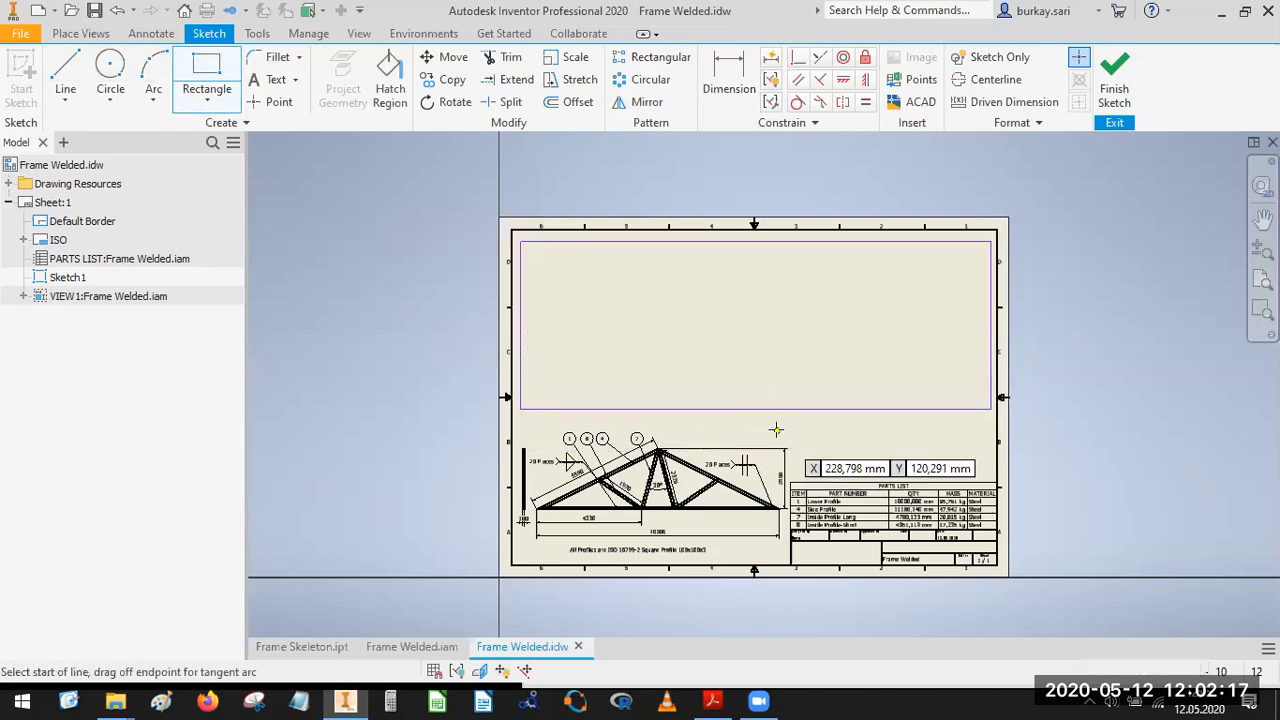
{"action": "left_click", "coordinate": [763, 200]}
{"action": "key", "text": "Escape"}
{"action": "key", "text": "l"}
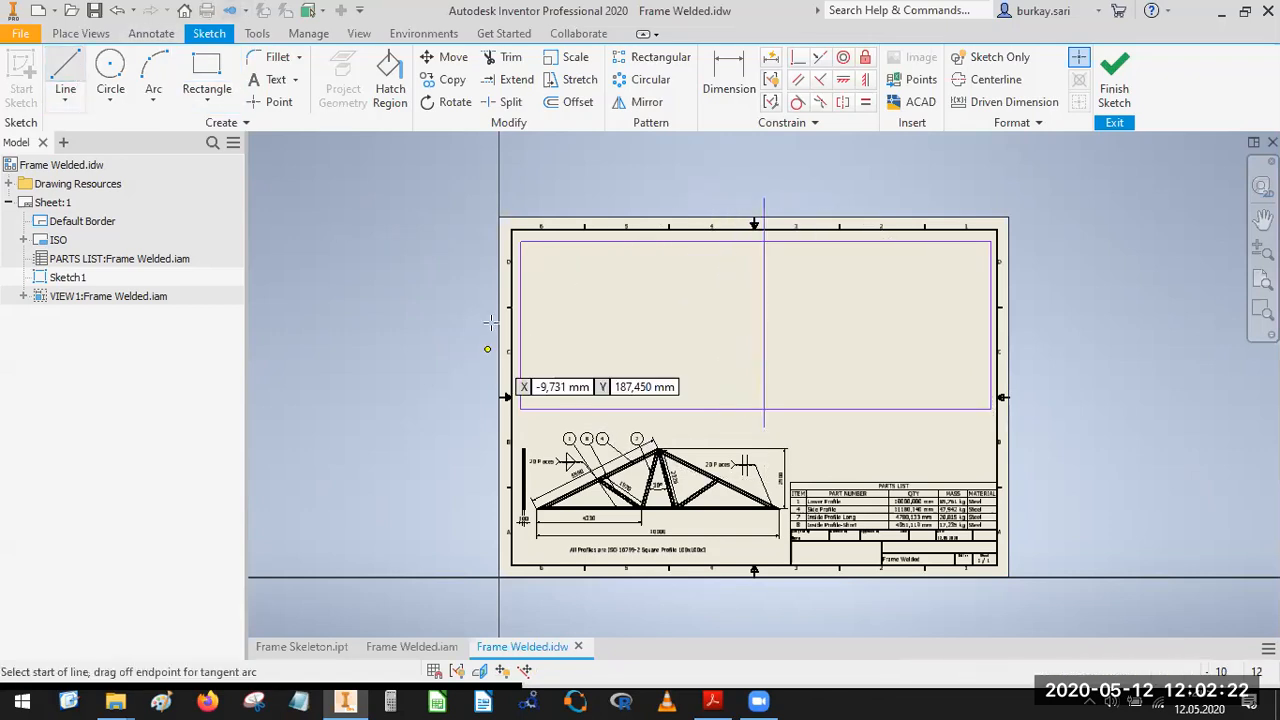
{"action": "left_click", "coordinate": [487, 320]}
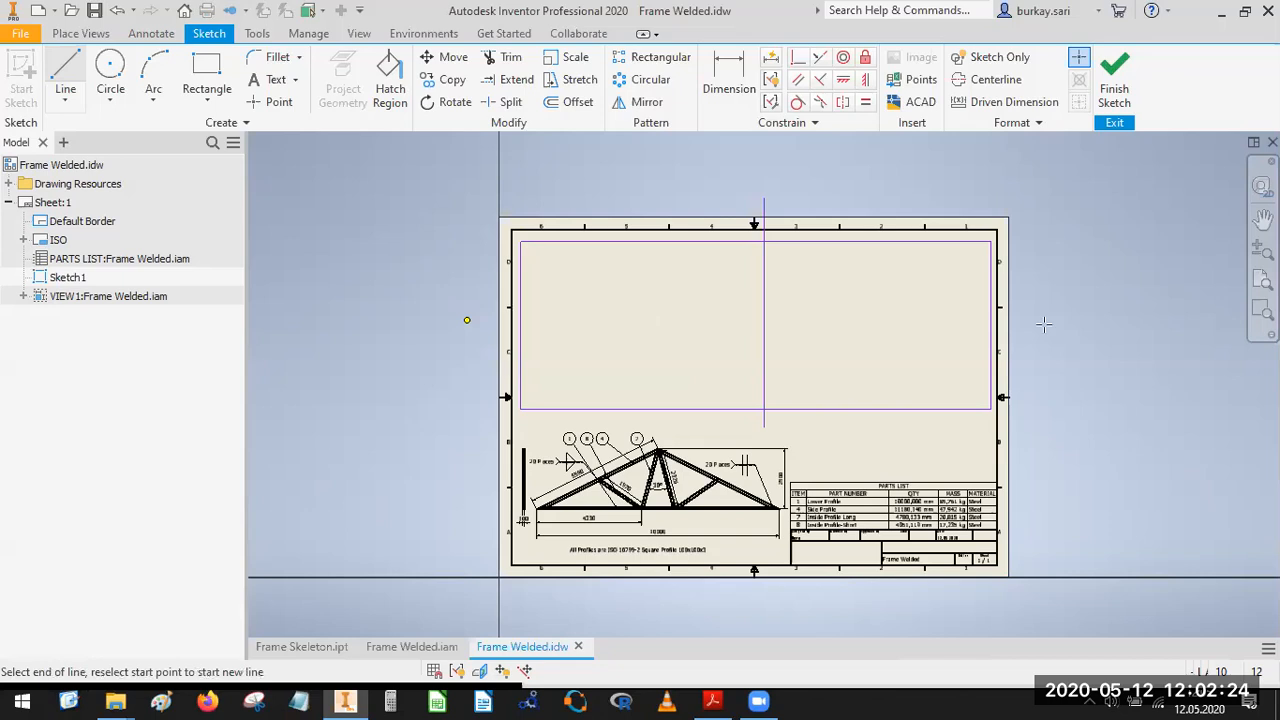
{"action": "left_click", "coordinate": [1087, 320]}
Trim the overhanging ends of the vertical and horizontal dividing lines back to the rectangle's edges.
{"action": "left_click", "coordinate": [504, 57]}
{"action": "left_click", "coordinate": [764, 222]}
{"action": "left_click", "coordinate": [547, 307]}
{"action": "left_click", "coordinate": [764, 418]}
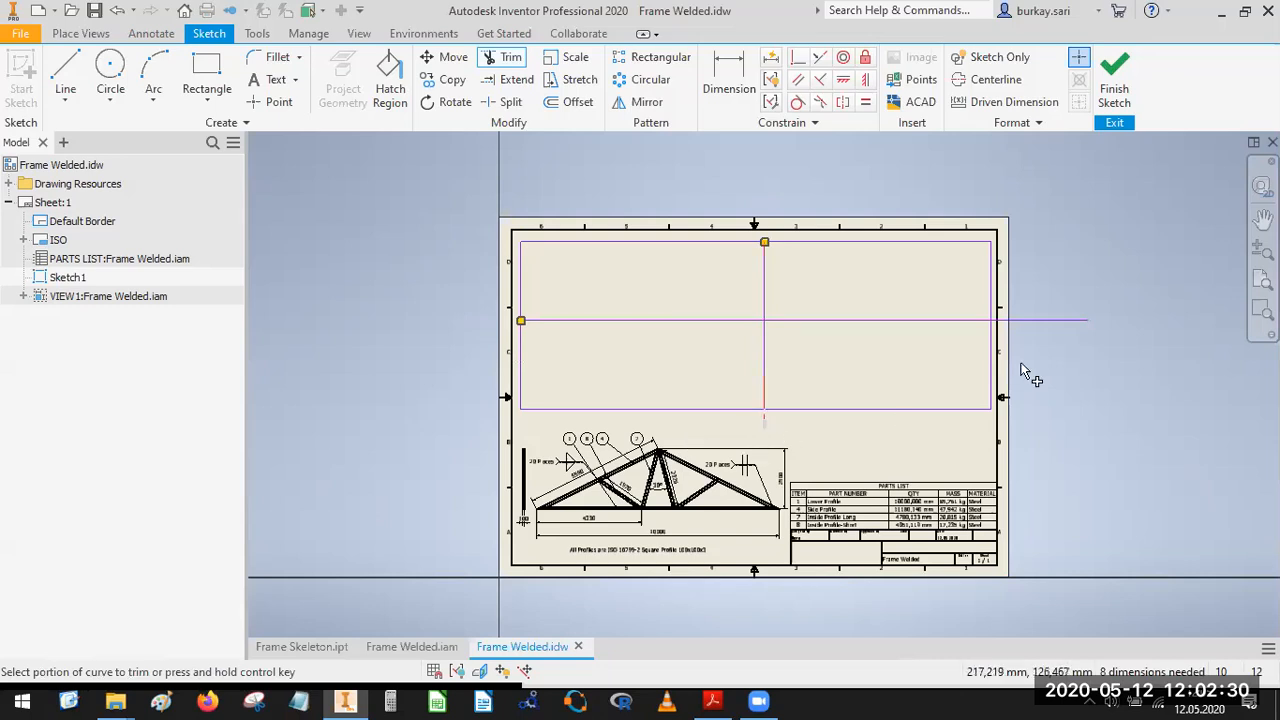
{"action": "left_click", "coordinate": [1033, 318]}
Apply Coincident constraints joining the vertical divider to the rectangle's top-edge midpoint and the horizontal divider to its right-edge midpoint.
{"action": "left_click", "coordinate": [797, 57]}
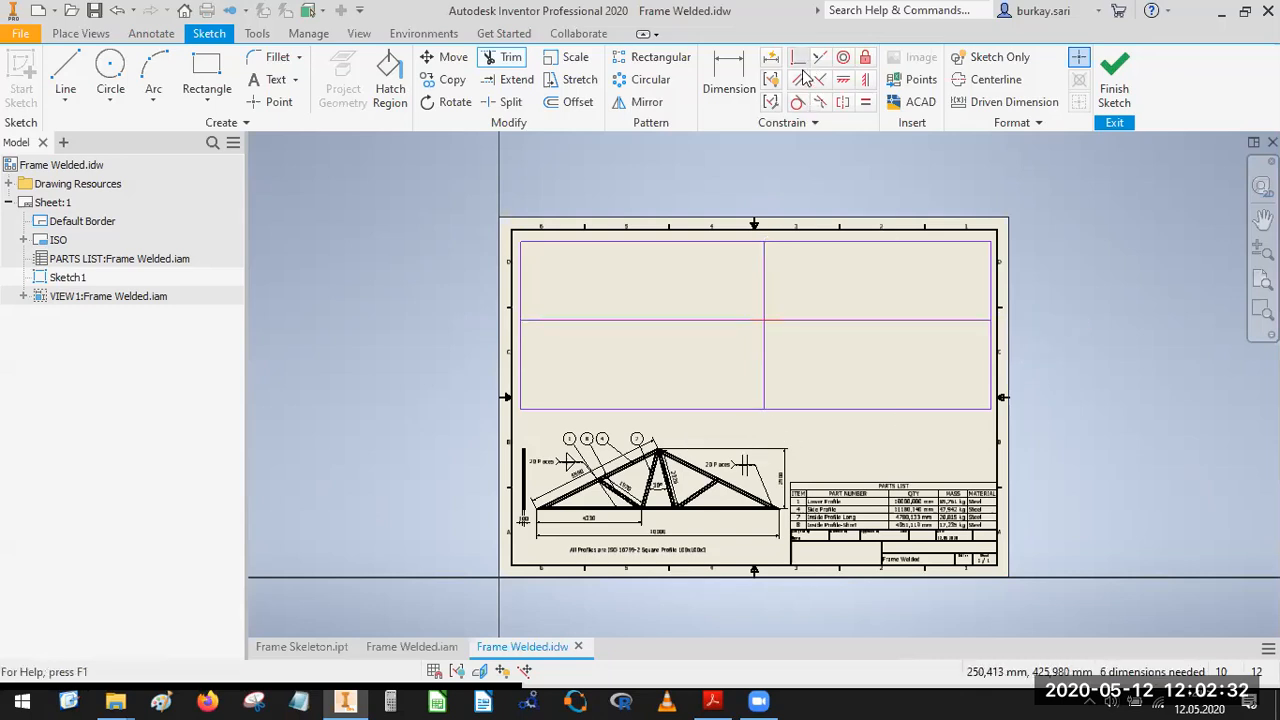
{"action": "left_click", "coordinate": [765, 243]}
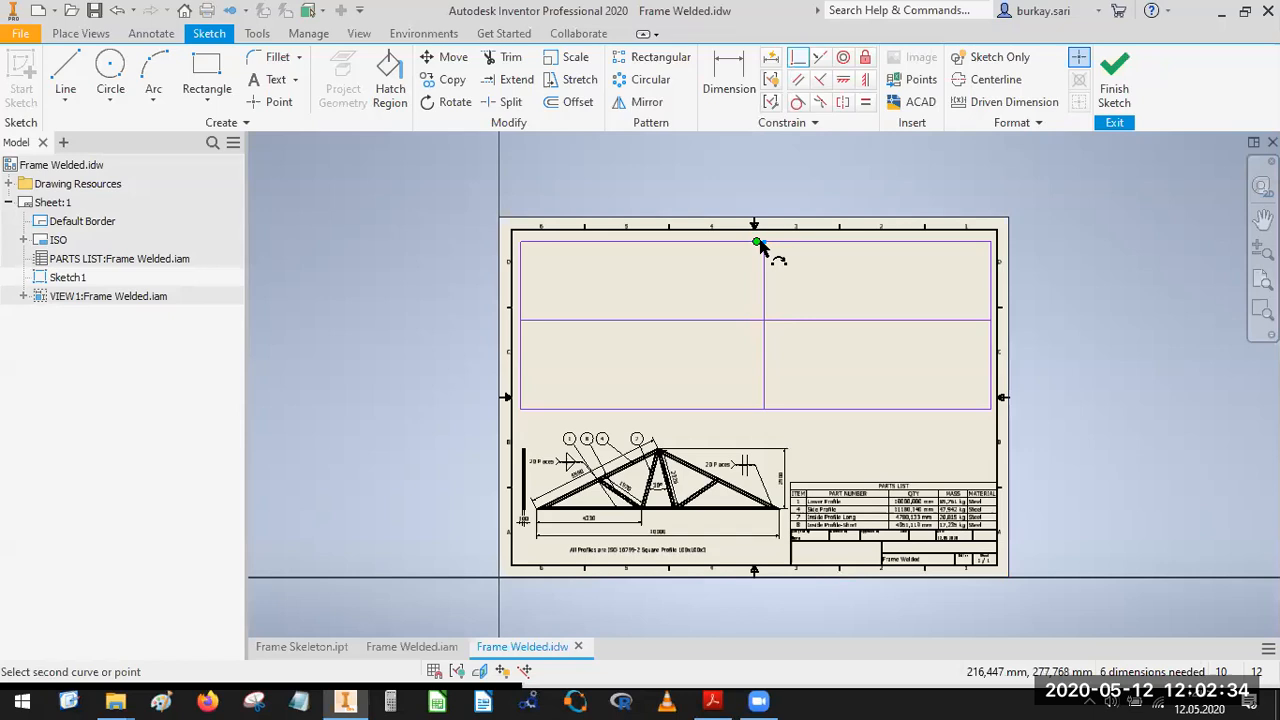
{"action": "left_click", "coordinate": [756, 242]}
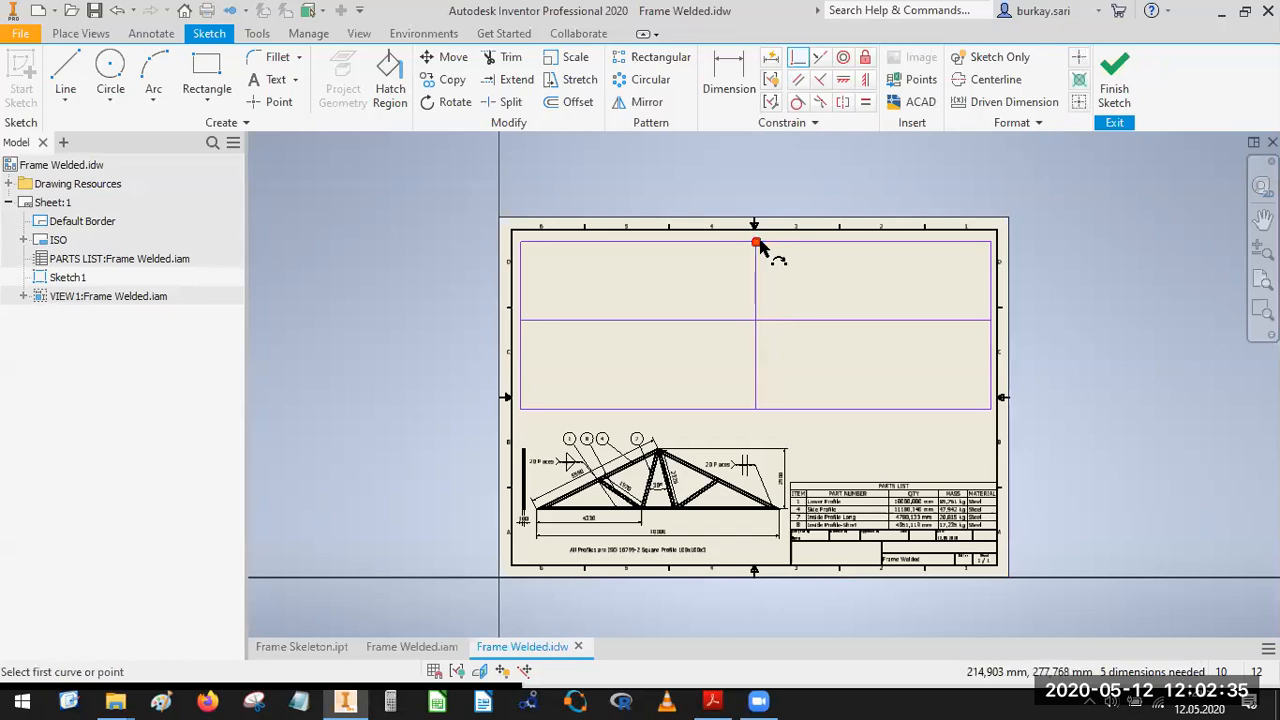
{"action": "left_click", "coordinate": [979, 321]}
{"action": "left_click", "coordinate": [992, 324]}
{"action": "key", "text": "Escape"}
Adjust the heights of the rectangle's upper and lower edges within the sheet's empty area and finish the sketch.
{"action": "scroll", "coordinate": [566, 221], "scroll_direction": "up", "scroll_amount": 5}
{"action": "left_click_drag", "start_coordinate": [511, 249], "coordinate": [511, 274]}
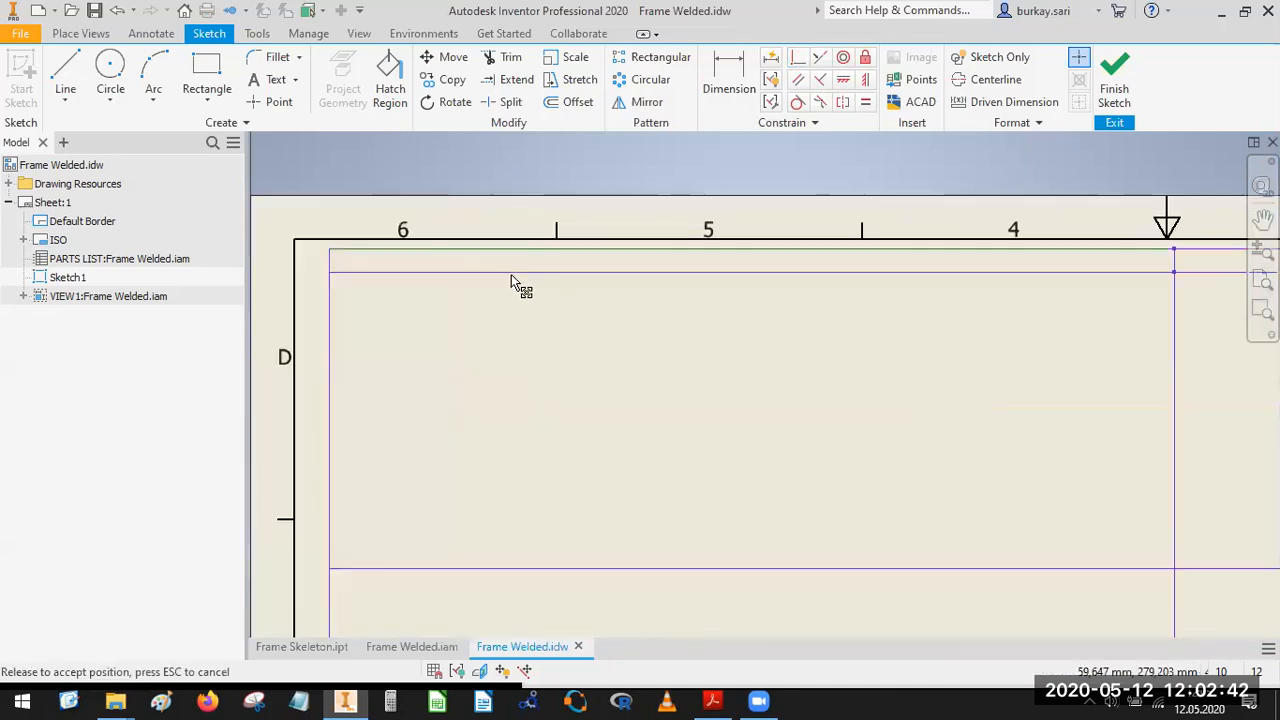
{"action": "scroll", "coordinate": [654, 267], "scroll_direction": "down", "scroll_amount": 5}
{"action": "middle_click_drag", "start_coordinate": [782, 332], "coordinate": [654, 144]}
{"action": "left_click_drag", "start_coordinate": [828, 385], "coordinate": [828, 402]}
{"action": "left_click_drag", "start_coordinate": [847, 340], "coordinate": [849, 338]}
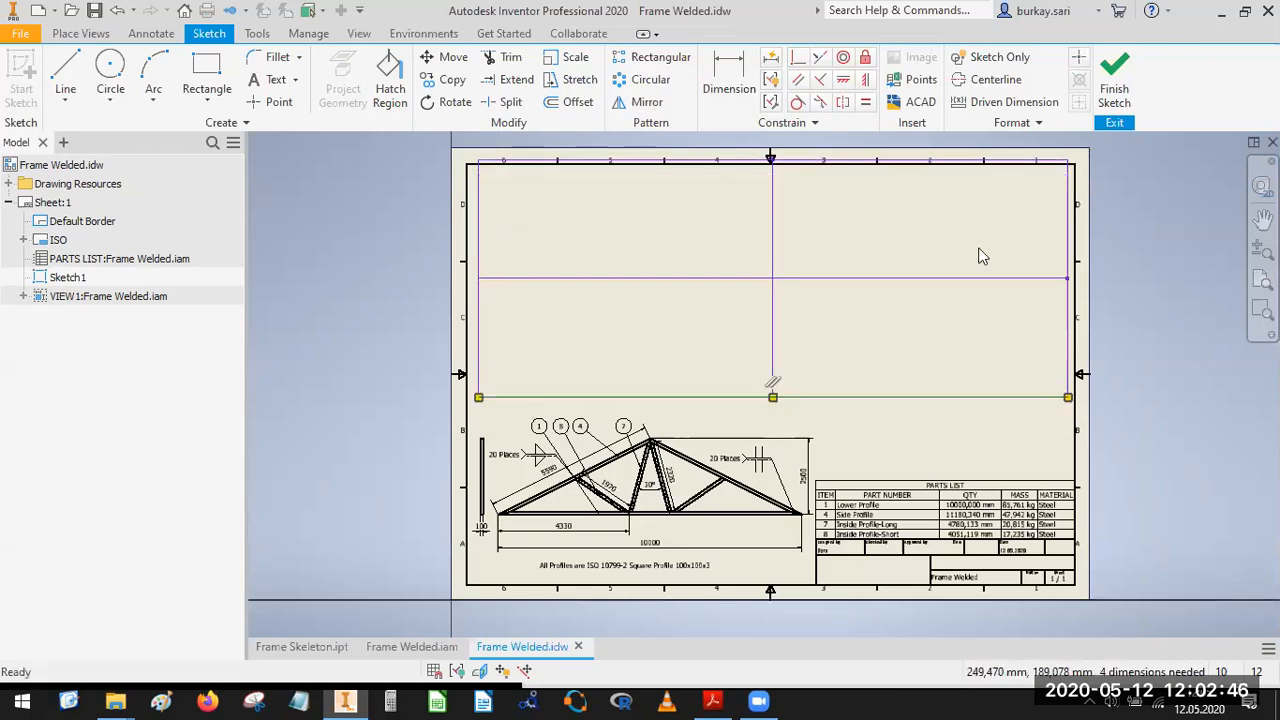
{"action": "left_click", "coordinate": [1126, 68]}
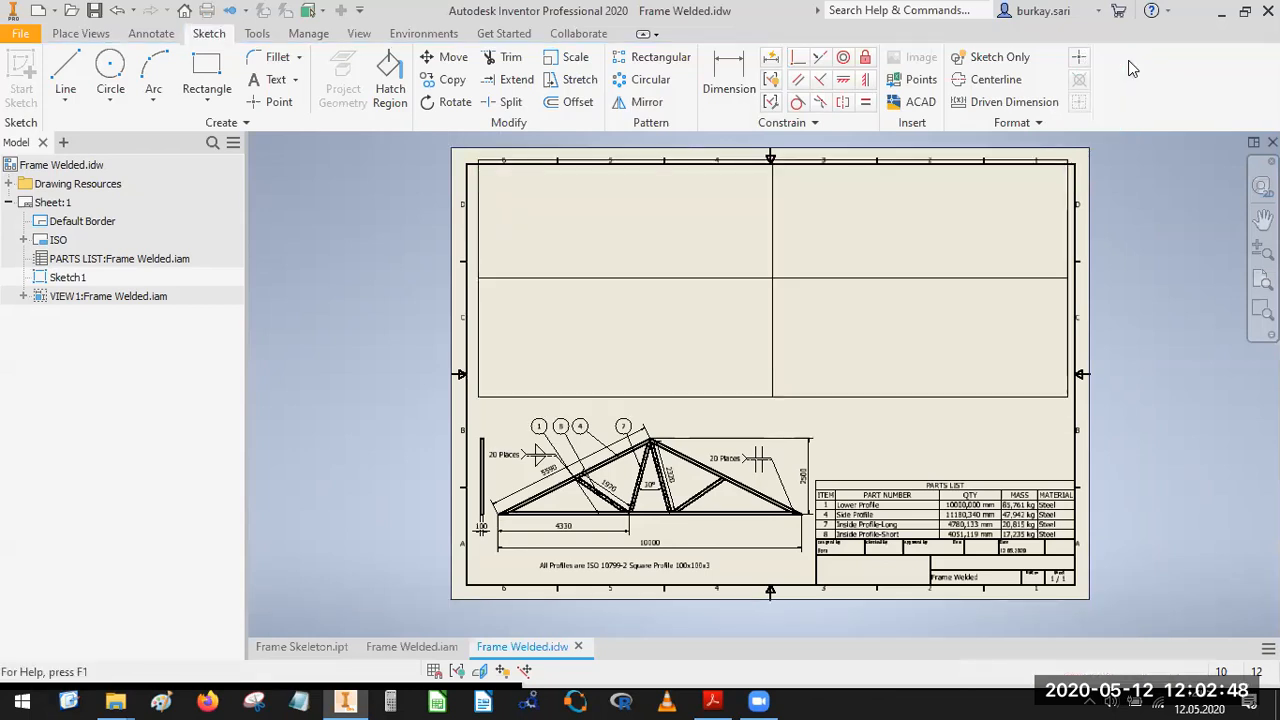
Set the frame sketch's properties to a red line color and the Dash Double Dot line type.
{"action": "right_click", "coordinate": [518, 399]}
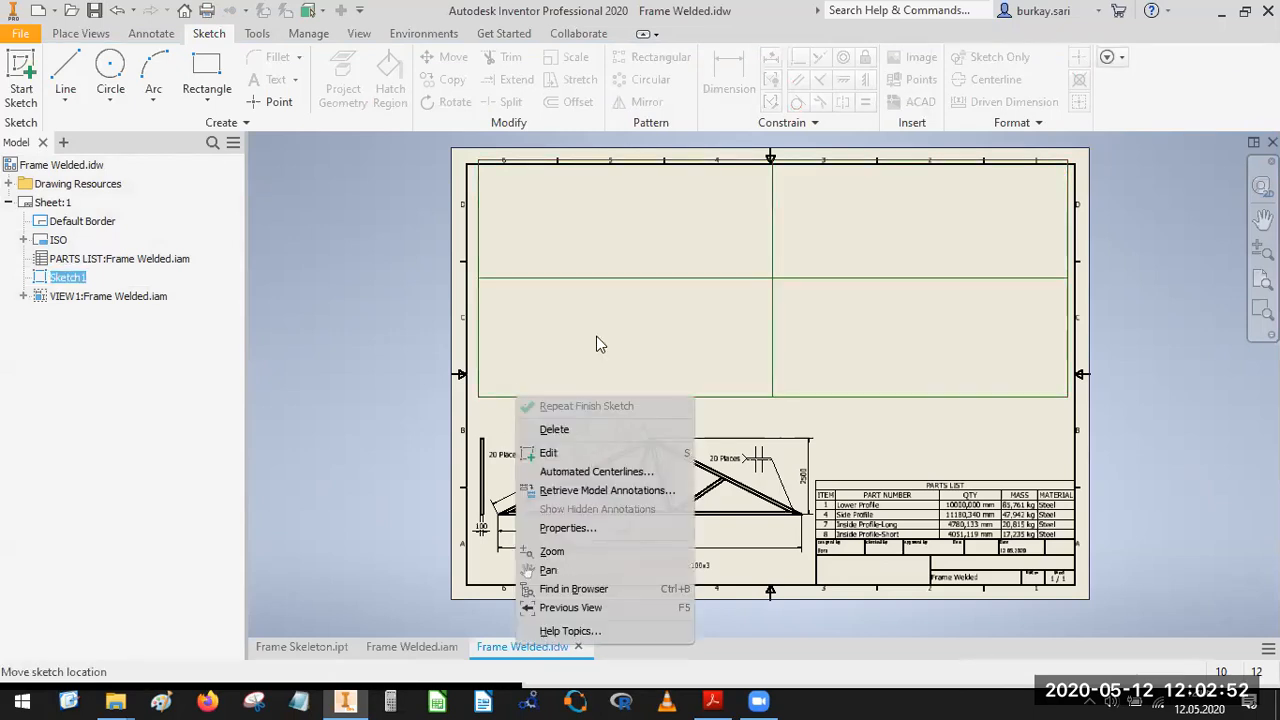
{"action": "left_click", "coordinate": [572, 527]}
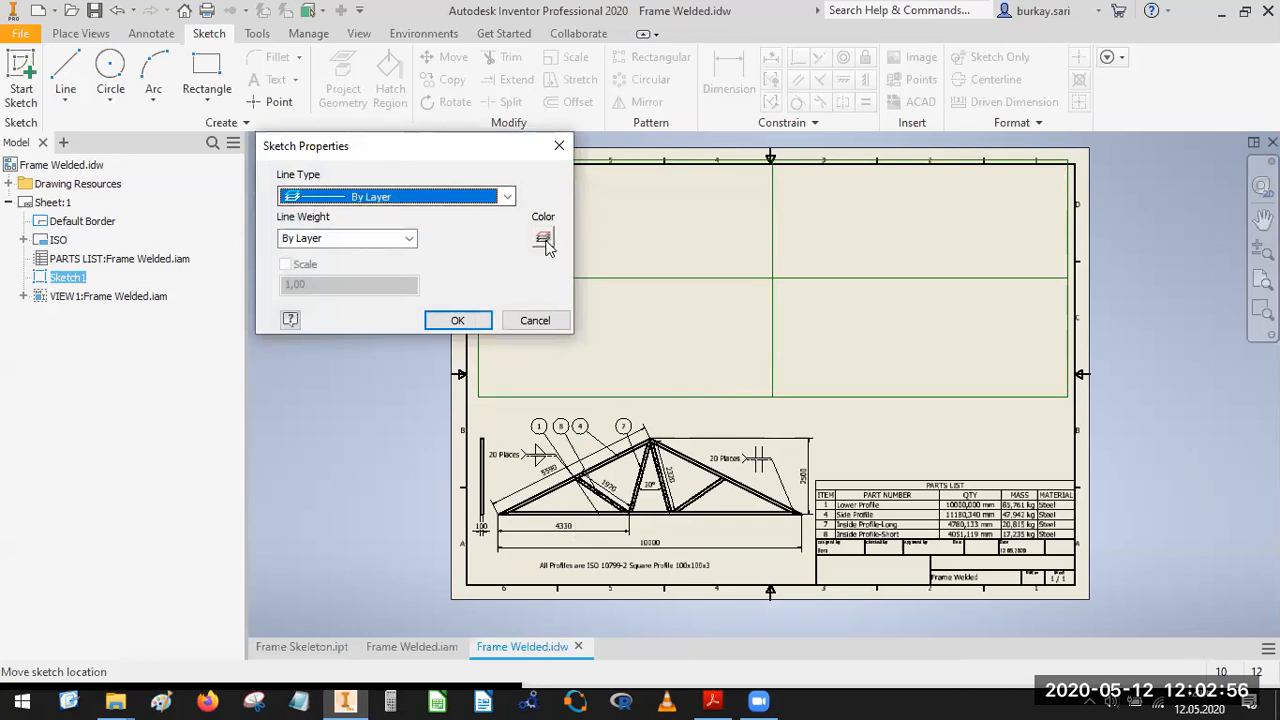
{"action": "left_click", "coordinate": [543, 238]}
{"action": "left_click", "coordinate": [327, 170]}
{"action": "left_click", "coordinate": [346, 380]}
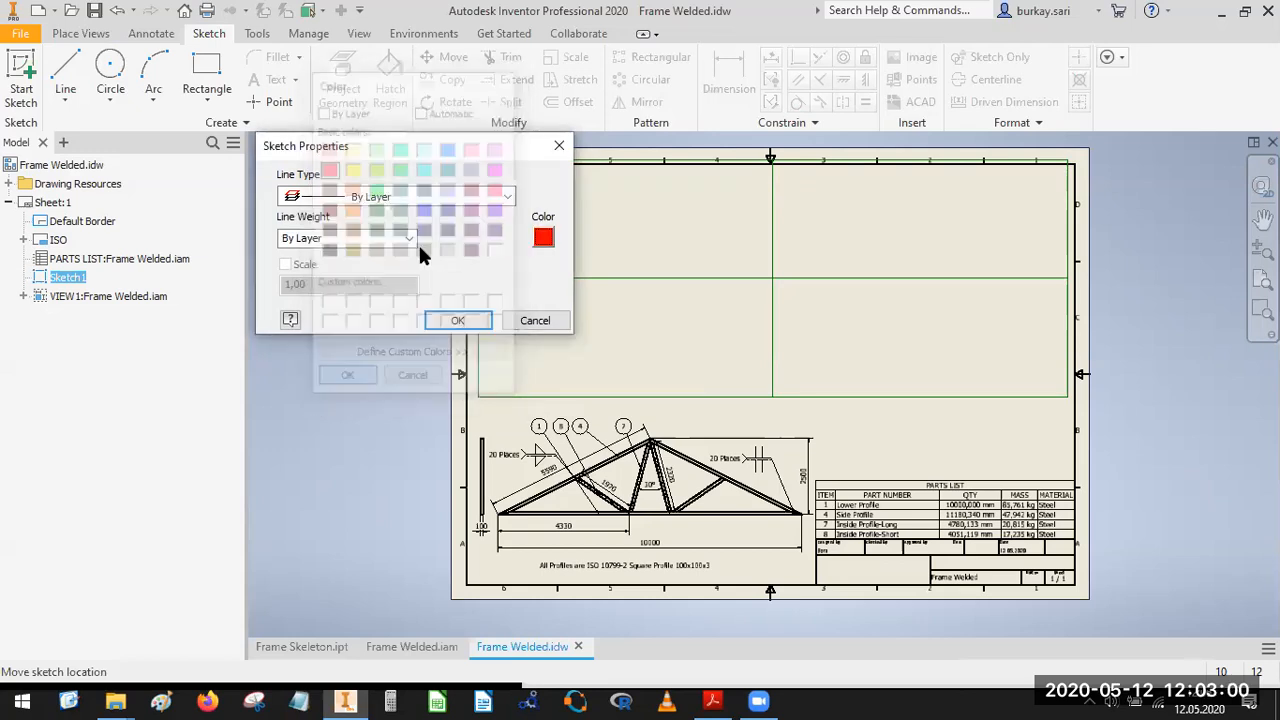
{"action": "left_click", "coordinate": [403, 197]}
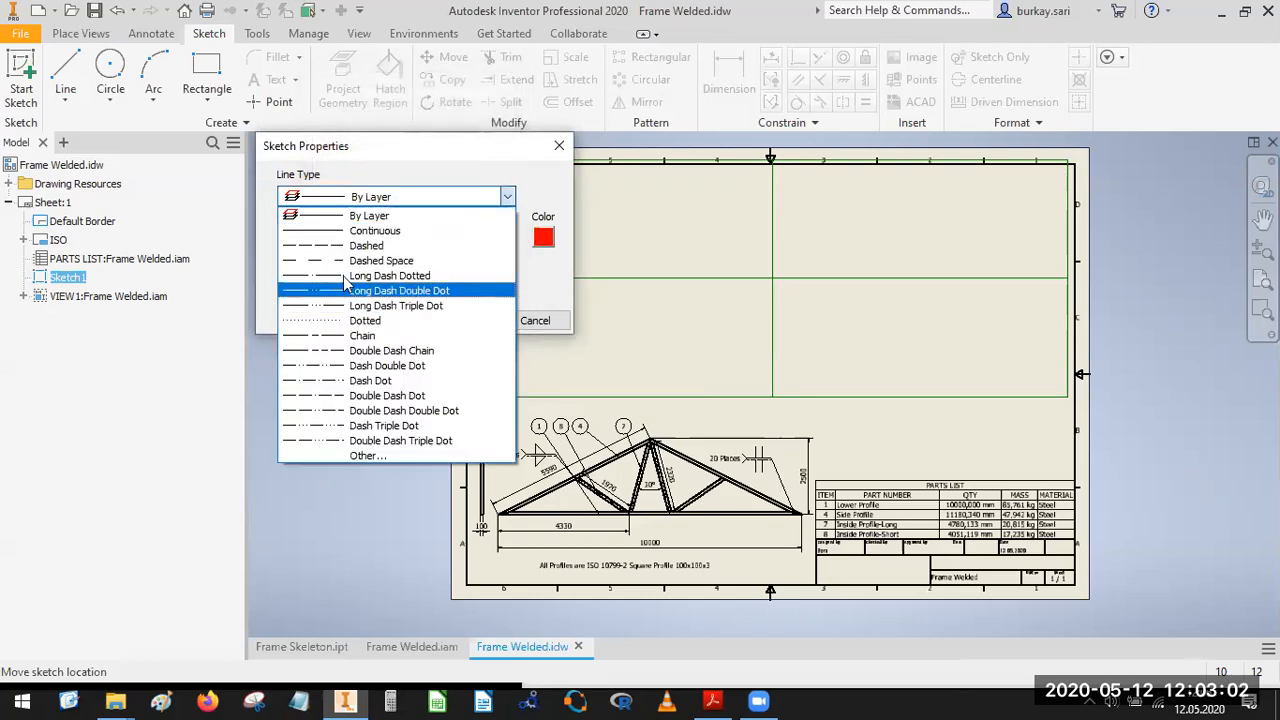
{"action": "left_click", "coordinate": [343, 366]}
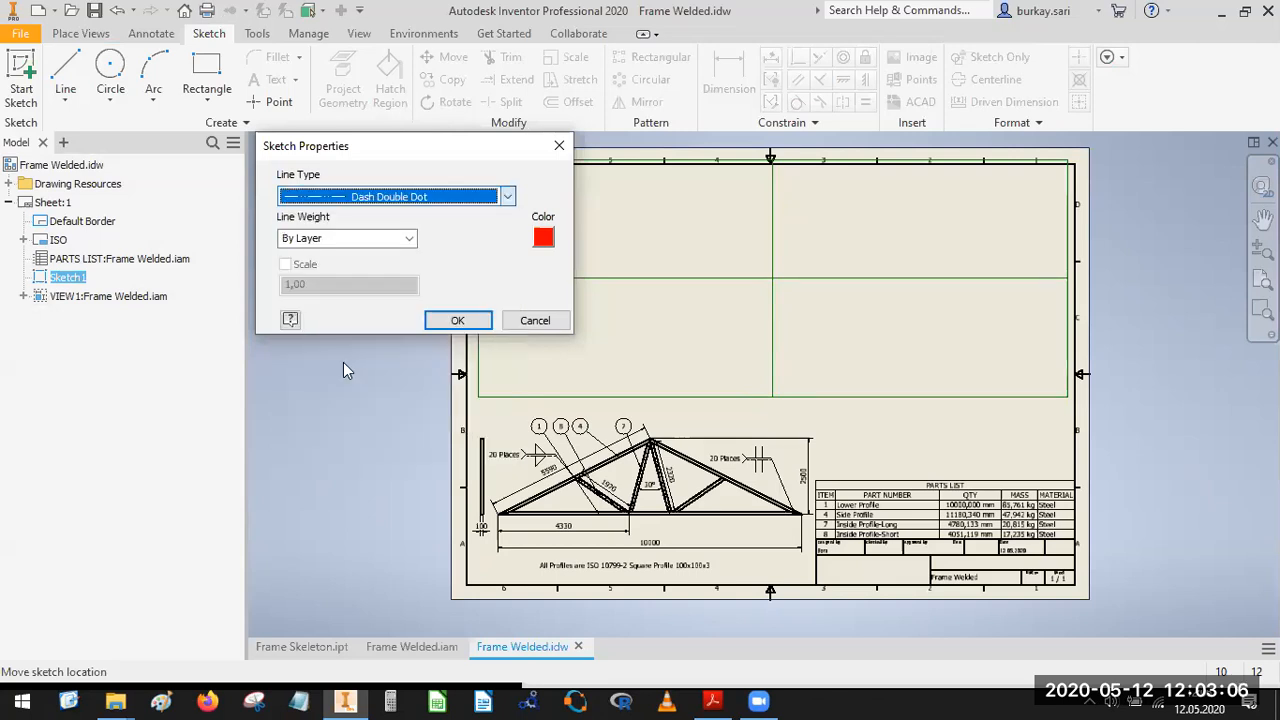
{"action": "left_click", "coordinate": [458, 320]}
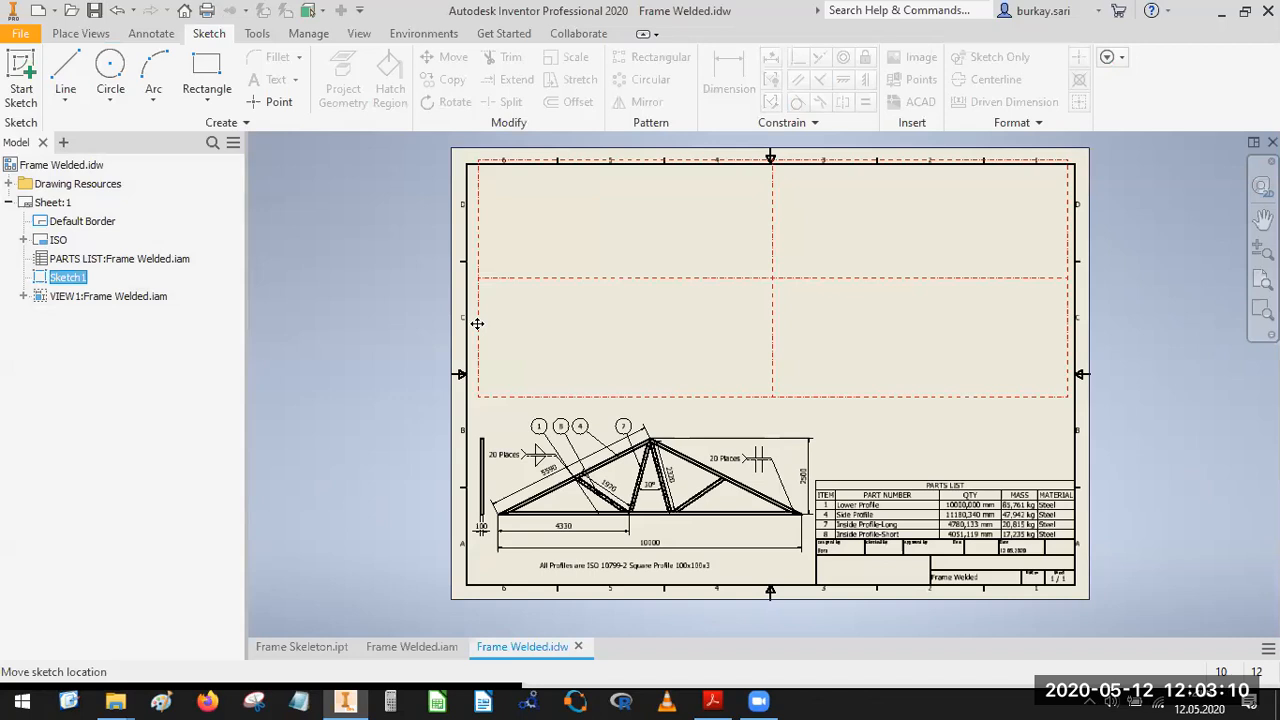
Move the four-cell frame sketch down so that its upper edge sits inside the sheet border.
{"action": "scroll", "coordinate": [571, 286], "scroll_direction": "down", "scroll_amount": 5}
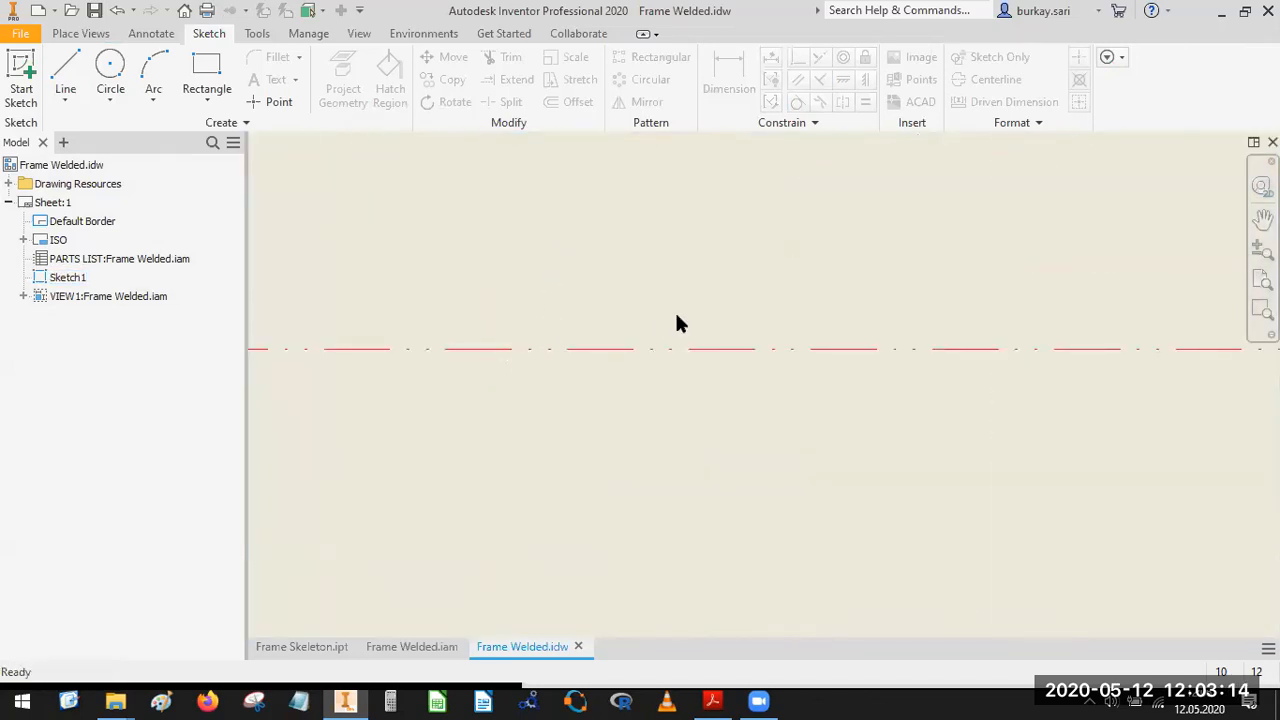
{"action": "scroll", "coordinate": [690, 305], "scroll_direction": "up", "scroll_amount": 8}
{"action": "scroll", "coordinate": [774, 299], "scroll_direction": "down", "scroll_amount": 5}
{"action": "mouse_move", "coordinate": [737, 295]}
{"action": "middle_mouse_down"}
{"action": "mouse_move", "coordinate": [811, 280]}
{"action": "mouse_move", "coordinate": [894, 205]}
{"action": "middle_mouse_up"}
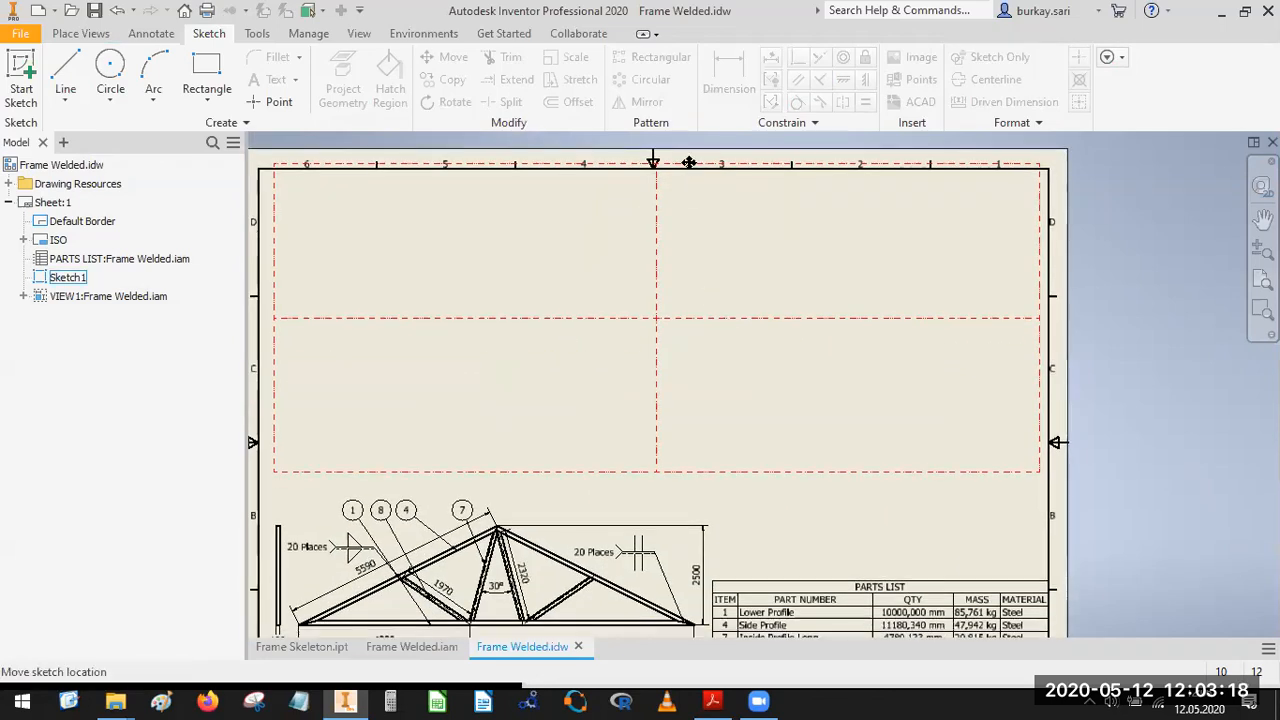
{"action": "mouse_move", "coordinate": [689, 162]}
{"action": "left_mouse_down"}
{"action": "mouse_move", "coordinate": [698, 184]}
{"action": "mouse_move", "coordinate": [654, 329]}
{"action": "mouse_move", "coordinate": [703, 338]}
{"action": "left_mouse_up"}
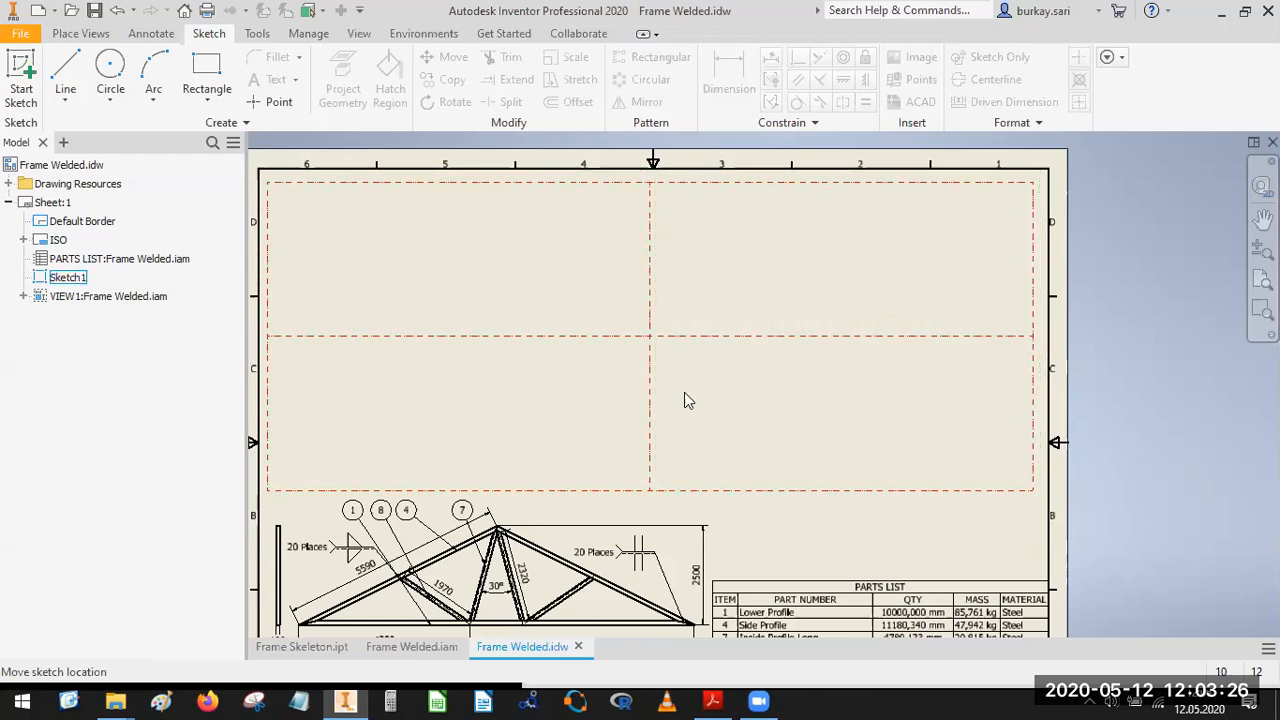
{"action": "left_click", "coordinate": [92, 34]}
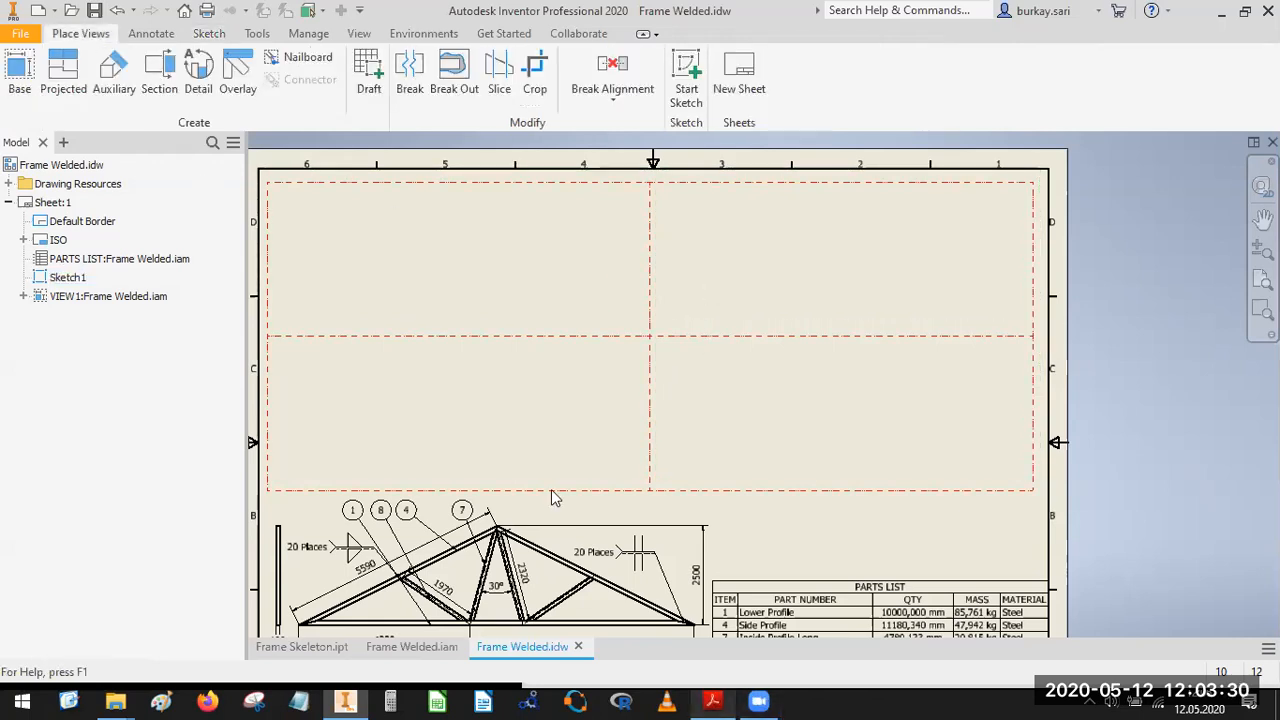
Switch to the reference PDF in Acrobat Reader and copy the labels "Lower Profile", "Inner Profile- Long" and "Inner Profile- Short".
{"action": "key", "text": "alt+Tab"}
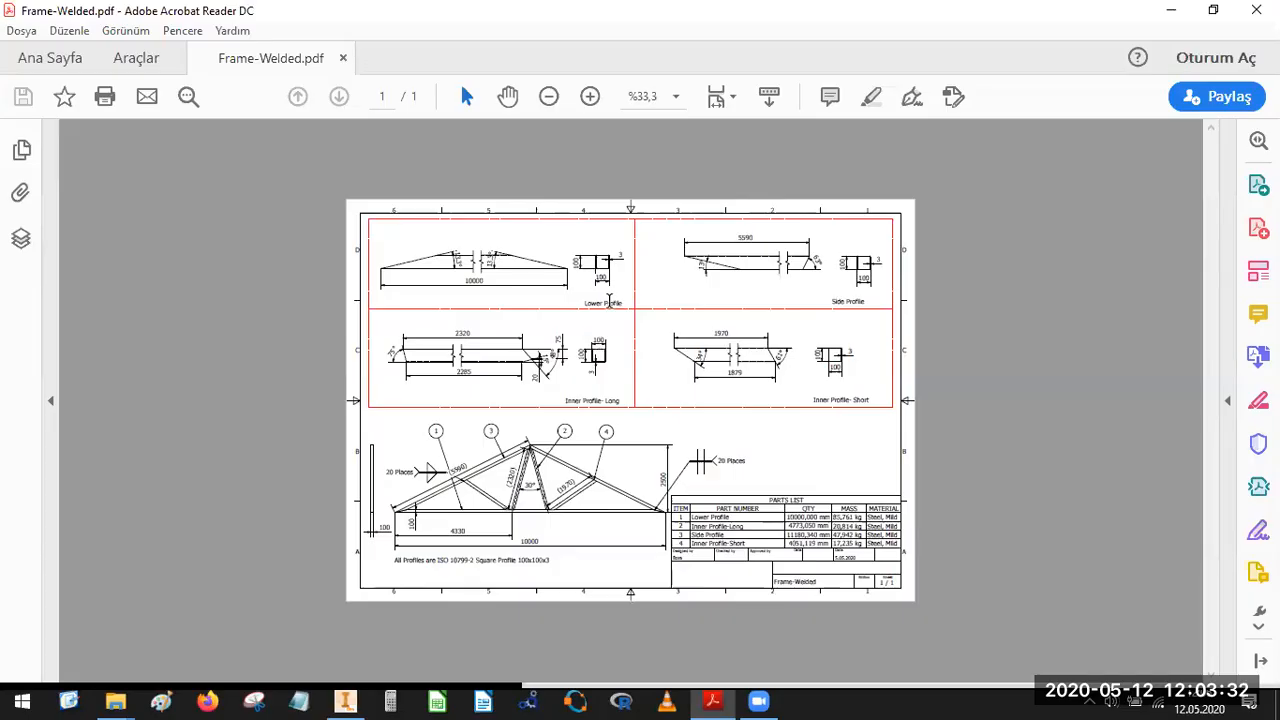
{"action": "triple_click", "coordinate": [606, 299]}
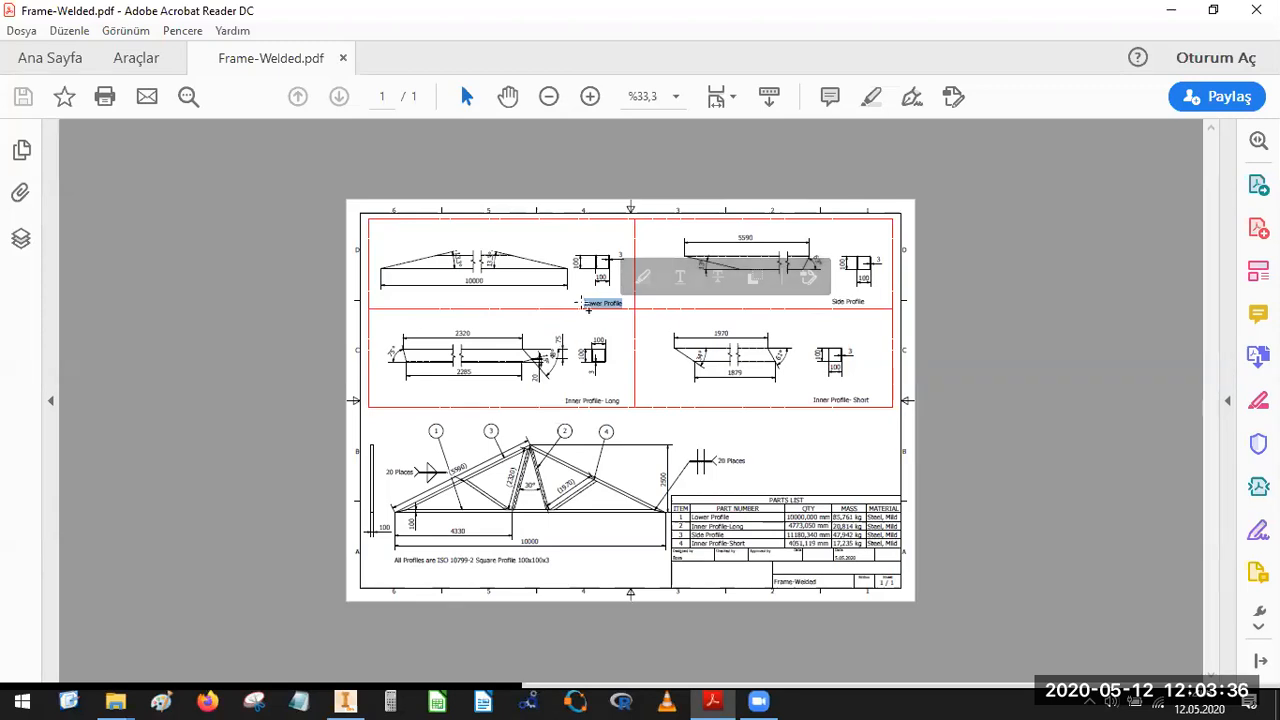
{"action": "right_click", "coordinate": [590, 304]}
{"action": "left_click", "coordinate": [638, 325]}
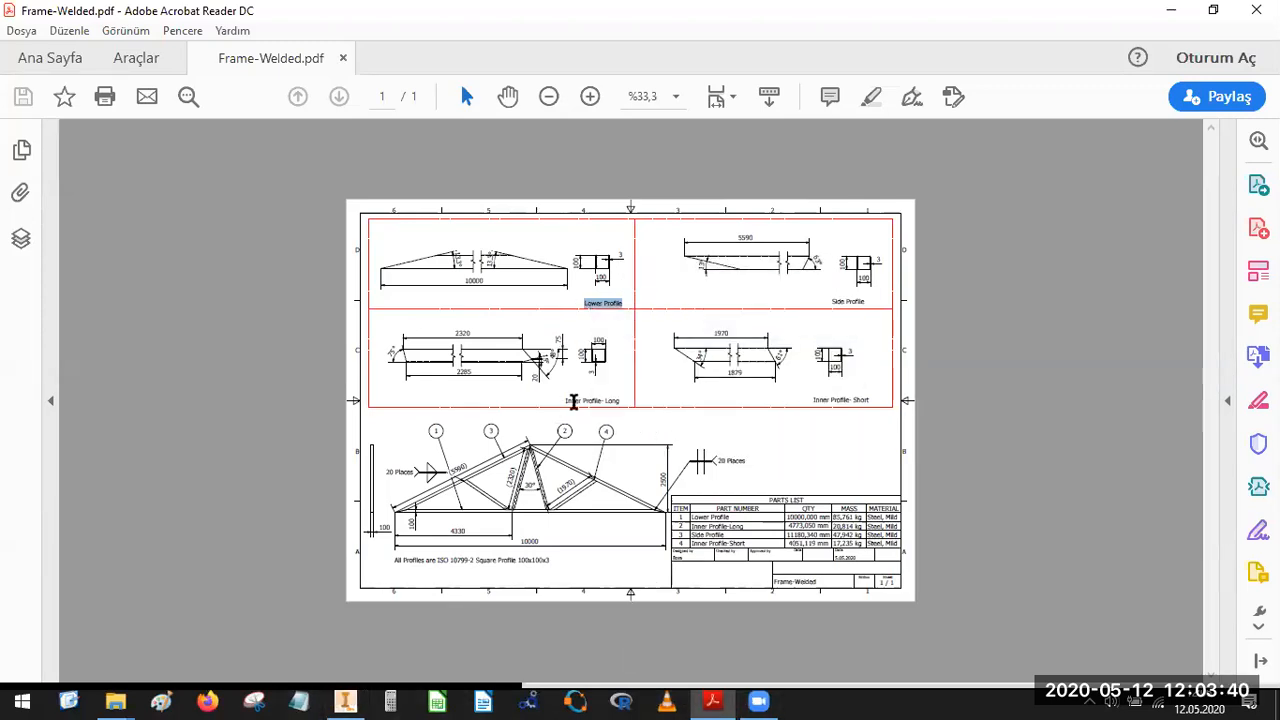
{"action": "left_click_drag", "start_coordinate": [565, 401], "coordinate": [618, 400]}
{"action": "right_click", "coordinate": [614, 405]}
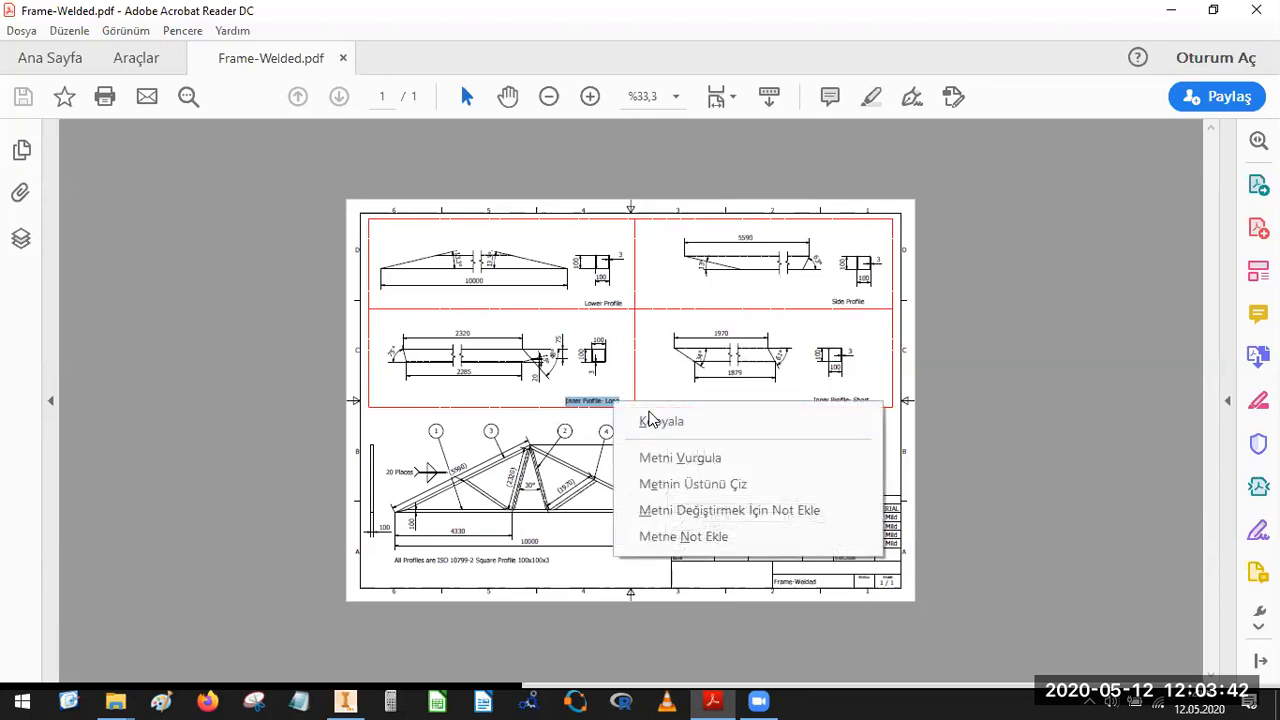
{"action": "left_click", "coordinate": [646, 420]}
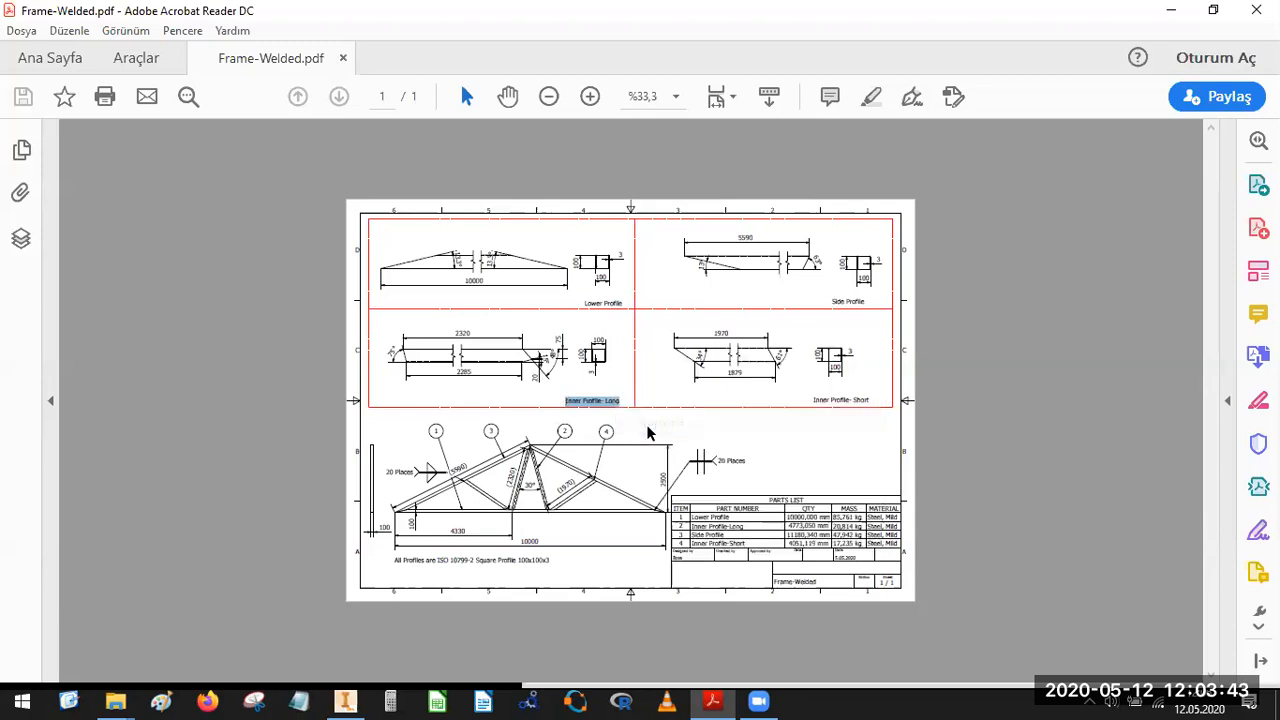
{"action": "left_click_drag", "start_coordinate": [812, 400], "coordinate": [872, 402]}
{"action": "right_click", "coordinate": [848, 406]}
{"action": "left_click", "coordinate": [876, 424]}
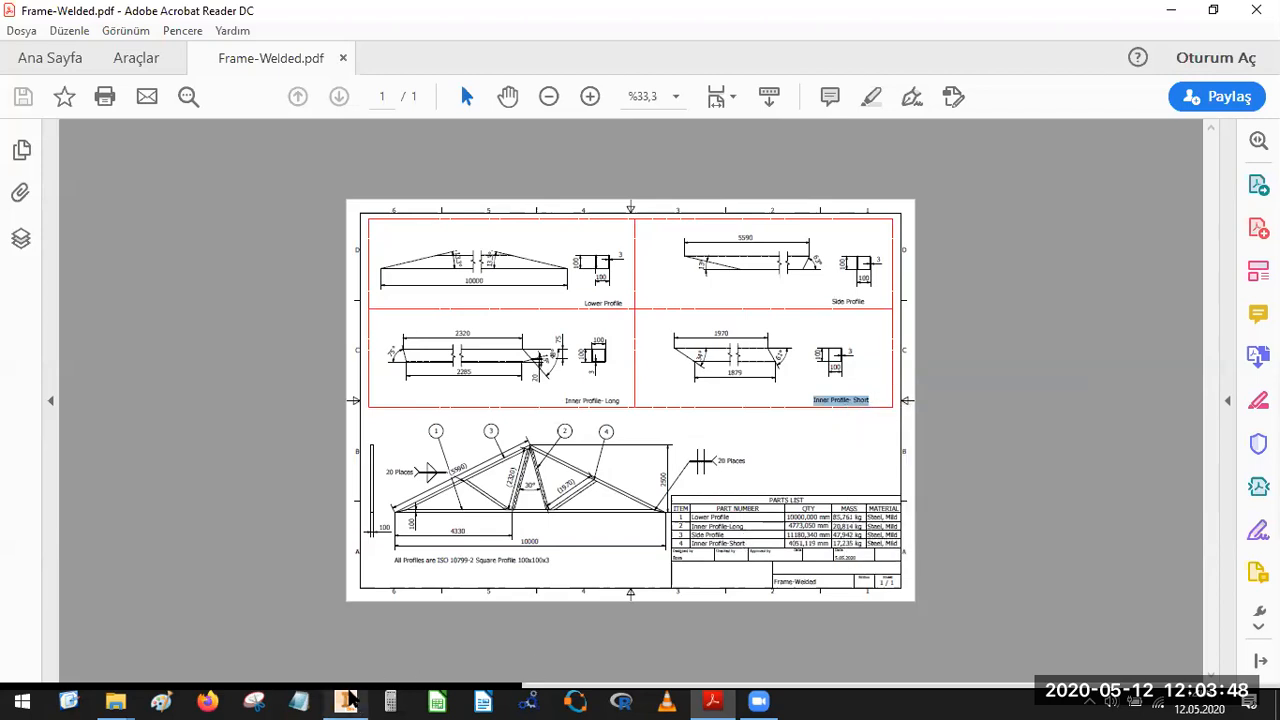
Return to the Inventor drawing and add the text note "Lower Profile" in the frame's upper-left cell, just above the horizontal divider.
{"action": "left_click", "coordinate": [345, 701]}
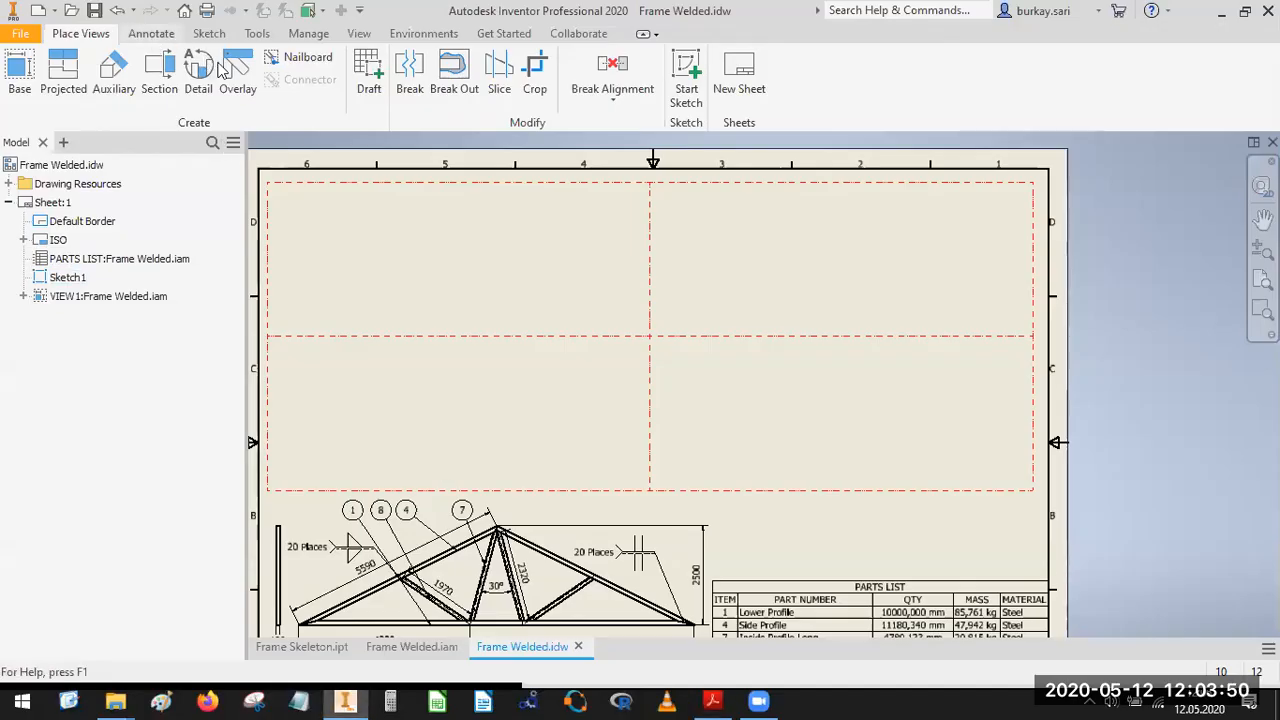
{"action": "left_click", "coordinate": [151, 33]}
{"action": "left_click", "coordinate": [363, 75]}
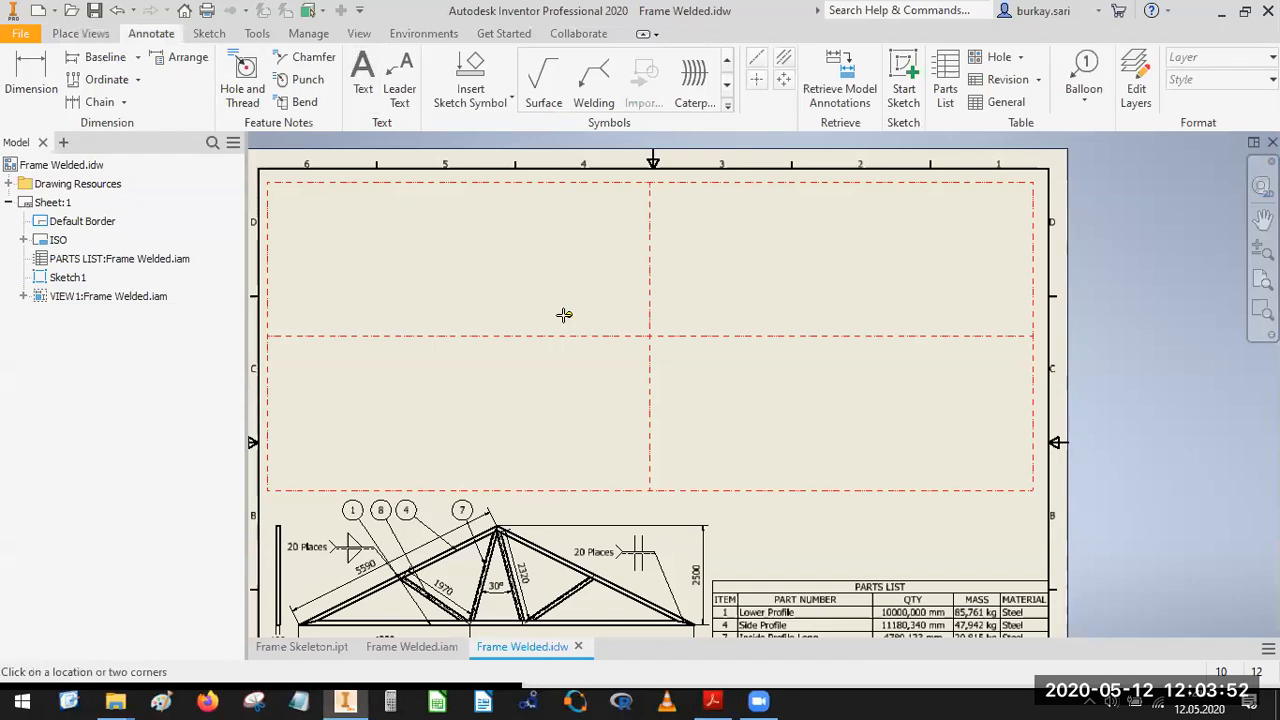
{"action": "left_click", "coordinate": [775, 431]}
{"action": "key", "text": "ctrl+v"}
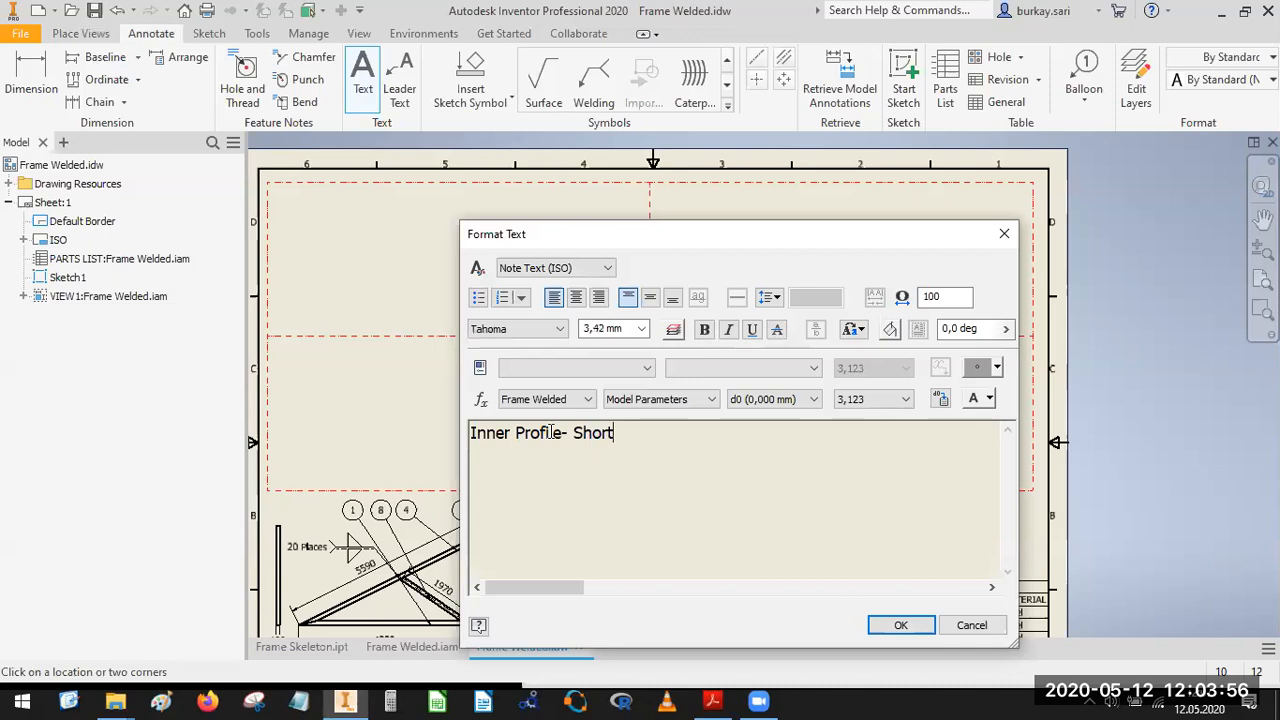
{"action": "double_click", "coordinate": [490, 436]}
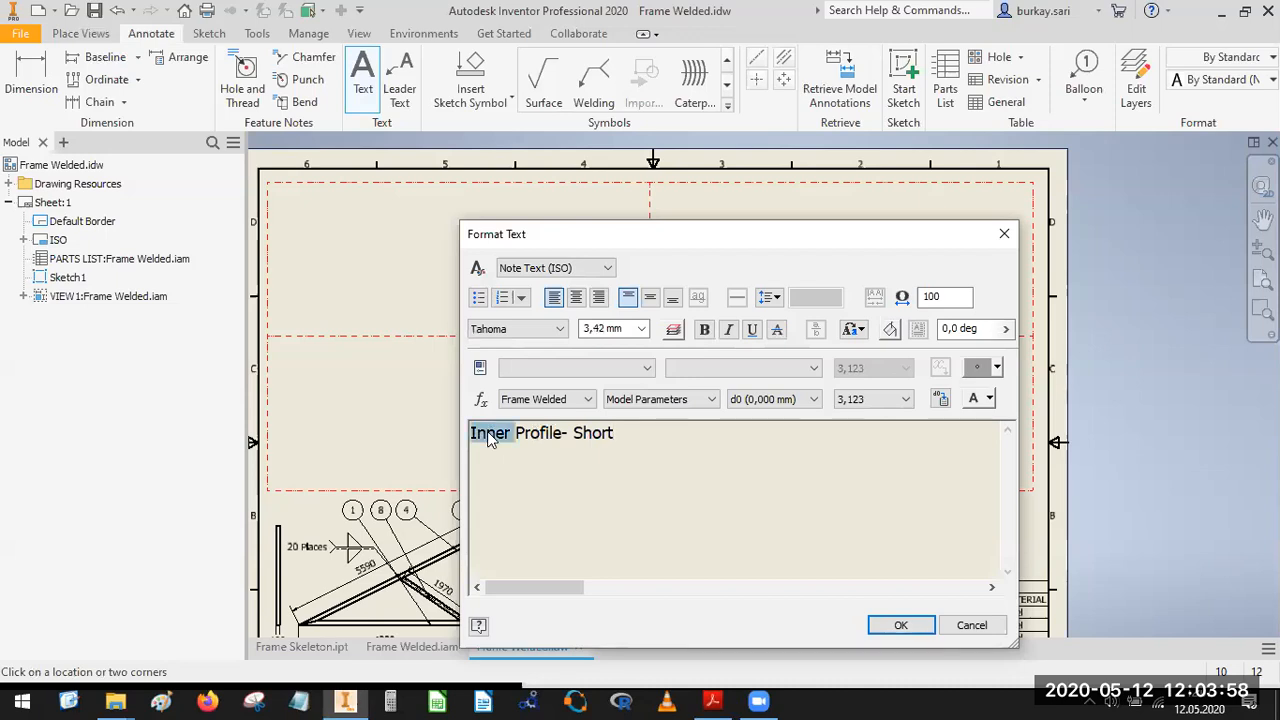
{"action": "key", "text": "Delete"}
{"action": "key", "text": "BackSpace"}
{"action": "key", "text": "BackSpace"}
{"action": "key", "text": "BackSpace"}
{"action": "key", "text": "BackSpace"}
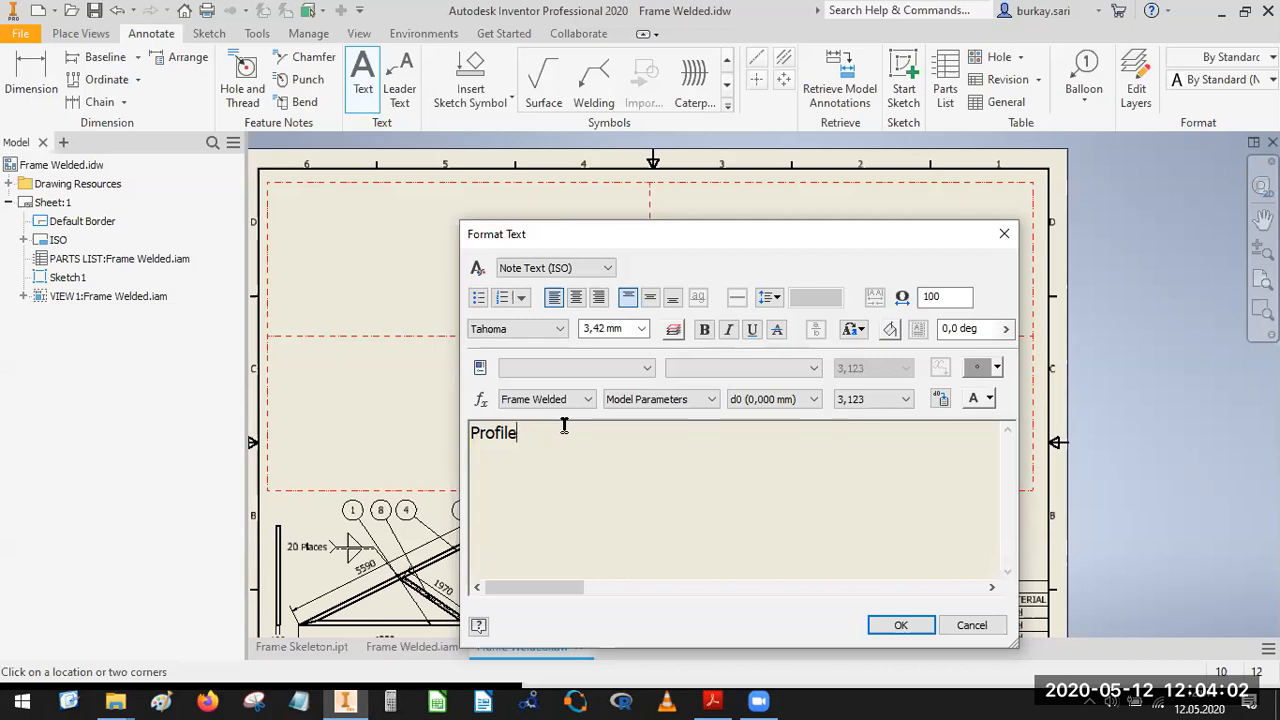
{"action": "type", "text": "Lower"}
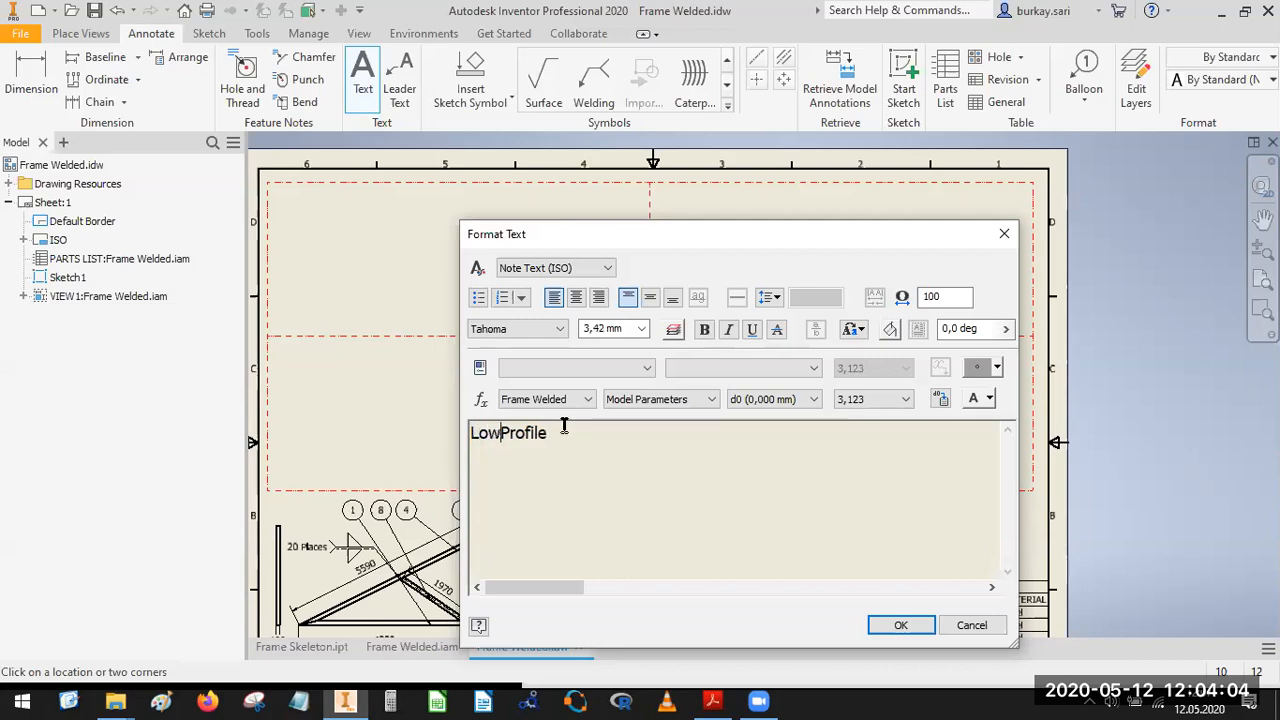
{"action": "left_click", "coordinate": [901, 625]}
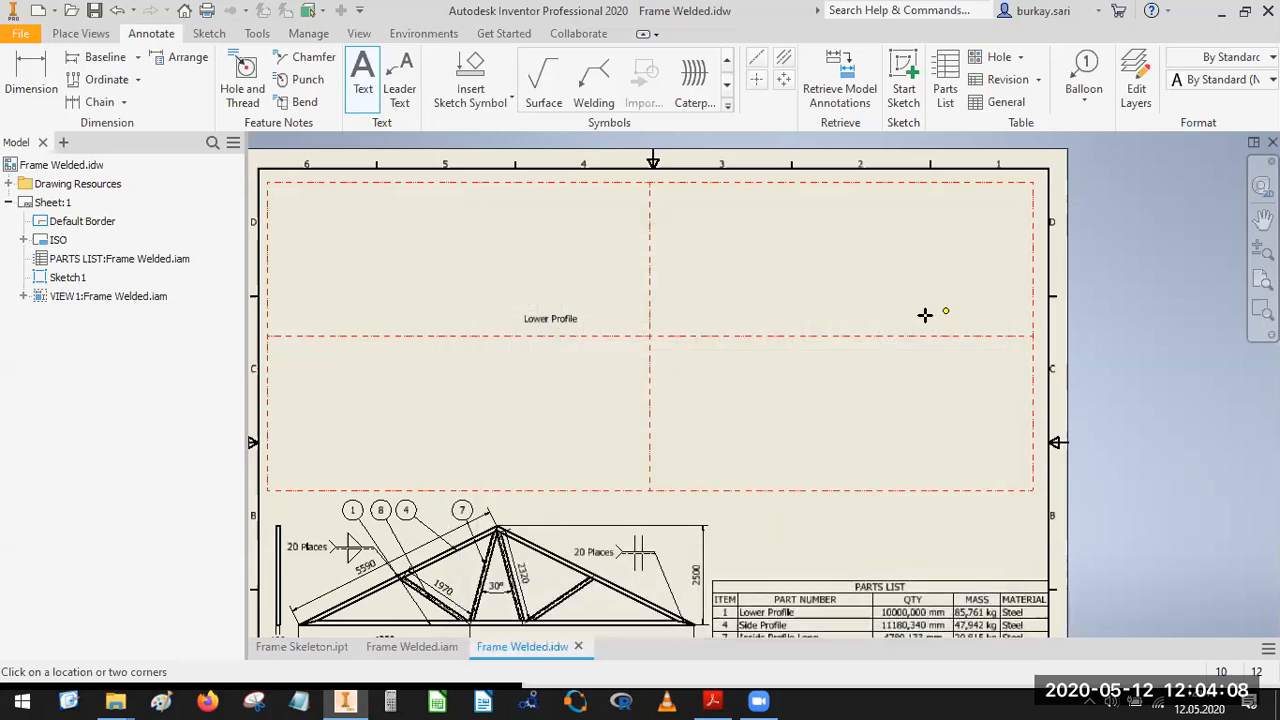
Add the text note "Side Profile" near the lower right of the frame's upper-right cell.
{"action": "left_click", "coordinate": [943, 346]}
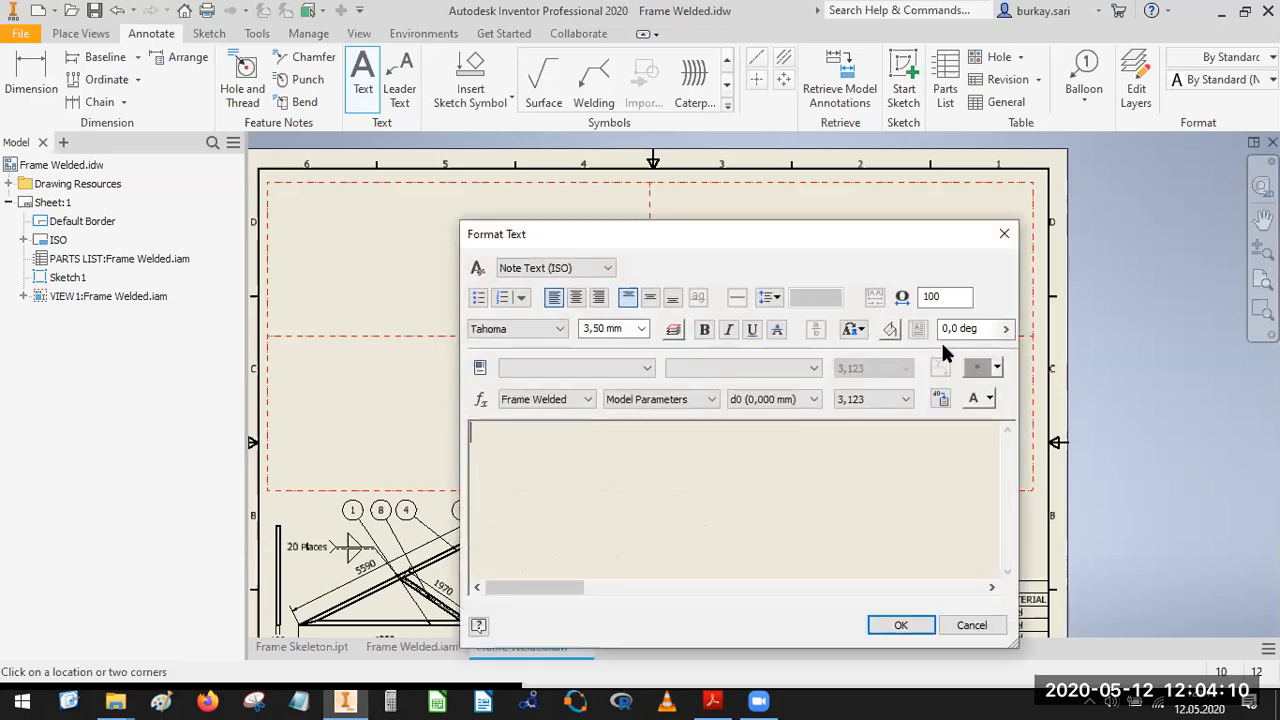
{"action": "type", "text": "Side Profile"}
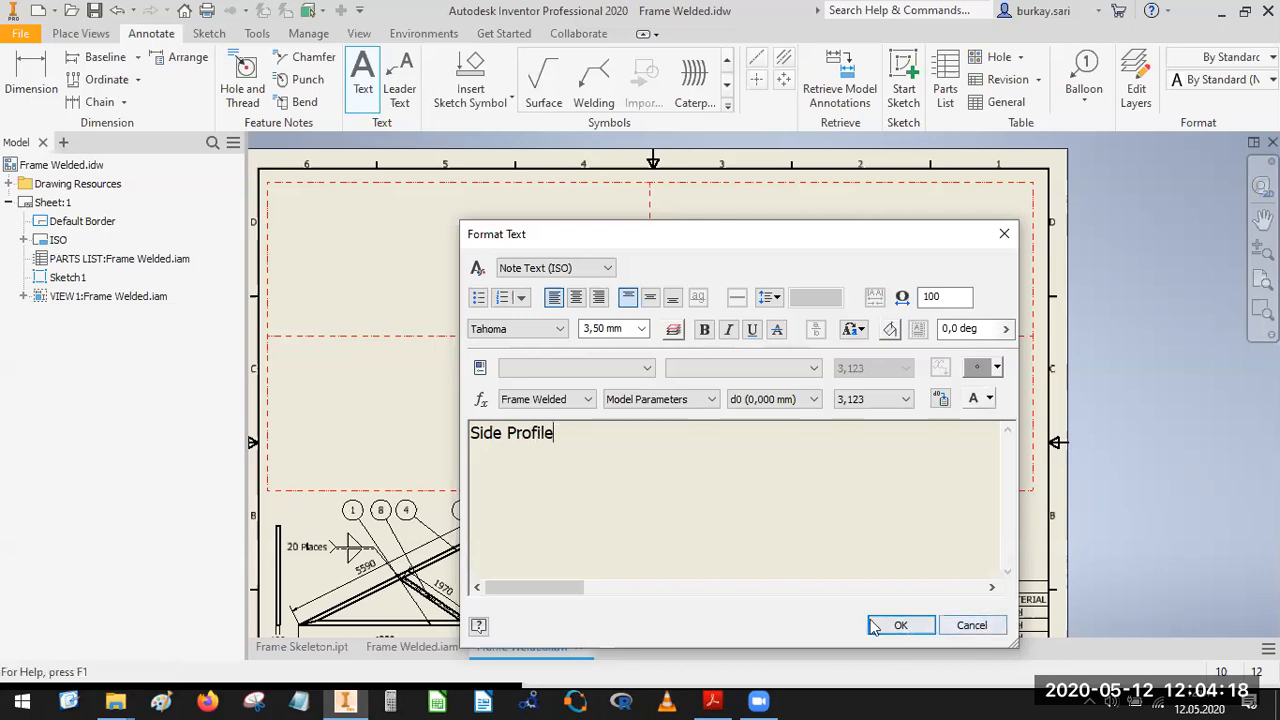
{"action": "left_click", "coordinate": [901, 625]}
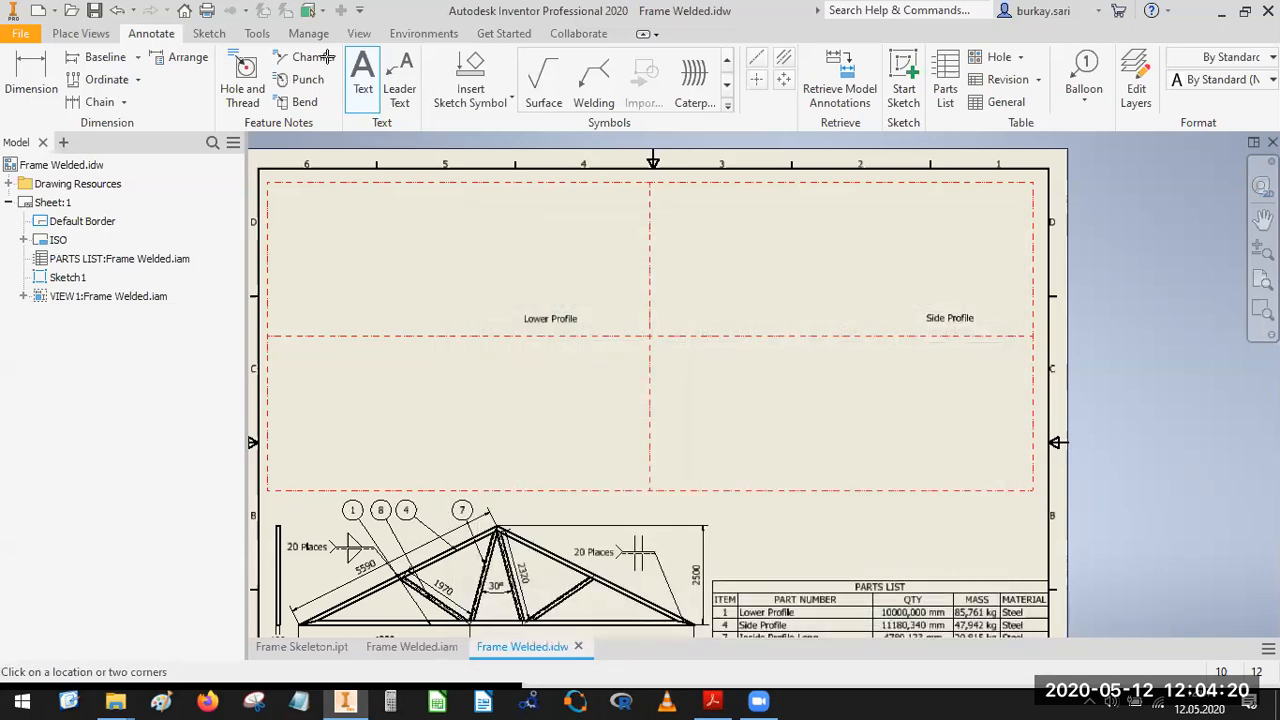
Add the text notes "Inner Profile- Short" in the frame's lower-left cell and "Inner Profile- Long" in its lower-right cell.
{"action": "left_click", "coordinate": [477, 423]}
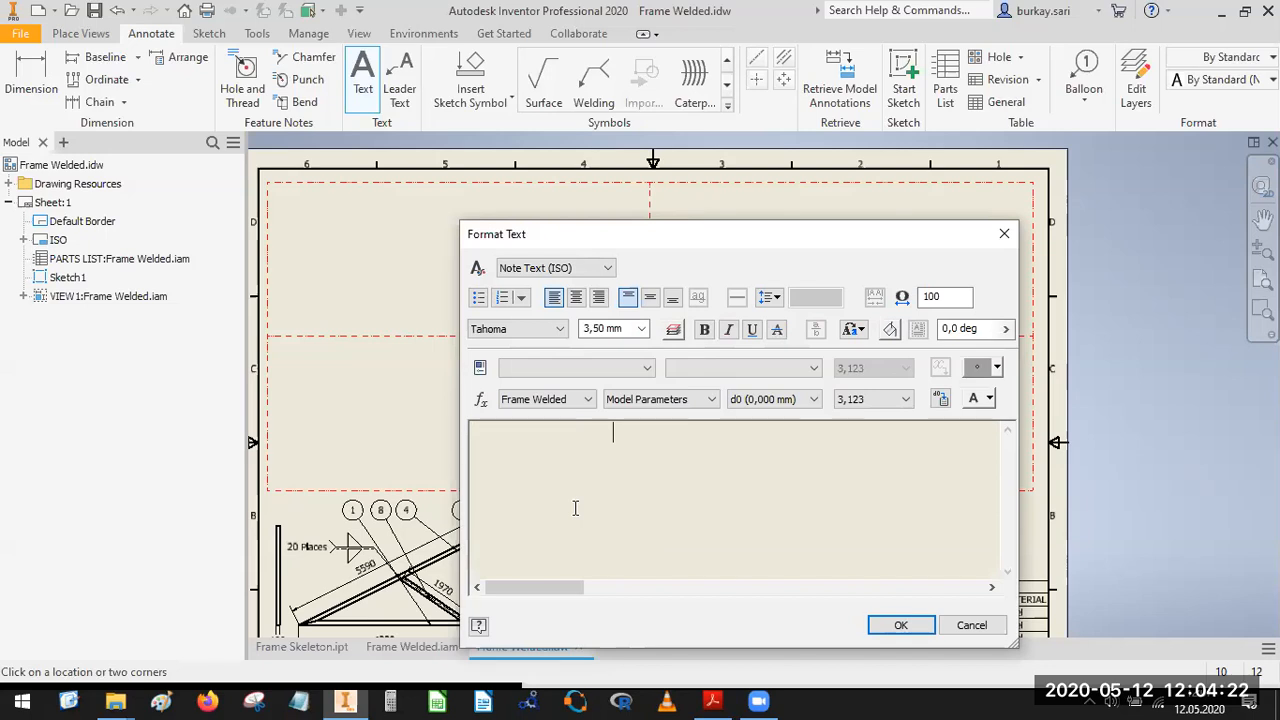
{"action": "key", "text": "ctrl+v"}
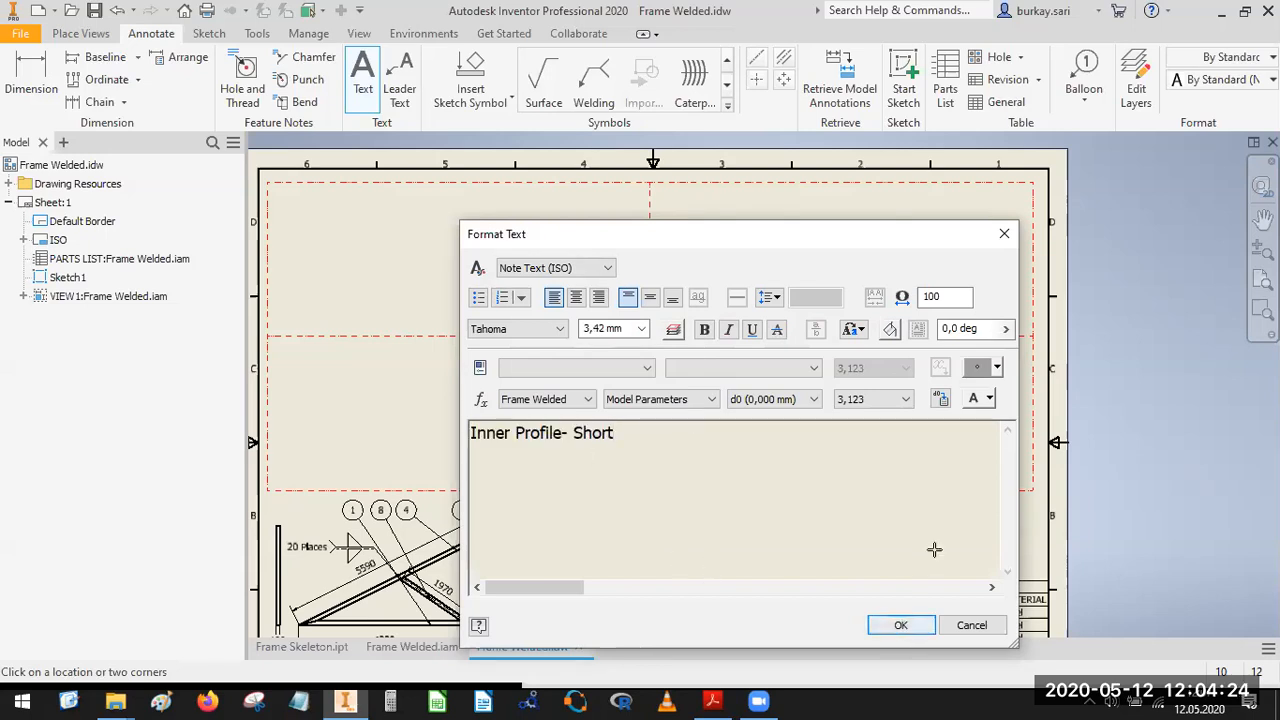
{"action": "left_click", "coordinate": [901, 626]}
{"action": "left_click", "coordinate": [949, 475]}
{"action": "key", "text": "ctrl+v"}
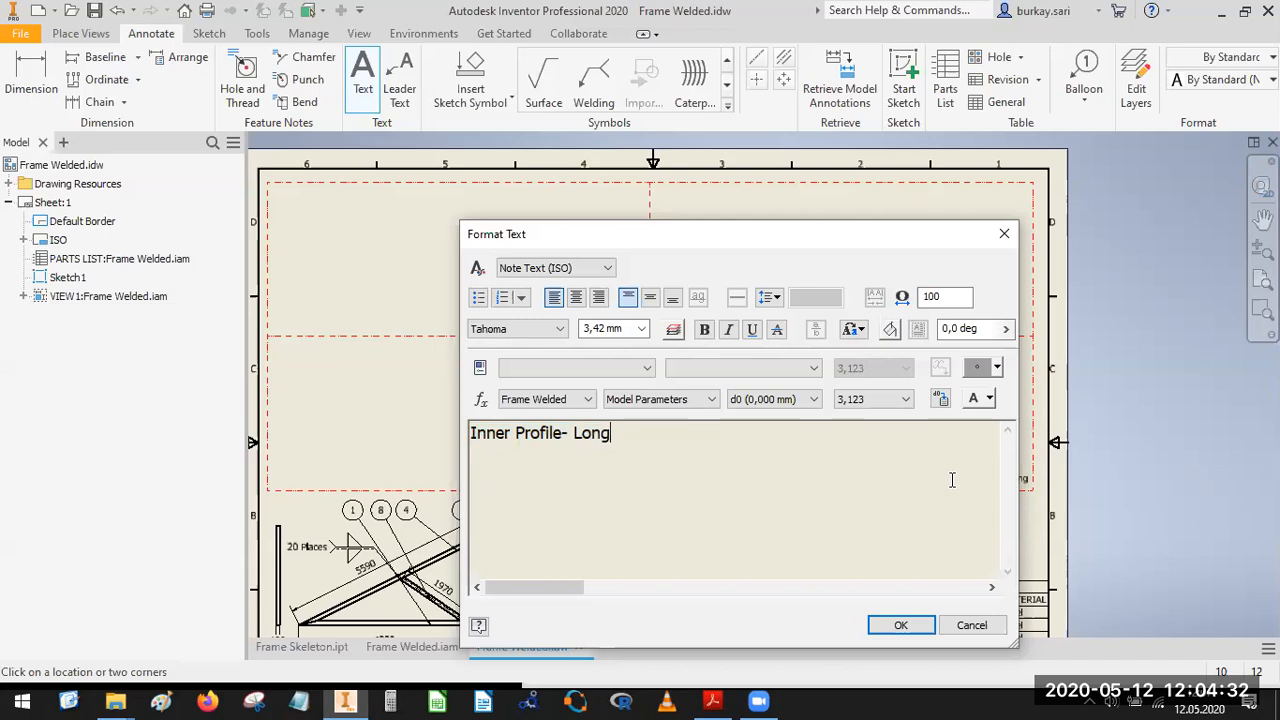
{"action": "left_click", "coordinate": [900, 625]}
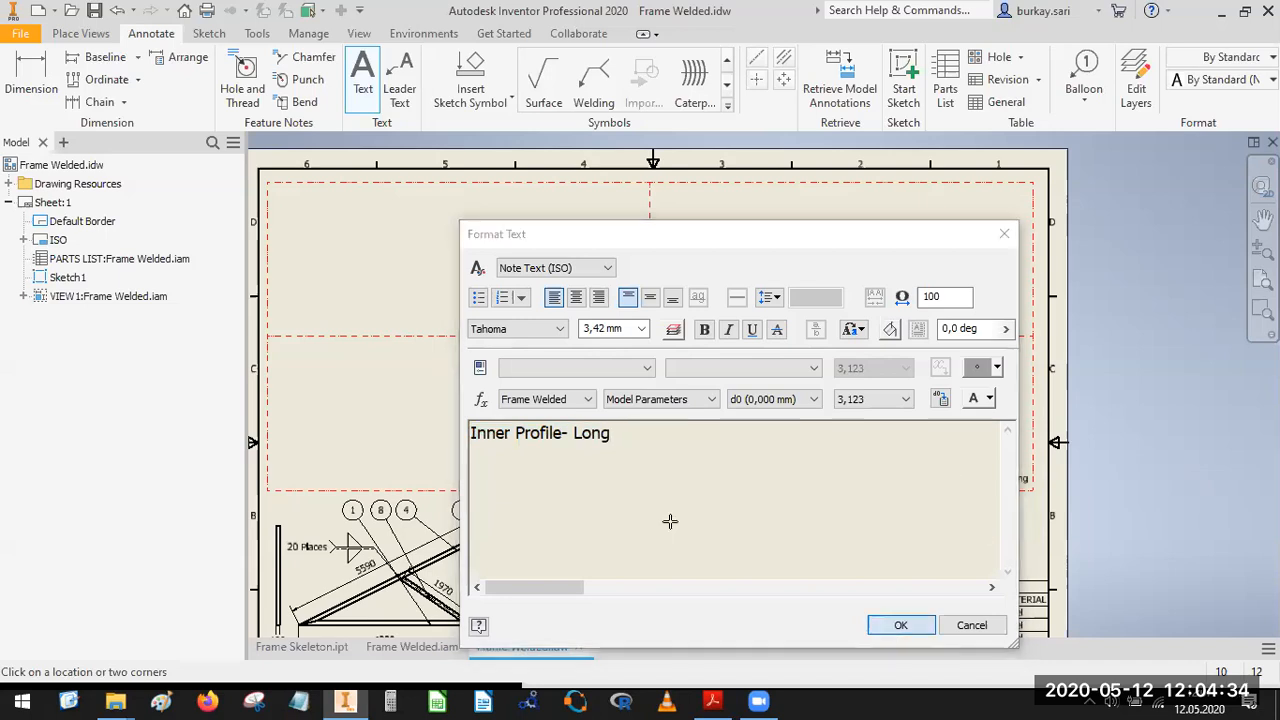
Reposition the profile labels so that each sits near the lower-right corner of its frame cell.
{"action": "scroll", "coordinate": [555, 482], "scroll_direction": "up", "scroll_amount": 3}
{"action": "left_click_drag", "start_coordinate": [566, 480], "coordinate": [632, 481]}
{"action": "scroll", "coordinate": [711, 408], "scroll_direction": "down", "scroll_amount": 5}
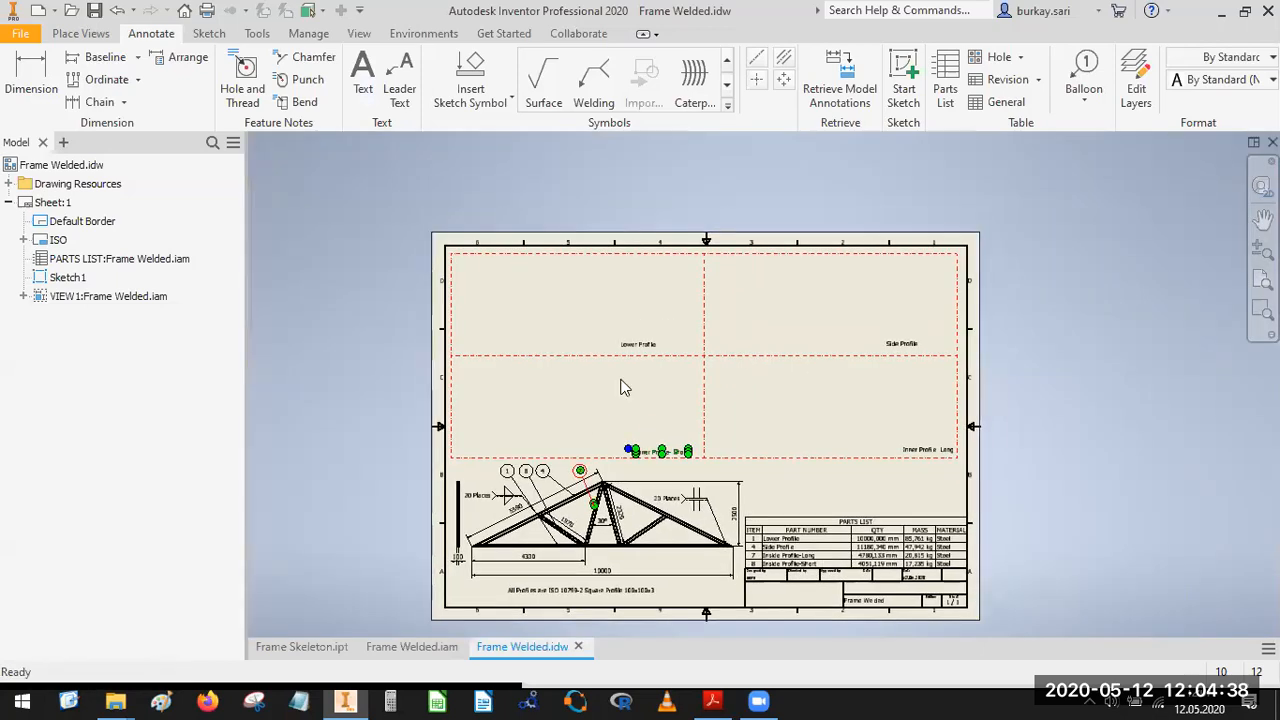
{"action": "scroll", "coordinate": [625, 380], "scroll_direction": "up", "scroll_amount": 3}
{"action": "left_click", "coordinate": [722, 297]}
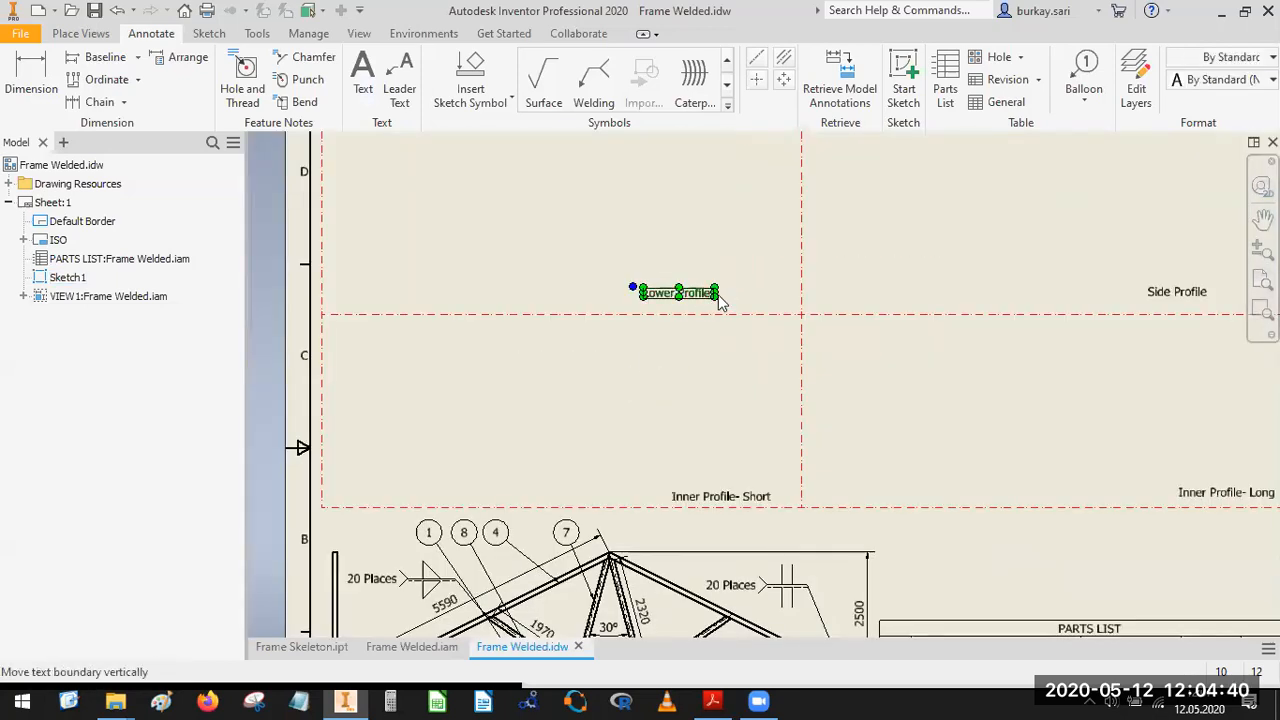
{"action": "left_click_drag", "start_coordinate": [702, 293], "coordinate": [756, 298]}
{"action": "middle_click_drag", "start_coordinate": [840, 355], "coordinate": [545, 382]}
{"action": "left_click_drag", "start_coordinate": [884, 313], "coordinate": [918, 322]}
{"action": "left_click_drag", "start_coordinate": [912, 515], "coordinate": [898, 517]}
{"action": "scroll", "coordinate": [800, 429], "scroll_direction": "down", "scroll_amount": 3}
{"action": "middle_click_drag", "start_coordinate": [849, 449], "coordinate": [870, 459]}
{"action": "left_click", "coordinate": [80, 34]}
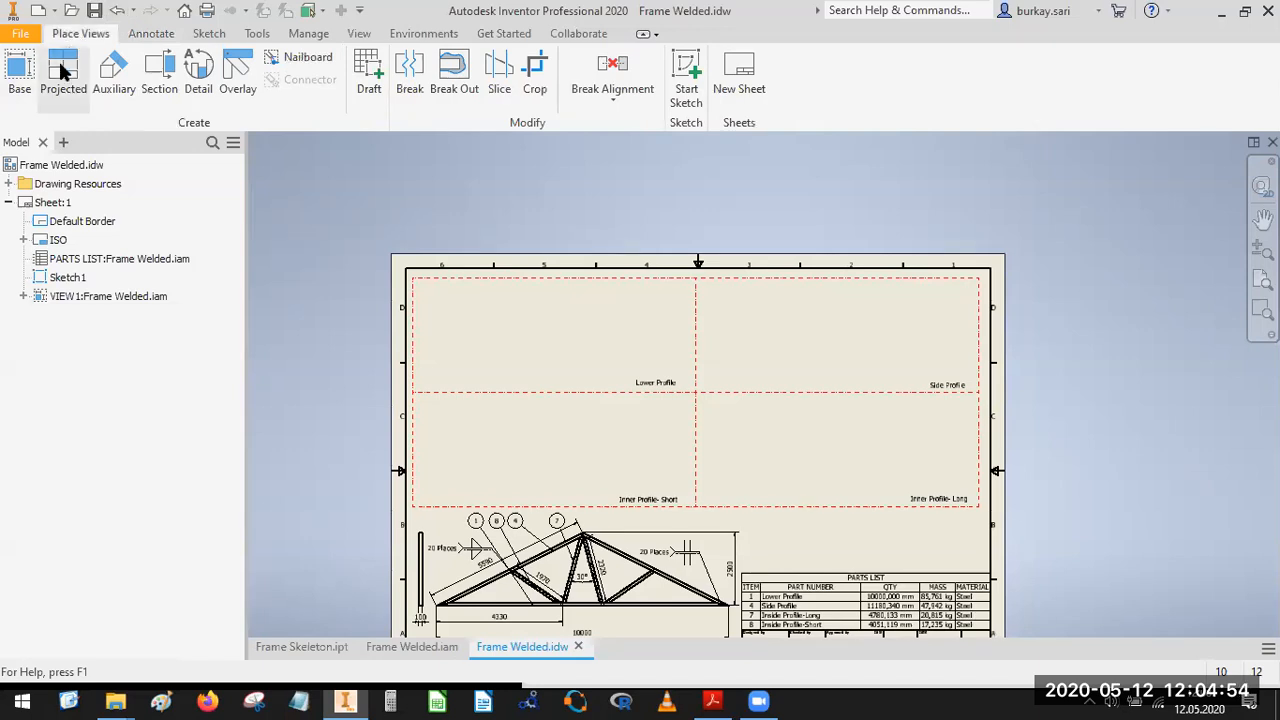
{"action": "left_click", "coordinate": [20, 88]}
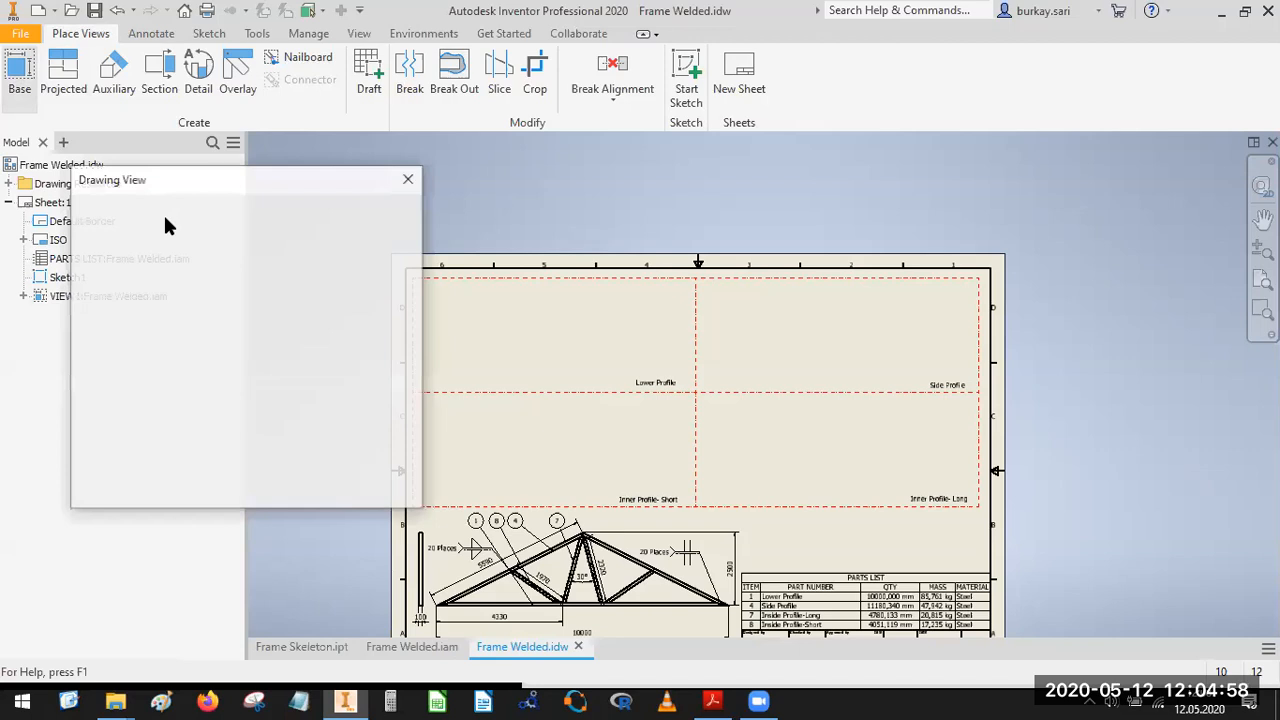
{"action": "left_click", "coordinate": [397, 257]}
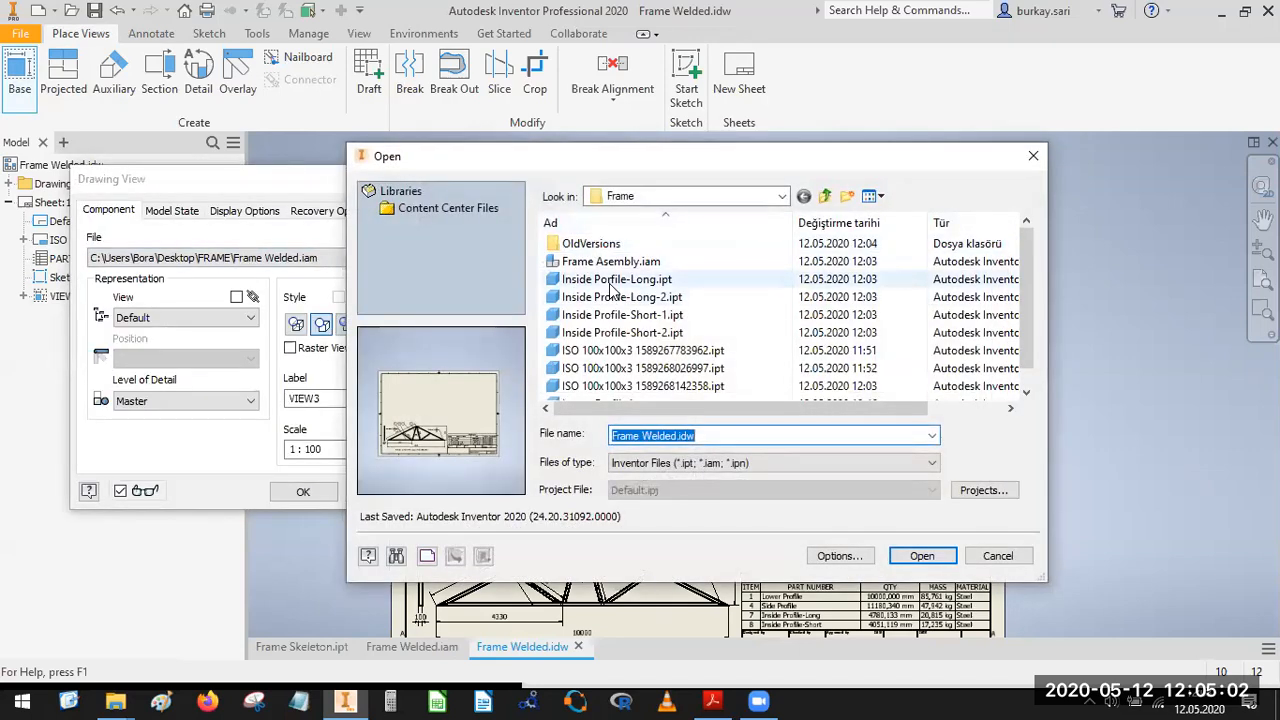
{"action": "left_click", "coordinate": [619, 280]}
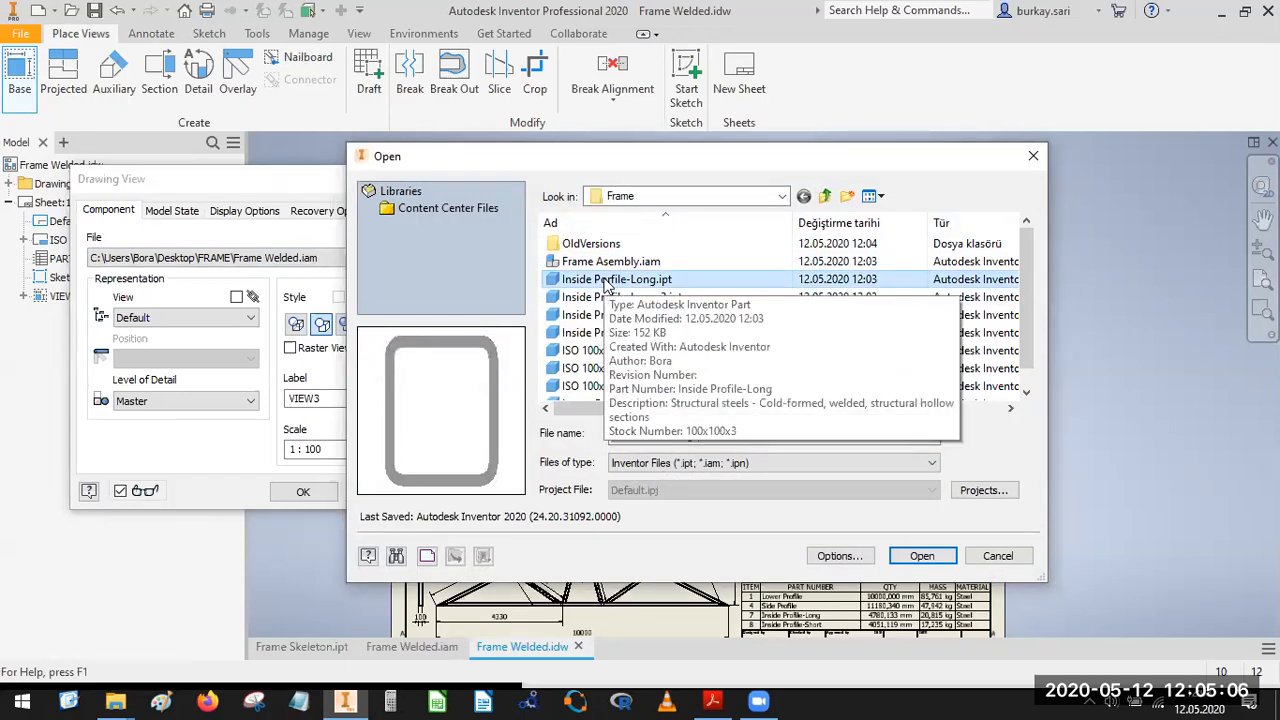
{"action": "key", "text": "Down"}
{"action": "key", "text": "Down"}
{"action": "key", "text": "Down"}
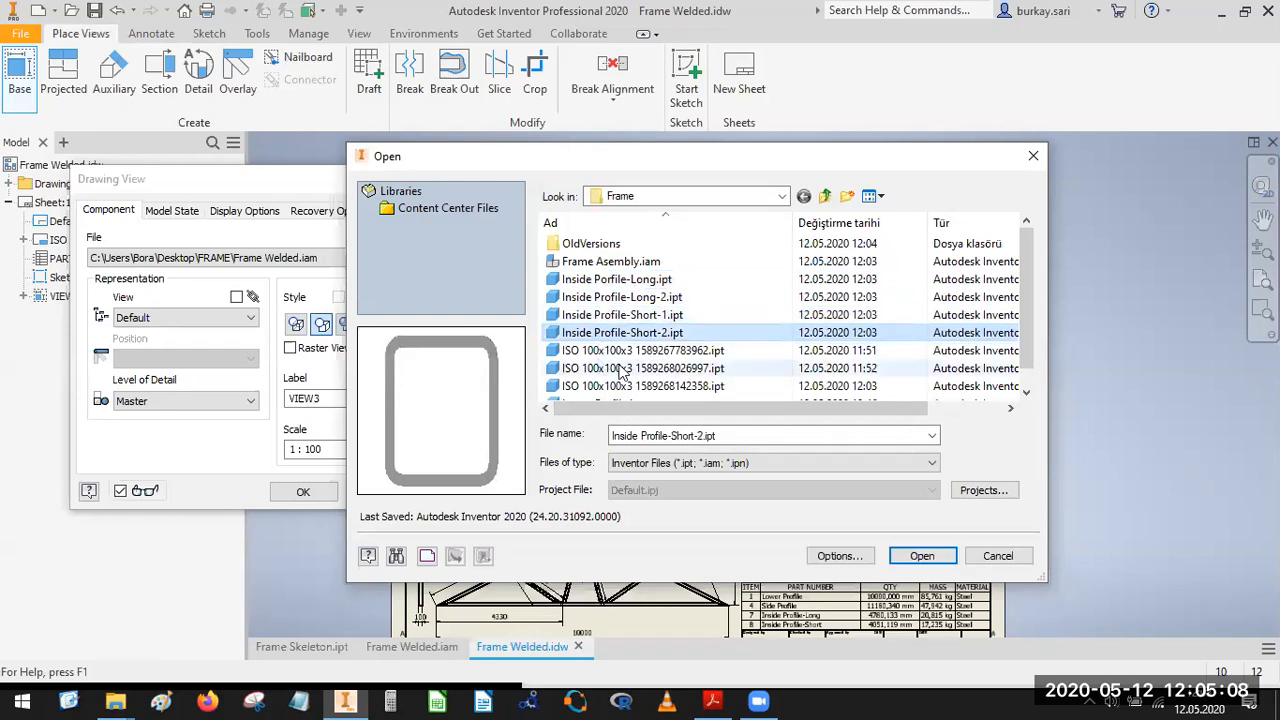
{"action": "scroll", "coordinate": [615, 390], "scroll_direction": "down", "scroll_amount": 1}
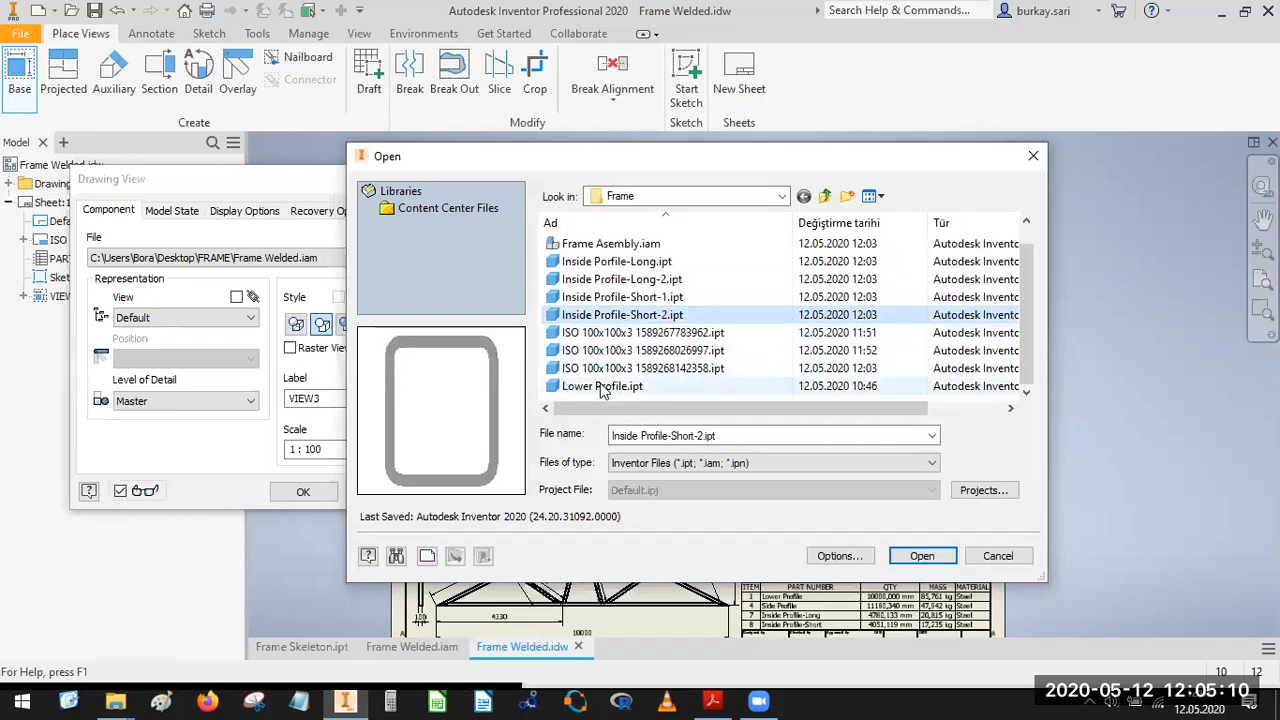
{"action": "left_click", "coordinate": [603, 387]}
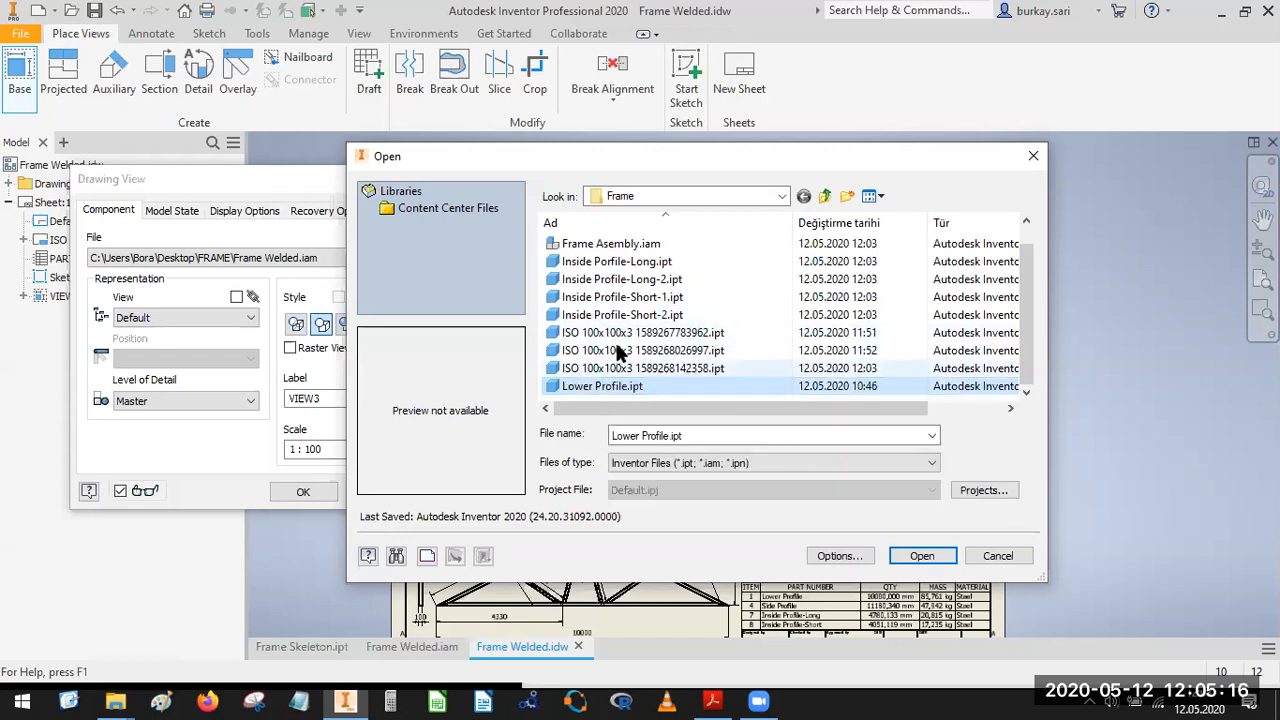
{"action": "left_click", "coordinate": [921, 556]}
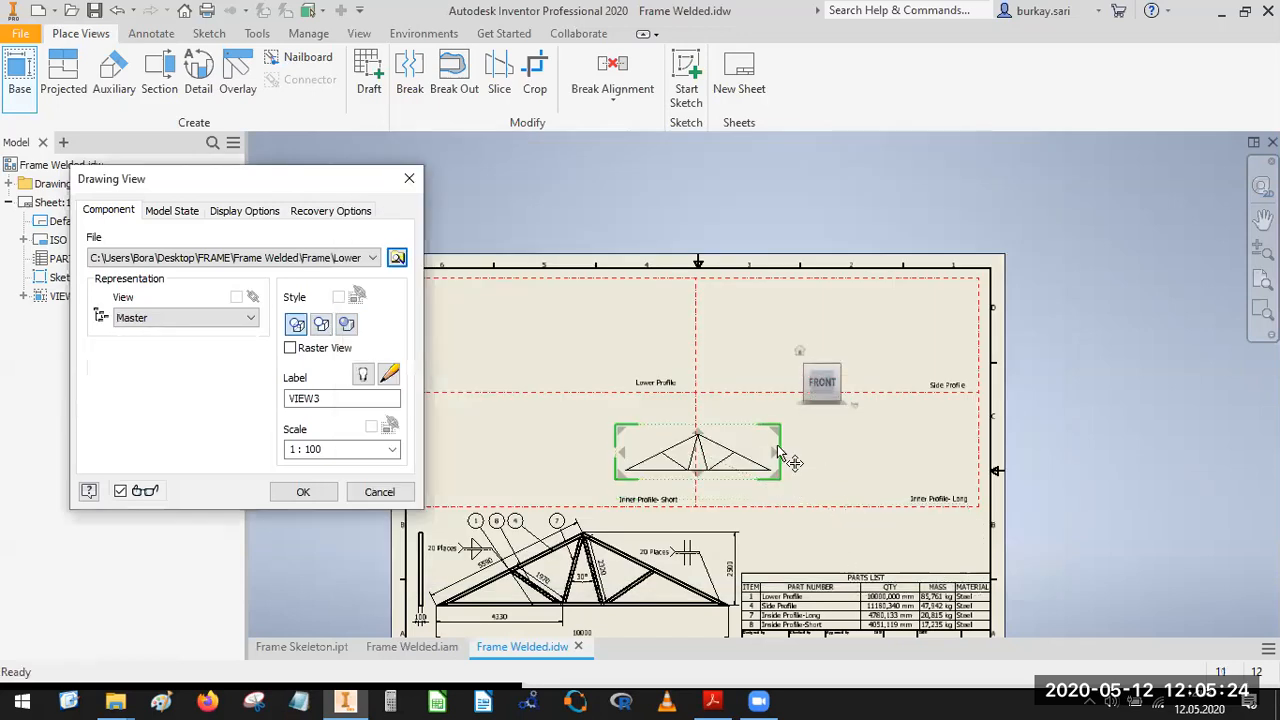
{"action": "left_click", "coordinate": [372, 257]}
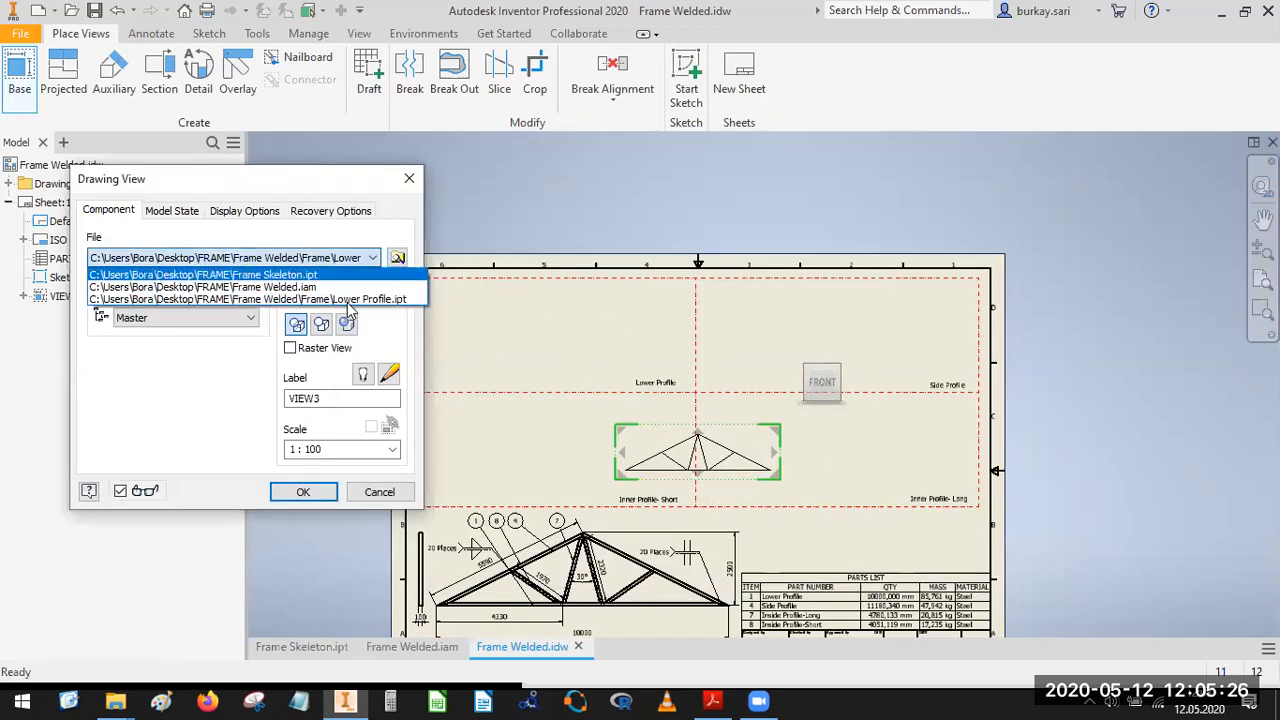
{"action": "left_click", "coordinate": [348, 300]}
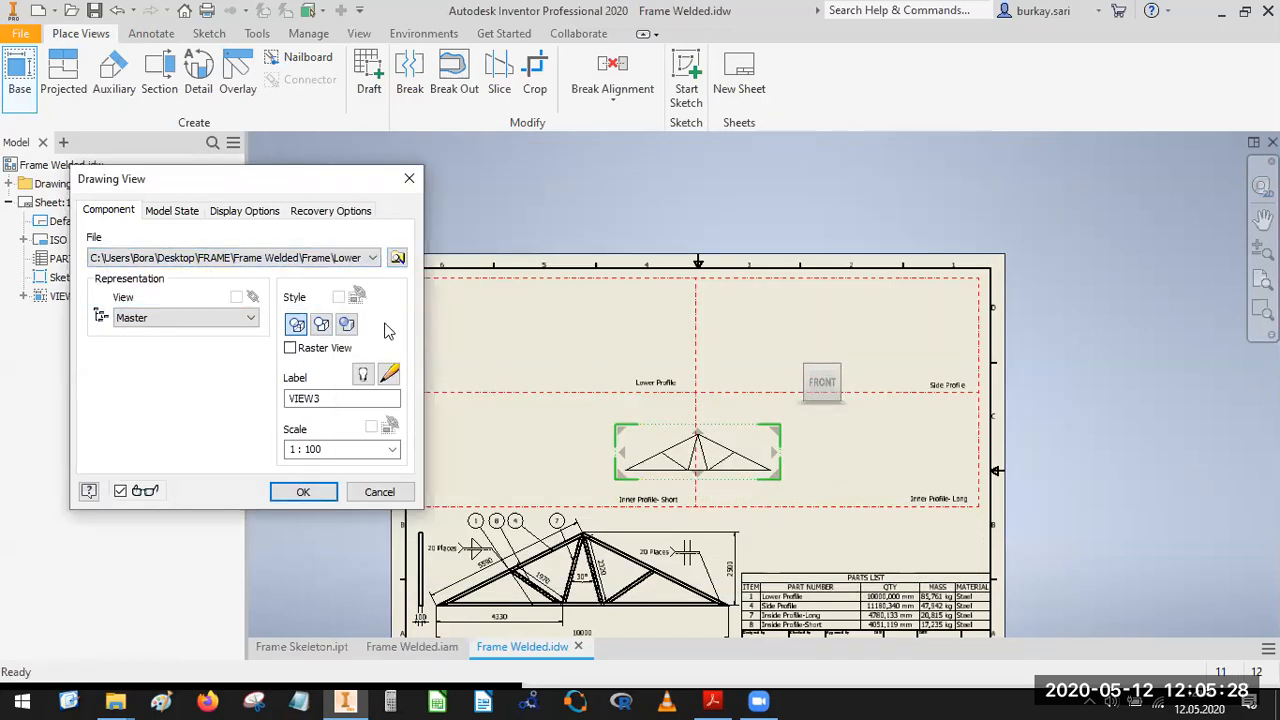
{"action": "left_click_drag", "start_coordinate": [622, 423], "coordinate": [502, 286]}
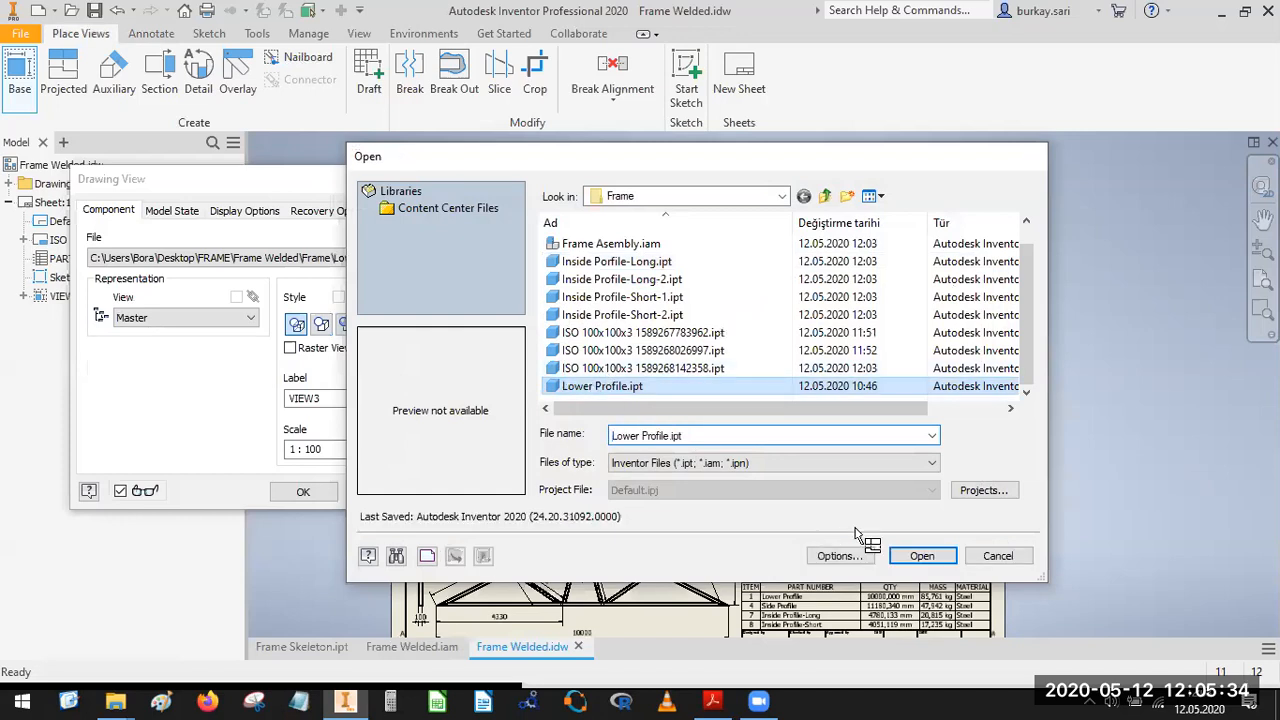
{"action": "left_click", "coordinate": [909, 474]}
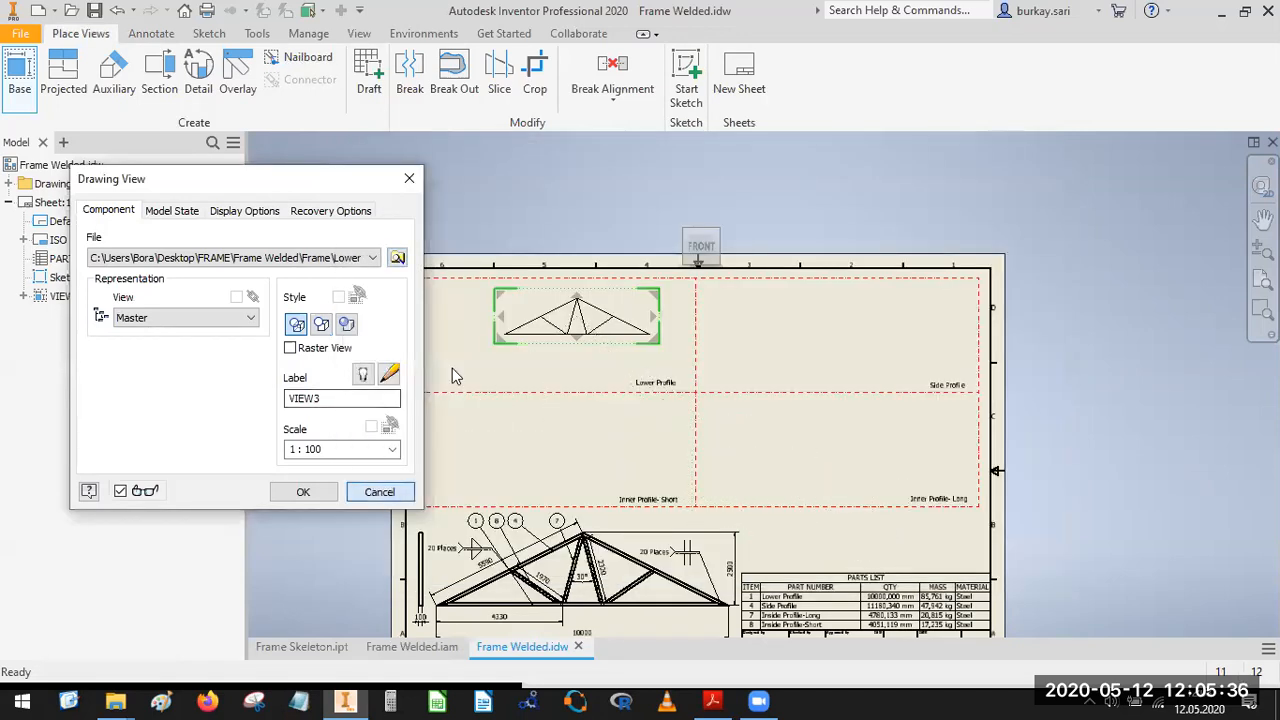
{"action": "left_click", "coordinate": [380, 491]}
Place a base view of Lower Profile.ipt at 1:100 scale across the frame's lower cells.
{"action": "left_click", "coordinate": [24, 76]}
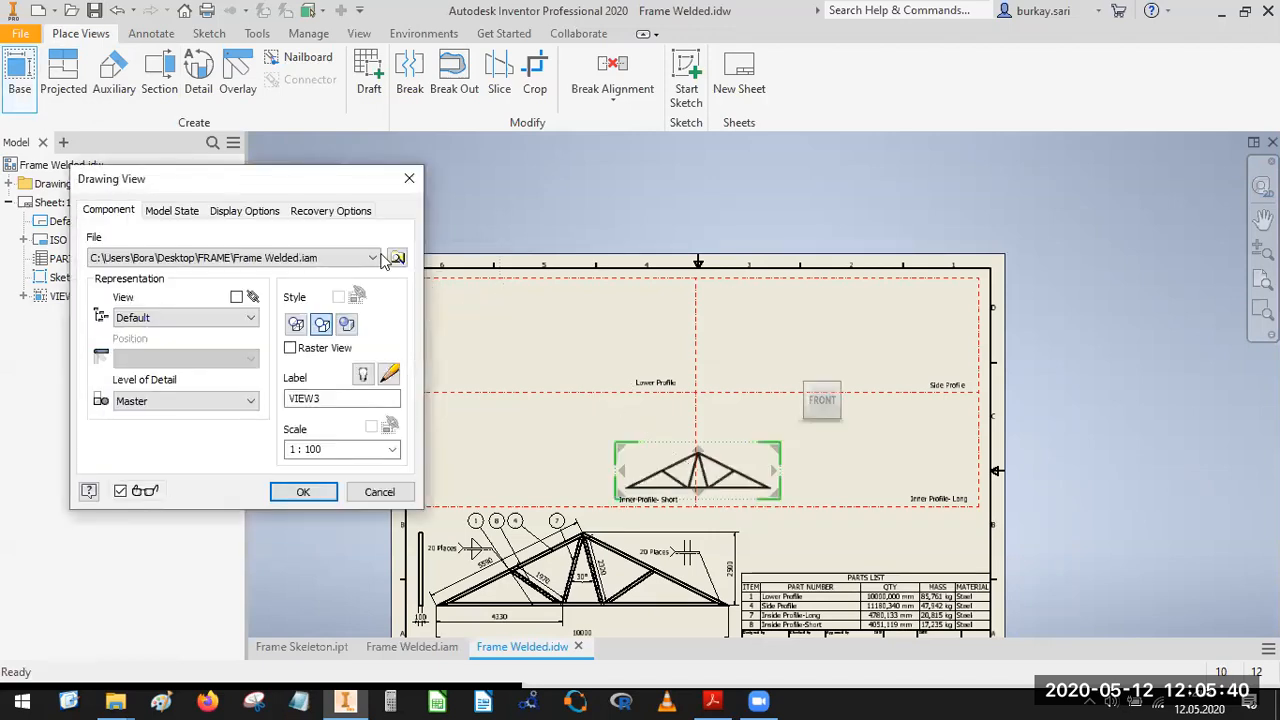
{"action": "left_click", "coordinate": [376, 259]}
{"action": "left_click", "coordinate": [377, 260]}
{"action": "left_click", "coordinate": [398, 258]}
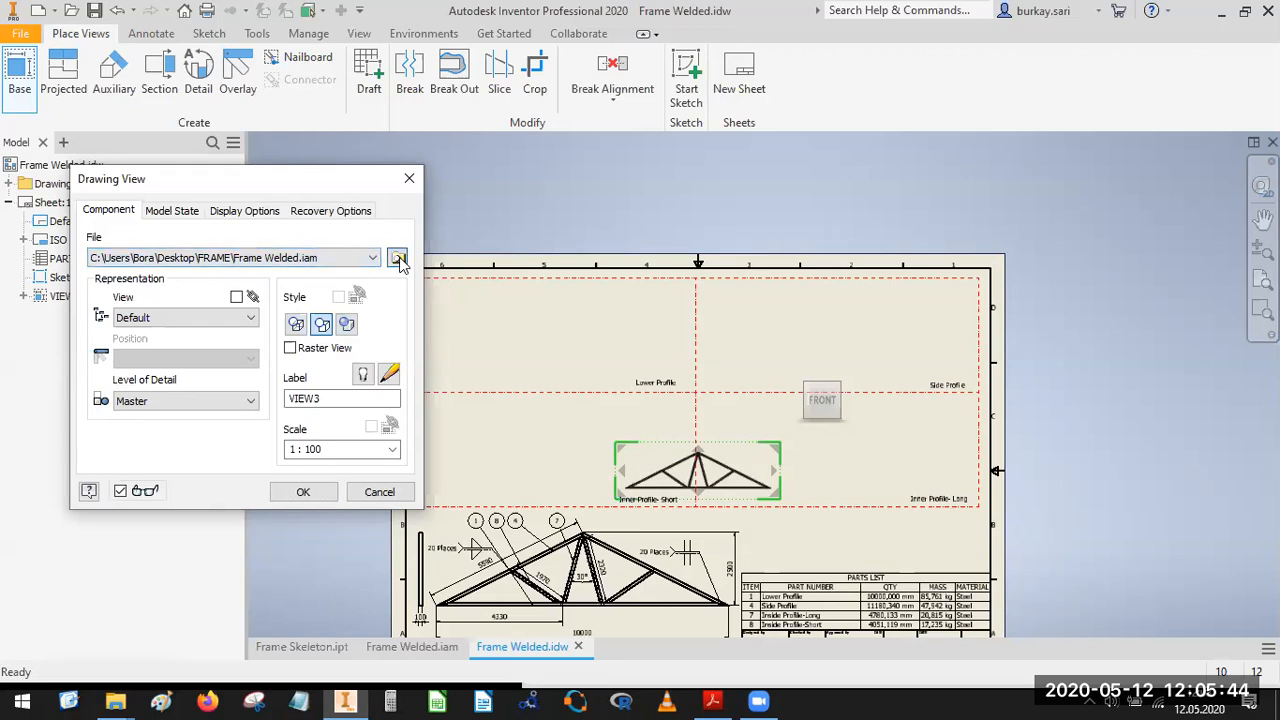
{"action": "double_click", "coordinate": [592, 387]}
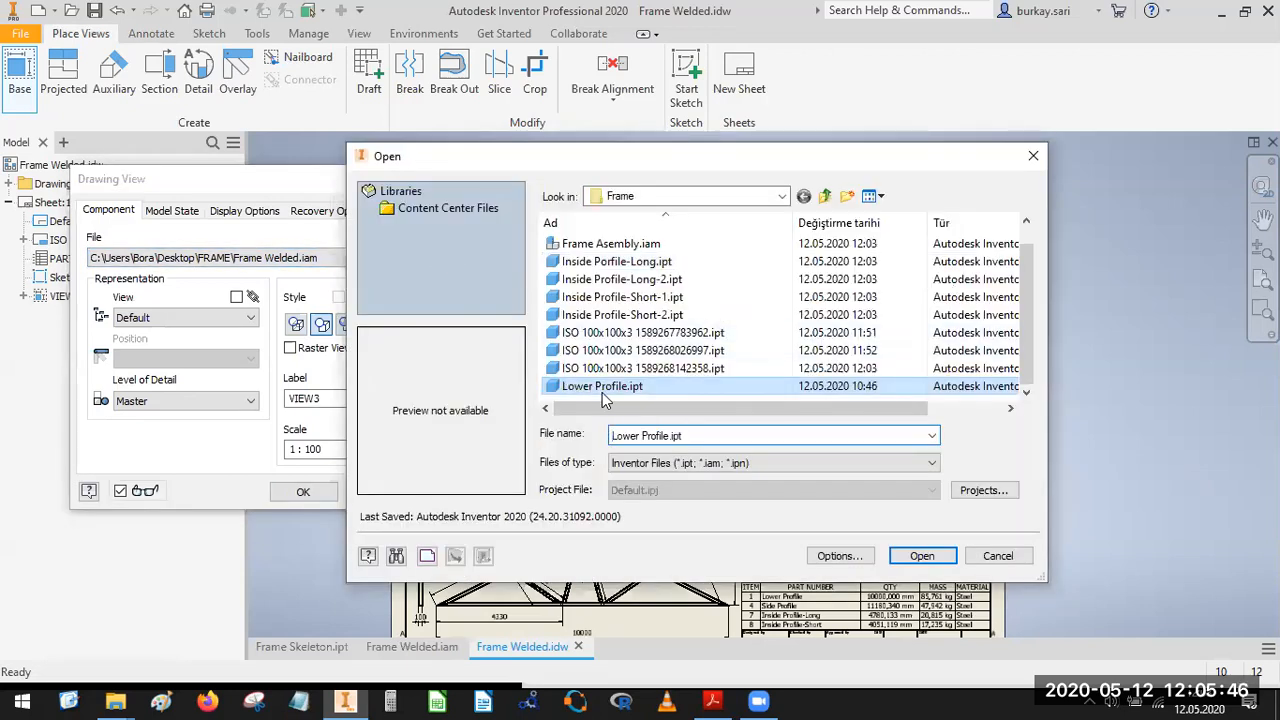
{"action": "left_click", "coordinate": [316, 494]}
{"action": "scroll", "coordinate": [702, 470], "scroll_direction": "up", "scroll_amount": 5}
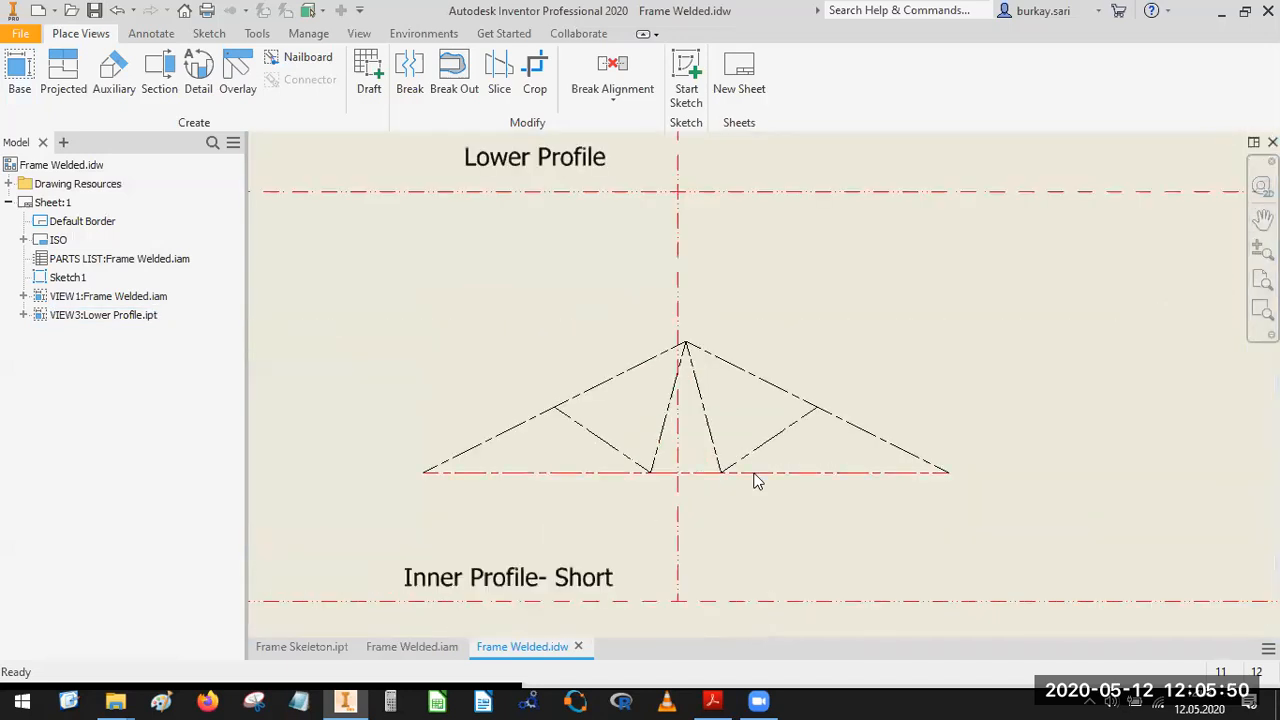
Delete the Lower Profile.ipt view from the sheet.
{"action": "left_click", "coordinate": [127, 316]}
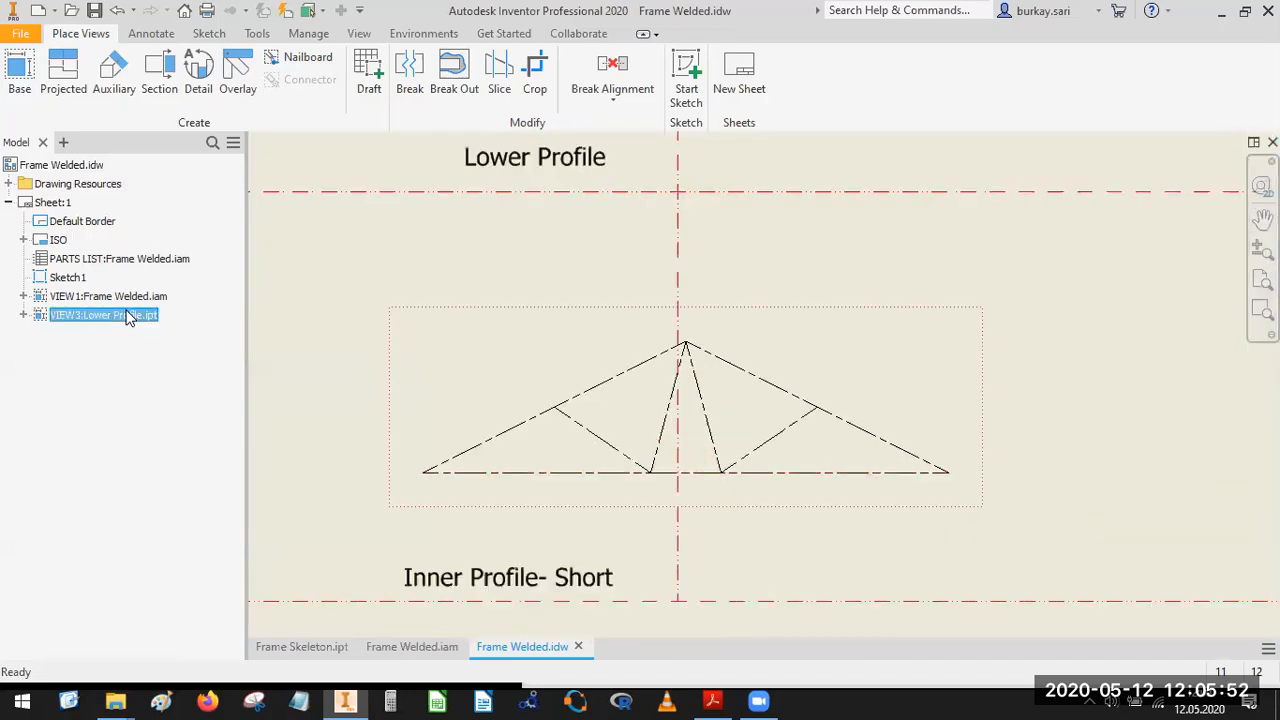
{"action": "key", "text": "Delete"}
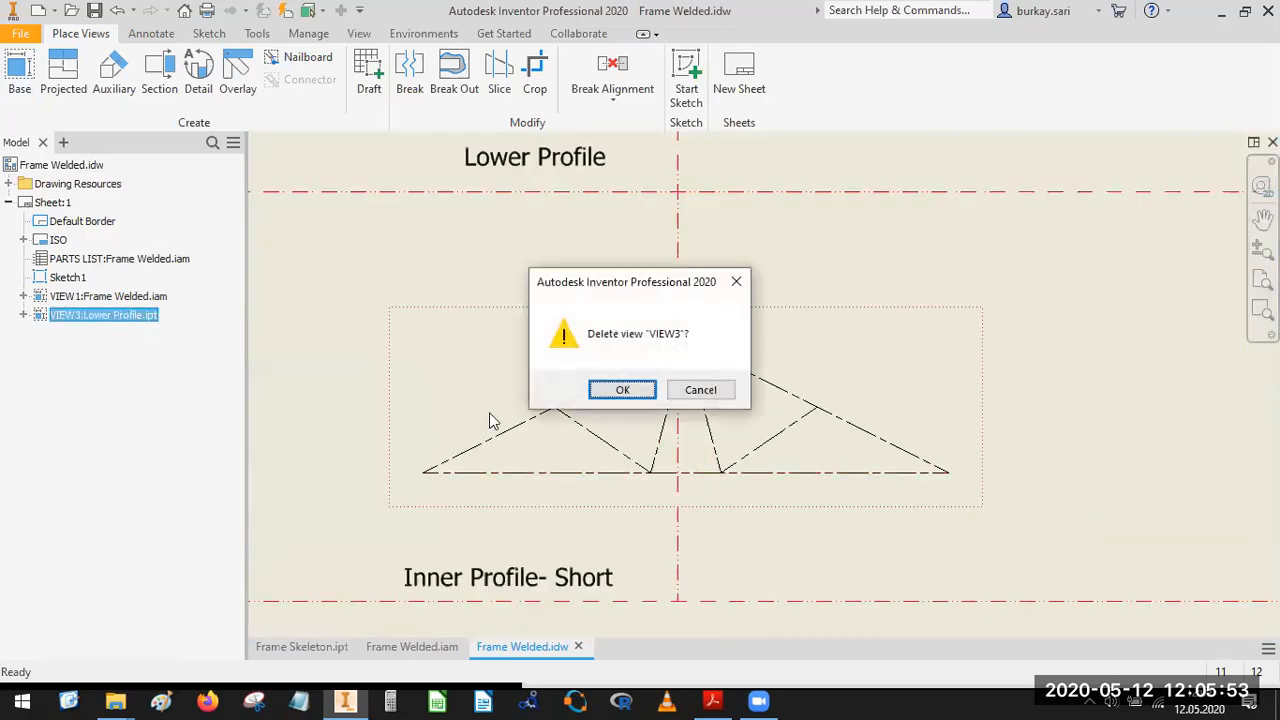
{"action": "left_click", "coordinate": [623, 390]}
Open the Lower Profile:2 member from Frame Asembly:1 within the main Frame Welded.iam view as its own part.
{"action": "left_click", "coordinate": [23, 296]}
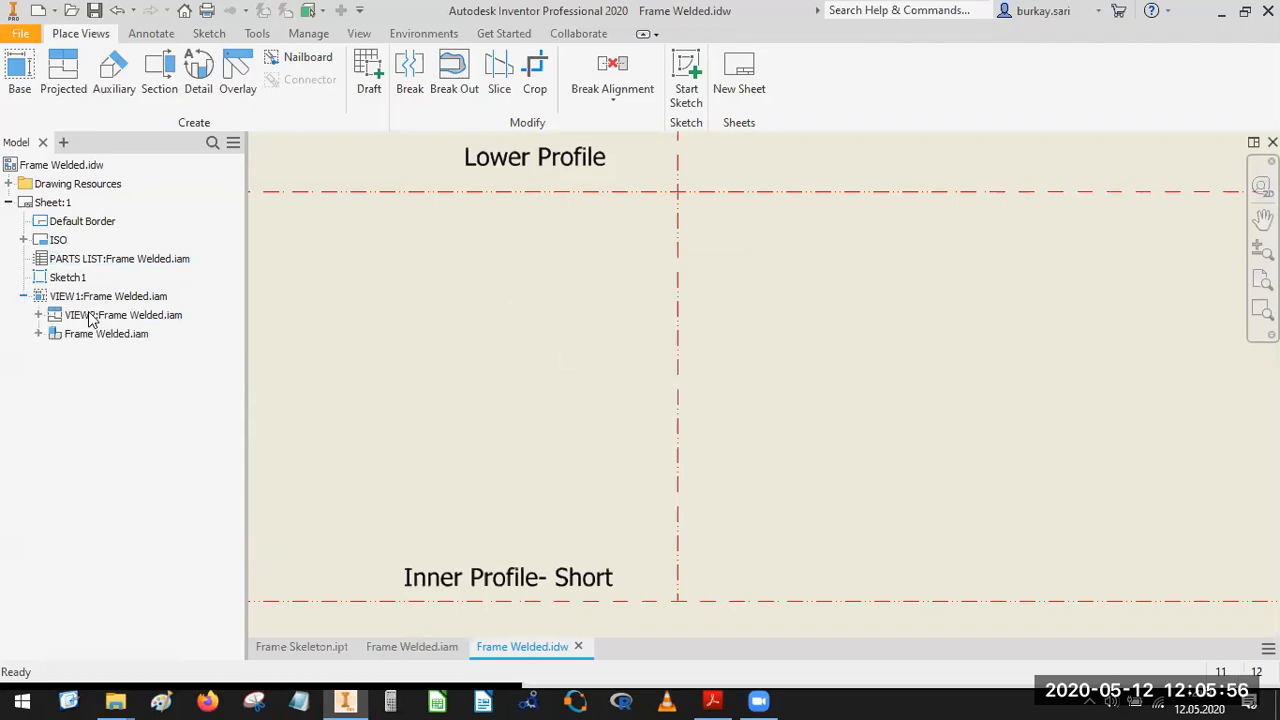
{"action": "left_click", "coordinate": [38, 333]}
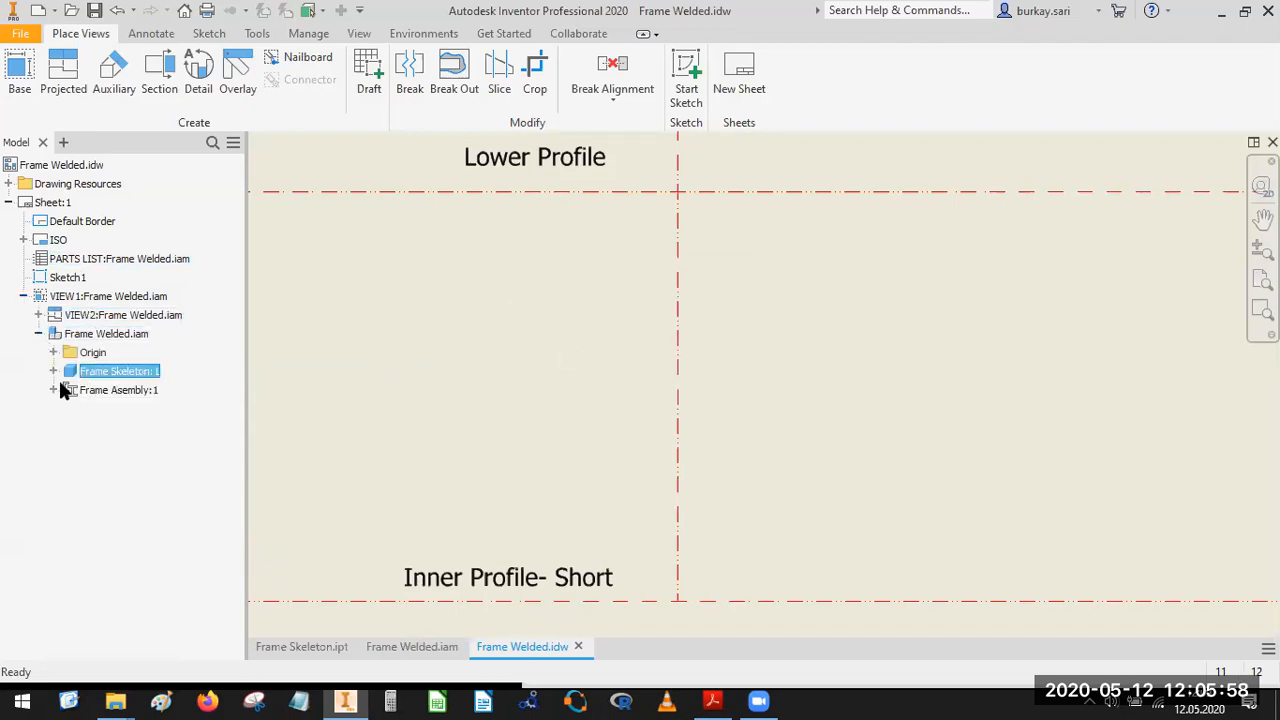
{"action": "left_click", "coordinate": [53, 390]}
{"action": "left_click", "coordinate": [118, 446]}
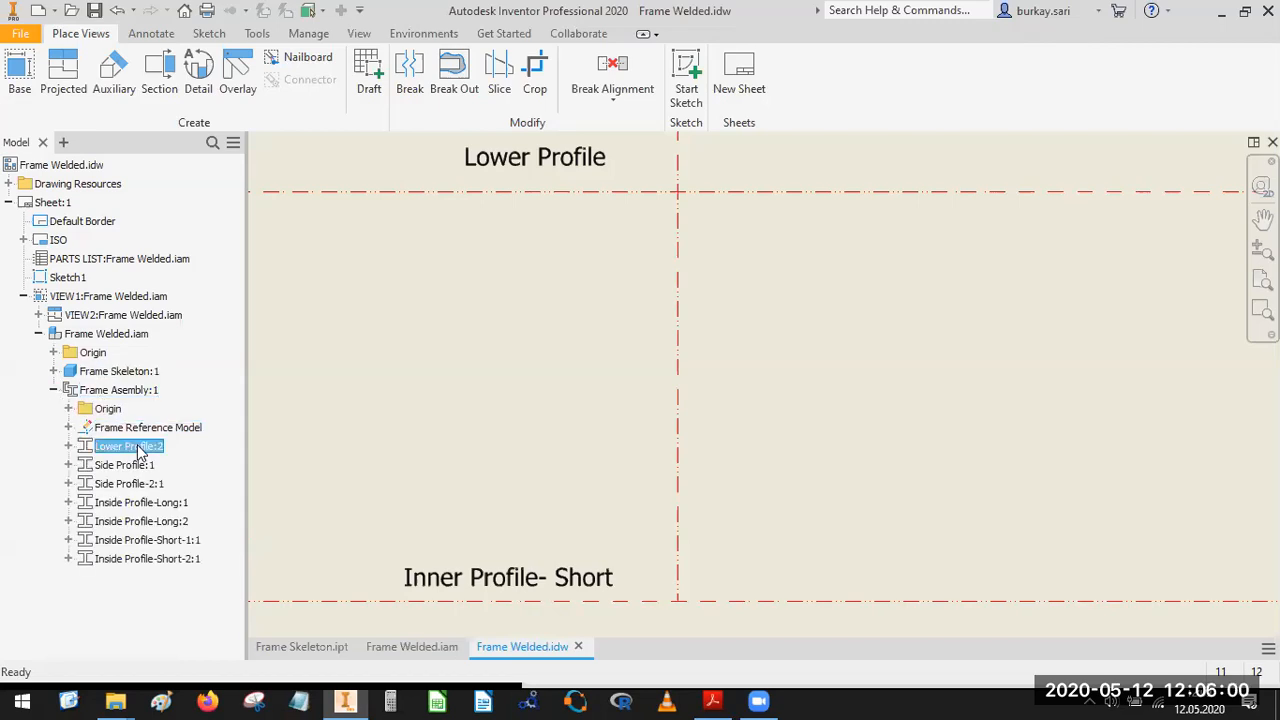
{"action": "right_click", "coordinate": [132, 446]}
{"action": "left_click", "coordinate": [181, 371]}
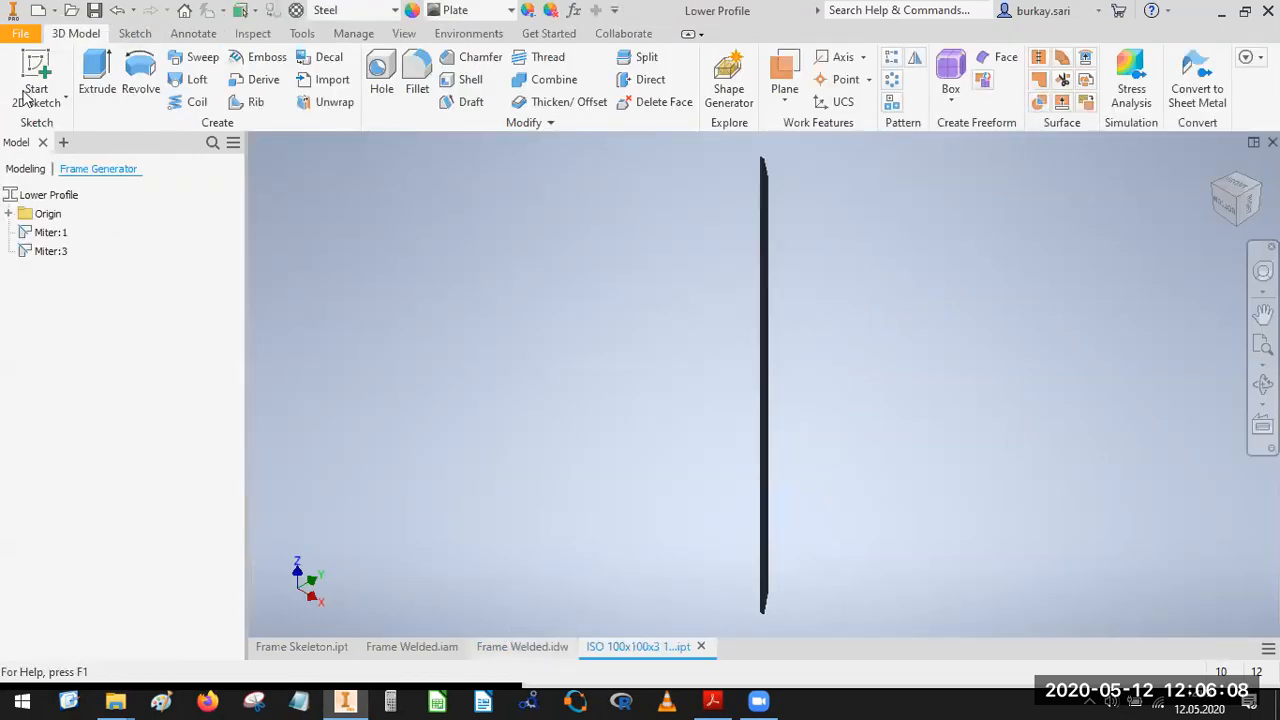
Return to Frame Welded.idw and start a base view of the opened ISO 100x100x3 part, oriented to its Right side.
{"action": "left_click", "coordinate": [522, 647]}
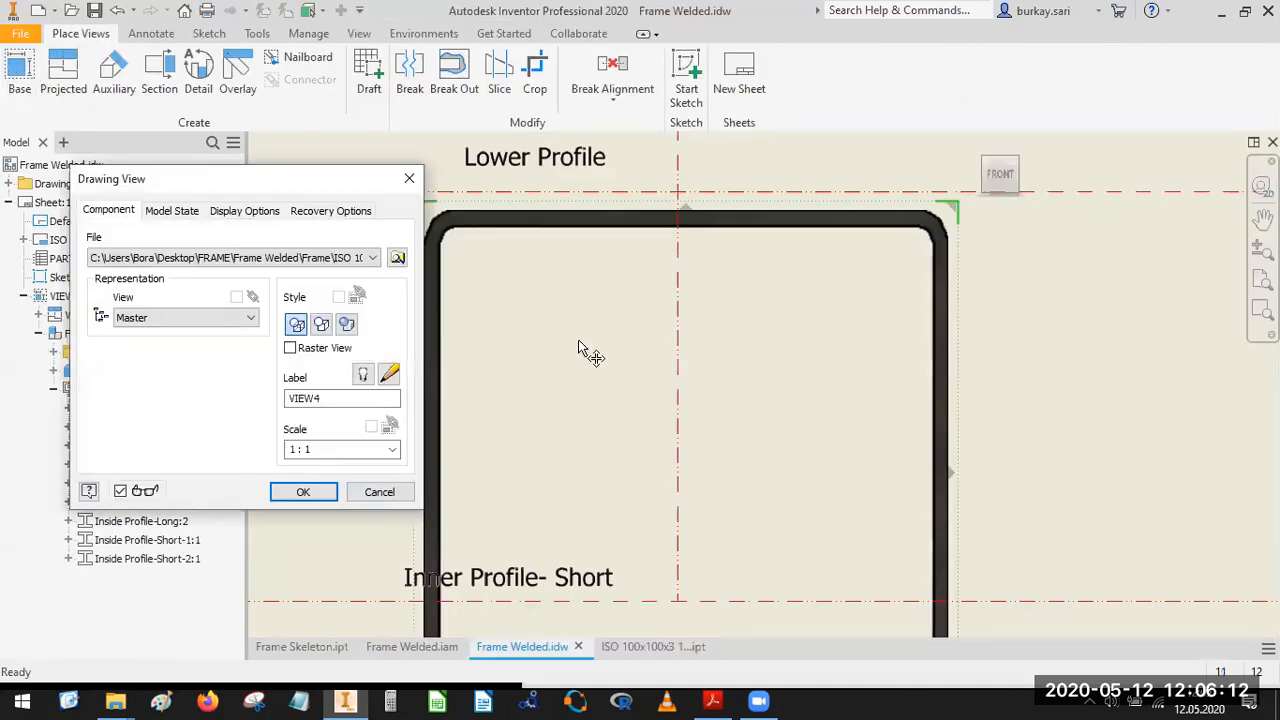
{"action": "scroll", "coordinate": [805, 379], "scroll_direction": "down", "scroll_amount": 6}
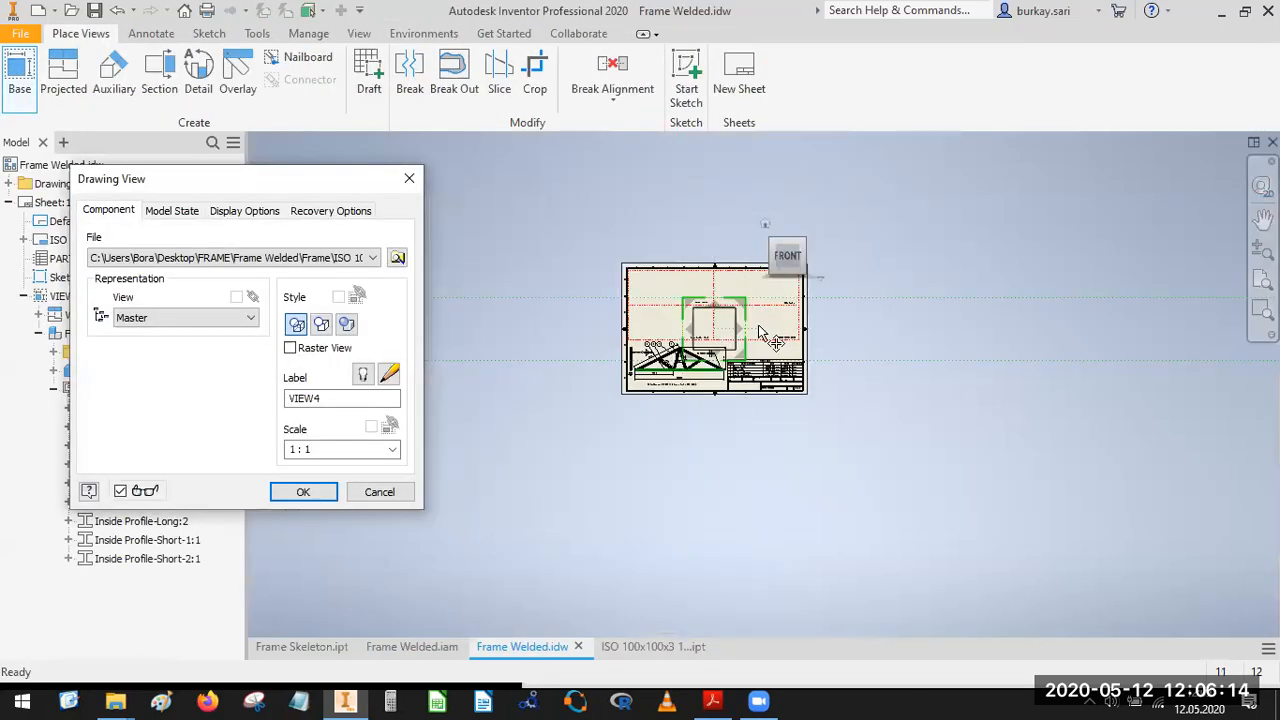
{"action": "left_click", "coordinate": [813, 263]}
{"action": "scroll", "coordinate": [709, 335], "scroll_direction": "up", "scroll_amount": 7}
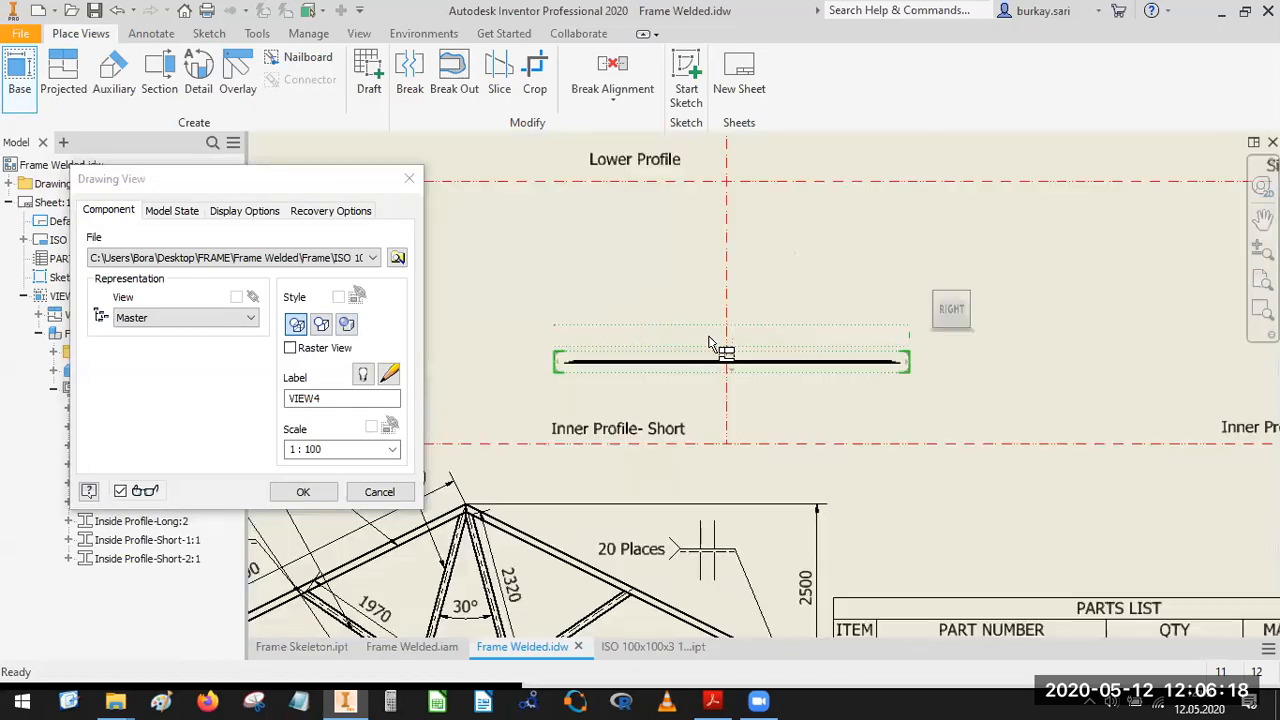
{"action": "scroll", "coordinate": [672, 387], "scroll_direction": "up", "scroll_amount": 3}
{"action": "scroll", "coordinate": [656, 386], "scroll_direction": "down", "scroll_amount": 3}
{"action": "middle_click_drag", "start_coordinate": [672, 394], "coordinate": [849, 475]}
Set the profile view's scale to 1:10 and create it with a projected isometric view above and left of it.
{"action": "left_click", "coordinate": [337, 452]}
{"action": "left_click", "coordinate": [337, 455]}
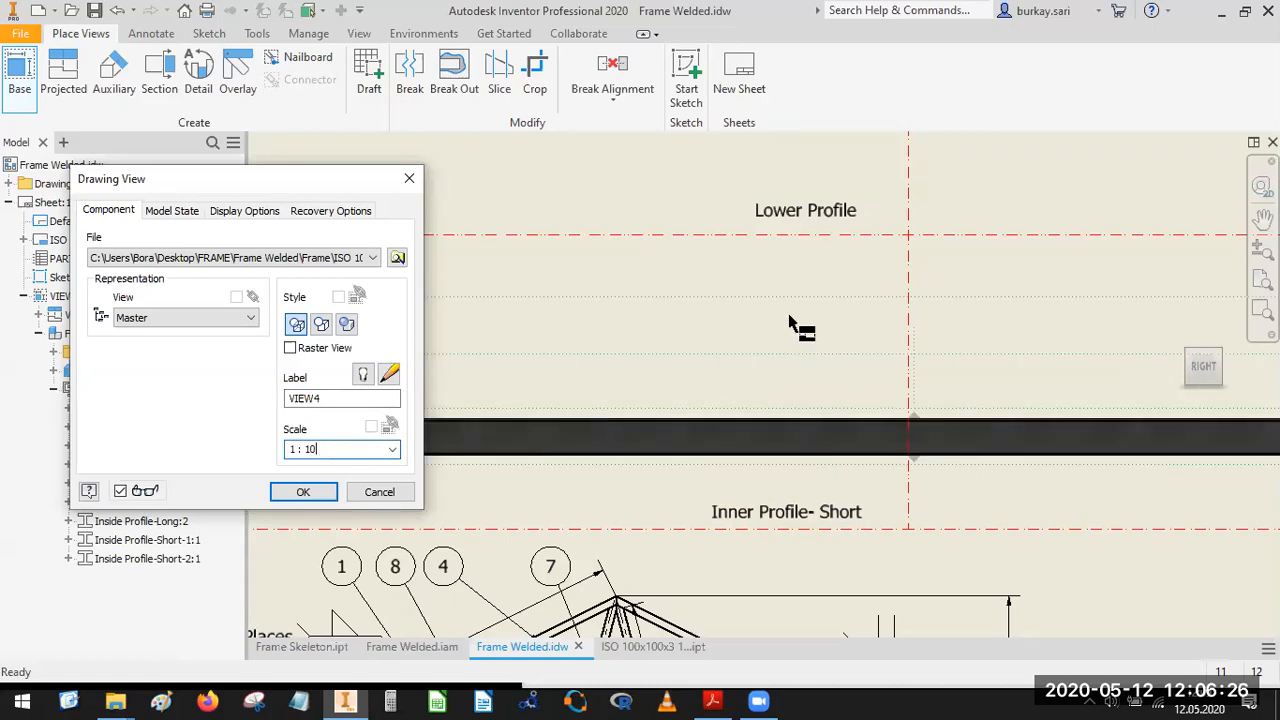
{"action": "scroll", "coordinate": [800, 330], "scroll_direction": "down", "scroll_amount": 5}
{"action": "scroll", "coordinate": [730, 336], "scroll_direction": "up", "scroll_amount": 3}
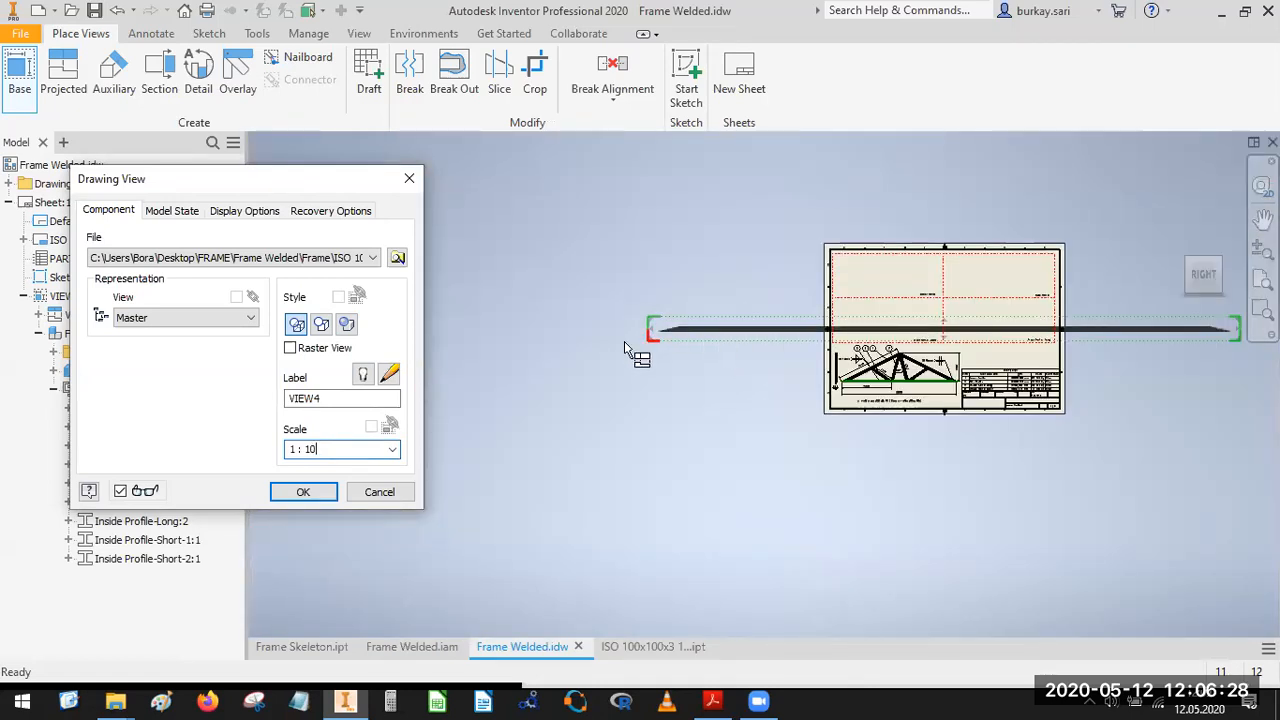
{"action": "left_click", "coordinate": [701, 212]}
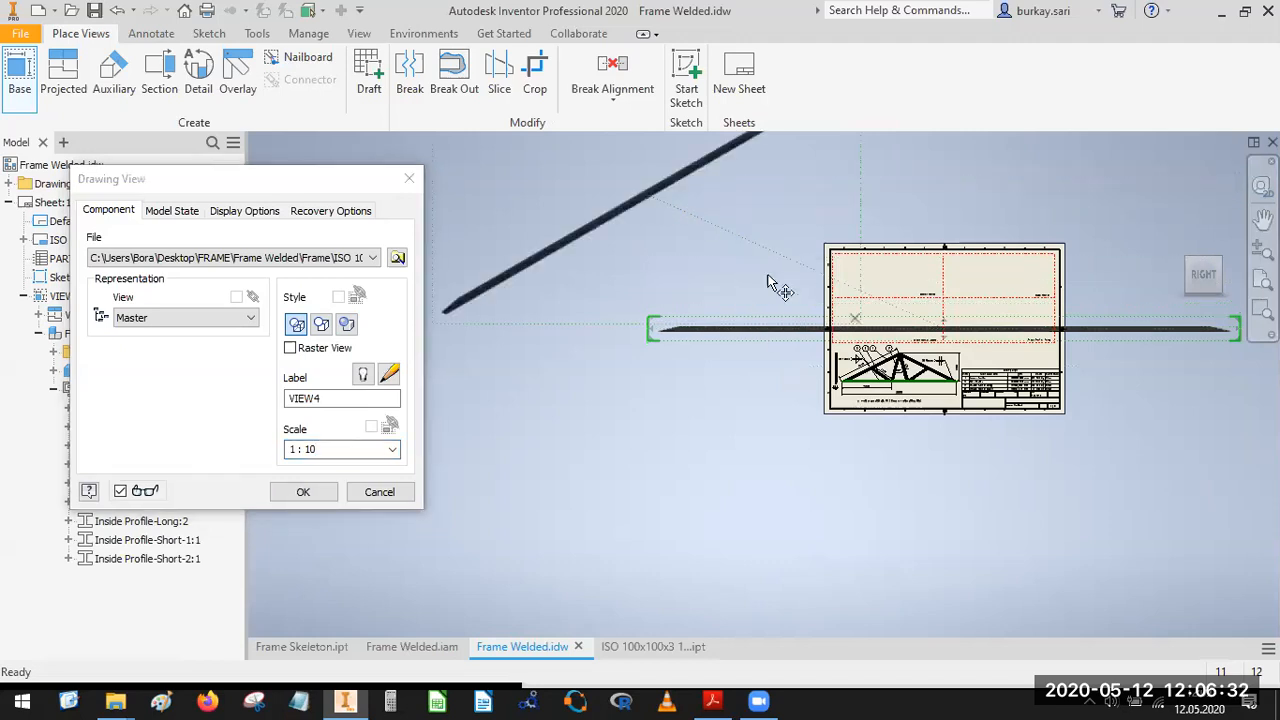
{"action": "left_click", "coordinate": [305, 491]}
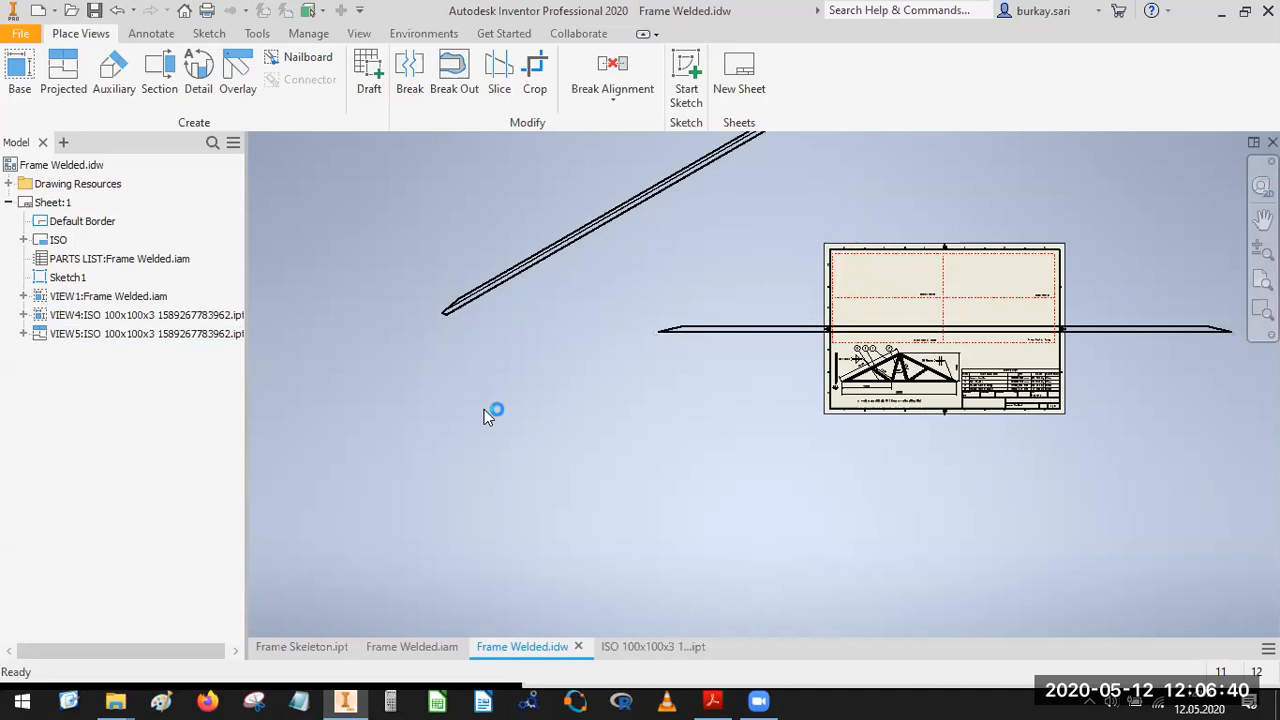
Delete the projected isometric view of the ISO 100x100x3 profile from the sheet.
{"action": "left_click", "coordinate": [513, 338]}
{"action": "key", "text": "Delete"}
{"action": "left_click", "coordinate": [620, 391]}
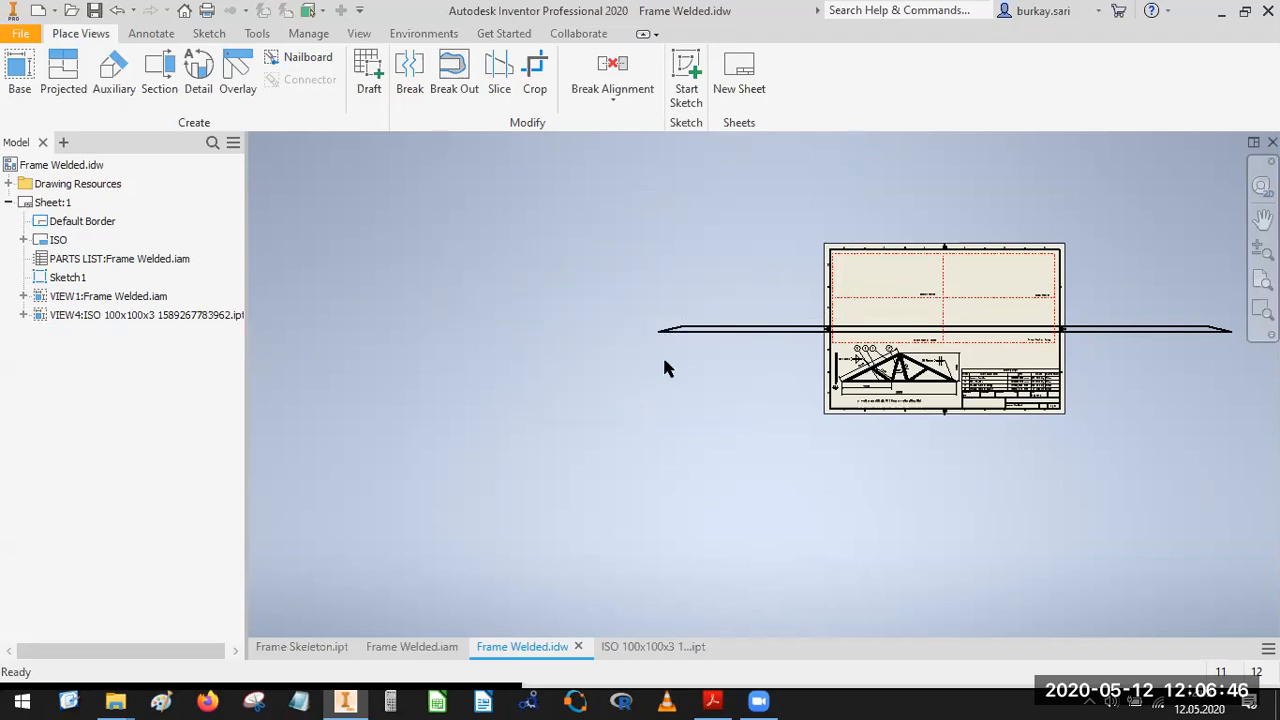
Move the long ISO 100x100x3 profile view up near the sheet's upper edge.
{"action": "left_click_drag", "start_coordinate": [713, 330], "coordinate": [691, 251]}
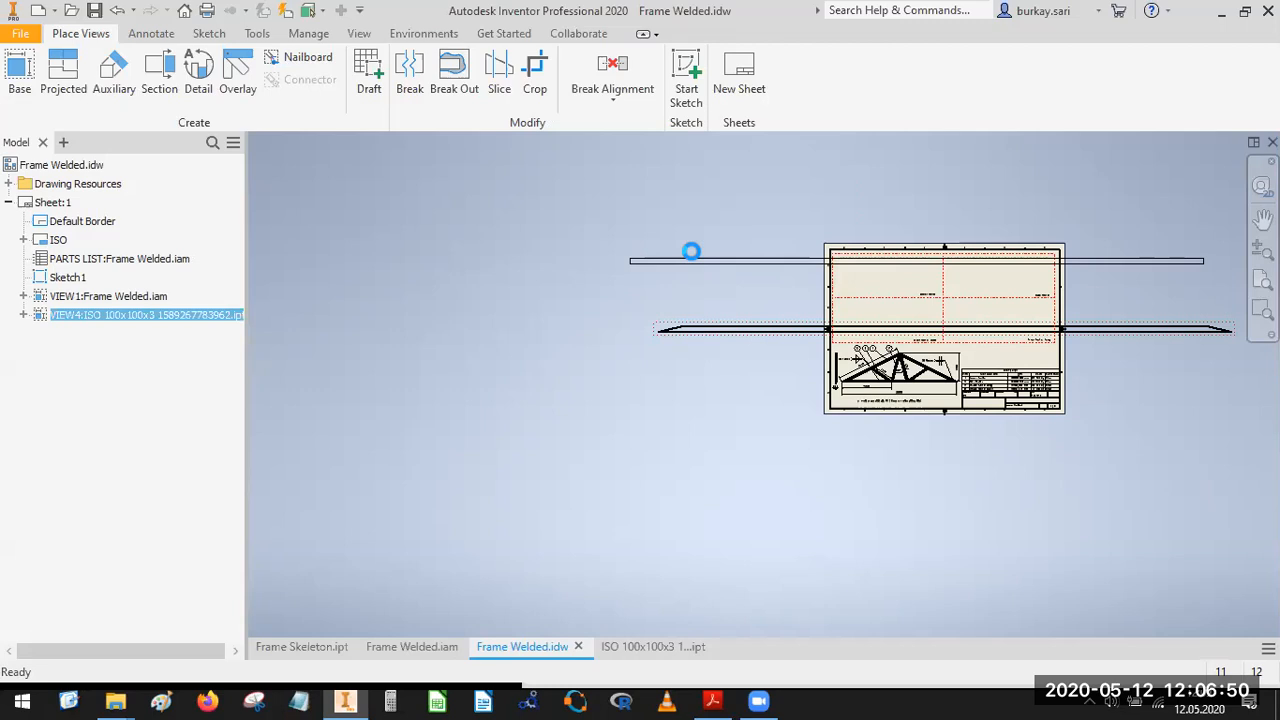
{"action": "scroll", "coordinate": [975, 268], "scroll_direction": "down", "scroll_amount": 3}
{"action": "mouse_move", "coordinate": [860, 331]}
{"action": "middle_mouse_down"}
{"action": "mouse_move", "coordinate": [937, 357]}
{"action": "mouse_move", "coordinate": [861, 396]}
{"action": "middle_mouse_up"}
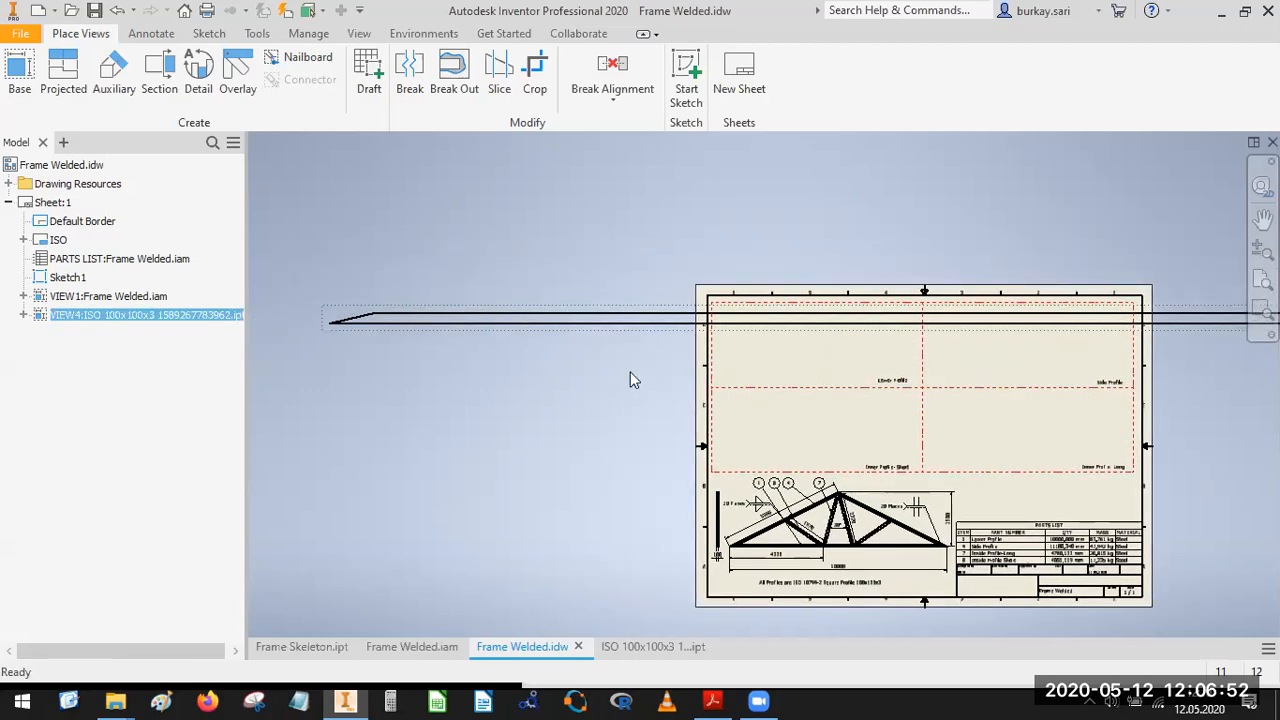
{"action": "scroll", "coordinate": [615, 381], "scroll_direction": "up", "scroll_amount": 5}
{"action": "scroll", "coordinate": [596, 372], "scroll_direction": "down", "scroll_amount": 3}
{"action": "key", "text": "Escape"}
{"action": "left_click", "coordinate": [601, 351]}
{"action": "left_click", "coordinate": [328, 193]}
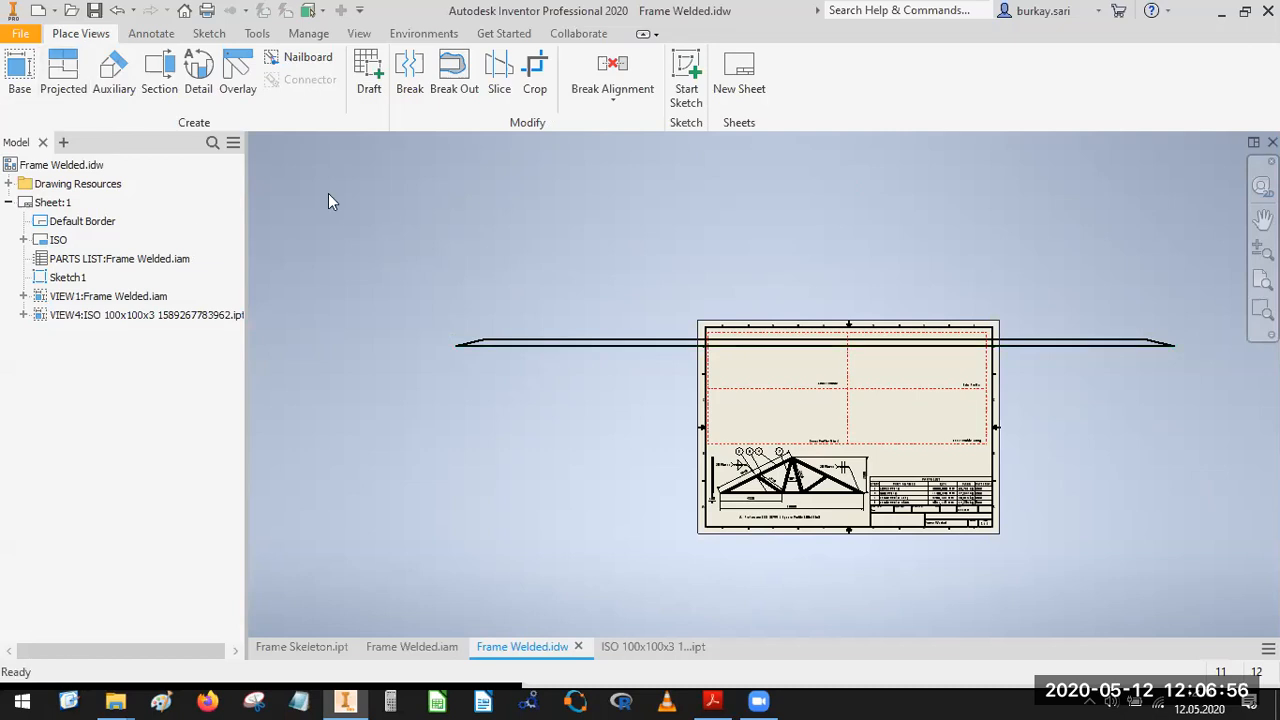
Create a projected end view of the square section just left of the long profile view.
{"action": "left_click", "coordinate": [63, 68]}
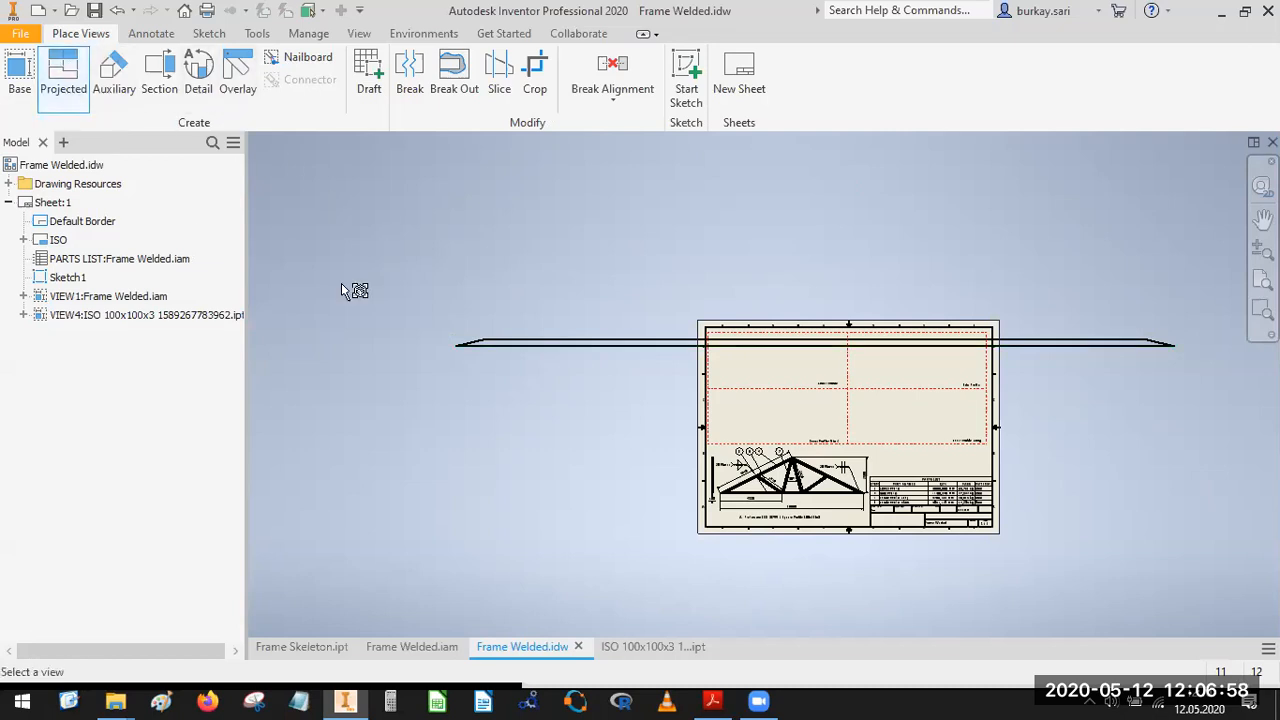
{"action": "left_click", "coordinate": [528, 341]}
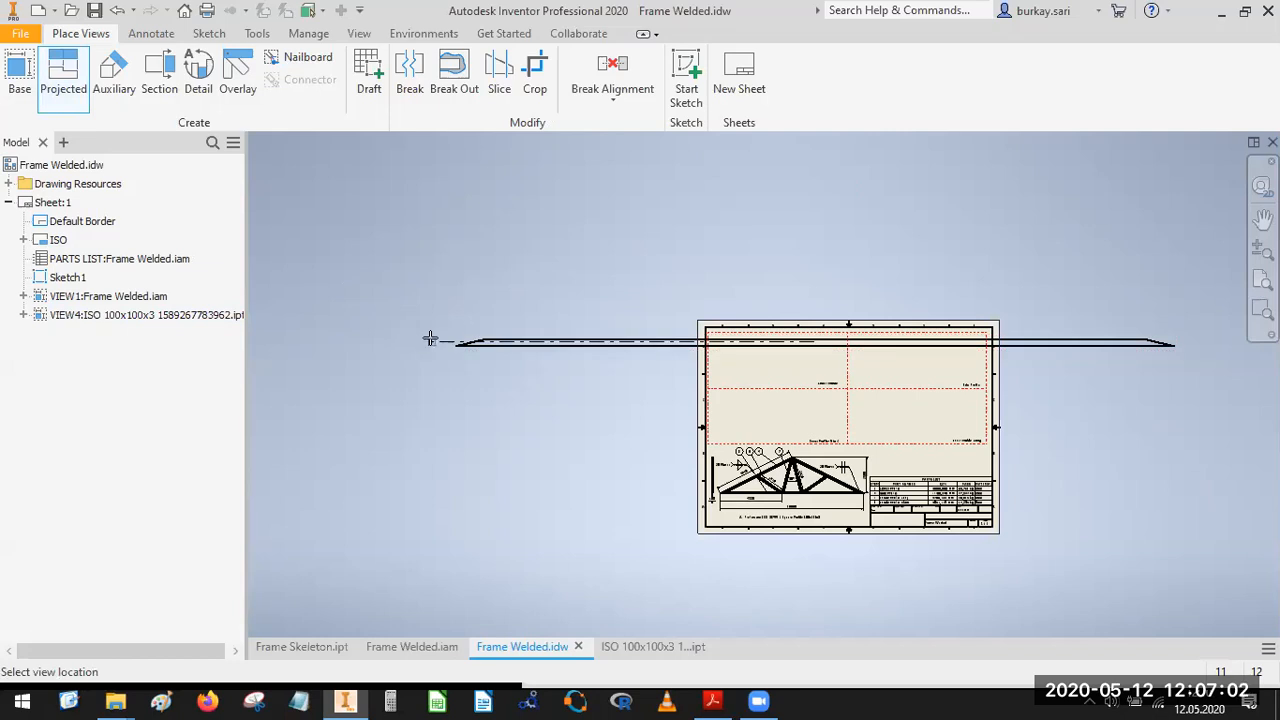
{"action": "left_click", "coordinate": [430, 339]}
{"action": "right_click", "coordinate": [431, 338]}
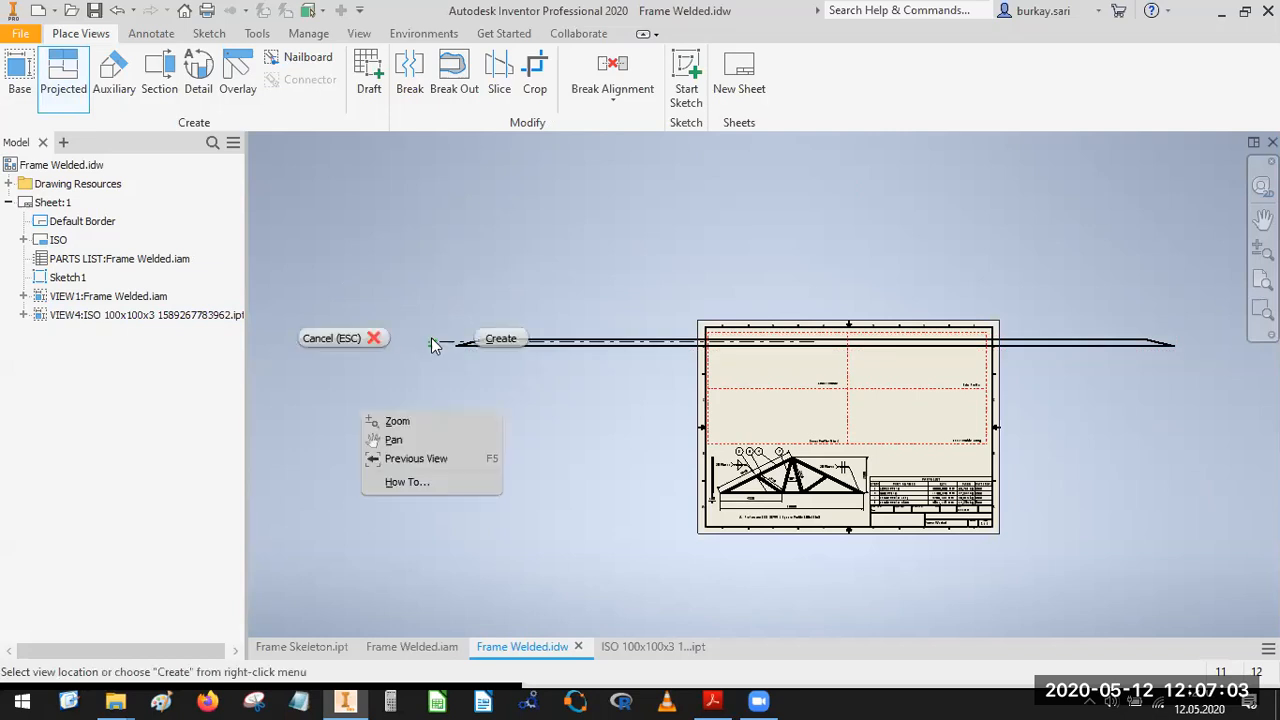
{"action": "left_click", "coordinate": [498, 339]}
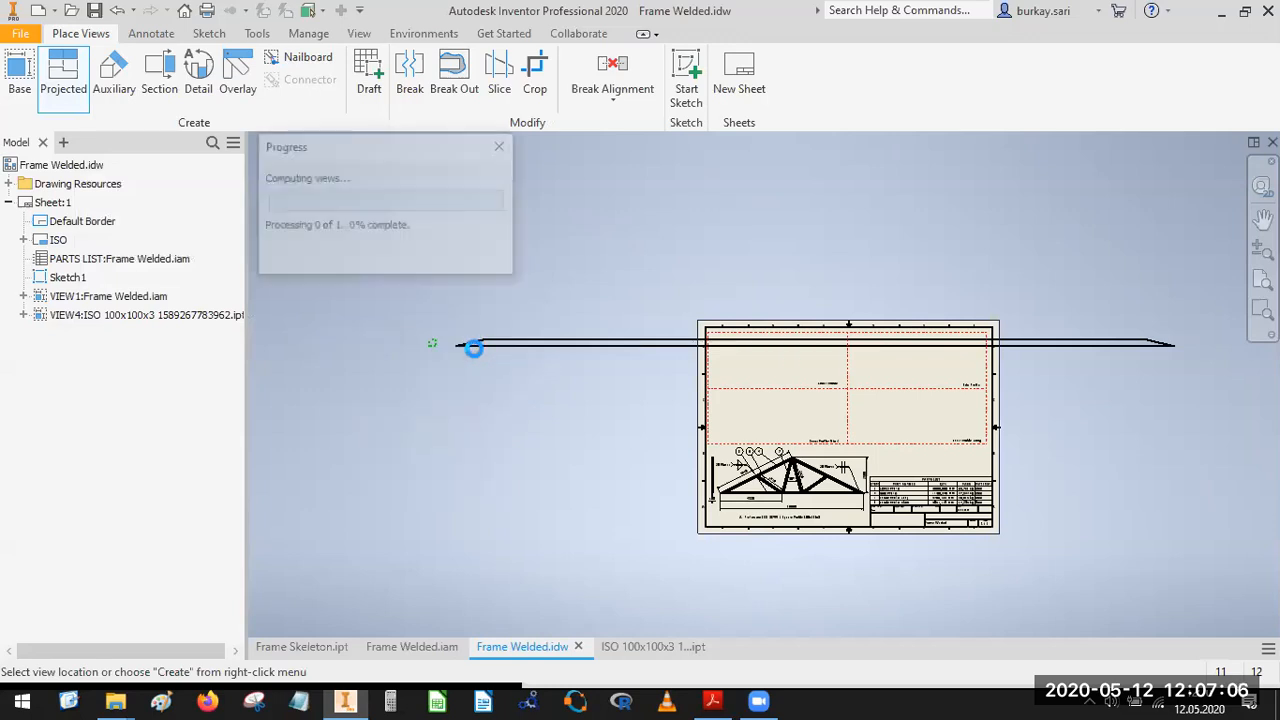
{"action": "scroll", "coordinate": [445, 358], "scroll_direction": "down", "scroll_amount": 5}
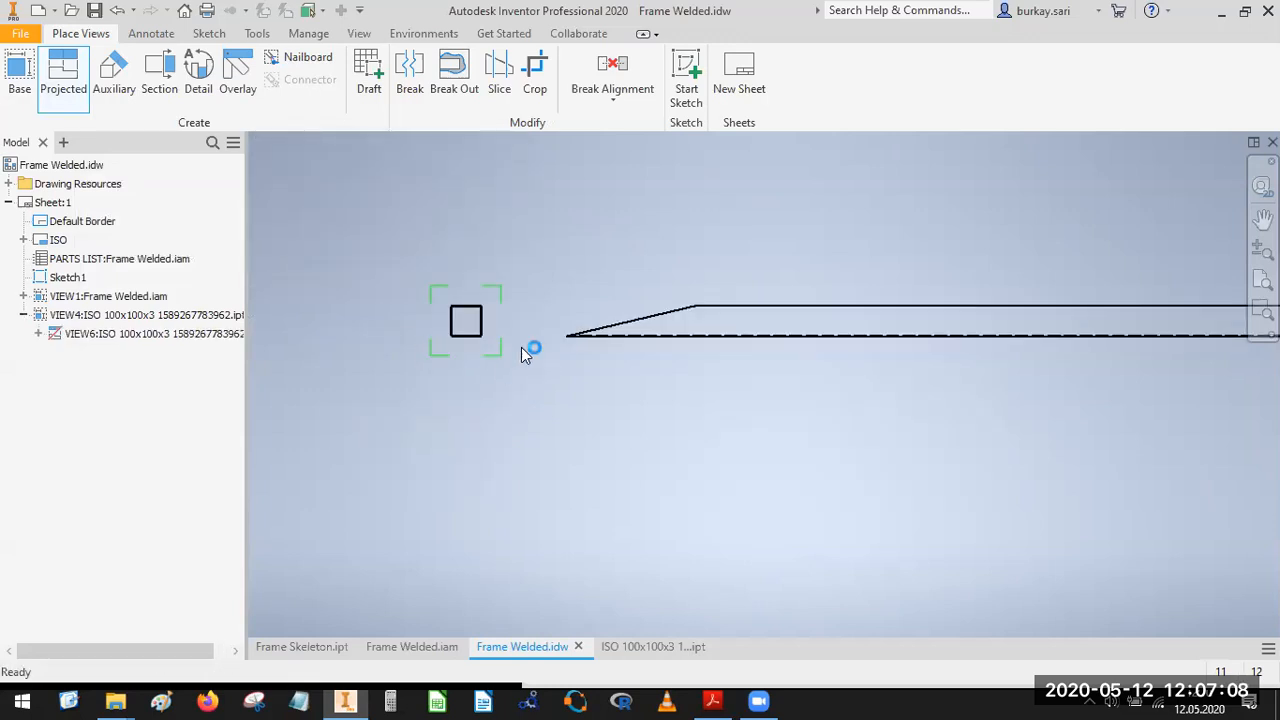
{"action": "scroll", "coordinate": [610, 373], "scroll_direction": "up", "scroll_amount": 6}
{"action": "middle_click_drag", "start_coordinate": [614, 379], "coordinate": [537, 371]}
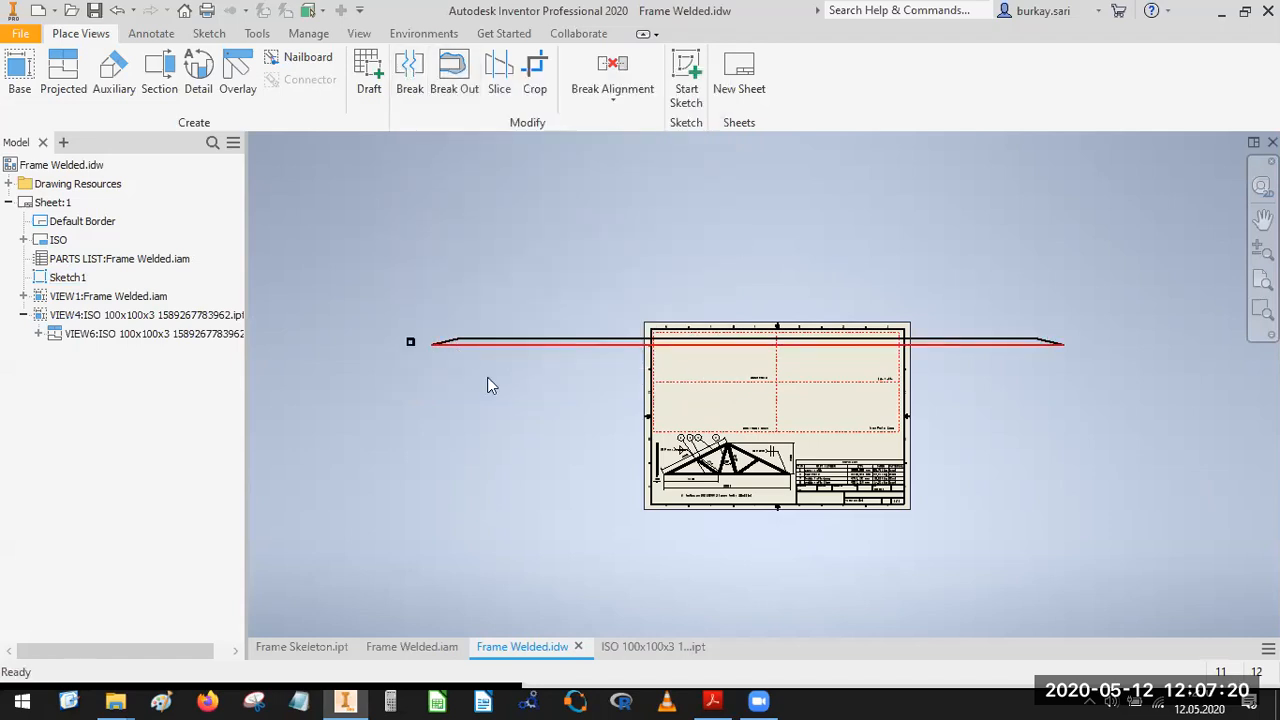
Break the long profile view with a 6 mm gap and one symbol, removing the material between its two bevelled ends.
{"action": "mouse_move", "coordinate": [487, 377]}
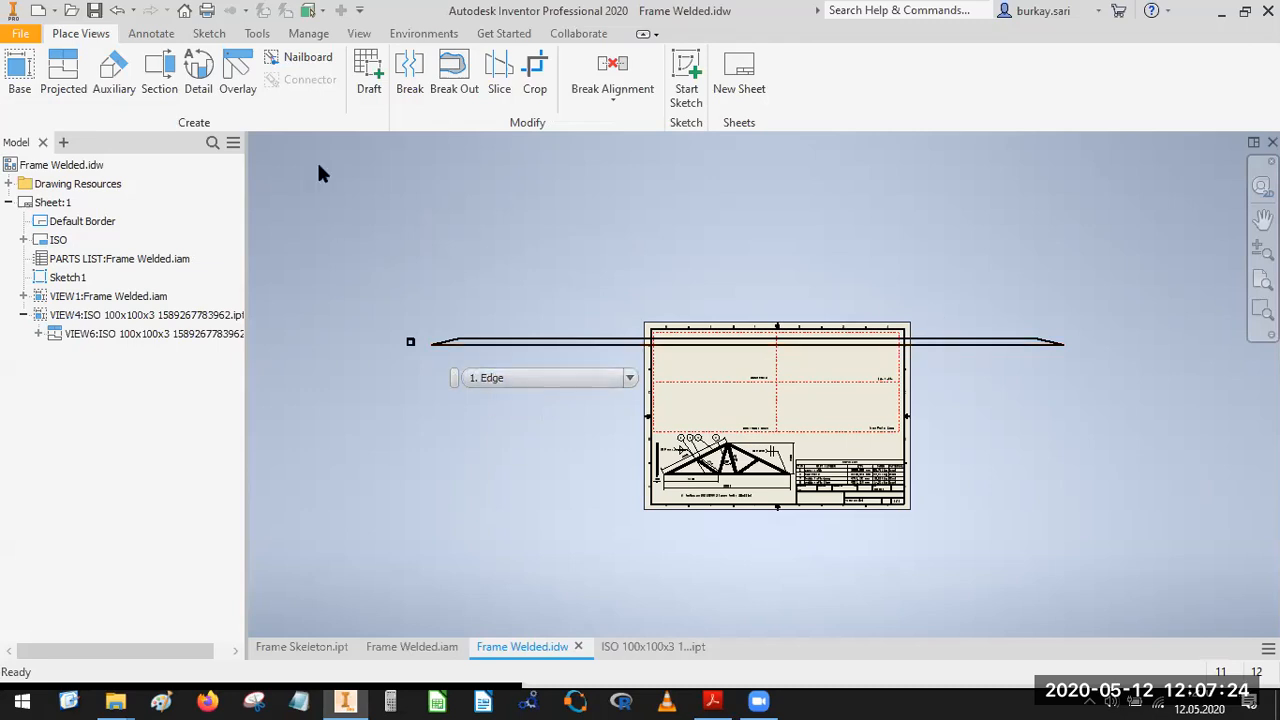
{"action": "left_click", "coordinate": [407, 68]}
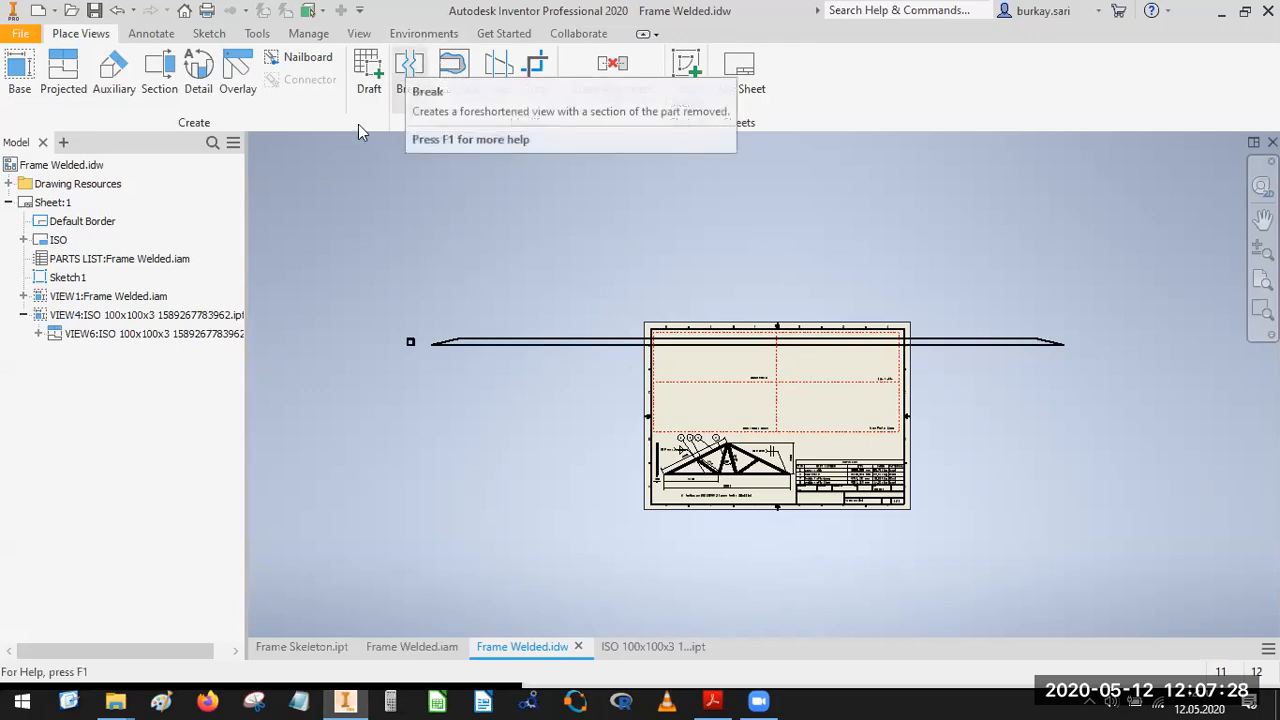
{"action": "scroll", "coordinate": [440, 350], "scroll_direction": "up", "scroll_amount": 3}
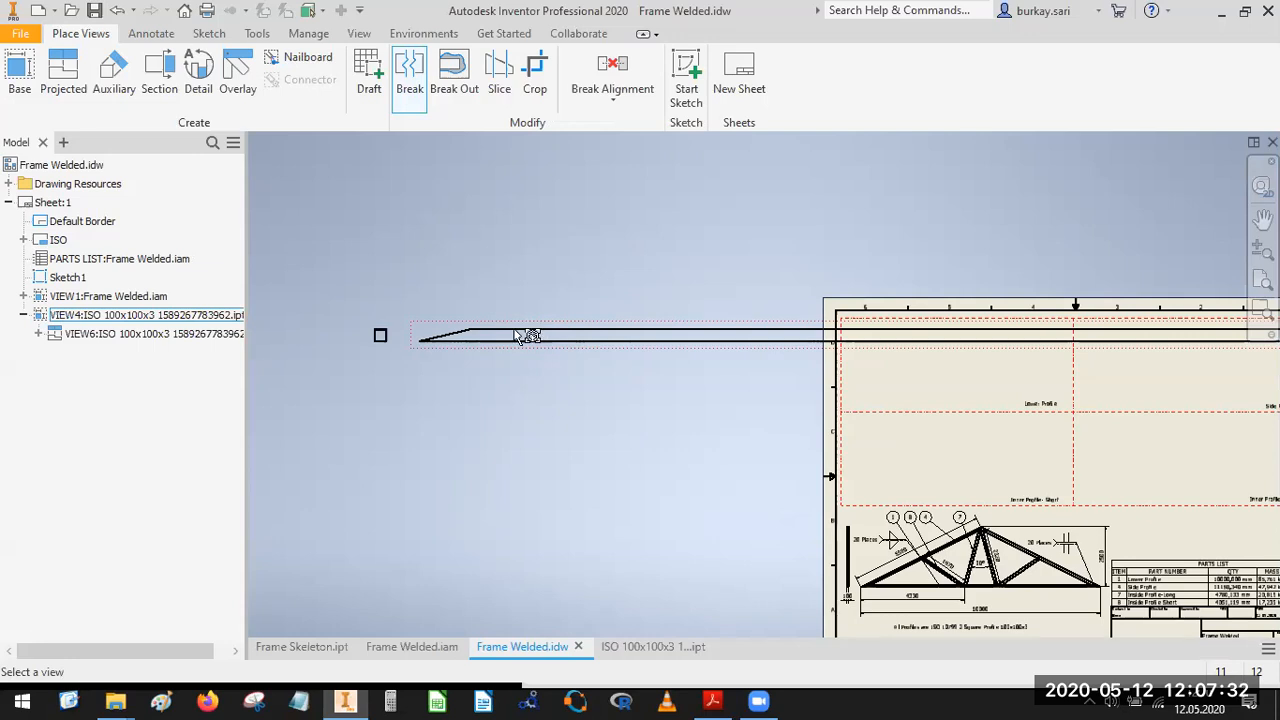
{"action": "left_click", "coordinate": [512, 337]}
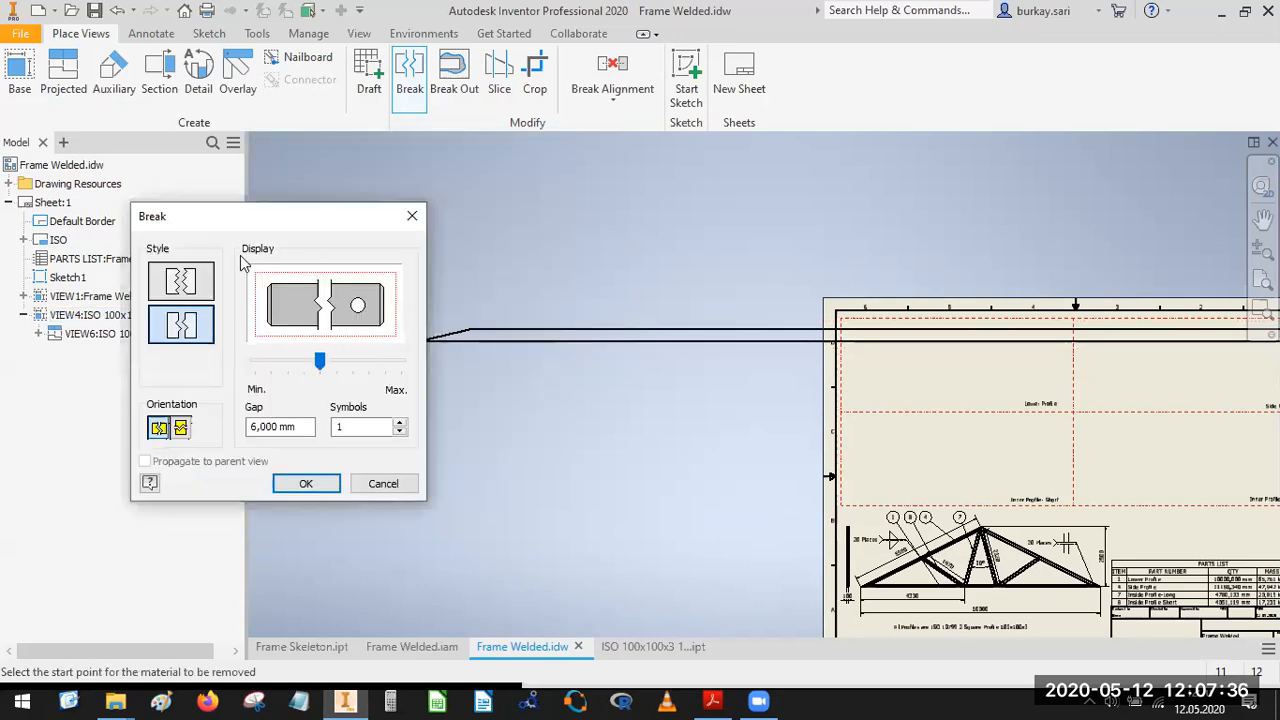
{"action": "left_click", "coordinate": [520, 336]}
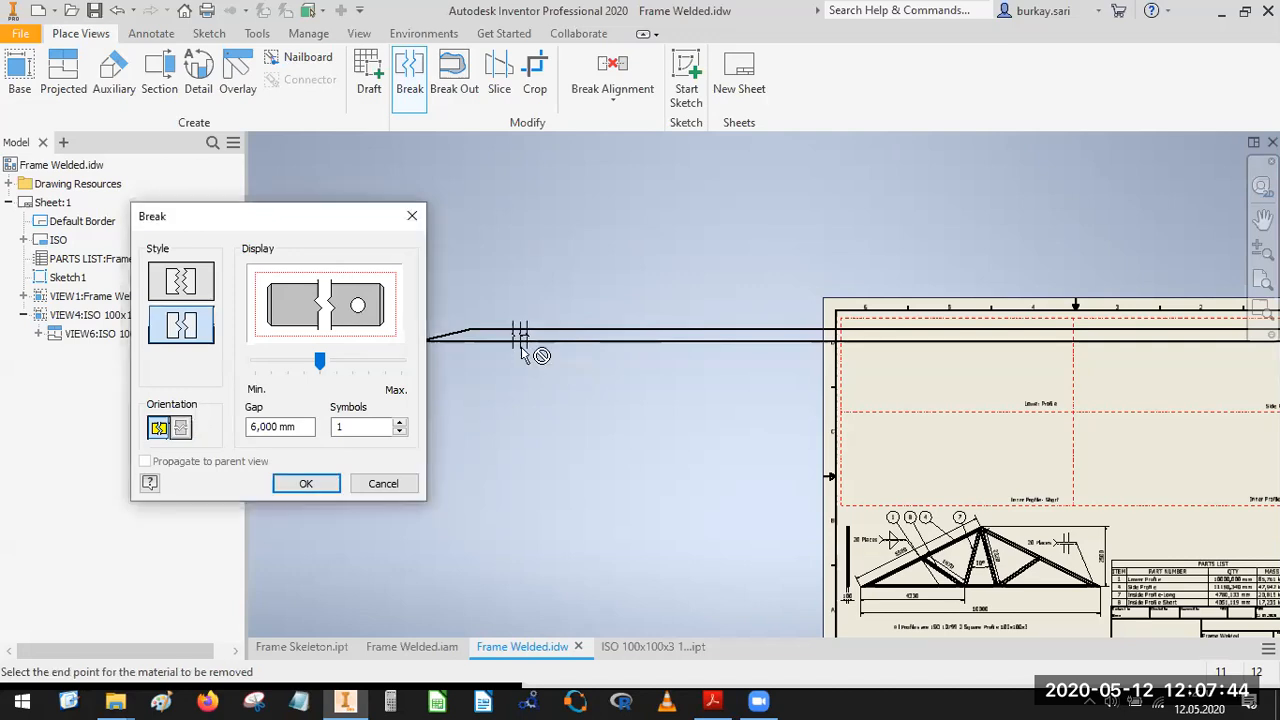
{"action": "scroll", "coordinate": [528, 337], "scroll_direction": "down", "scroll_amount": 5}
{"action": "scroll", "coordinate": [730, 358], "scroll_direction": "up", "scroll_amount": 5}
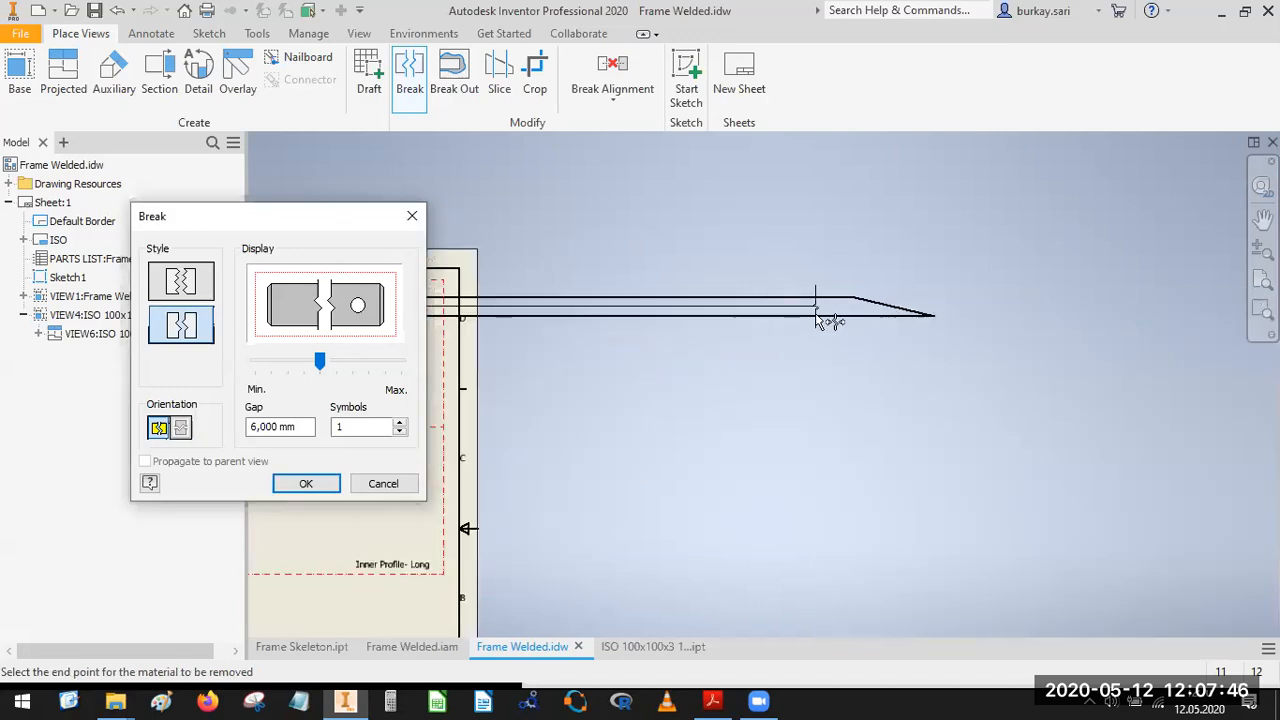
{"action": "left_click", "coordinate": [815, 314]}
{"action": "scroll", "coordinate": [660, 343], "scroll_direction": "down", "scroll_amount": 5}
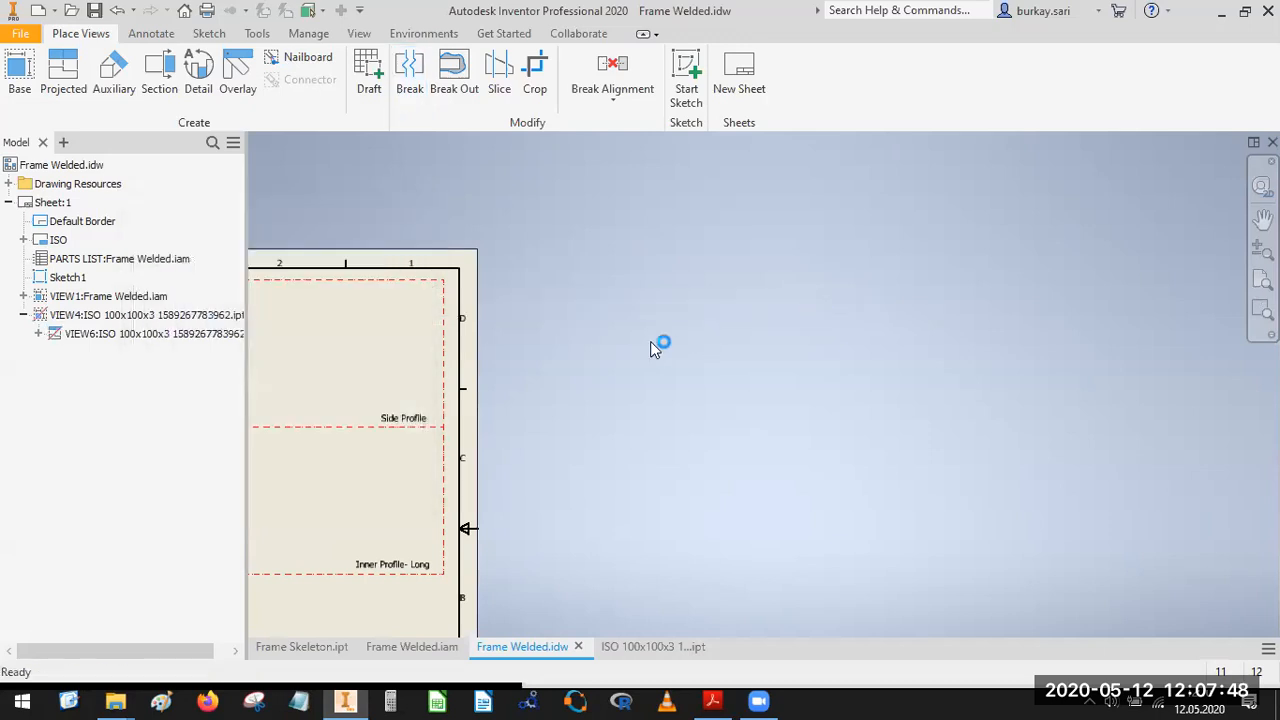
{"action": "scroll", "coordinate": [407, 349], "scroll_direction": "up", "scroll_amount": 5}
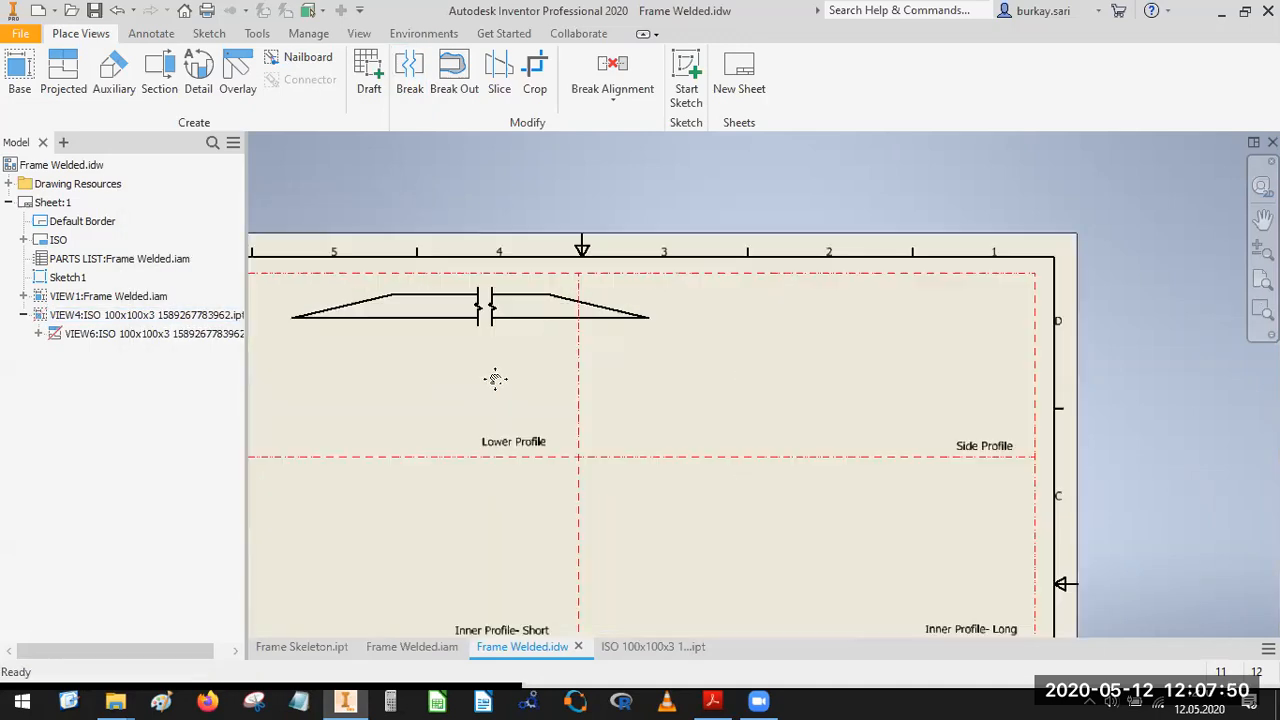
Check the Lower Profile detail in Frame-Welded.pdf, then return to Frame Welded.idw and move the square end view close beside the broken view.
{"action": "left_click", "coordinate": [713, 700]}
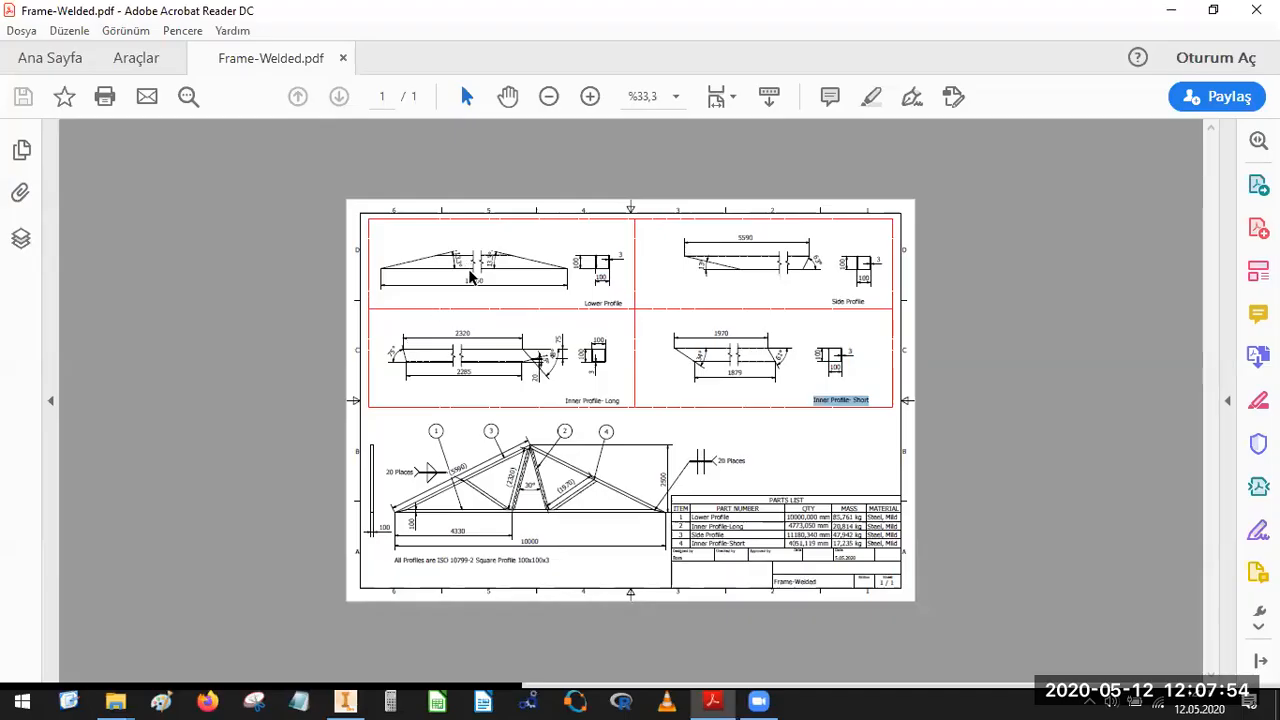
{"action": "scroll", "coordinate": [455, 267], "scroll_direction": "up", "scroll_amount": 3, "text": "ctrl"}
{"action": "scroll", "coordinate": [455, 267], "scroll_direction": "up", "scroll_amount": 2, "text": "ctrl"}
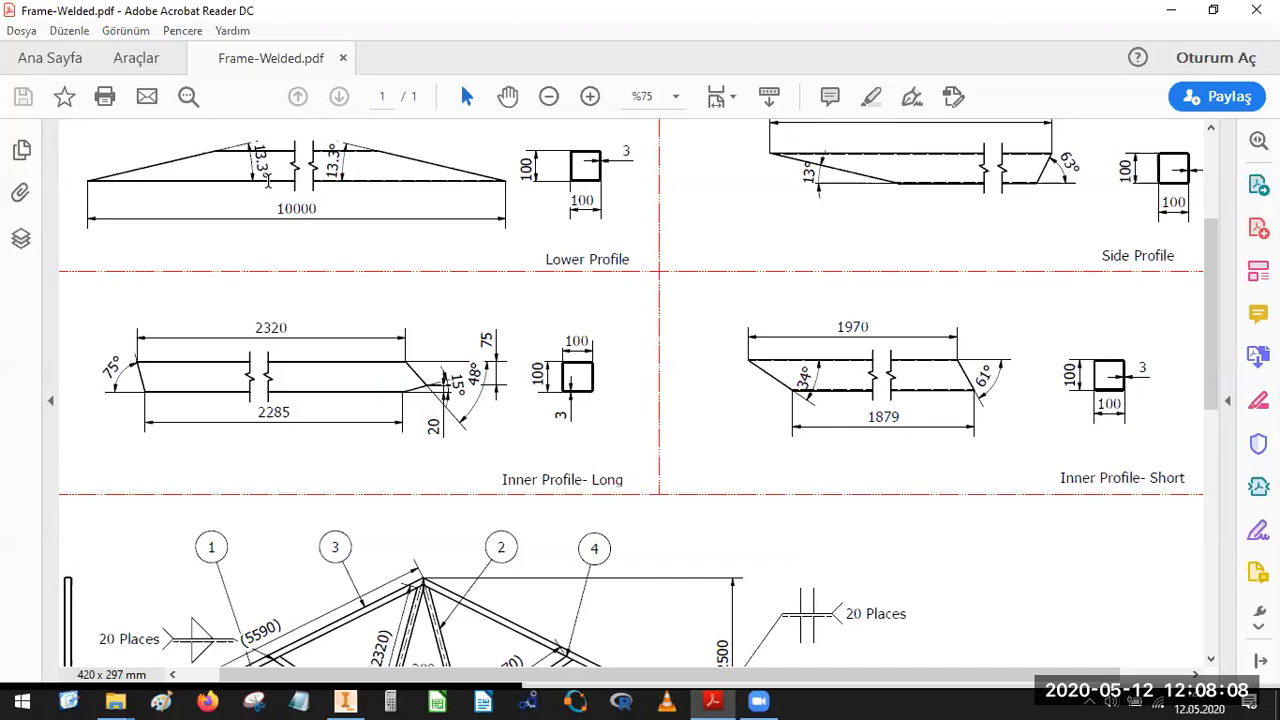
{"action": "left_click", "coordinate": [345, 702]}
{"action": "scroll", "coordinate": [665, 398], "scroll_direction": "down", "scroll_amount": 2}
{"action": "mouse_move", "coordinate": [735, 409]}
{"action": "middle_mouse_down"}
{"action": "mouse_move", "coordinate": [949, 418]}
{"action": "mouse_move", "coordinate": [1037, 406]}
{"action": "middle_mouse_up"}
{"action": "scroll", "coordinate": [571, 398], "scroll_direction": "down", "scroll_amount": 2}
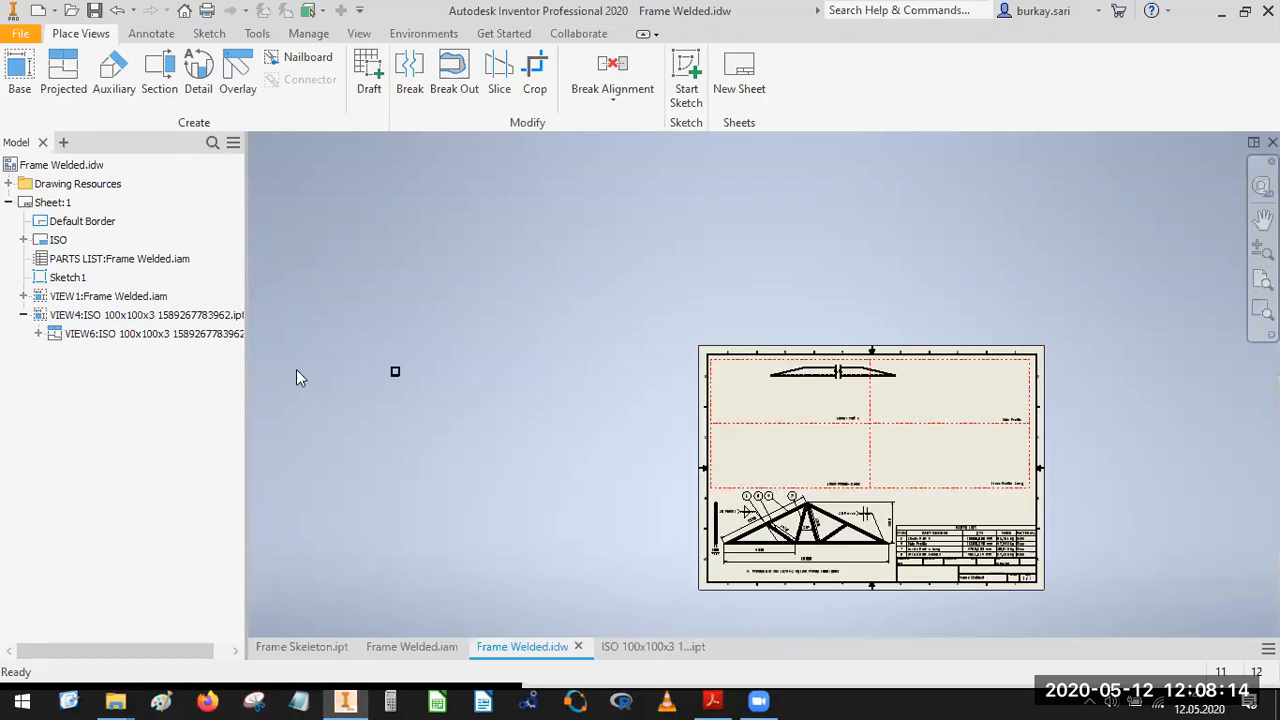
{"action": "left_click", "coordinate": [400, 377]}
{"action": "left_click_drag", "start_coordinate": [407, 383], "coordinate": [760, 384]}
{"action": "scroll", "coordinate": [723, 420], "scroll_direction": "down", "scroll_amount": 4}
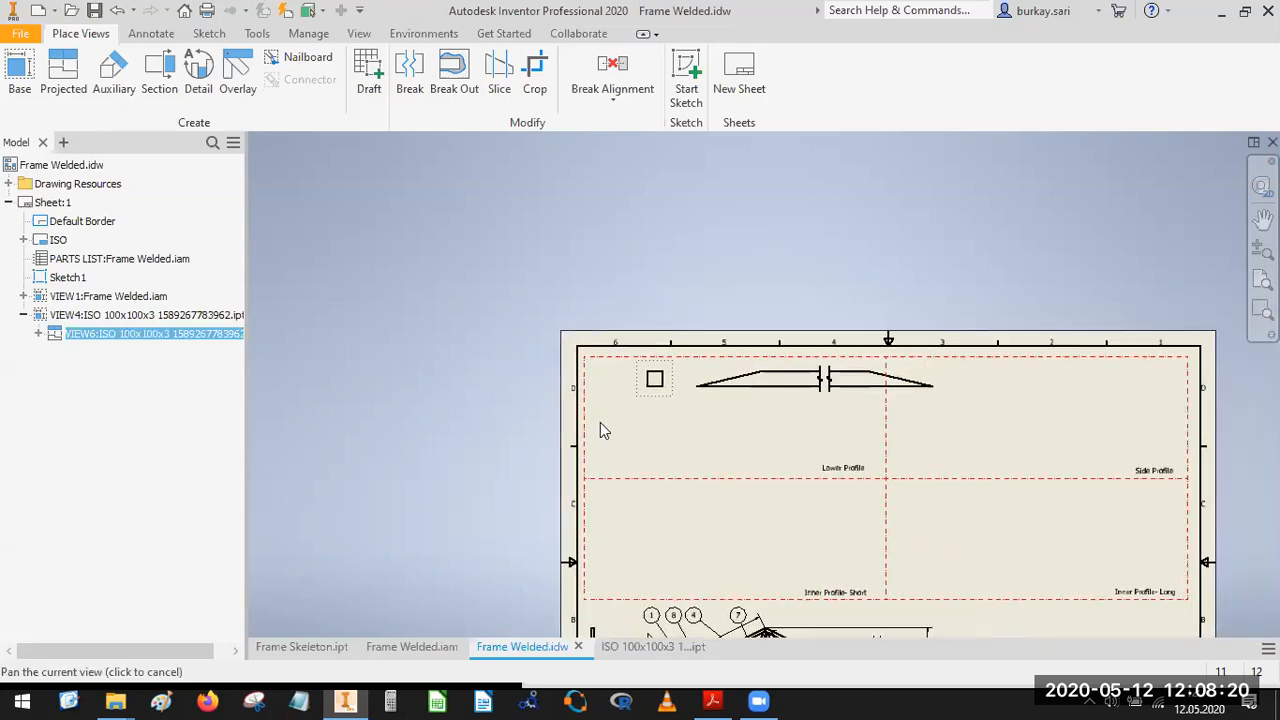
Move the broken profile view and its square end view into the Lower Profile cell.
{"action": "left_click_drag", "start_coordinate": [615, 401], "coordinate": [566, 454]}
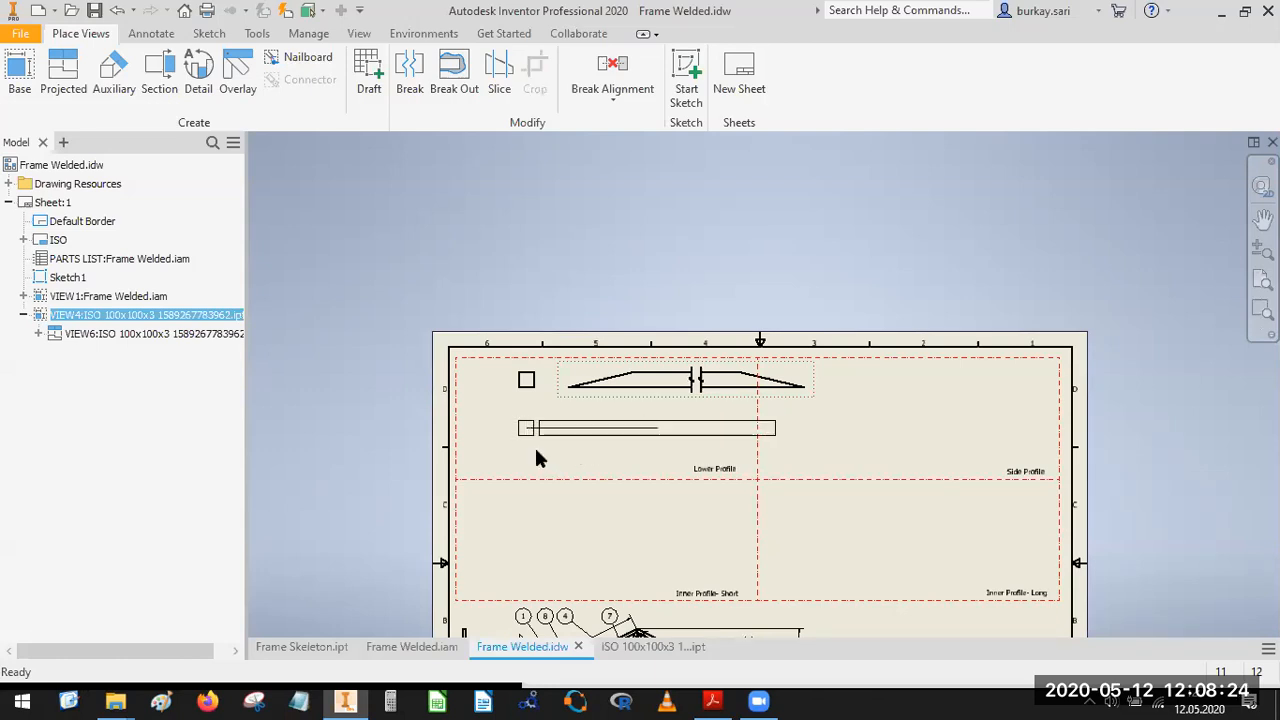
{"action": "scroll", "coordinate": [540, 452], "scroll_direction": "up", "scroll_amount": 3}
{"action": "scroll", "coordinate": [527, 450], "scroll_direction": "down", "scroll_amount": 5}
{"action": "left_click_drag", "start_coordinate": [551, 450], "coordinate": [432, 448]}
{"action": "left_click_drag", "start_coordinate": [729, 443], "coordinate": [664, 446]}
{"action": "key", "text": "Escape"}
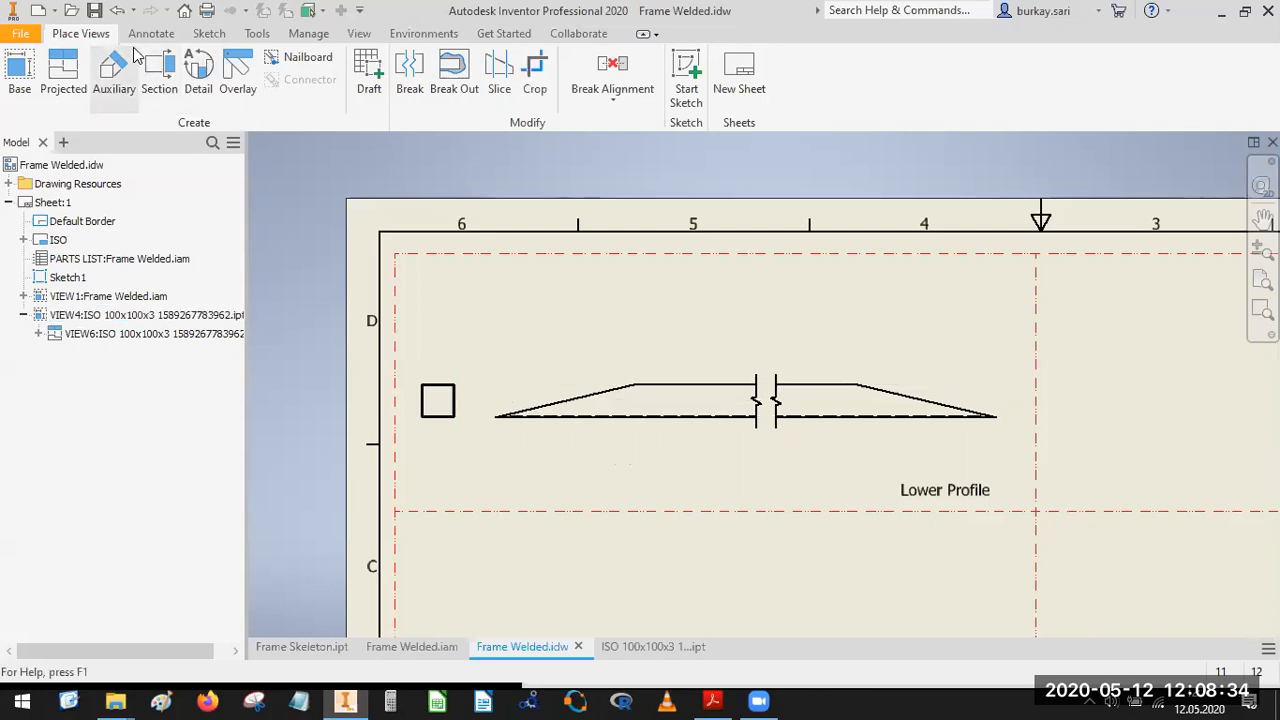
{"action": "left_click", "coordinate": [148, 36]}
{"action": "left_click", "coordinate": [838, 78]}
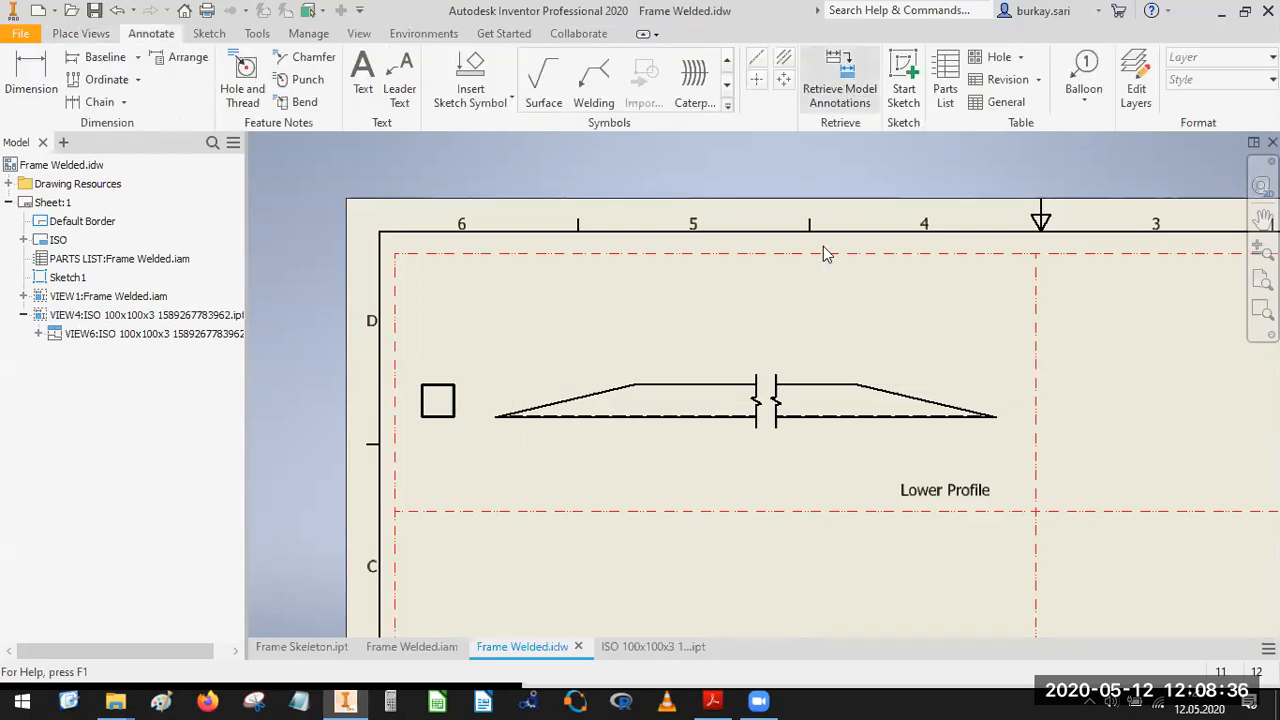
{"action": "left_click", "coordinate": [830, 374]}
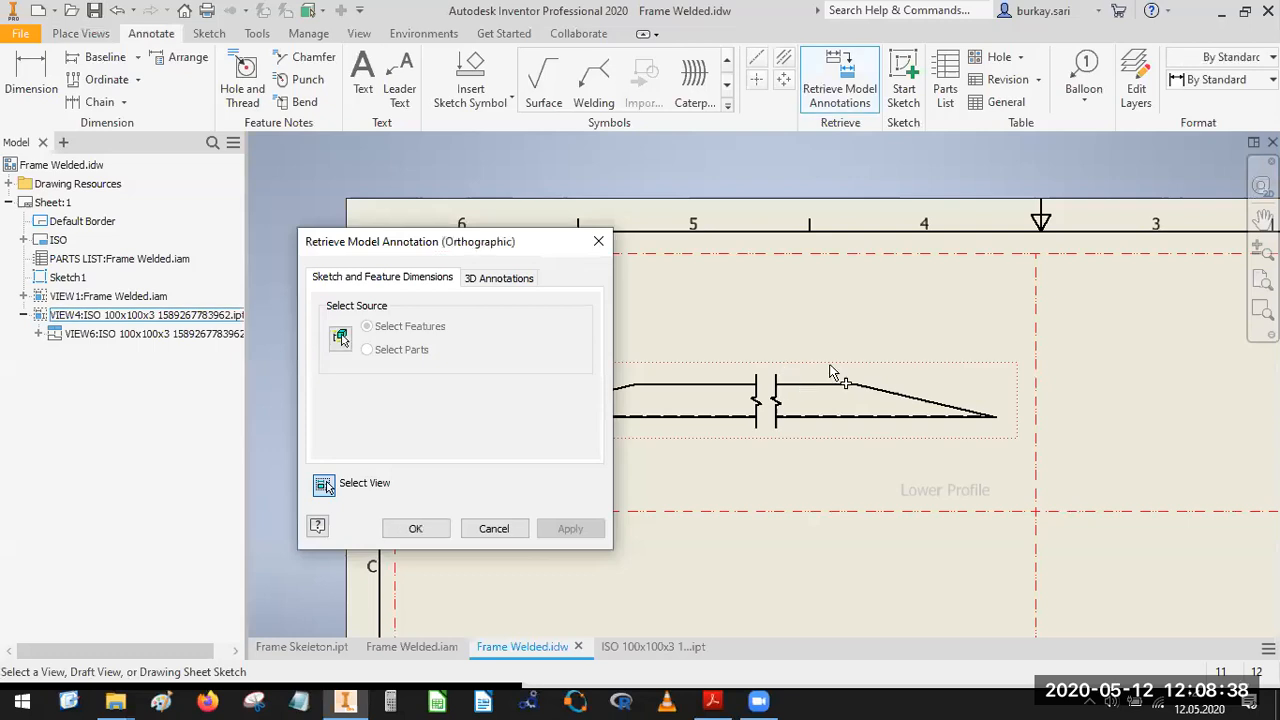
{"action": "middle_click_drag", "start_coordinate": [799, 377], "coordinate": [805, 371]}
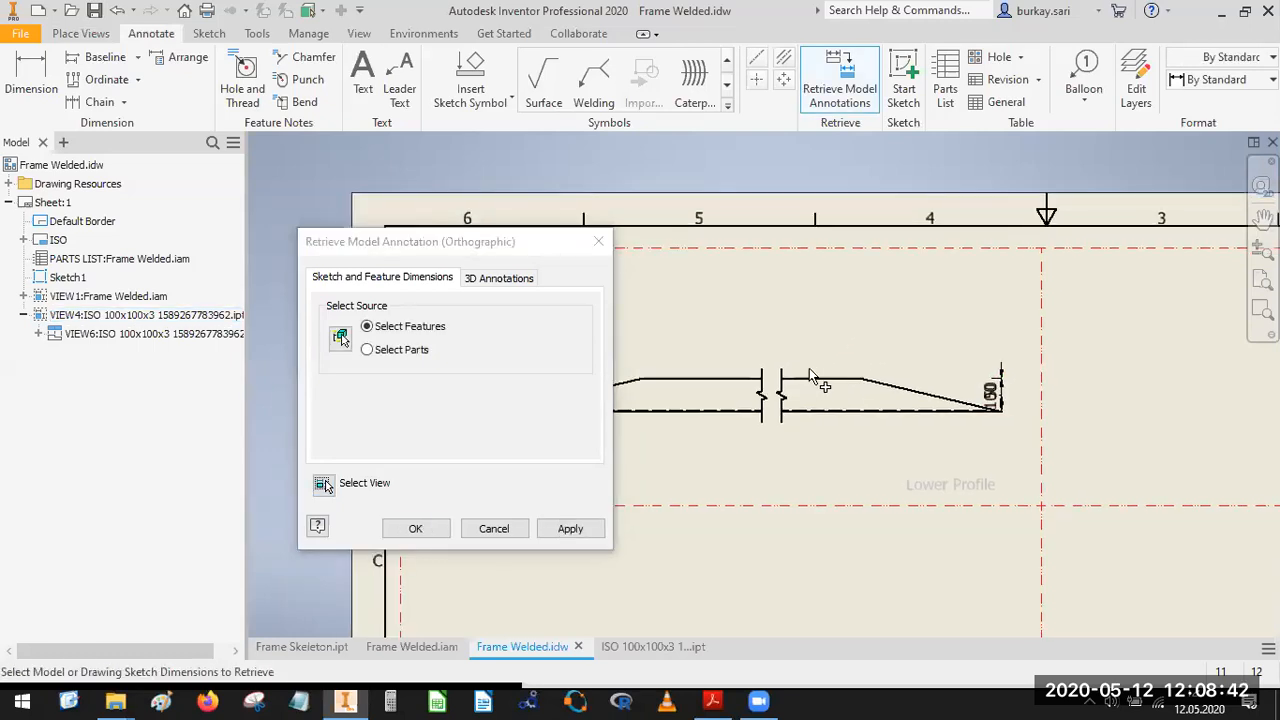
{"action": "left_click", "coordinate": [598, 241]}
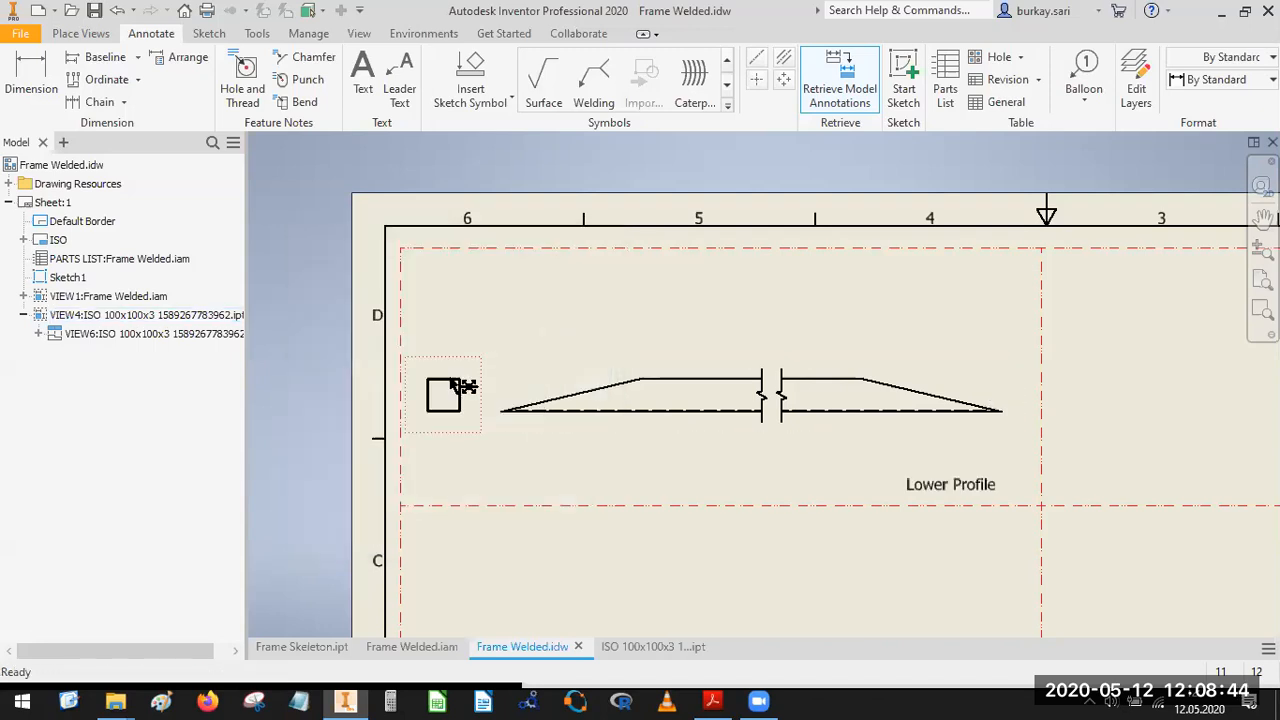
Retrieve the model's sketch and feature dimensions onto the square end view.
{"action": "left_click", "coordinate": [455, 430]}
{"action": "left_click", "coordinate": [840, 98]}
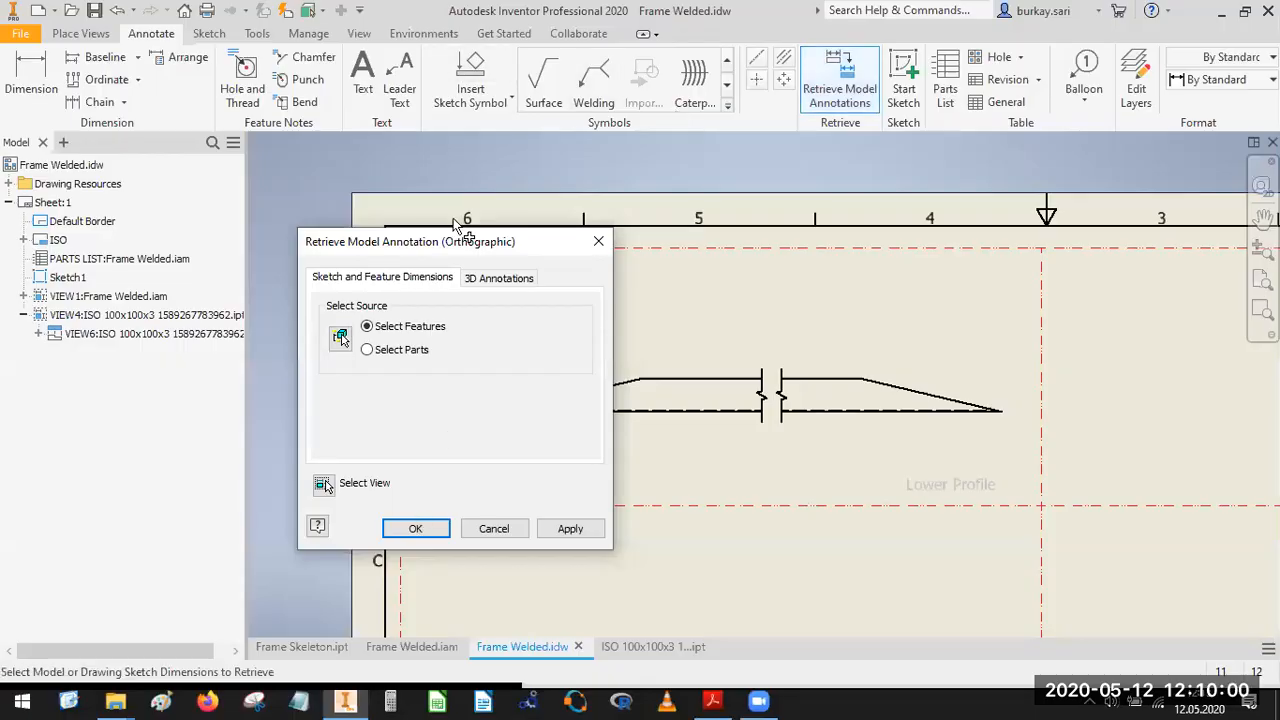
{"action": "left_click_drag", "start_coordinate": [447, 242], "coordinate": [836, 240]}
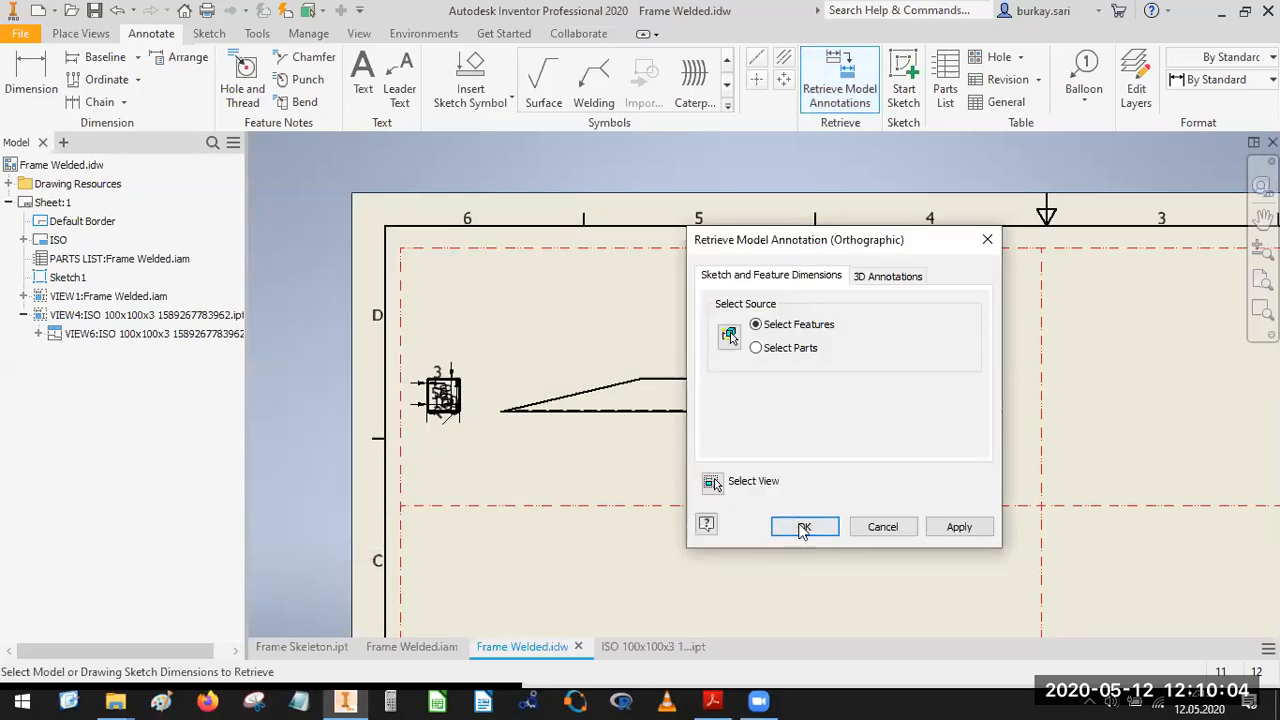
{"action": "left_click", "coordinate": [804, 527]}
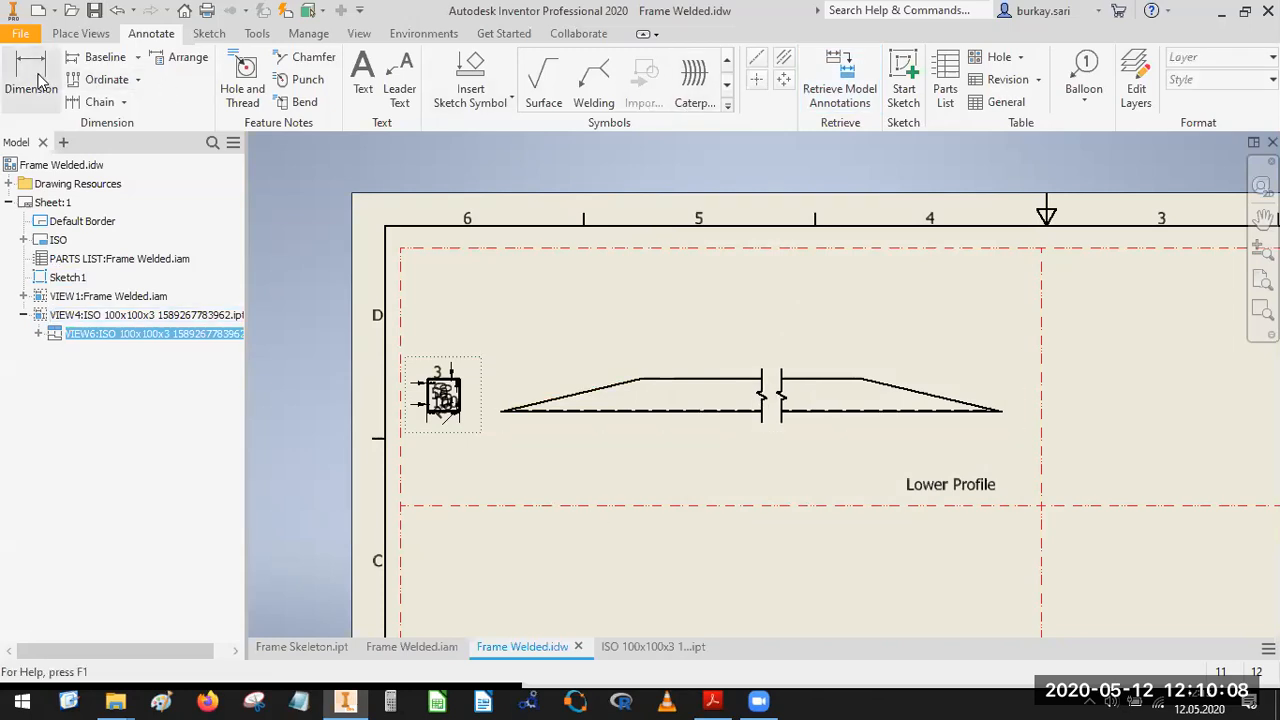
Dimension the overall length of the broken profile view along its lower edge, keeping default tolerance and precision.
{"action": "left_click", "coordinate": [597, 411]}
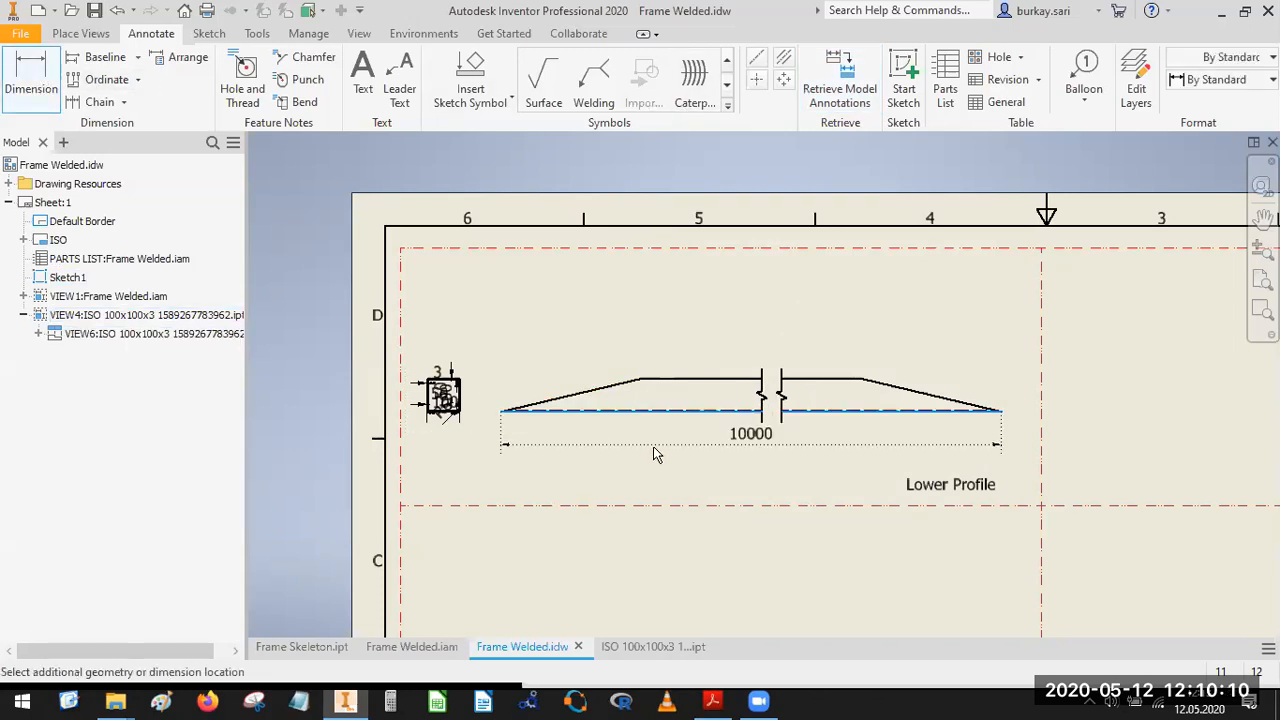
{"action": "left_click", "coordinate": [687, 455]}
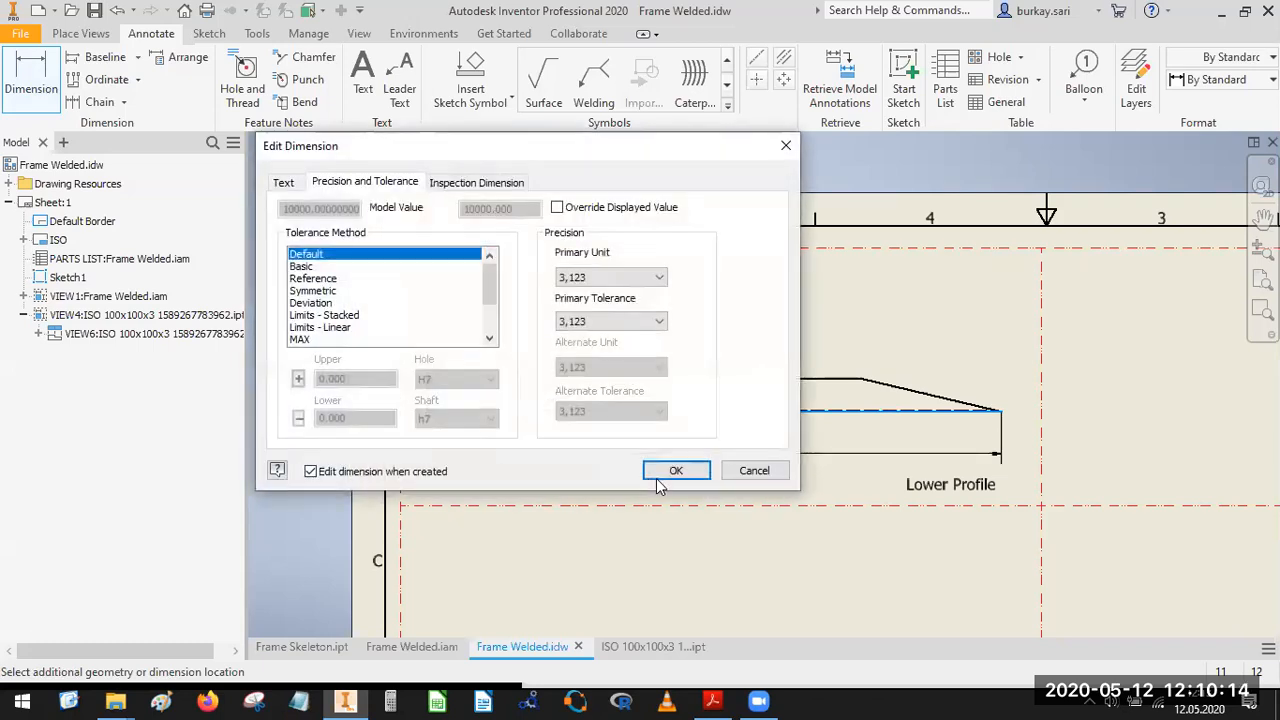
{"action": "left_click", "coordinate": [668, 468]}
Dimension the angle between the left slanted edge and the lower edge of the Lower Profile view, keeping default tolerance and precision.
{"action": "left_click", "coordinate": [580, 397]}
{"action": "scroll", "coordinate": [606, 380], "scroll_direction": "down", "scroll_amount": 5}
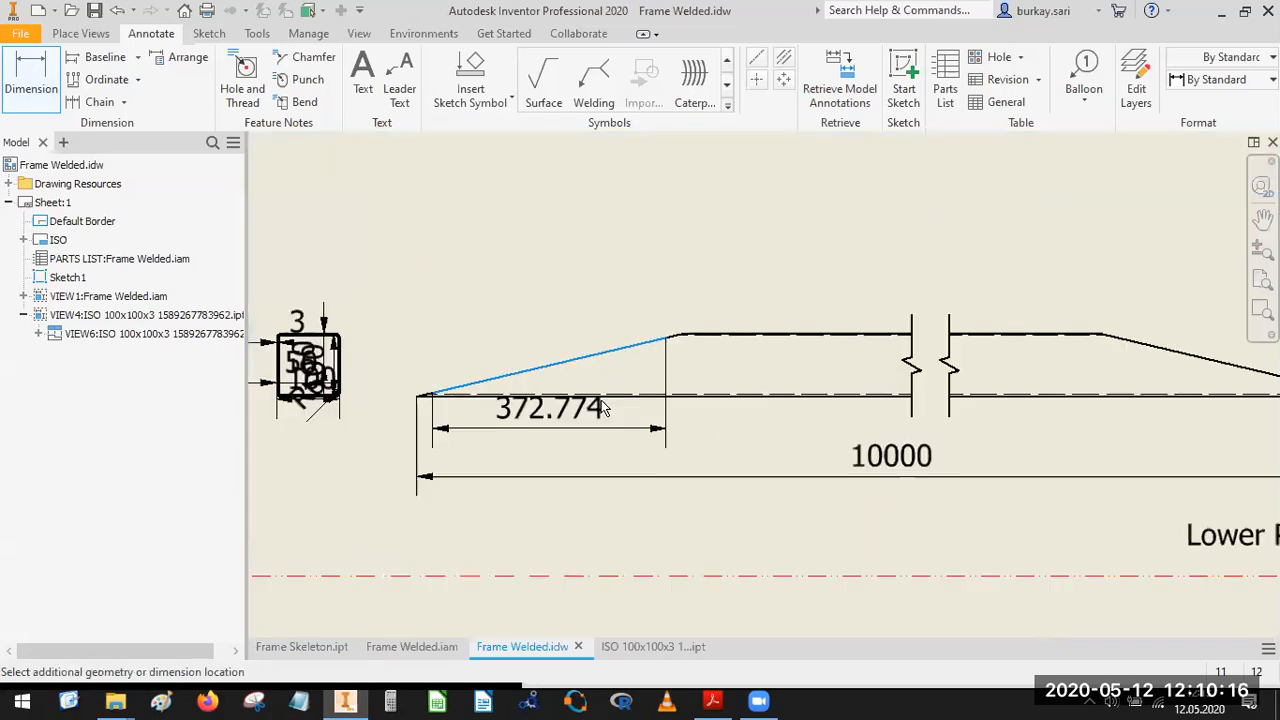
{"action": "left_click", "coordinate": [608, 362]}
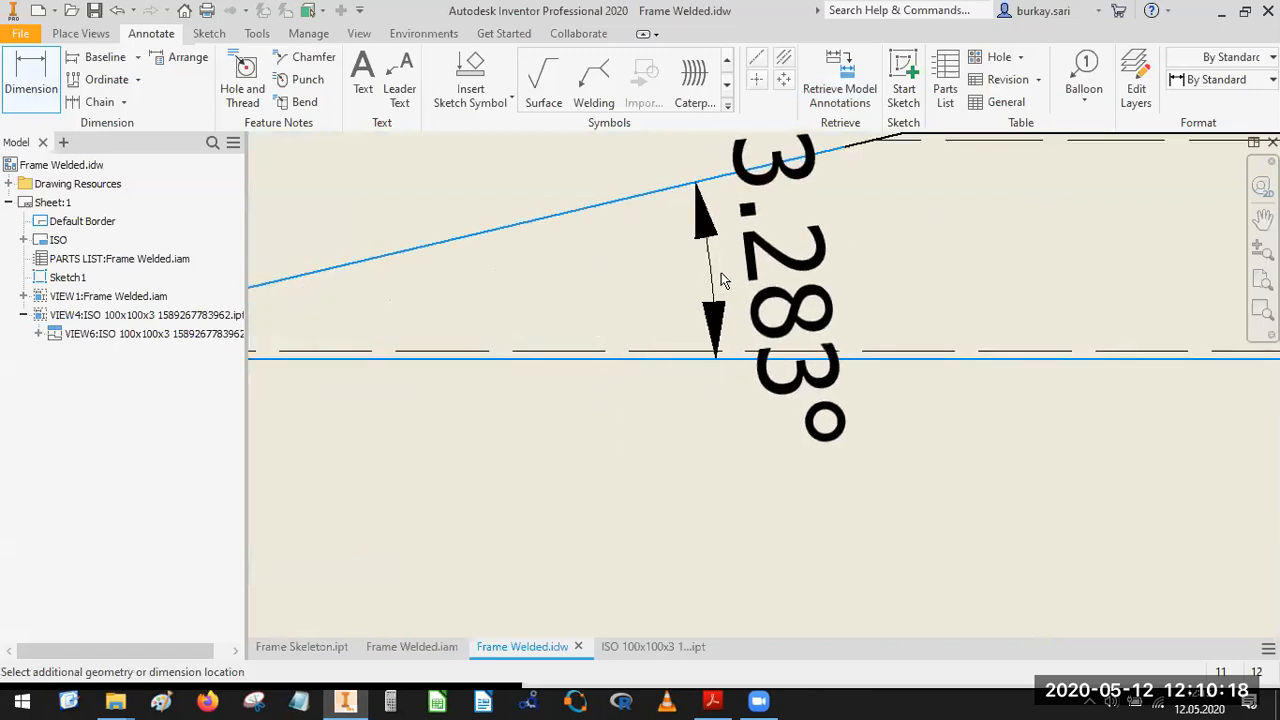
{"action": "left_click", "coordinate": [650, 428]}
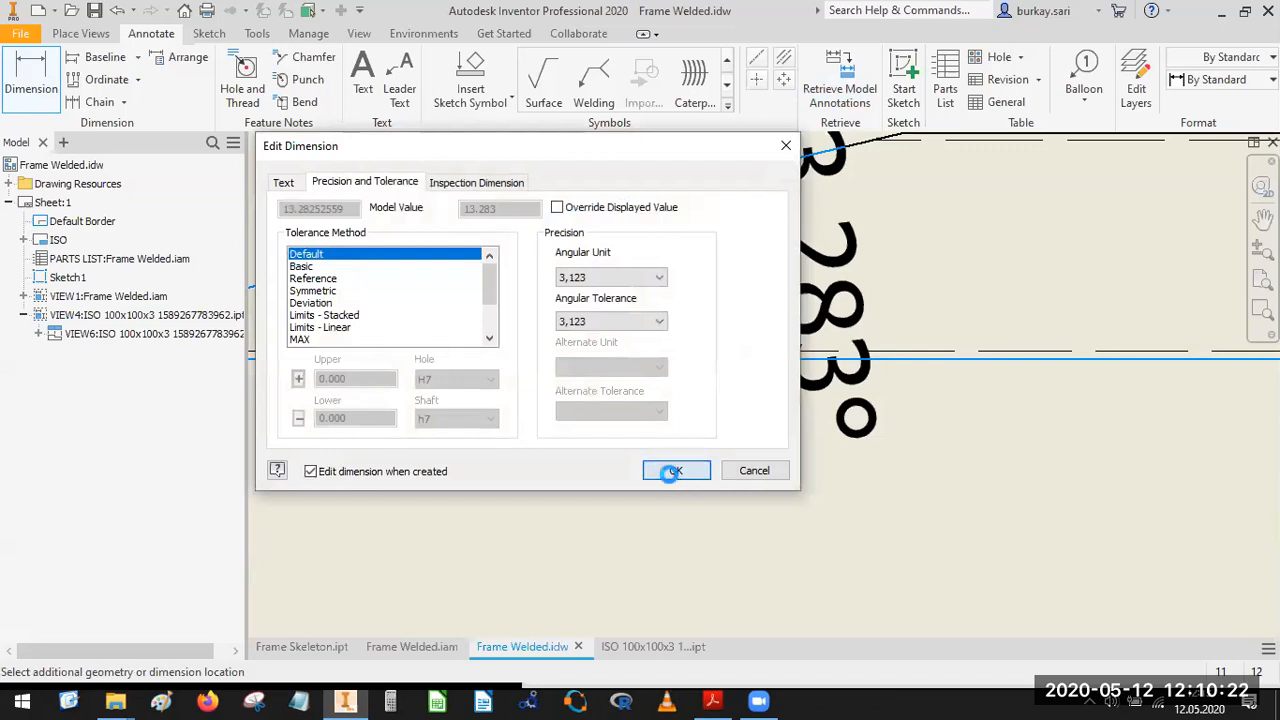
{"action": "left_click", "coordinate": [666, 468]}
Add the matching angle dimension between the right slanted edge and the lower edge, accepting the default tolerance settings.
{"action": "scroll", "coordinate": [851, 455], "scroll_direction": "up", "scroll_amount": 5}
{"action": "left_click", "coordinate": [1116, 411]}
{"action": "left_click", "coordinate": [1111, 430]}
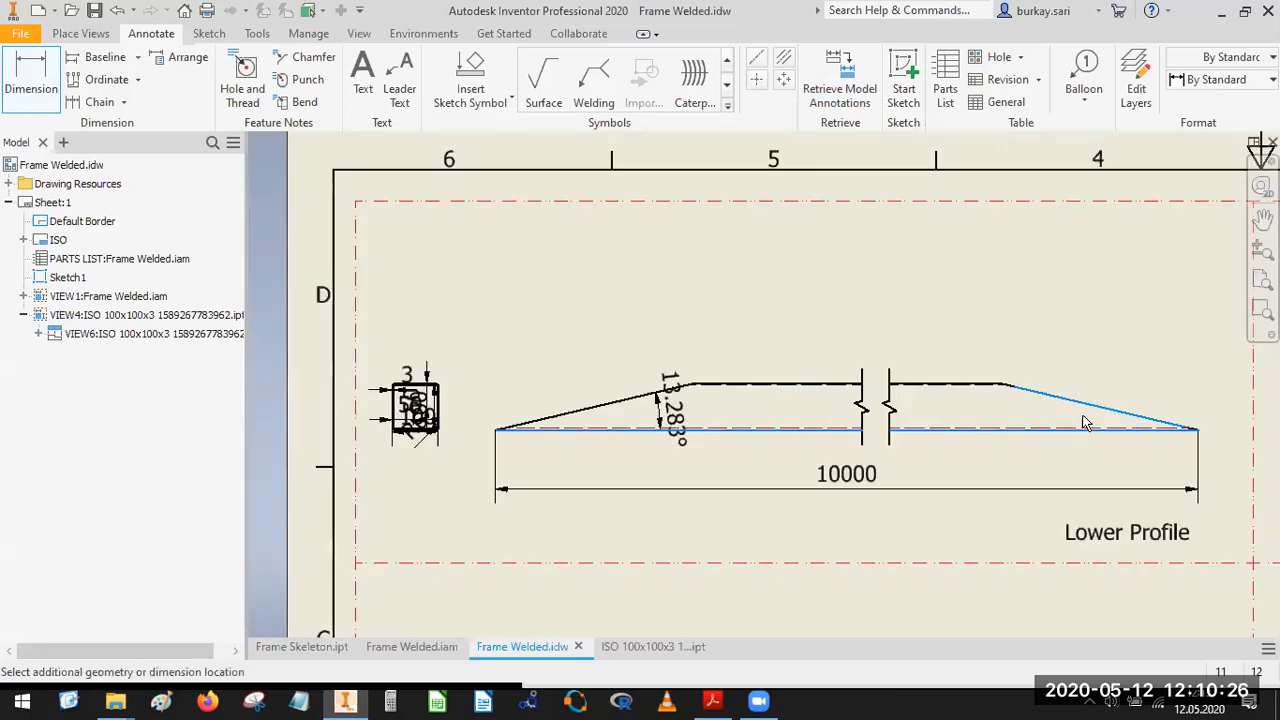
{"action": "left_click", "coordinate": [840, 440]}
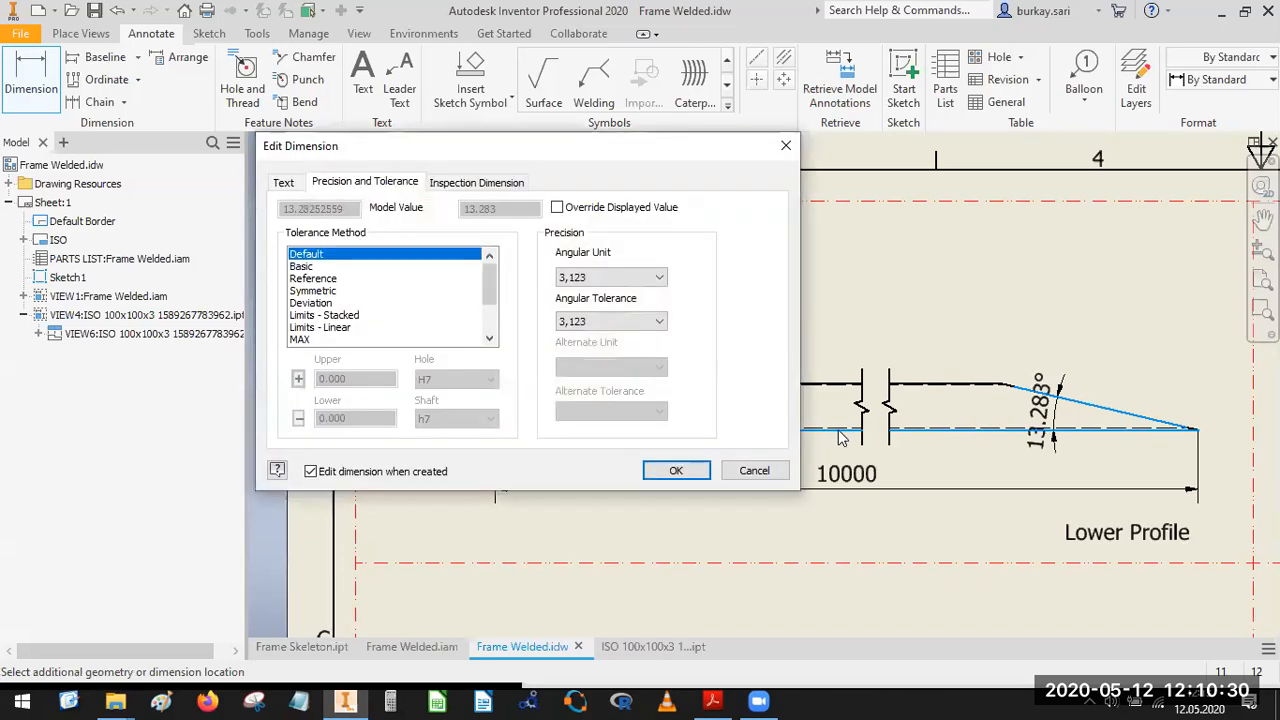
{"action": "left_click", "coordinate": [677, 474]}
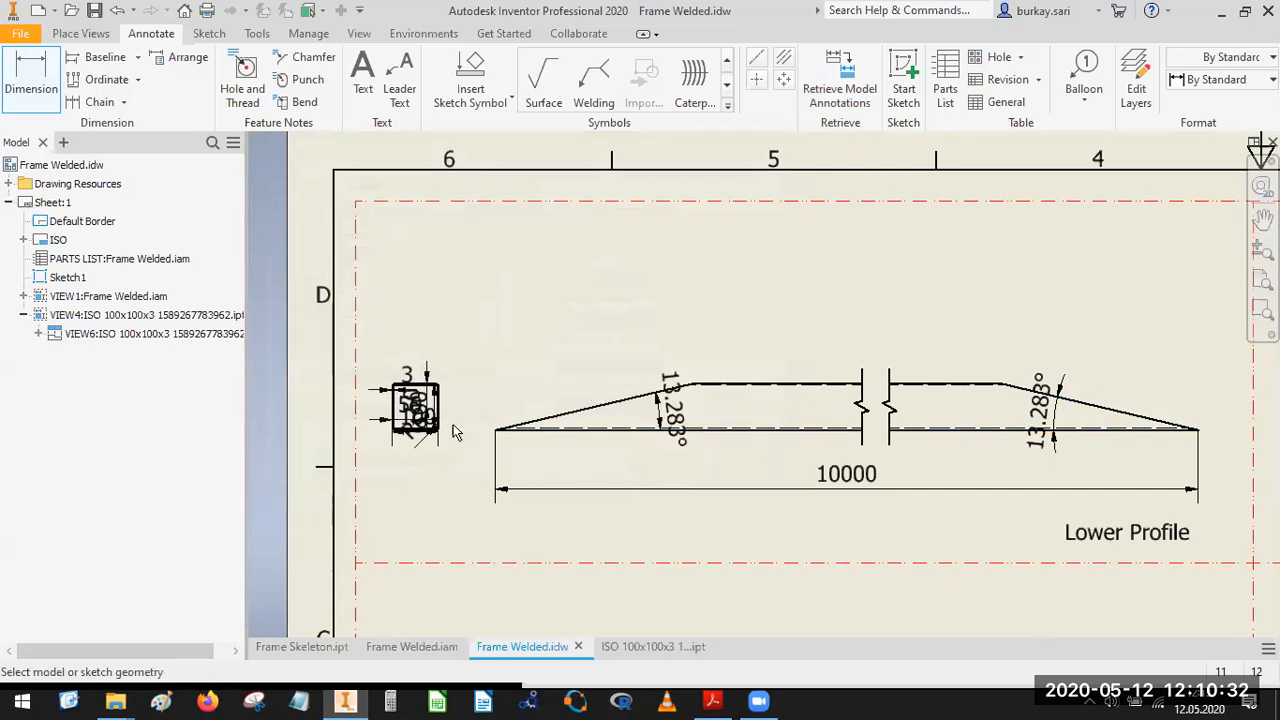
Place the 100 width dimension below the square end view and delete the horizontal 50 and R6 dimensions.
{"action": "middle_click_drag", "start_coordinate": [524, 410], "coordinate": [622, 397]}
{"action": "scroll", "coordinate": [630, 400], "scroll_direction": "up", "scroll_amount": 5}
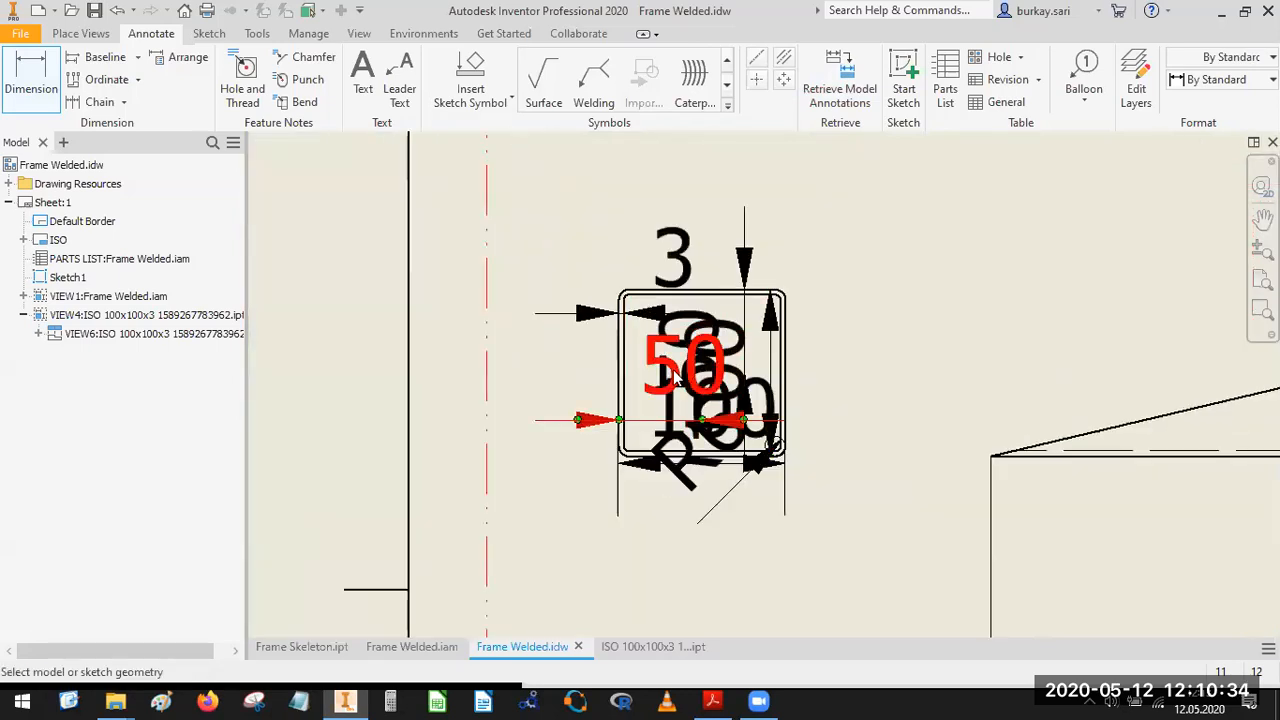
{"action": "double_click", "coordinate": [678, 262]}
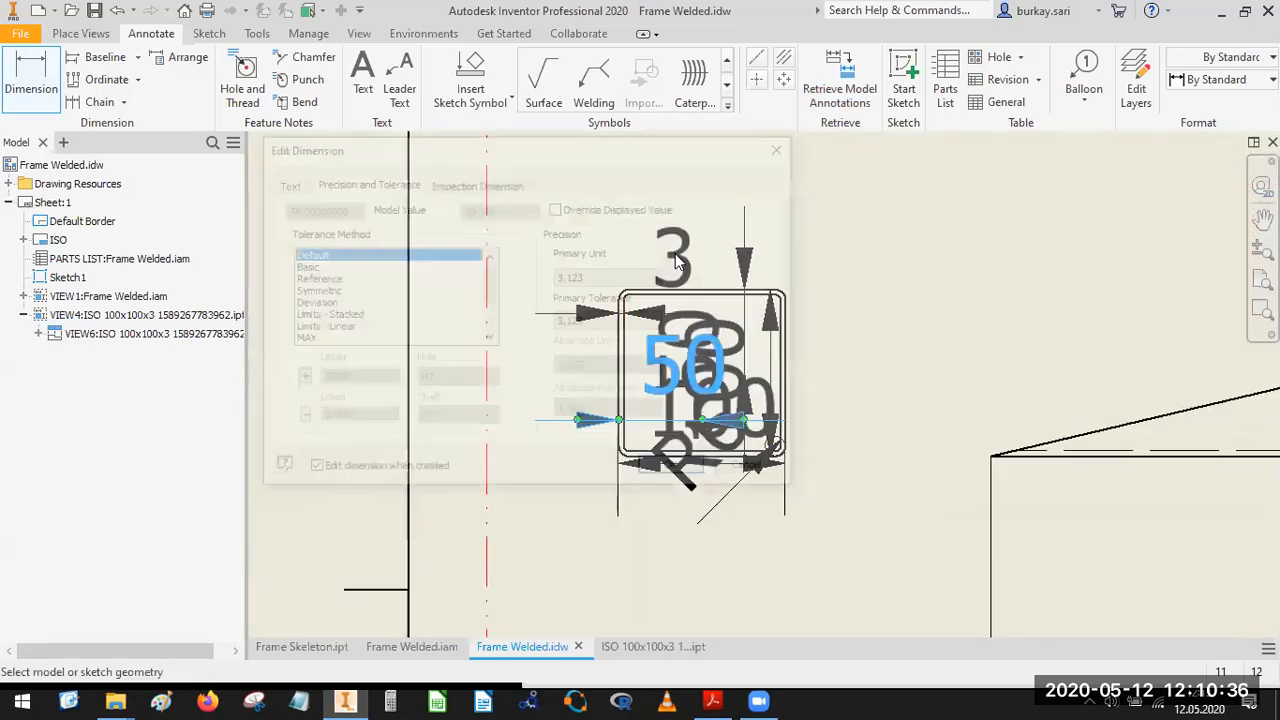
{"action": "left_click", "coordinate": [699, 471]}
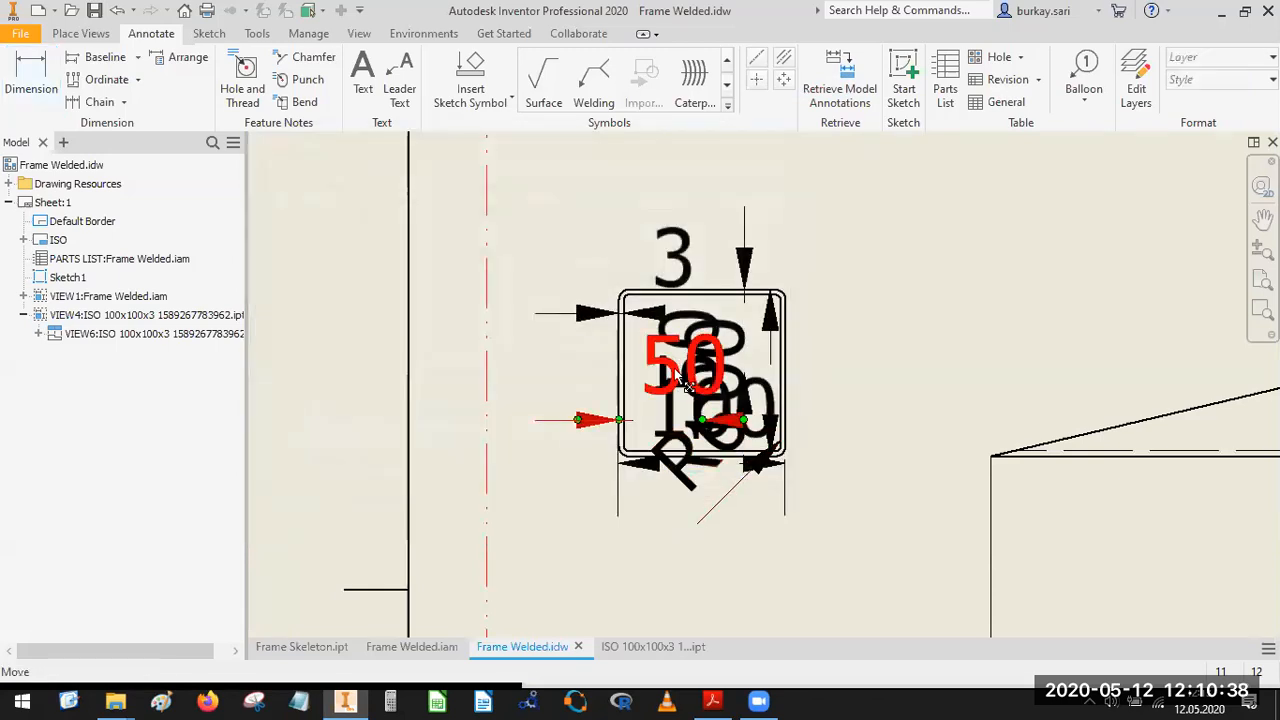
{"action": "left_click_drag", "start_coordinate": [718, 435], "coordinate": [700, 615]}
{"action": "left_click", "coordinate": [695, 477]}
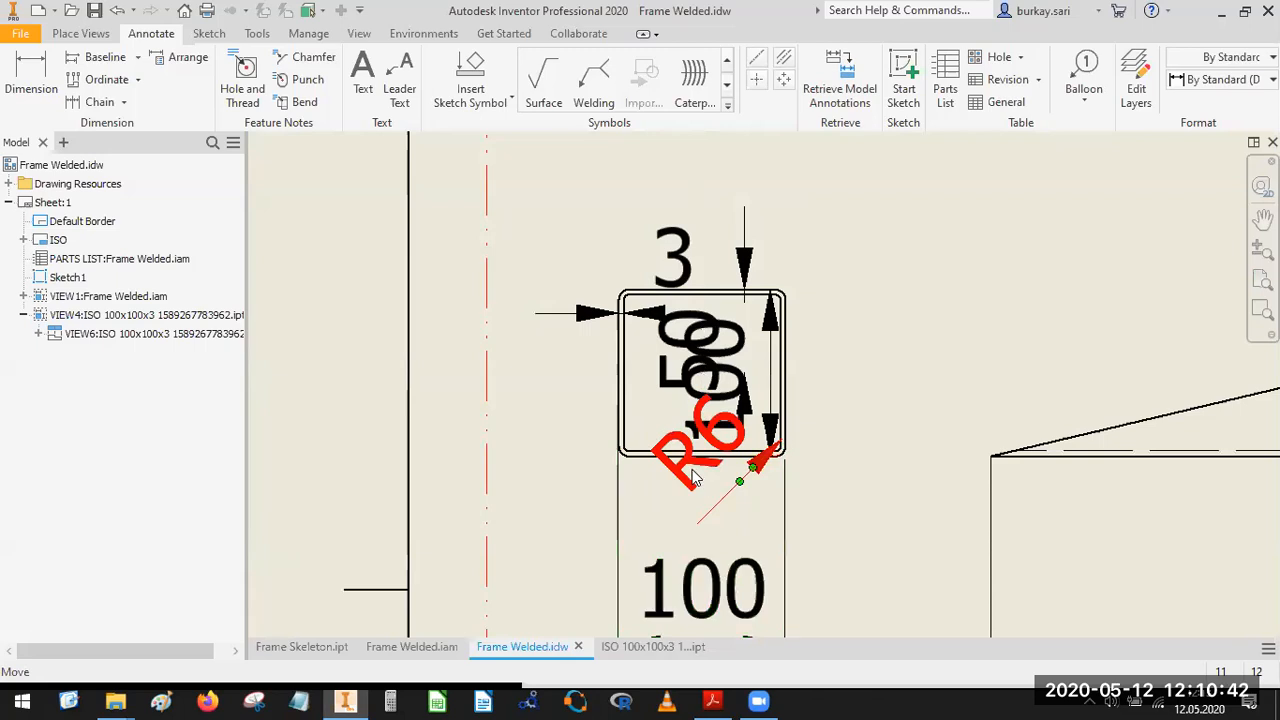
{"action": "key", "text": "Delete"}
Delete the vertical 50 dimension and reposition the height dimension right of the square and the thickness dimension at its left wall.
{"action": "left_click_drag", "start_coordinate": [742, 390], "coordinate": [891, 384]}
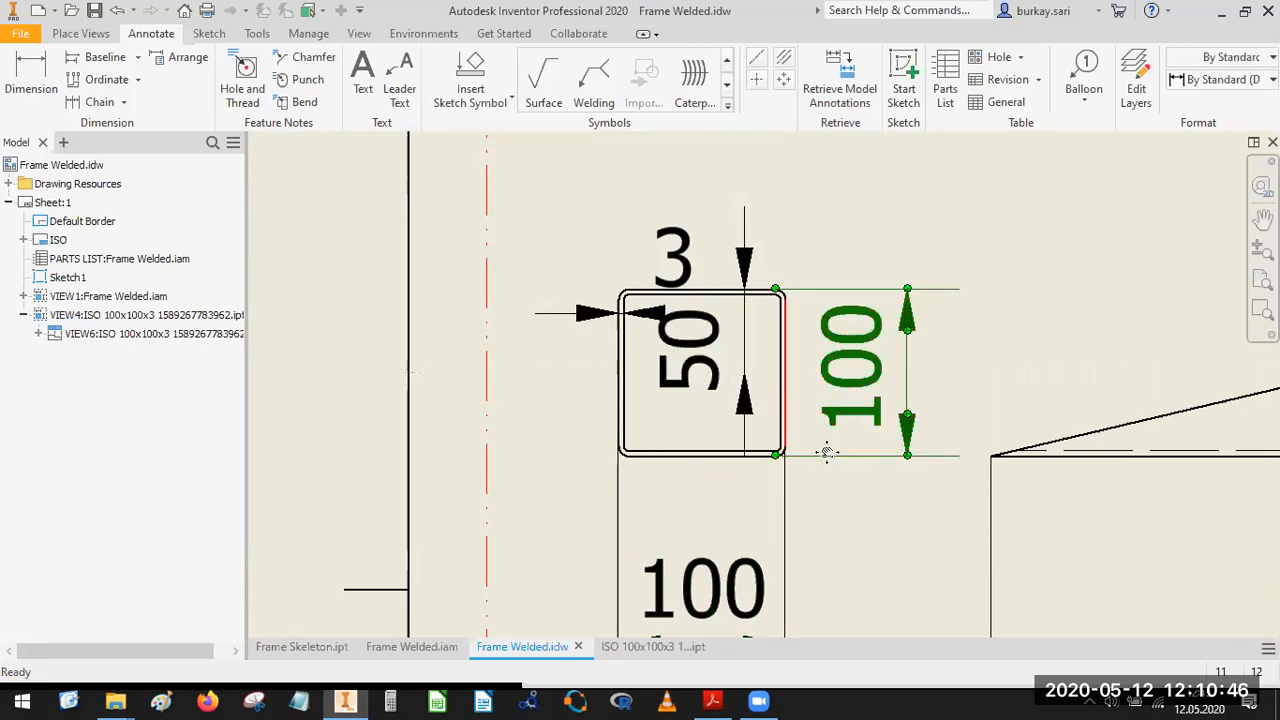
{"action": "middle_click_drag", "start_coordinate": [829, 451], "coordinate": [866, 498]}
{"action": "left_click", "coordinate": [742, 410]}
{"action": "key", "text": "Delete"}
{"action": "left_click_drag", "start_coordinate": [723, 320], "coordinate": [663, 434]}
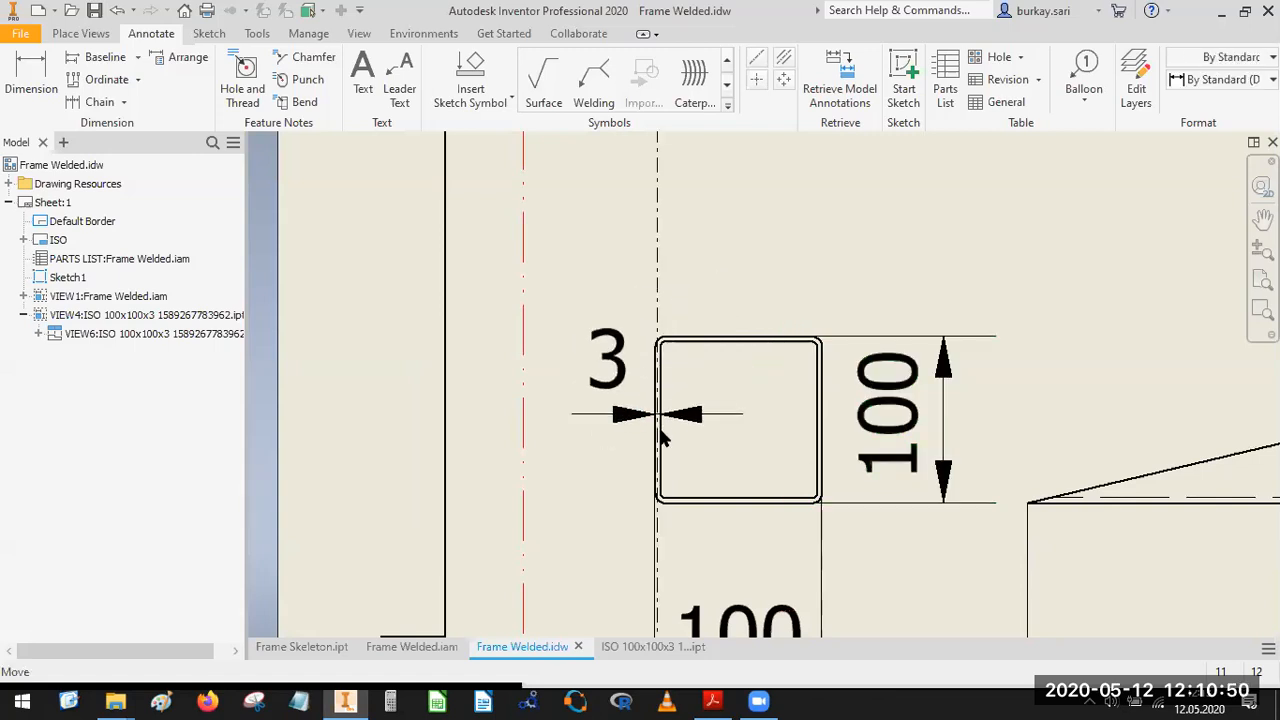
Set the precision of both end-angle dimensions on the Lower Profile view to one decimal place.
{"action": "scroll", "coordinate": [663, 434], "scroll_direction": "down", "scroll_amount": 3}
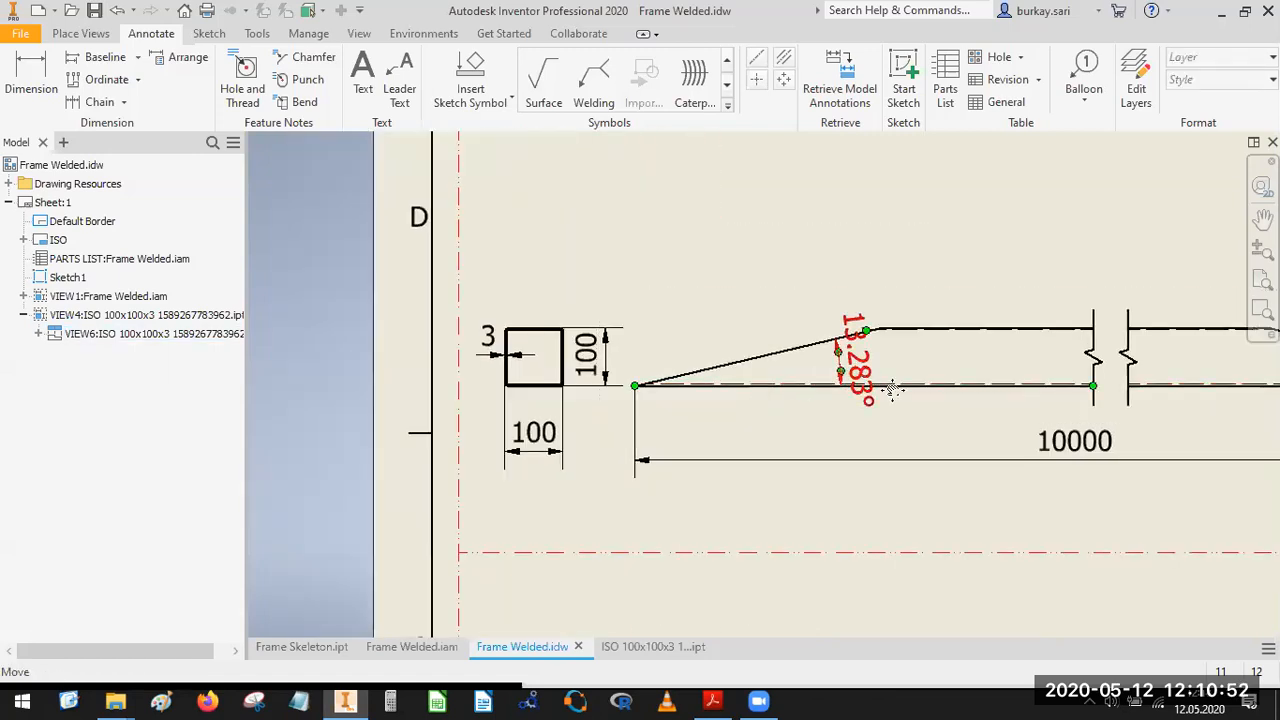
{"action": "scroll", "coordinate": [891, 388], "scroll_direction": "down", "scroll_amount": 2}
{"action": "middle_click_drag", "start_coordinate": [1017, 397], "coordinate": [887, 403]}
{"action": "scroll", "coordinate": [1018, 397], "scroll_direction": "up", "scroll_amount": 3}
{"action": "left_click", "coordinate": [1009, 379]}
{"action": "right_click", "coordinate": [504, 373]}
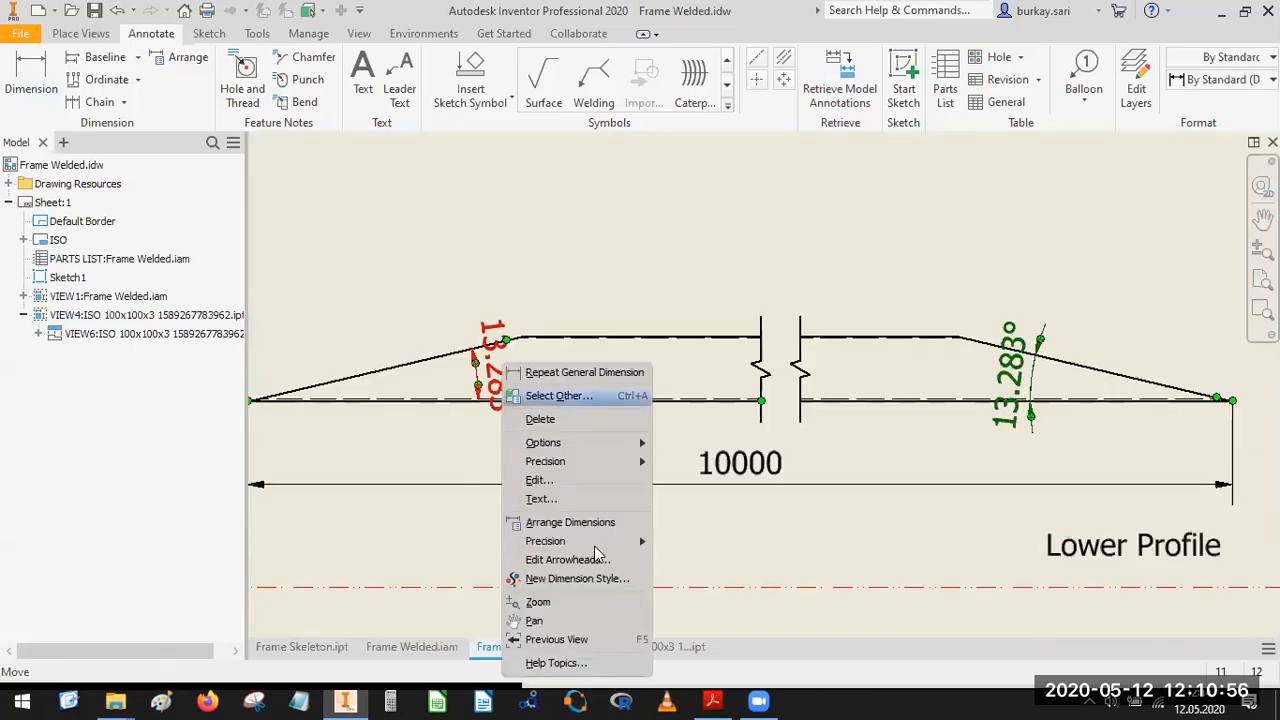
{"action": "mouse_move", "coordinate": [605, 545]}
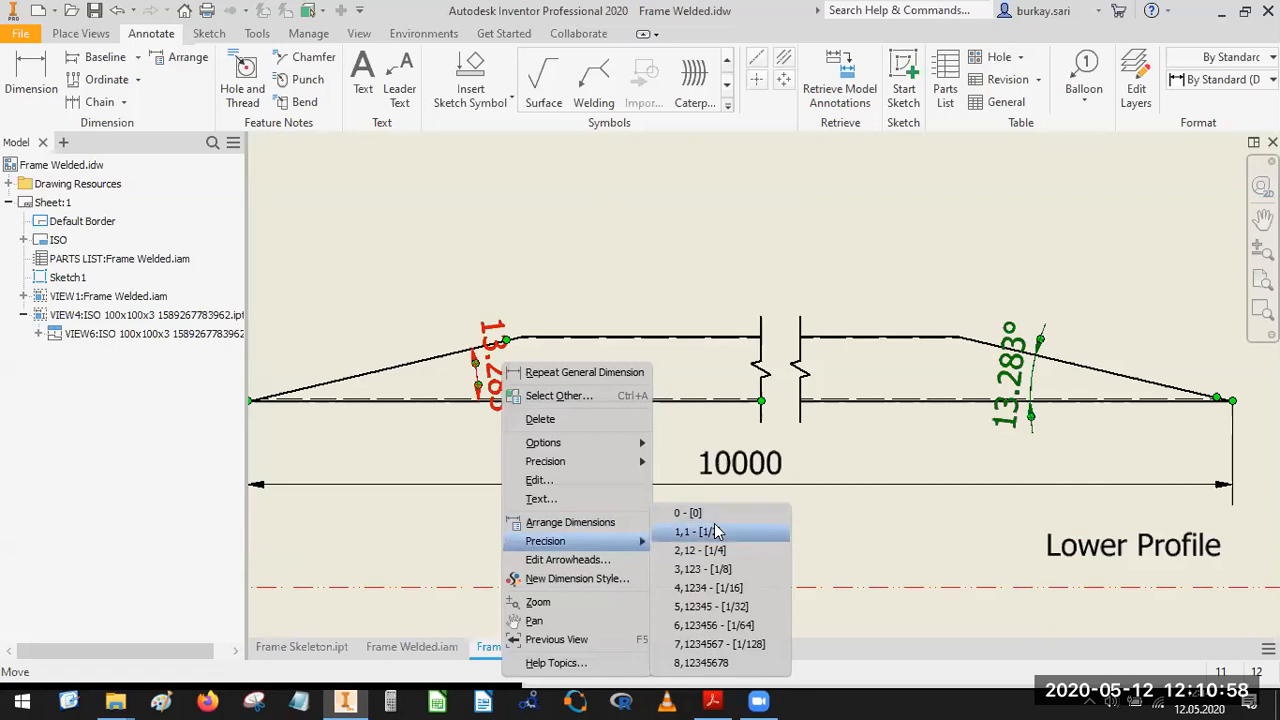
{"action": "left_click", "coordinate": [714, 531]}
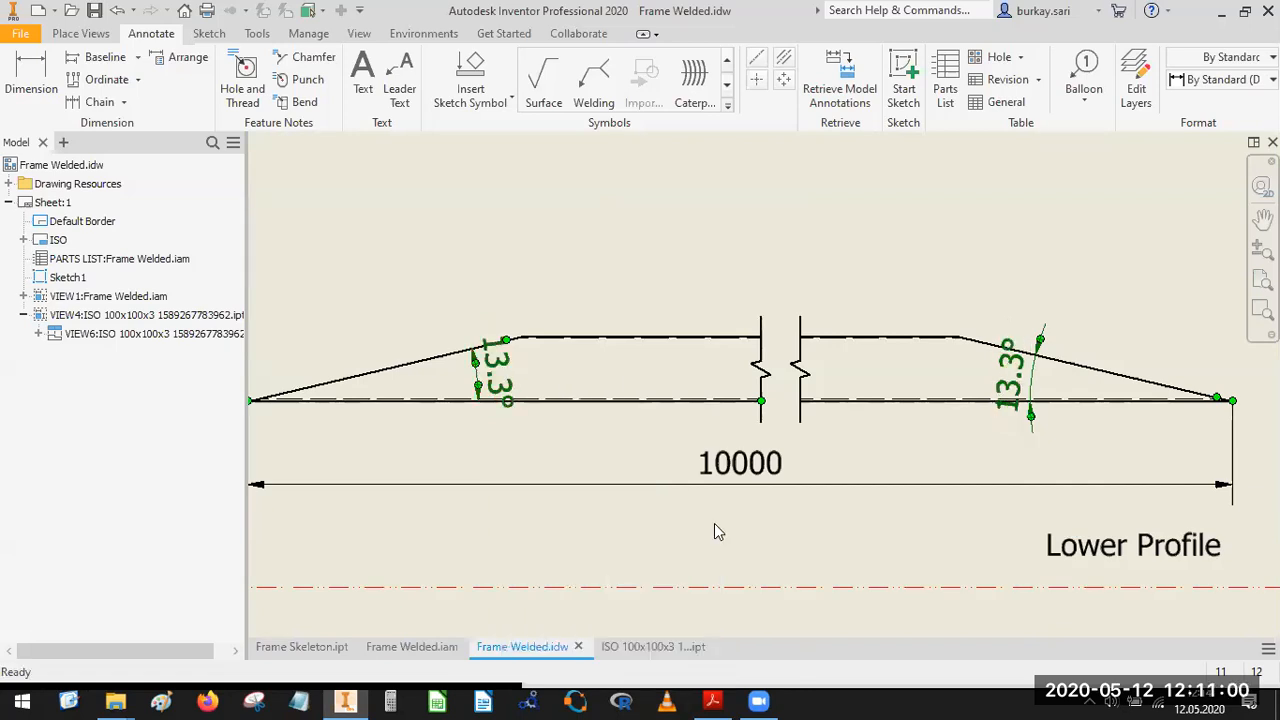
Move both end-angle dimensions inward toward the break, beyond the tops of the slanted edges.
{"action": "key", "text": "F2"}
{"action": "middle_click_drag", "start_coordinate": [634, 454], "coordinate": [738, 544]}
{"action": "left_click", "coordinate": [738, 544]}
{"action": "scroll", "coordinate": [612, 455], "scroll_direction": "up", "scroll_amount": 3}
{"action": "left_click_drag", "start_coordinate": [583, 474], "coordinate": [898, 405]}
{"action": "scroll", "coordinate": [451, 400], "scroll_direction": "up", "scroll_amount": 1}
{"action": "middle_click_drag", "start_coordinate": [451, 400], "coordinate": [319, 414]}
{"action": "scroll", "coordinate": [570, 400], "scroll_direction": "down", "scroll_amount": 4}
{"action": "scroll", "coordinate": [897, 445], "scroll_direction": "up", "scroll_amount": 5}
{"action": "left_click_drag", "start_coordinate": [685, 326], "coordinate": [566, 343]}
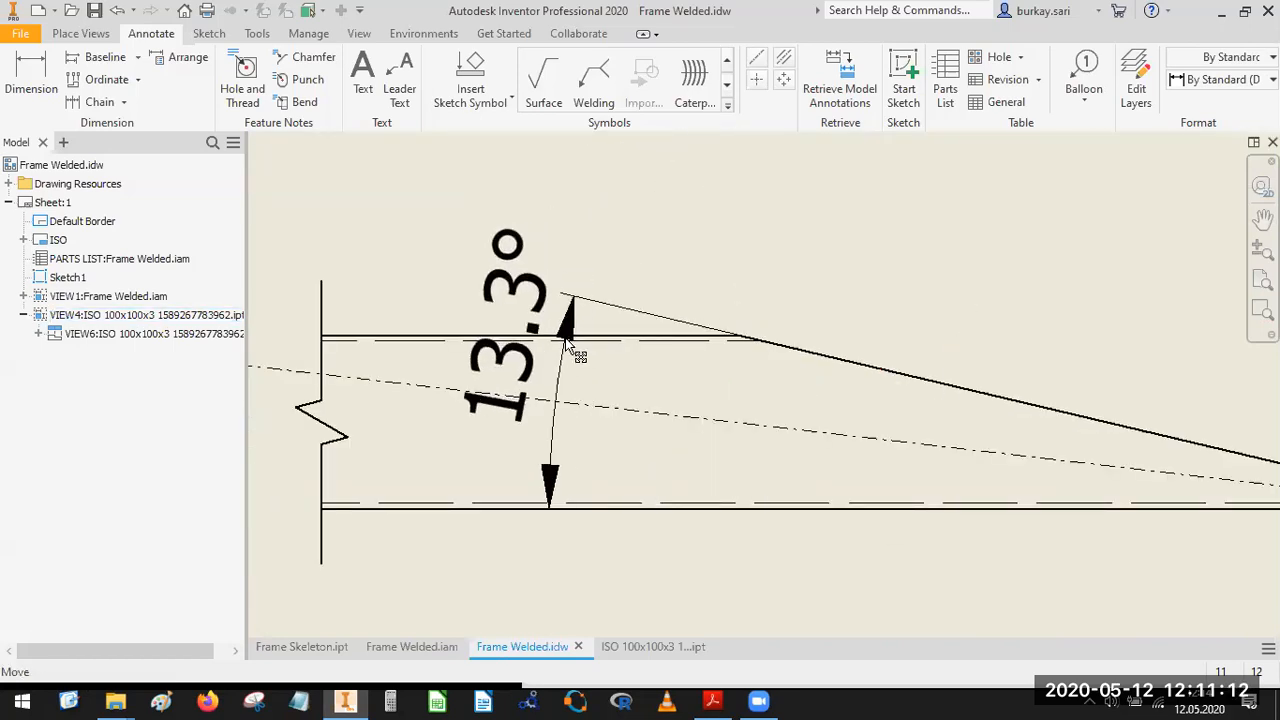
{"action": "scroll", "coordinate": [742, 384], "scroll_direction": "down", "scroll_amount": 5}
{"action": "middle_click_drag", "start_coordinate": [820, 440], "coordinate": [834, 364]}
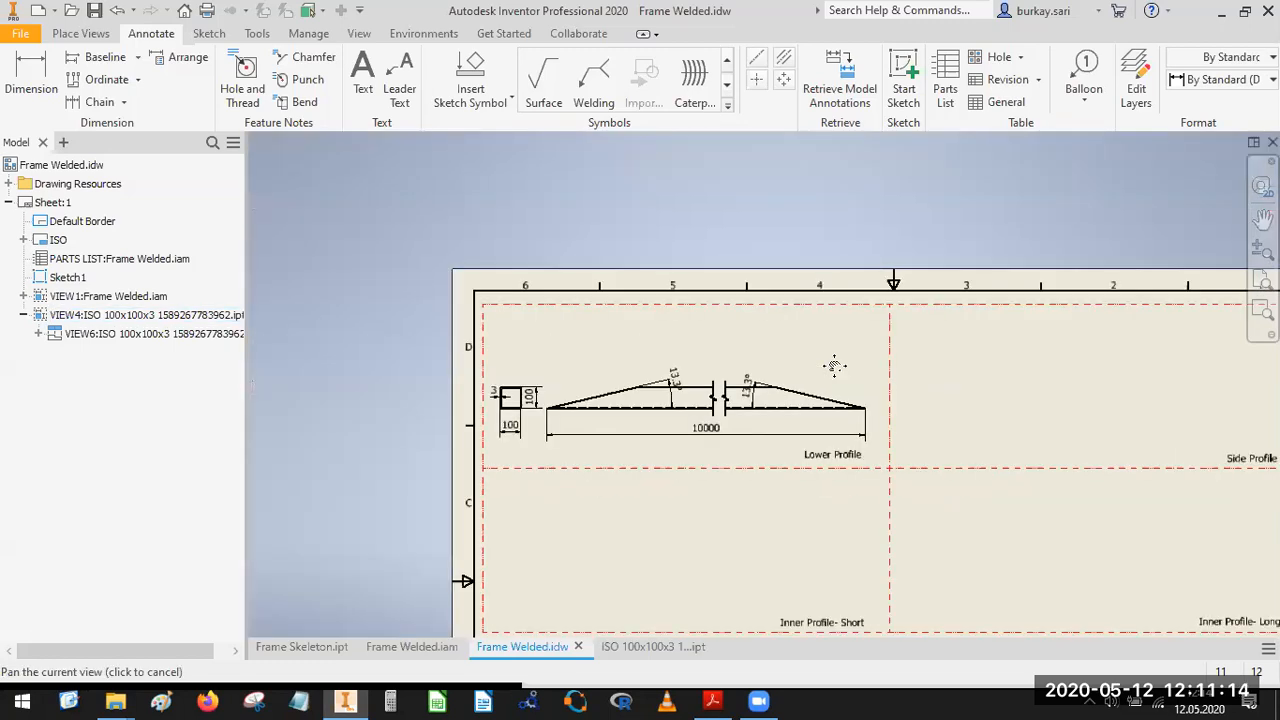
{"action": "mouse_move", "coordinate": [778, 501]}
{"action": "middle_mouse_down"}
{"action": "mouse_move", "coordinate": [724, 438]}
{"action": "mouse_move", "coordinate": [701, 374]}
{"action": "middle_mouse_up"}
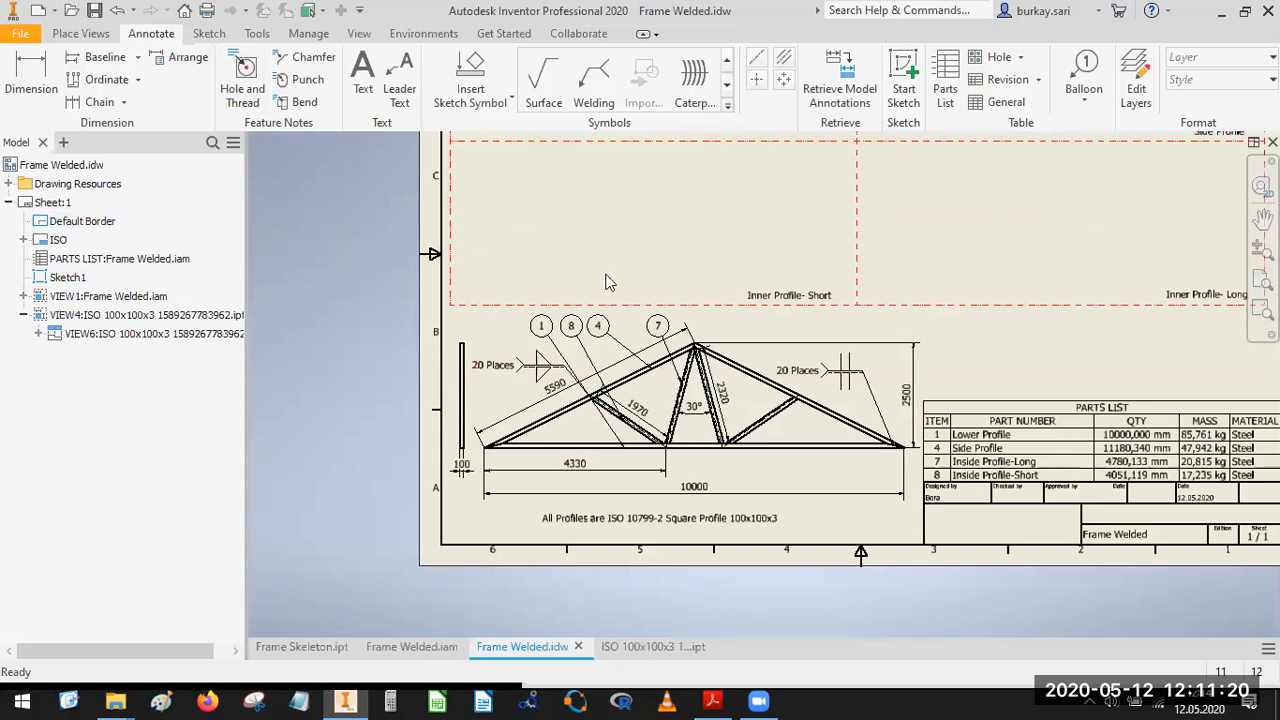
{"action": "middle_click_drag", "start_coordinate": [691, 374], "coordinate": [718, 615]}
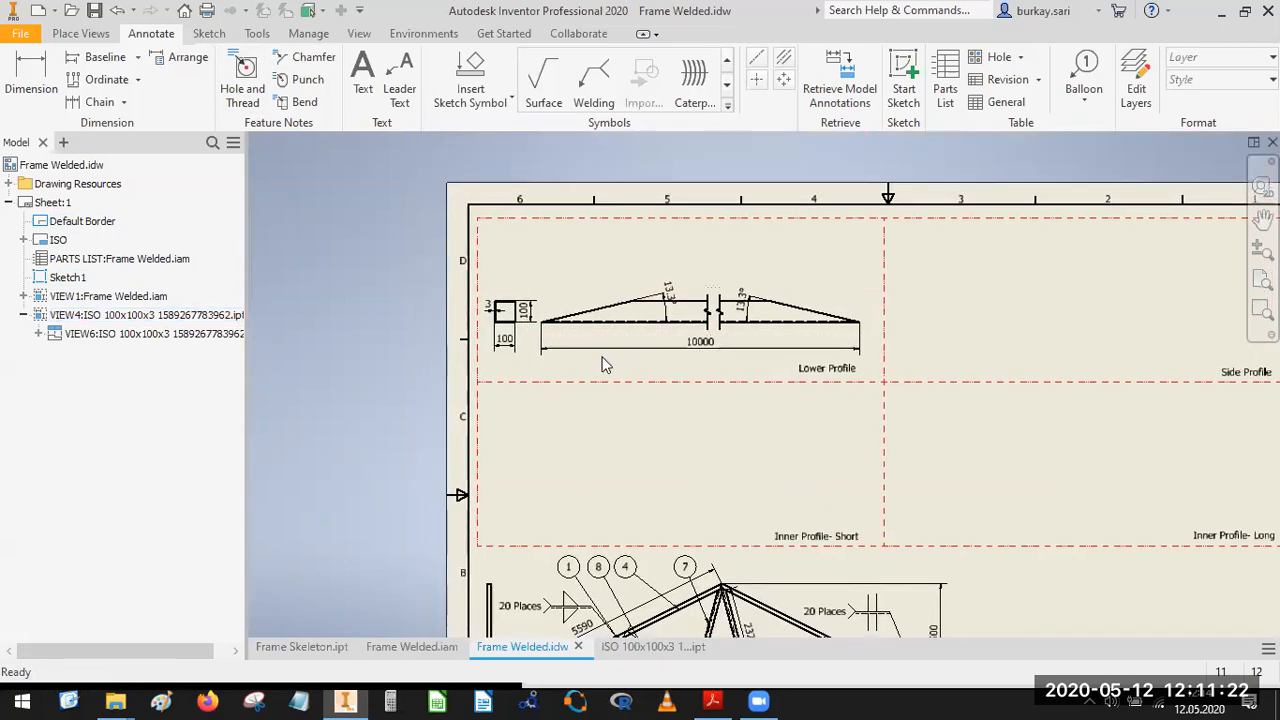
{"action": "left_click", "coordinate": [83, 34]}
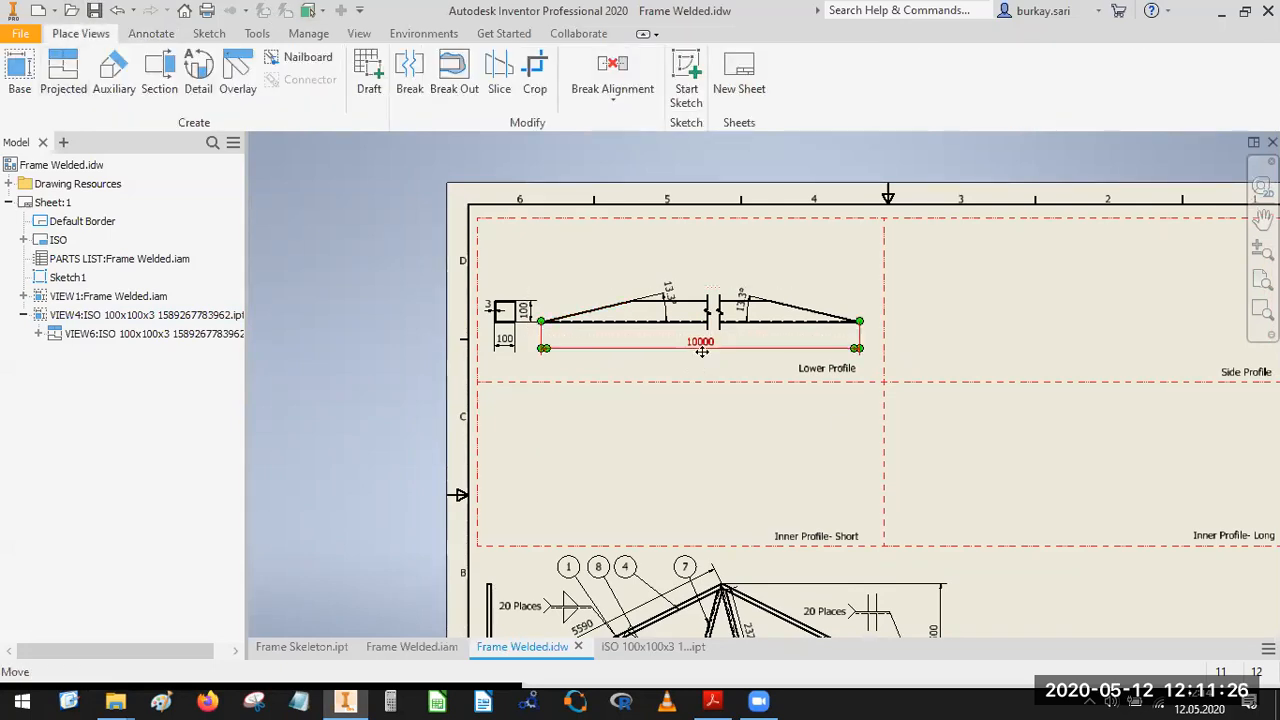
{"action": "middle_click_drag", "start_coordinate": [822, 479], "coordinate": [760, 296]}
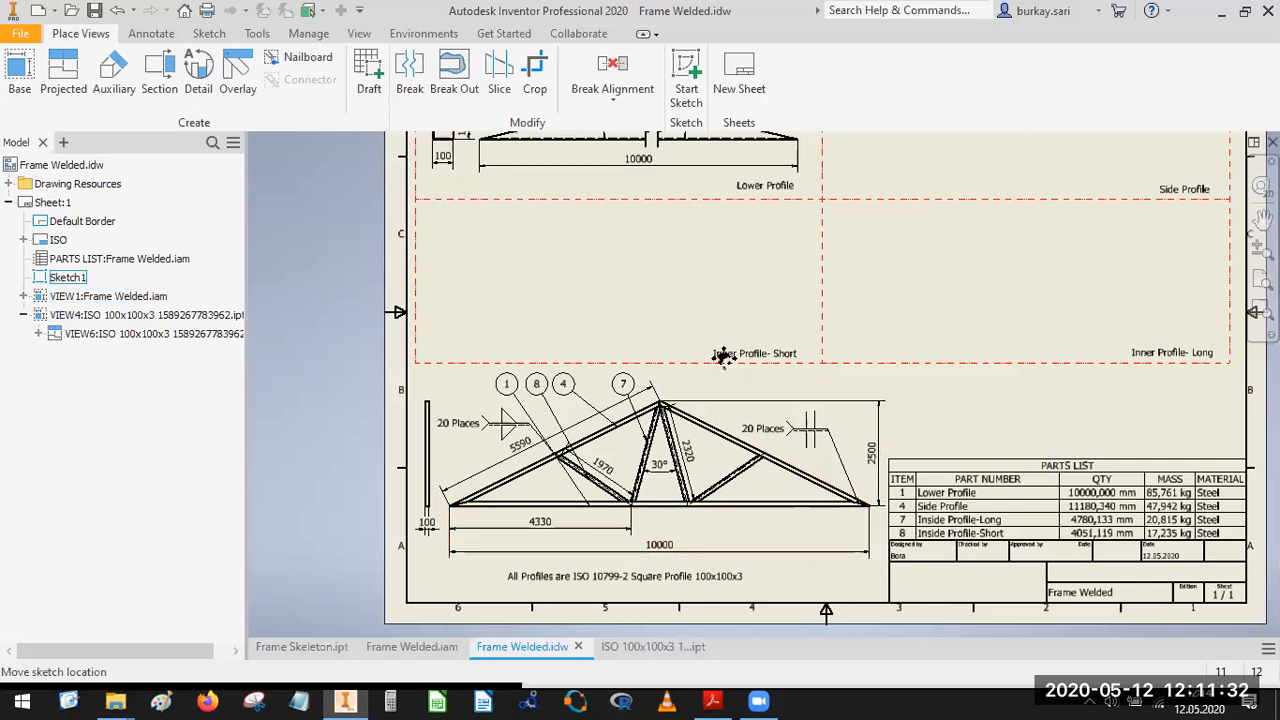
{"action": "middle_click_drag", "start_coordinate": [723, 355], "coordinate": [787, 471]}
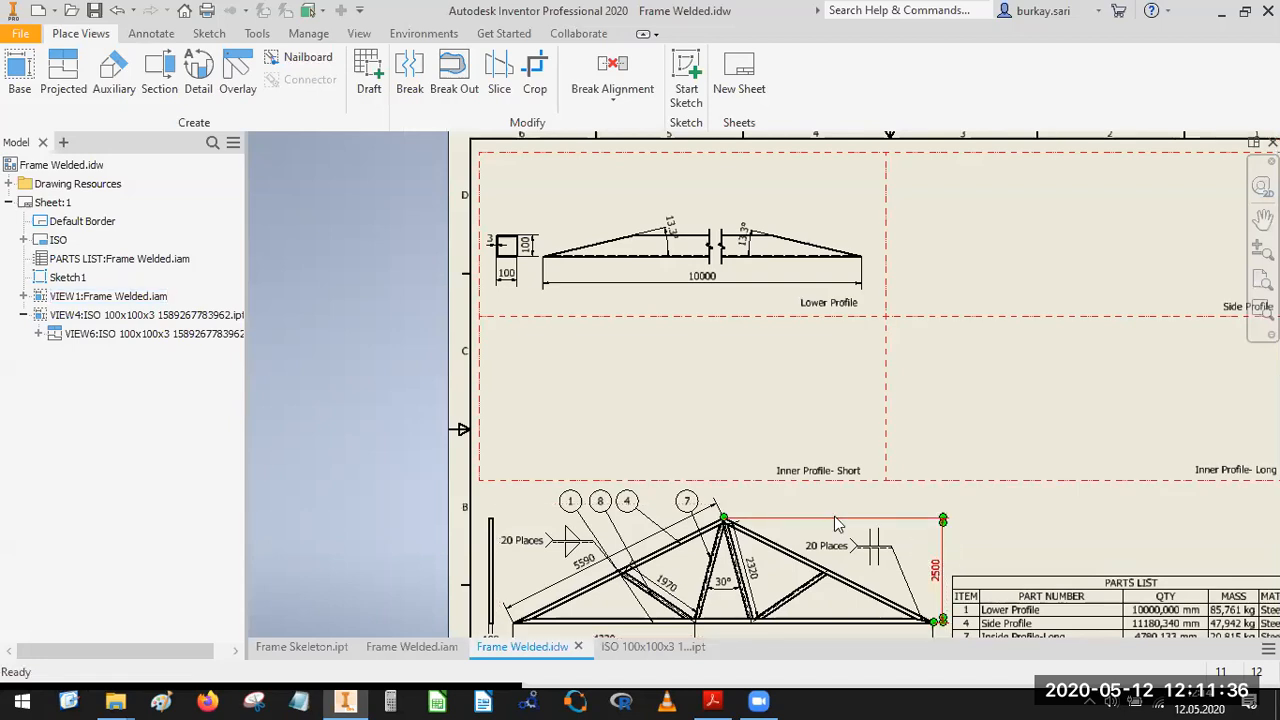
{"action": "left_click", "coordinate": [8, 66]}
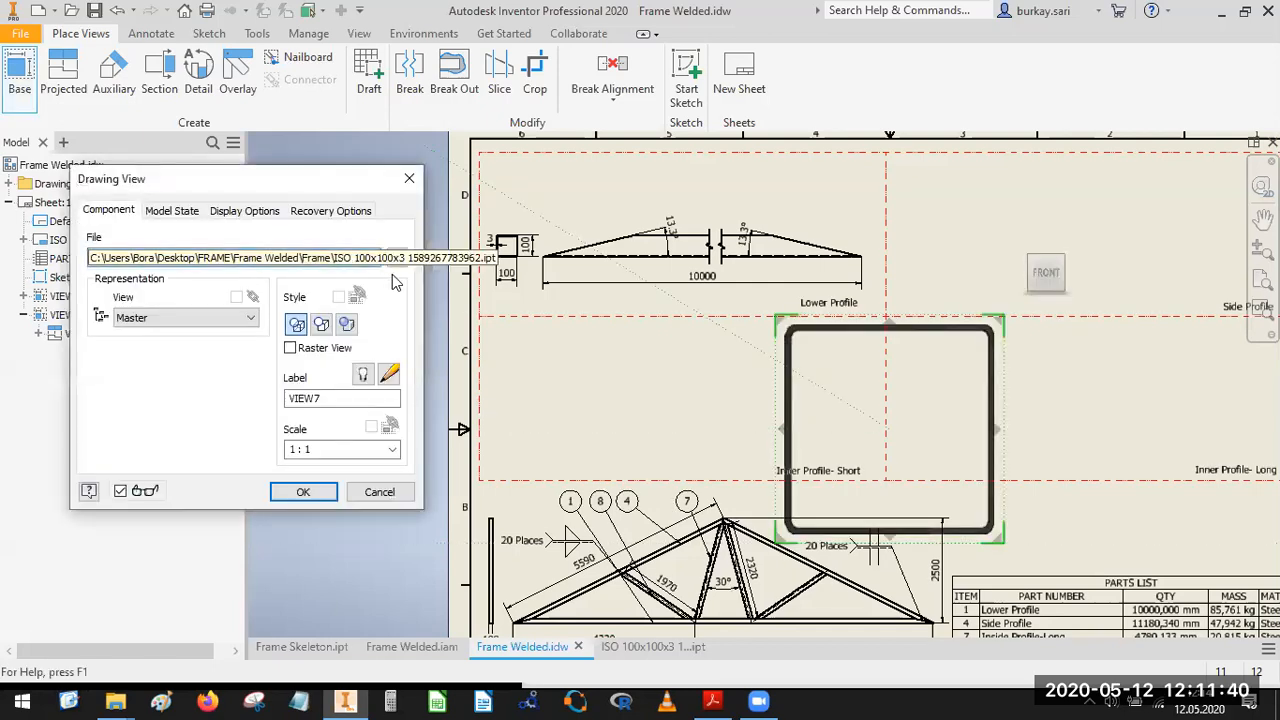
{"action": "left_click", "coordinate": [409, 178]}
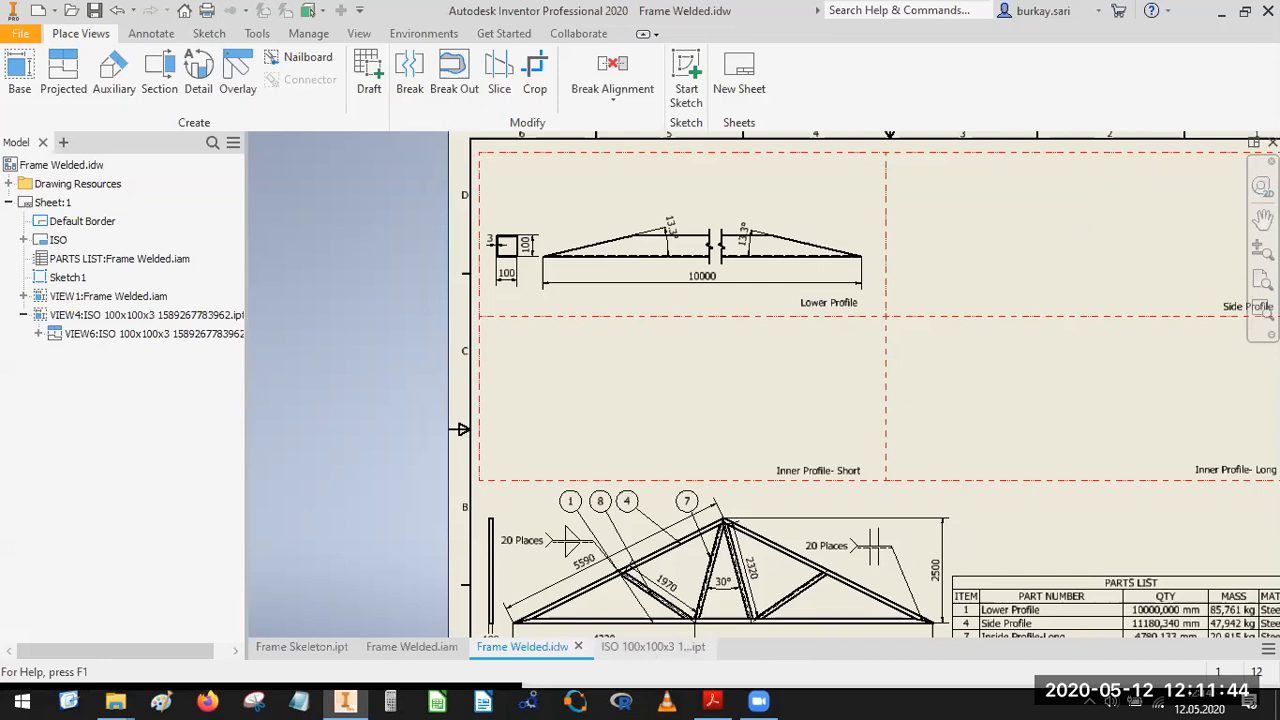
Close the open ISO 100x100x3 part and open Side Profile:1 from the Frame Welded.iam structure in the drawing browser.
{"action": "left_click", "coordinate": [653, 647]}
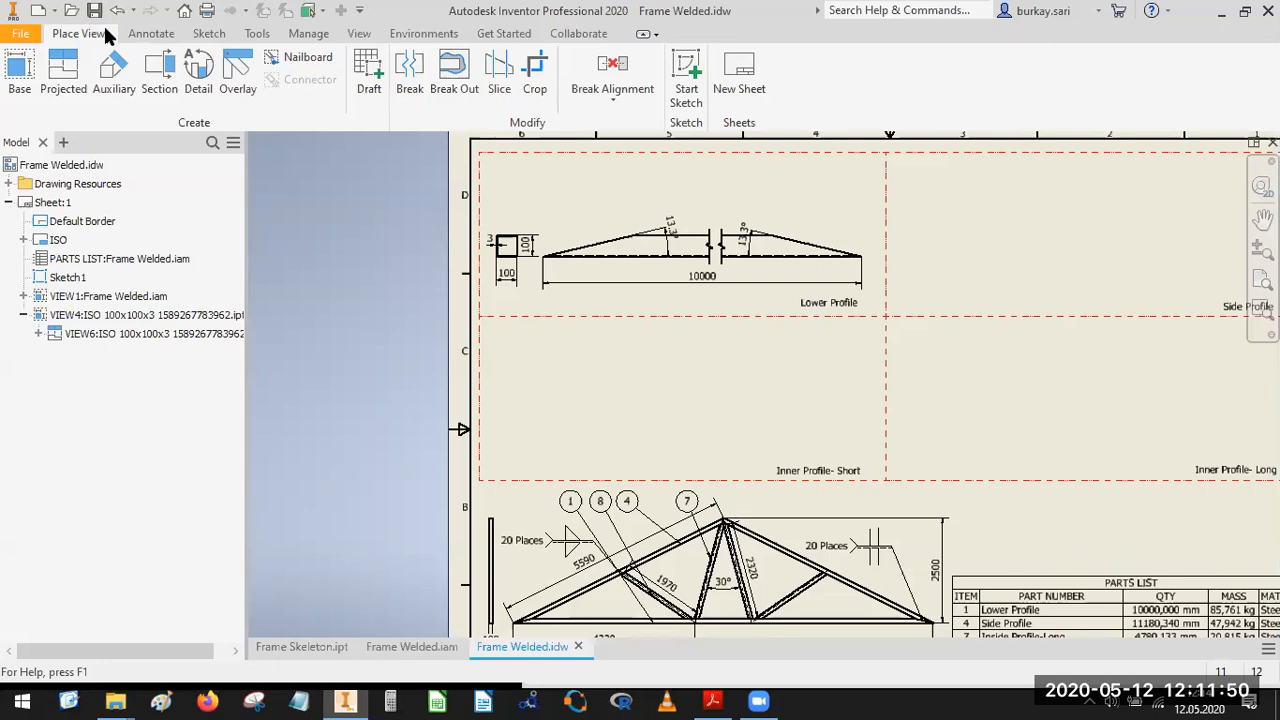
{"action": "left_click", "coordinate": [23, 296]}
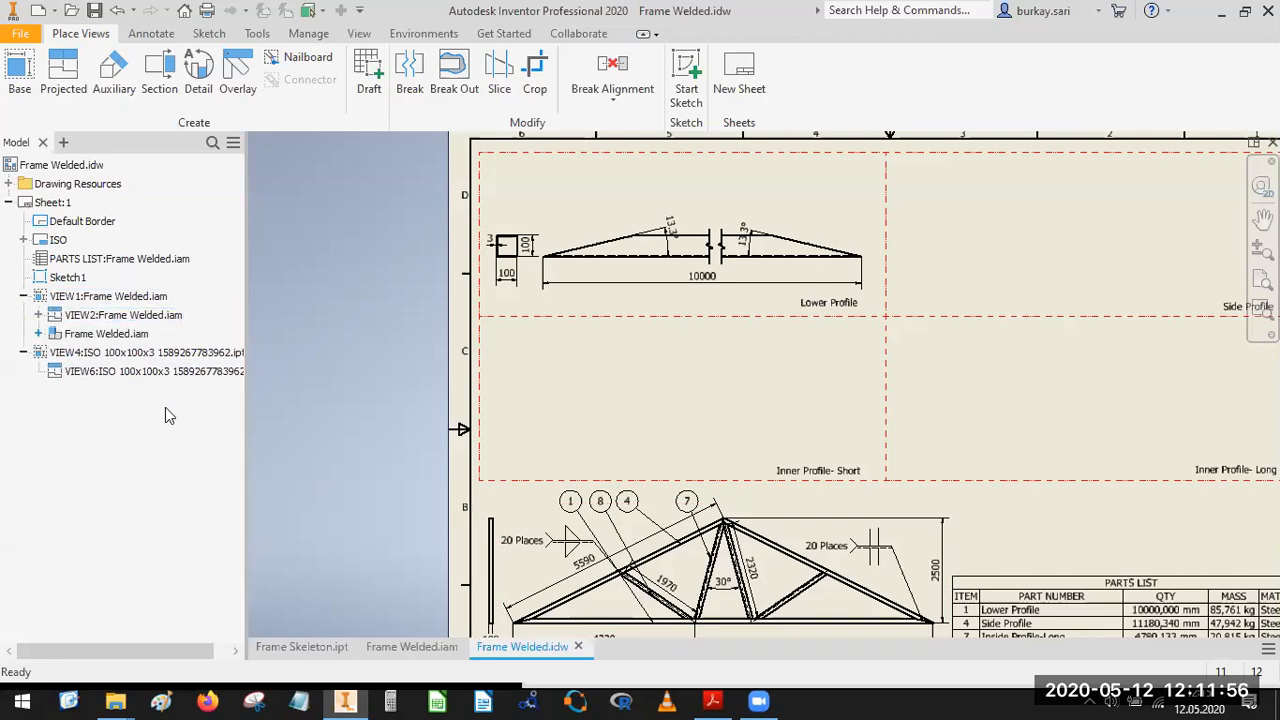
{"action": "left_click", "coordinate": [38, 333]}
{"action": "left_click", "coordinate": [53, 390]}
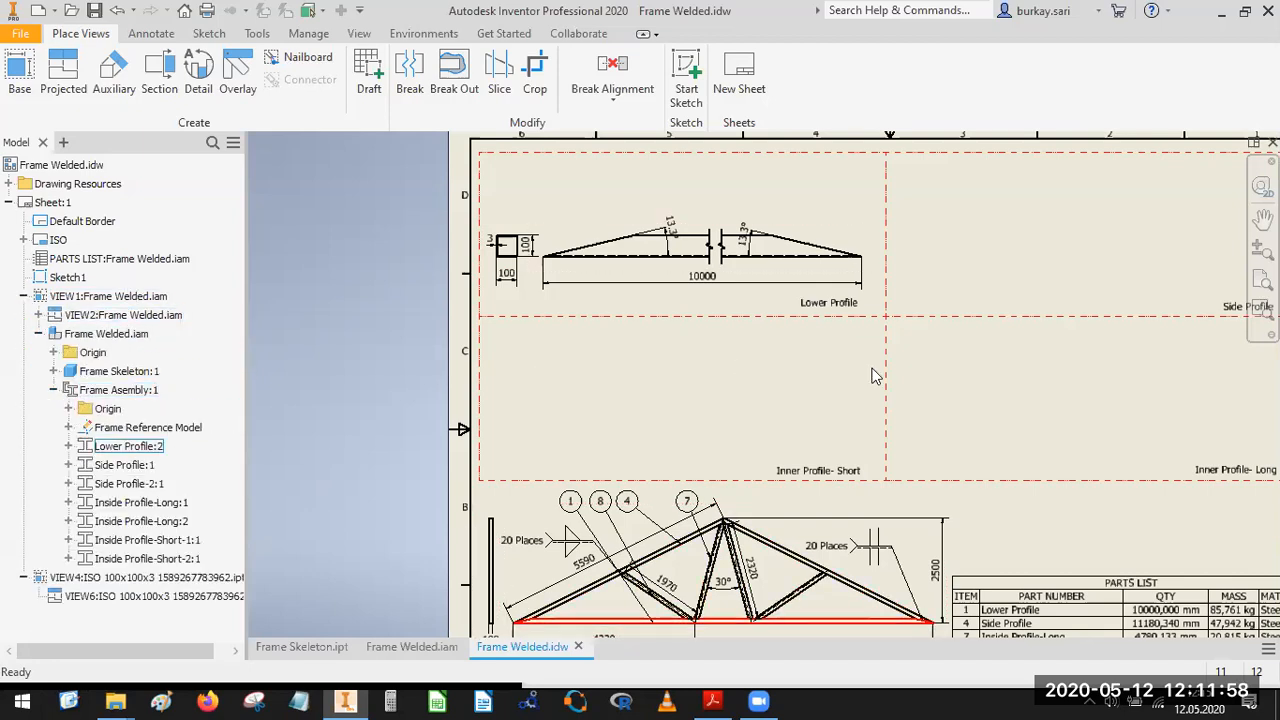
{"action": "left_click", "coordinate": [128, 483]}
{"action": "right_click", "coordinate": [125, 466]}
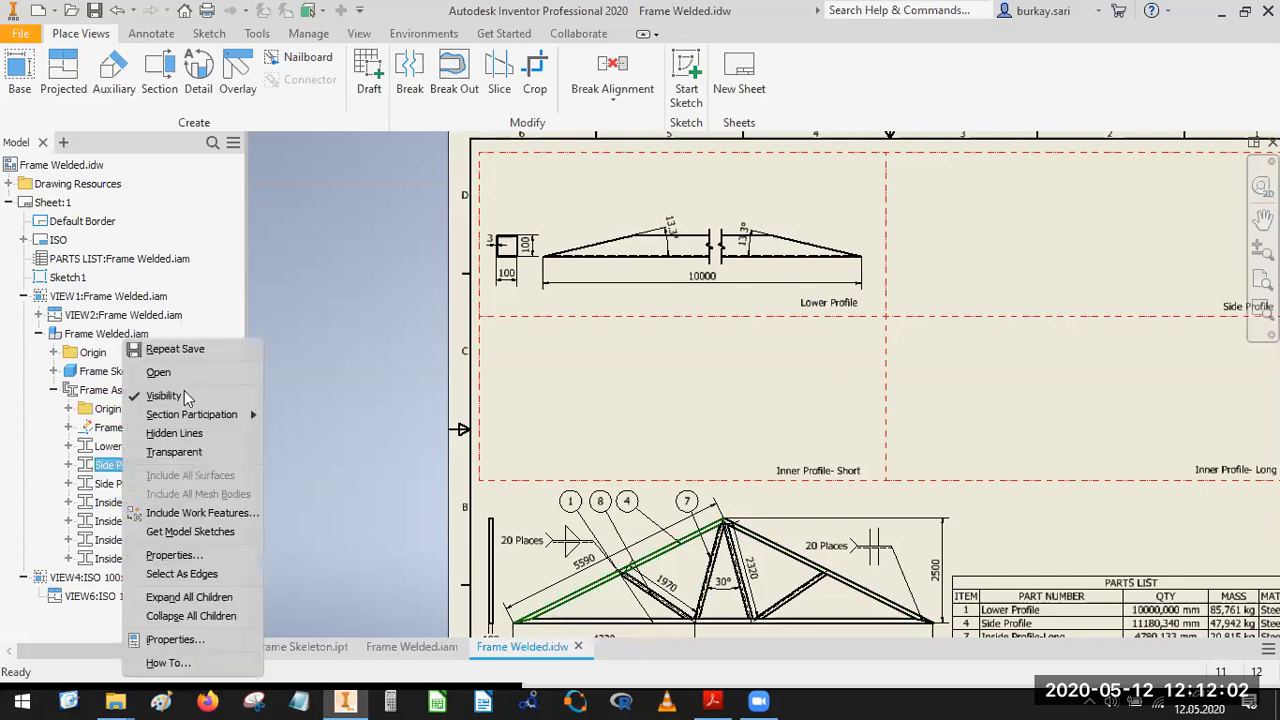
{"action": "left_click", "coordinate": [153, 373]}
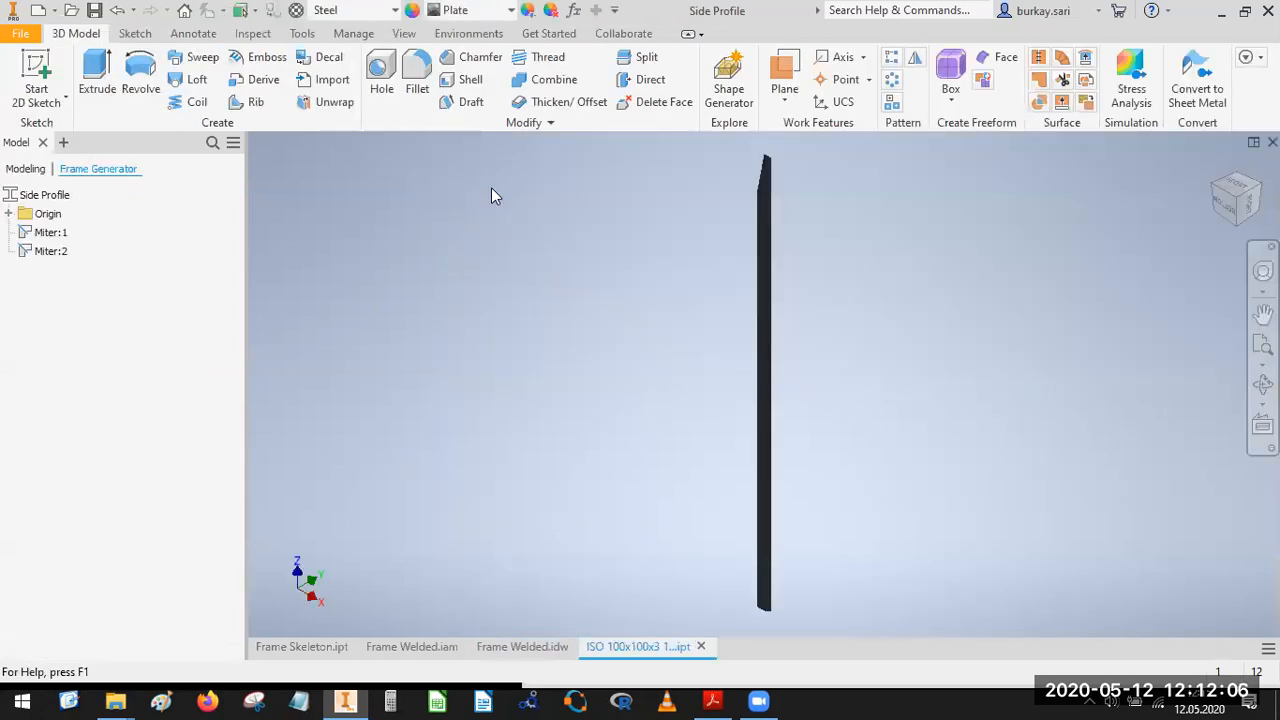
Return to the Frame Welded.idw drawing and start a base view of the open ISO 100x100x3 Side Profile part.
{"action": "left_click", "coordinate": [320, 647]}
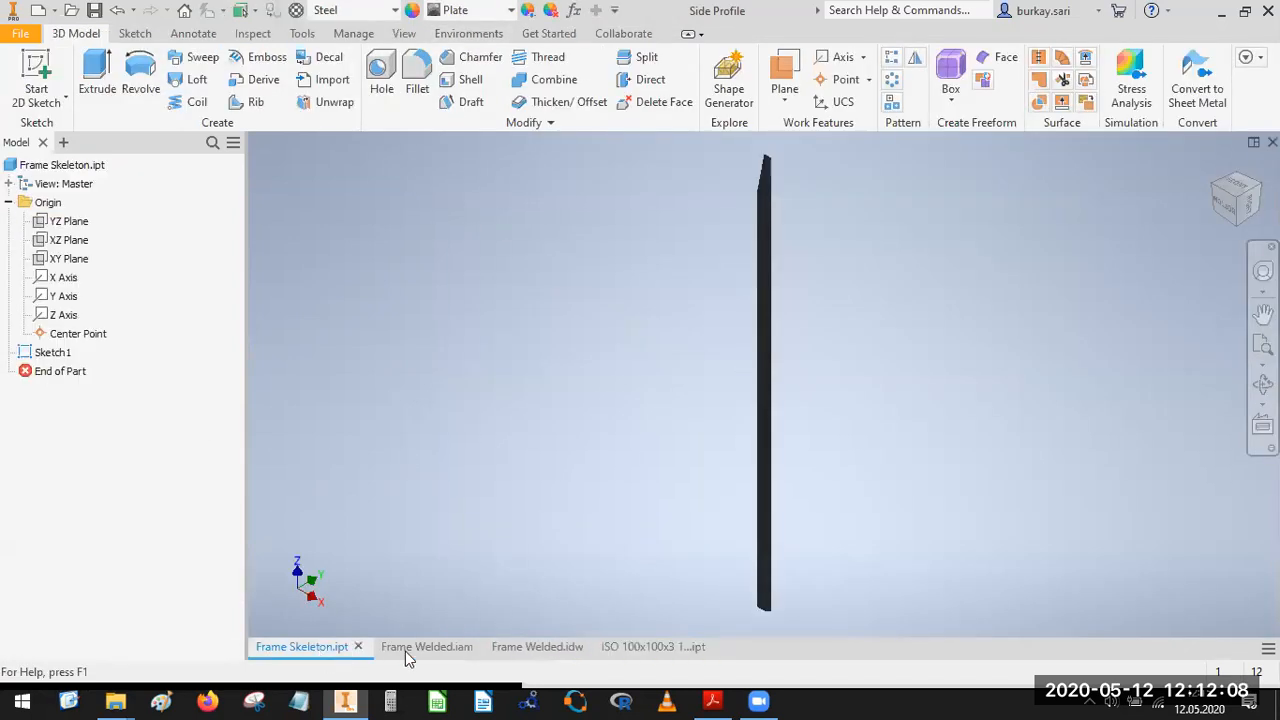
{"action": "left_click", "coordinate": [535, 647]}
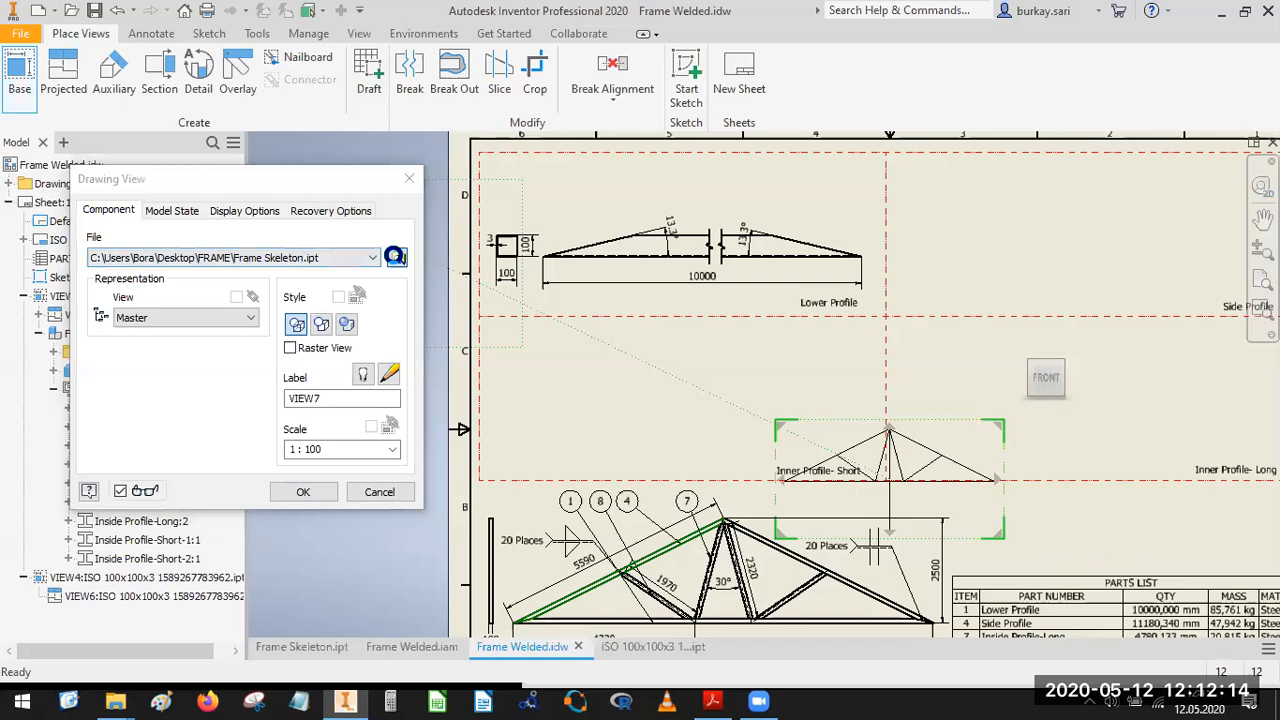
{"action": "left_click", "coordinate": [397, 258]}
{"action": "key", "text": "Escape"}
{"action": "left_click", "coordinate": [369, 257]}
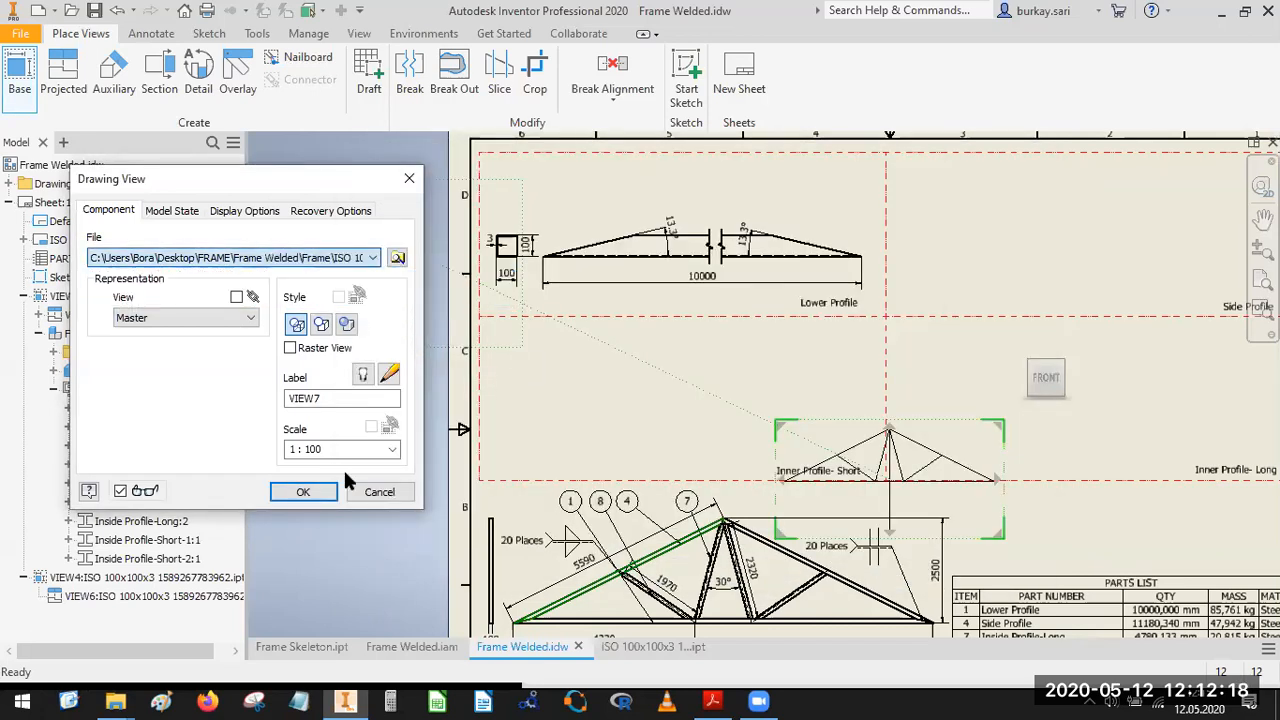
Orient the base view to the Right face rotated 180 degrees and create it at scale 1:10.
{"action": "left_click", "coordinate": [1071, 273]}
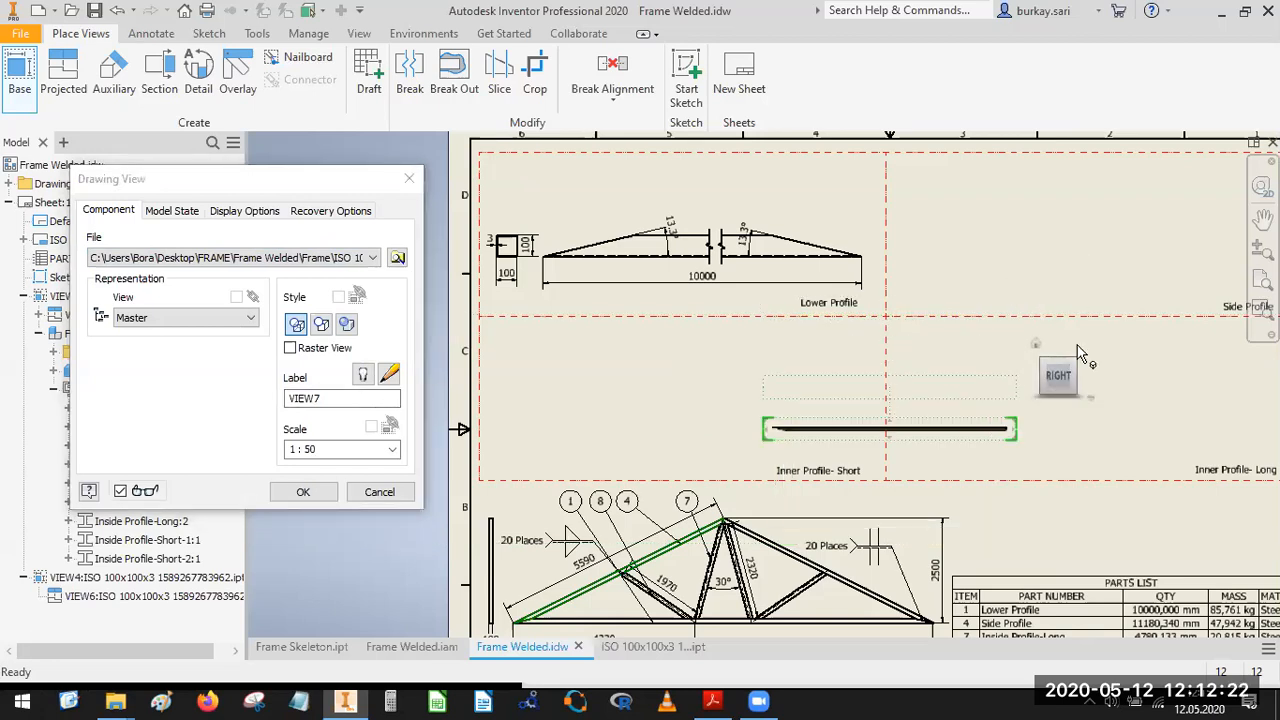
{"action": "left_click", "coordinate": [1079, 344]}
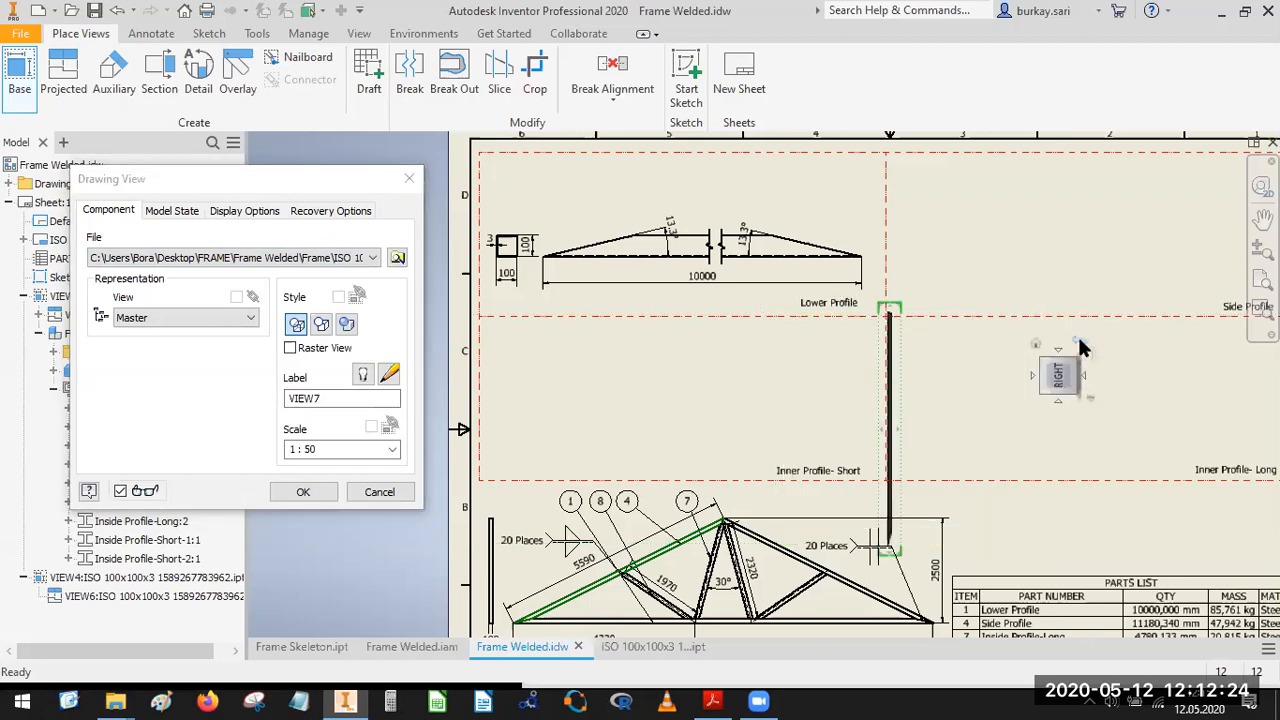
{"action": "left_click", "coordinate": [1079, 344]}
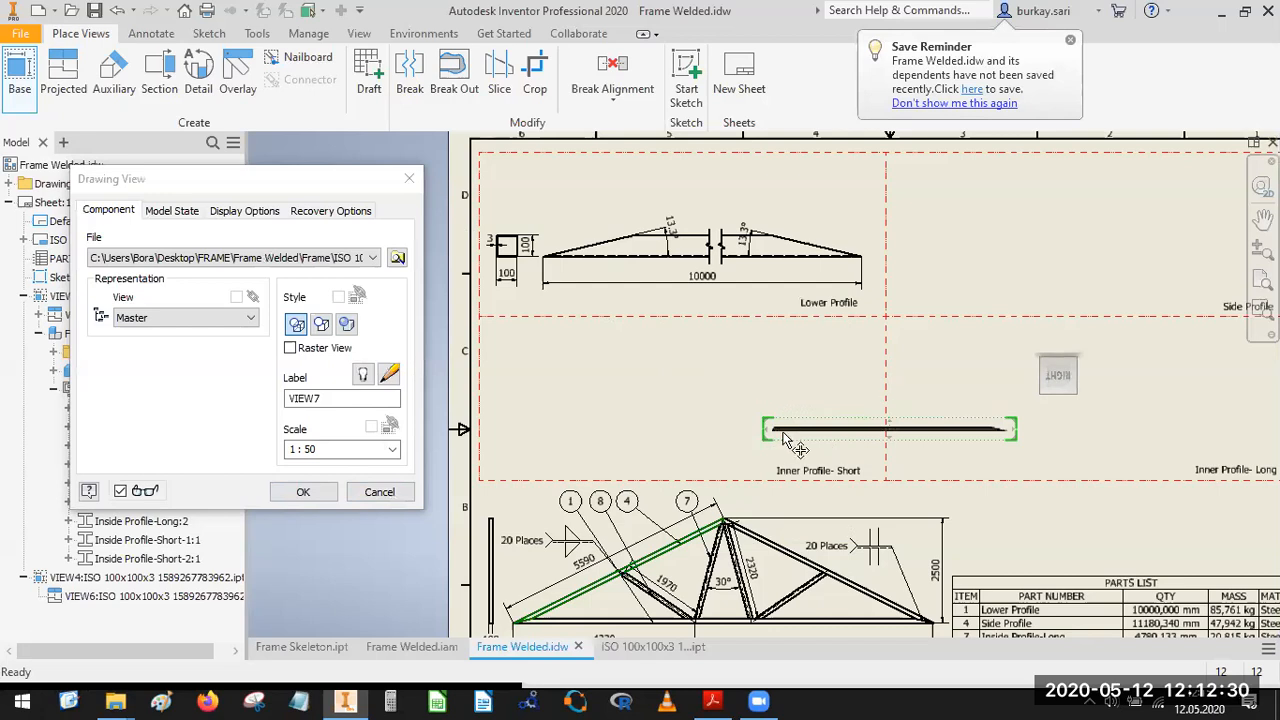
{"action": "left_click", "coordinate": [334, 449]}
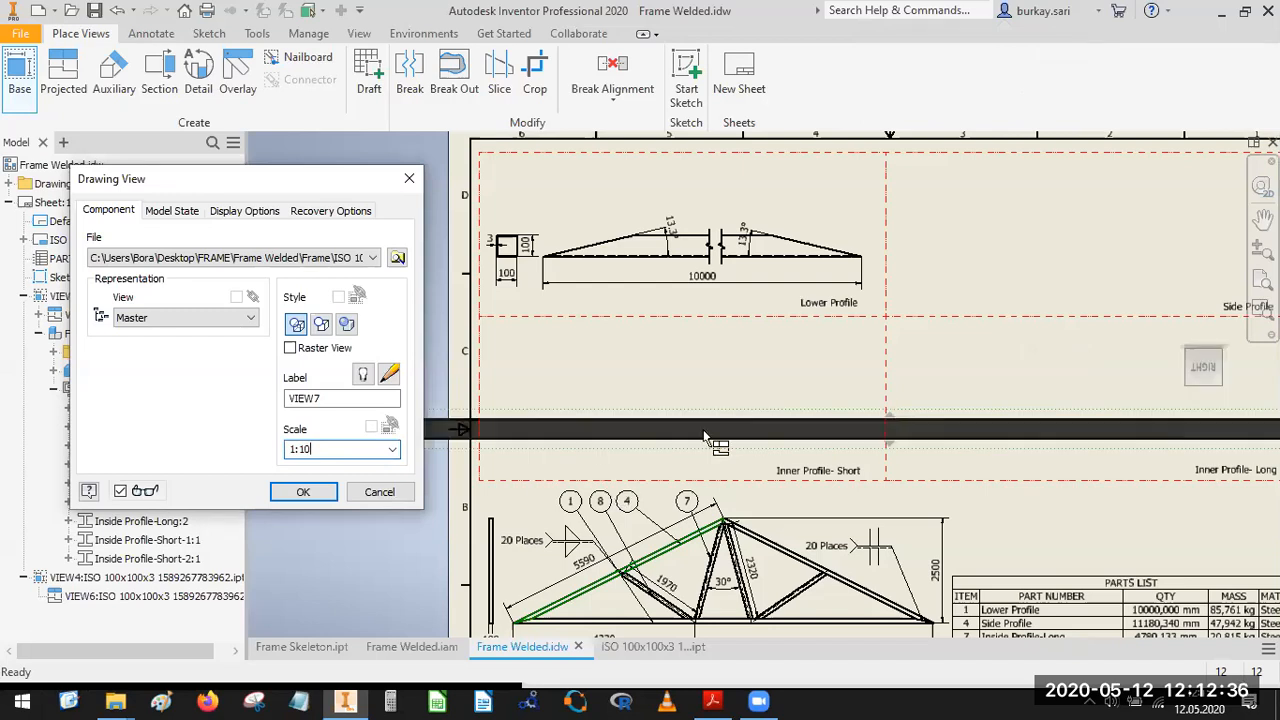
{"action": "scroll", "coordinate": [635, 372], "scroll_direction": "up", "scroll_amount": 4}
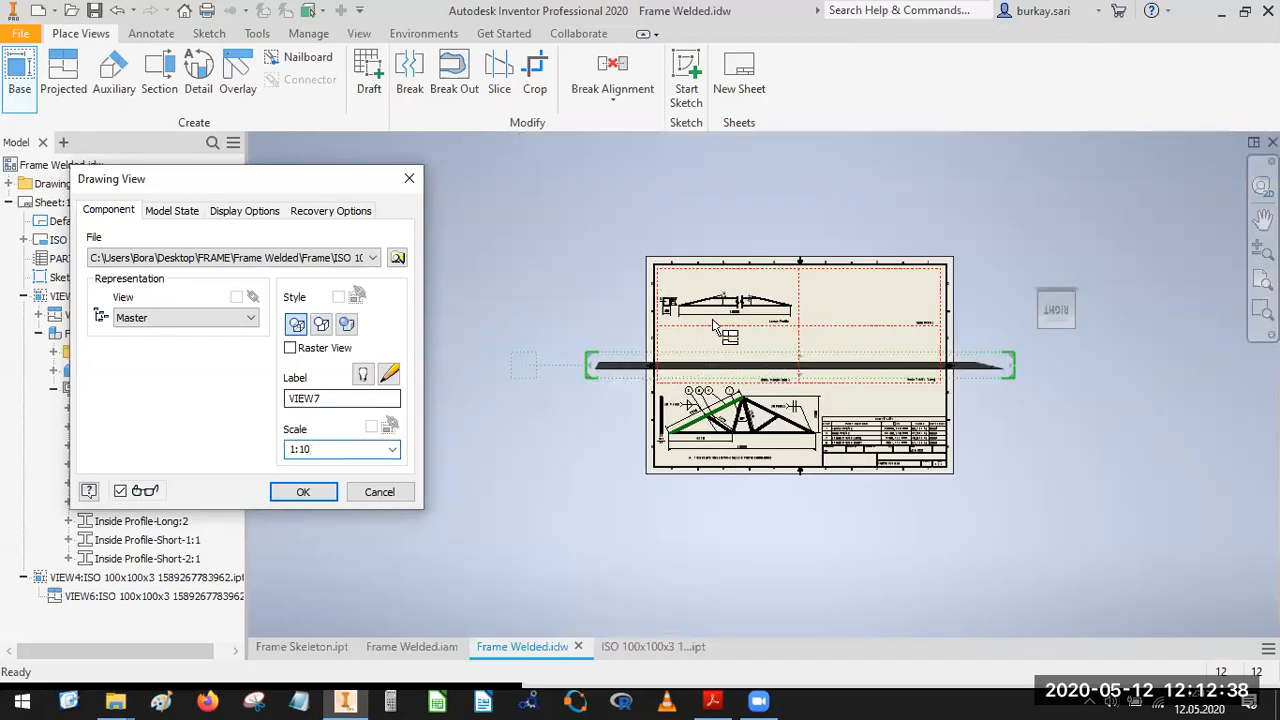
{"action": "left_click", "coordinate": [303, 492]}
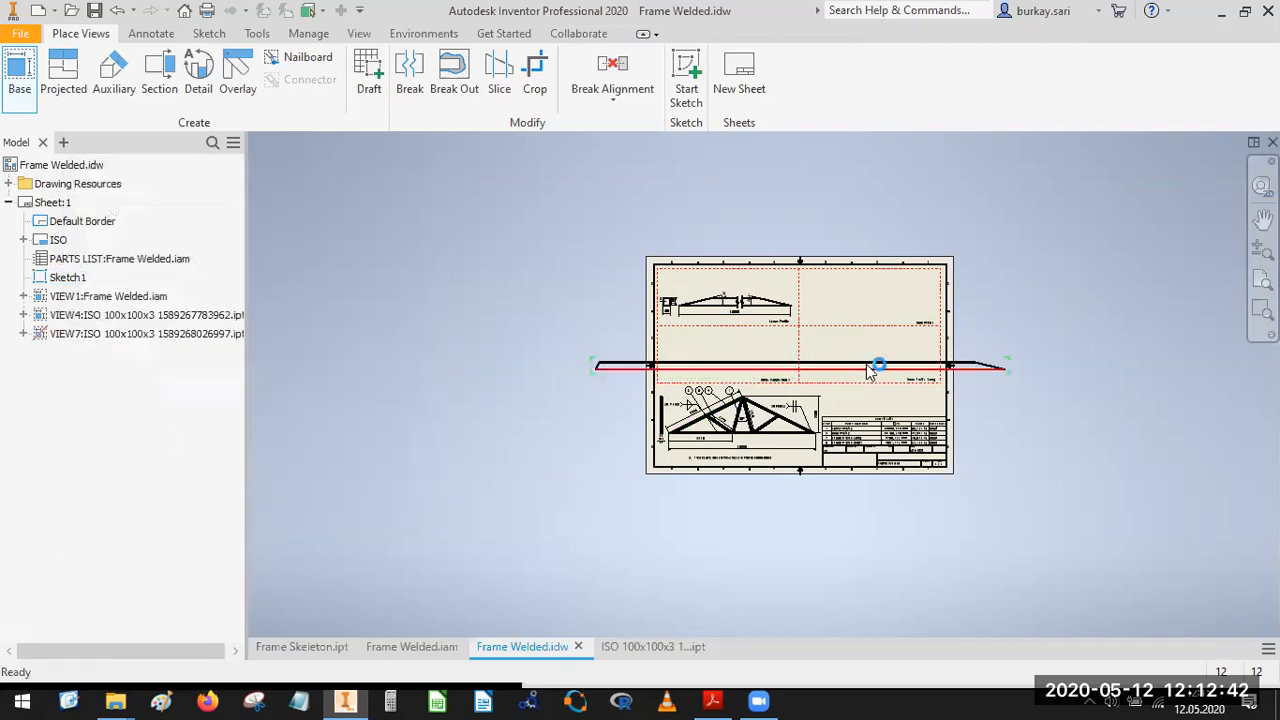
Move the new profile view up to the upper row of cells, with its long slanted end inside the Side Profile cell.
{"action": "scroll", "coordinate": [1005, 360], "scroll_direction": "up", "scroll_amount": 5}
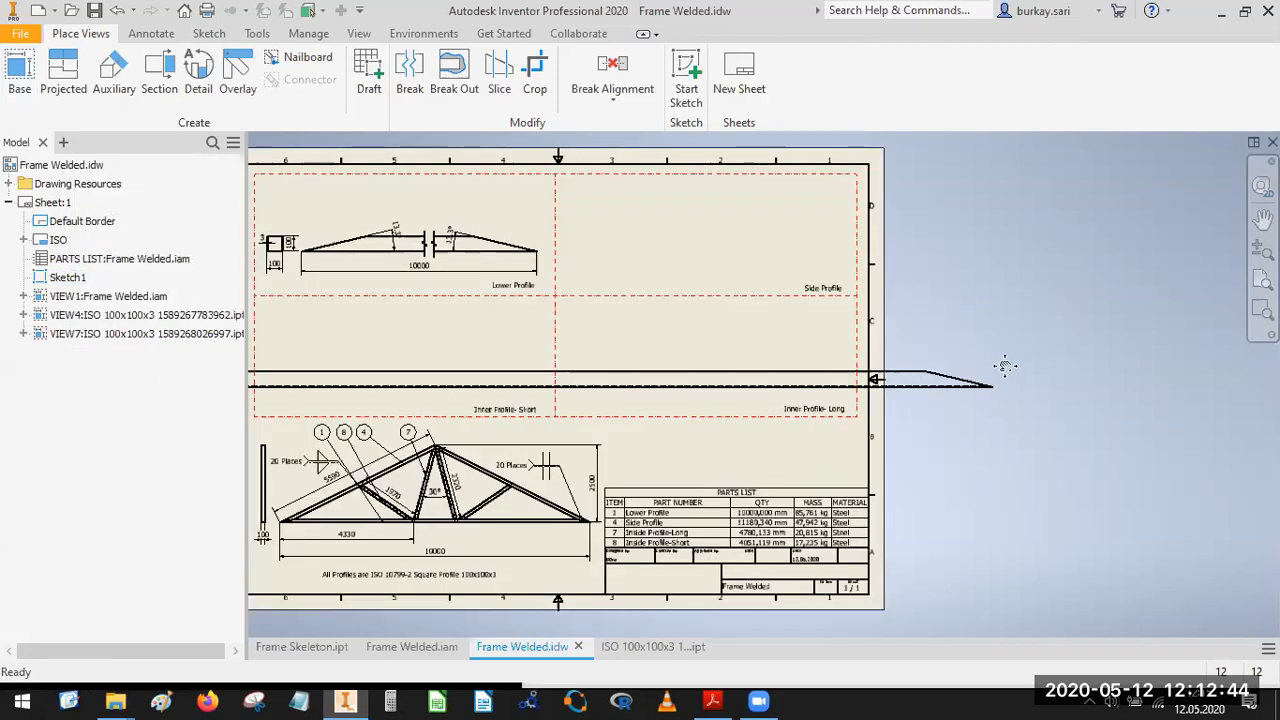
{"action": "left_click_drag", "start_coordinate": [953, 370], "coordinate": [865, 283]}
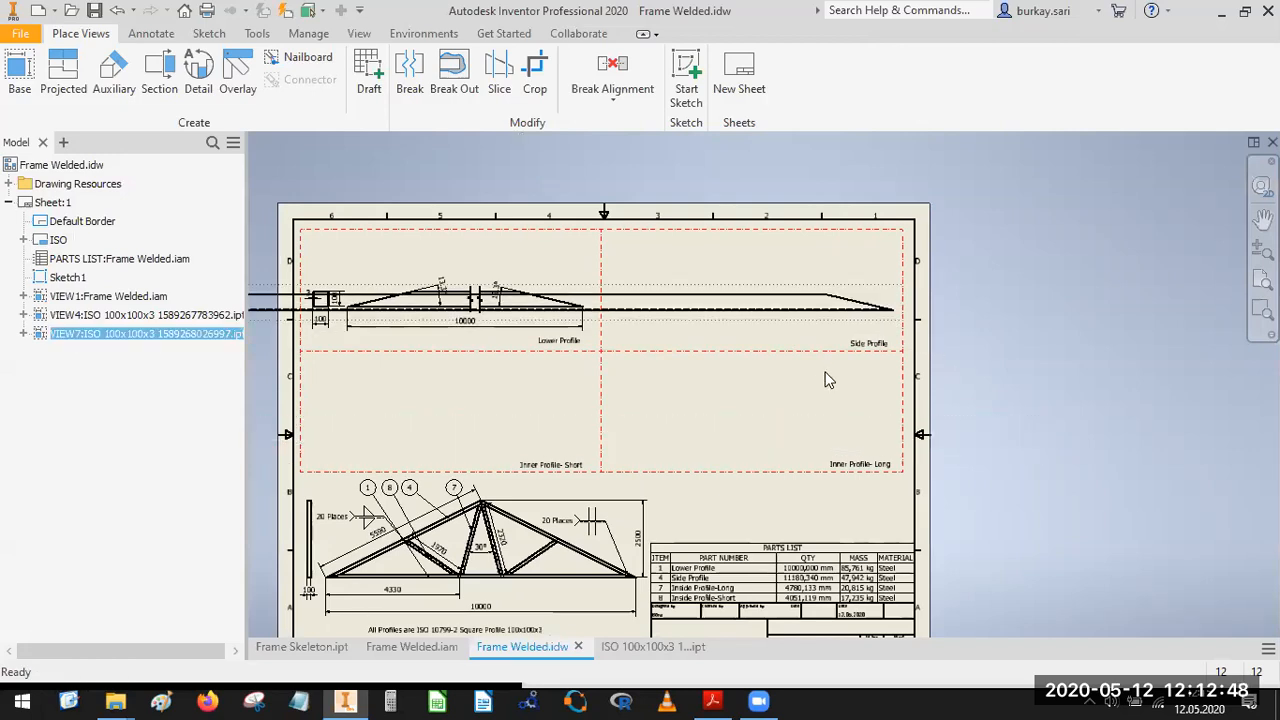
{"action": "middle_click_drag", "start_coordinate": [982, 306], "coordinate": [1255, 301]}
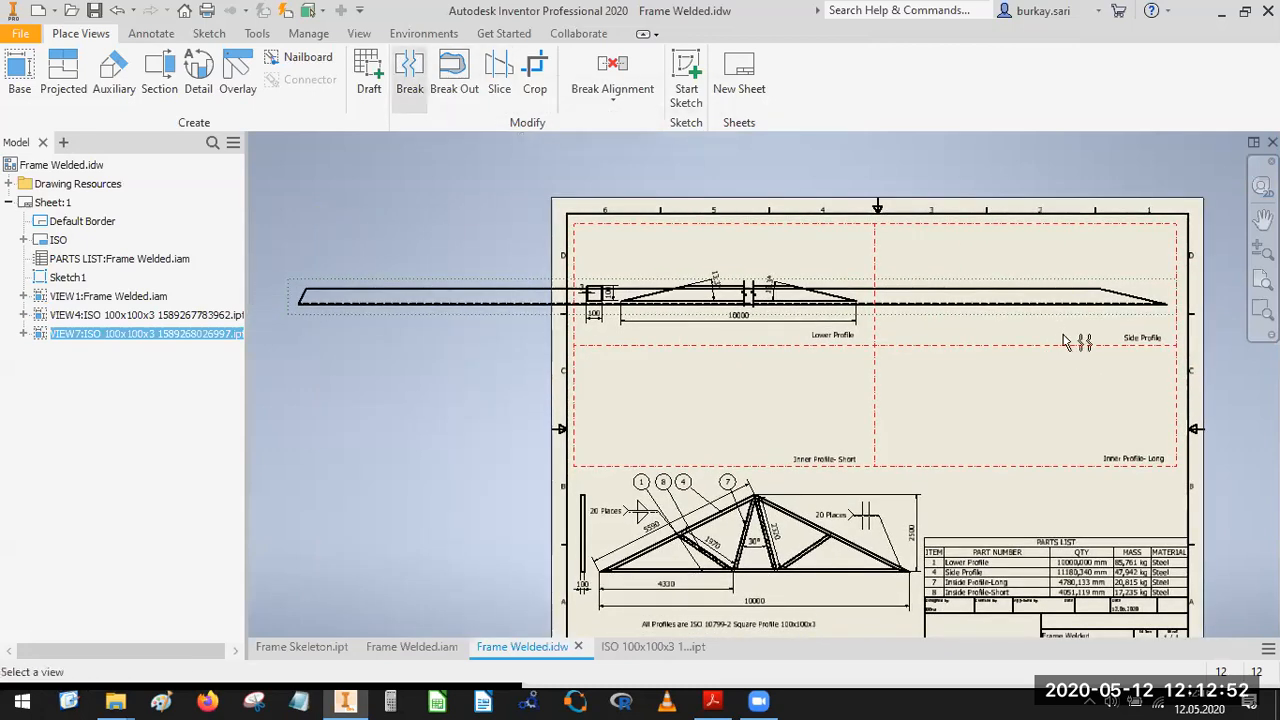
Break the side profile view between its two slanted ends with a 6 mm gap and one break symbol.
{"action": "left_click", "coordinate": [408, 66]}
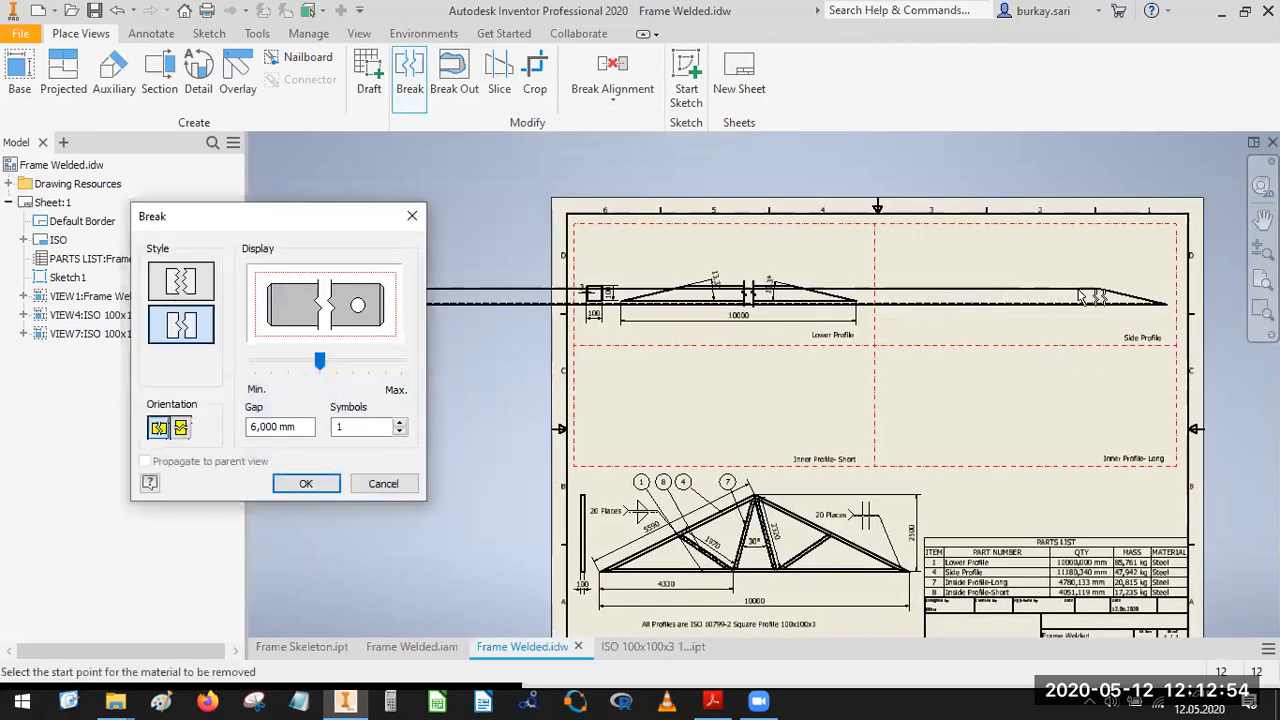
{"action": "scroll", "coordinate": [1095, 295], "scroll_direction": "up", "scroll_amount": 5}
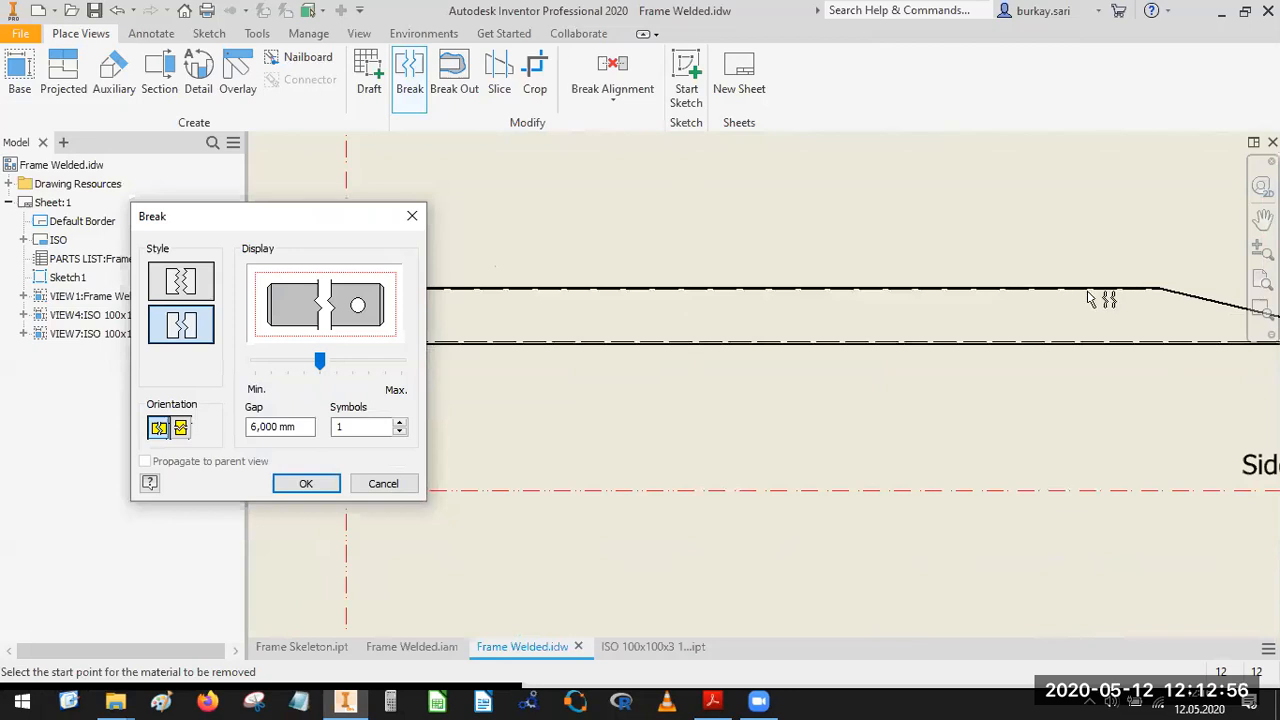
{"action": "left_click", "coordinate": [1100, 342]}
{"action": "scroll", "coordinate": [880, 354], "scroll_direction": "down", "scroll_amount": 6}
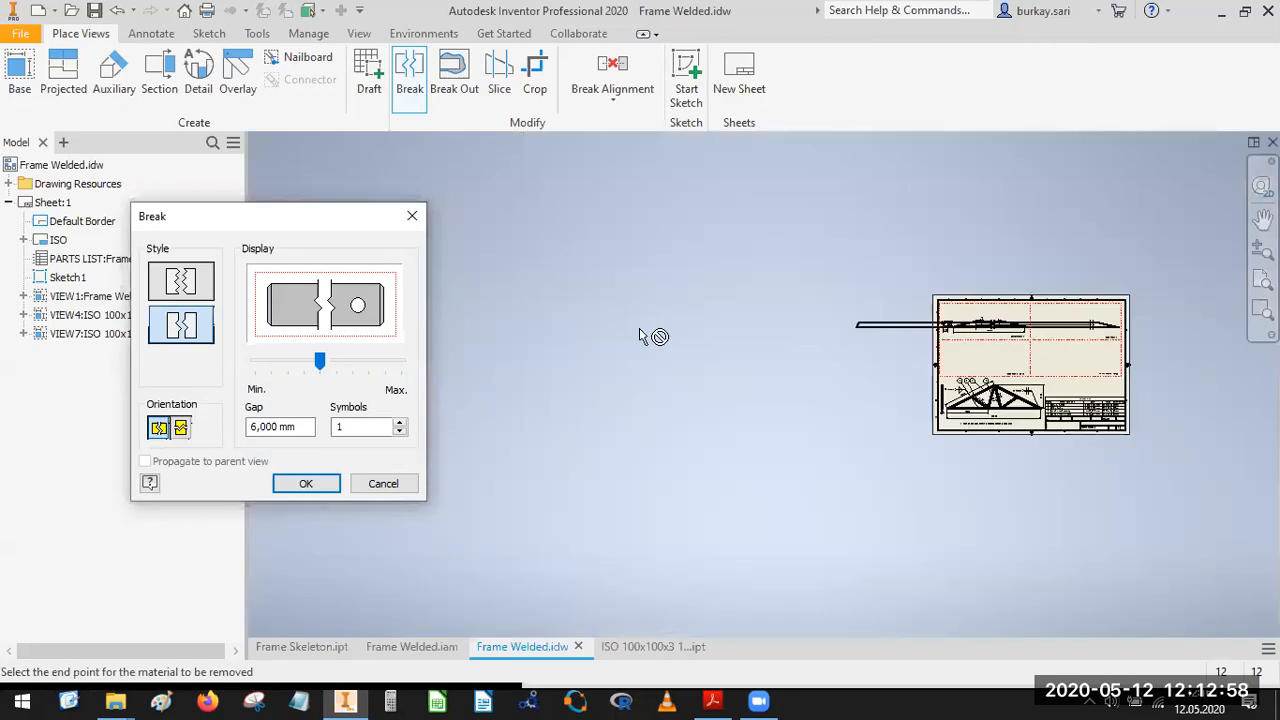
{"action": "scroll", "coordinate": [880, 338], "scroll_direction": "up", "scroll_amount": 6}
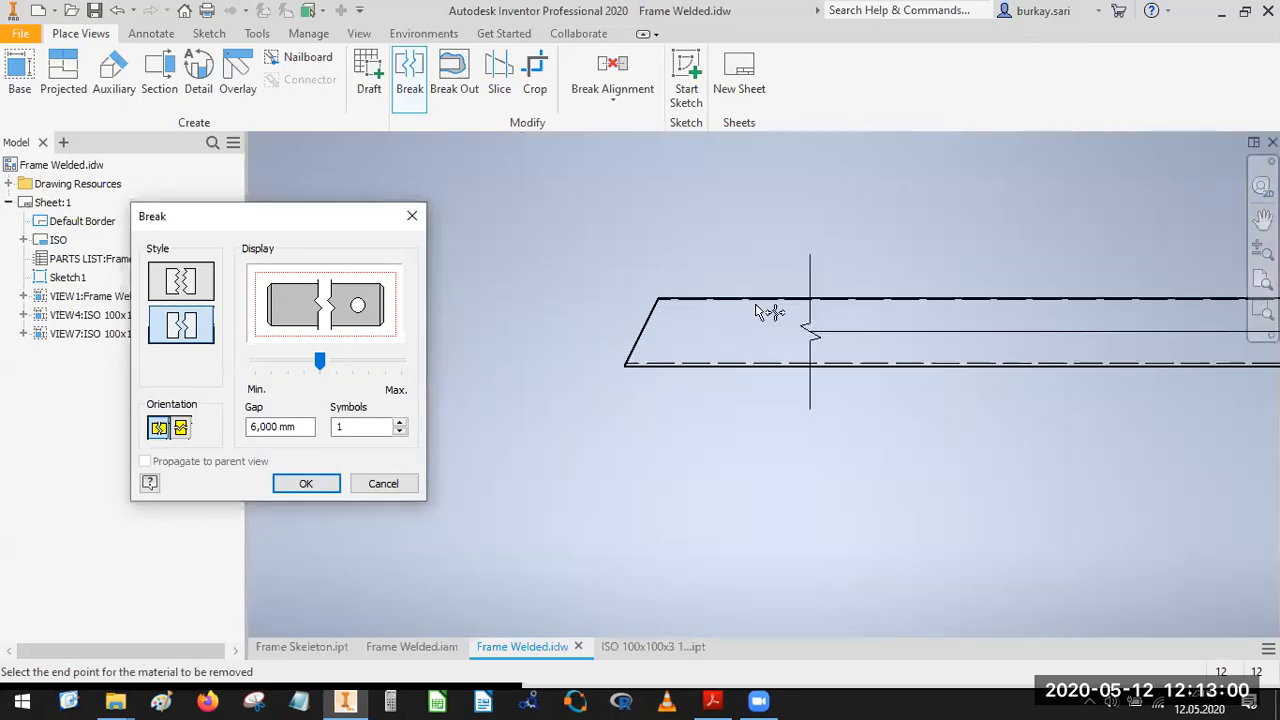
{"action": "left_click", "coordinate": [778, 330]}
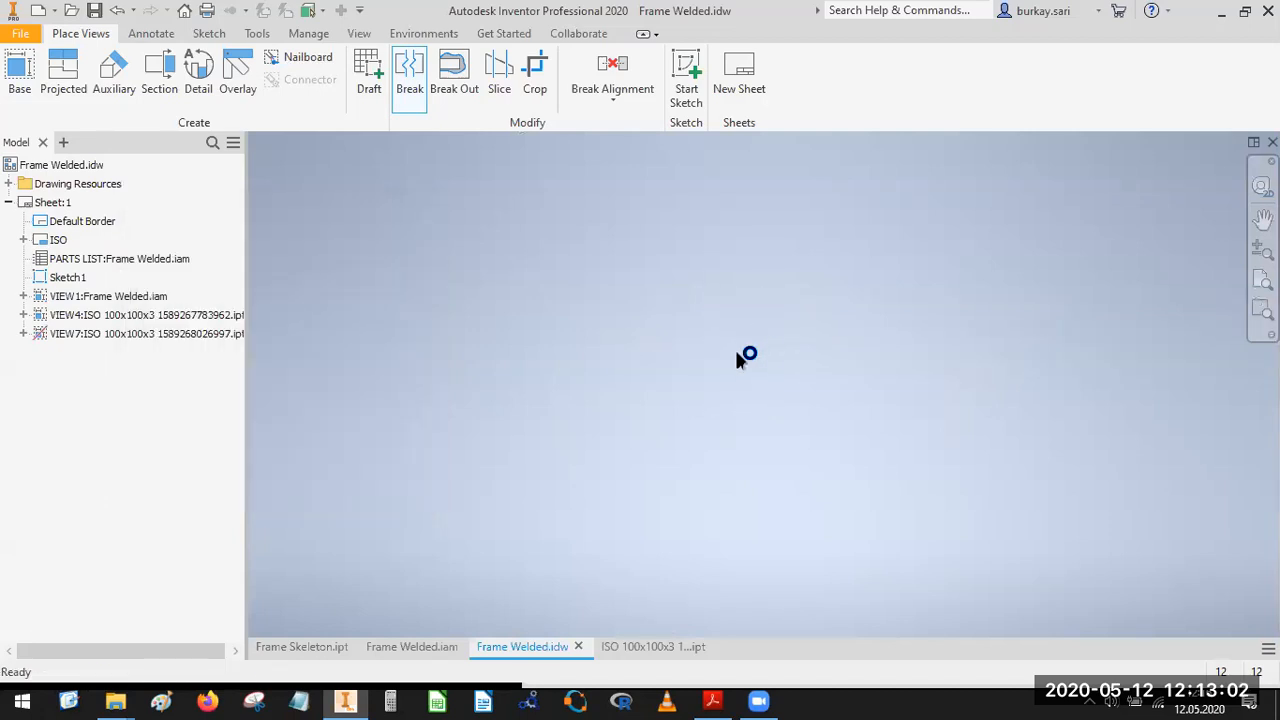
Move the broken side profile view off the Lower Profile view into the right half of the Side Profile cell.
{"action": "scroll", "coordinate": [790, 376], "scroll_direction": "up", "scroll_amount": 5}
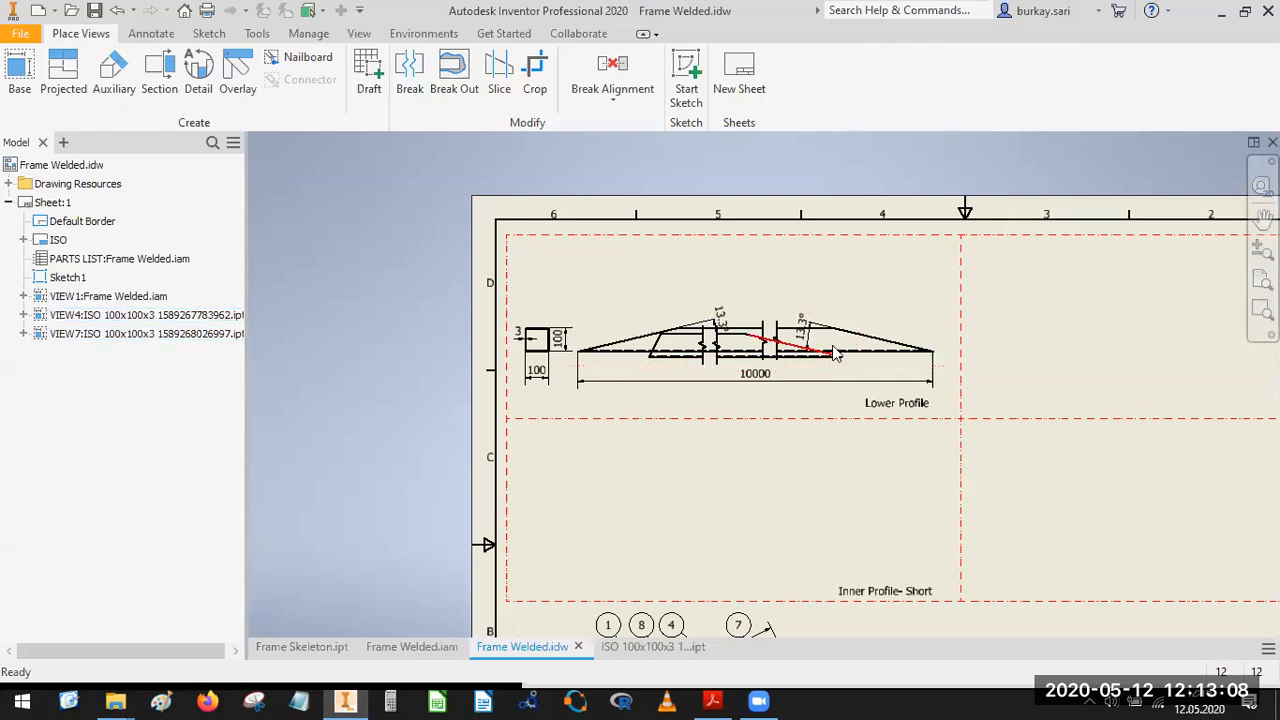
{"action": "scroll", "coordinate": [828, 355], "scroll_direction": "up", "scroll_amount": 3}
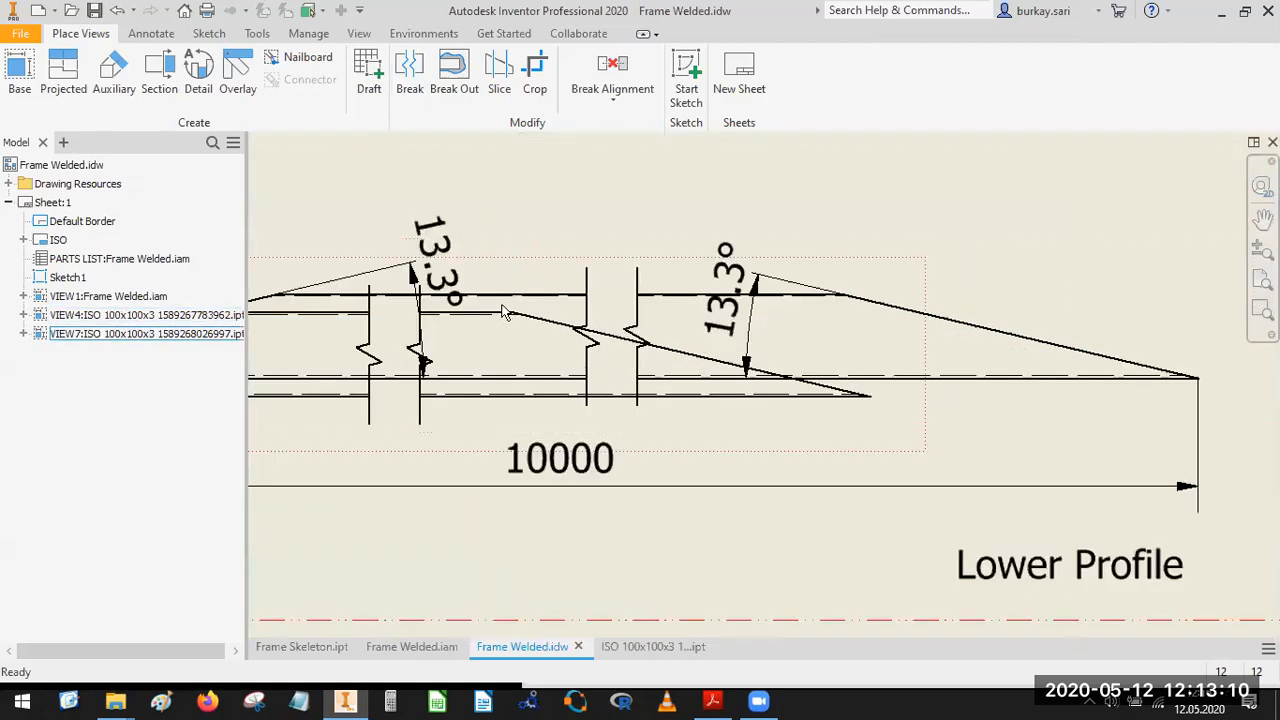
{"action": "scroll", "coordinate": [940, 261], "scroll_direction": "down", "scroll_amount": 5}
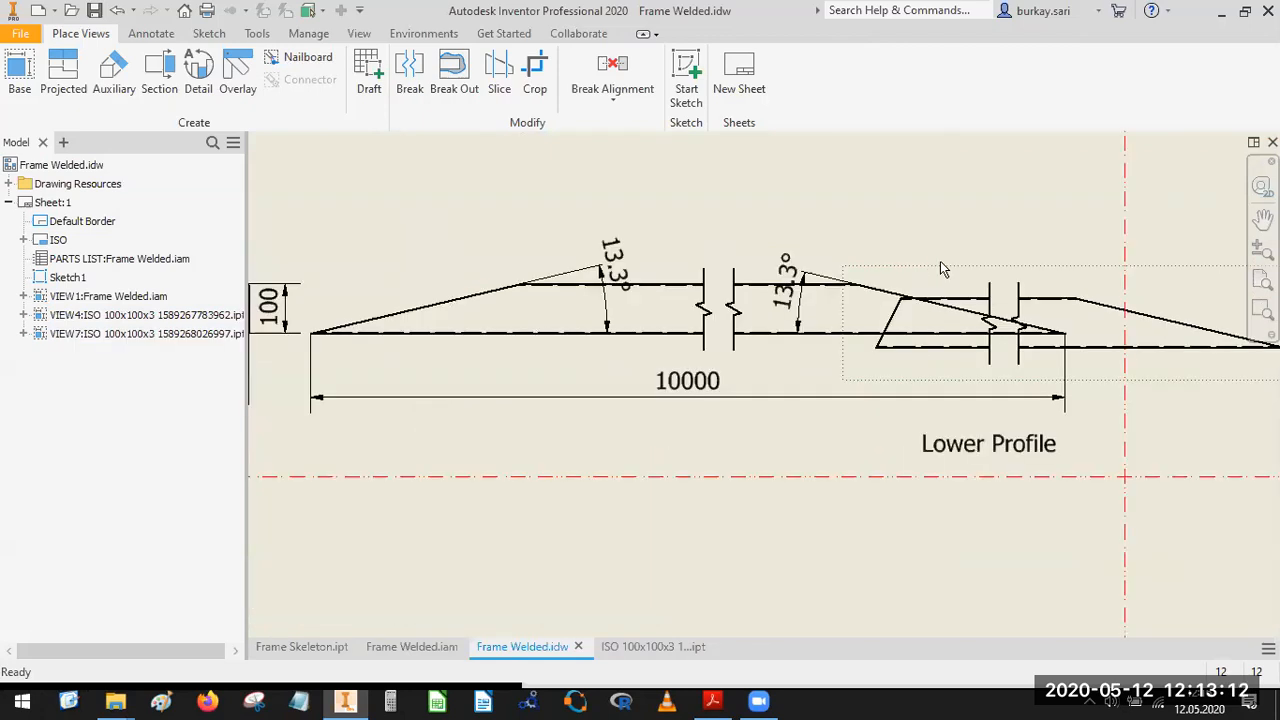
{"action": "scroll", "coordinate": [700, 300], "scroll_direction": "up", "scroll_amount": 2}
{"action": "left_click_drag", "start_coordinate": [996, 285], "coordinate": [1092, 271]}
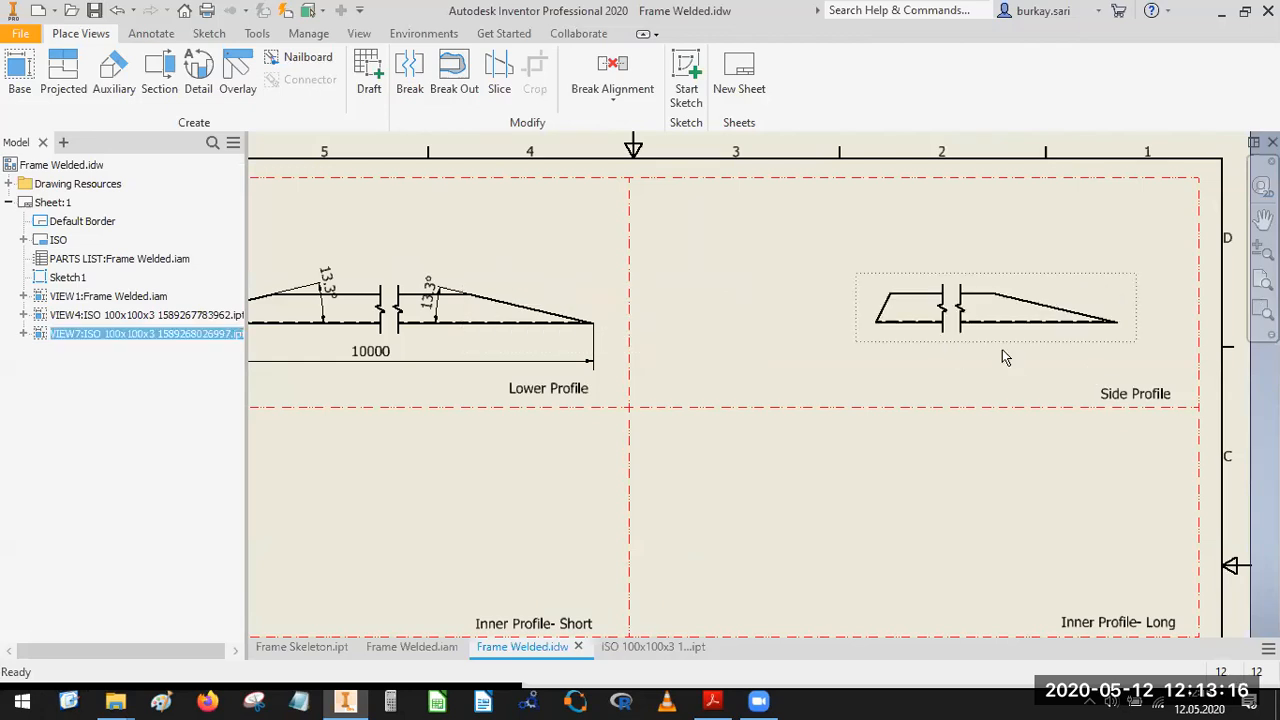
{"action": "middle_click_drag", "start_coordinate": [973, 357], "coordinate": [906, 402]}
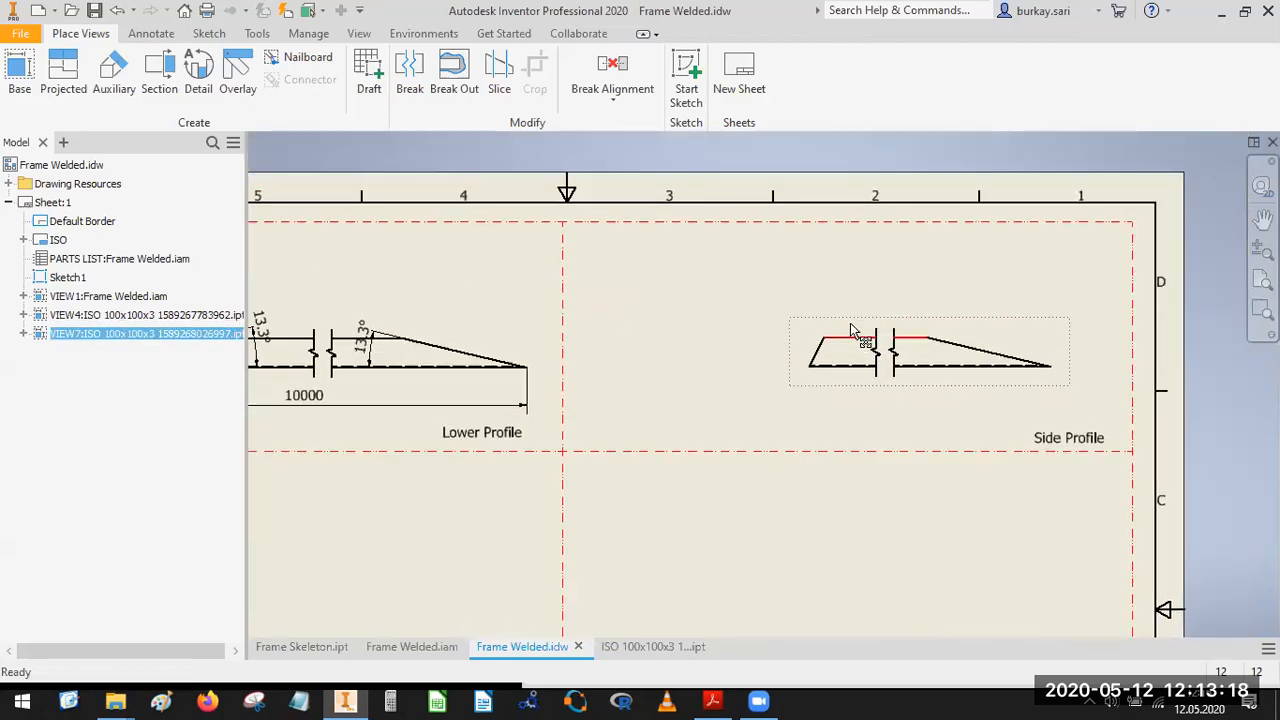
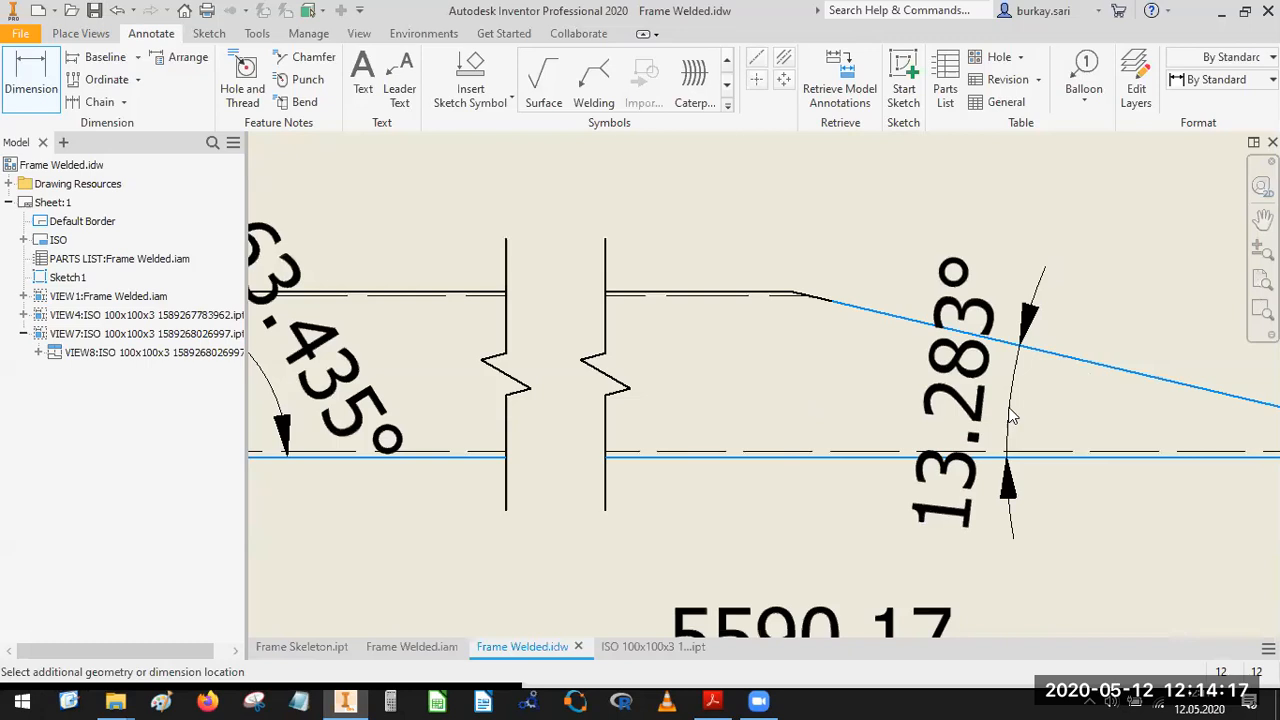
Finish placing the angular dimension between the side profile's long slanted edge and its lower edge.
{"action": "left_click", "coordinate": [680, 471]}
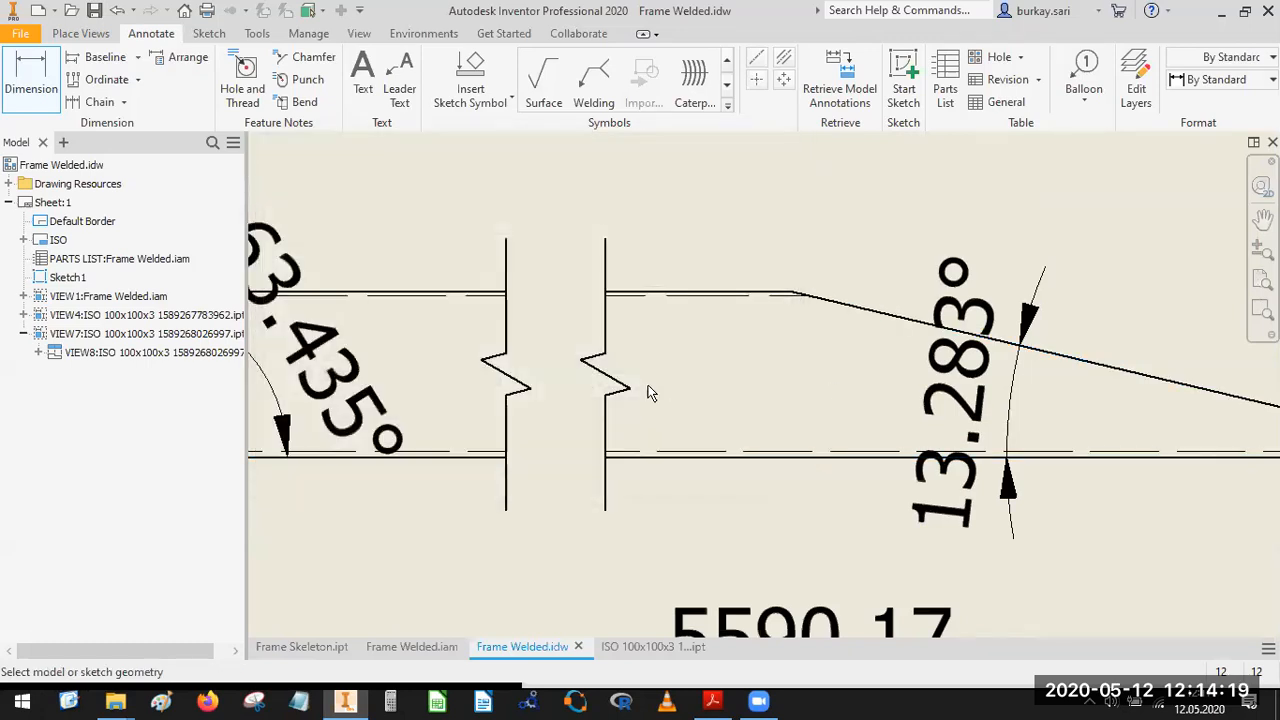
{"action": "scroll", "coordinate": [648, 393], "scroll_direction": "down", "scroll_amount": 5}
{"action": "scroll", "coordinate": [541, 385], "scroll_direction": "up", "scroll_amount": 4}
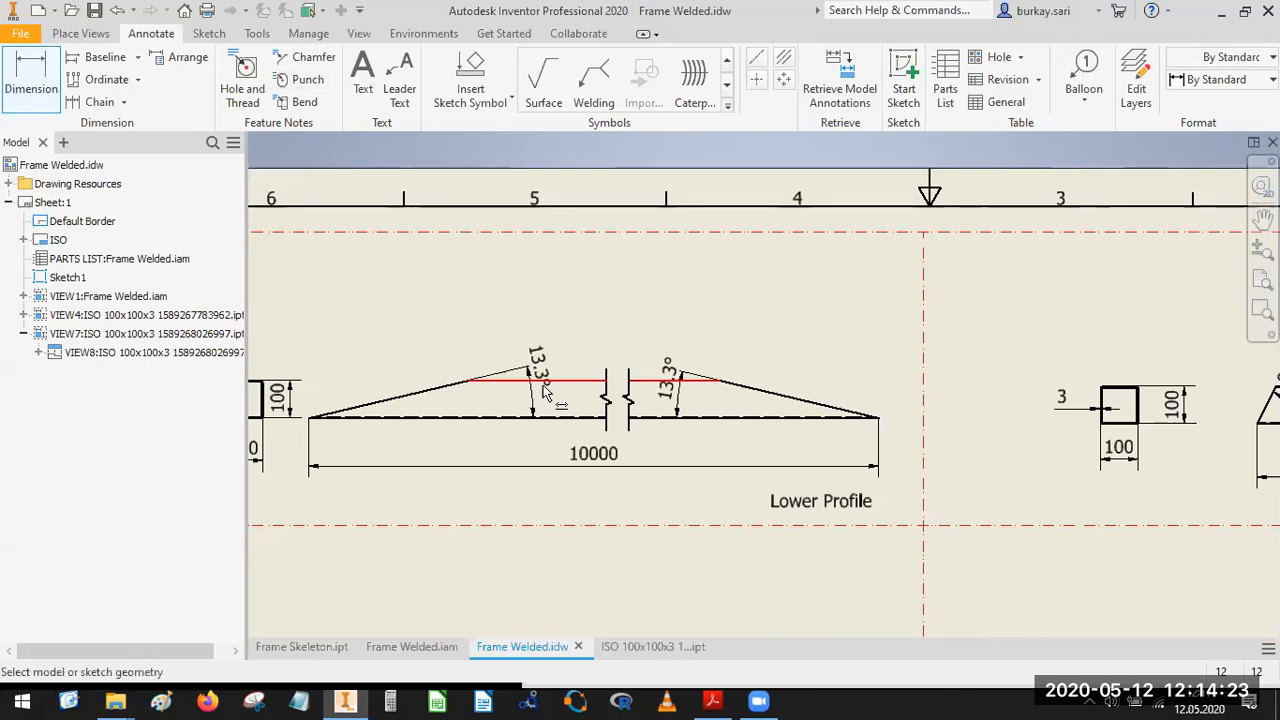
Dimension the length of the Lower Profile's upper edge, placing the dimension above the broken view.
{"action": "scroll", "coordinate": [575, 388], "scroll_direction": "up", "scroll_amount": 5}
{"action": "left_click", "coordinate": [578, 381]}
{"action": "scroll", "coordinate": [630, 380], "scroll_direction": "down", "scroll_amount": 4}
{"action": "middle_click_drag", "start_coordinate": [630, 341], "coordinate": [628, 398]}
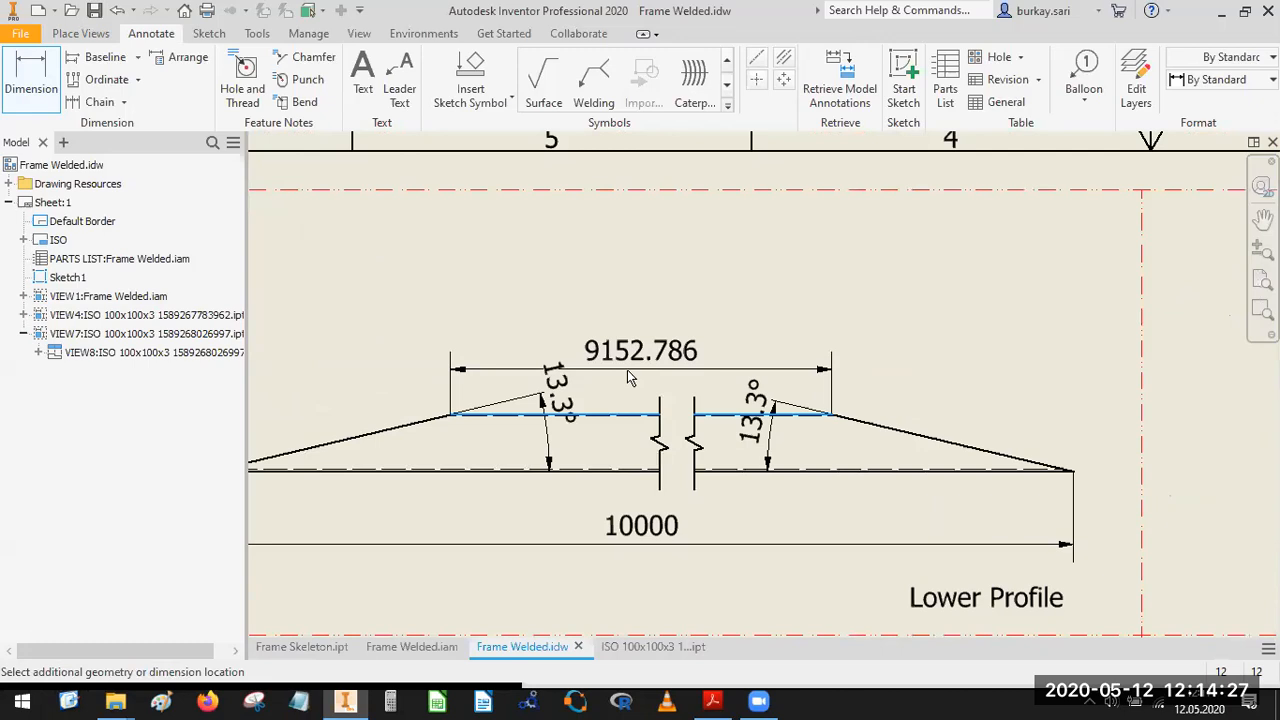
{"action": "left_click", "coordinate": [455, 603]}
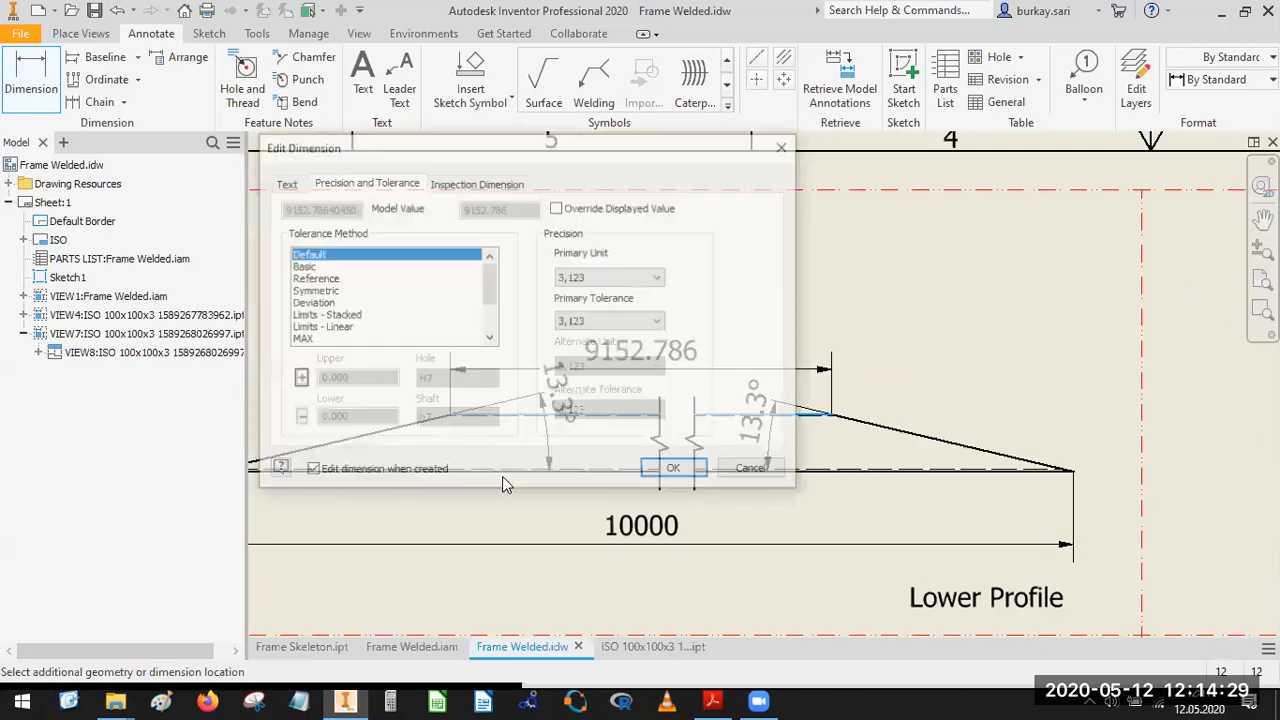
{"action": "left_click", "coordinate": [675, 471]}
Set the precision of the Lower Profile's upper edge dimension to zero decimals.
{"action": "scroll", "coordinate": [476, 442], "scroll_direction": "down", "scroll_amount": 3}
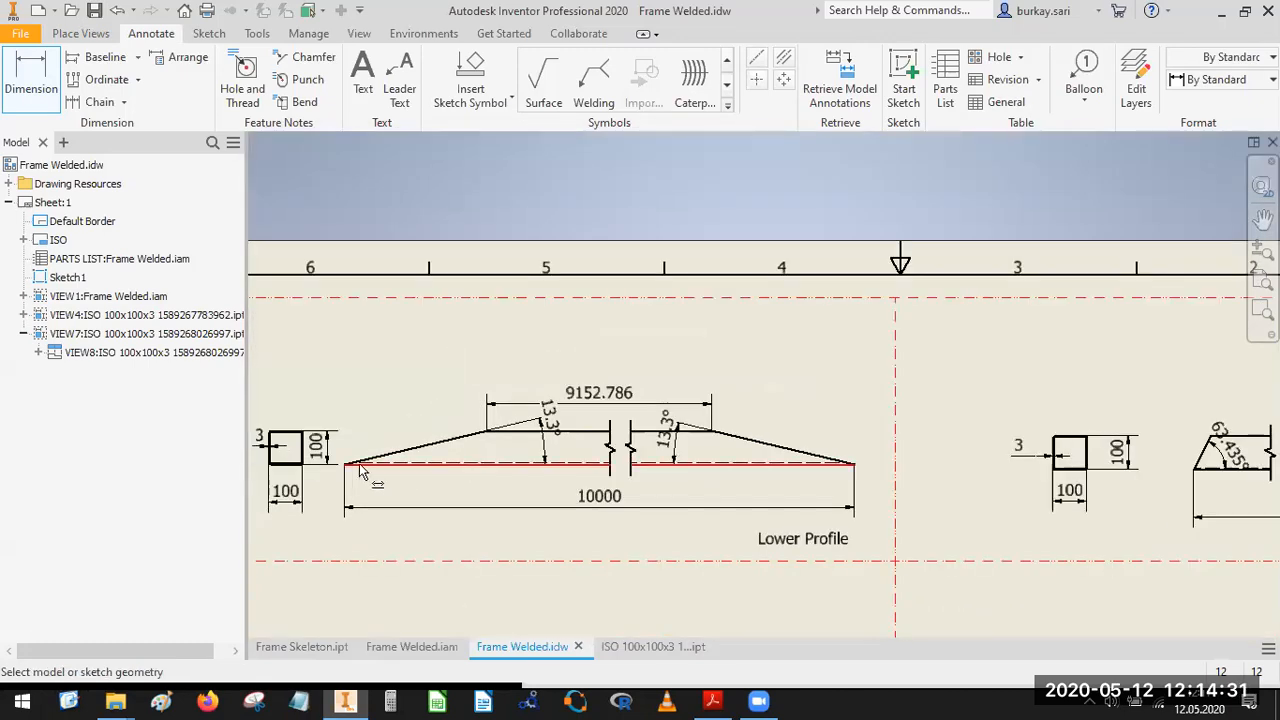
{"action": "scroll", "coordinate": [476, 442], "scroll_direction": "up", "scroll_amount": 3}
{"action": "scroll", "coordinate": [538, 432], "scroll_direction": "up", "scroll_amount": 2}
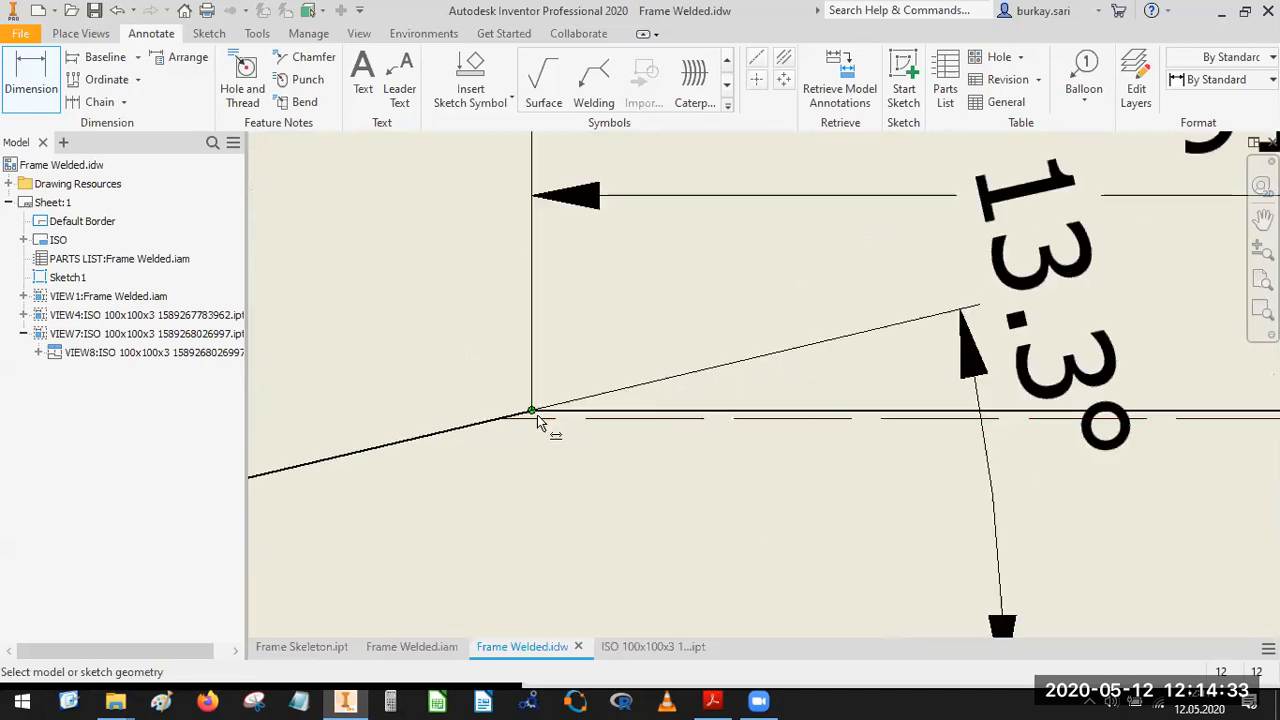
{"action": "scroll", "coordinate": [540, 428], "scroll_direction": "down", "scroll_amount": 4}
{"action": "left_click", "coordinate": [614, 366]}
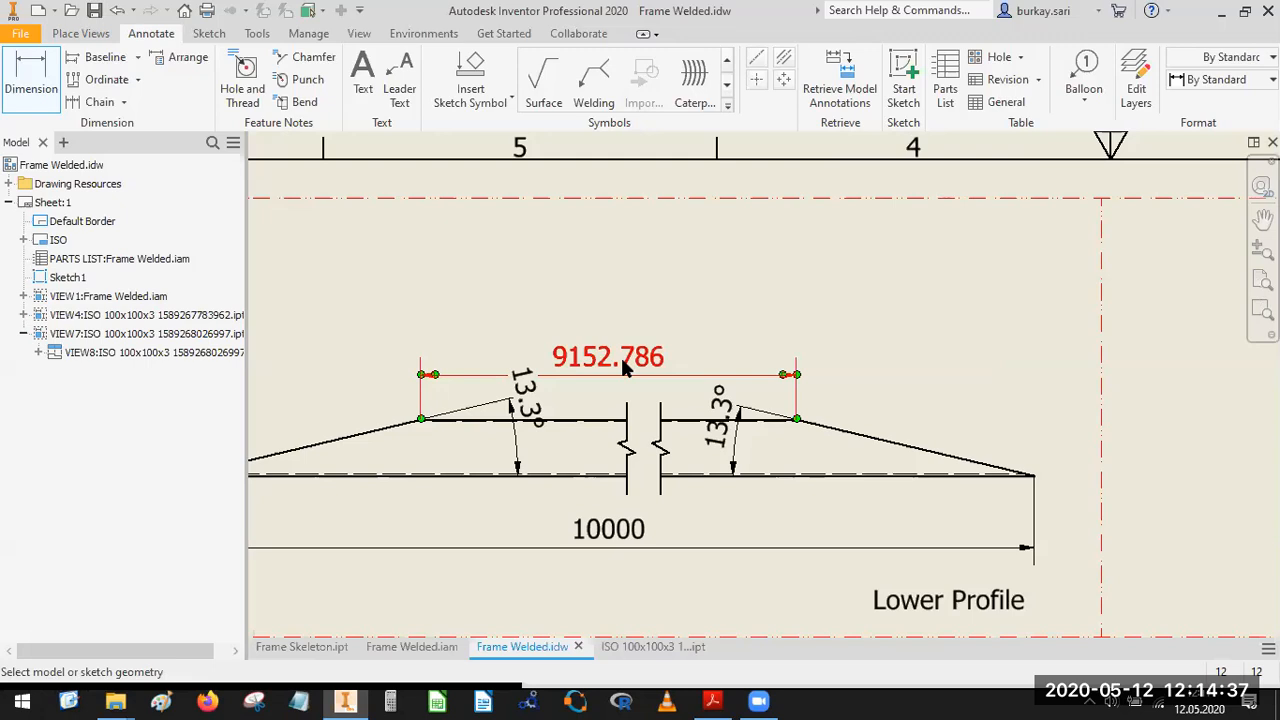
{"action": "right_click", "coordinate": [609, 364]}
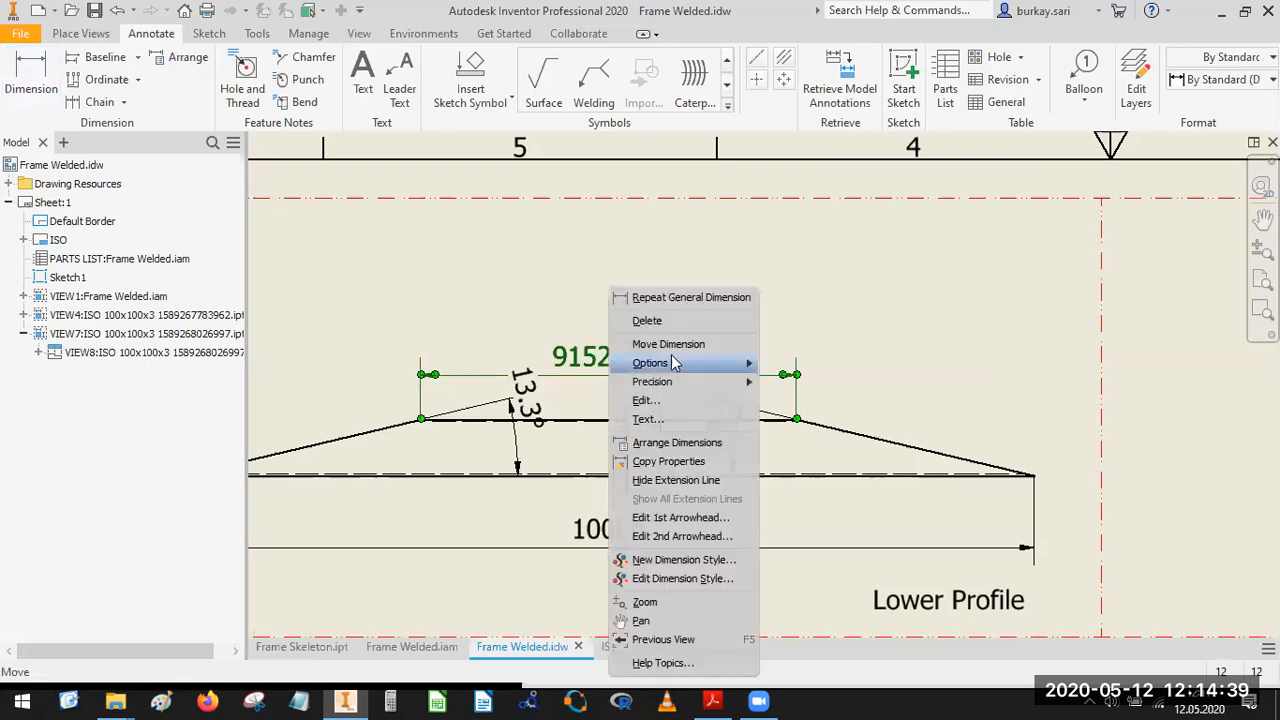
{"action": "left_click", "coordinate": [808, 383]}
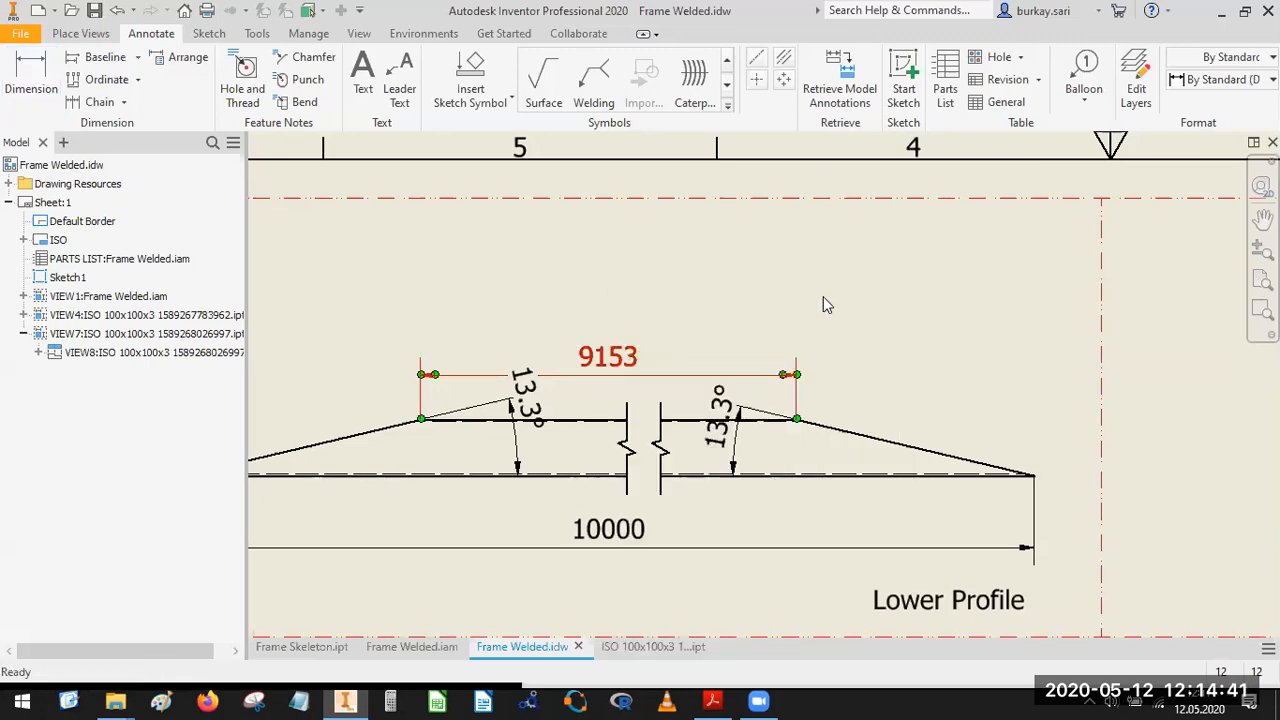
Dimension the length of the Side Profile's upper edge, placing the dimension above the broken view.
{"action": "scroll", "coordinate": [760, 340], "scroll_direction": "down", "scroll_amount": 2}
{"action": "middle_click_drag", "start_coordinate": [735, 370], "coordinate": [284, 362]}
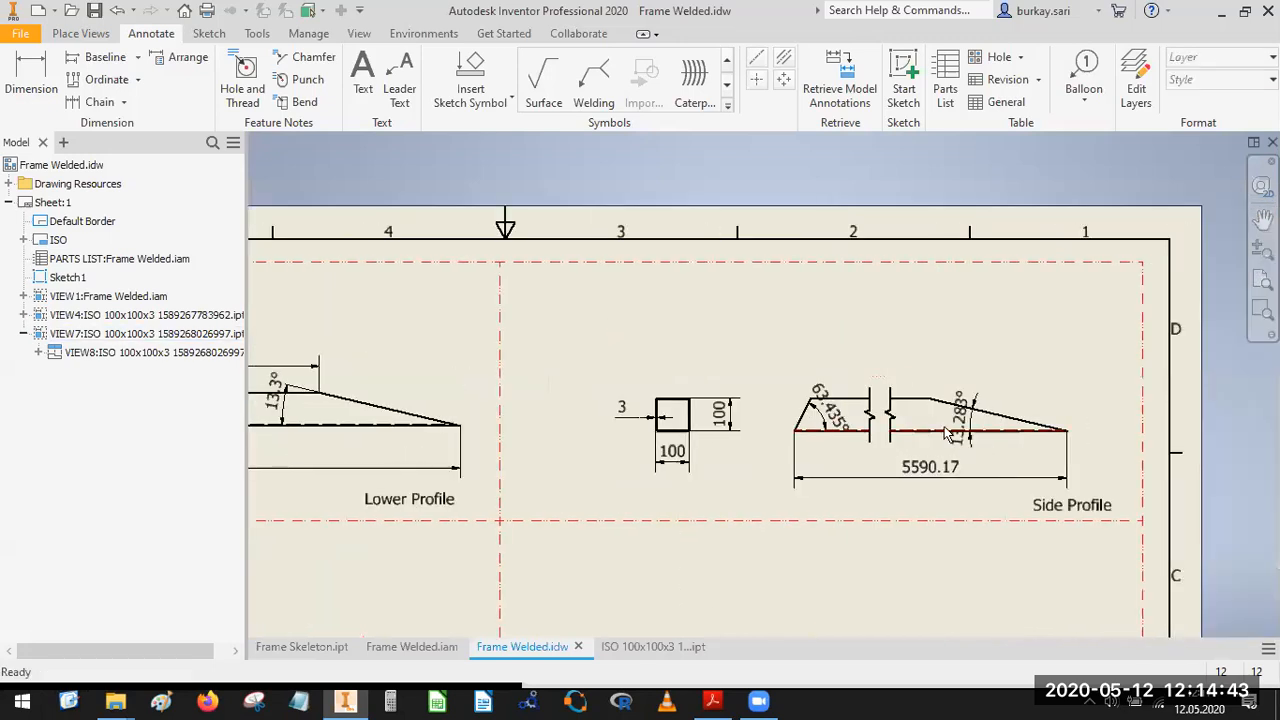
{"action": "scroll", "coordinate": [900, 417], "scroll_direction": "up", "scroll_amount": 5}
{"action": "middle_click_drag", "start_coordinate": [761, 377], "coordinate": [765, 386]}
{"action": "scroll", "coordinate": [634, 361], "scroll_direction": "down", "scroll_amount": 3}
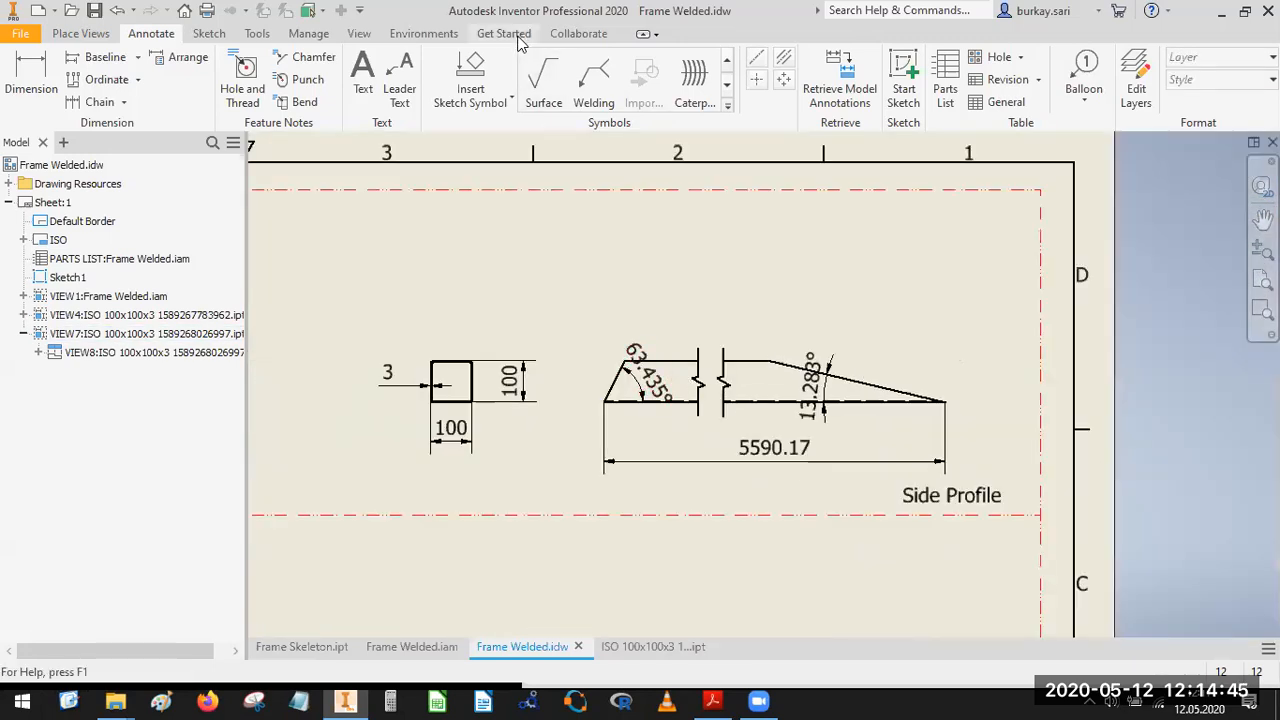
{"action": "key", "text": "d"}
{"action": "scroll", "coordinate": [690, 350], "scroll_direction": "up", "scroll_amount": 5}
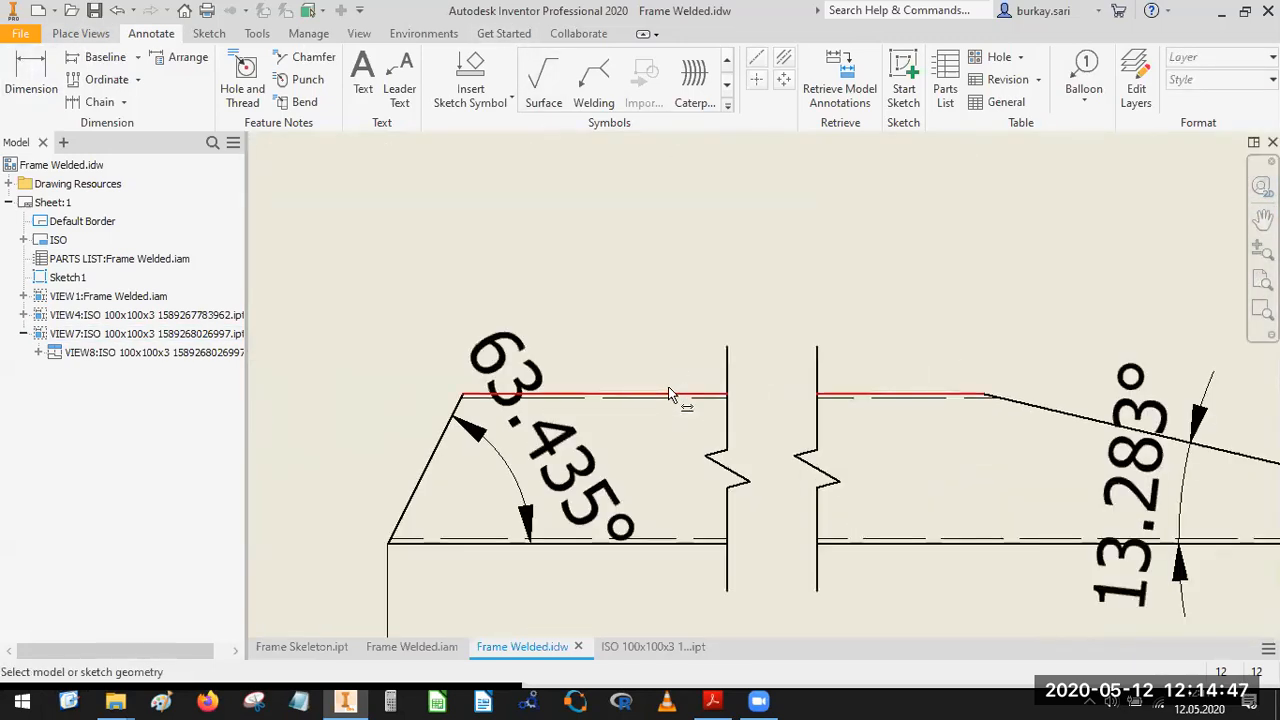
{"action": "left_click", "coordinate": [677, 397]}
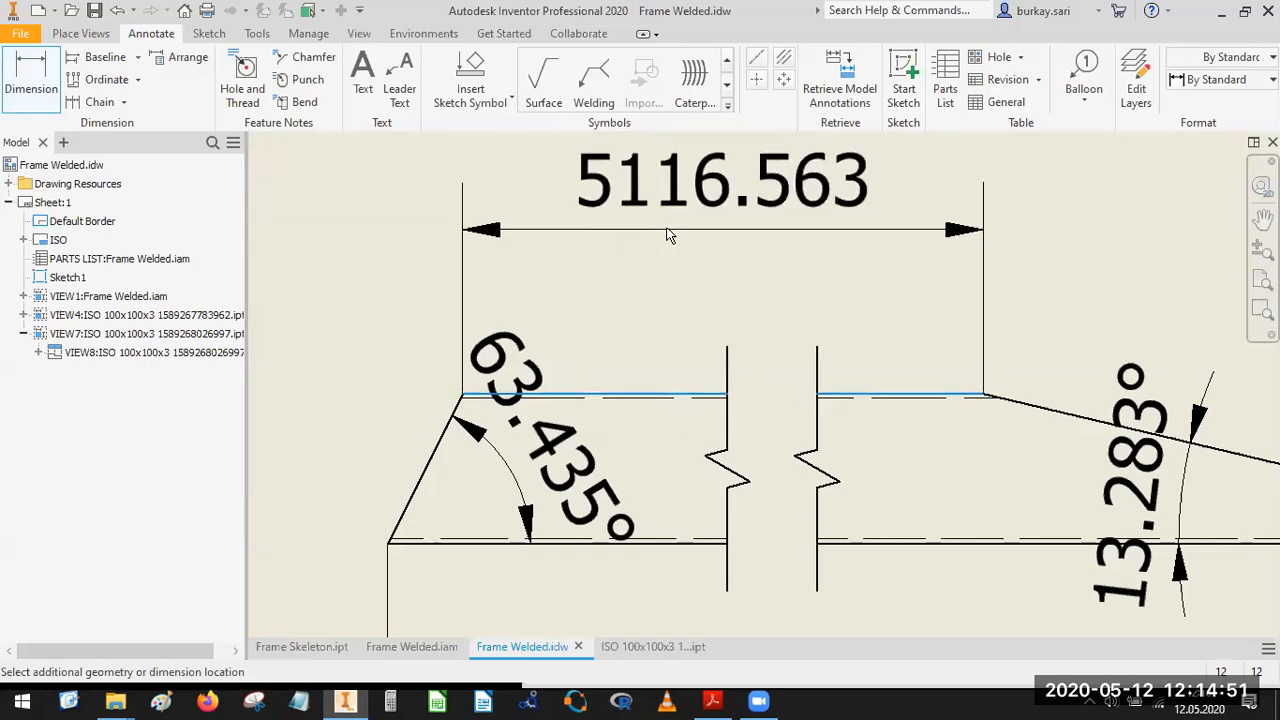
{"action": "left_click", "coordinate": [669, 234]}
{"action": "left_click", "coordinate": [662, 470]}
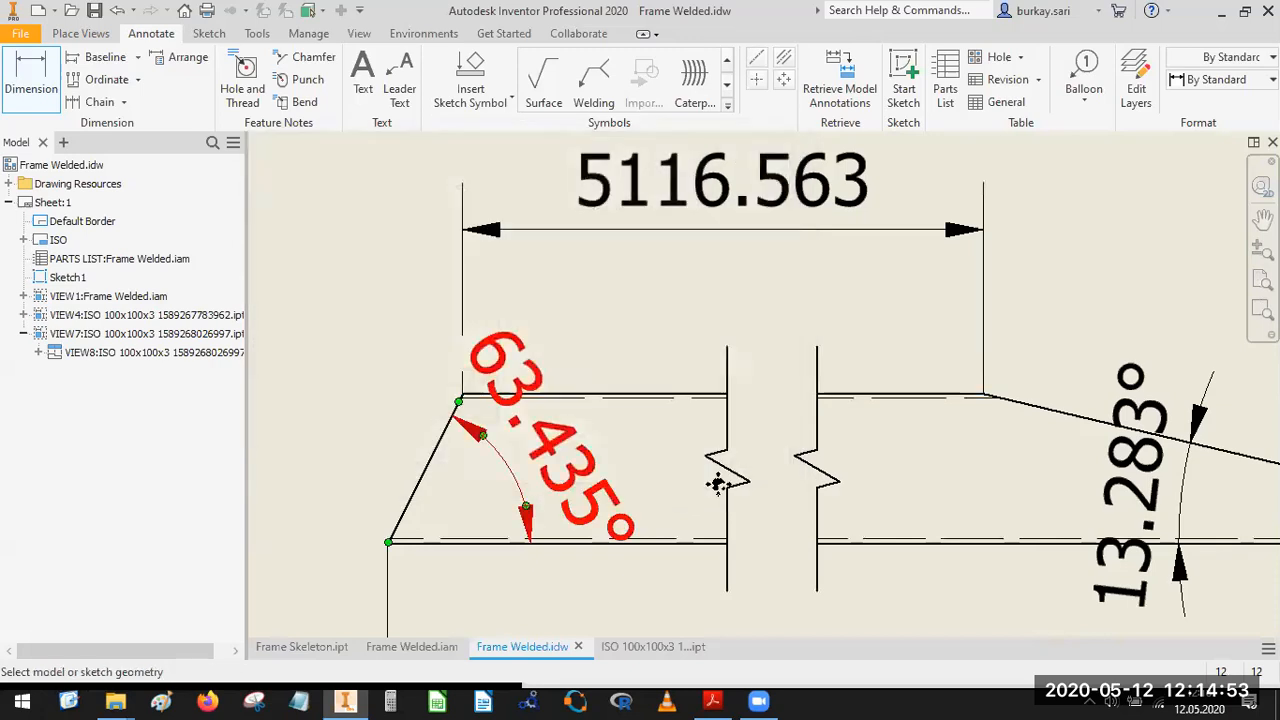
Dimension the horizontal offset of the Side Profile's short slanted end above the view and shift its text outward, clear of the arrows.
{"action": "scroll", "coordinate": [717, 484], "scroll_direction": "down", "scroll_amount": 3}
{"action": "scroll", "coordinate": [664, 428], "scroll_direction": "up", "scroll_amount": 5}
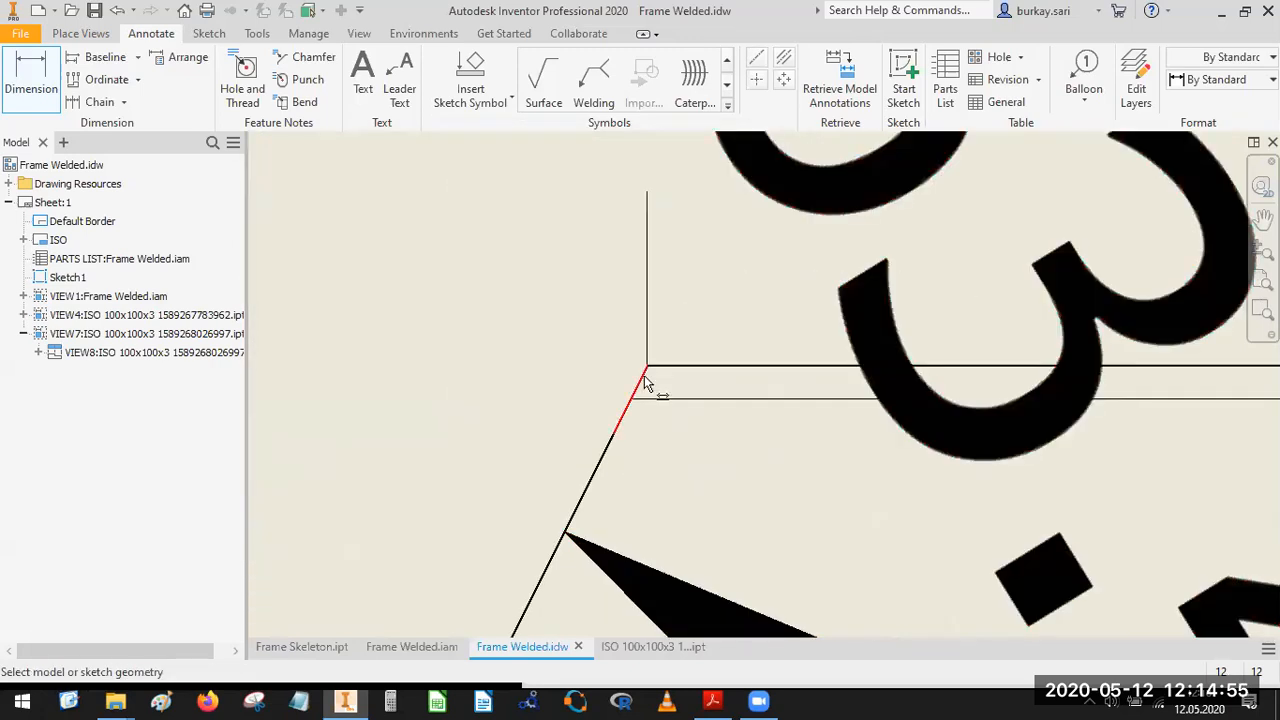
{"action": "left_click", "coordinate": [644, 370]}
{"action": "scroll", "coordinate": [565, 632], "scroll_direction": "down", "scroll_amount": 2}
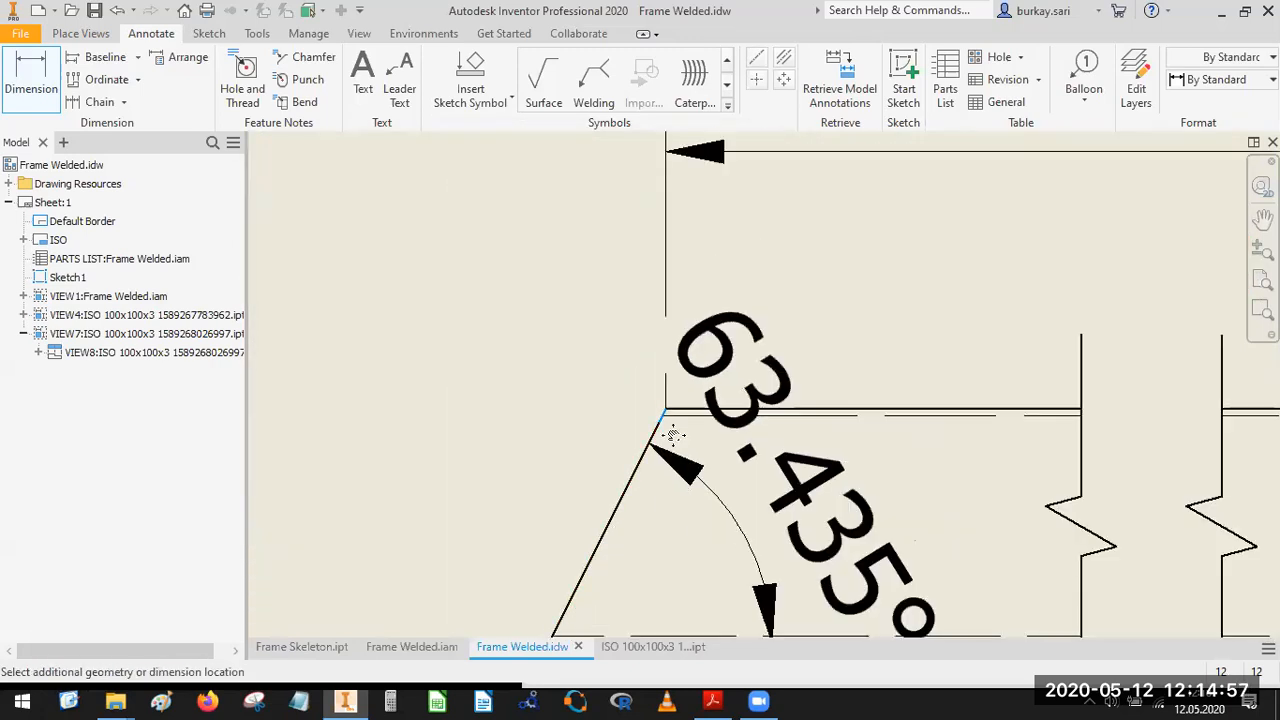
{"action": "middle_click_drag", "start_coordinate": [673, 436], "coordinate": [748, 305]}
{"action": "left_click", "coordinate": [625, 507]}
{"action": "scroll", "coordinate": [673, 304], "scroll_direction": "down", "scroll_amount": 2}
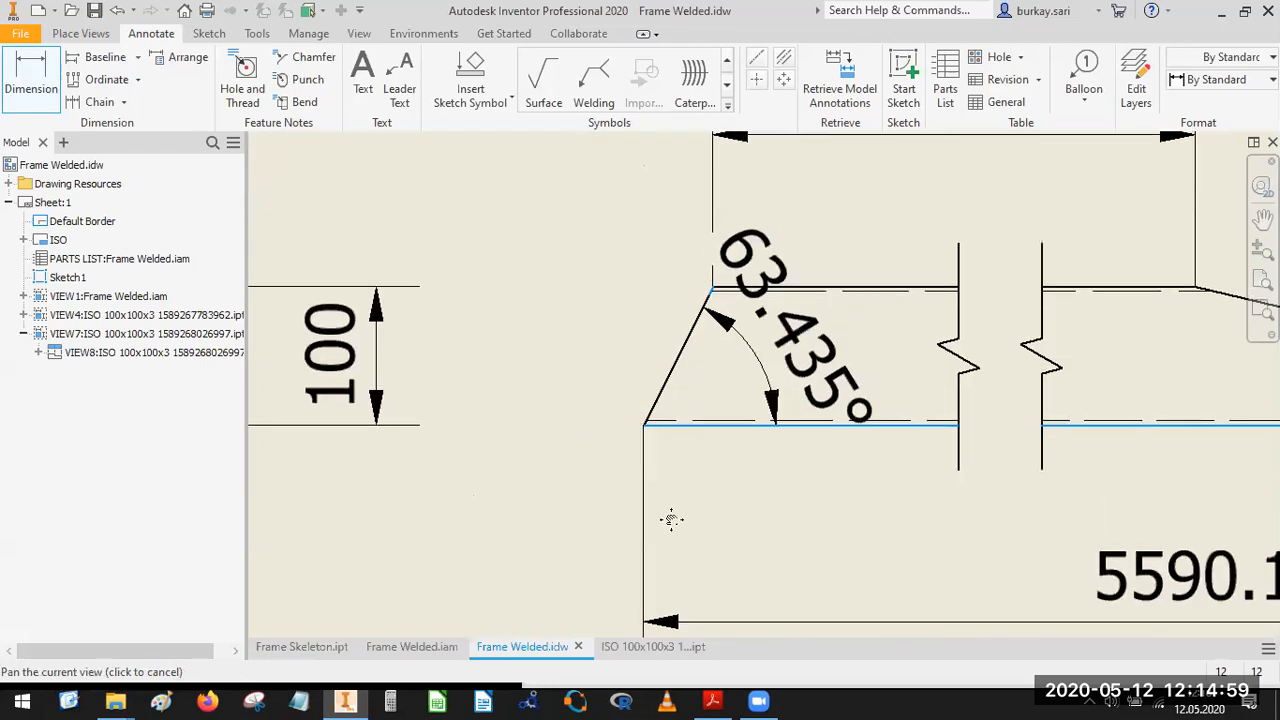
{"action": "middle_click_drag", "start_coordinate": [671, 520], "coordinate": [672, 545]}
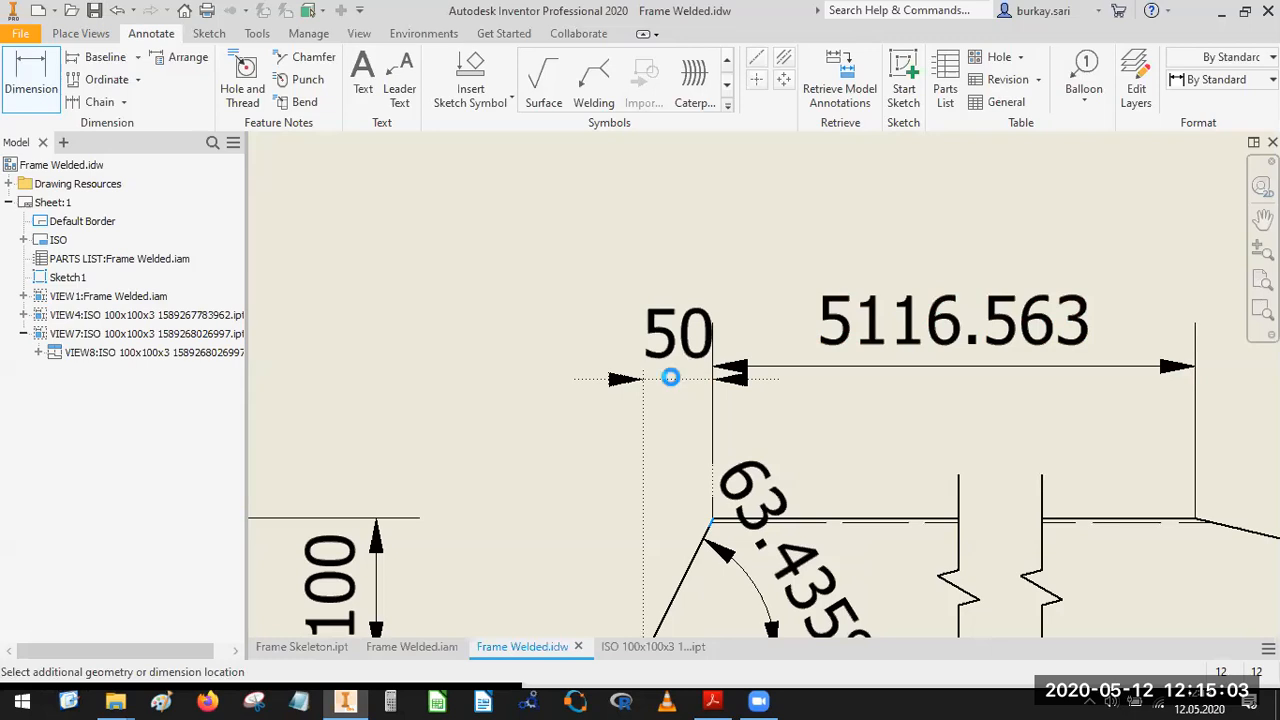
{"action": "left_click", "coordinate": [660, 443]}
{"action": "left_click", "coordinate": [664, 466]}
{"action": "left_click_drag", "start_coordinate": [680, 333], "coordinate": [576, 440]}
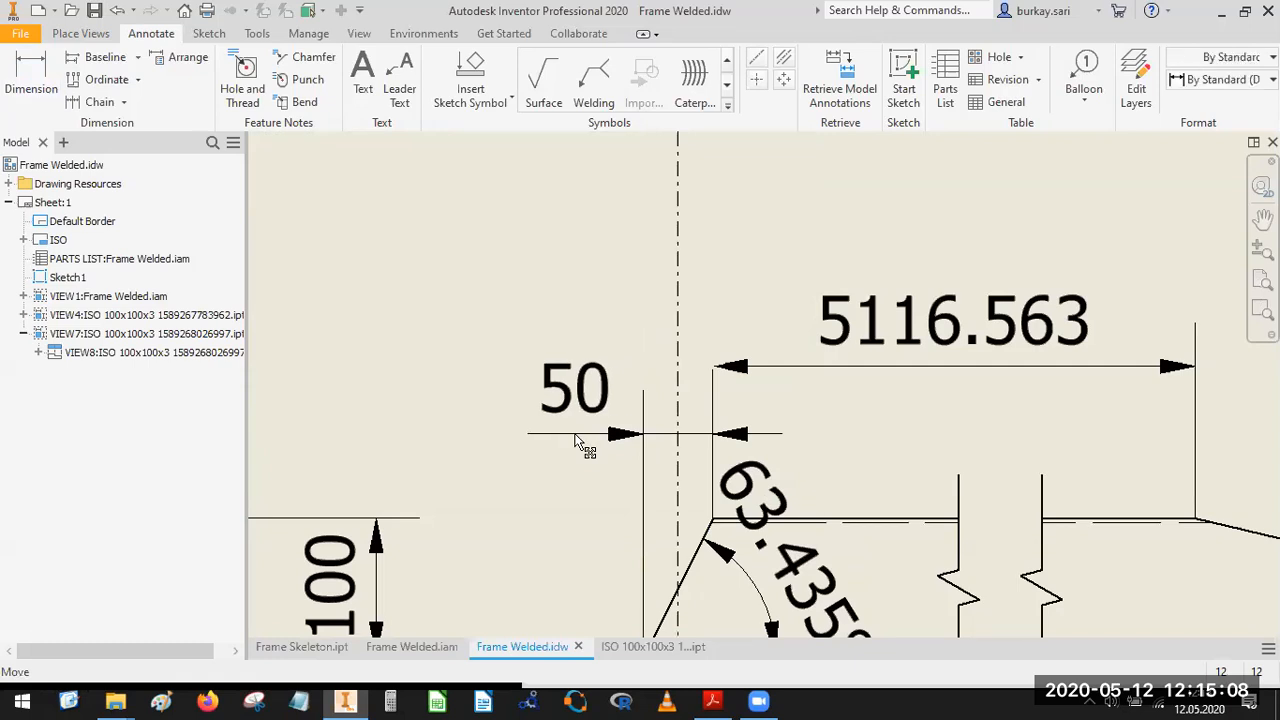
{"action": "left_click", "coordinate": [770, 437]}
{"action": "scroll", "coordinate": [770, 437], "scroll_direction": "up", "scroll_amount": 1}
{"action": "mouse_move", "coordinate": [1043, 471]}
{"action": "middle_mouse_down"}
{"action": "mouse_move", "coordinate": [517, 277]}
{"action": "mouse_move", "coordinate": [472, 277]}
{"action": "middle_mouse_up"}
{"action": "scroll", "coordinate": [472, 277], "scroll_direction": "up", "scroll_amount": 4}
{"action": "scroll", "coordinate": [411, 306], "scroll_direction": "down", "scroll_amount": 2}
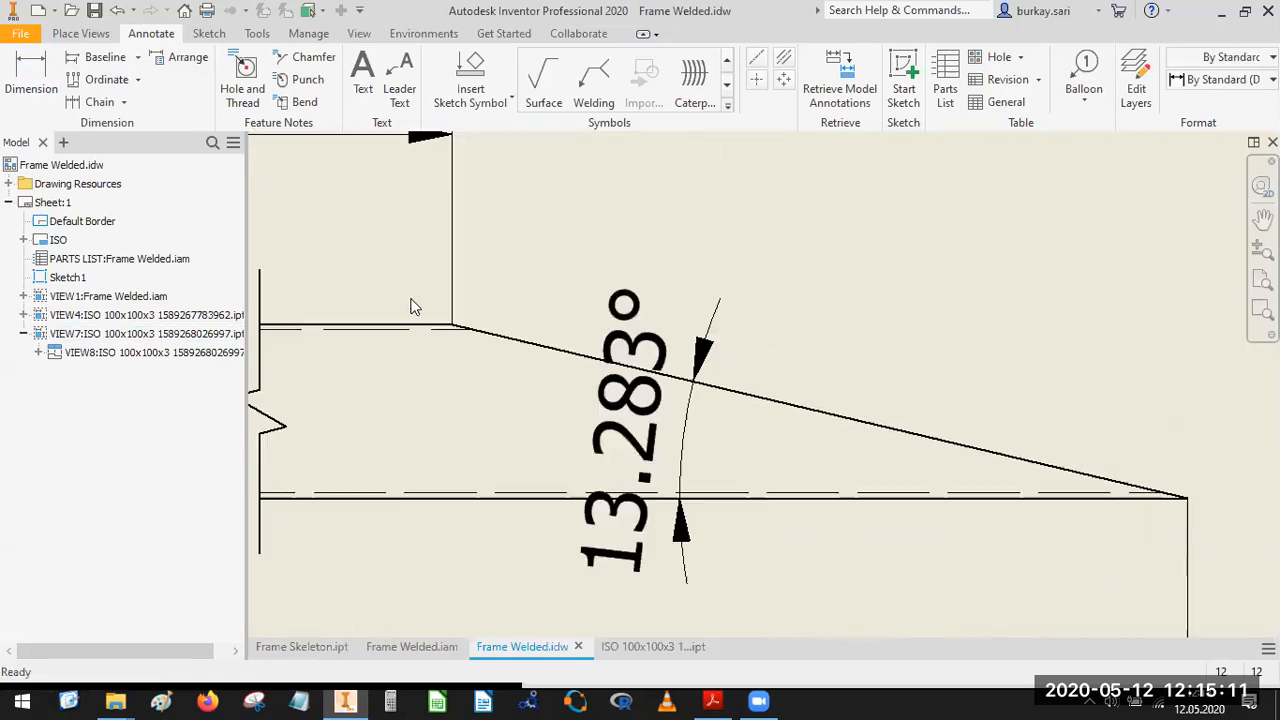
{"action": "scroll", "coordinate": [443, 323], "scroll_direction": "down", "scroll_amount": 2}
{"action": "key", "text": "d"}
{"action": "key", "text": "Escape"}
Set the precision of the Side Profile's two angle dimensions and its upper edge dimension to one decimal.
{"action": "scroll", "coordinate": [640, 322], "scroll_direction": "down", "scroll_amount": 3}
{"action": "middle_click_drag", "start_coordinate": [683, 325], "coordinate": [932, 364]}
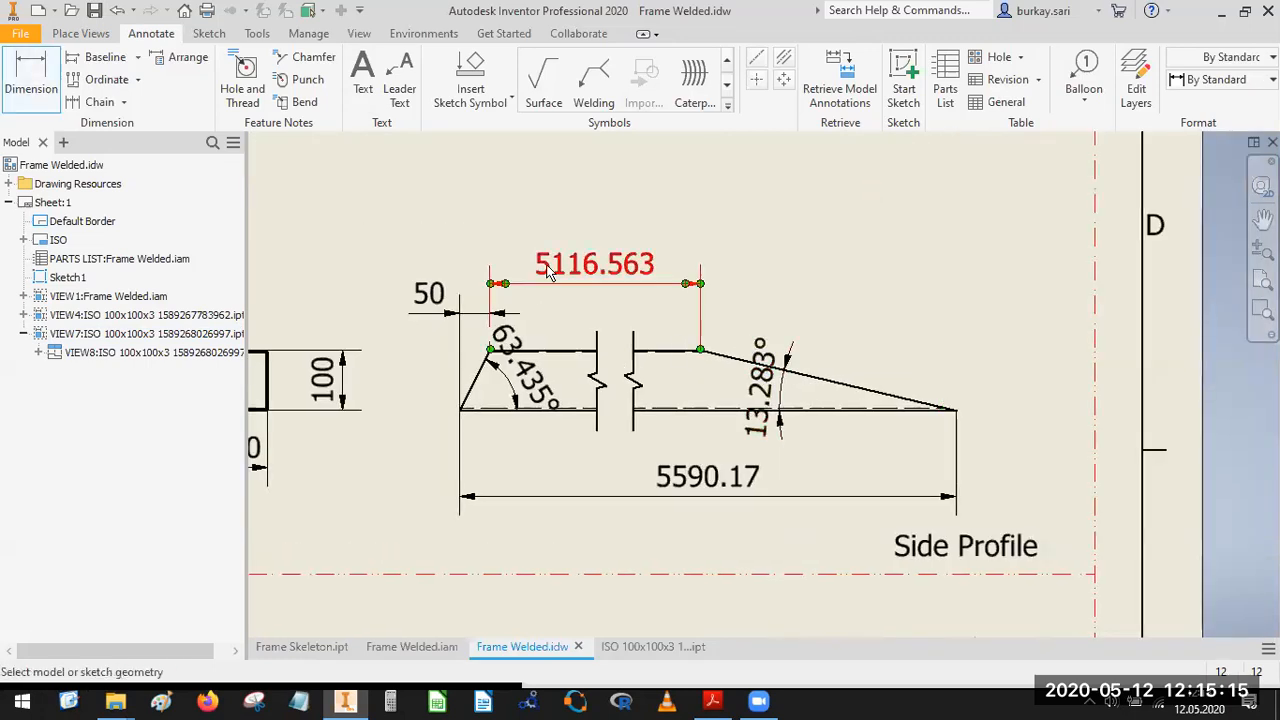
{"action": "left_click", "coordinate": [540, 388]}
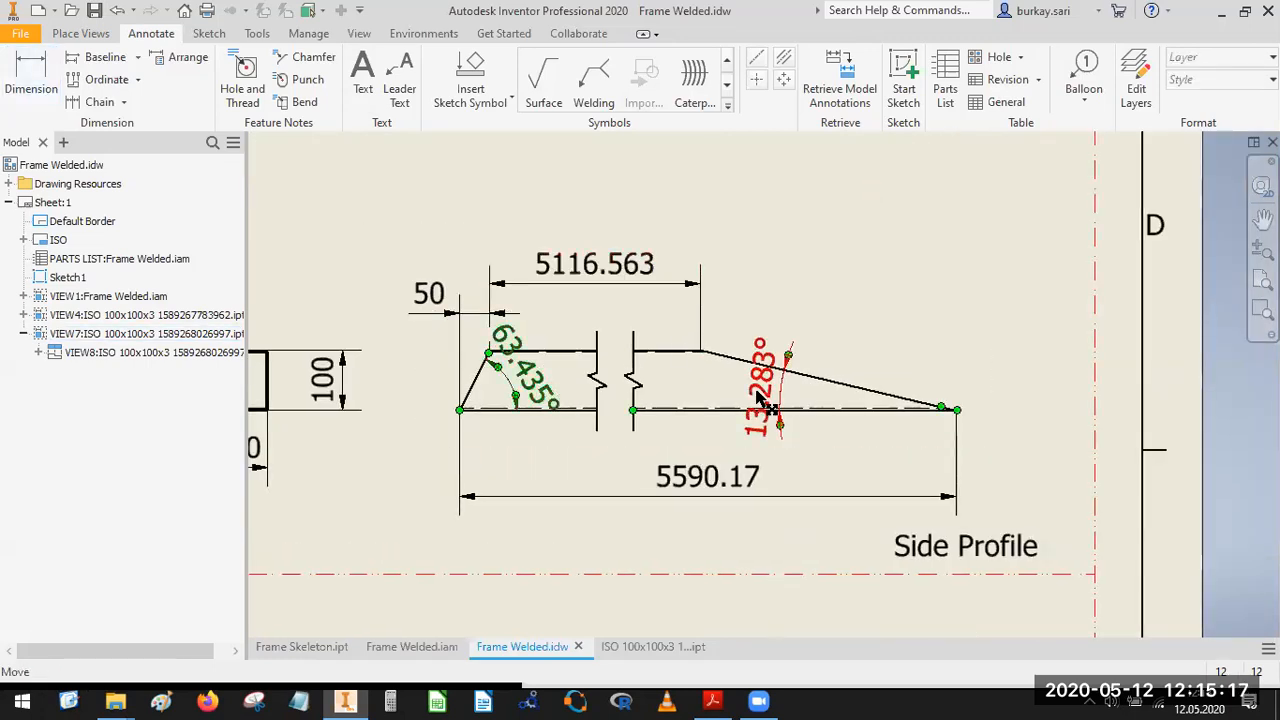
{"action": "left_click", "coordinate": [617, 272], "text": "ctrl"}
{"action": "right_click", "coordinate": [615, 273]}
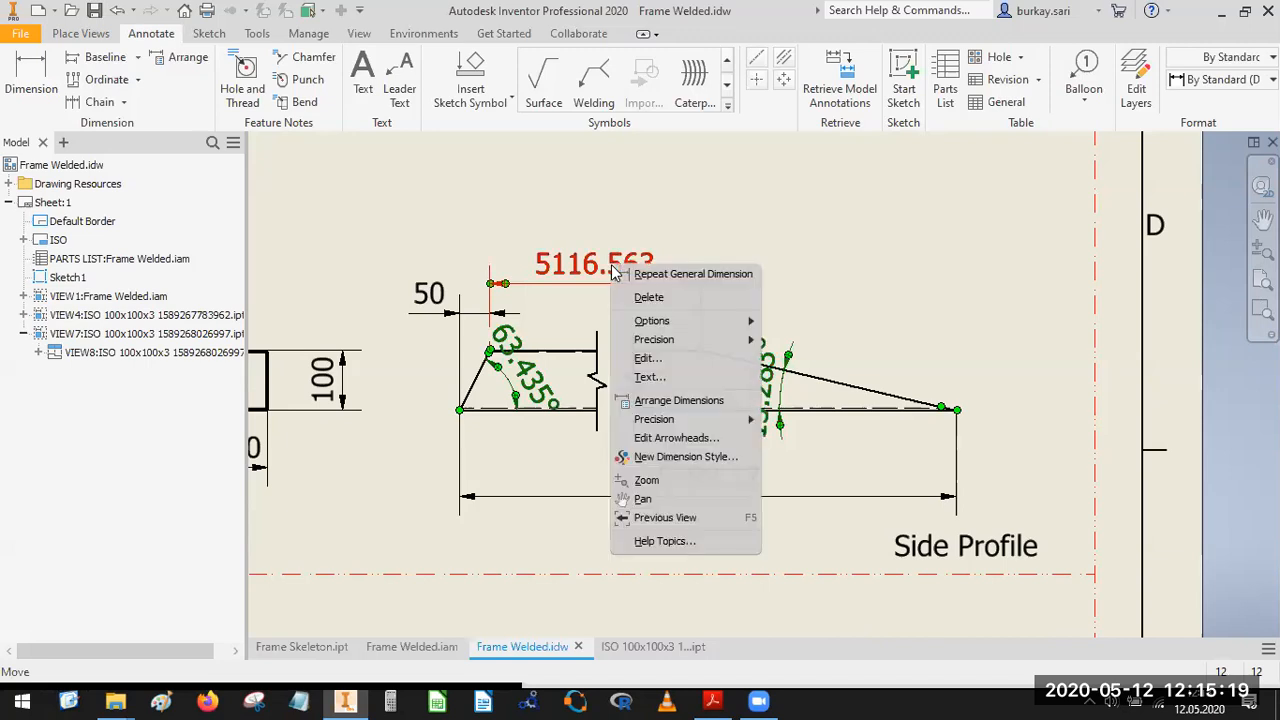
{"action": "mouse_move", "coordinate": [710, 342]}
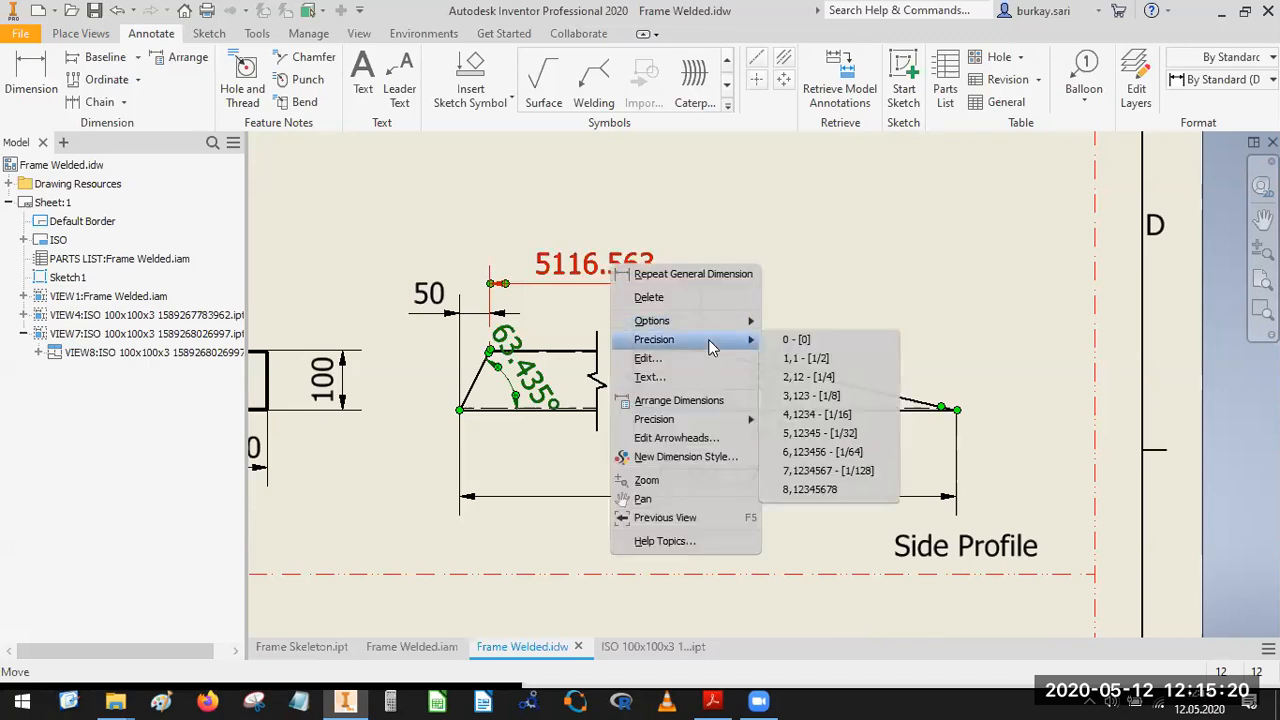
{"action": "left_click", "coordinate": [815, 360]}
{"action": "key", "text": "Escape"}
Move the angle dimension of the Side Profile's long slanted end inward toward the break so its arrows fit between the edges.
{"action": "scroll", "coordinate": [550, 390], "scroll_direction": "down", "scroll_amount": 3}
{"action": "middle_click_drag", "start_coordinate": [550, 390], "coordinate": [635, 549]}
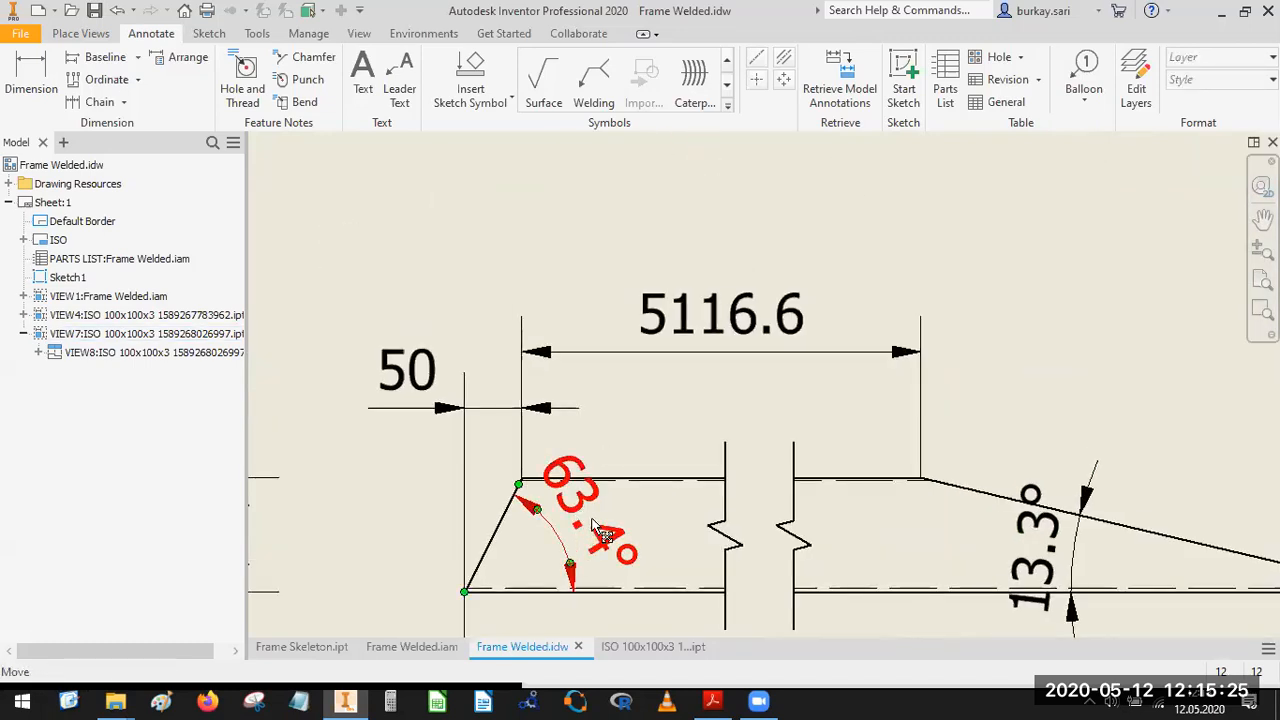
{"action": "middle_click_drag", "start_coordinate": [1014, 569], "coordinate": [930, 545]}
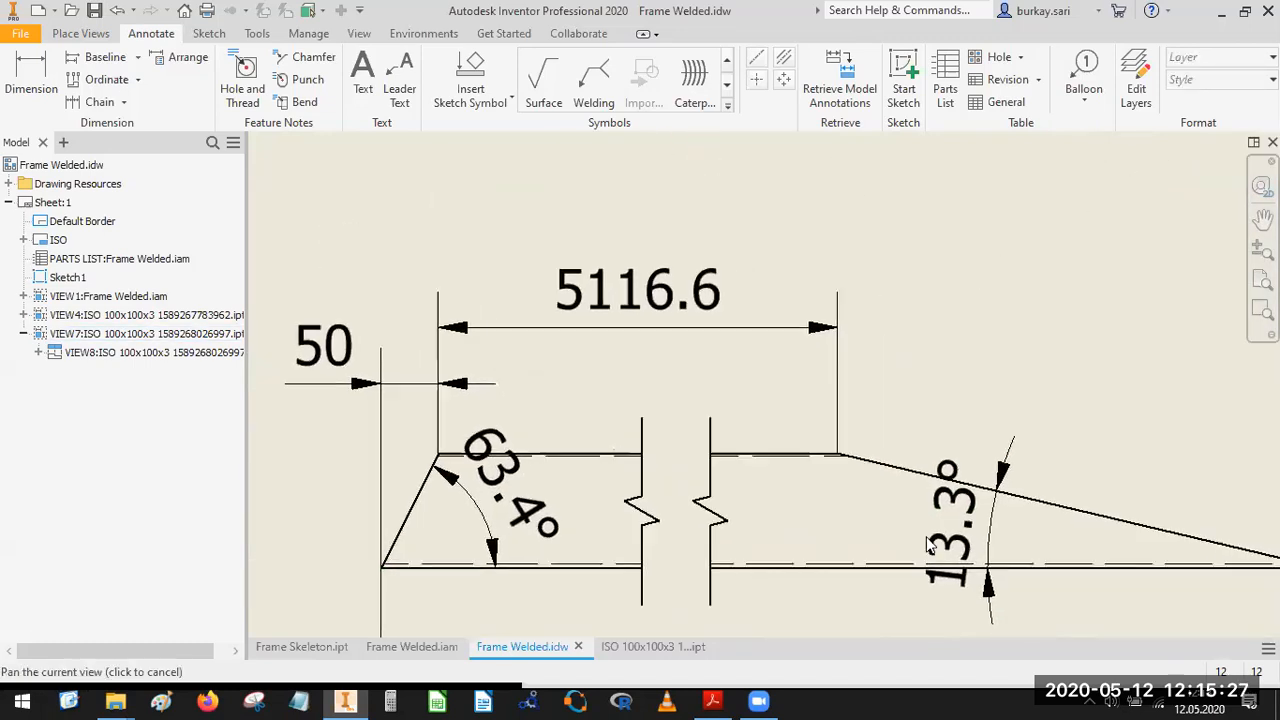
{"action": "left_click_drag", "start_coordinate": [920, 514], "coordinate": [845, 528]}
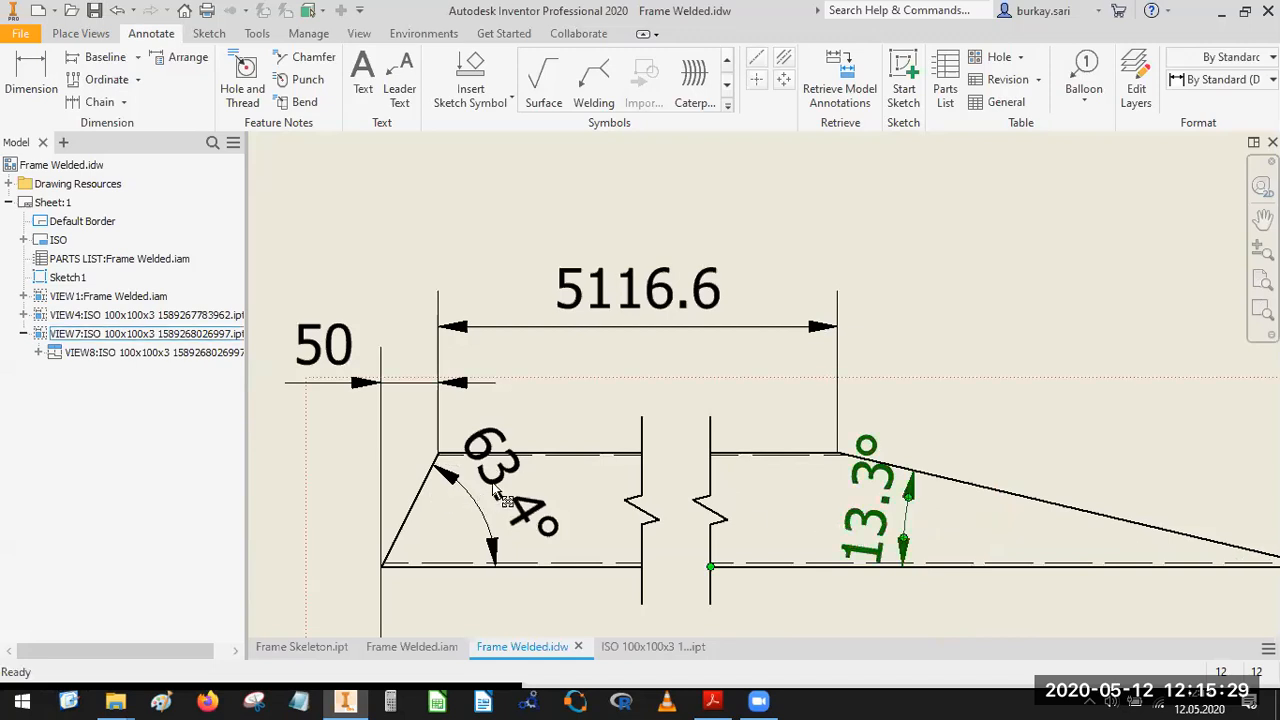
{"action": "scroll", "coordinate": [1034, 550], "scroll_direction": "up", "scroll_amount": 3}
{"action": "middle_click_drag", "start_coordinate": [1034, 550], "coordinate": [956, 382]}
{"action": "scroll", "coordinate": [942, 475], "scroll_direction": "down", "scroll_amount": 4}
{"action": "scroll", "coordinate": [942, 475], "scroll_direction": "up", "scroll_amount": 3}
{"action": "middle_click_drag", "start_coordinate": [889, 488], "coordinate": [956, 397]}
{"action": "scroll", "coordinate": [957, 395], "scroll_direction": "up", "scroll_amount": 6}
{"action": "middle_click_drag", "start_coordinate": [924, 471], "coordinate": [843, 587]}
{"action": "scroll", "coordinate": [786, 451], "scroll_direction": "down", "scroll_amount": 4}
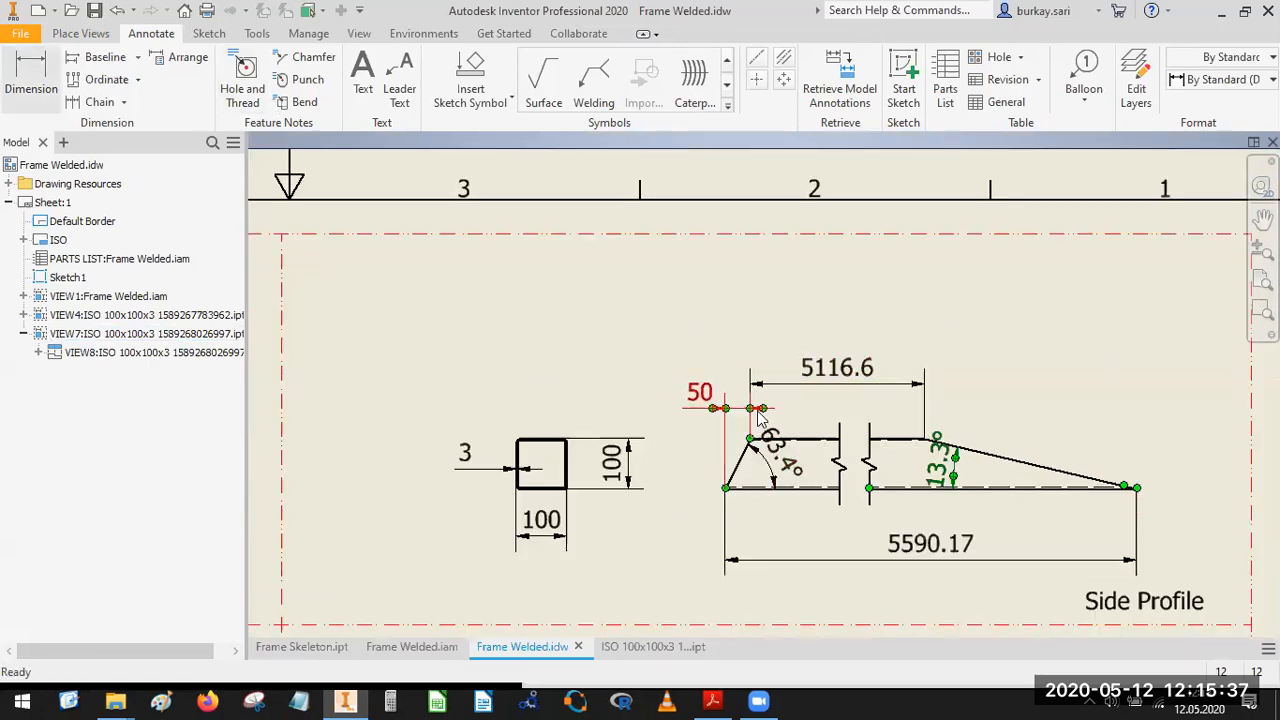
{"action": "scroll", "coordinate": [752, 420], "scroll_direction": "up", "scroll_amount": 6}
{"action": "scroll", "coordinate": [840, 400], "scroll_direction": "down", "scroll_amount": 2}
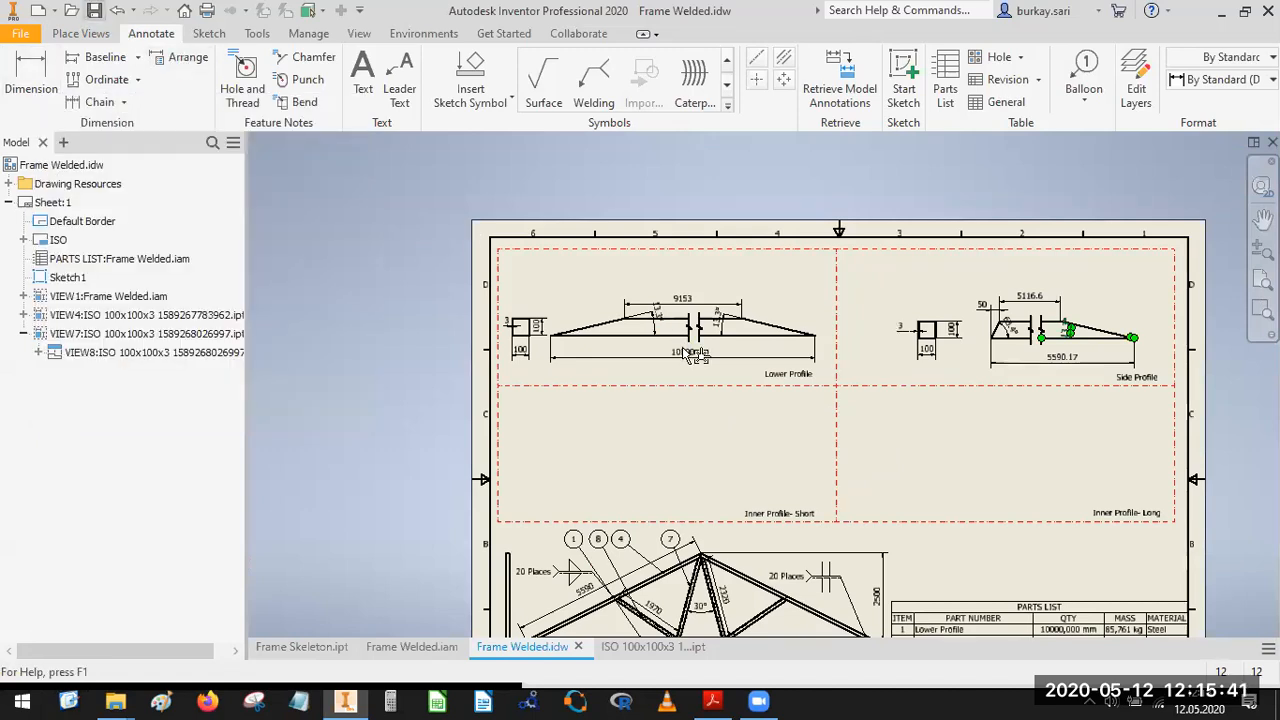
Close the Side Profile part and open Inside Profile-Long:1 from the Frame Assembly in the main frame view.
{"action": "left_click", "coordinate": [692, 654]}
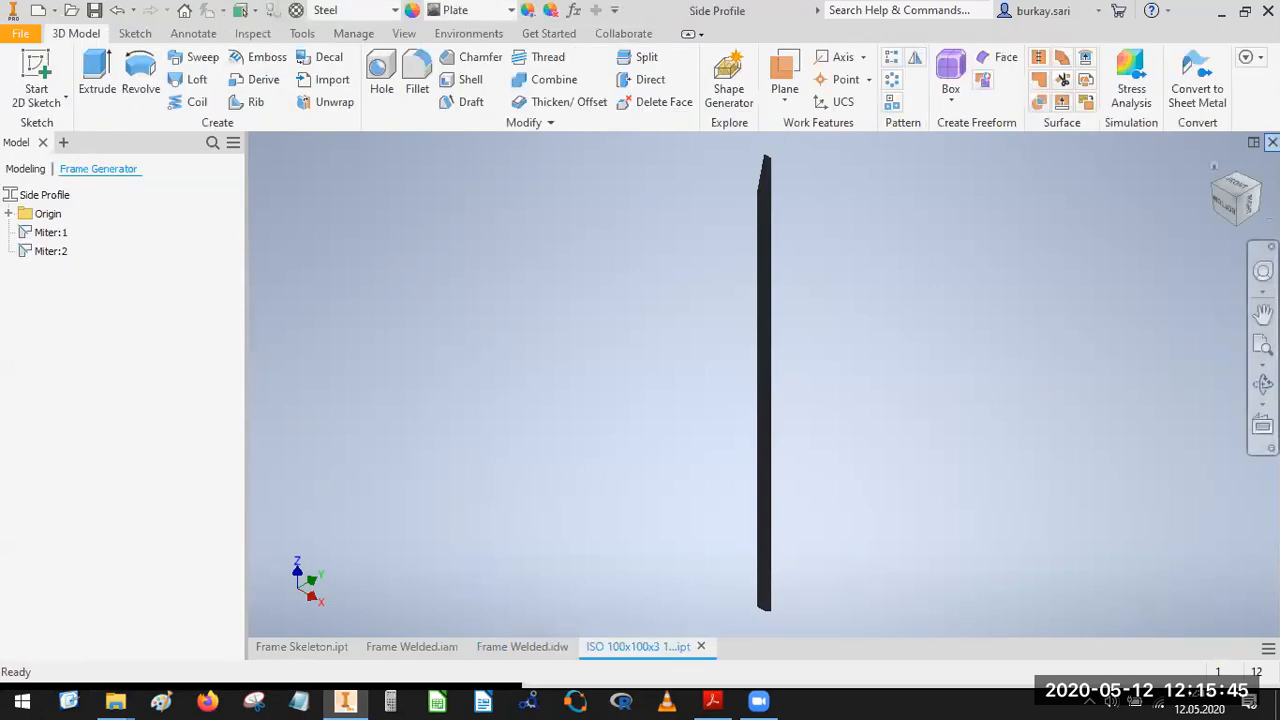
{"action": "left_click", "coordinate": [1272, 142]}
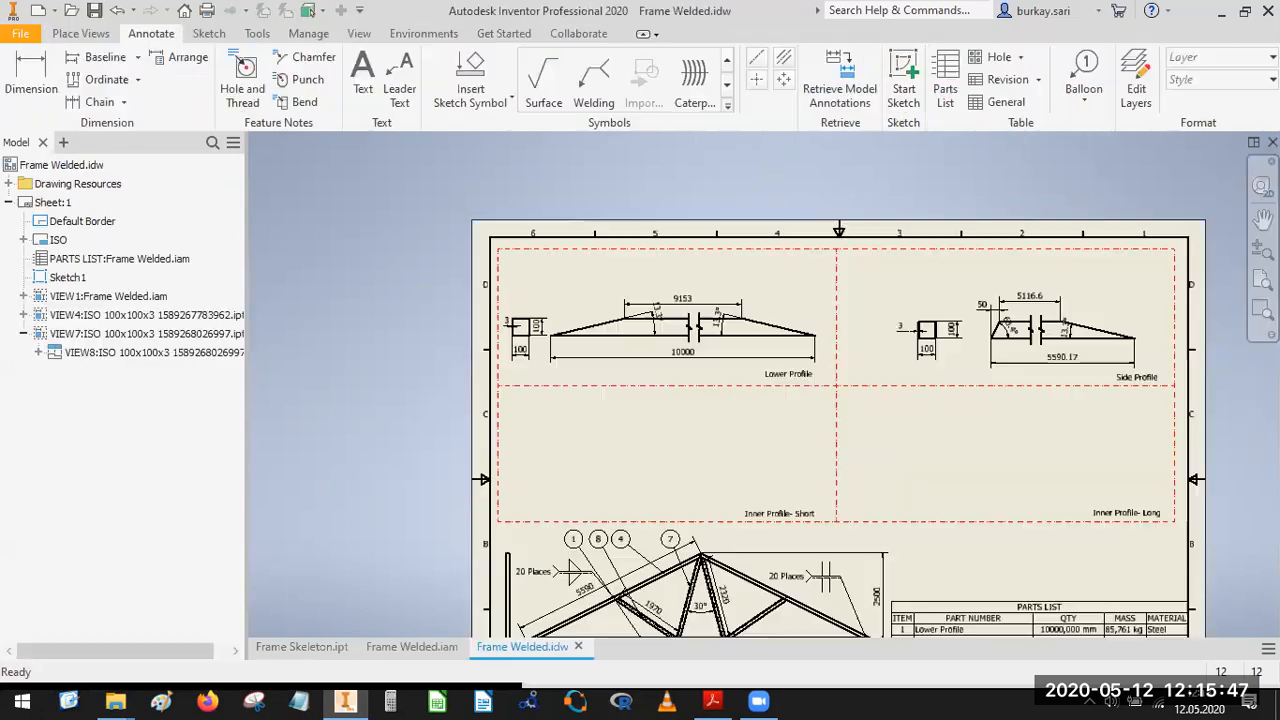
{"action": "left_click", "coordinate": [23, 296]}
{"action": "left_click", "coordinate": [38, 334]}
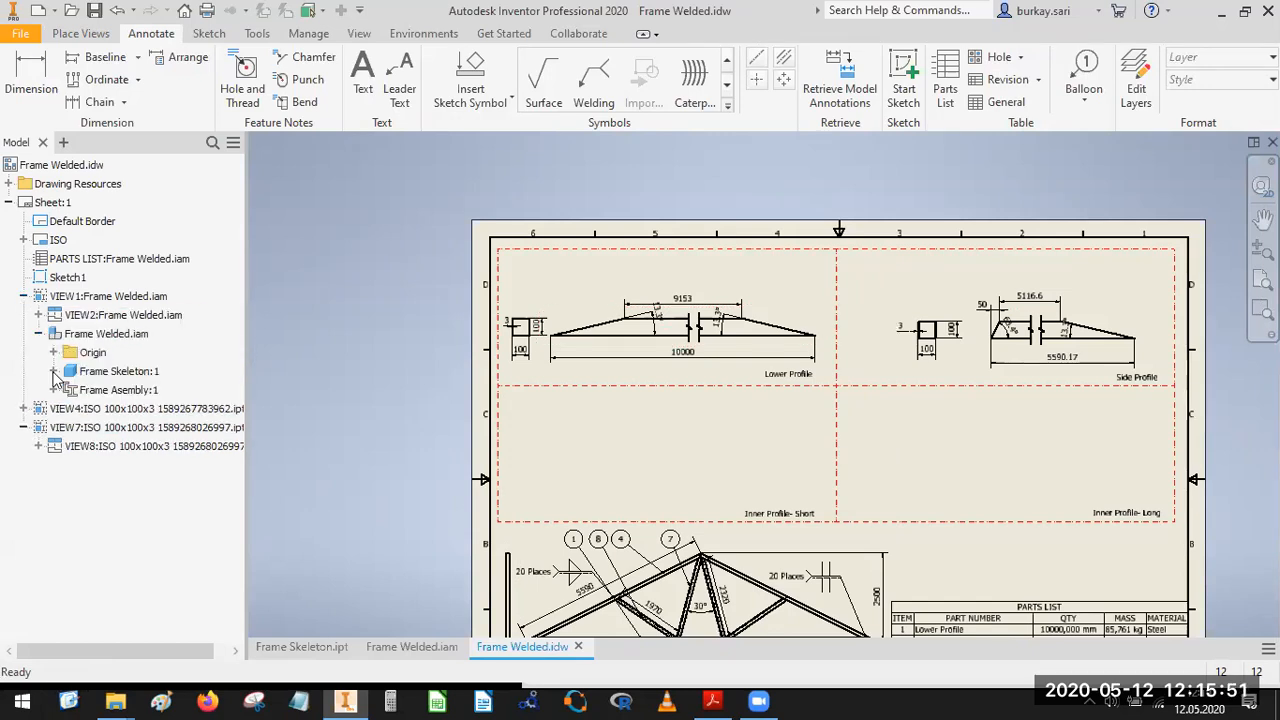
{"action": "left_click", "coordinate": [53, 390]}
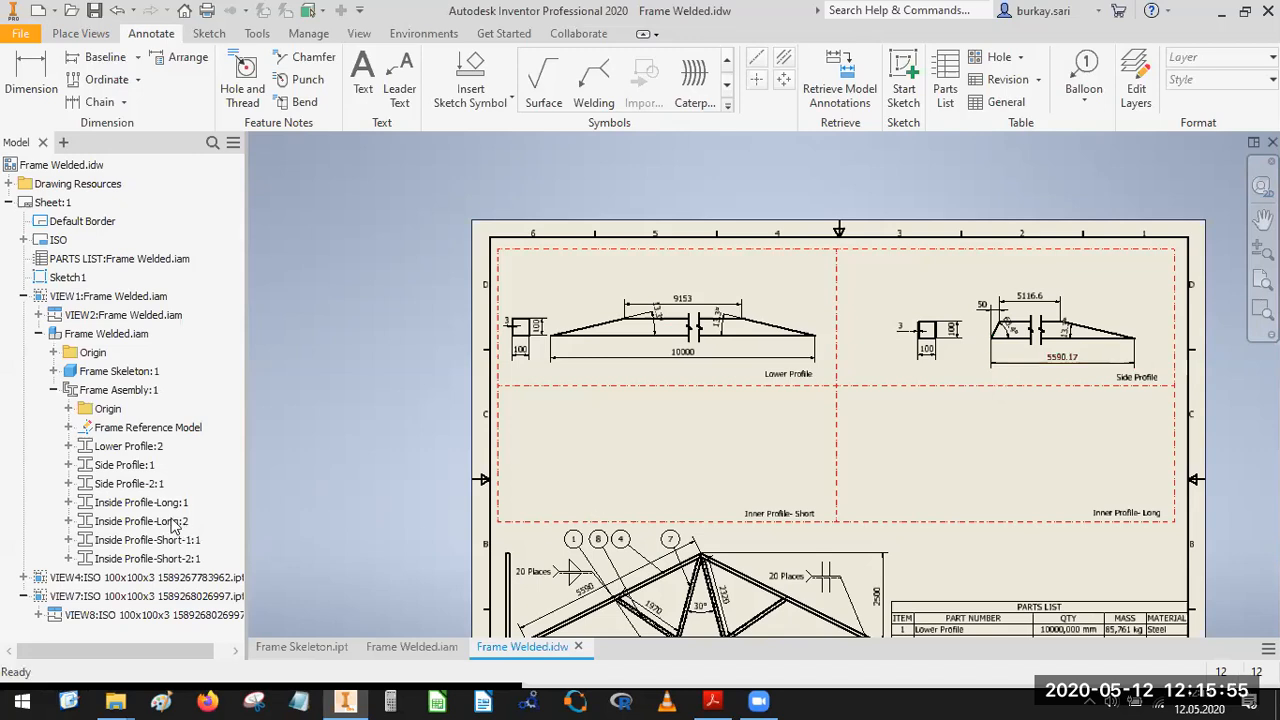
{"action": "right_click", "coordinate": [135, 502]}
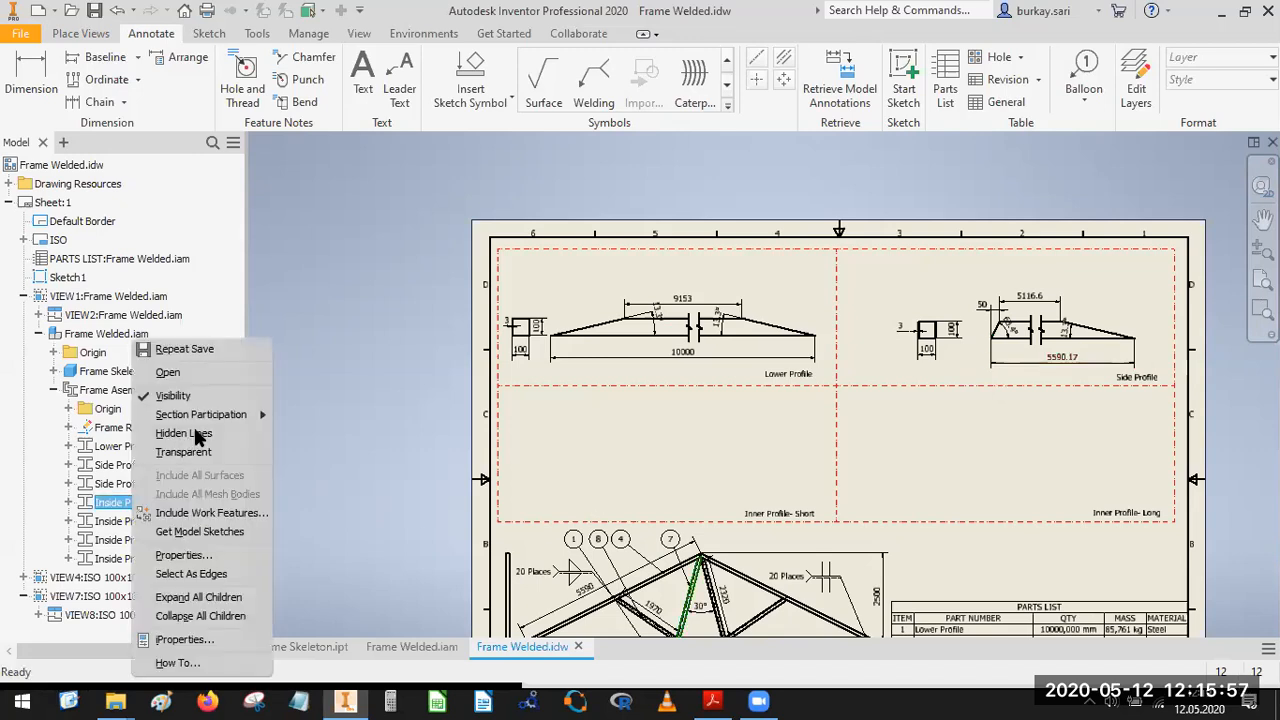
{"action": "left_click", "coordinate": [192, 379]}
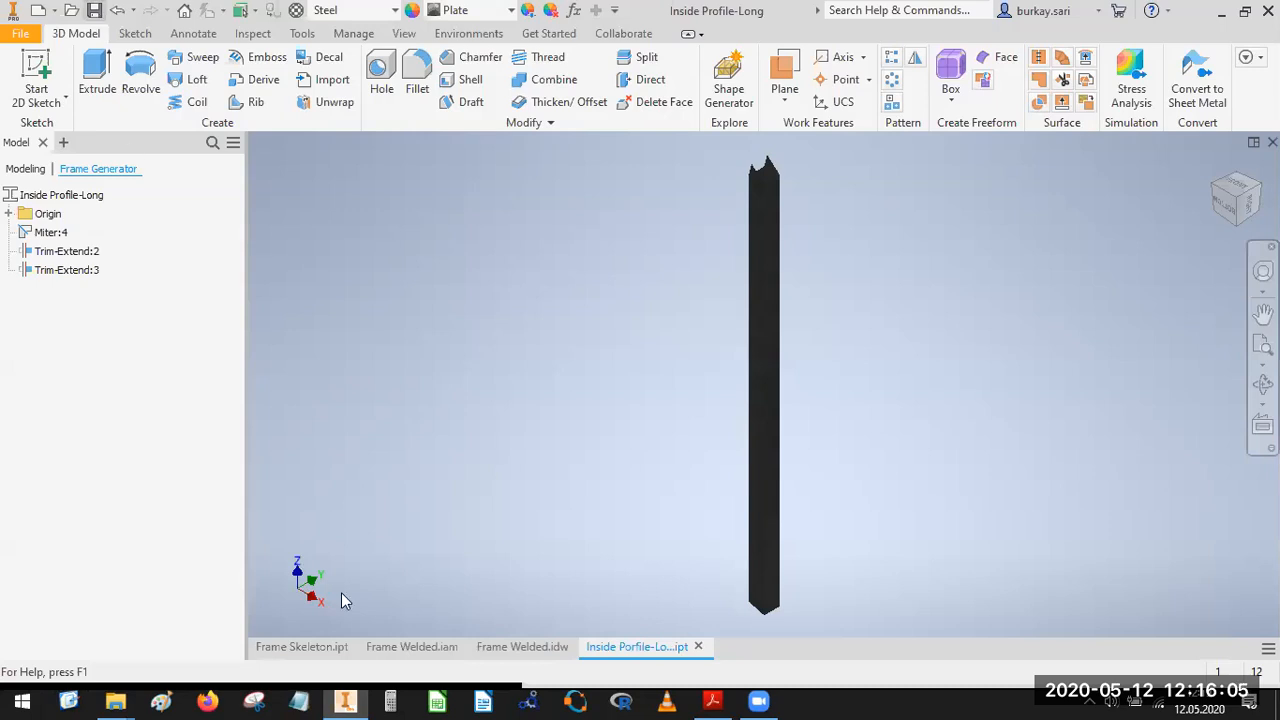
Start a base view of the Inside Profile-Long part in the Frame Welded drawing, oriented from the bottom and set near the Inner Profile-Short cell.
{"action": "left_click", "coordinate": [514, 649]}
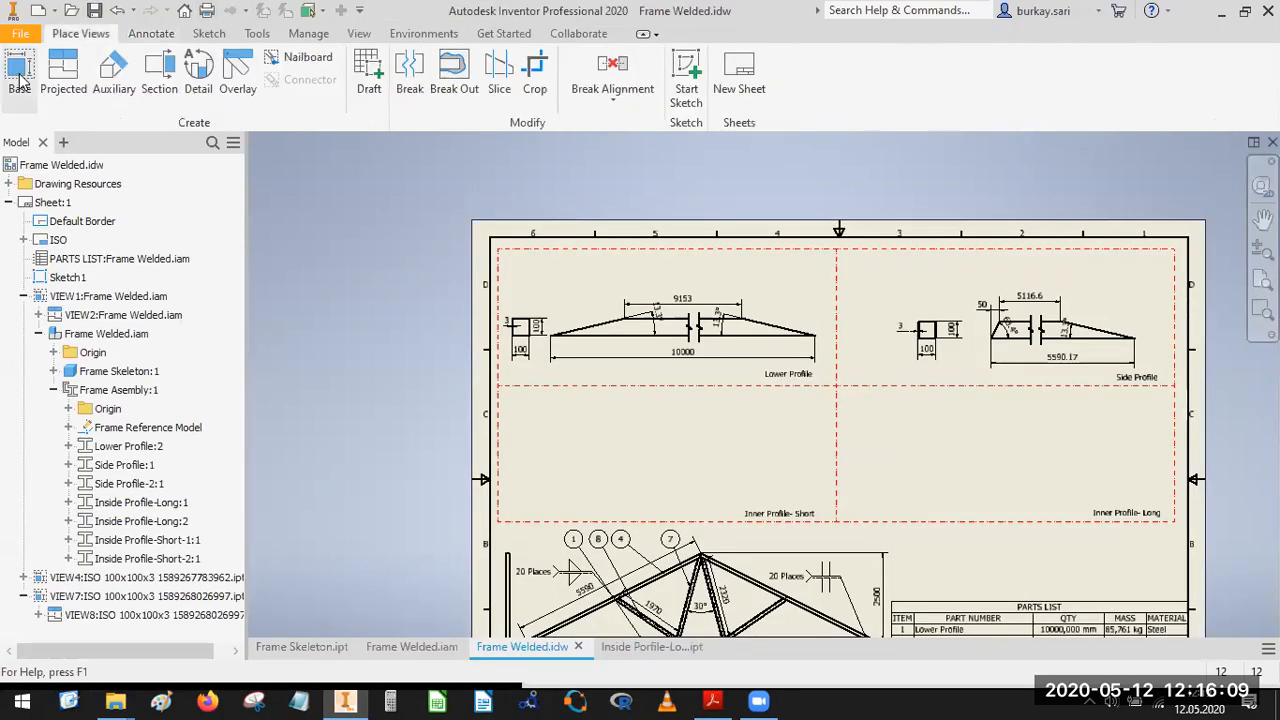
{"action": "left_click", "coordinate": [20, 68]}
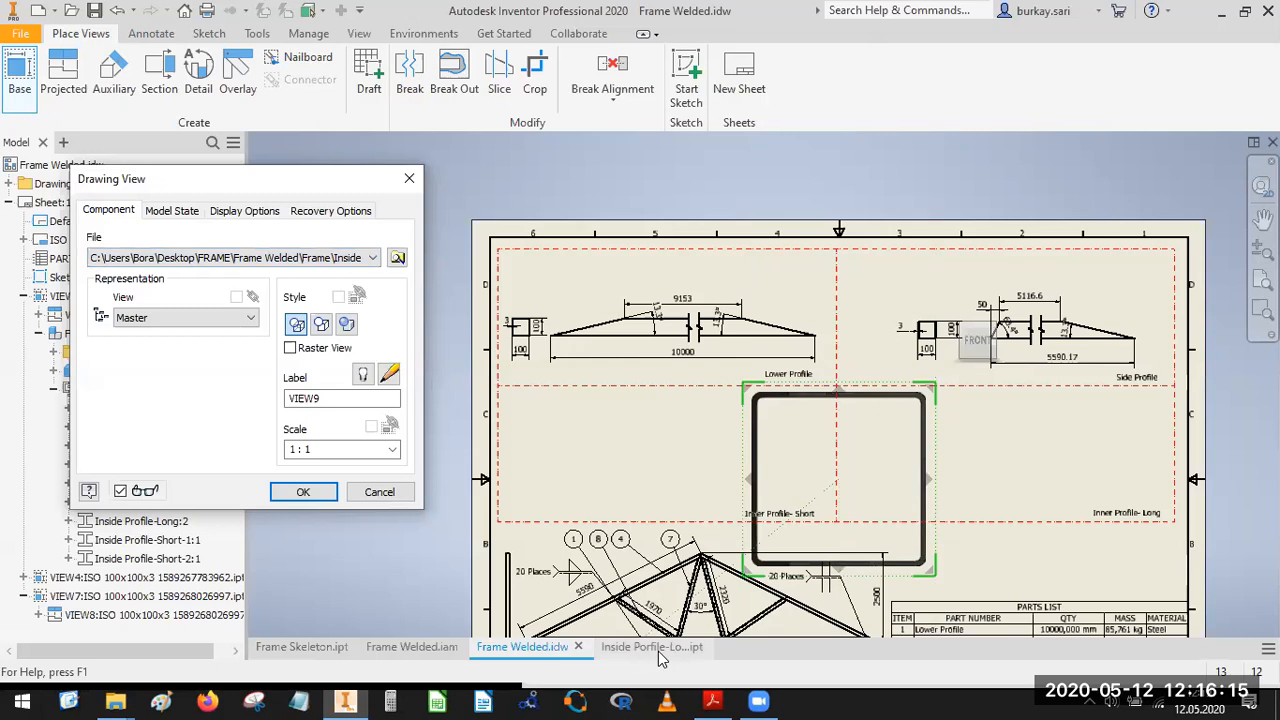
{"action": "left_click", "coordinate": [1008, 340]}
{"action": "scroll", "coordinate": [893, 505], "scroll_direction": "down", "scroll_amount": 2}
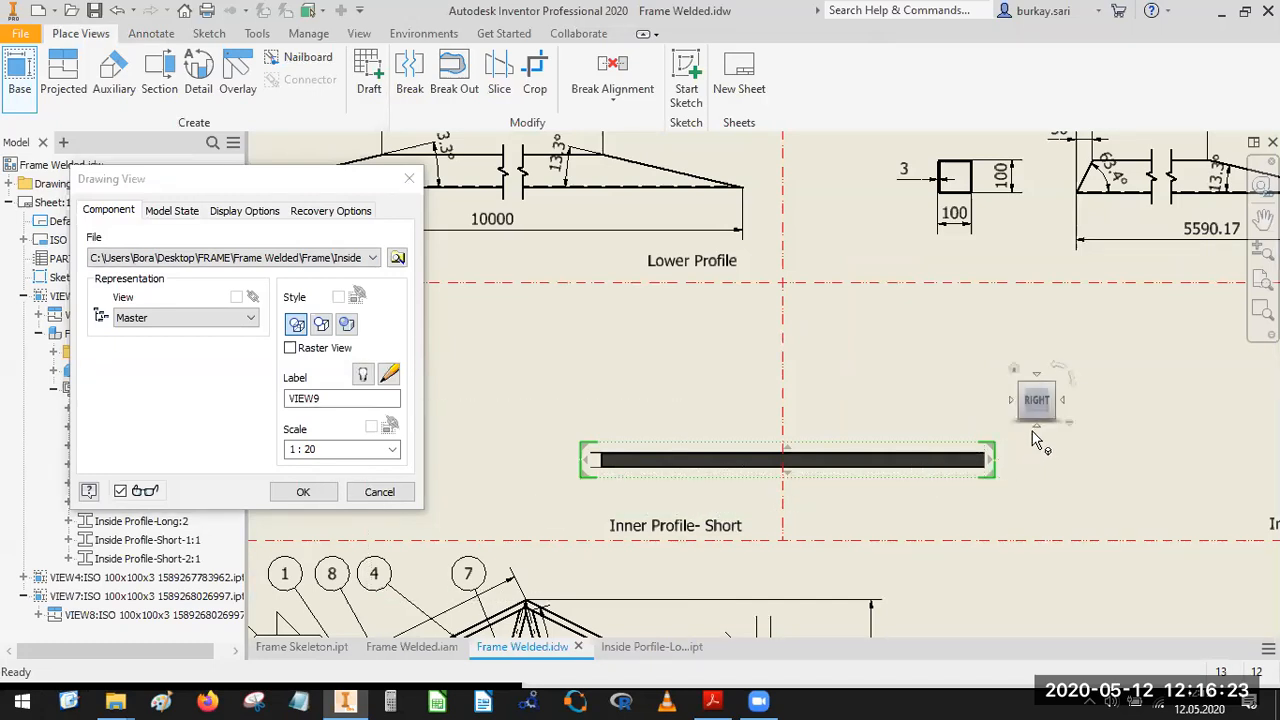
{"action": "left_click", "coordinate": [1037, 426]}
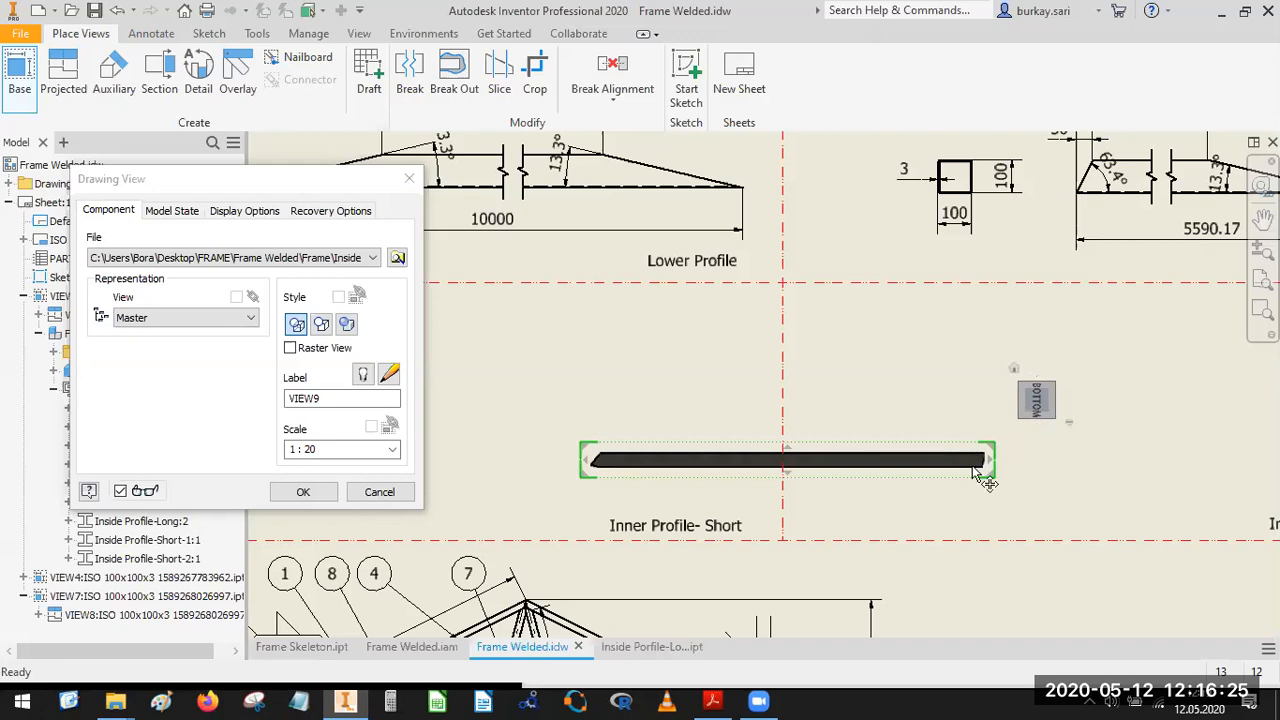
{"action": "scroll", "coordinate": [978, 476], "scroll_direction": "down", "scroll_amount": 4}
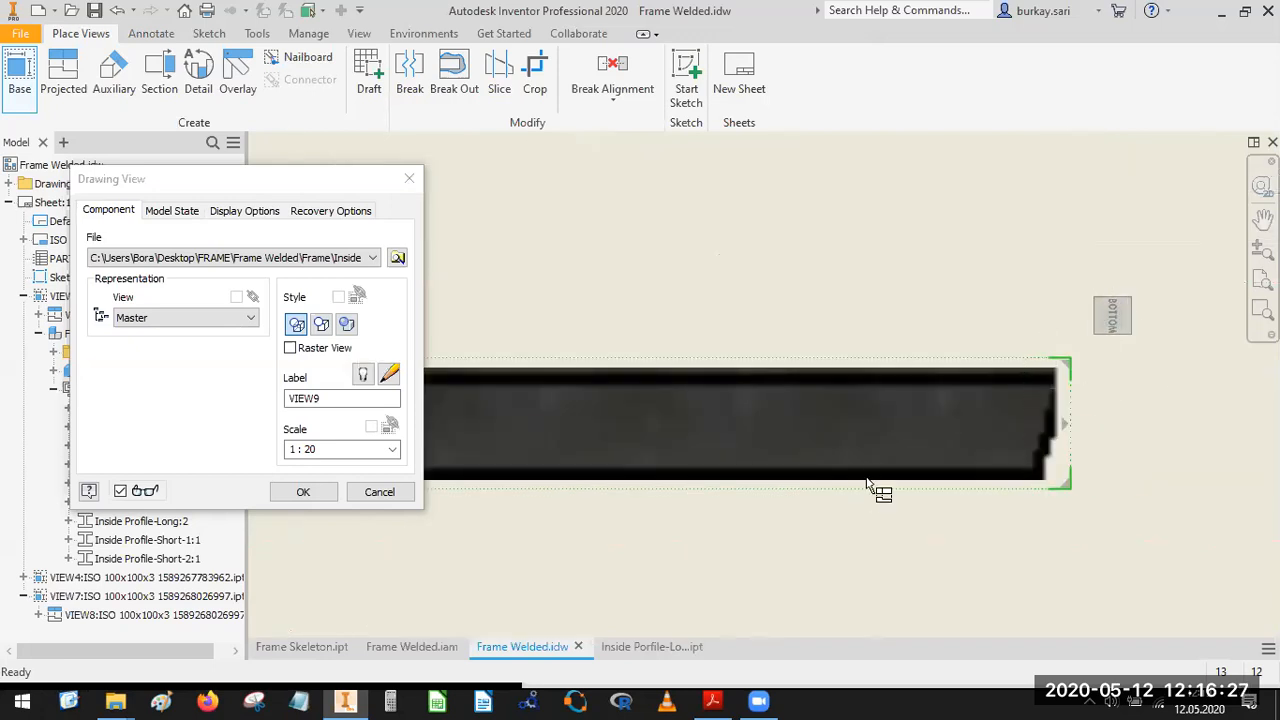
{"action": "scroll", "coordinate": [868, 483], "scroll_direction": "up", "scroll_amount": 4}
{"action": "middle_click_drag", "start_coordinate": [556, 465], "coordinate": [906, 461]}
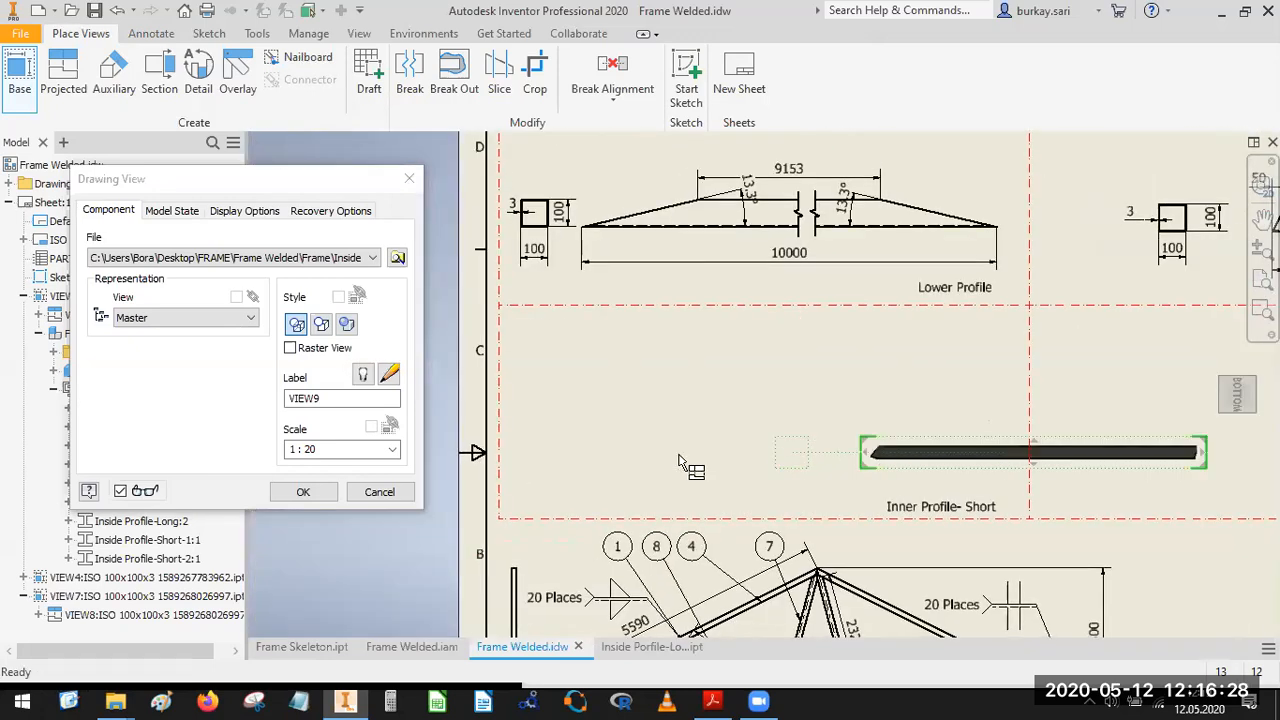
Set the base view's scale to 1:10 and place it together with a projected square end view beside its pointed end.
{"action": "left_click", "coordinate": [384, 450]}
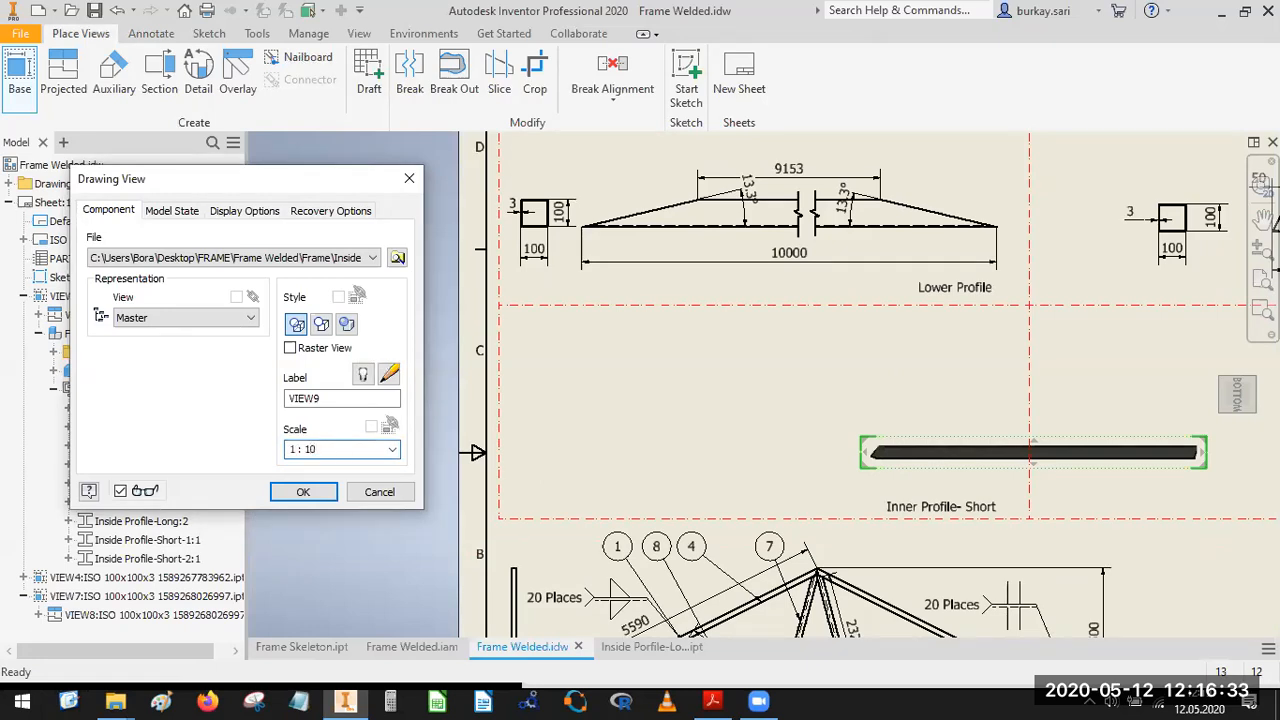
{"action": "scroll", "coordinate": [912, 402], "scroll_direction": "down", "scroll_amount": 3}
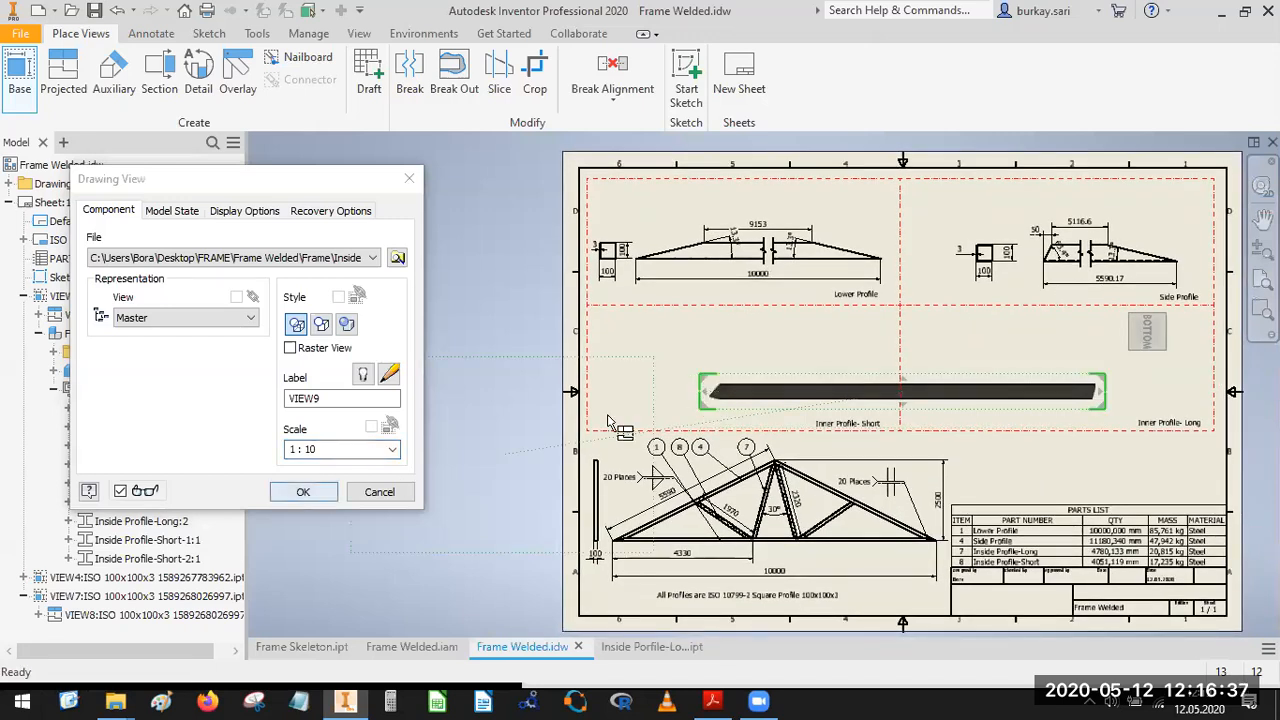
{"action": "scroll", "coordinate": [607, 414], "scroll_direction": "up", "scroll_amount": 3}
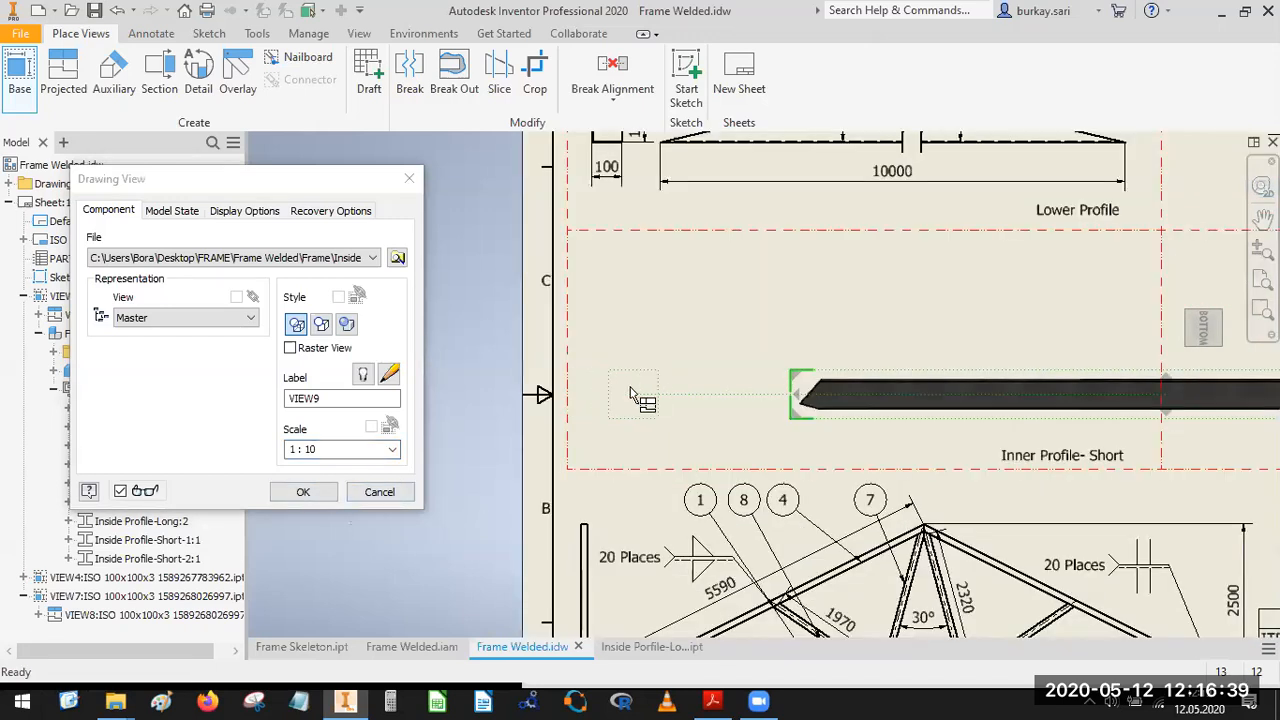
{"action": "right_click", "coordinate": [679, 394]}
{"action": "left_click", "coordinate": [705, 392]}
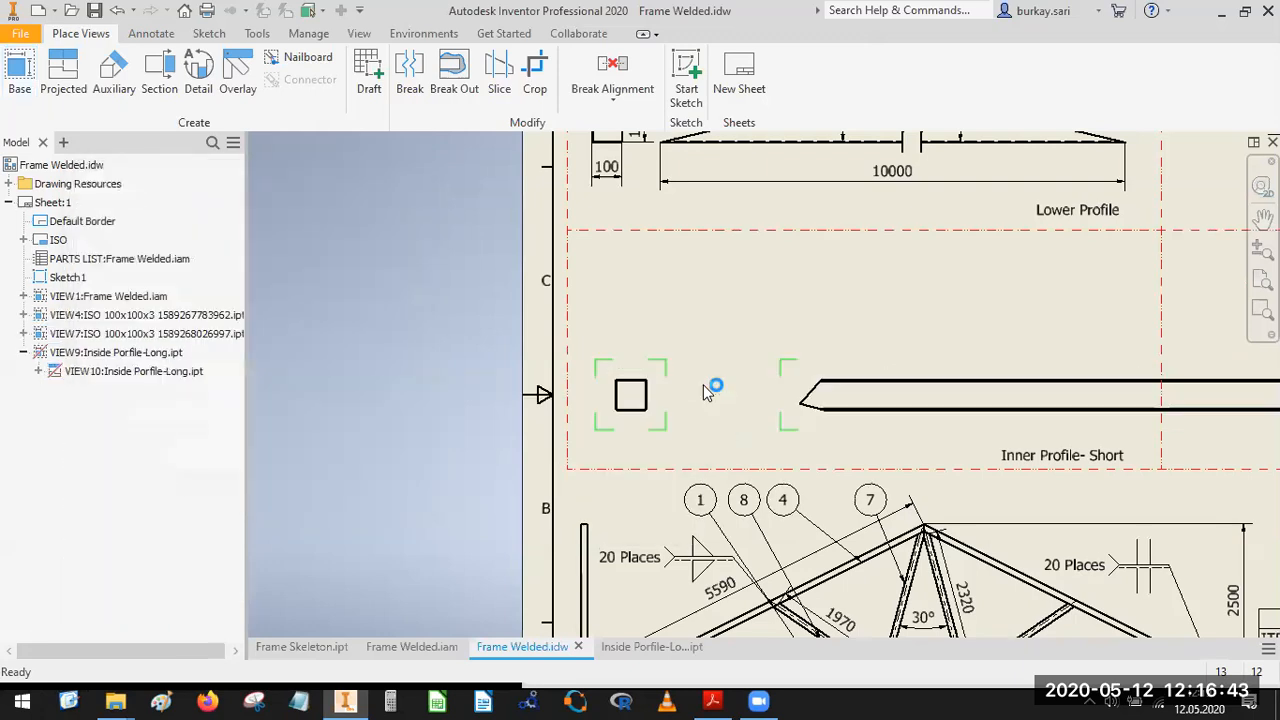
Break the long Inside Profile-Long view between its two ends, using a 6 mm gap and one break symbol.
{"action": "middle_click_drag", "start_coordinate": [860, 412], "coordinate": [683, 357]}
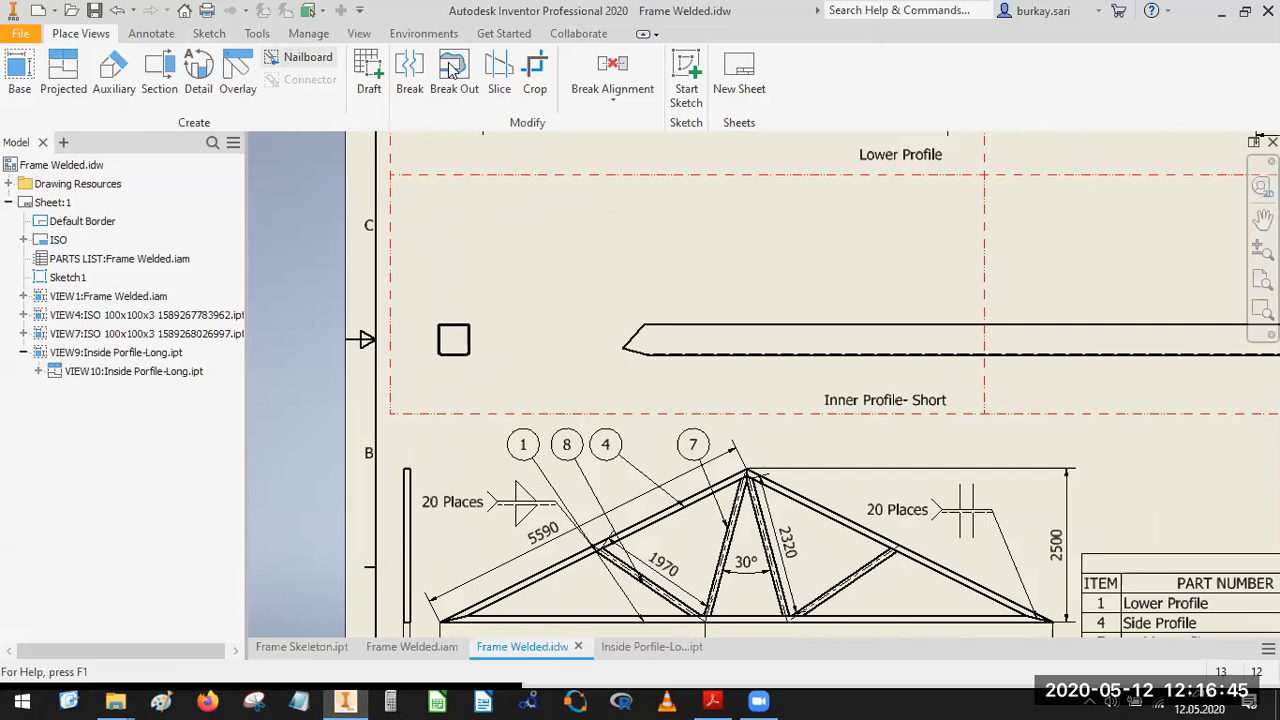
{"action": "left_click", "coordinate": [409, 68]}
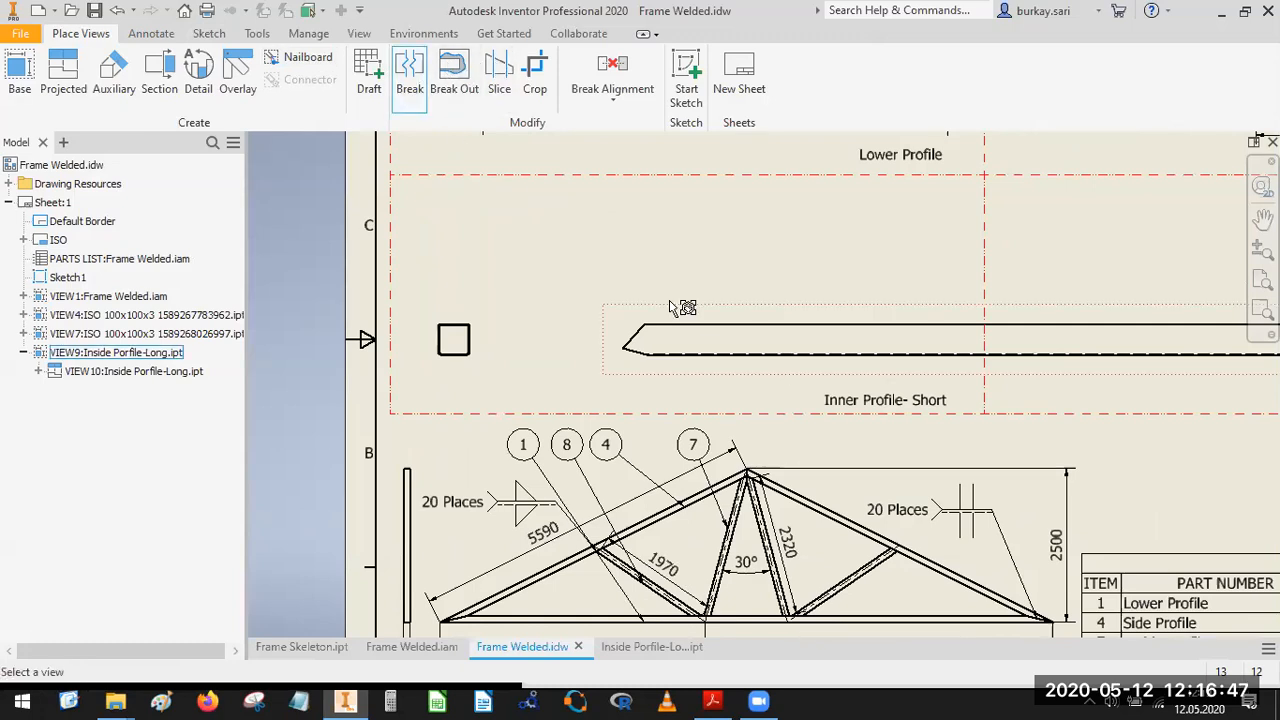
{"action": "left_click", "coordinate": [778, 328]}
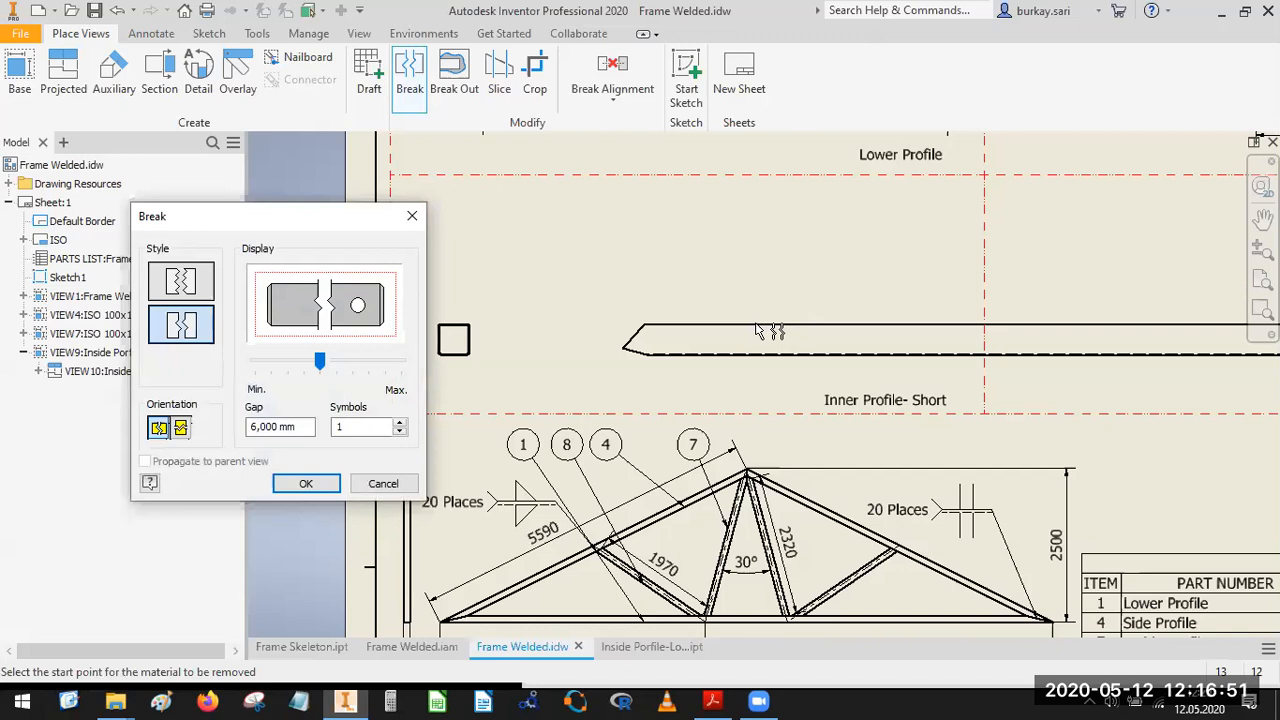
{"action": "left_click", "coordinate": [764, 335]}
{"action": "scroll", "coordinate": [838, 356], "scroll_direction": "up", "scroll_amount": 3}
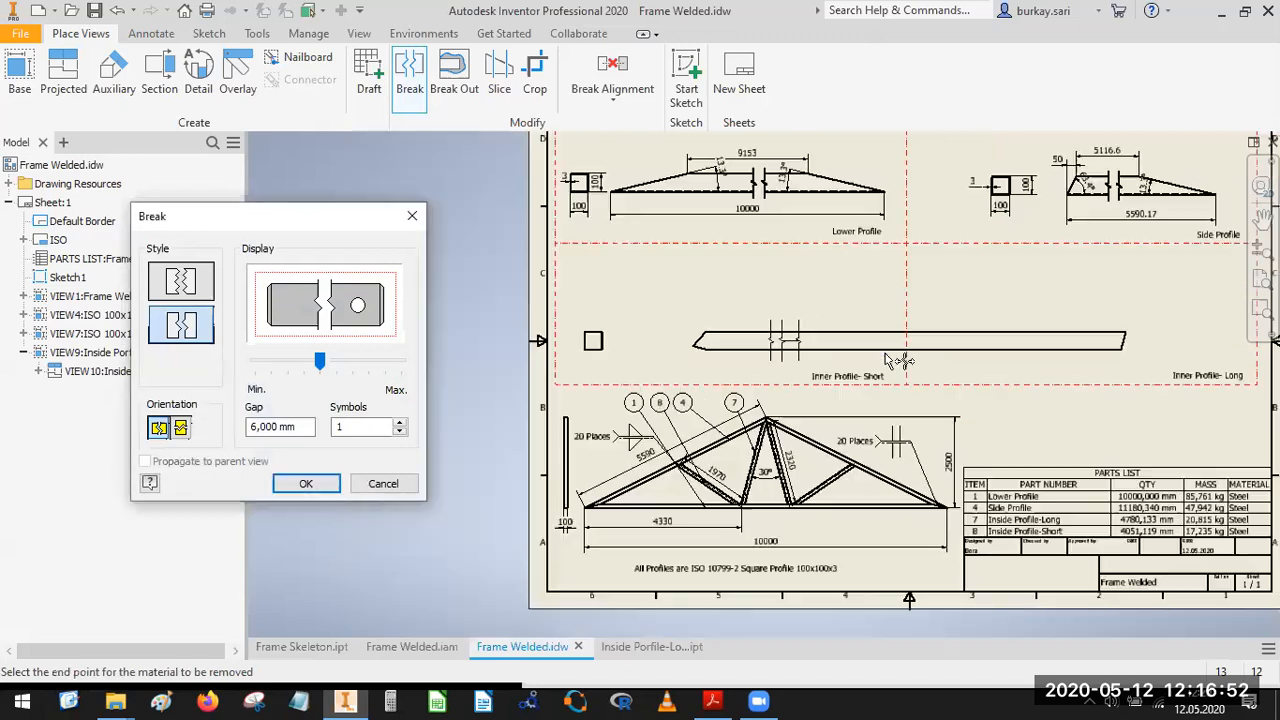
{"action": "scroll", "coordinate": [1080, 341], "scroll_direction": "down", "scroll_amount": 5}
{"action": "left_click", "coordinate": [1075, 320]}
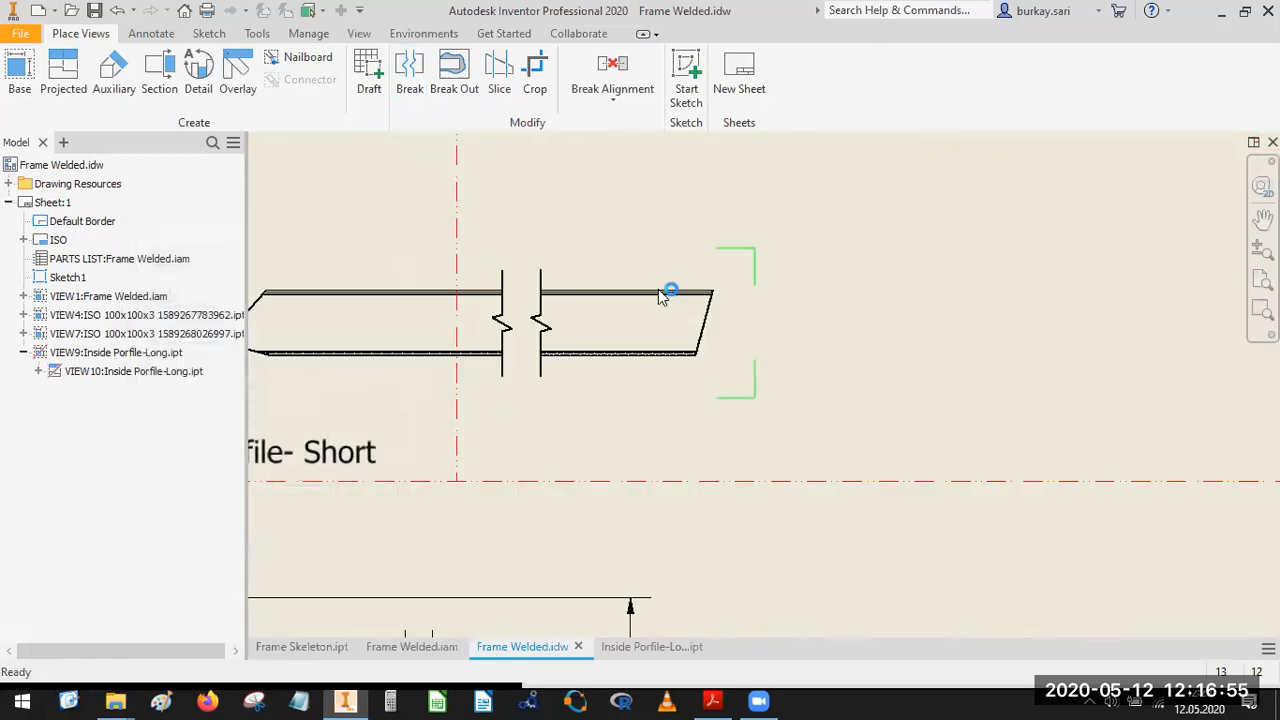
Move the broken profile view into the middle of the Inner Profile-Short cell, beside the square end view.
{"action": "scroll", "coordinate": [650, 276], "scroll_direction": "up", "scroll_amount": 3}
{"action": "mouse_move", "coordinate": [660, 277]}
{"action": "middle_mouse_down"}
{"action": "mouse_move", "coordinate": [888, 371]}
{"action": "mouse_move", "coordinate": [976, 372]}
{"action": "middle_mouse_up"}
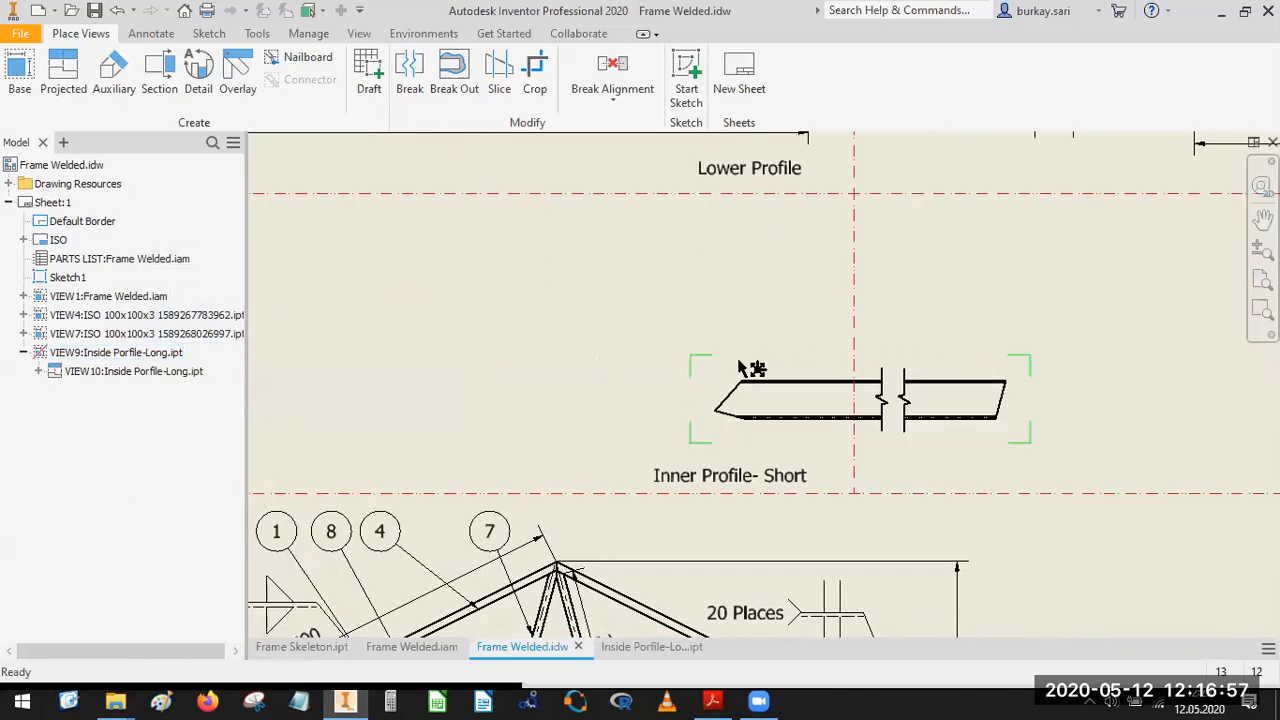
{"action": "left_click", "coordinate": [760, 368]}
{"action": "scroll", "coordinate": [860, 340], "scroll_direction": "up", "scroll_amount": 2}
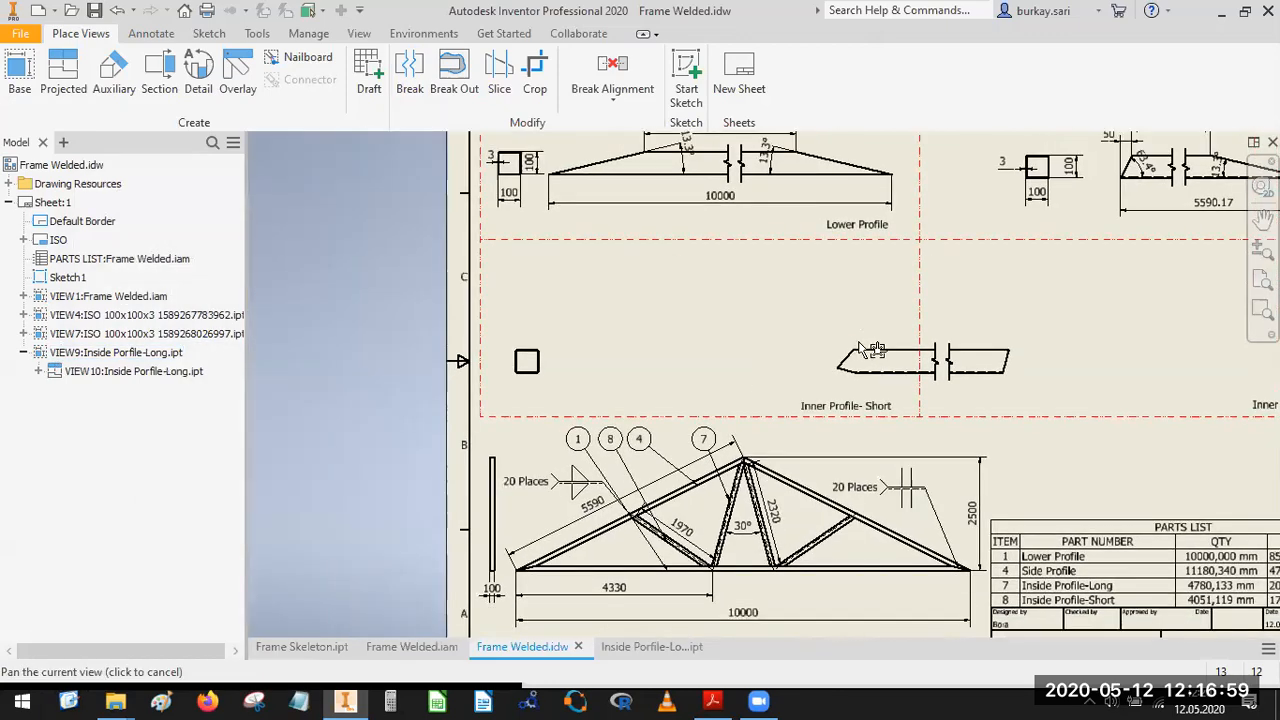
{"action": "left_click_drag", "start_coordinate": [868, 341], "coordinate": [665, 298]}
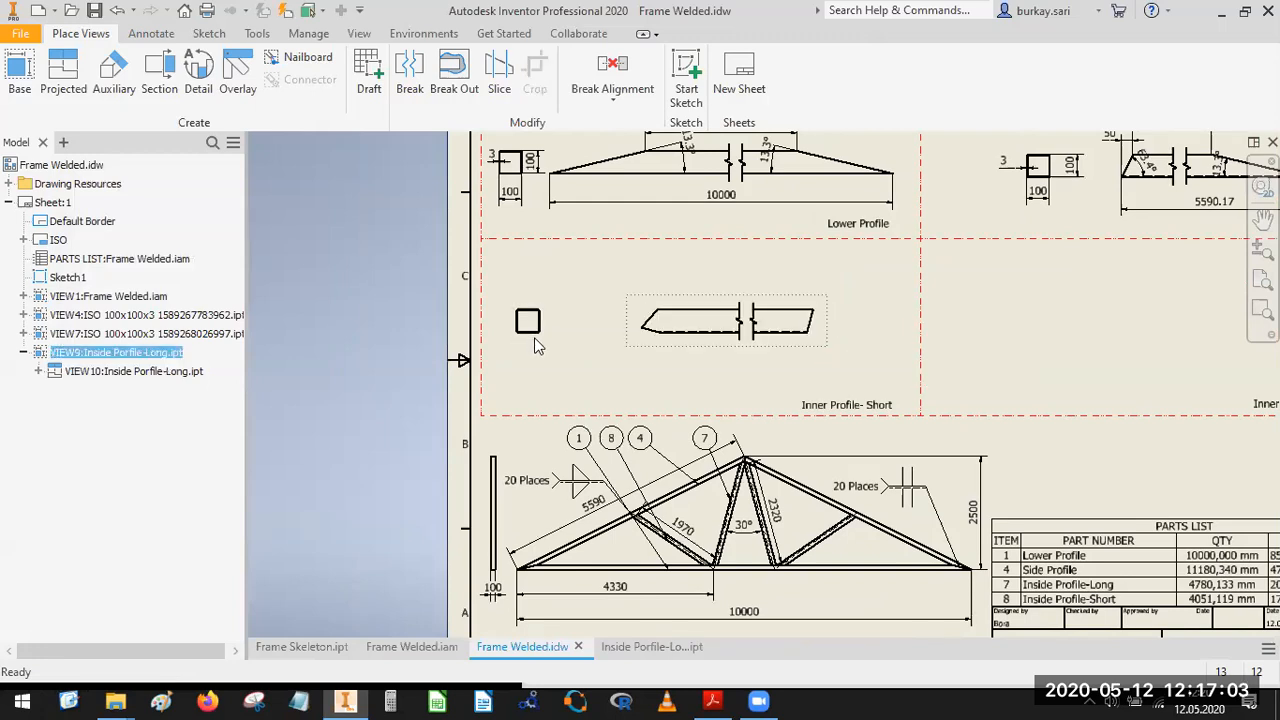
Retrieve the model dimensions on the square end view and move its two 100 mm dimensions outside the outline.
{"action": "scroll", "coordinate": [535, 342], "scroll_direction": "down", "scroll_amount": 4}
{"action": "left_click_drag", "start_coordinate": [486, 388], "coordinate": [550, 388]}
{"action": "left_click", "coordinate": [151, 36]}
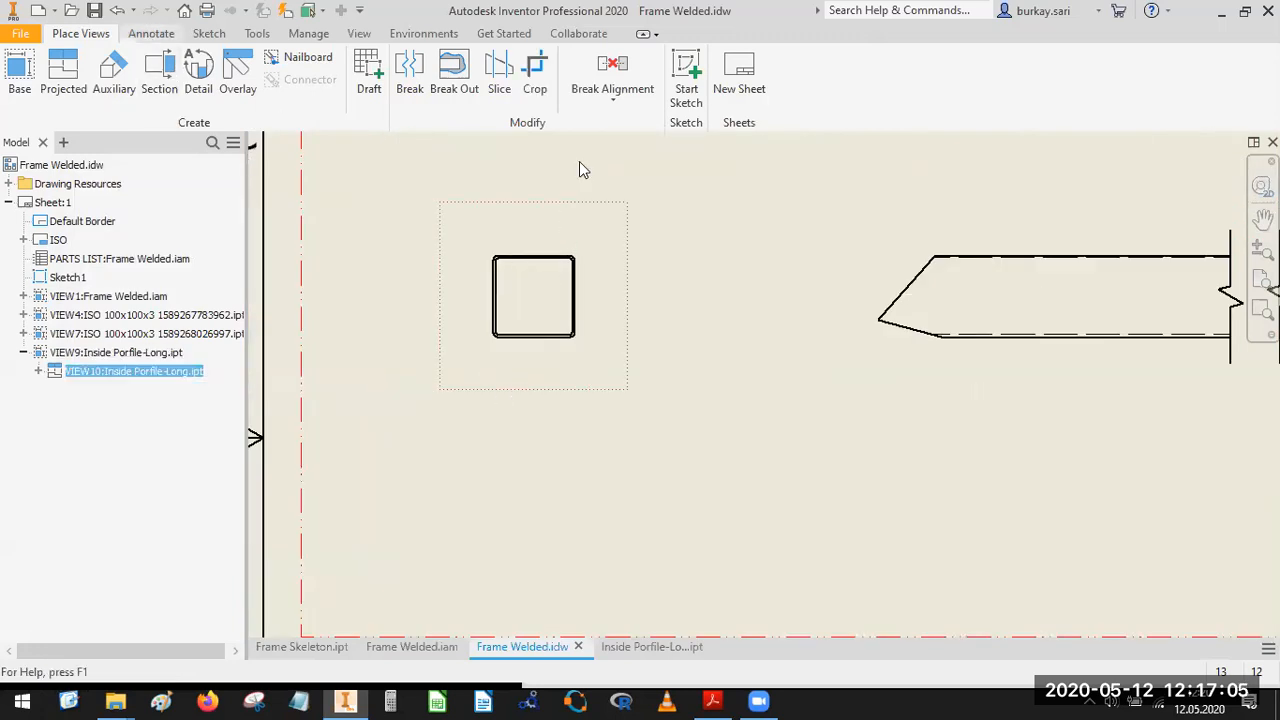
{"action": "left_click", "coordinate": [858, 92]}
{"action": "left_click", "coordinate": [530, 234]}
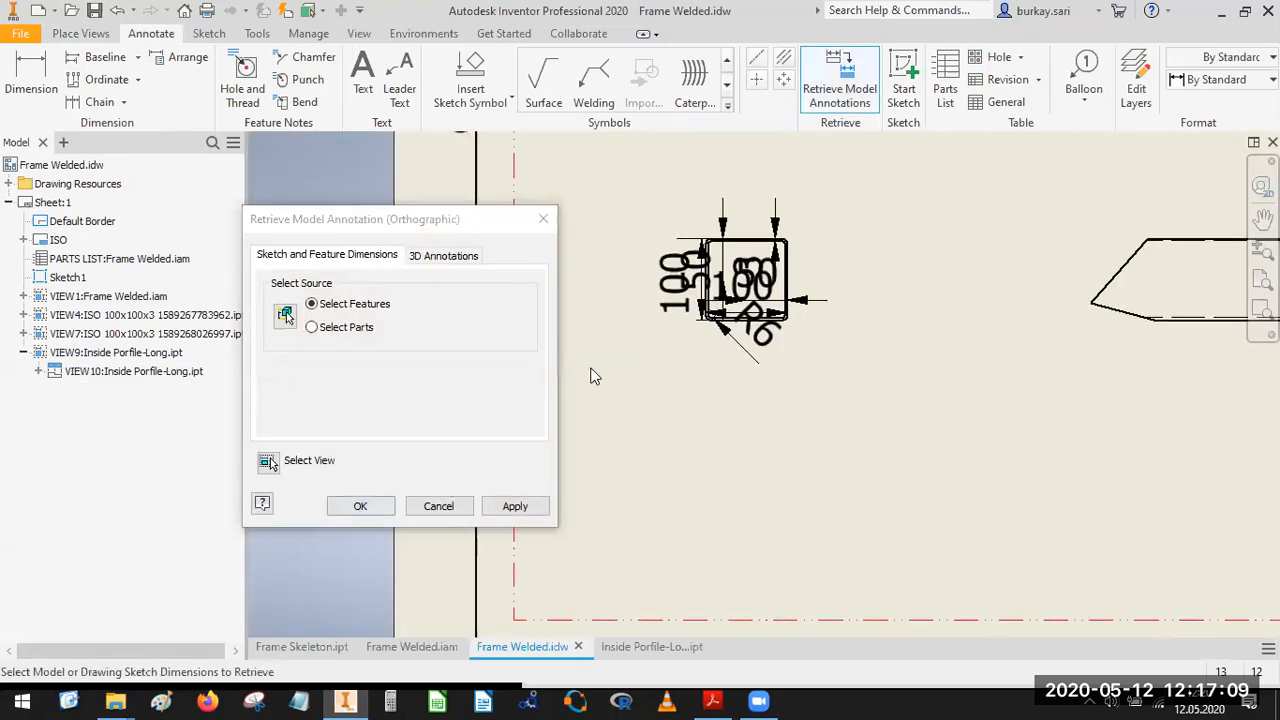
{"action": "left_click_drag", "start_coordinate": [672, 288], "coordinate": [608, 281]}
{"action": "left_click_drag", "start_coordinate": [797, 310], "coordinate": [749, 420]}
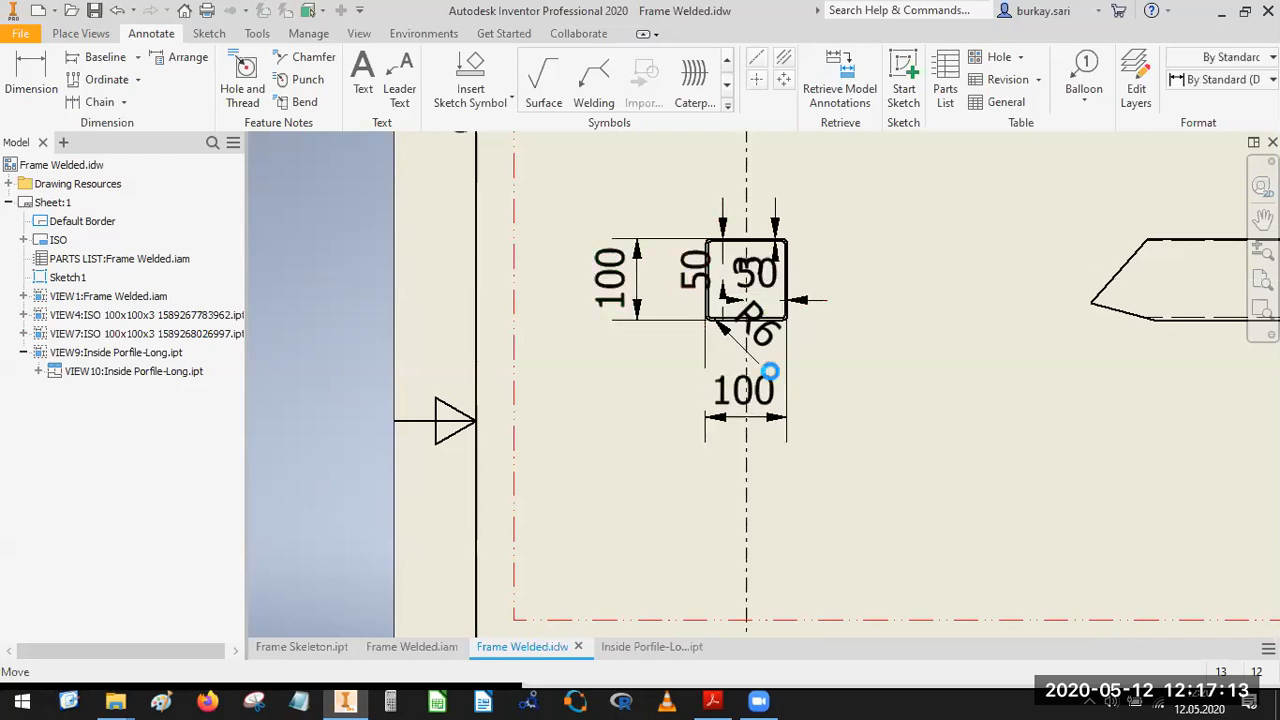
Delete the 50, R6 and duplicate wall thickness dimensions from the square end view and move the remaining thickness dimension above it.
{"action": "left_click", "coordinate": [746, 280]}
{"action": "key", "text": "Delete"}
{"action": "left_click", "coordinate": [693, 272]}
{"action": "key", "text": "Delete"}
{"action": "left_click", "coordinate": [752, 273]}
{"action": "left_click", "coordinate": [757, 326]}
{"action": "key", "text": "Delete"}
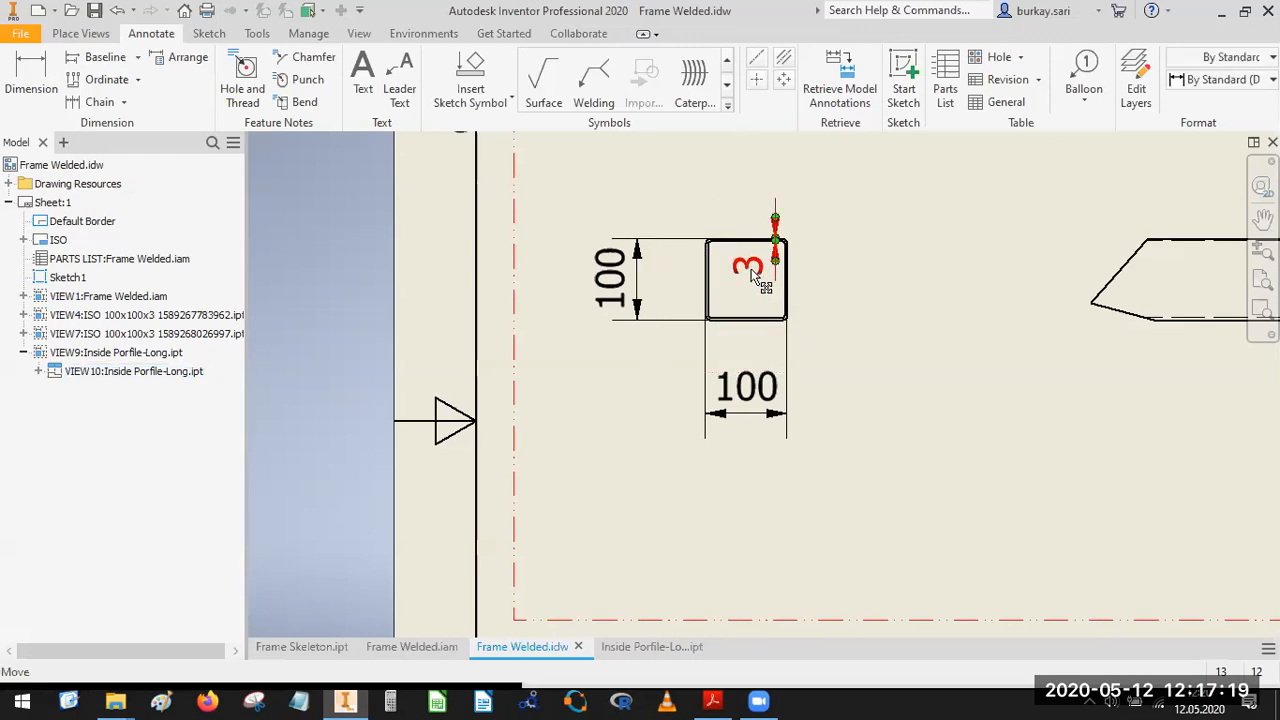
{"action": "left_click_drag", "start_coordinate": [792, 272], "coordinate": [764, 205]}
{"action": "left_click", "coordinate": [778, 212]}
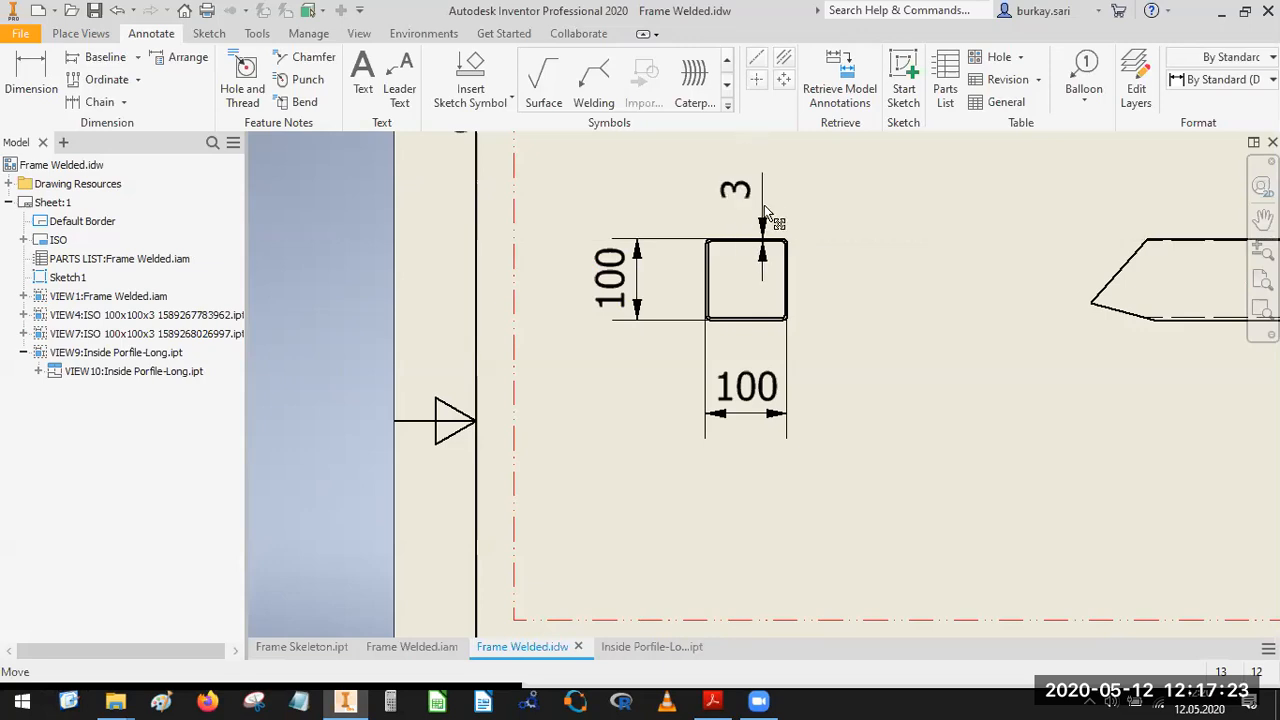
Dimension the broken profile's overall horizontal length above the view, from the pointed tip to the upper corner of the slanted end.
{"action": "middle_click_drag", "start_coordinate": [854, 274], "coordinate": [739, 326]}
{"action": "scroll", "coordinate": [856, 320], "scroll_direction": "down", "scroll_amount": 3}
{"action": "scroll", "coordinate": [934, 338], "scroll_direction": "down", "scroll_amount": 2}
{"action": "middle_click_drag", "start_coordinate": [952, 347], "coordinate": [698, 339]}
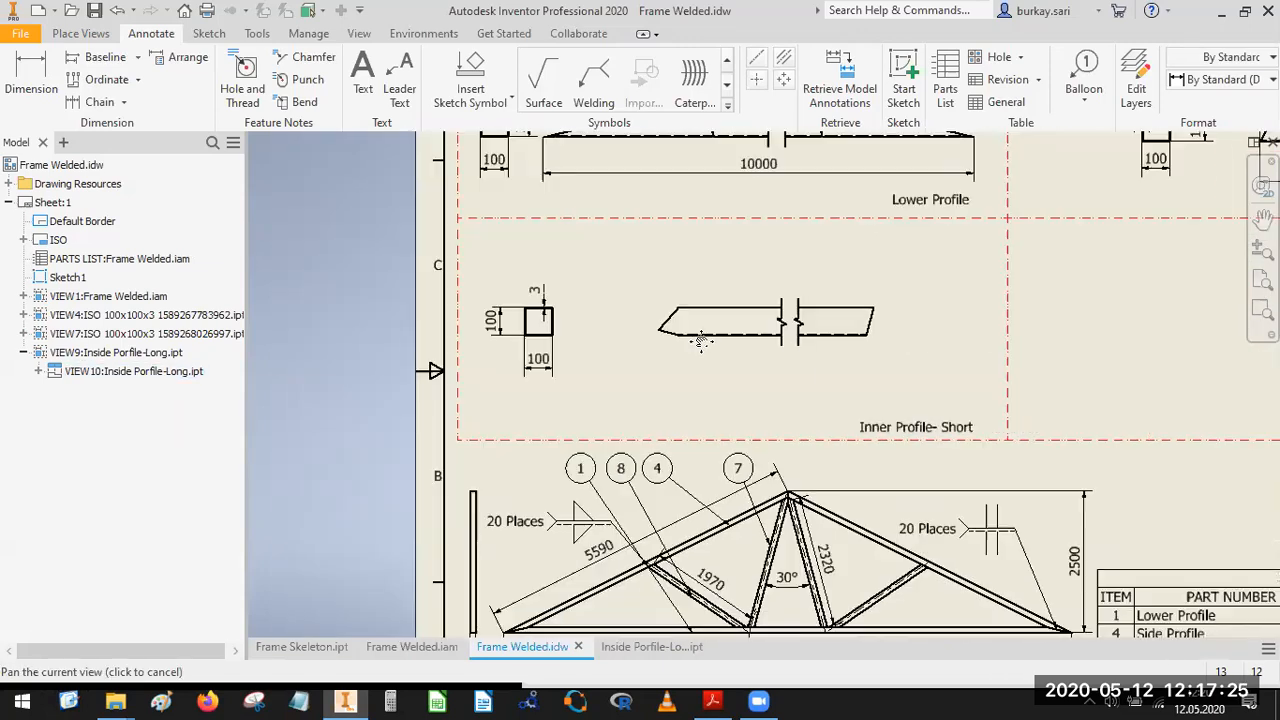
{"action": "scroll", "coordinate": [858, 332], "scroll_direction": "up", "scroll_amount": 6}
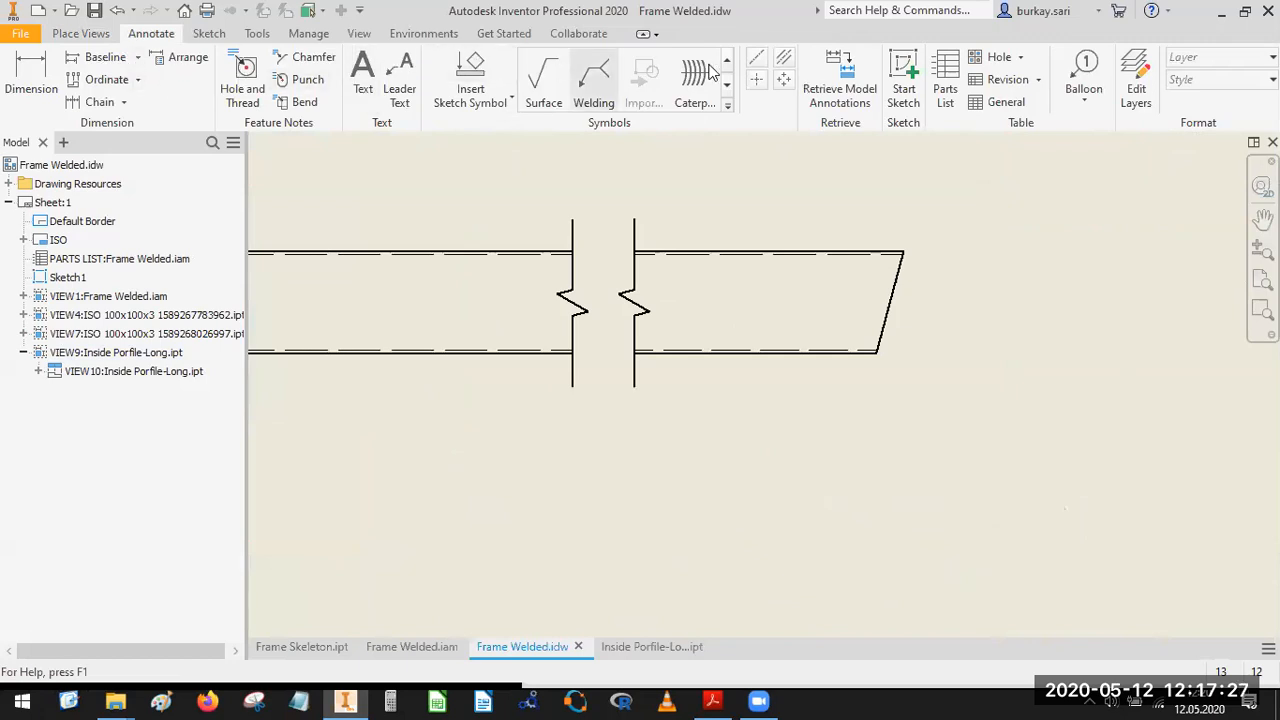
{"action": "scroll", "coordinate": [949, 323], "scroll_direction": "down", "scroll_amount": 3}
{"action": "middle_click_drag", "start_coordinate": [541, 303], "coordinate": [563, 311]}
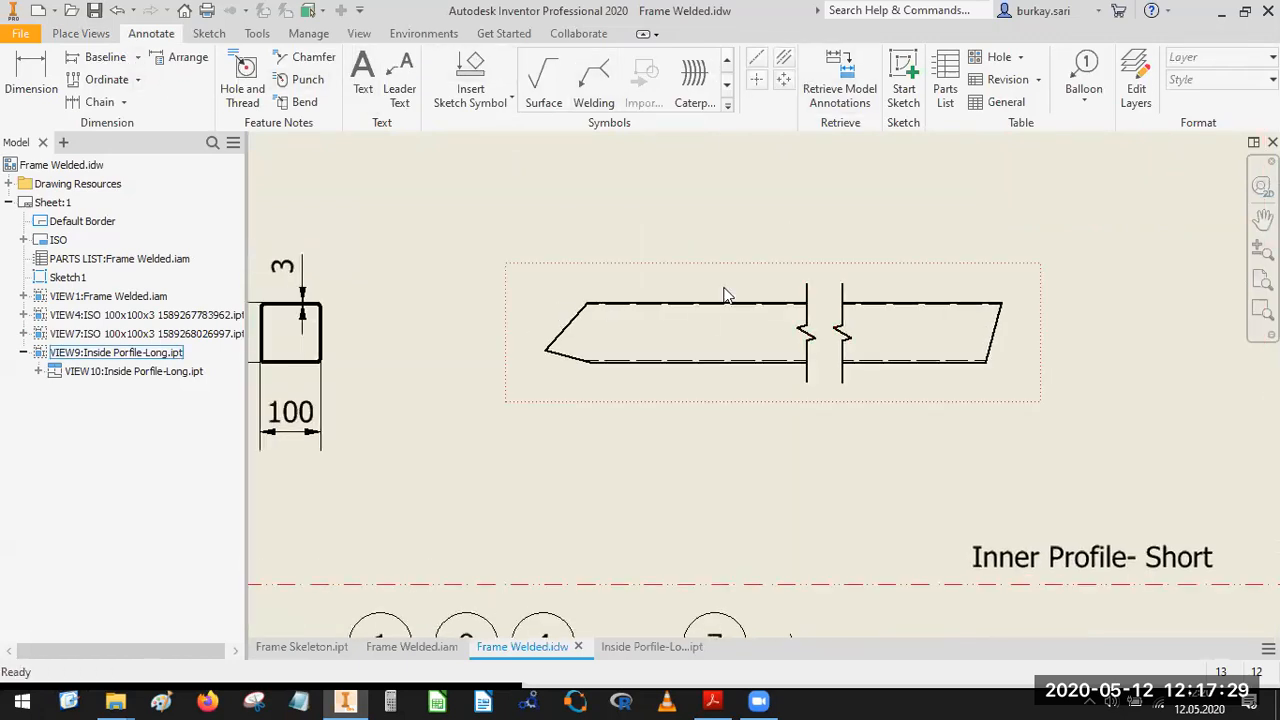
{"action": "key", "text": "d"}
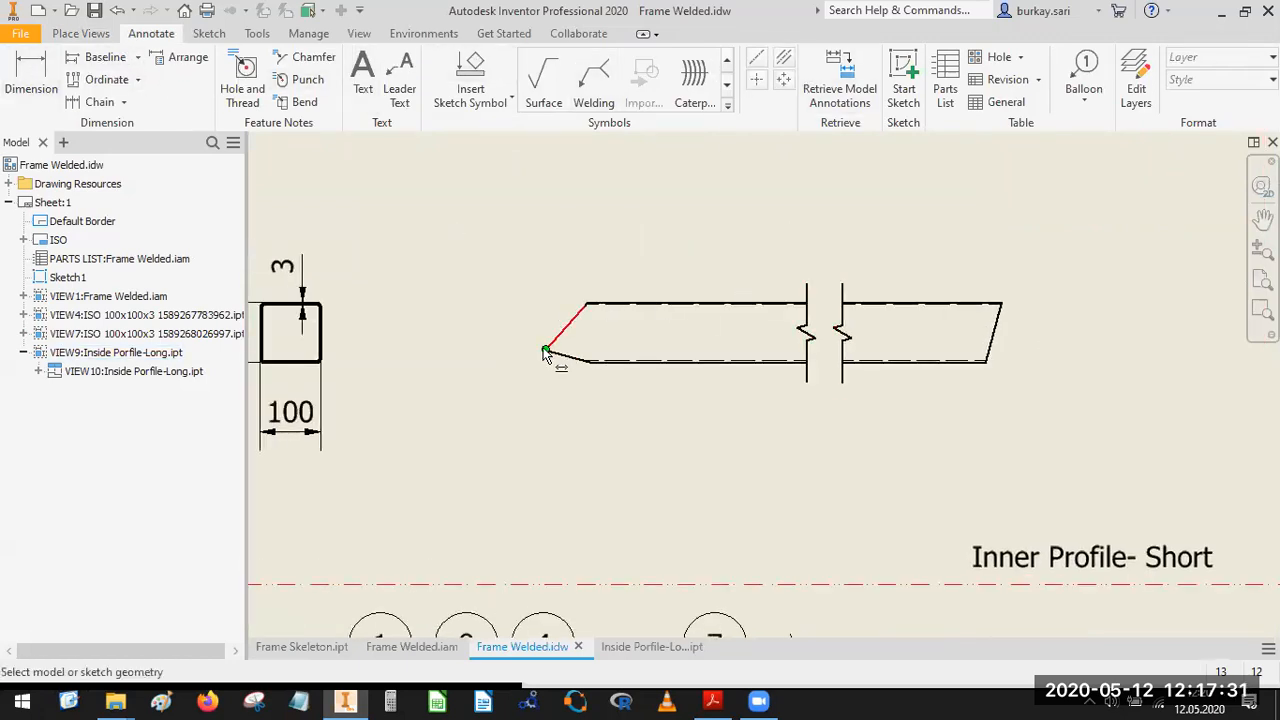
{"action": "left_click", "coordinate": [547, 352]}
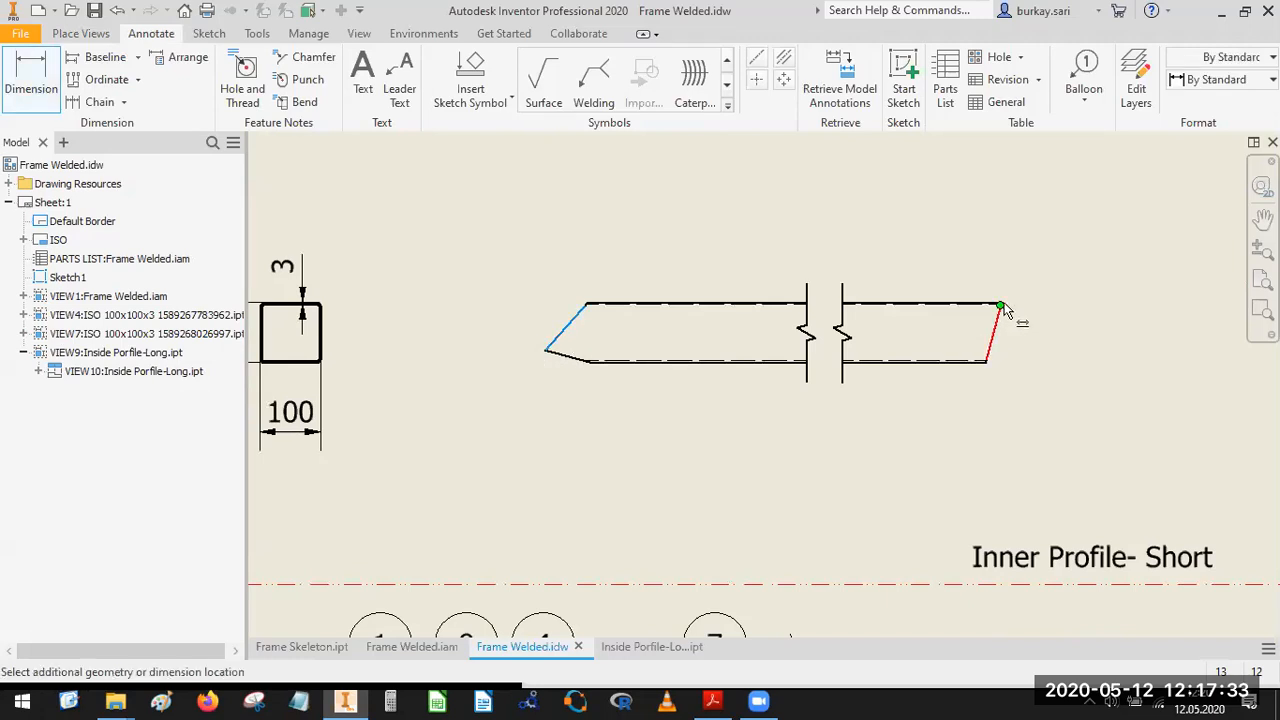
{"action": "scroll", "coordinate": [1005, 312], "scroll_direction": "up", "scroll_amount": 5}
{"action": "left_click", "coordinate": [940, 362]}
{"action": "scroll", "coordinate": [789, 309], "scroll_direction": "down", "scroll_amount": 6}
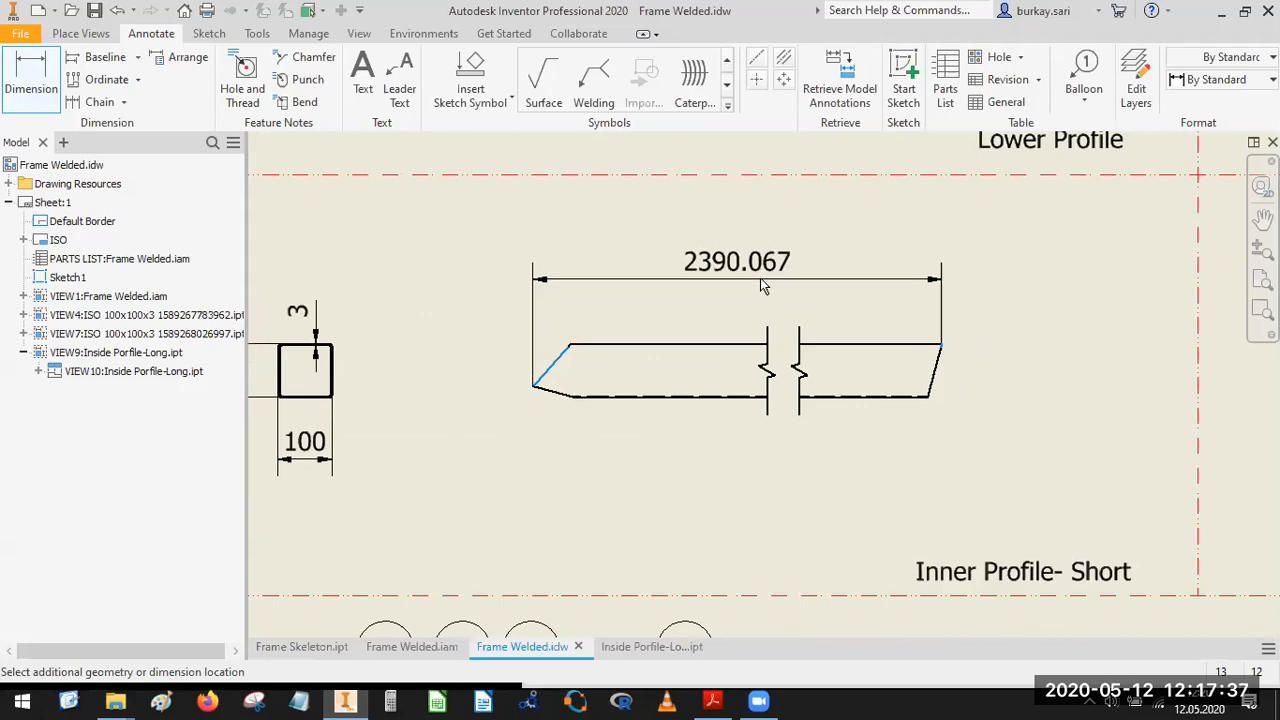
{"action": "left_click", "coordinate": [760, 278]}
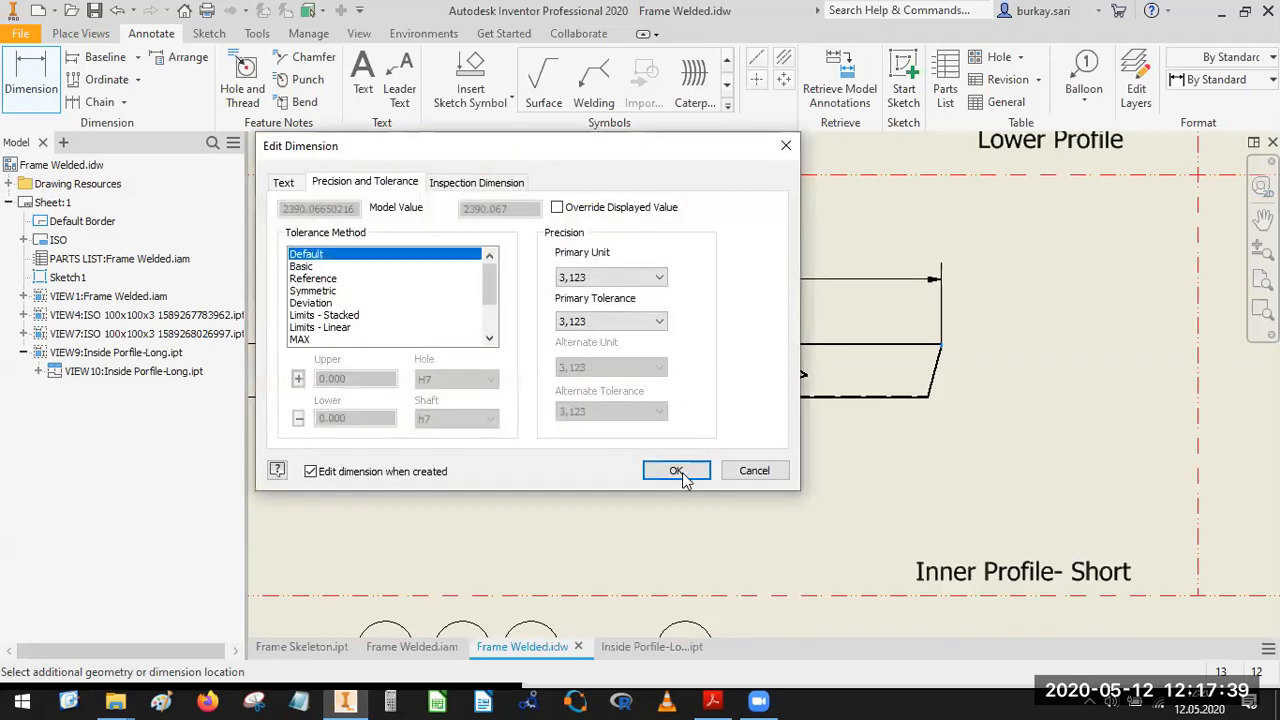
{"action": "left_click", "coordinate": [673, 466]}
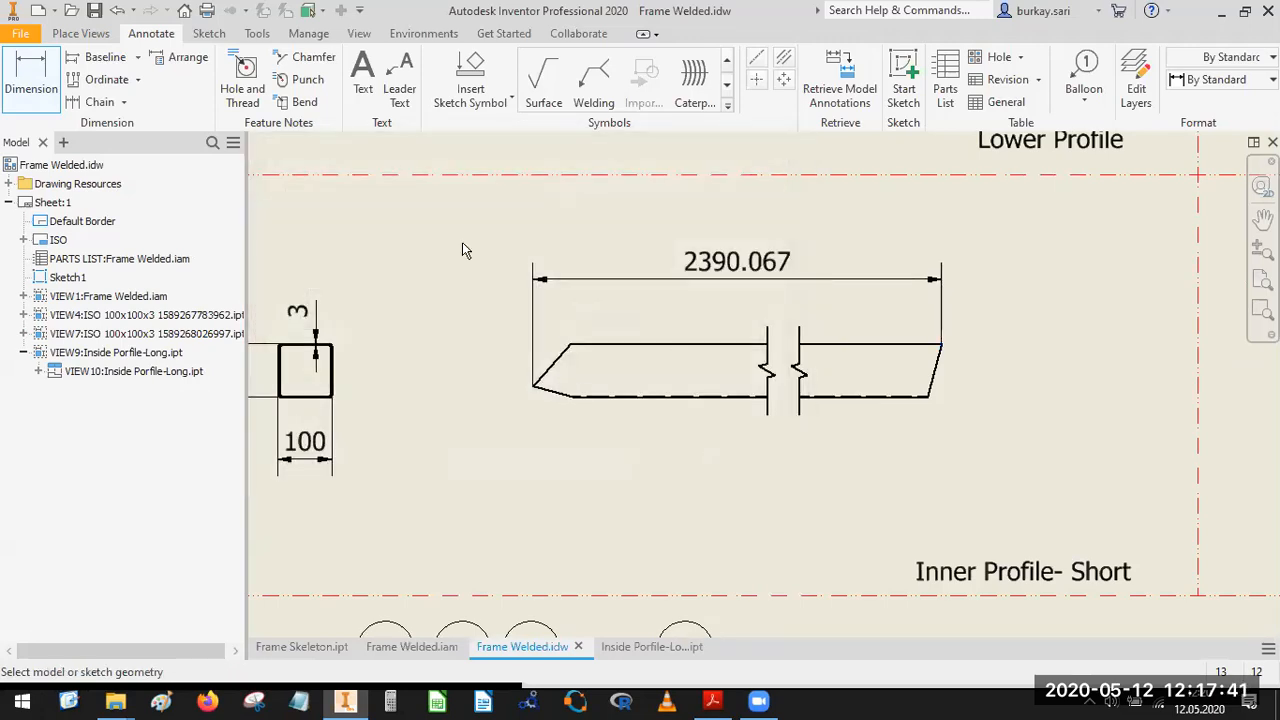
Dimension the vertical height of the upper slanted edge at the profile's pointed end, placing it outside the tip.
{"action": "scroll", "coordinate": [547, 392], "scroll_direction": "up", "scroll_amount": 4}
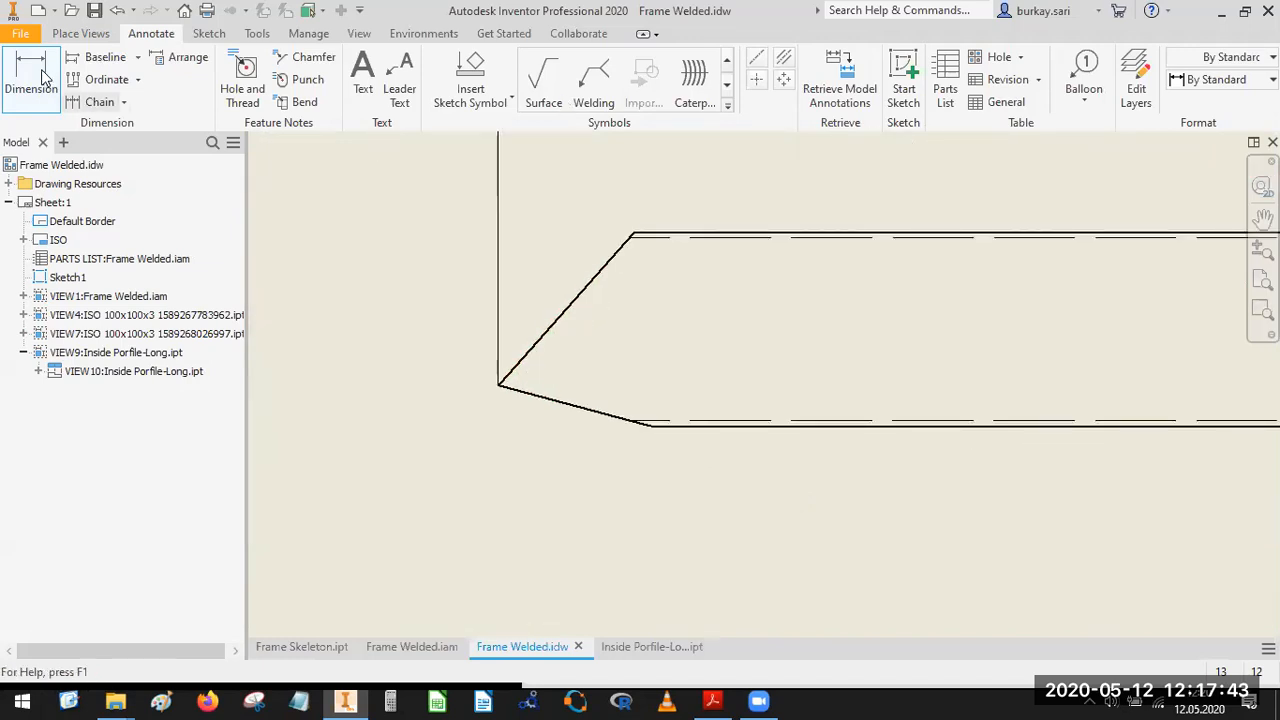
{"action": "left_click", "coordinate": [567, 298]}
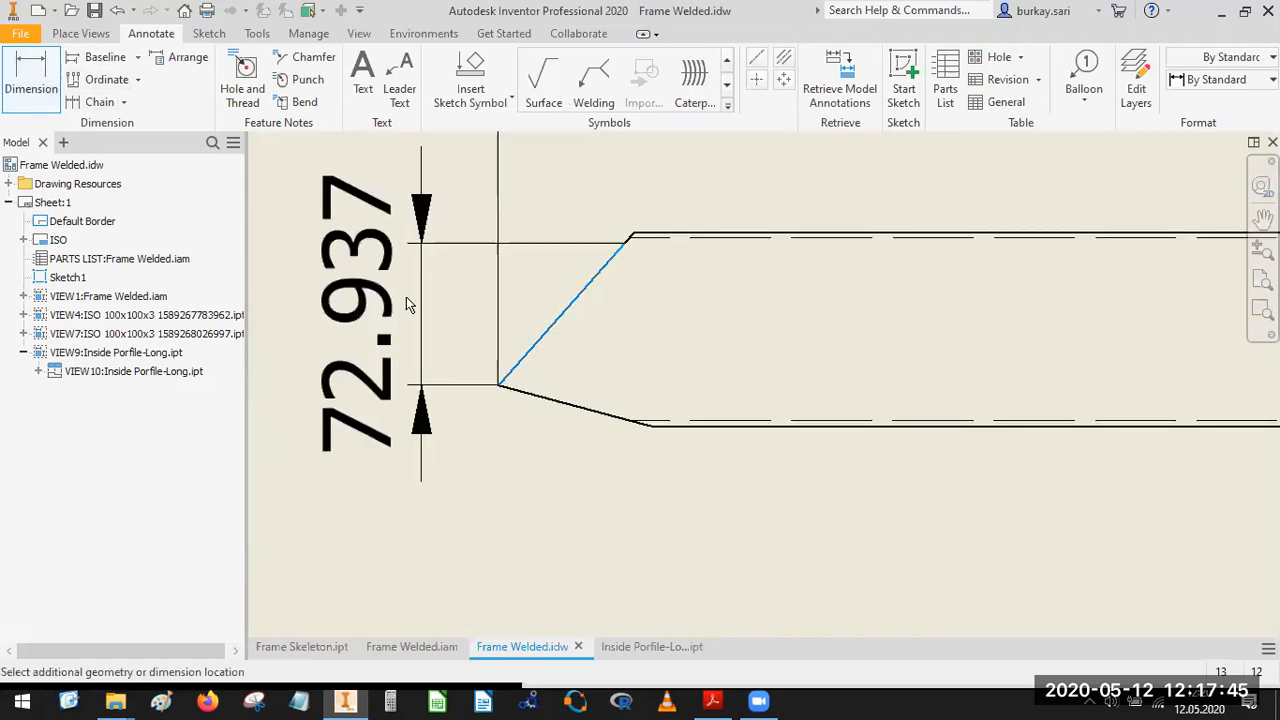
{"action": "left_click", "coordinate": [542, 379]}
{"action": "left_click", "coordinate": [666, 466]}
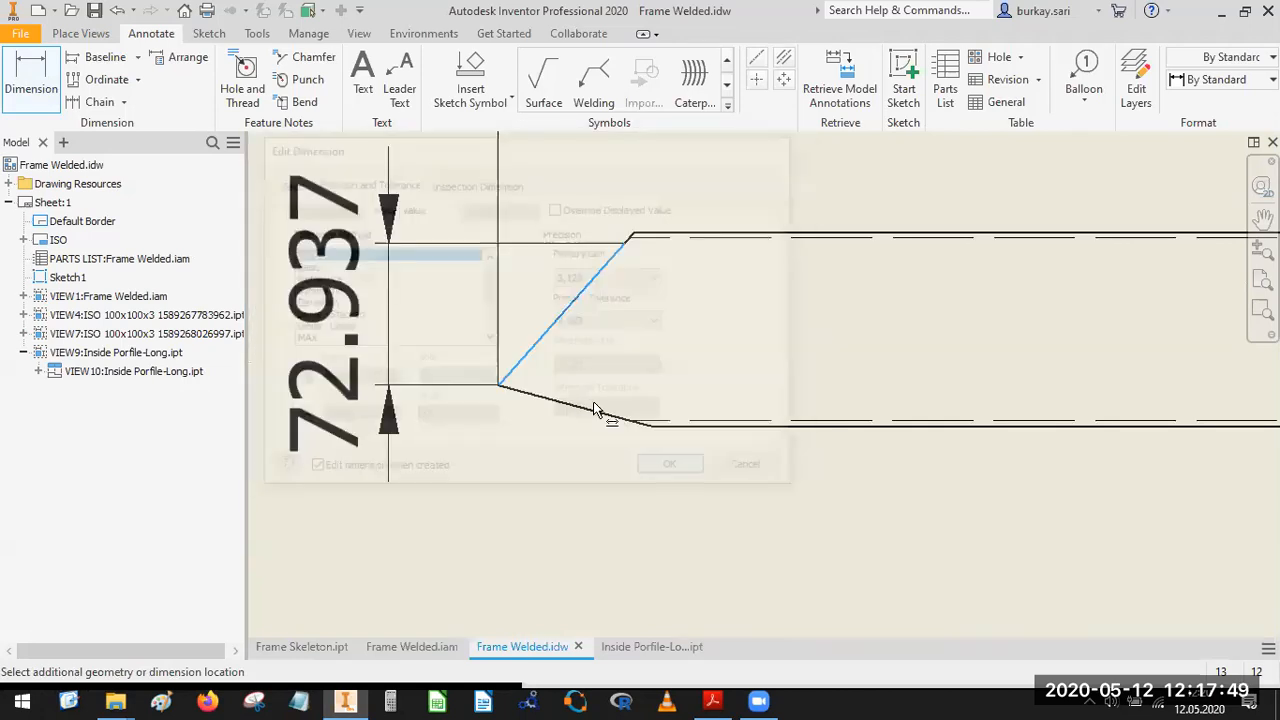
Dimension the vertical distance from the pointed tip to the profile's lower edge and move it outside the tip with its text below.
{"action": "left_click", "coordinate": [685, 426]}
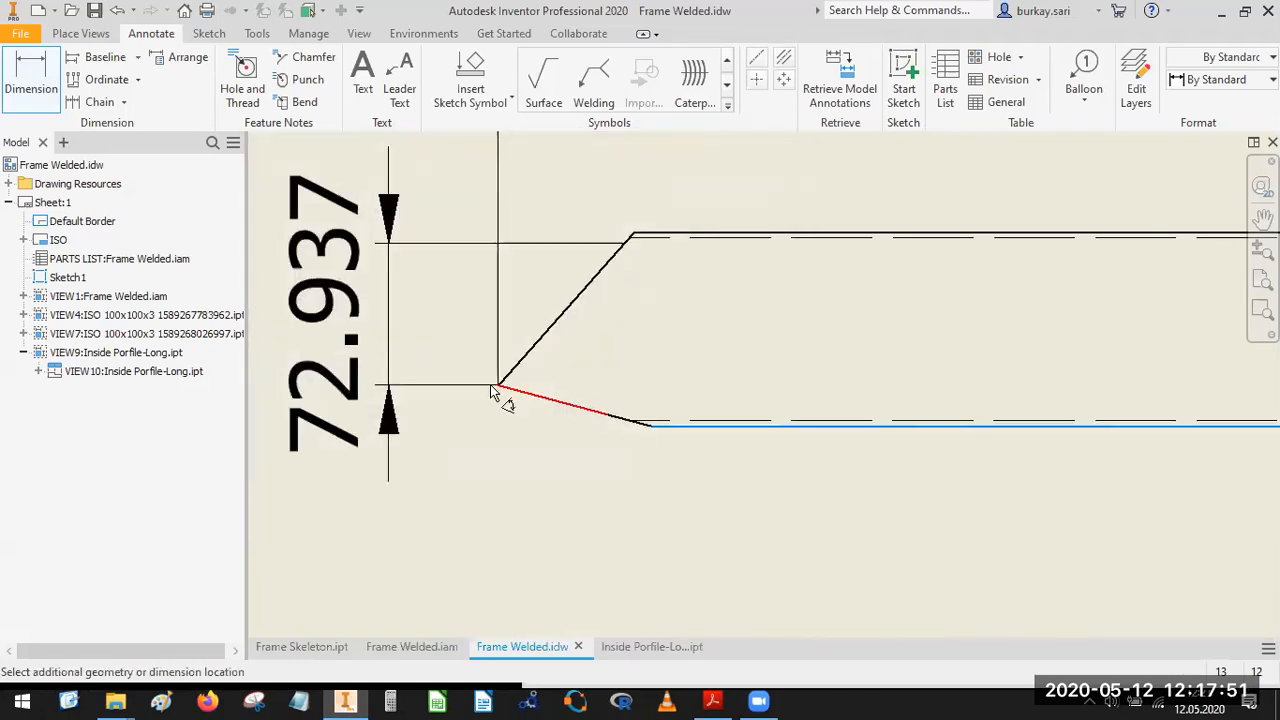
{"action": "left_click", "coordinate": [502, 381]}
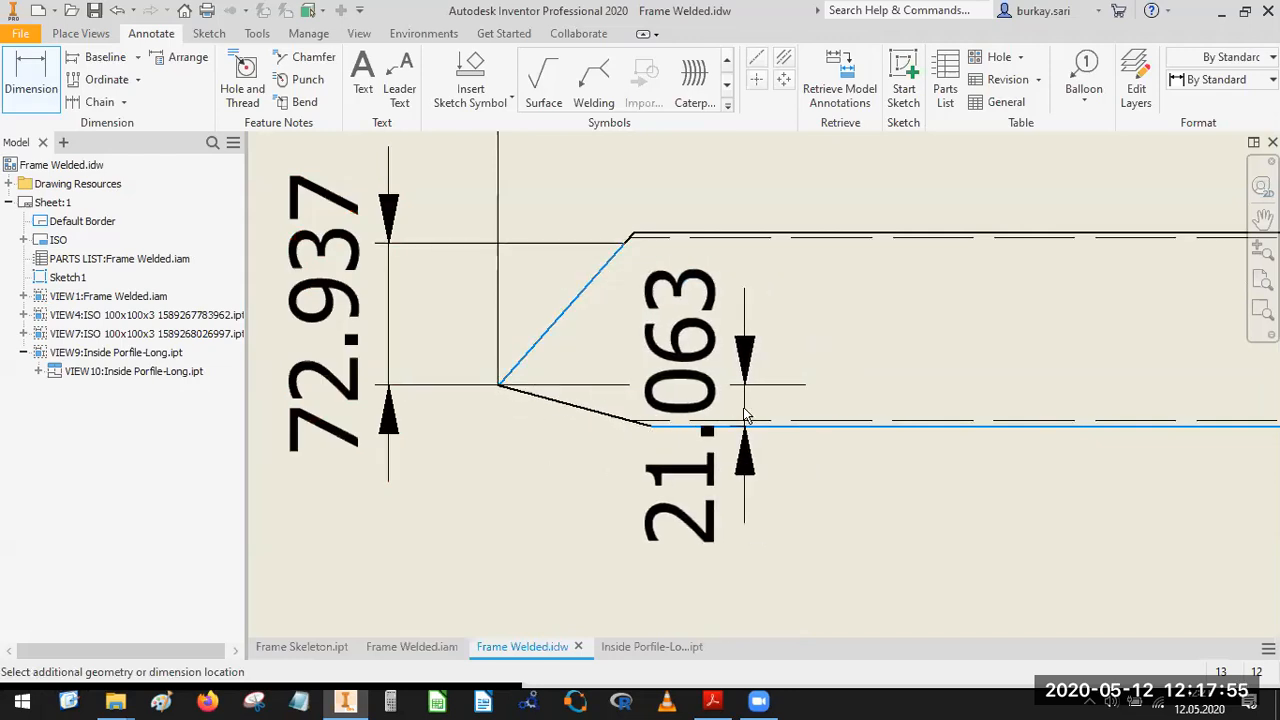
{"action": "left_click", "coordinate": [742, 407]}
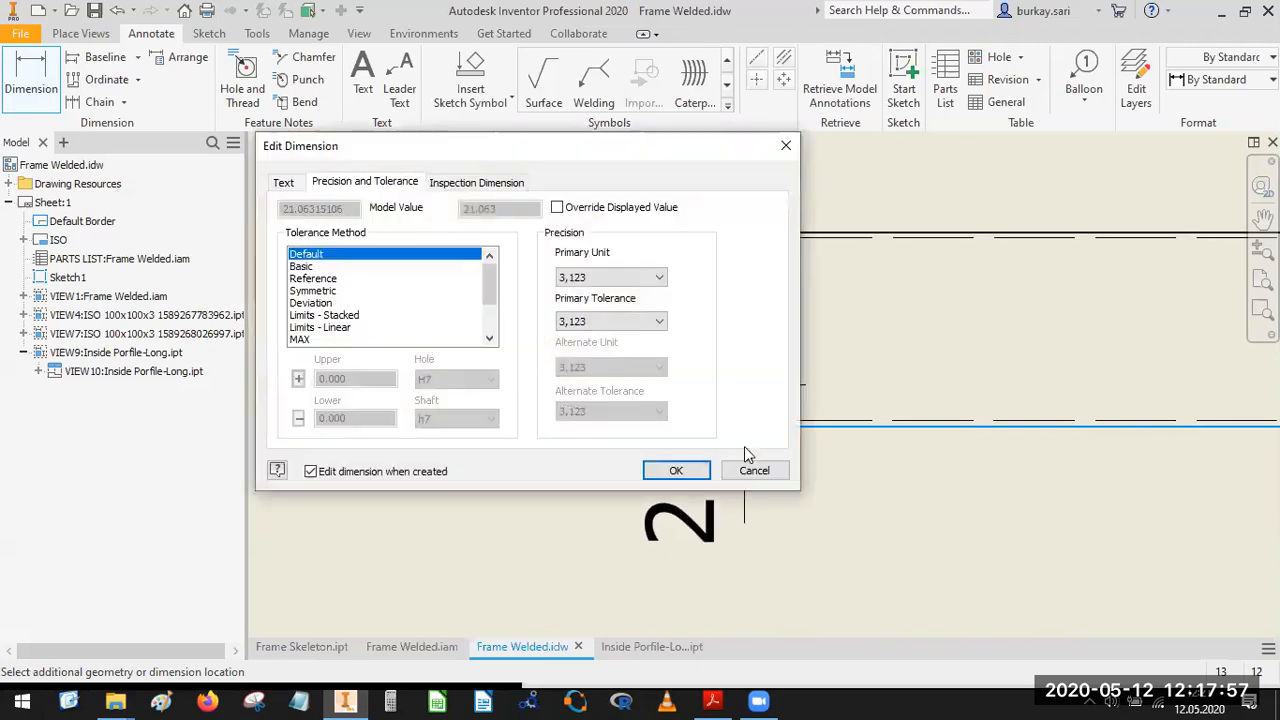
{"action": "left_click", "coordinate": [670, 468]}
{"action": "scroll", "coordinate": [748, 429], "scroll_direction": "down", "scroll_amount": 2}
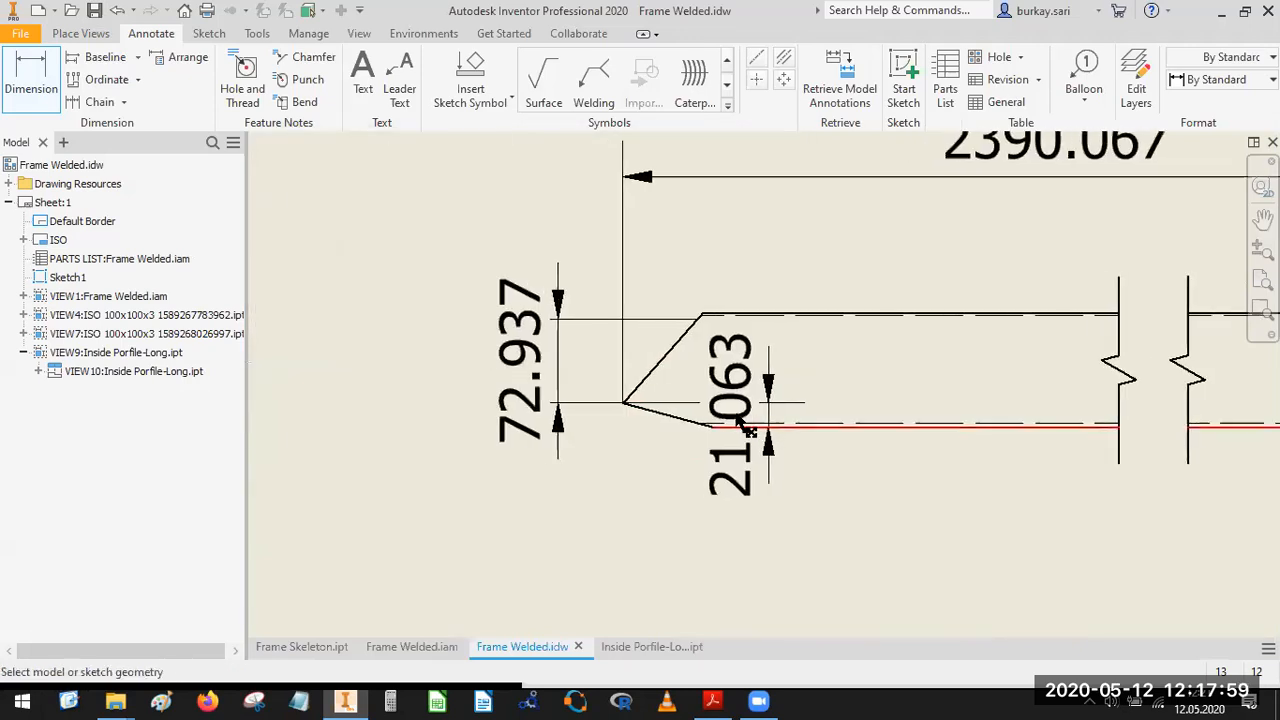
{"action": "key", "text": "Escape"}
{"action": "mouse_move", "coordinate": [748, 431]}
{"action": "left_mouse_down"}
{"action": "mouse_move", "coordinate": [671, 630]}
{"action": "mouse_move", "coordinate": [635, 640]}
{"action": "left_mouse_up"}
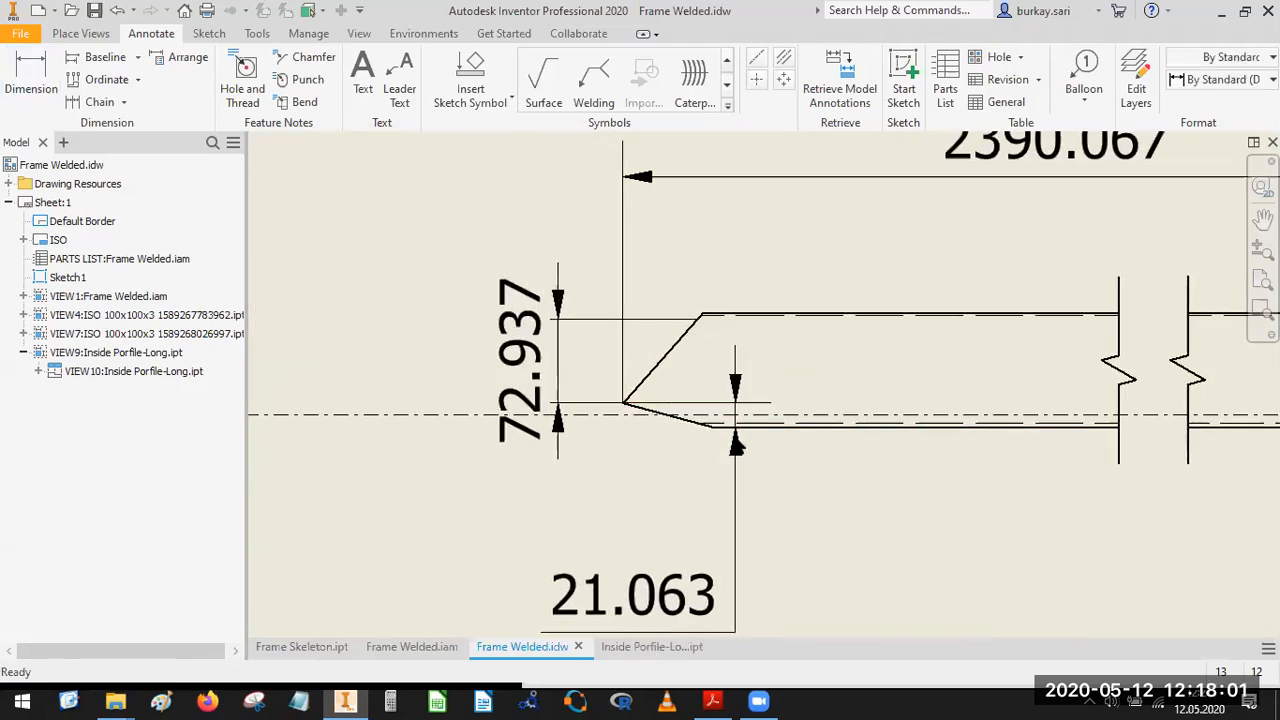
{"action": "left_click_drag", "start_coordinate": [737, 414], "coordinate": [600, 430]}
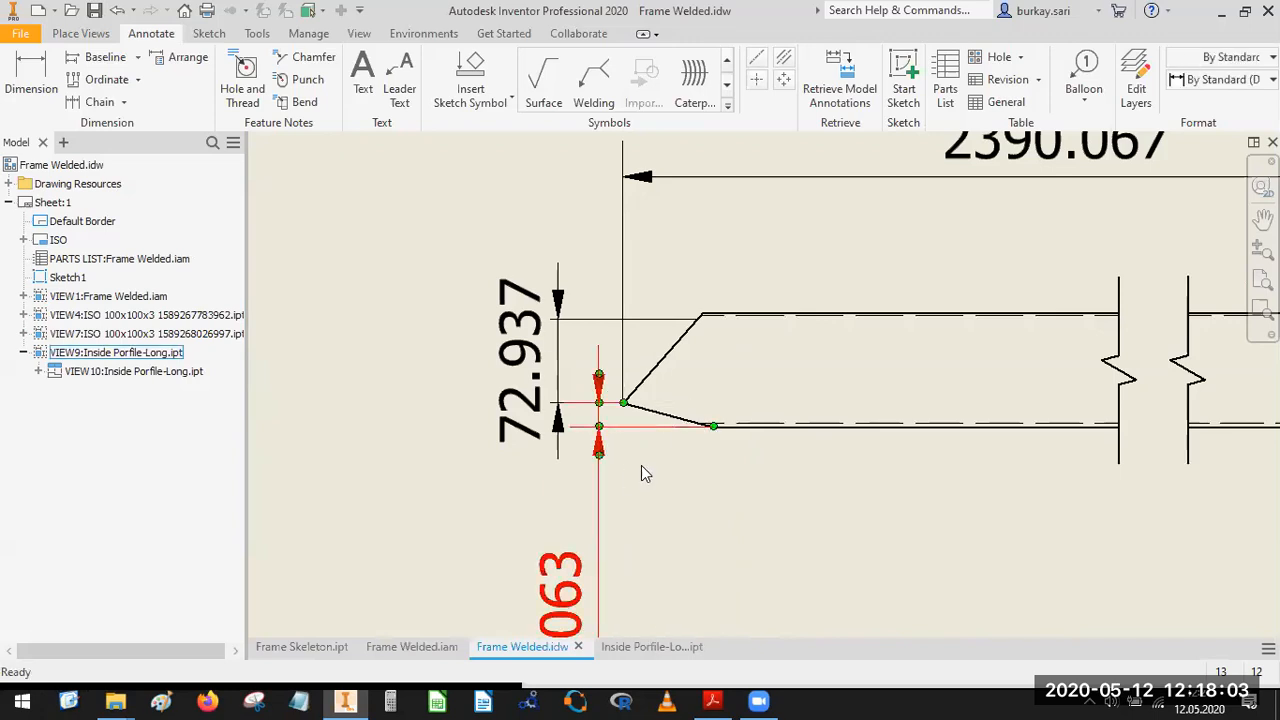
Dimension the horizontal length of the lower slanted edge at the pointed end, placing it below the view.
{"action": "key", "text": "d"}
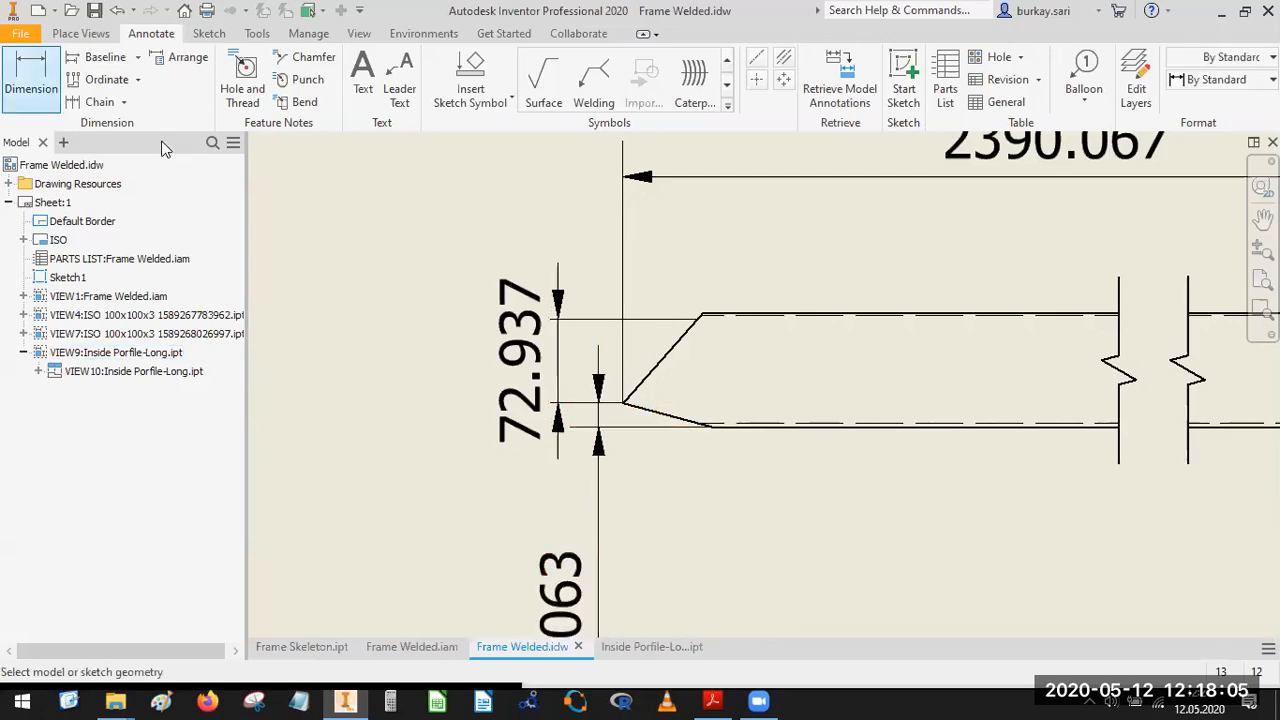
{"action": "left_click", "coordinate": [627, 405]}
{"action": "scroll", "coordinate": [713, 431], "scroll_direction": "down", "scroll_amount": 5}
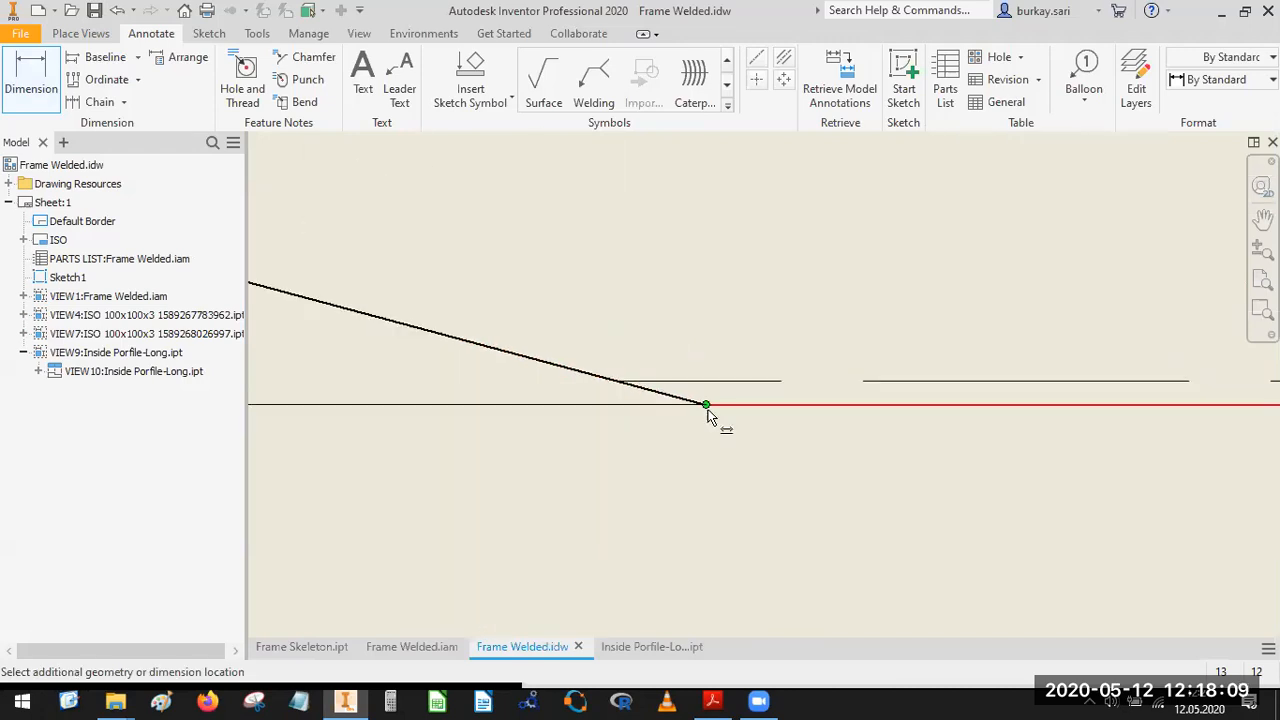
{"action": "scroll", "coordinate": [700, 424], "scroll_direction": "up", "scroll_amount": 5}
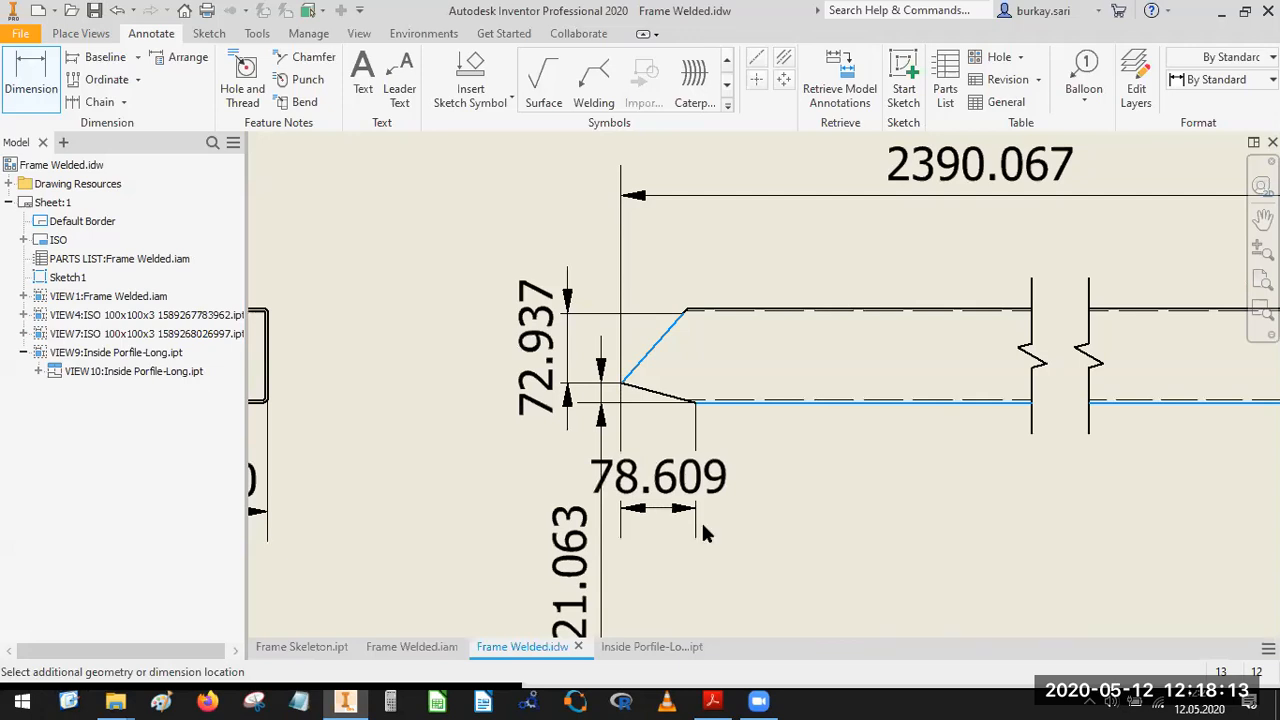
{"action": "left_click", "coordinate": [703, 527]}
{"action": "left_click", "coordinate": [665, 468]}
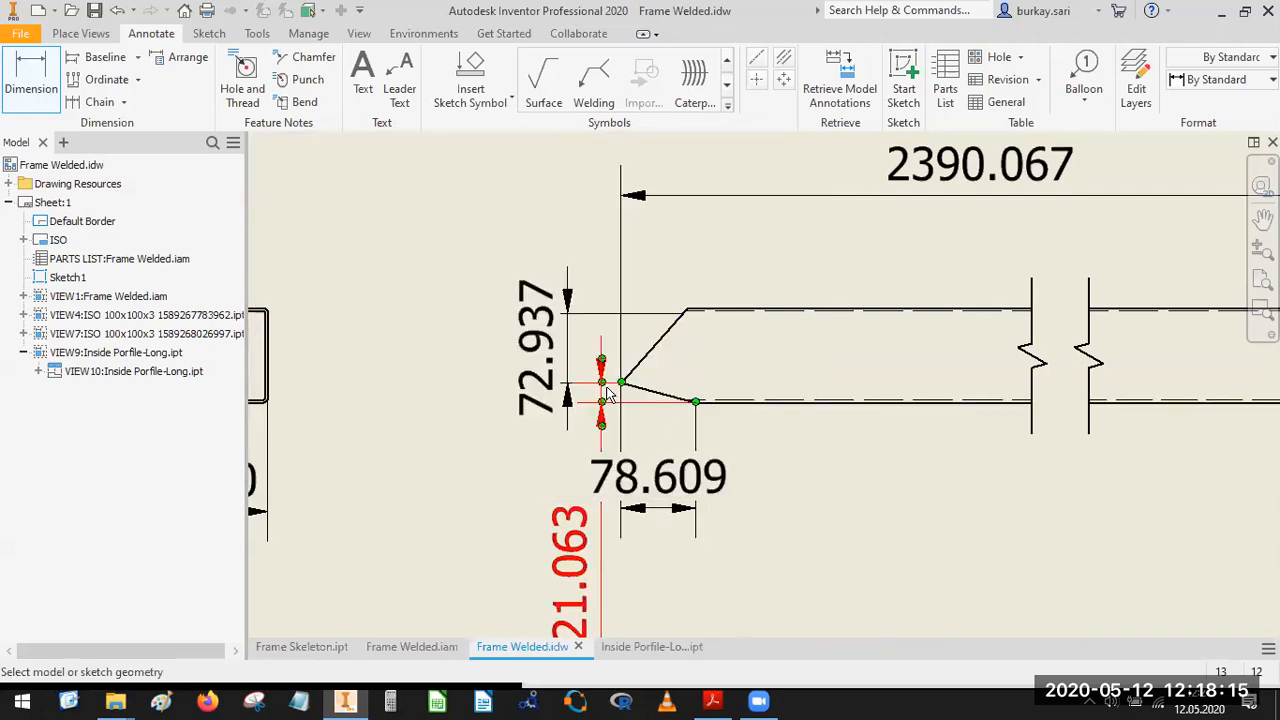
Dimension the horizontal distance from the pointed tip to the upper corner of its slanted edge, placing it above the view.
{"action": "scroll", "coordinate": [622, 388], "scroll_direction": "up", "scroll_amount": 5}
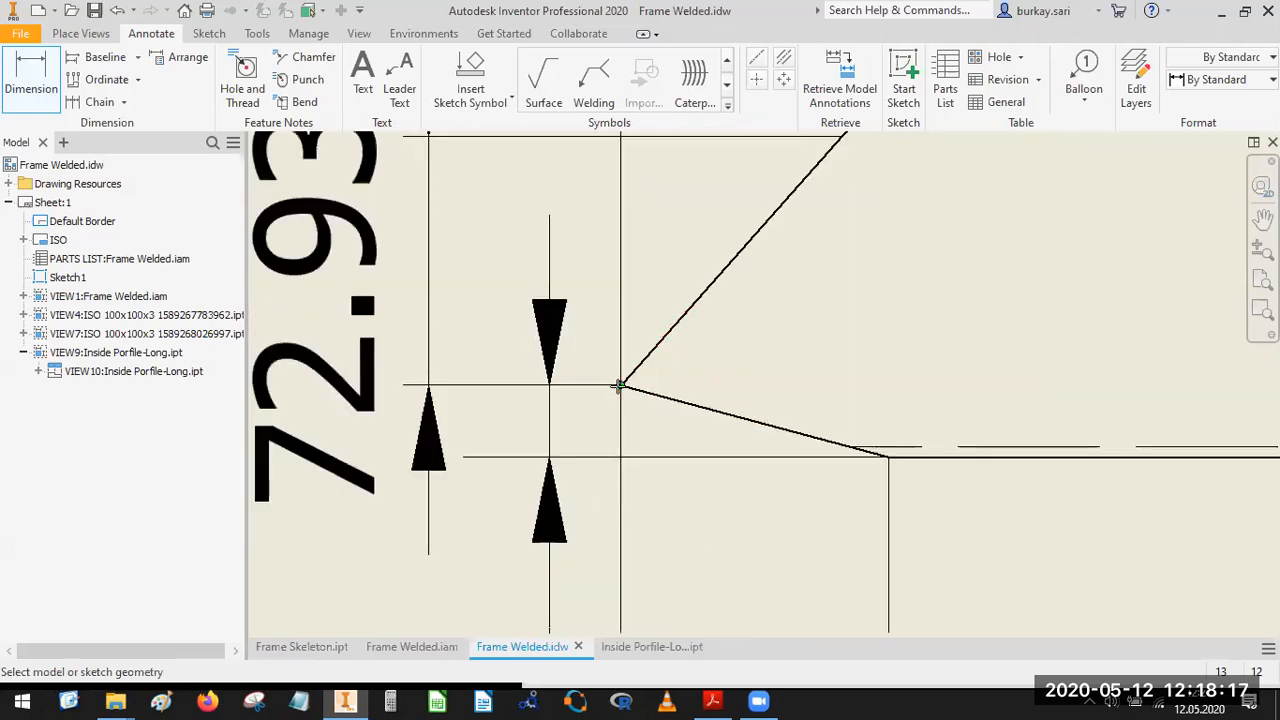
{"action": "left_click", "coordinate": [620, 386]}
{"action": "scroll", "coordinate": [715, 355], "scroll_direction": "down", "scroll_amount": 5}
{"action": "scroll", "coordinate": [725, 346], "scroll_direction": "up", "scroll_amount": 5}
{"action": "left_click", "coordinate": [718, 340]}
{"action": "scroll", "coordinate": [672, 400], "scroll_direction": "down", "scroll_amount": 3}
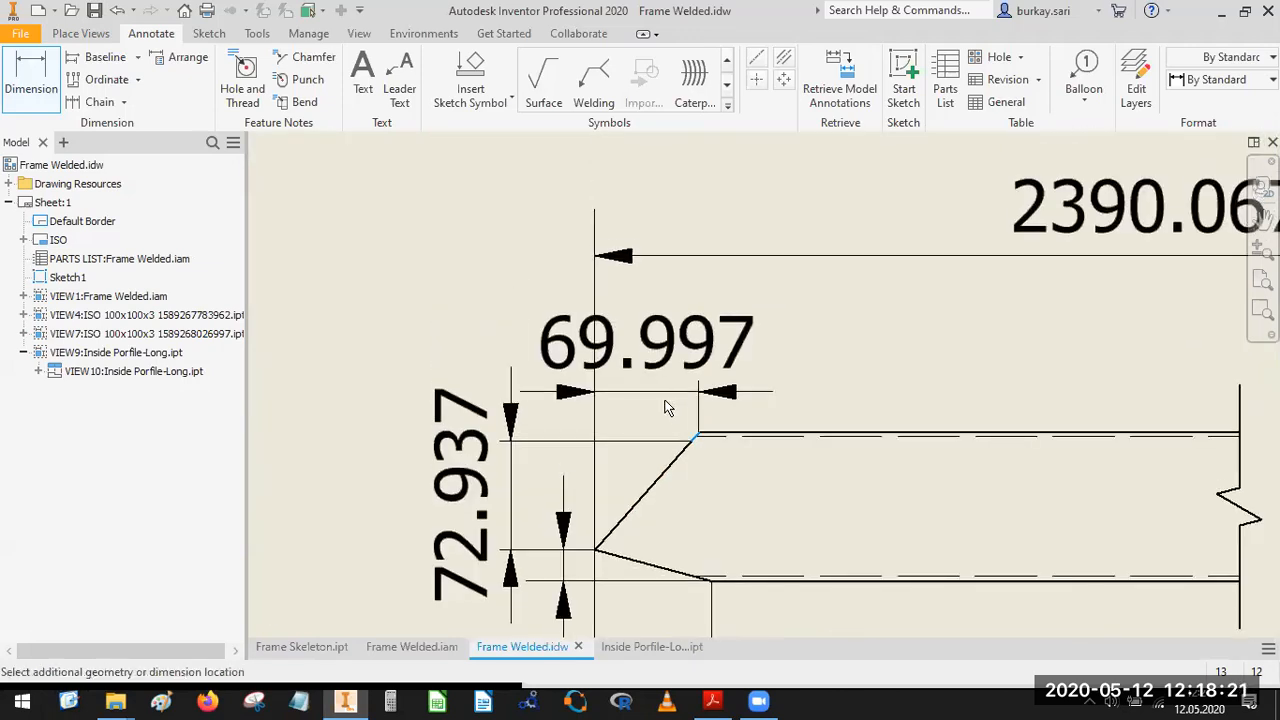
{"action": "left_click", "coordinate": [520, 541]}
{"action": "left_click", "coordinate": [660, 473]}
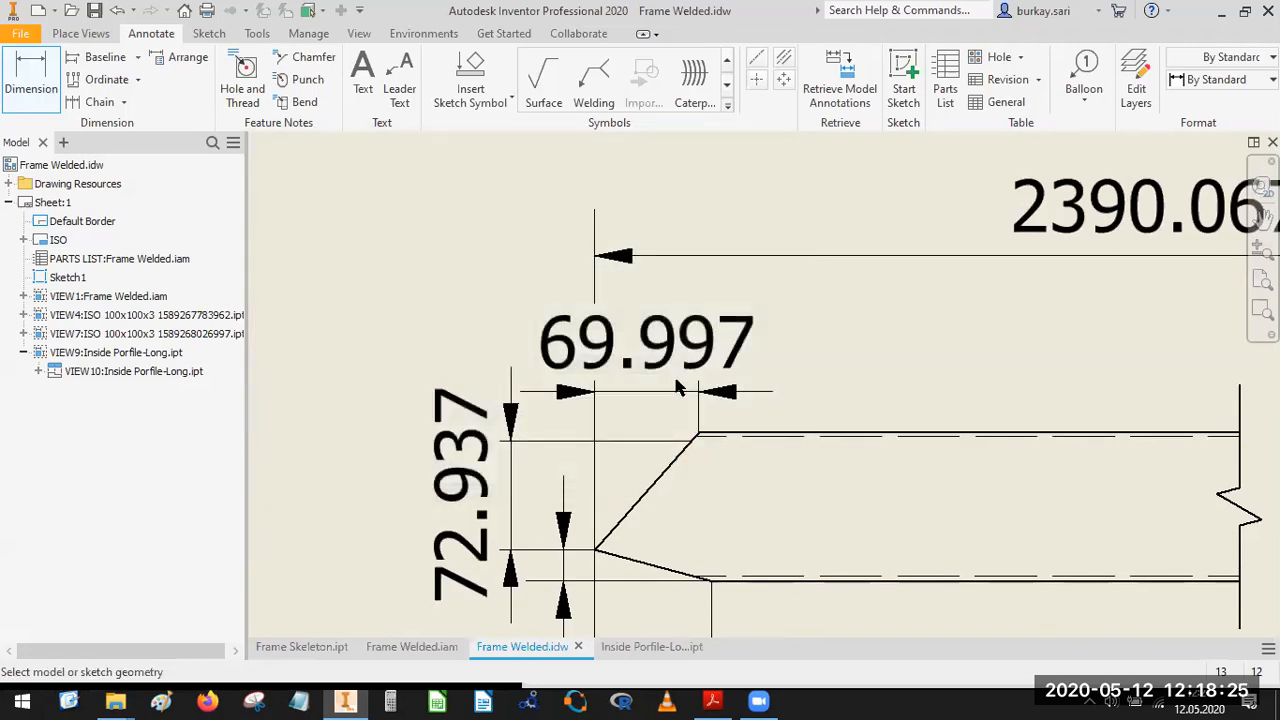
Dimension the horizontal offset between the upper and lower corners of the slanted end opposite the tip, placing it below the view.
{"action": "scroll", "coordinate": [679, 386], "scroll_direction": "down", "scroll_amount": 5}
{"action": "middle_click_drag", "start_coordinate": [868, 422], "coordinate": [571, 400]}
{"action": "scroll", "coordinate": [689, 443], "scroll_direction": "up", "scroll_amount": 5}
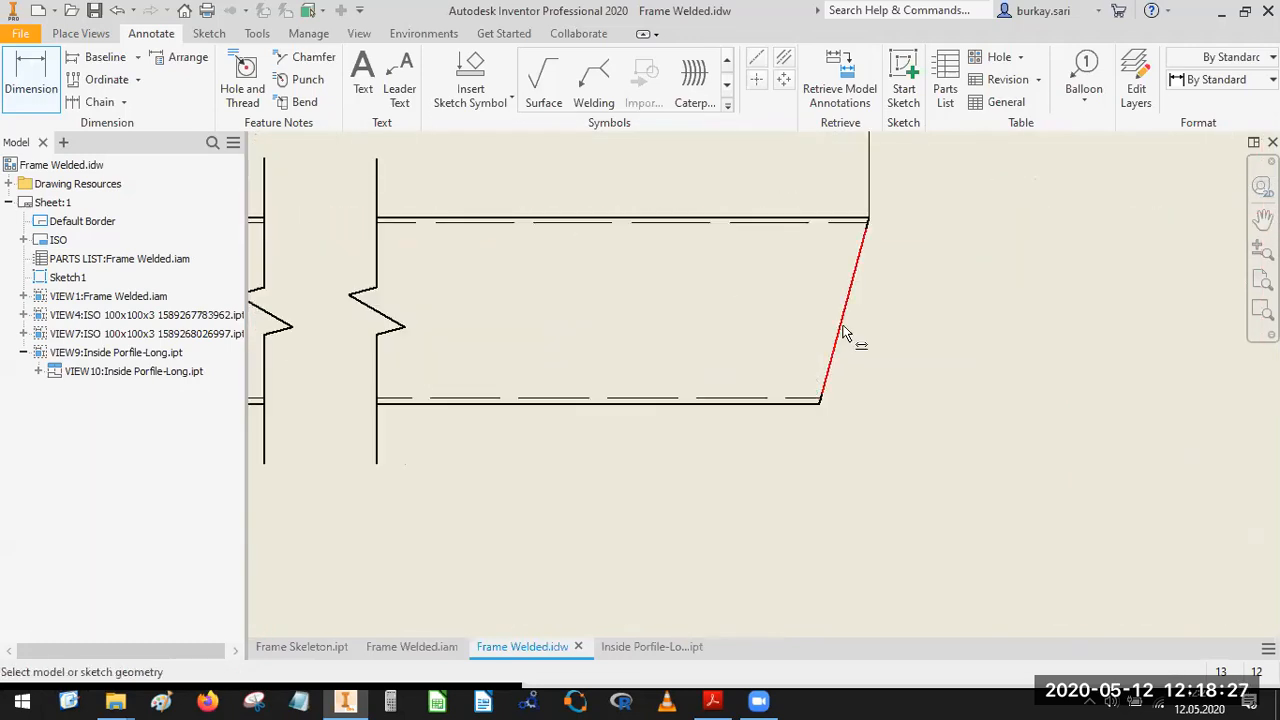
{"action": "left_click", "coordinate": [874, 221]}
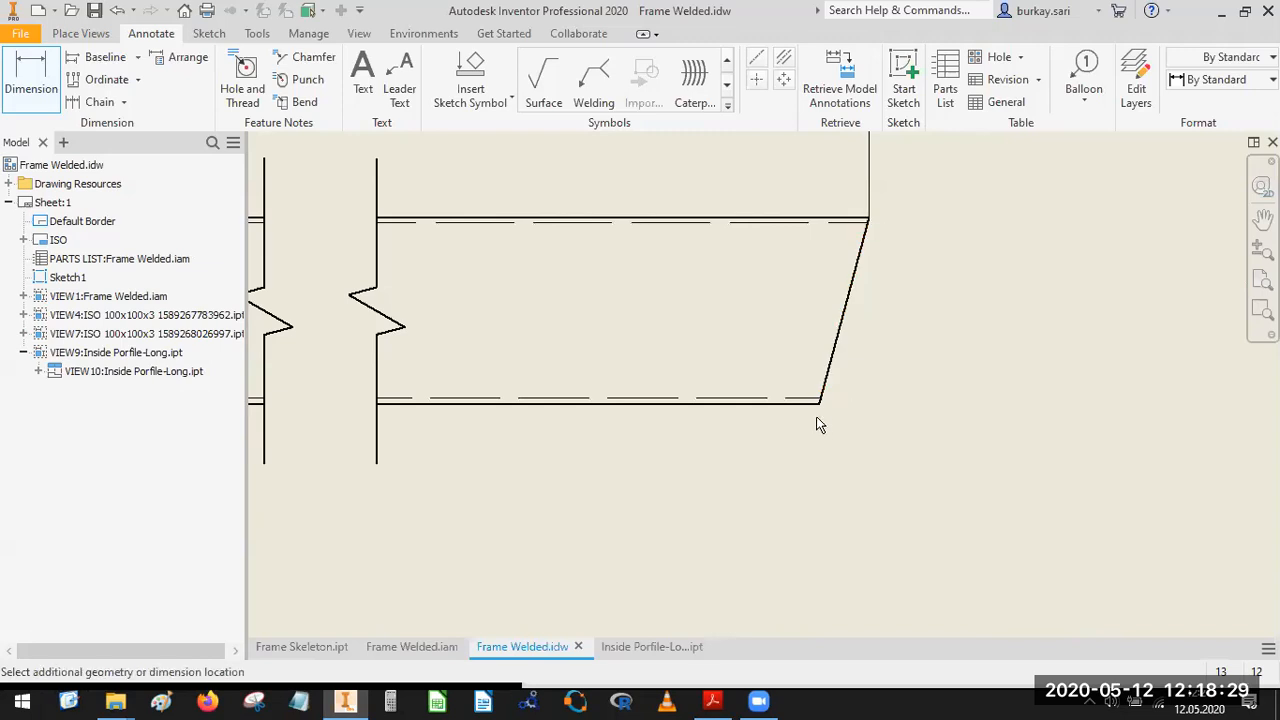
{"action": "left_click", "coordinate": [823, 406]}
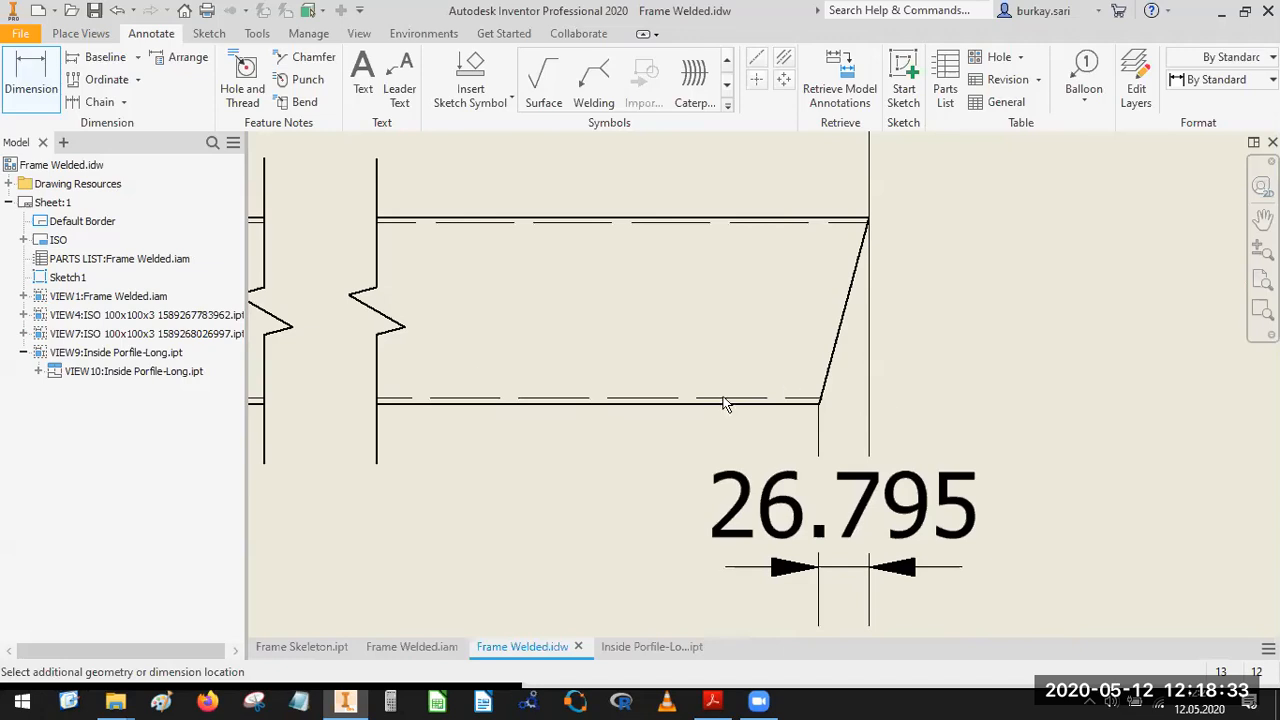
{"action": "left_click", "coordinate": [821, 506]}
{"action": "left_click", "coordinate": [720, 468]}
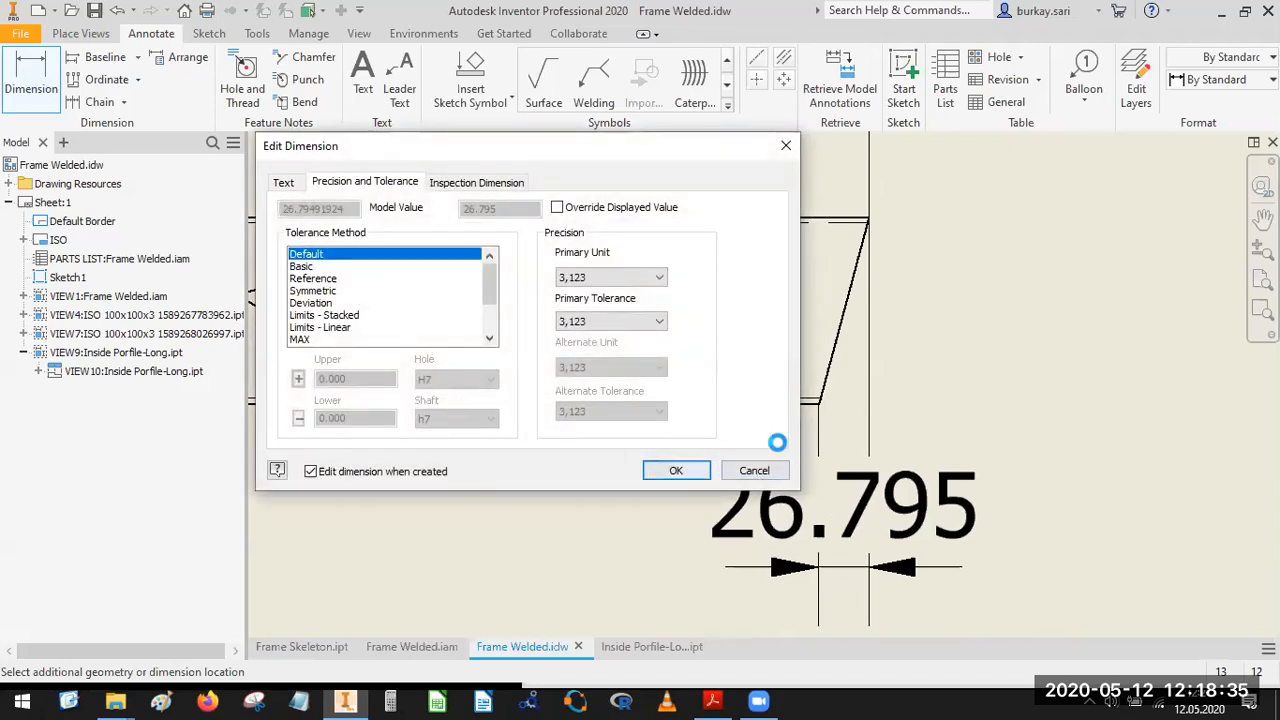
Try a vertical dimension between the profile's upper and lower edges beside the slanted end, and delete it.
{"action": "left_click", "coordinate": [812, 218]}
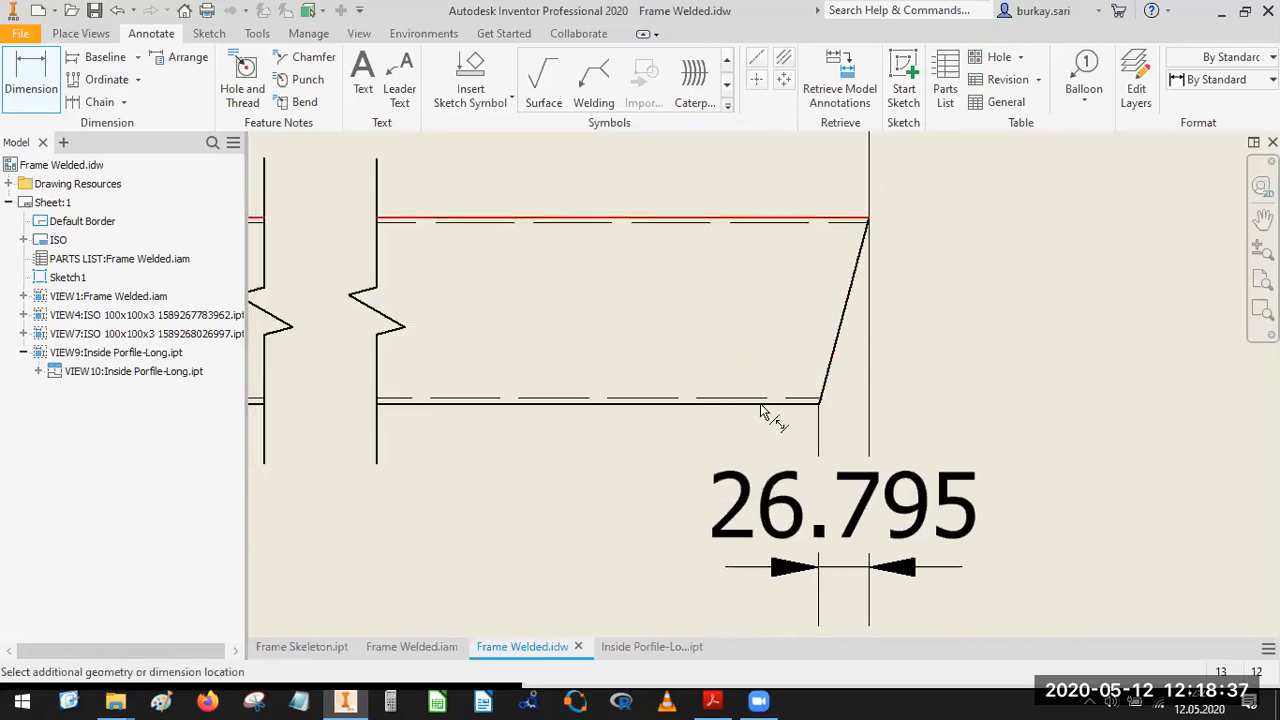
{"action": "left_click", "coordinate": [812, 402]}
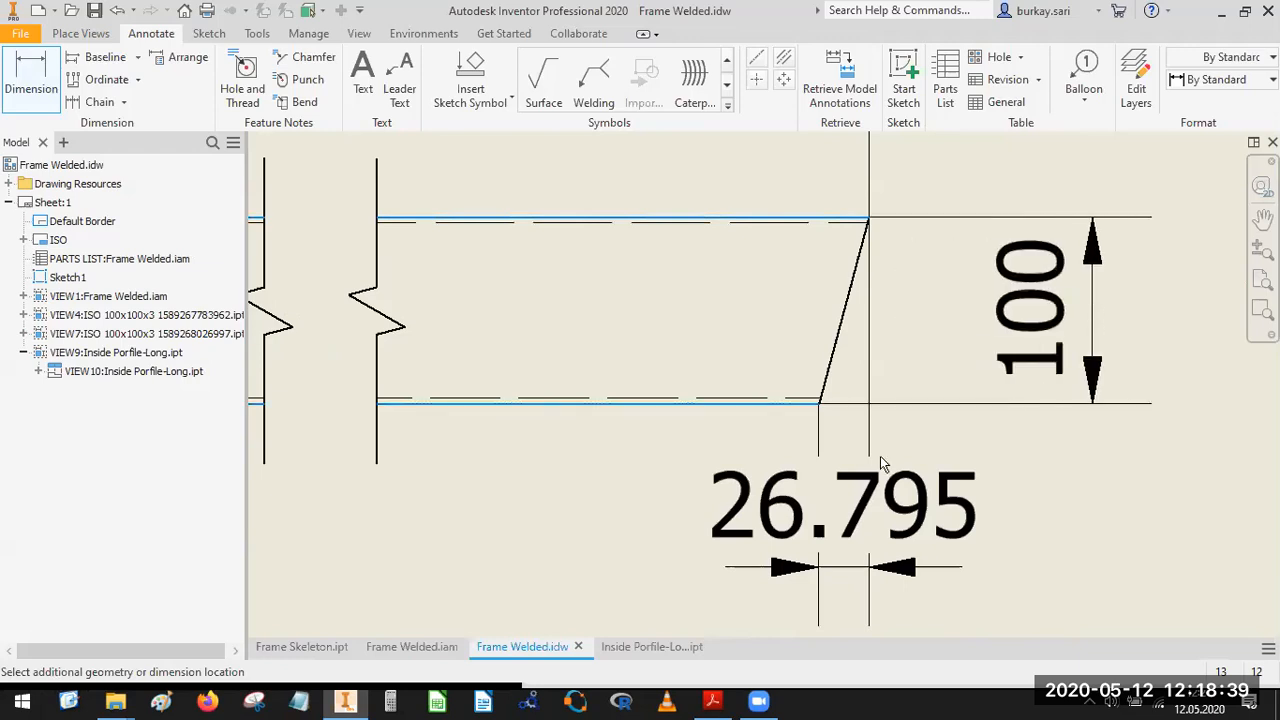
{"action": "left_click", "coordinate": [995, 397]}
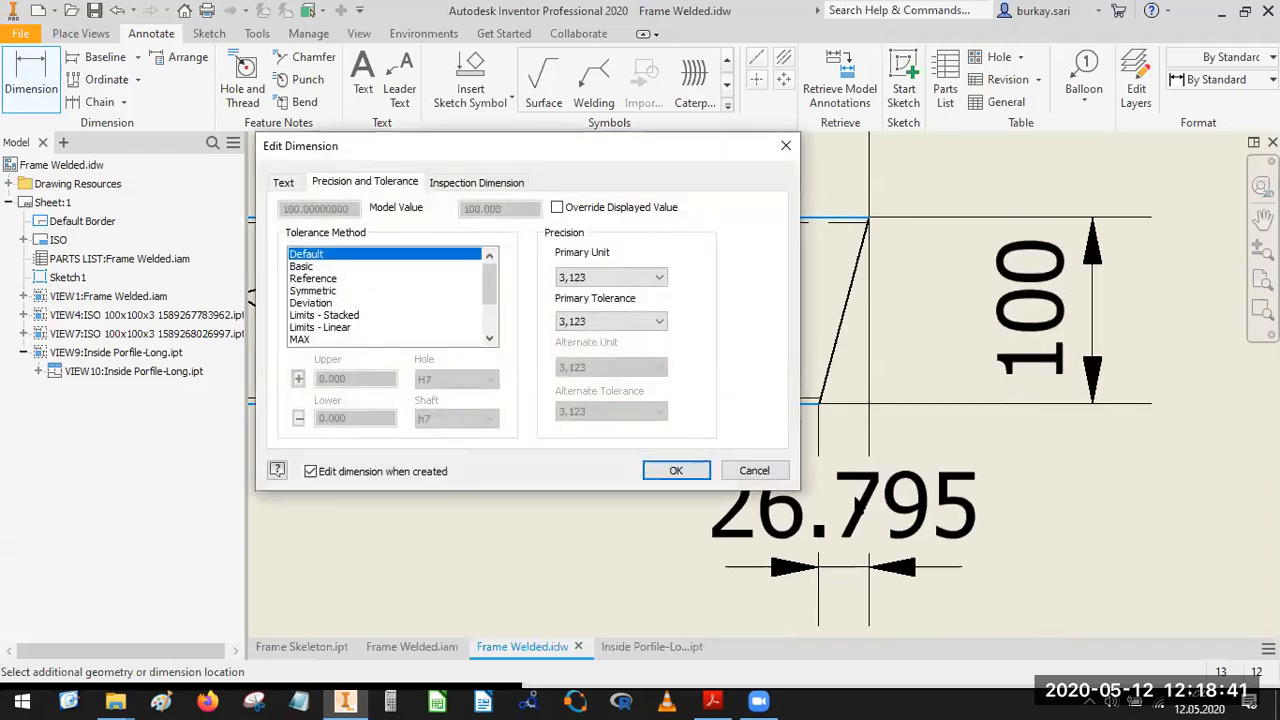
{"action": "left_click", "coordinate": [670, 468]}
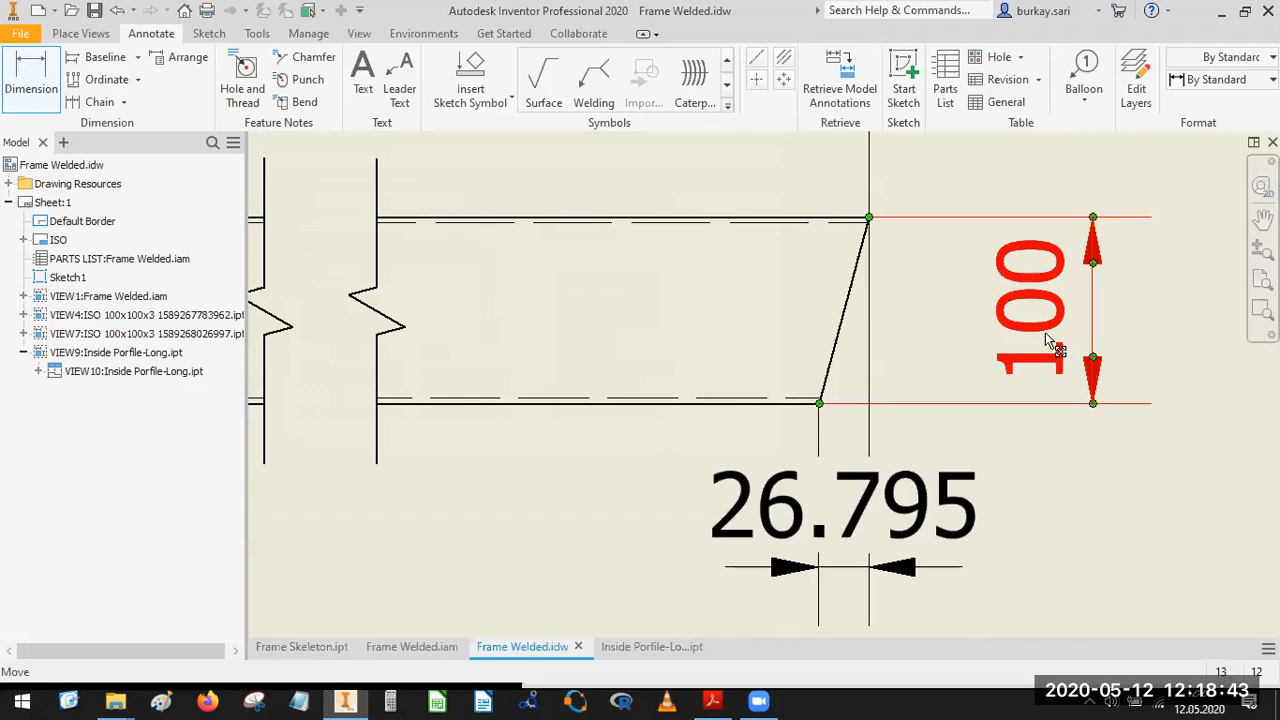
{"action": "key", "text": "Delete"}
Set the precision of all the broken profile view's dimensions to whole numbers.
{"action": "scroll", "coordinate": [887, 411], "scroll_direction": "down", "scroll_amount": 6}
{"action": "scroll", "coordinate": [876, 460], "scroll_direction": "up", "scroll_amount": 3}
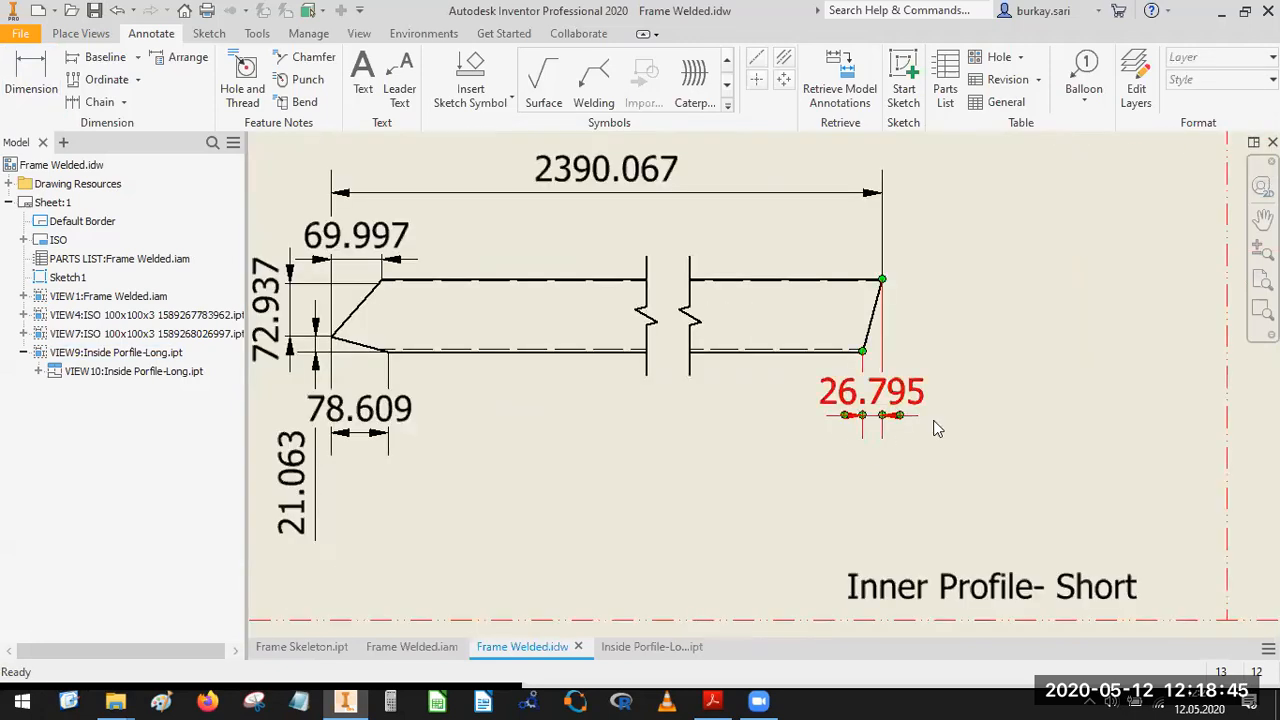
{"action": "scroll", "coordinate": [932, 430], "scroll_direction": "down", "scroll_amount": 2}
{"action": "left_click_drag", "start_coordinate": [969, 220], "coordinate": [510, 510]}
{"action": "right_click", "coordinate": [587, 422]}
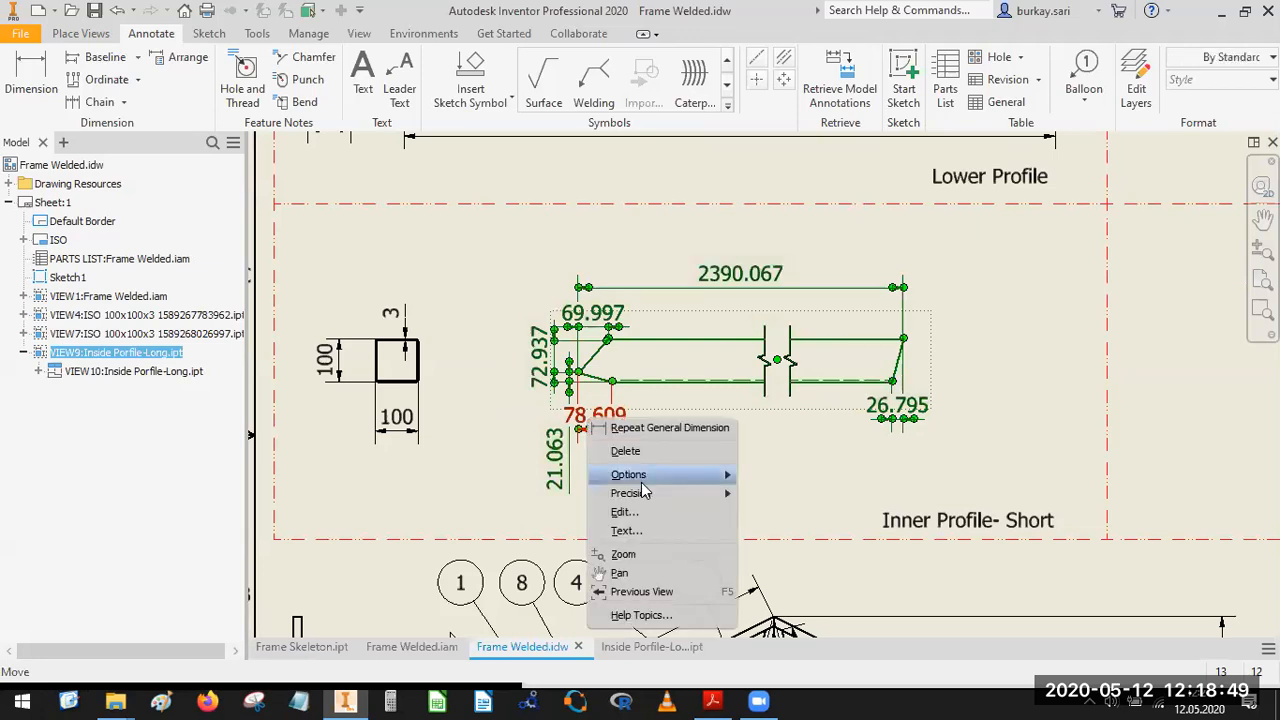
{"action": "mouse_move", "coordinate": [645, 493]}
{"action": "left_click", "coordinate": [828, 491]}
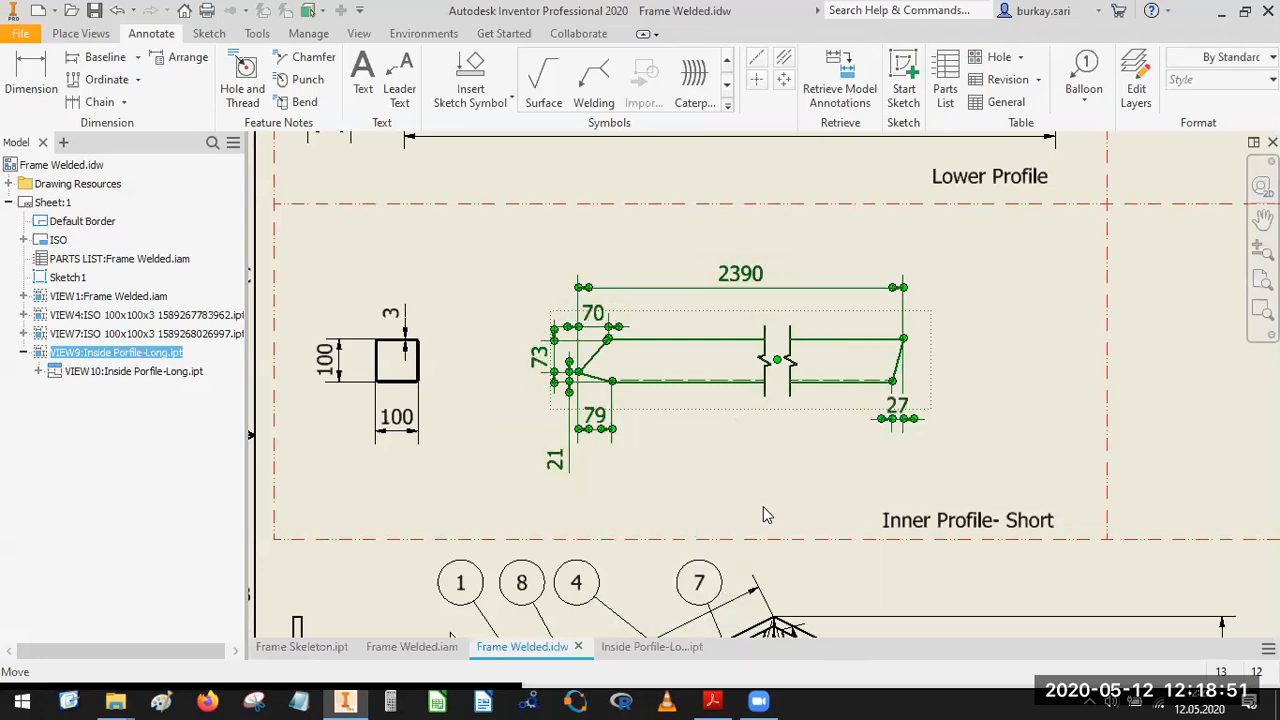
{"action": "left_click", "coordinate": [774, 476]}
Move the text of the 21 mm dimension closer to the profile's tip, beside the 79 mm dimension.
{"action": "middle_click_drag", "start_coordinate": [772, 477], "coordinate": [951, 531]}
{"action": "scroll", "coordinate": [818, 477], "scroll_direction": "up", "scroll_amount": 5}
{"action": "mouse_move", "coordinate": [815, 478]}
{"action": "middle_mouse_down"}
{"action": "mouse_move", "coordinate": [787, 488]}
{"action": "mouse_move", "coordinate": [986, 477]}
{"action": "middle_mouse_up"}
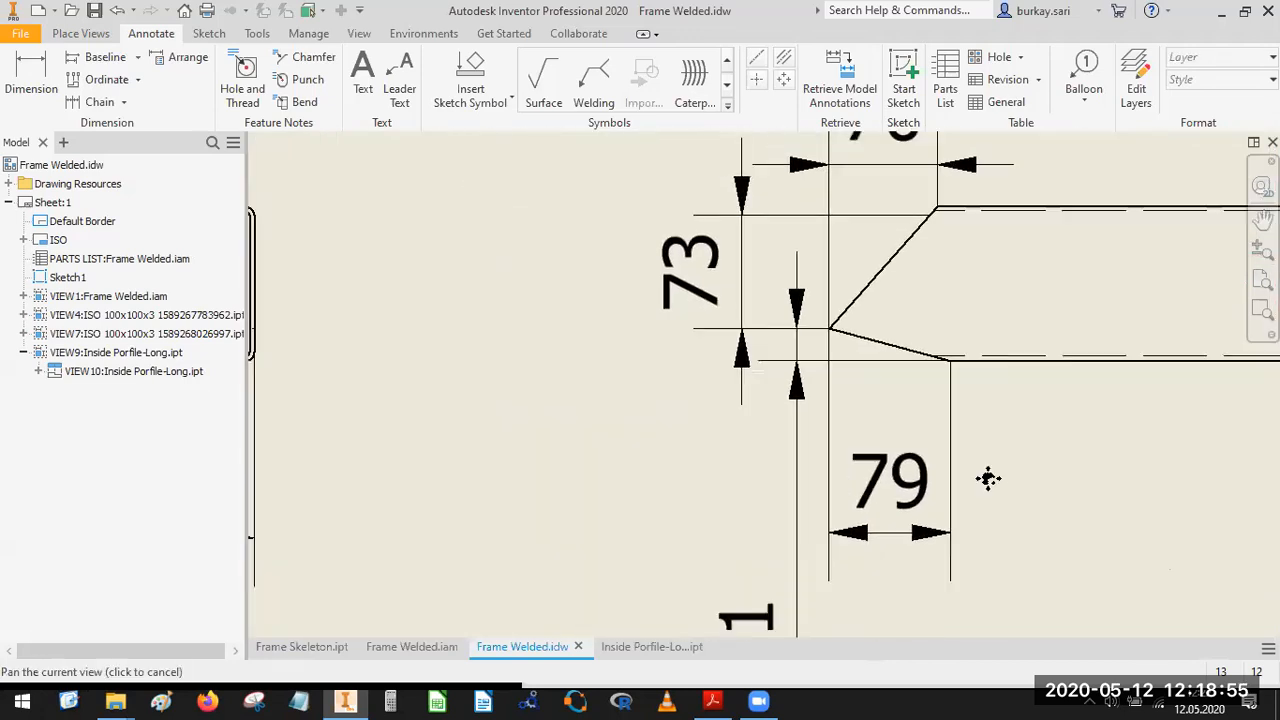
{"action": "left_click_drag", "start_coordinate": [760, 612], "coordinate": [760, 534]}
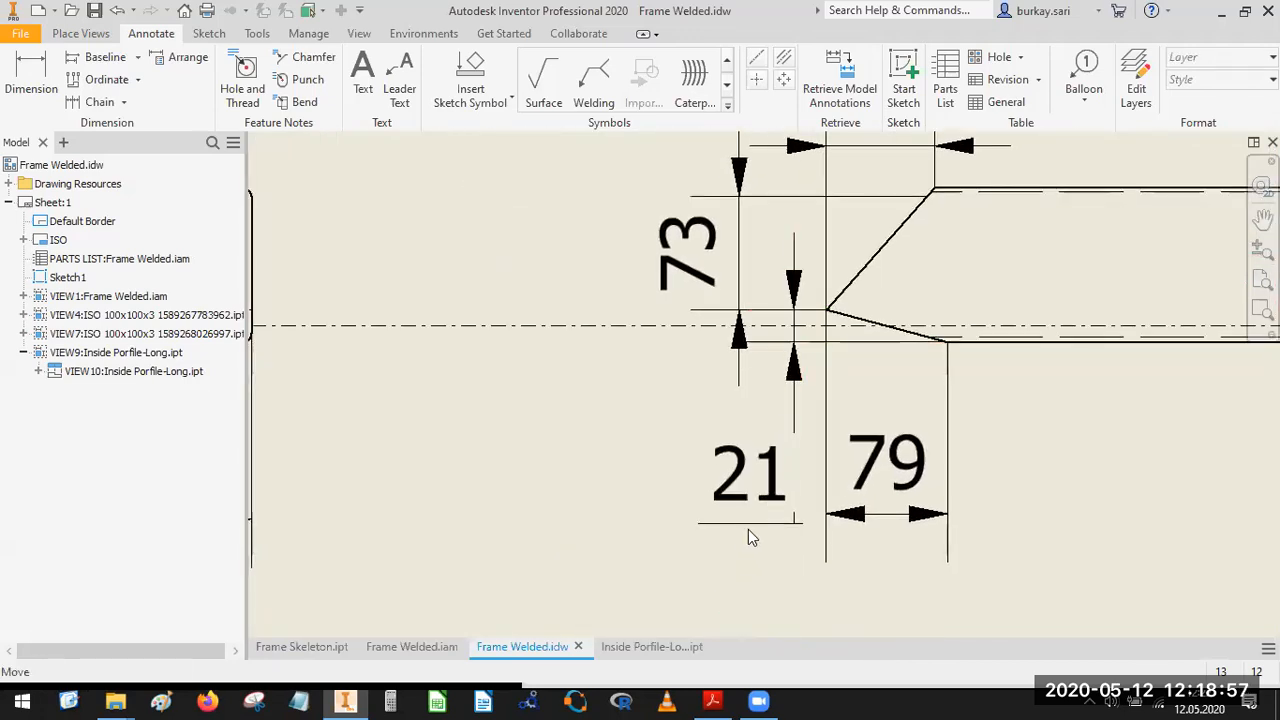
Set the precision of all the broken profile view's dimensions to one decimal place.
{"action": "scroll", "coordinate": [748, 529], "scroll_direction": "down", "scroll_amount": 4}
{"action": "scroll", "coordinate": [532, 488], "scroll_direction": "down", "scroll_amount": 3}
{"action": "left_click_drag", "start_coordinate": [767, 347], "coordinate": [366, 548]}
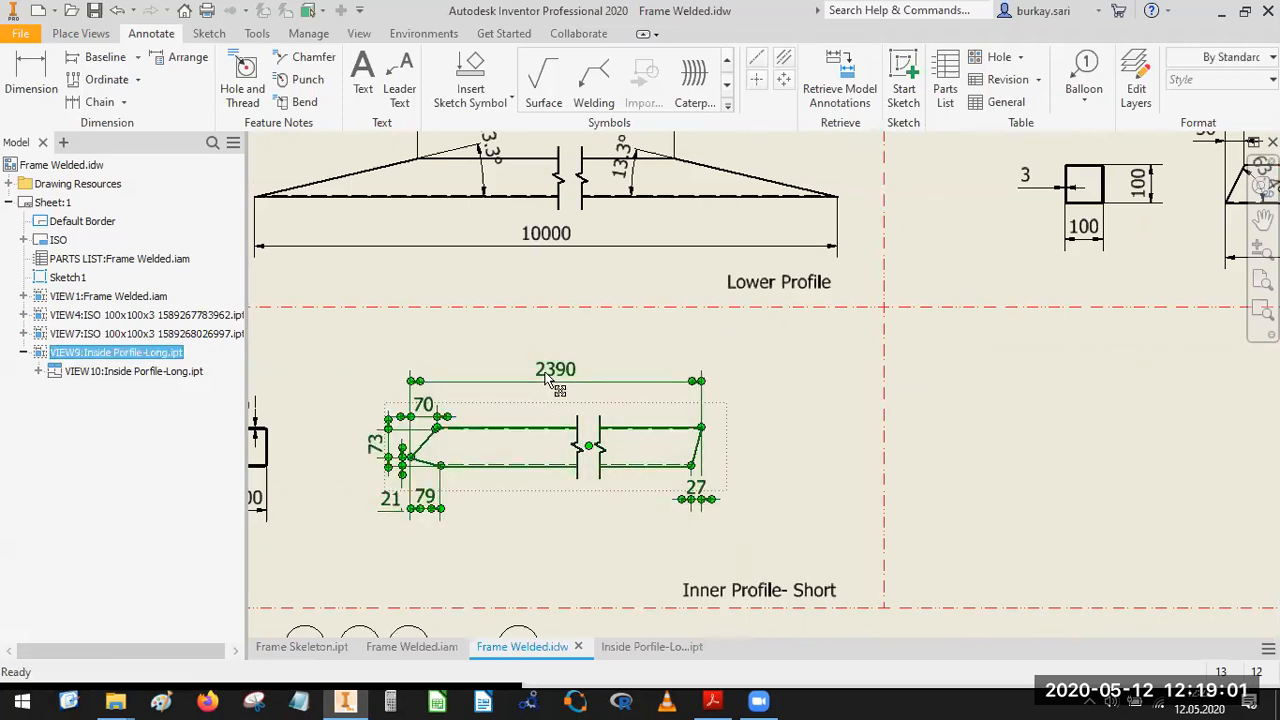
{"action": "right_click", "coordinate": [546, 374]}
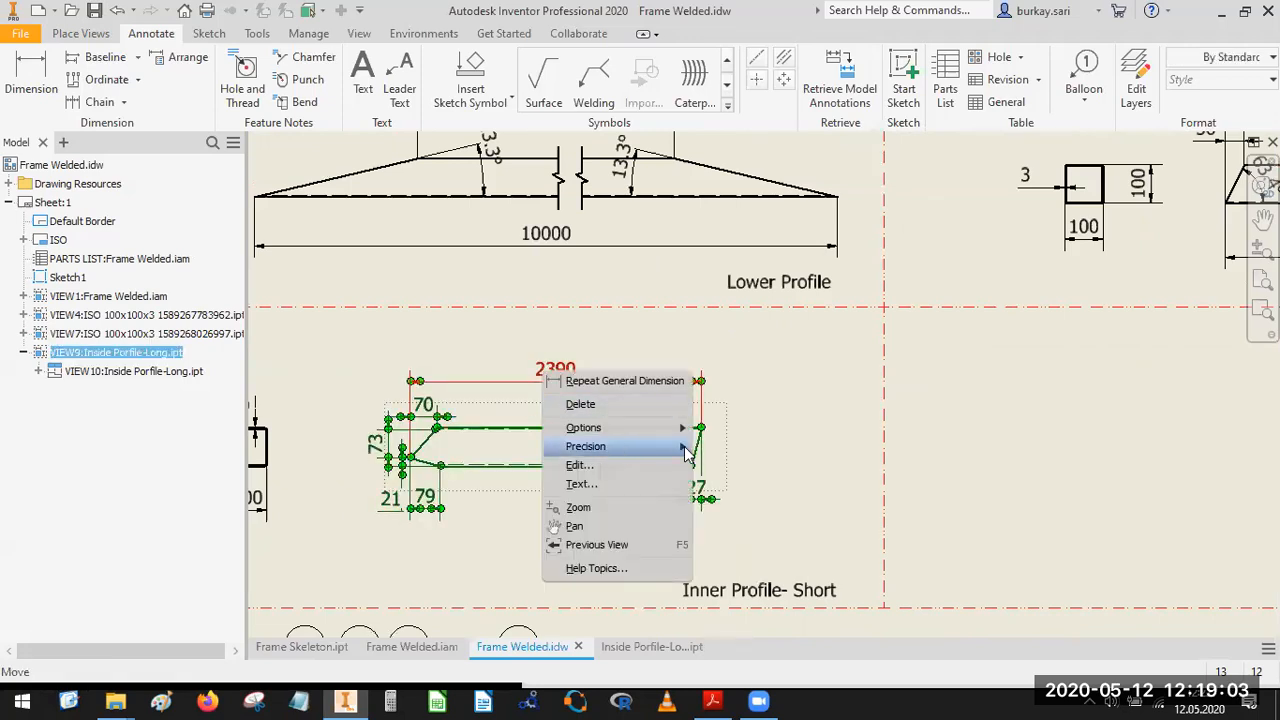
{"action": "mouse_move", "coordinate": [680, 446]}
{"action": "left_click", "coordinate": [715, 465]}
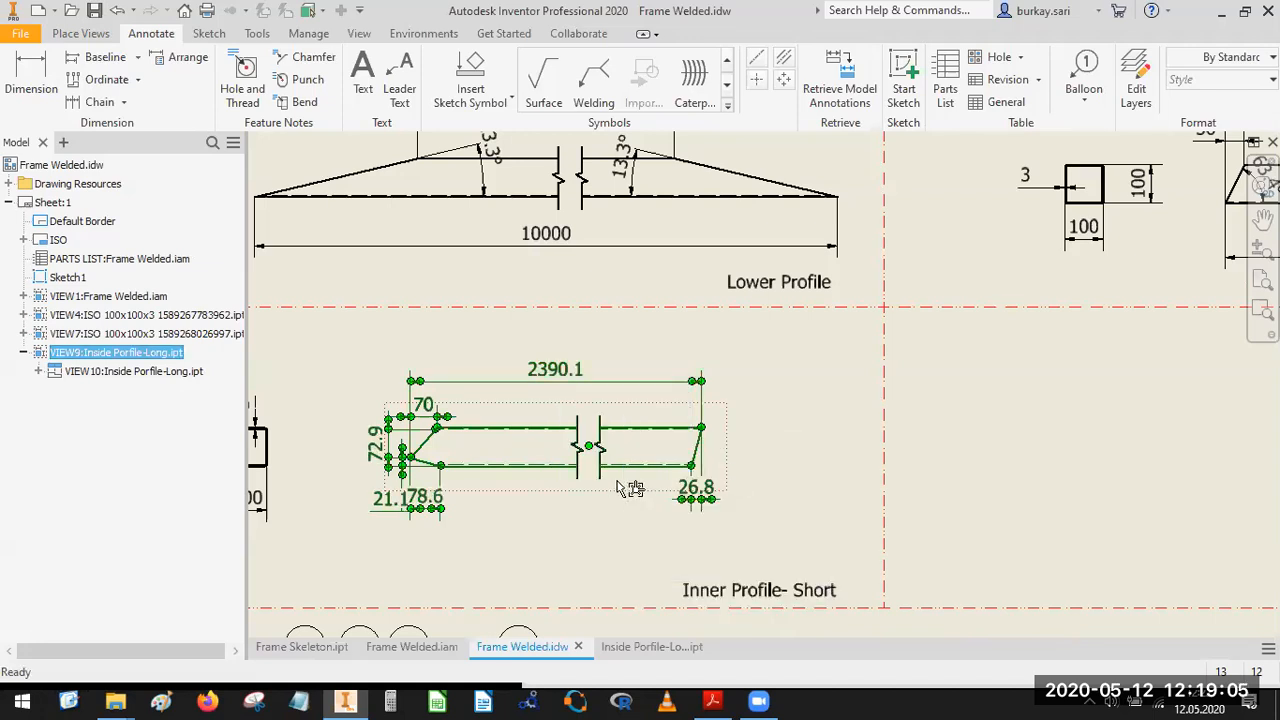
Spread out the 78.6, 21.1 and 72.9 dimensions at the pointed end, shifting the 78.6 text inward beyond its extension lines.
{"action": "scroll", "coordinate": [643, 505], "scroll_direction": "up", "scroll_amount": 5}
{"action": "left_click_drag", "start_coordinate": [598, 452], "coordinate": [812, 562]}
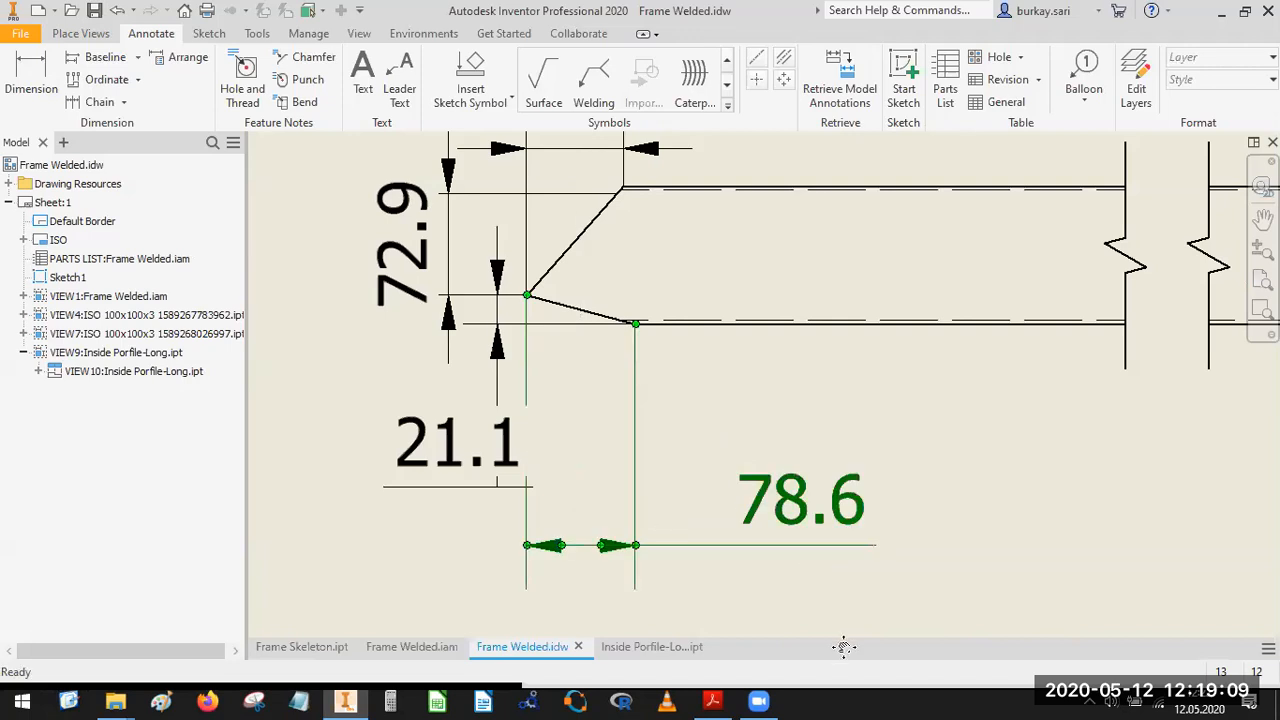
{"action": "middle_click_drag", "start_coordinate": [646, 503], "coordinate": [844, 647]}
{"action": "mouse_move", "coordinate": [692, 461]}
{"action": "left_mouse_down"}
{"action": "mouse_move", "coordinate": [679, 464]}
{"action": "mouse_move", "coordinate": [690, 472]}
{"action": "left_mouse_up"}
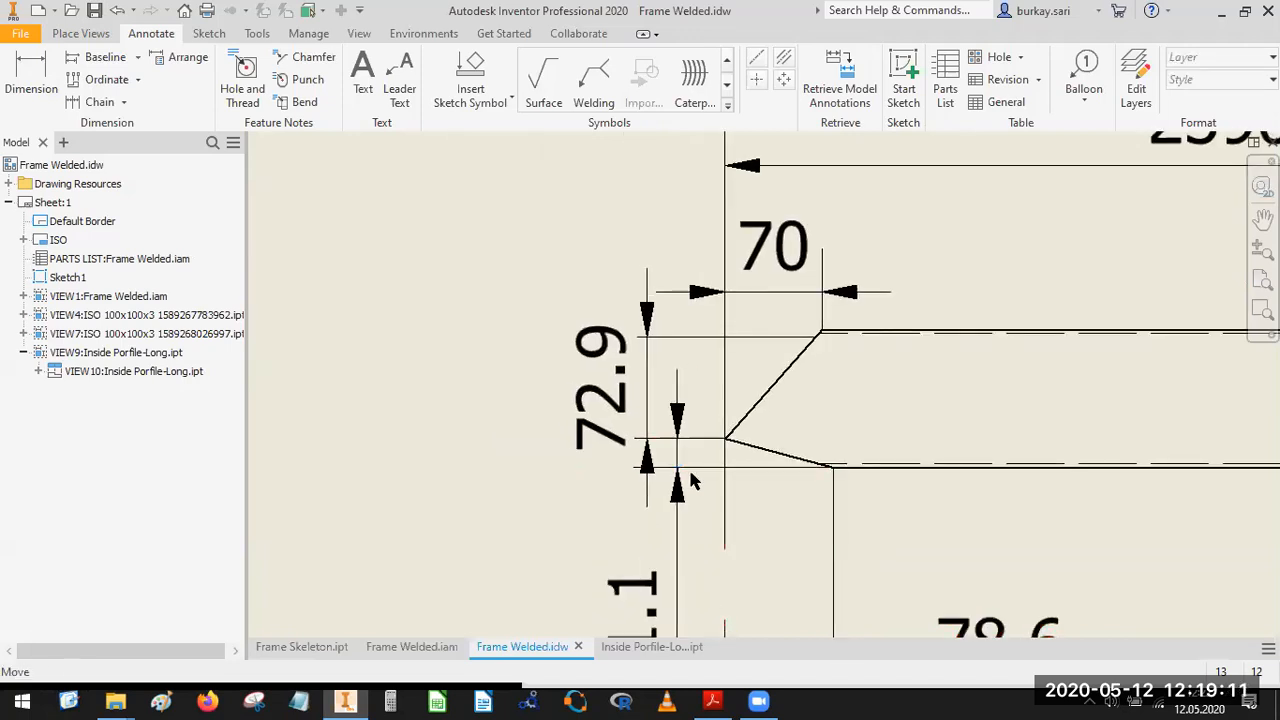
{"action": "left_click_drag", "start_coordinate": [636, 393], "coordinate": [604, 413]}
{"action": "mouse_move", "coordinate": [672, 458]}
{"action": "left_mouse_down"}
{"action": "mouse_move", "coordinate": [580, 457]}
{"action": "mouse_move", "coordinate": [659, 473]}
{"action": "left_mouse_up"}
Move the 26.8 dimension text outward past the profile's slanted end.
{"action": "scroll", "coordinate": [712, 472], "scroll_direction": "down", "scroll_amount": 4}
{"action": "middle_click_drag", "start_coordinate": [862, 467], "coordinate": [669, 481]}
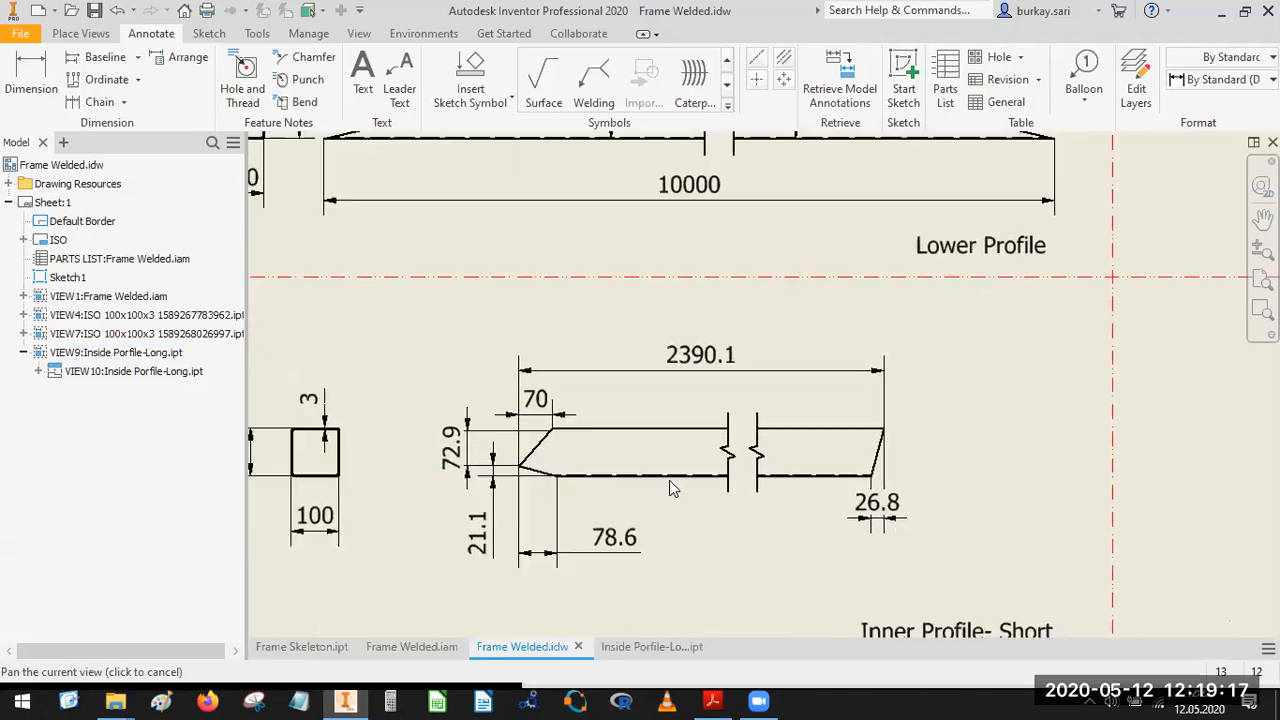
{"action": "left_click", "coordinate": [840, 520]}
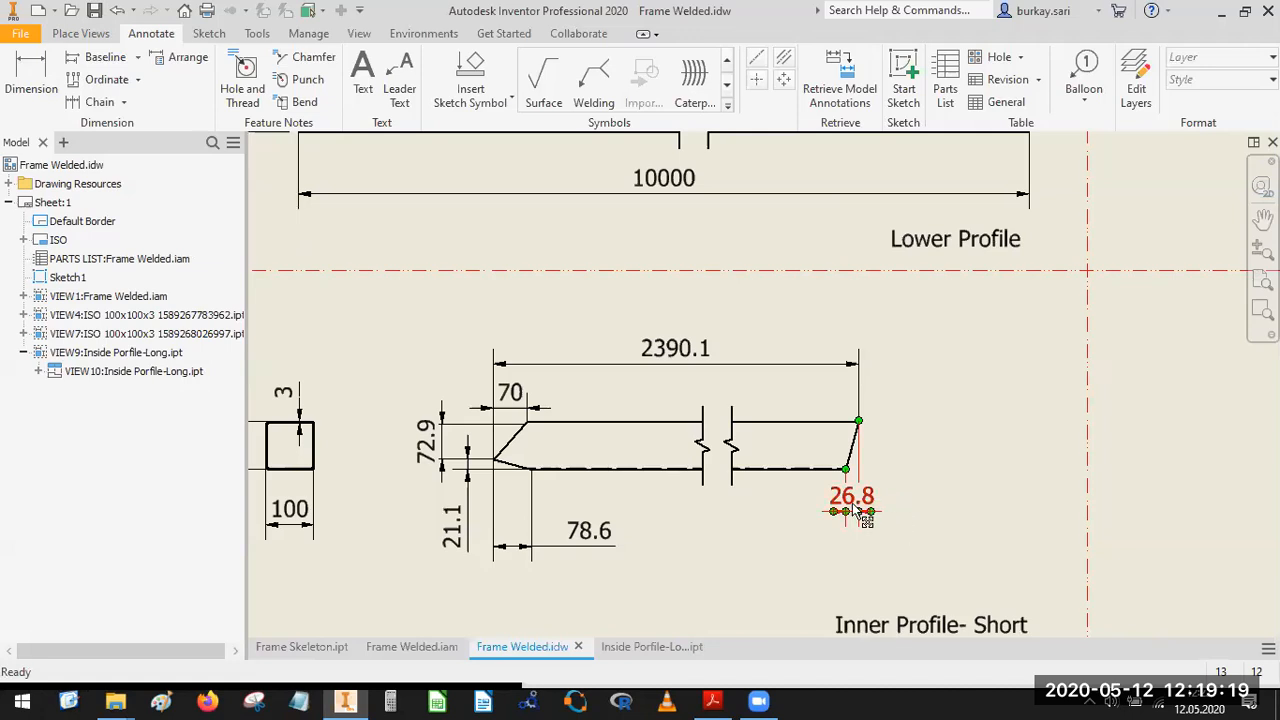
{"action": "left_click_drag", "start_coordinate": [866, 515], "coordinate": [925, 520]}
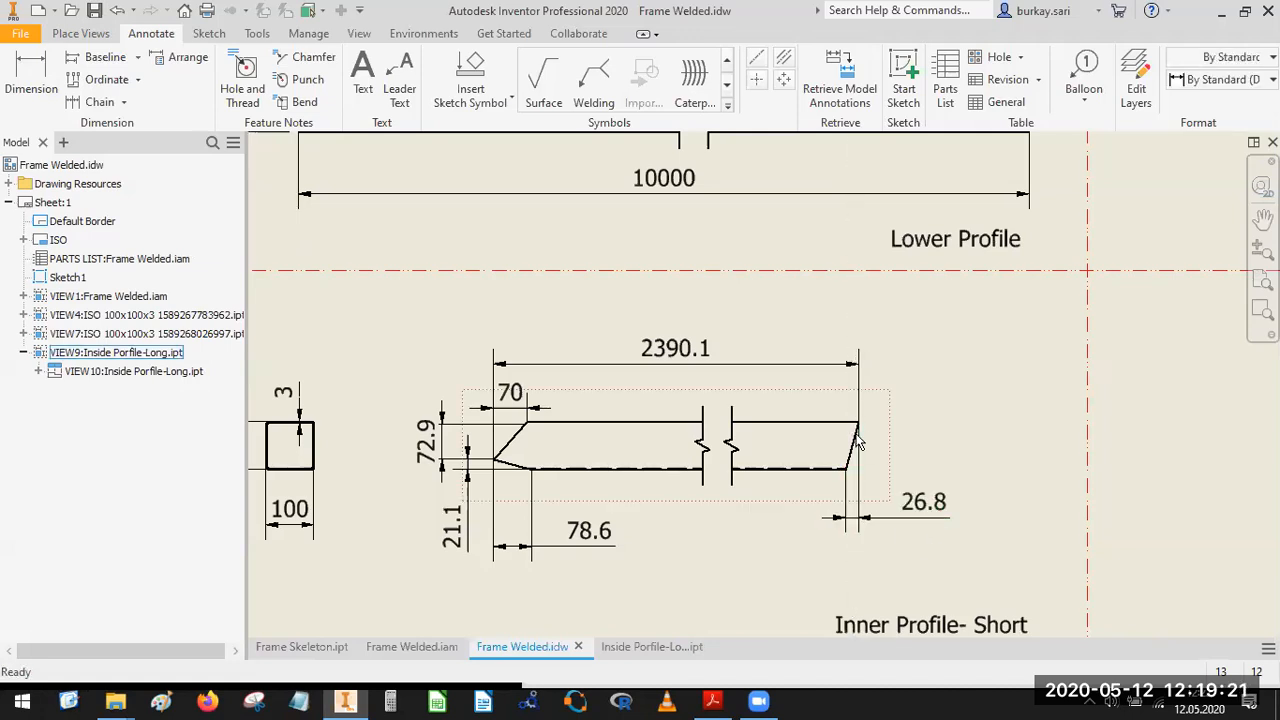
Add an angular dimension between the profile's slanted end and its upper edge, placed inside the end with the default precision.
{"action": "scroll", "coordinate": [858, 462], "scroll_direction": "up", "scroll_amount": 4}
{"action": "key", "text": "d"}
{"action": "left_click", "coordinate": [848, 474]}
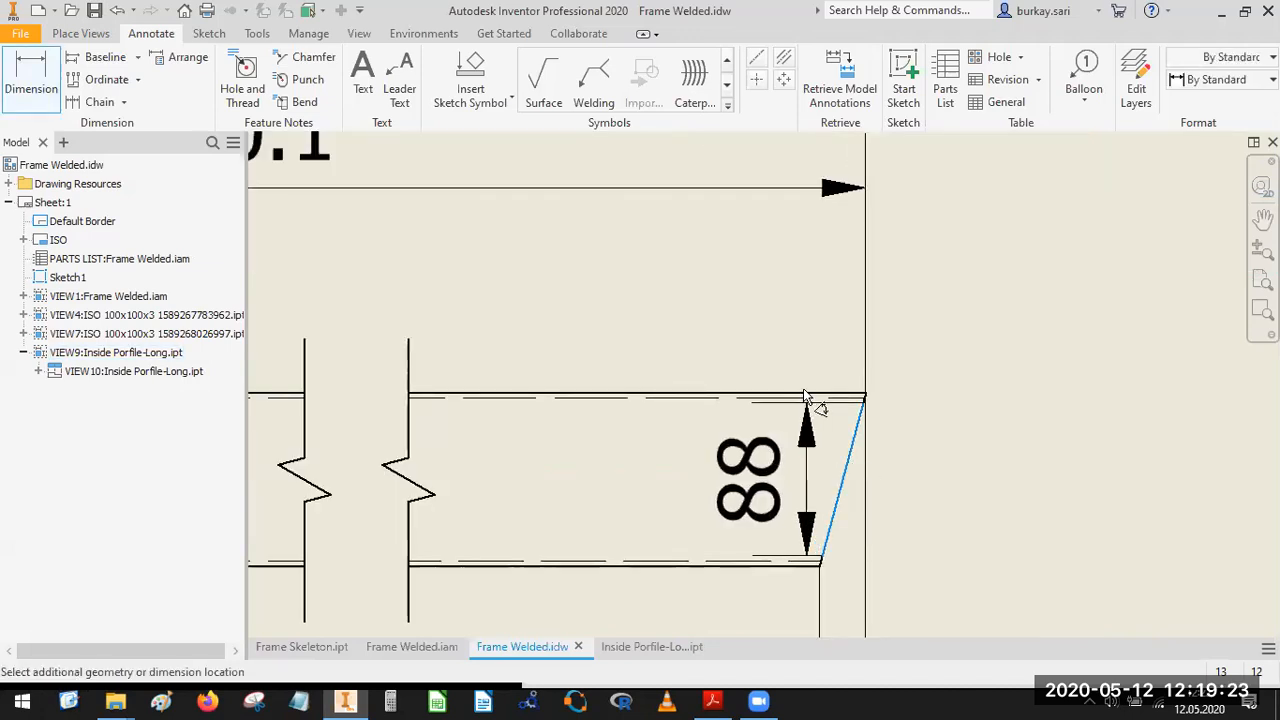
{"action": "left_click", "coordinate": [803, 395]}
{"action": "scroll", "coordinate": [803, 395], "scroll_direction": "down", "scroll_amount": 4}
{"action": "scroll", "coordinate": [738, 538], "scroll_direction": "up", "scroll_amount": 4}
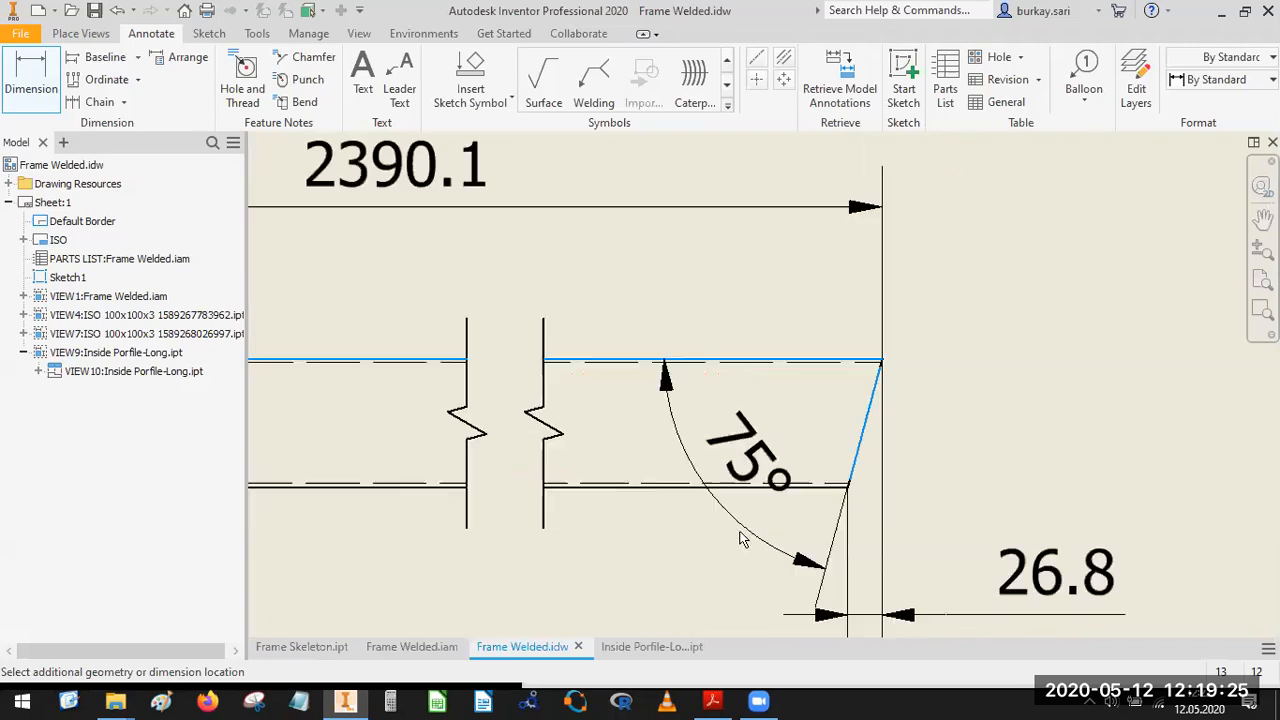
{"action": "left_click", "coordinate": [832, 538]}
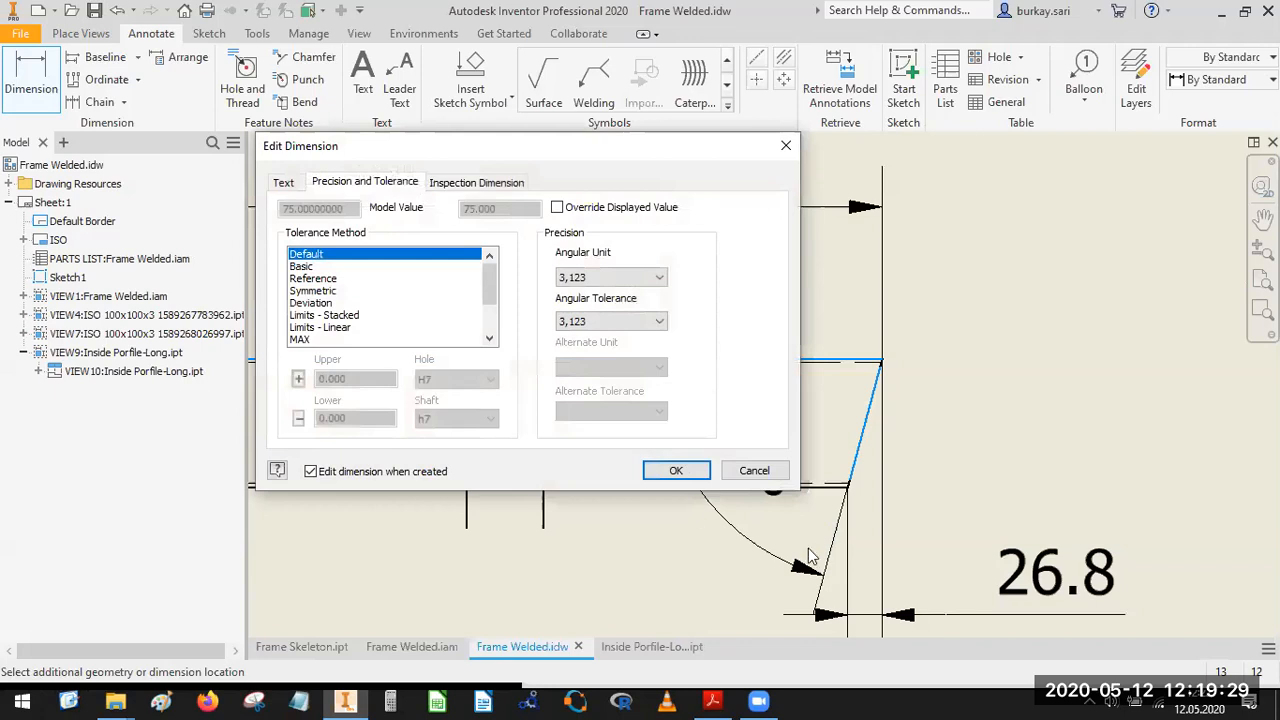
{"action": "left_click", "coordinate": [665, 471]}
Add an angular dimension between the pointed end's upper slanted edge and the profile's upper edge, placed above the profile.
{"action": "scroll", "coordinate": [691, 377], "scroll_direction": "down", "scroll_amount": 3}
{"action": "scroll", "coordinate": [691, 377], "scroll_direction": "up", "scroll_amount": 6}
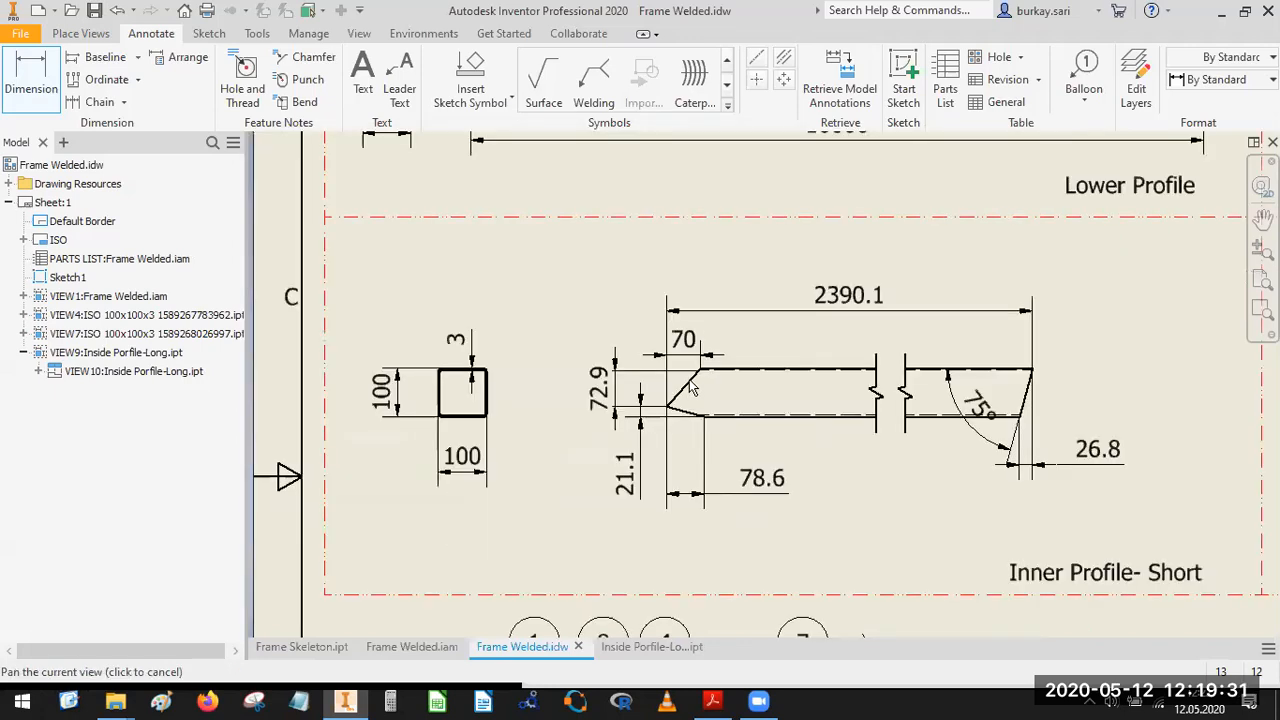
{"action": "left_click", "coordinate": [693, 377]}
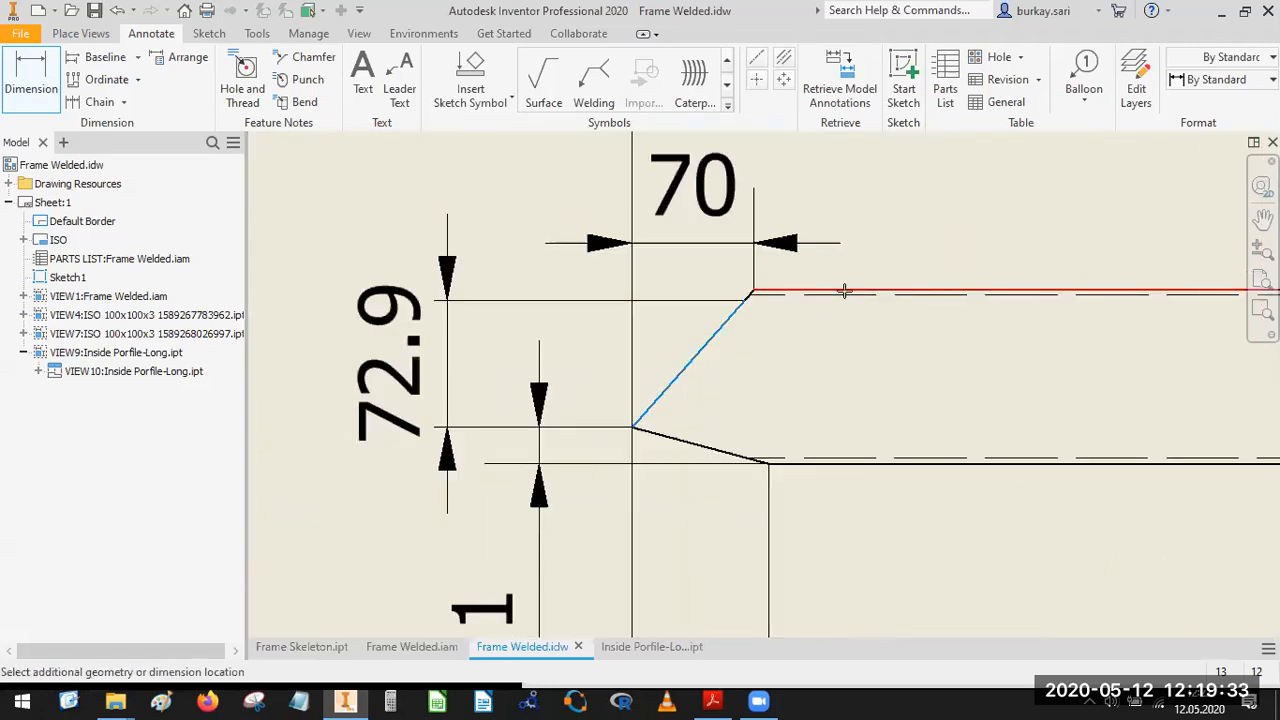
{"action": "key", "text": "Escape"}
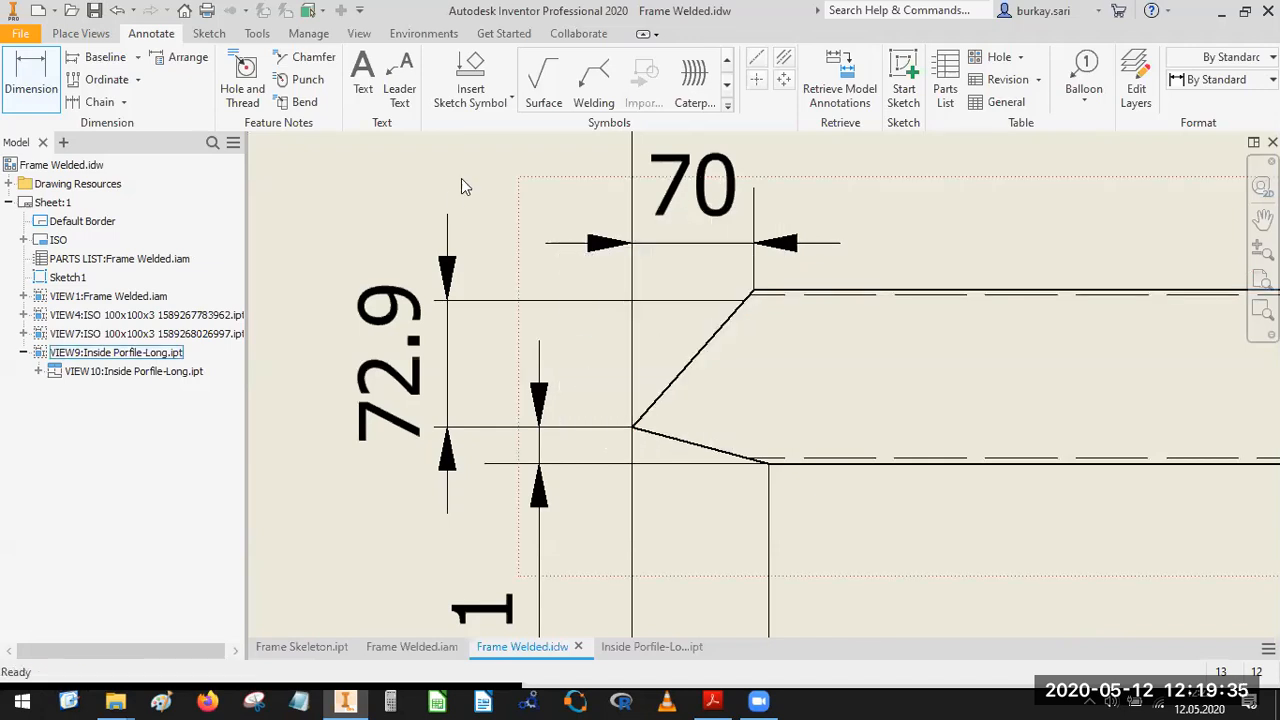
{"action": "left_click", "coordinate": [31, 72]}
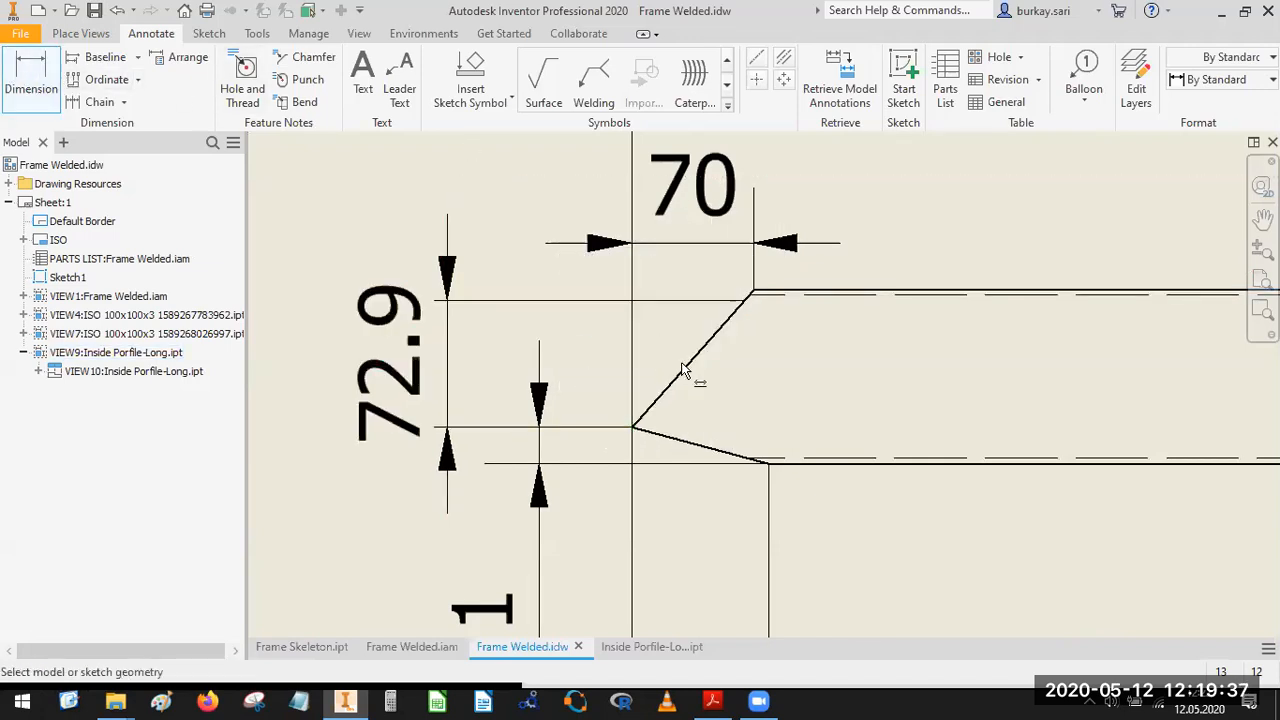
{"action": "left_click", "coordinate": [683, 372]}
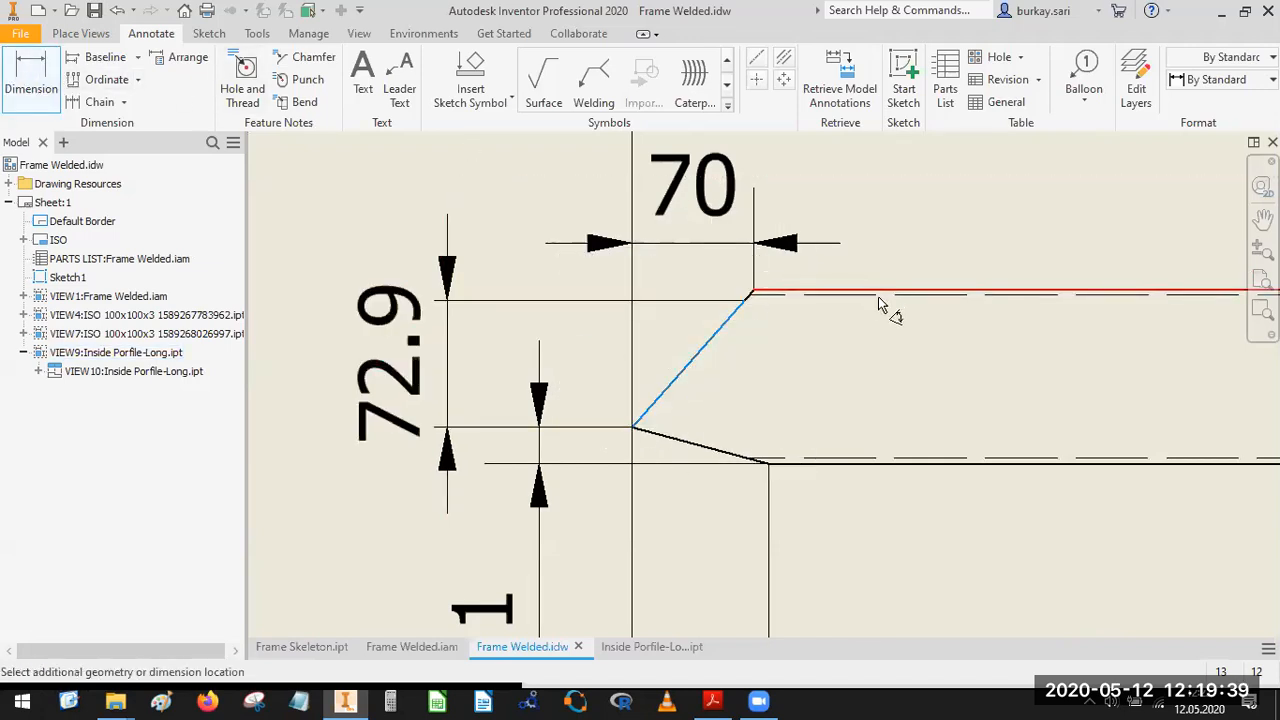
{"action": "left_click", "coordinate": [886, 291]}
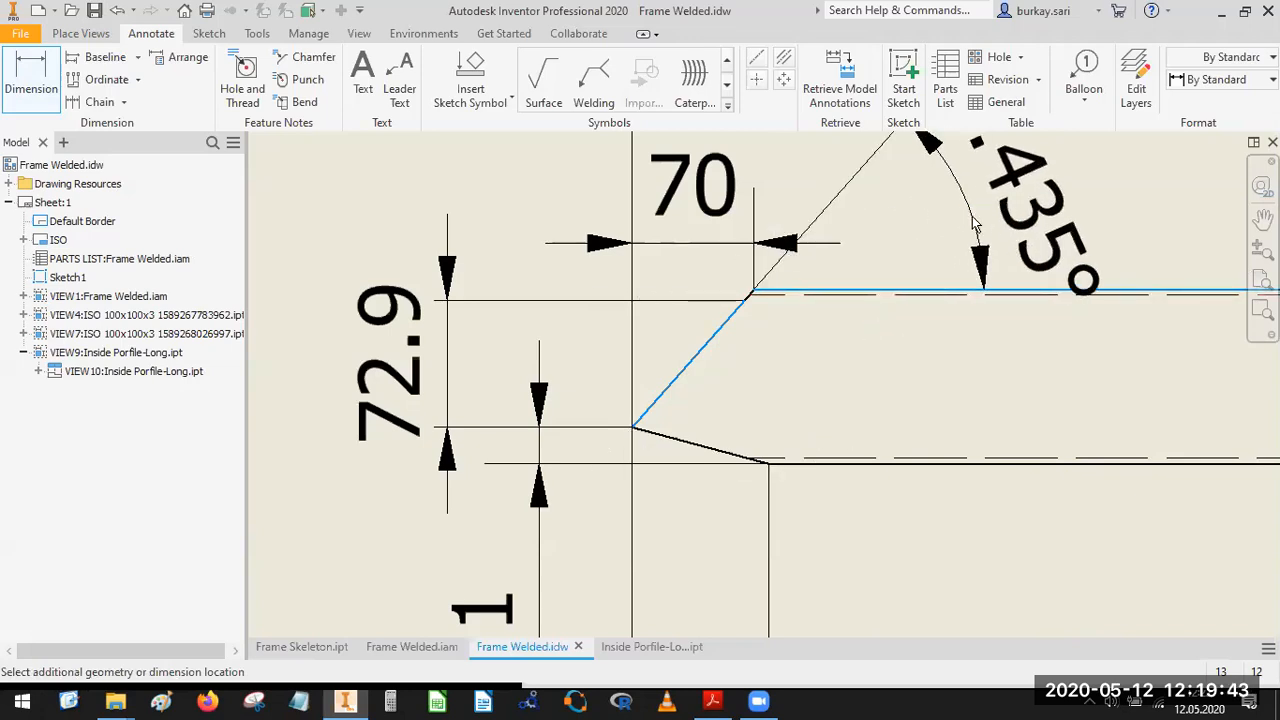
{"action": "left_click", "coordinate": [823, 381]}
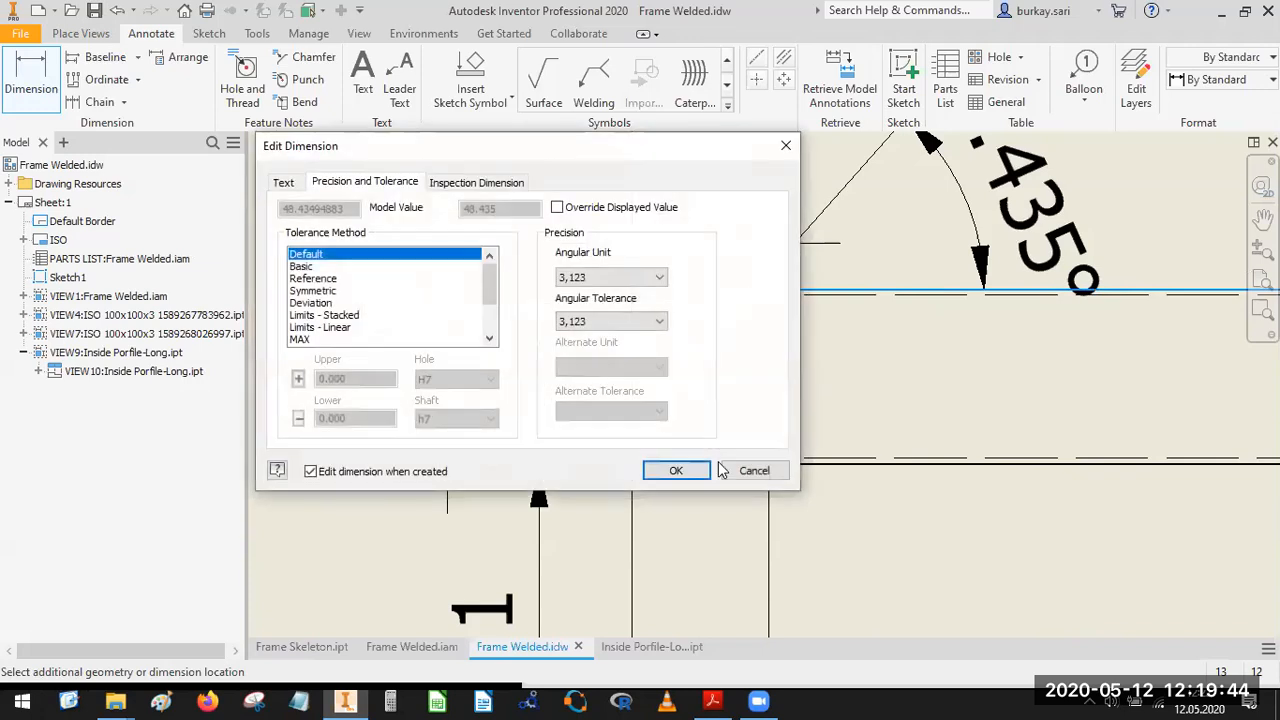
{"action": "left_click", "coordinate": [668, 466]}
Add an angular dimension between the pointed end's lower slanted edge and the profile's lower edge.
{"action": "left_click", "coordinate": [673, 430]}
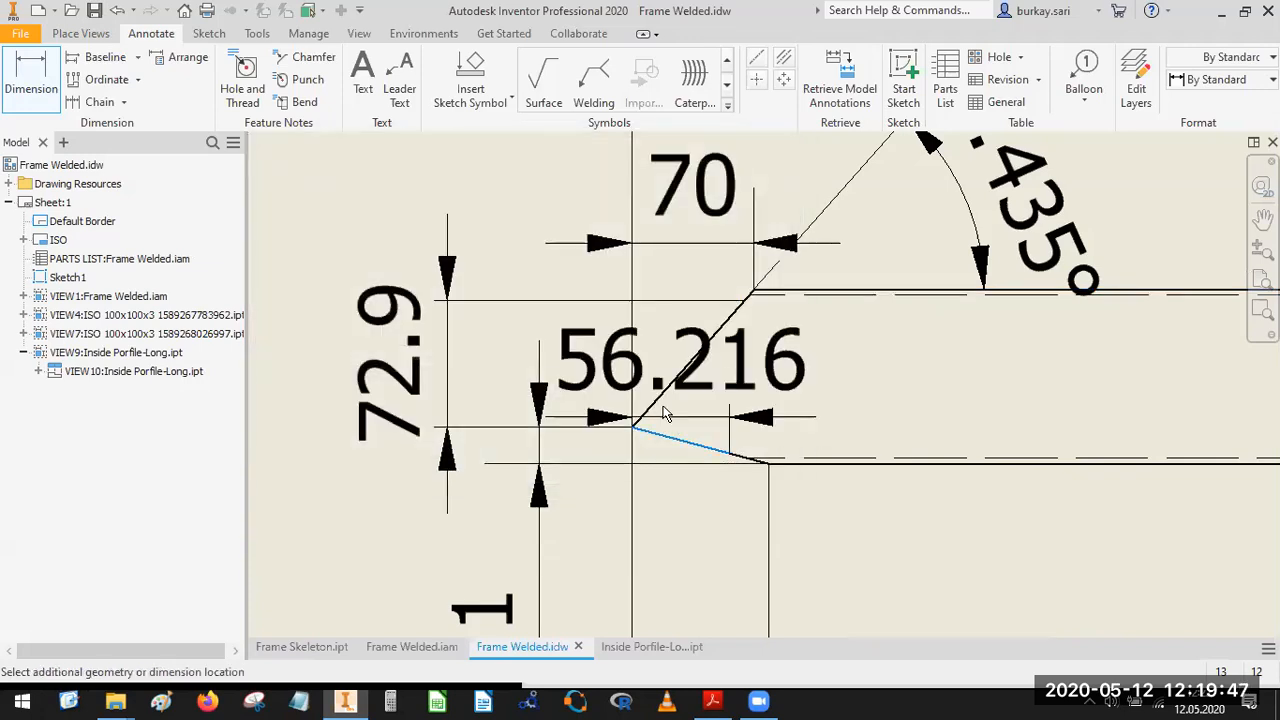
{"action": "left_click", "coordinate": [845, 463]}
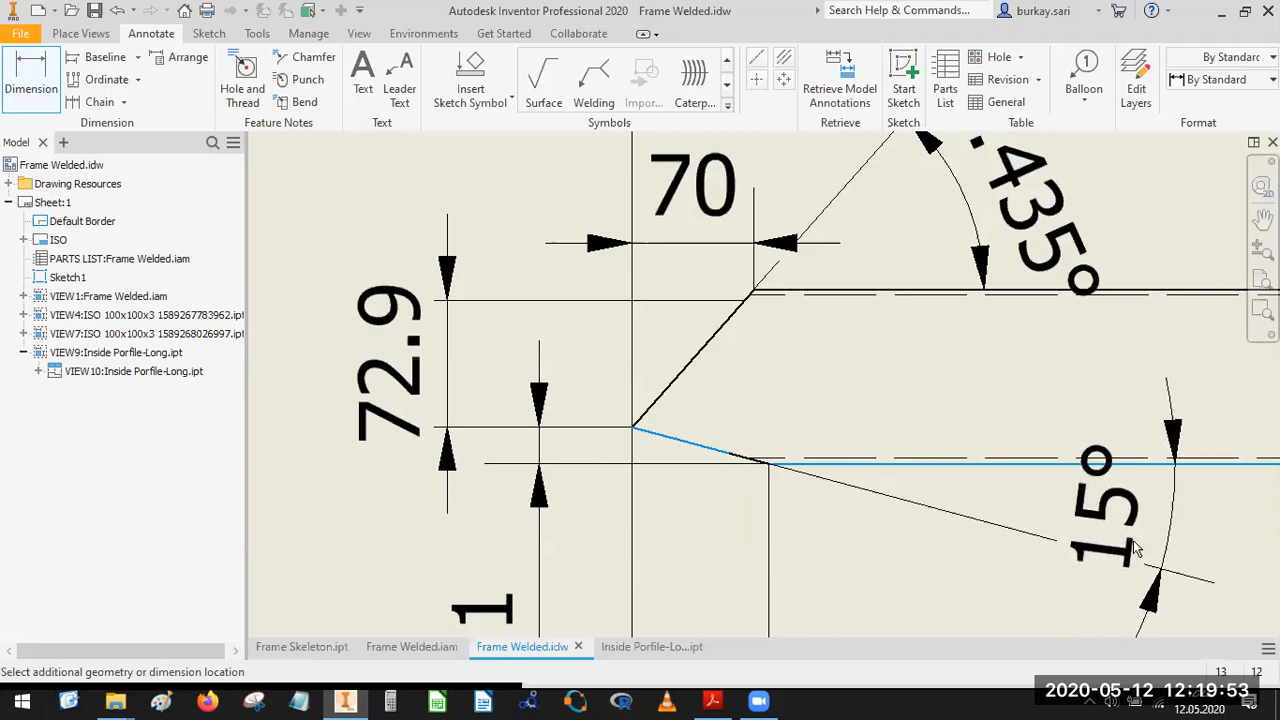
{"action": "left_click", "coordinate": [1133, 540]}
{"action": "left_click", "coordinate": [670, 466]}
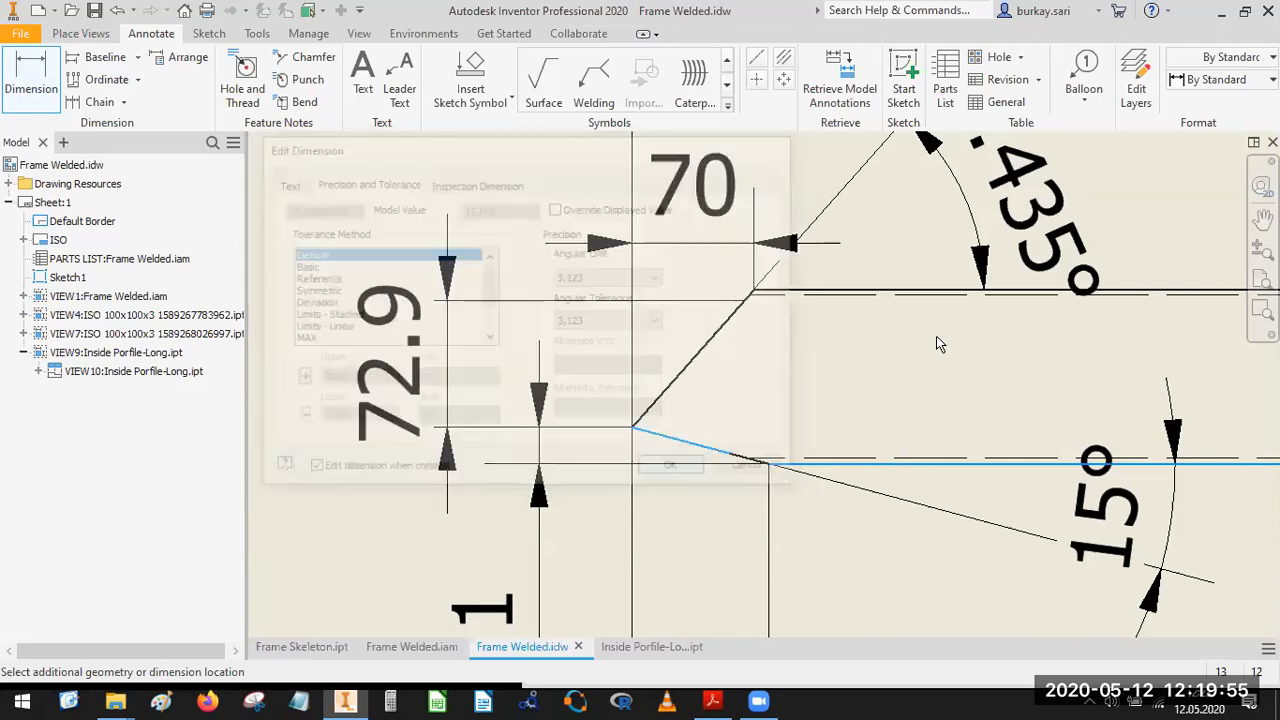
{"action": "scroll", "coordinate": [940, 344], "scroll_direction": "down", "scroll_amount": 4}
{"action": "middle_click_drag", "start_coordinate": [838, 412], "coordinate": [694, 488]}
{"action": "key", "text": "Escape"}
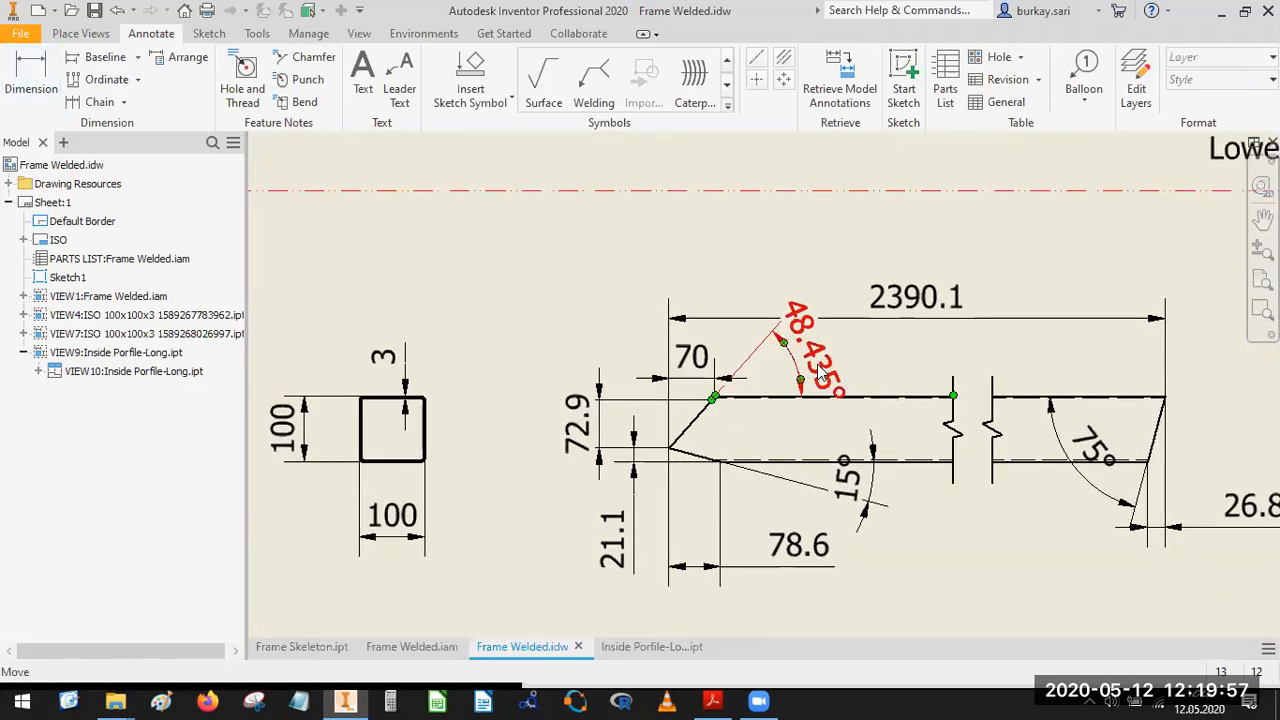
Set the precision of the angular dimension above the pointed end to one decimal place.
{"action": "right_click", "coordinate": [818, 369]}
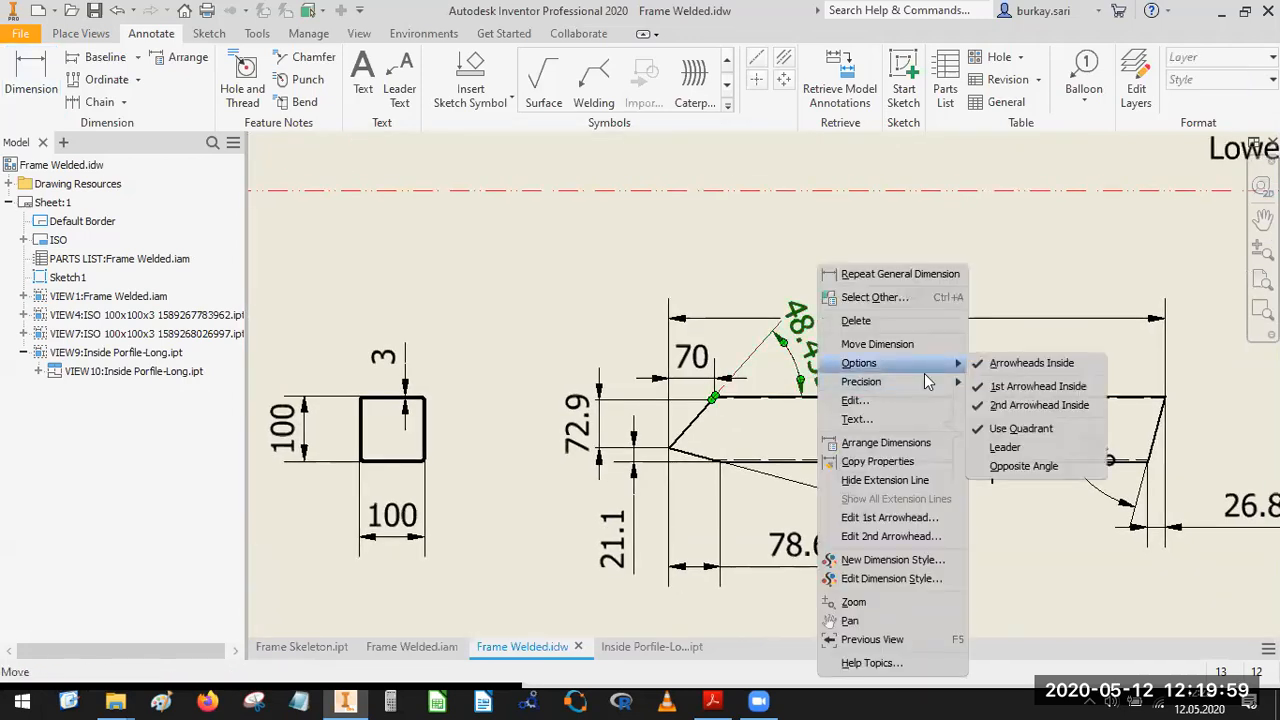
{"action": "mouse_move", "coordinate": [930, 381]}
{"action": "left_click", "coordinate": [1001, 400]}
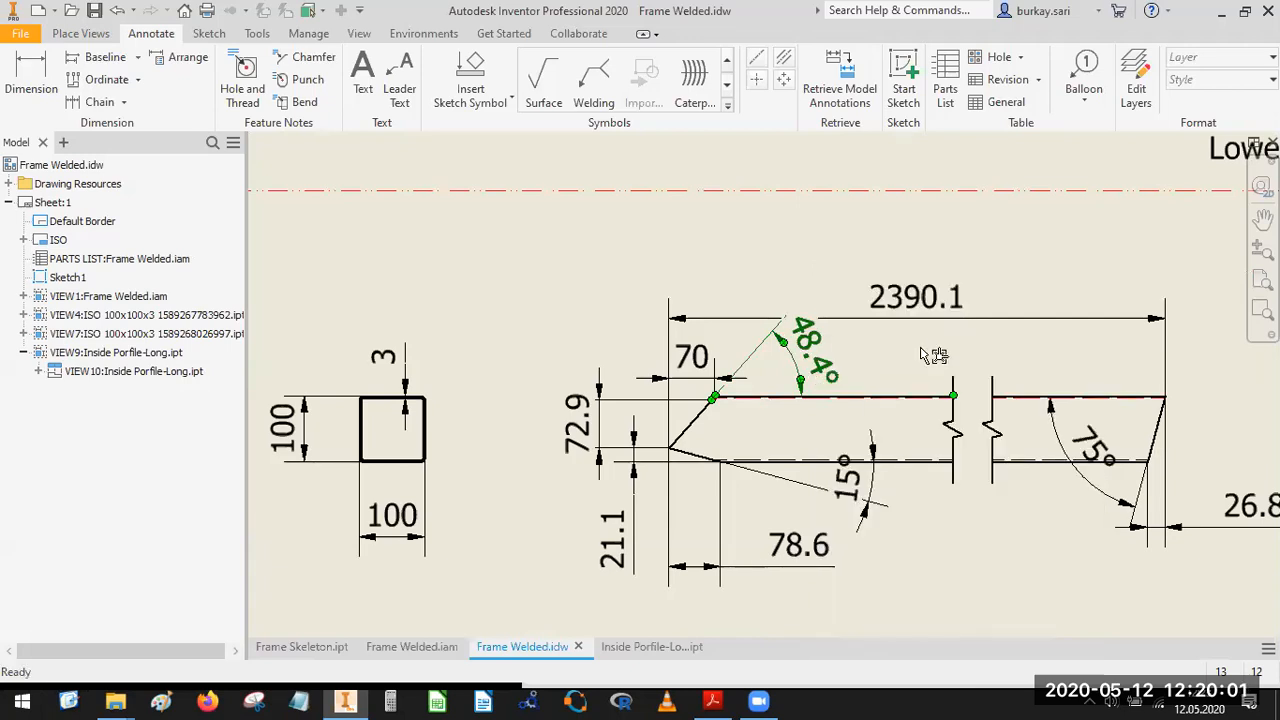
Move the 2390.1 length dimension slightly farther above the profile, clear of the angle, and save the drawing.
{"action": "middle_click_drag", "start_coordinate": [906, 306], "coordinate": [883, 368]}
{"action": "mouse_move", "coordinate": [883, 368]}
{"action": "left_mouse_down"}
{"action": "mouse_move", "coordinate": [866, 358]}
{"action": "mouse_move", "coordinate": [862, 373]}
{"action": "left_mouse_up"}
{"action": "scroll", "coordinate": [831, 394], "scroll_direction": "down", "scroll_amount": 5}
{"action": "mouse_move", "coordinate": [831, 394]}
{"action": "middle_mouse_down"}
{"action": "mouse_move", "coordinate": [668, 300]}
{"action": "mouse_move", "coordinate": [725, 437]}
{"action": "middle_mouse_up"}
{"action": "middle_click_drag", "start_coordinate": [601, 283], "coordinate": [600, 293]}
{"action": "left_click", "coordinate": [93, 12]}
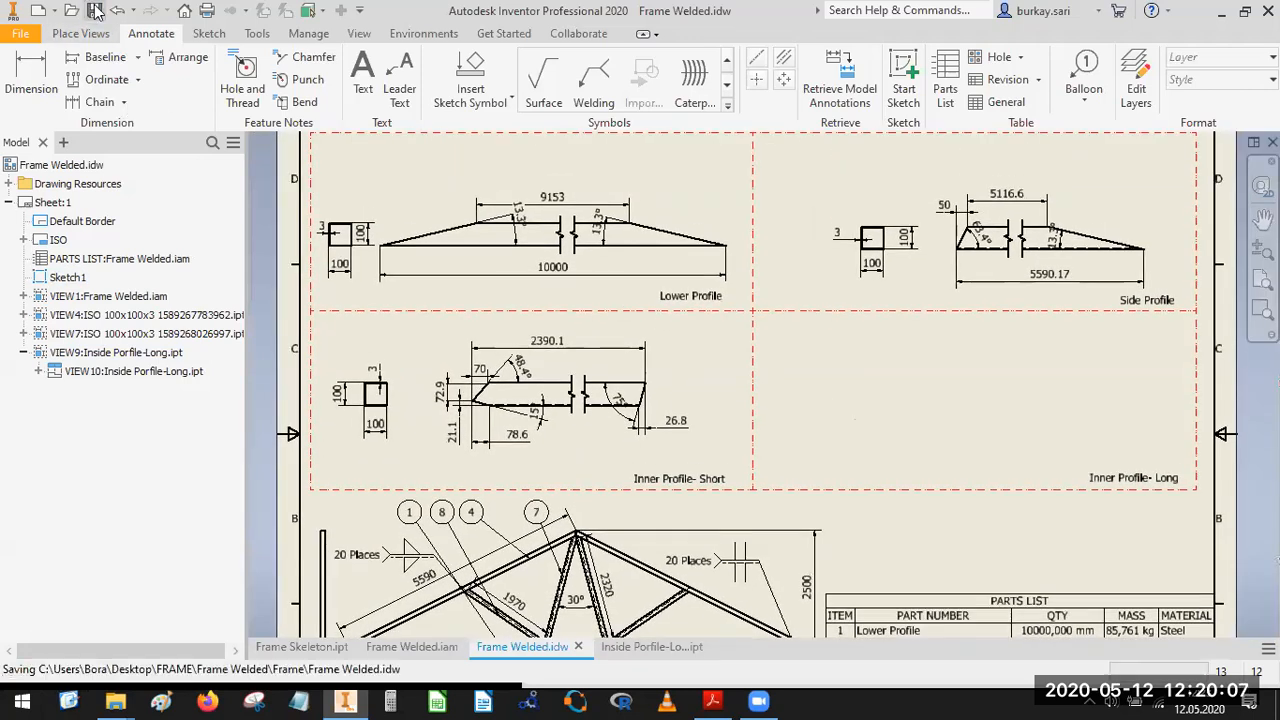
Expand Frame Welded.iam under the main view down to its frame members and check which inner profile the existing detail view shows.
{"action": "left_click", "coordinate": [23, 296]}
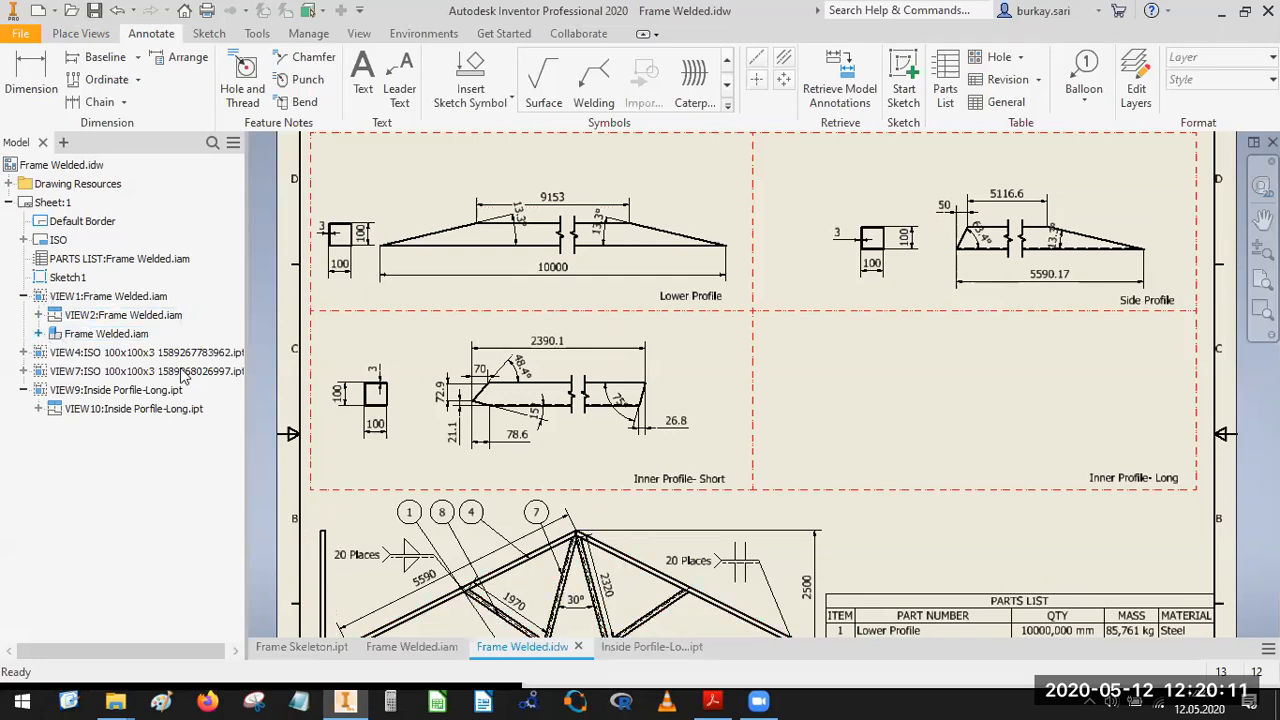
{"action": "left_click", "coordinate": [38, 334]}
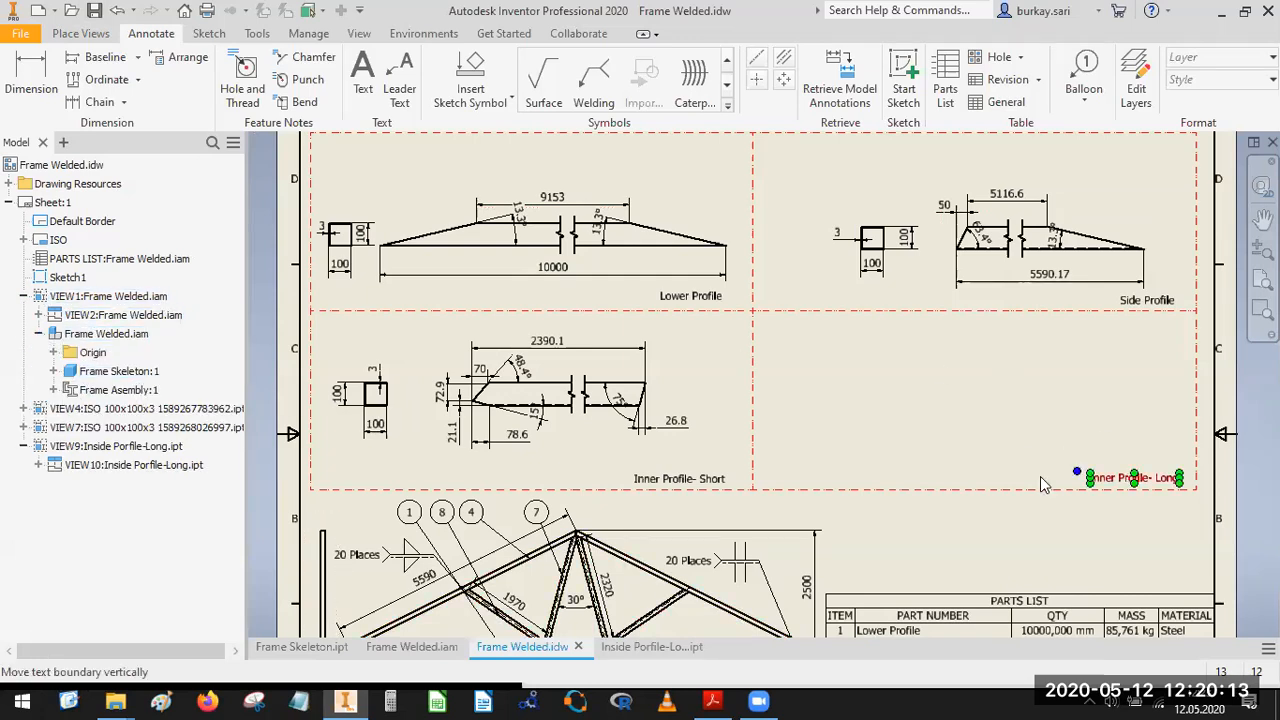
{"action": "left_click", "coordinate": [53, 390]}
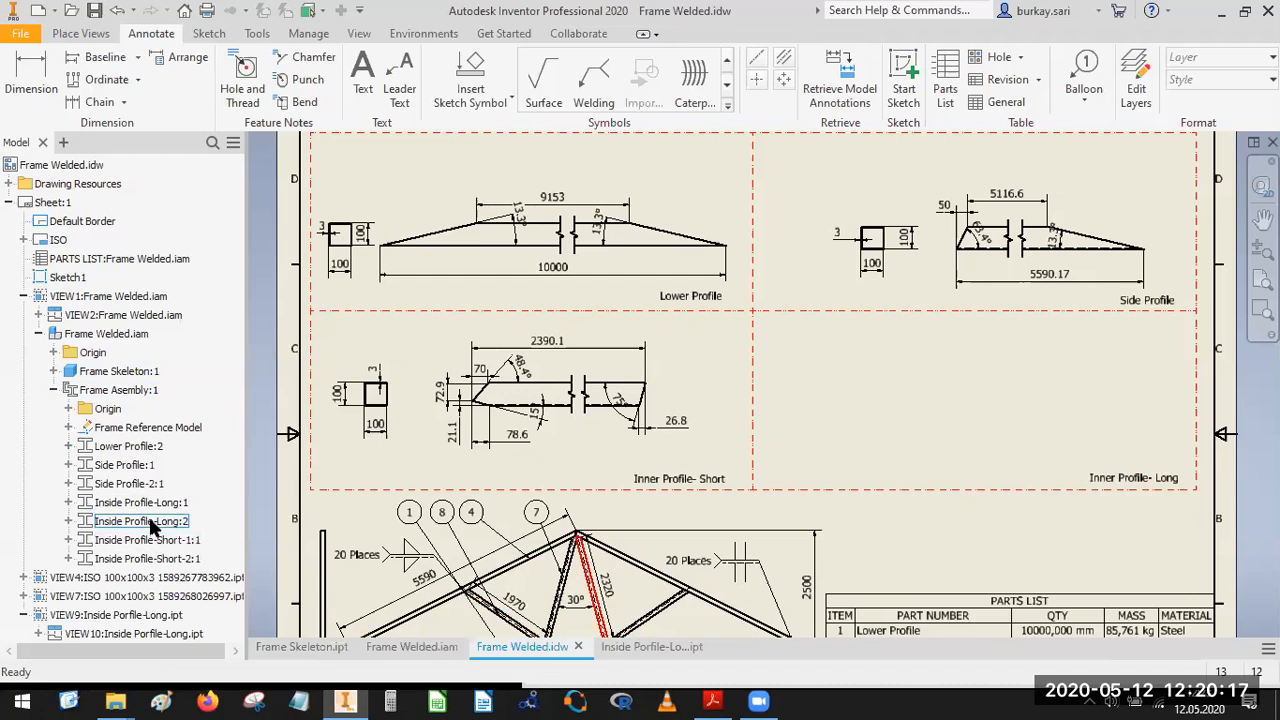
{"action": "left_click", "coordinate": [578, 424]}
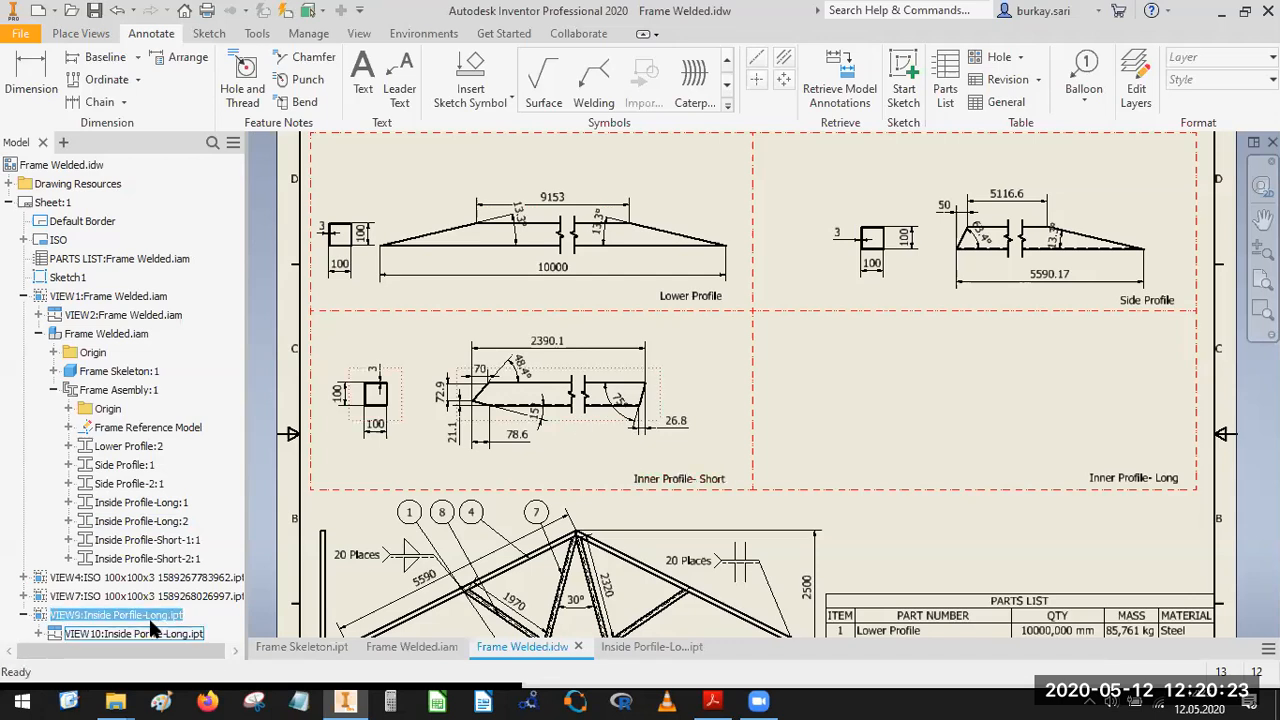
{"action": "left_click", "coordinate": [378, 430]}
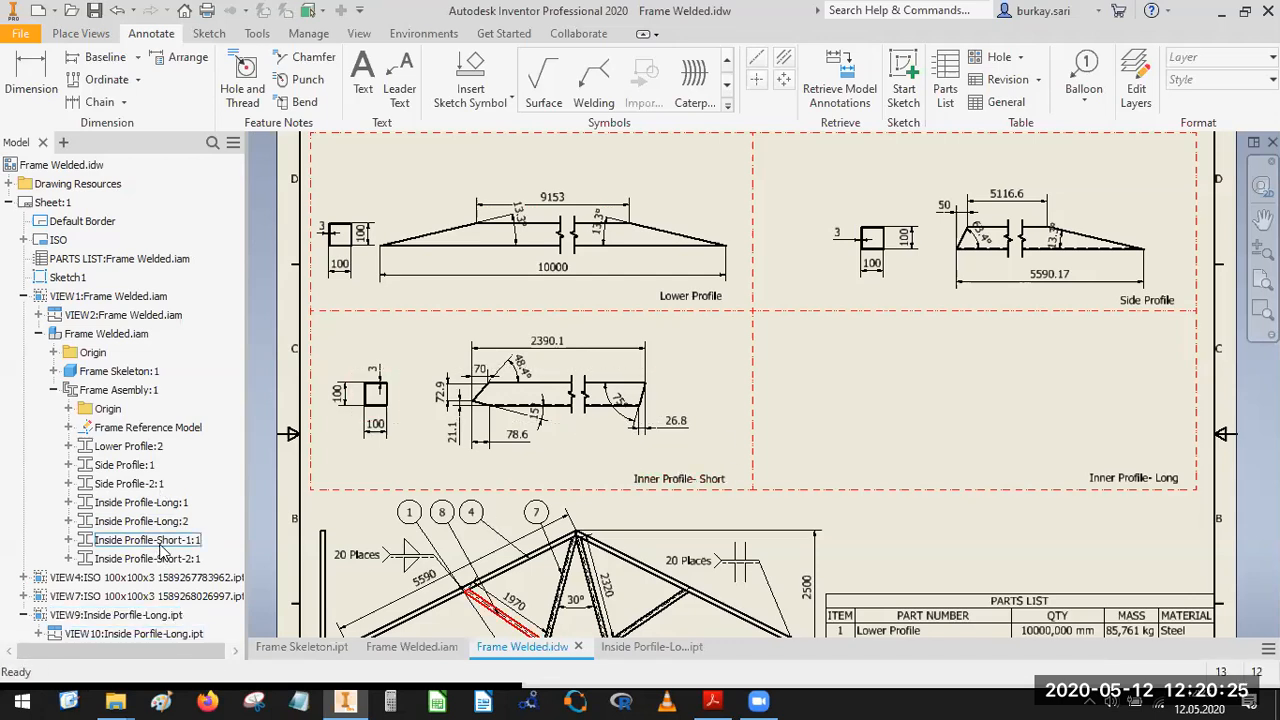
Swap the captions of the two lower cells, placing Inner Profile- Long under the detailed profile and Inner Profile- Short in the empty cell.
{"action": "left_click", "coordinate": [697, 478]}
{"action": "left_click_drag", "start_coordinate": [697, 478], "coordinate": [668, 473]}
{"action": "left_click", "coordinate": [1120, 478]}
{"action": "left_click", "coordinate": [1079, 455]}
{"action": "left_click_drag", "start_coordinate": [1079, 455], "coordinate": [1160, 481]}
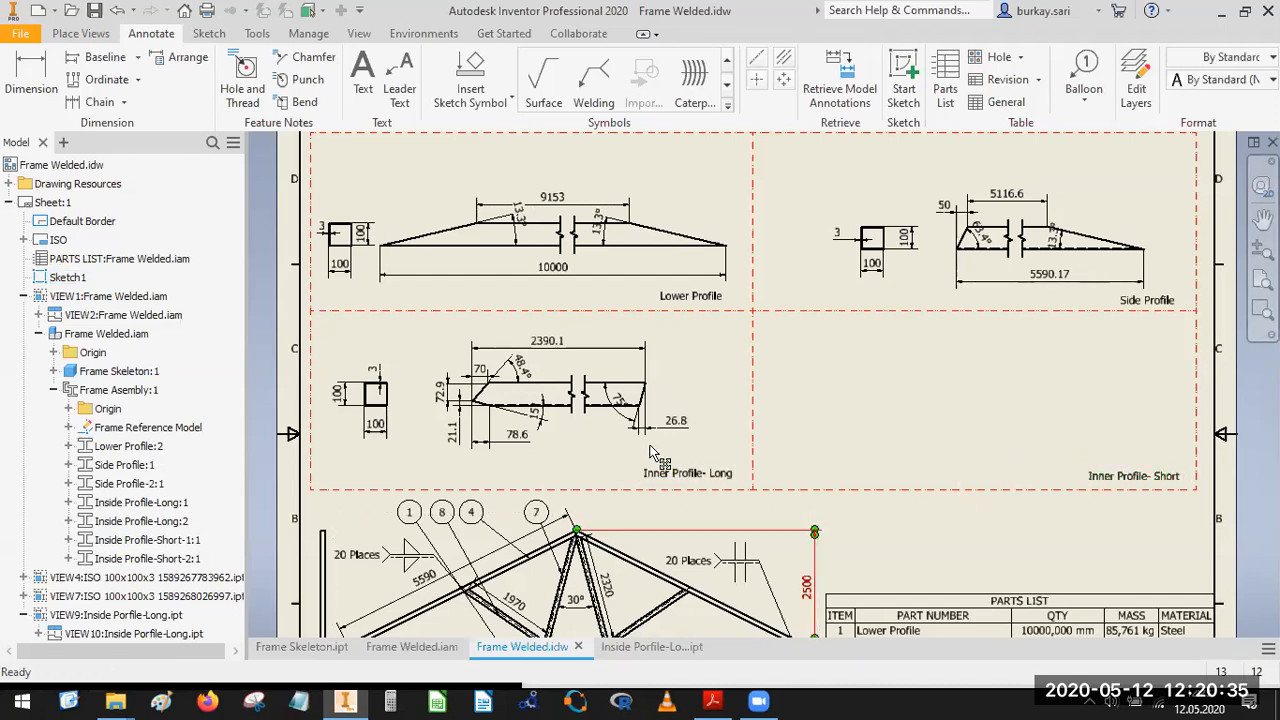
Open the Inside Profile-Short-1 part from the frame assembly's members.
{"action": "right_click", "coordinate": [132, 540]}
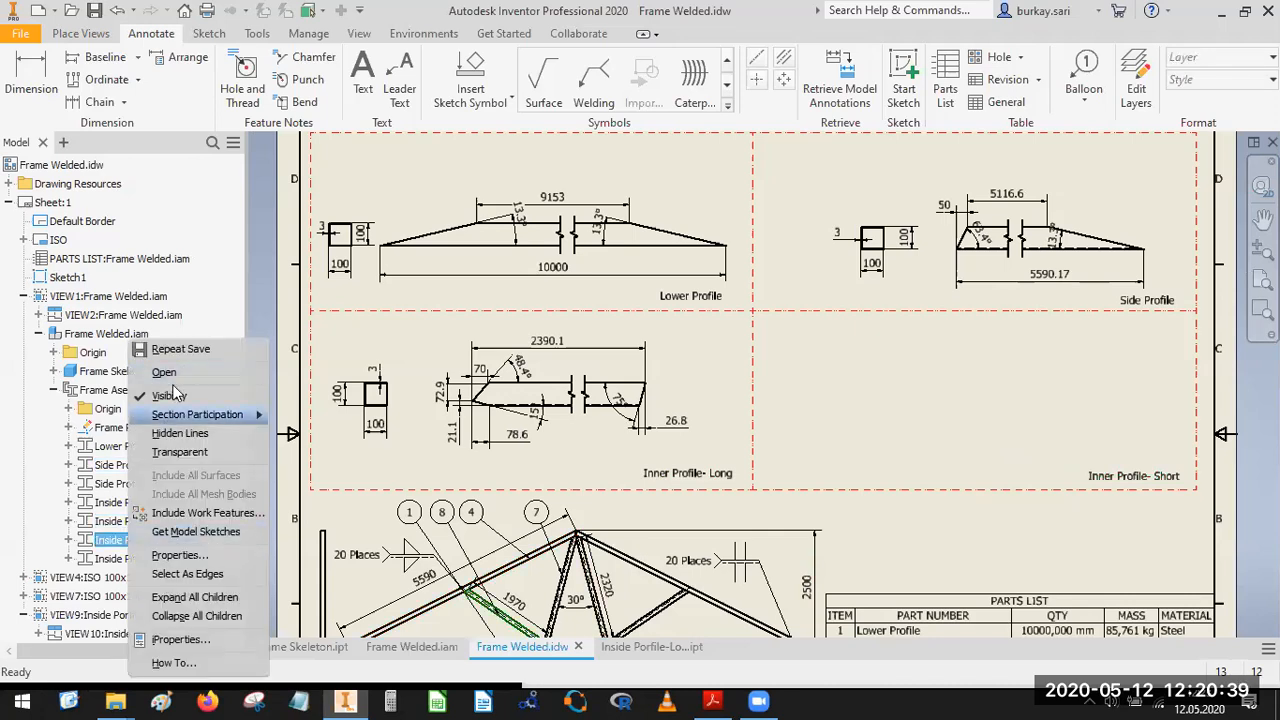
{"action": "left_click", "coordinate": [173, 375]}
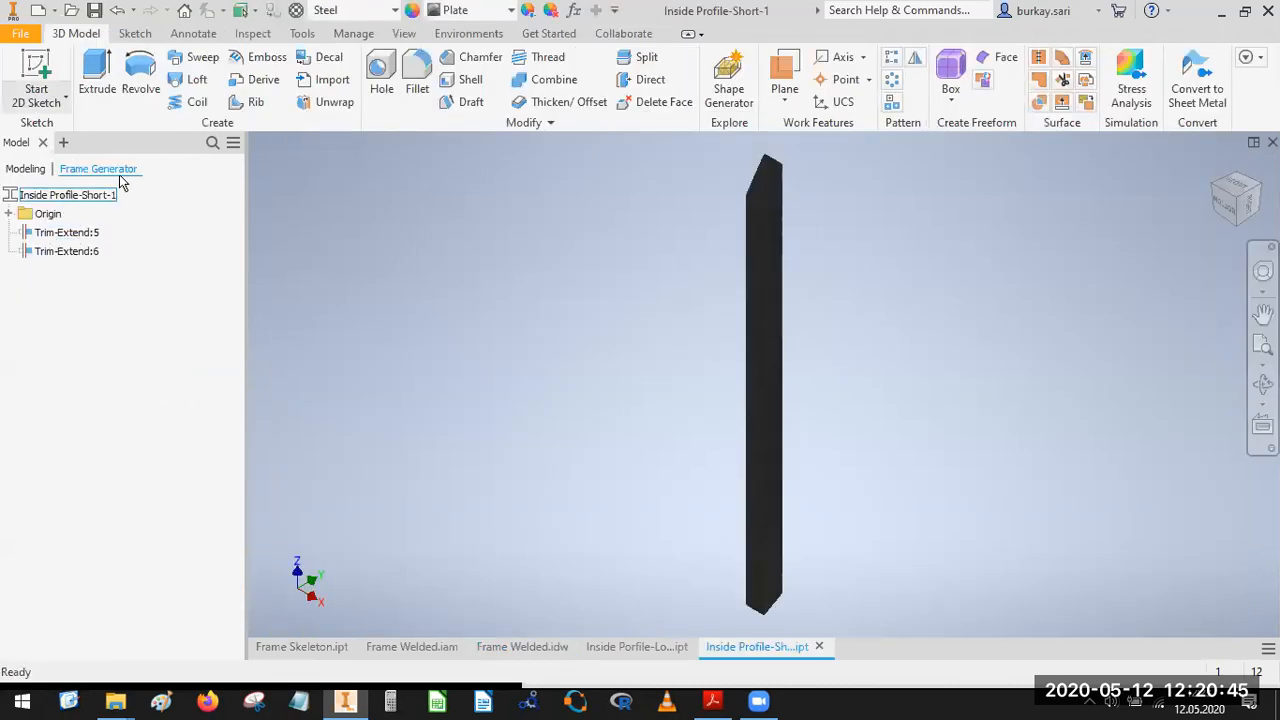
Switch to the misspelled Inside Porfile-Long part and save it under the corrected file name Inside Profile-Long.ipt.
{"action": "left_click", "coordinate": [635, 646]}
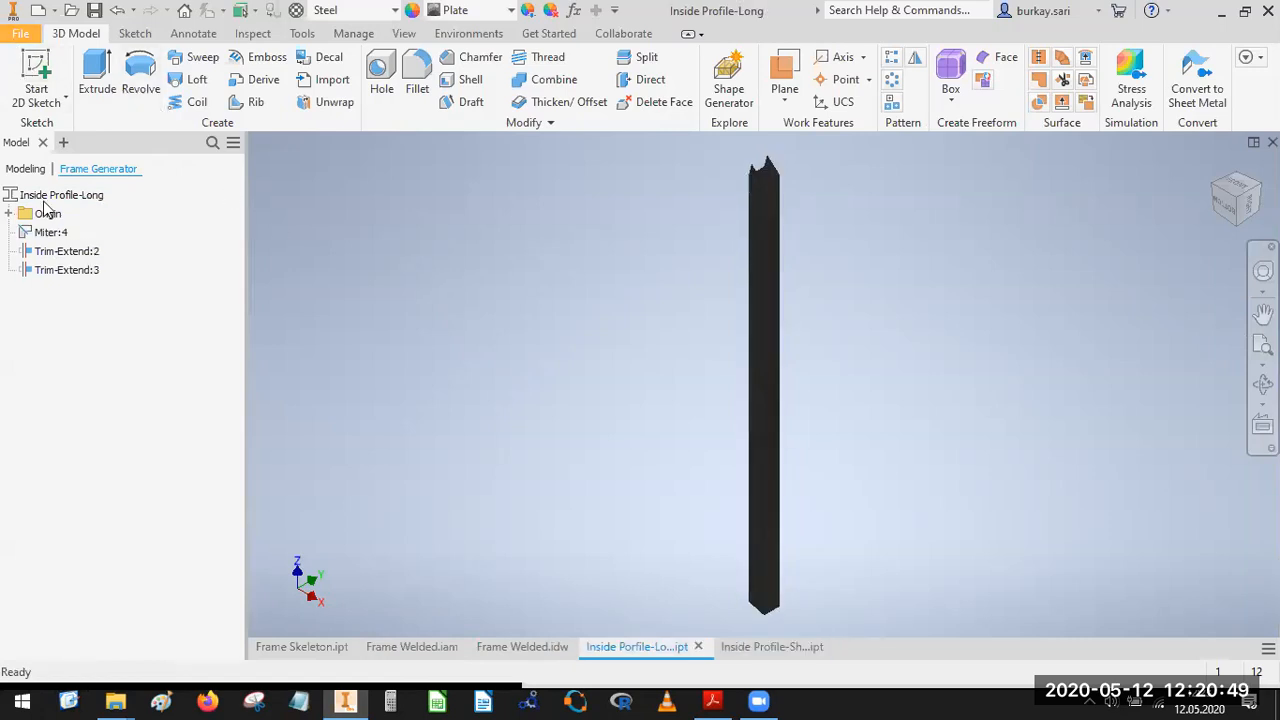
{"action": "left_click", "coordinate": [20, 33]}
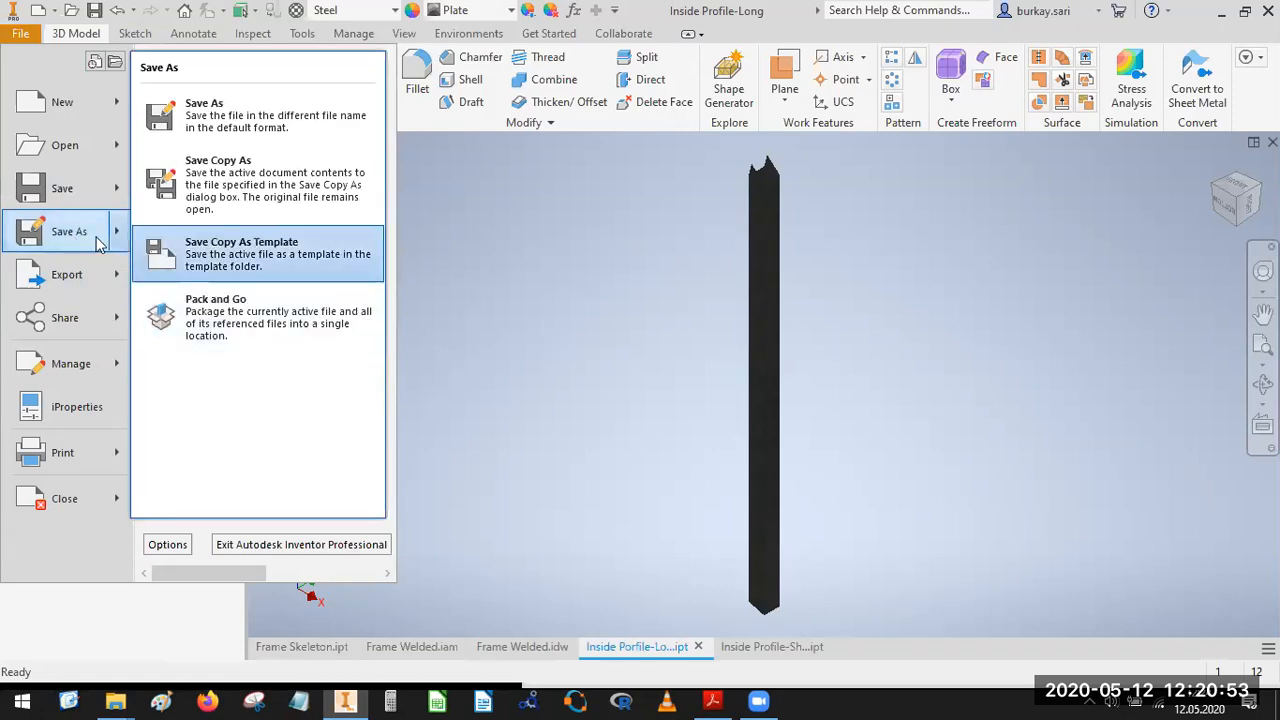
{"action": "left_click", "coordinate": [76, 245]}
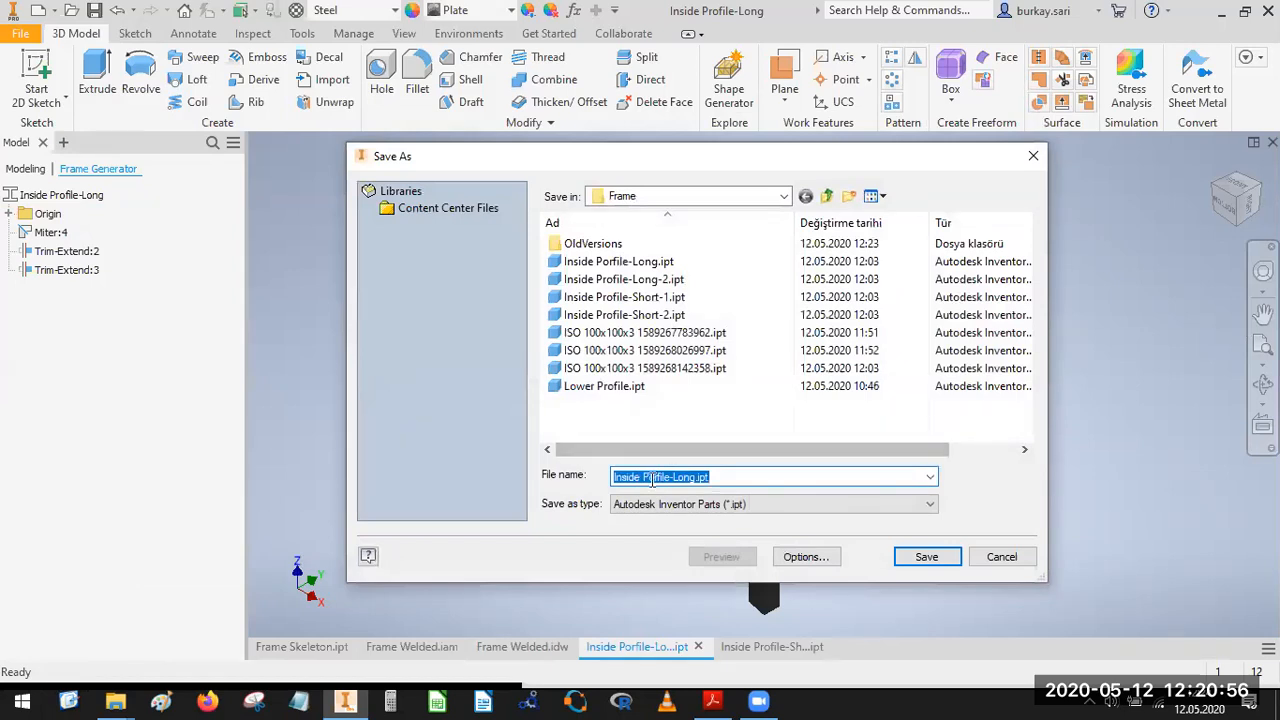
{"action": "left_click", "coordinate": [650, 477]}
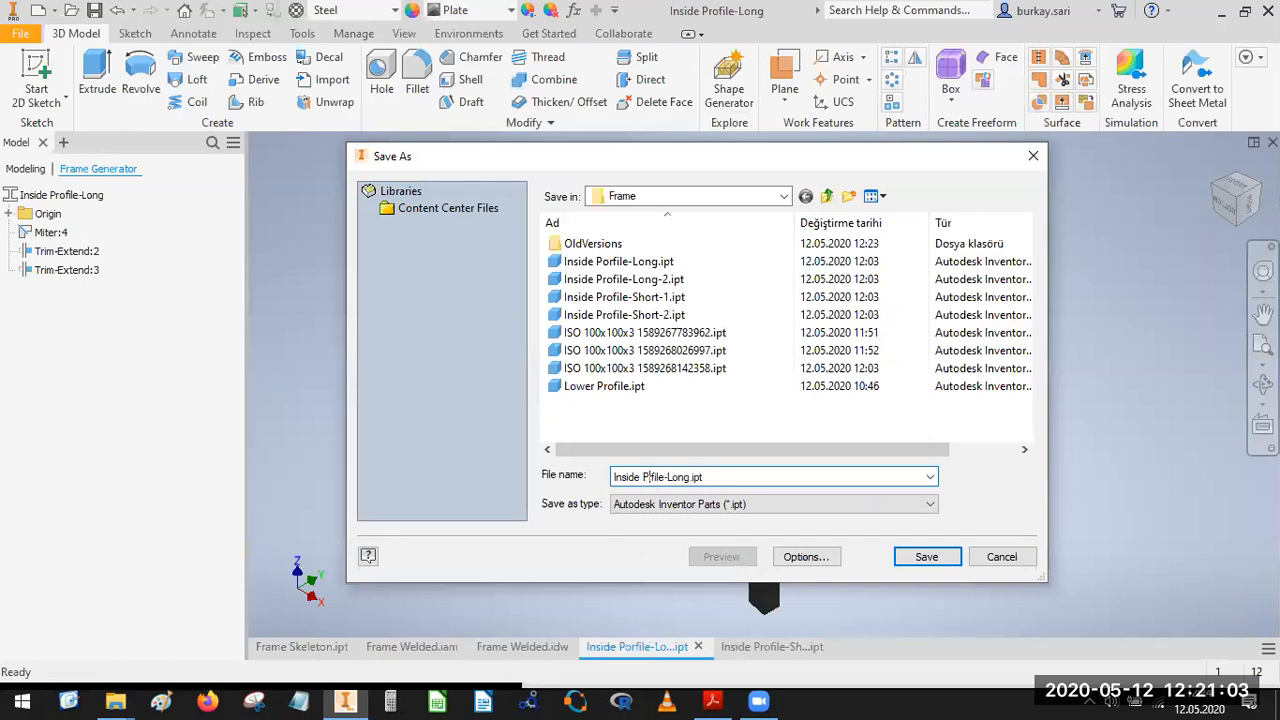
{"action": "key", "text": "Return"}
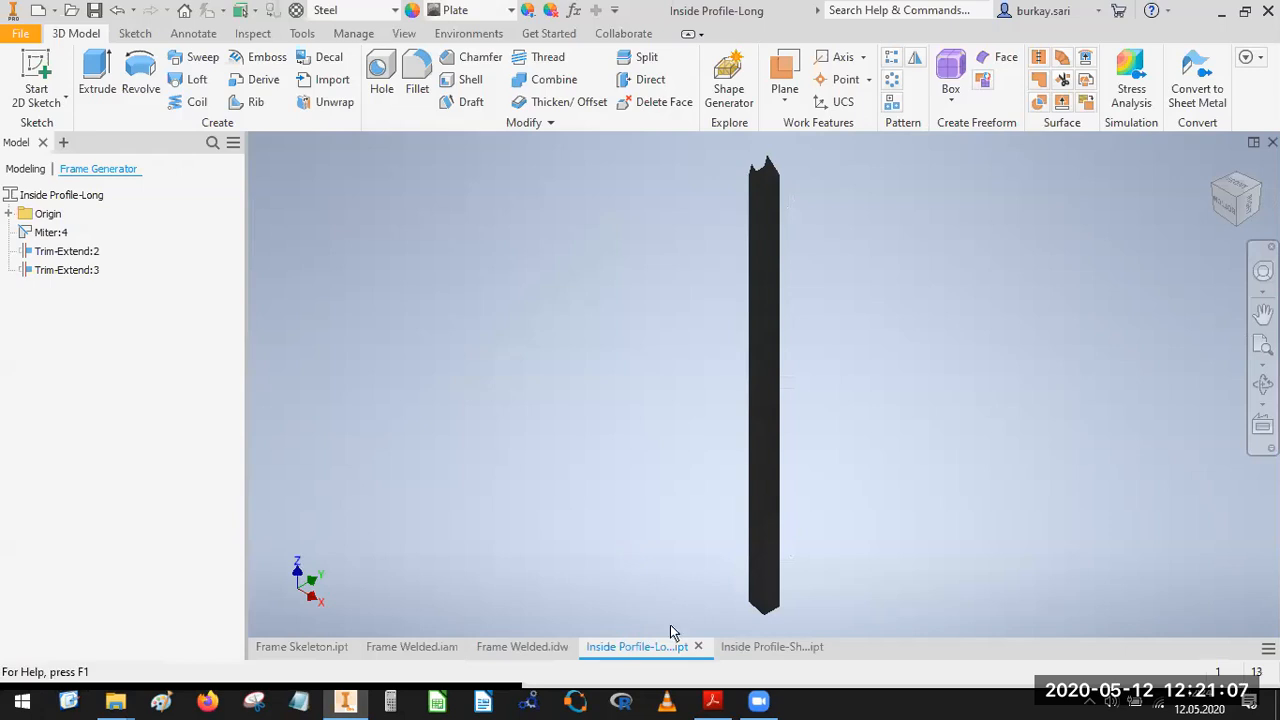
Close the misspelled Inside Porfile-Long part and the Inside Profile-Short-1 part, returning to the Frame Welded.idw drawing.
{"action": "left_click", "coordinate": [697, 647]}
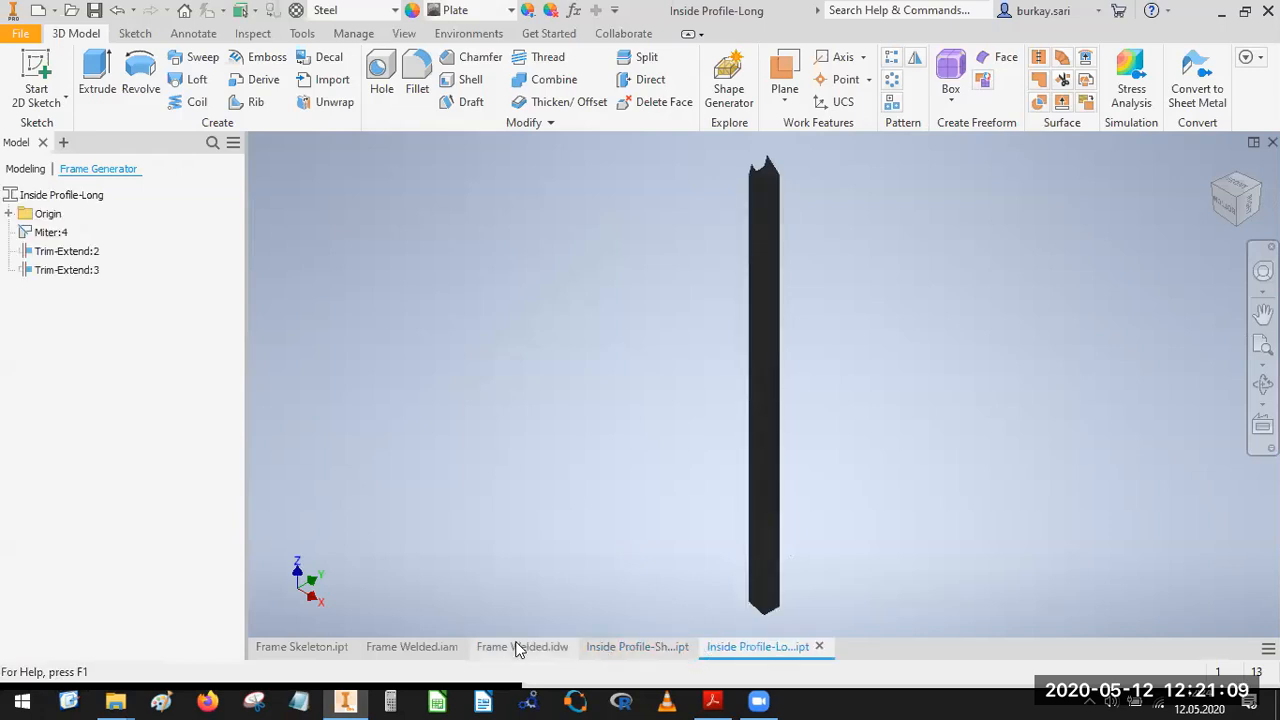
{"action": "left_click", "coordinate": [631, 648]}
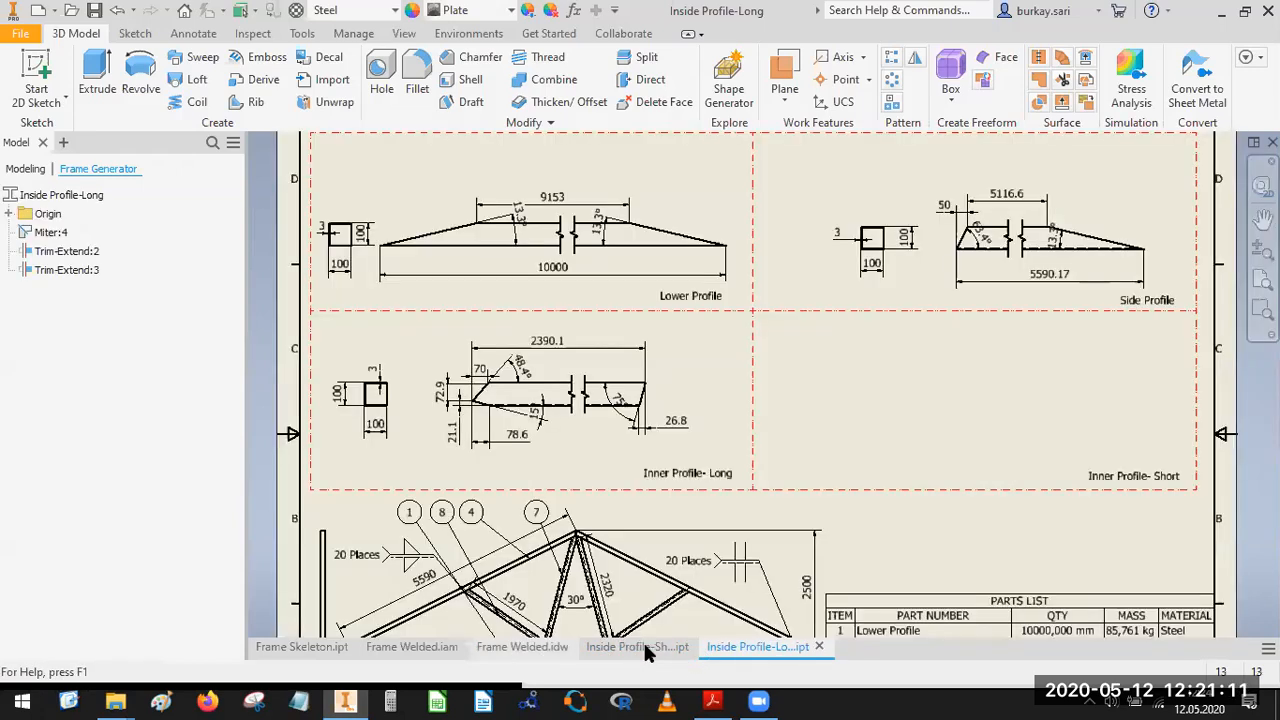
{"action": "left_click", "coordinate": [693, 650]}
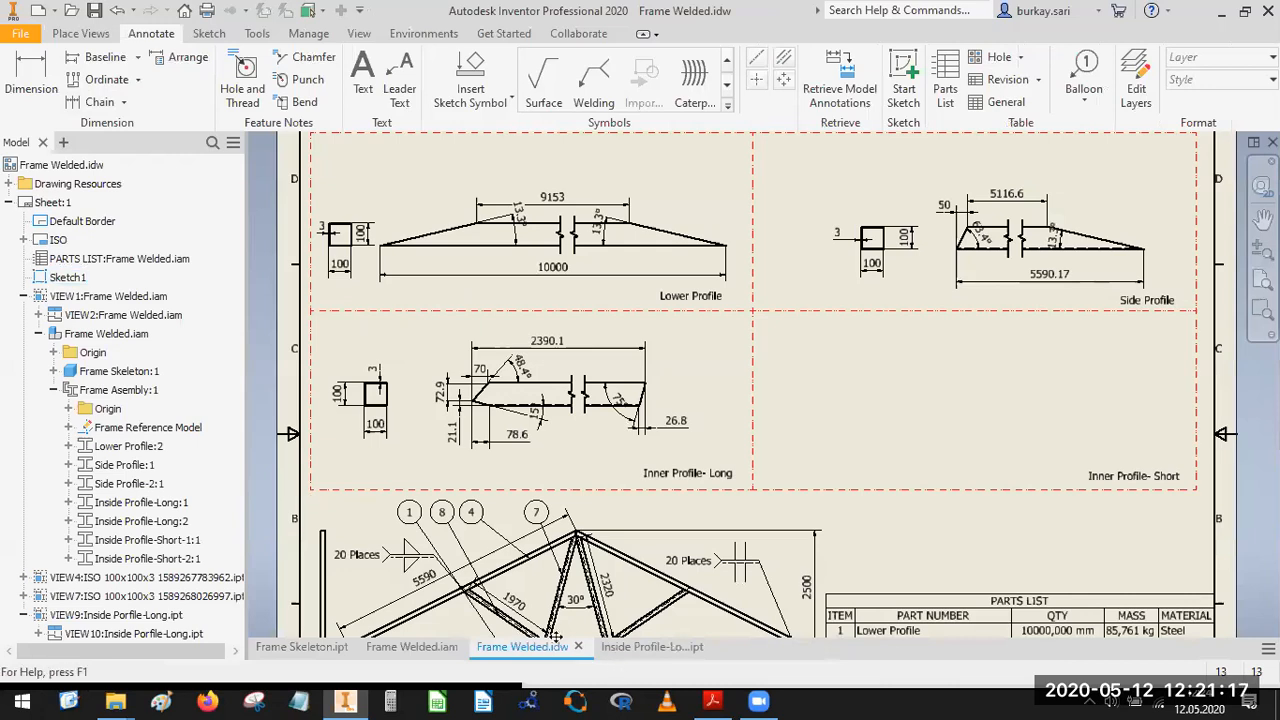
Save the Frame Welded.idw drawing and start a base view, bringing up its list of available model files.
{"action": "left_click", "coordinate": [23, 296]}
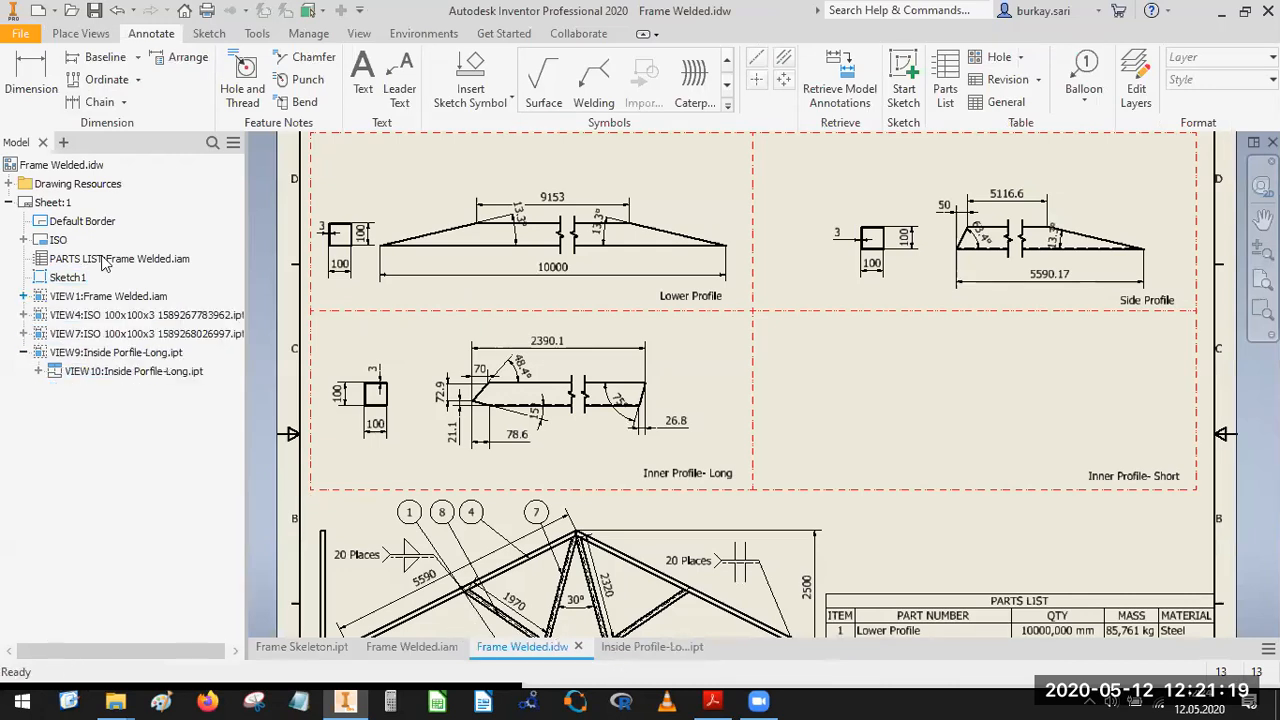
{"action": "left_click", "coordinate": [95, 12]}
{"action": "left_click", "coordinate": [80, 35]}
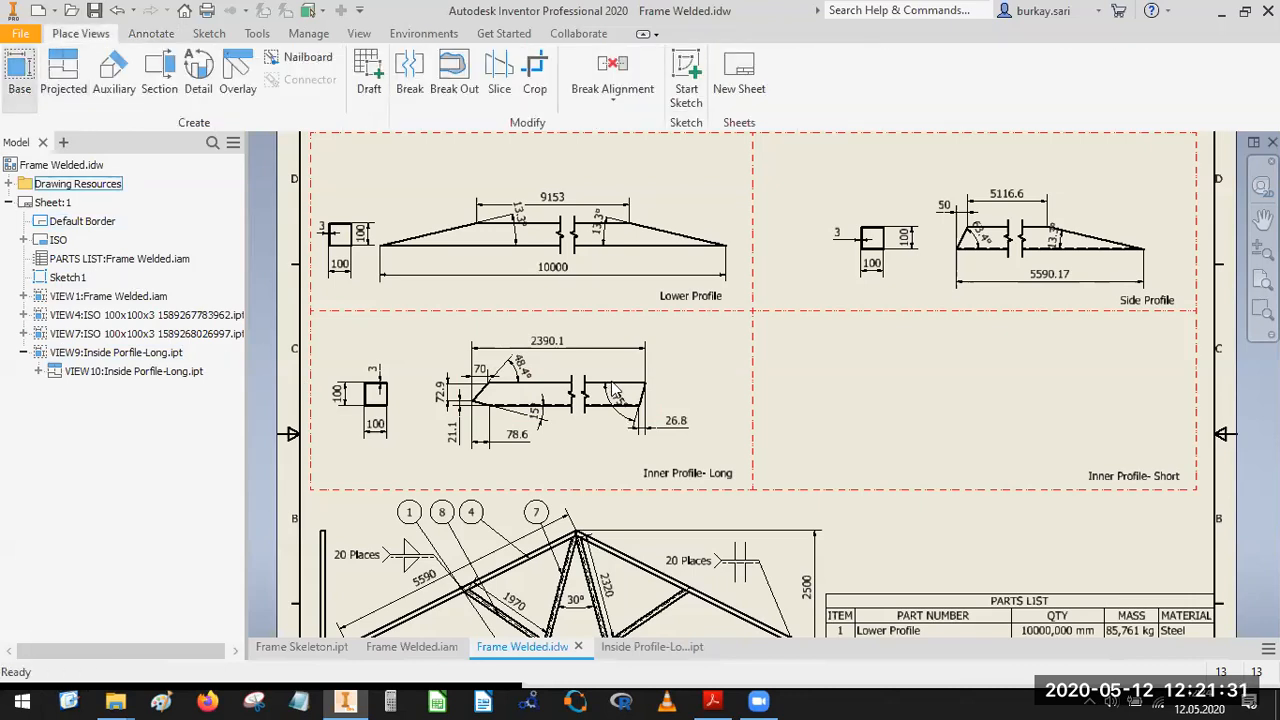
{"action": "left_click", "coordinate": [374, 259]}
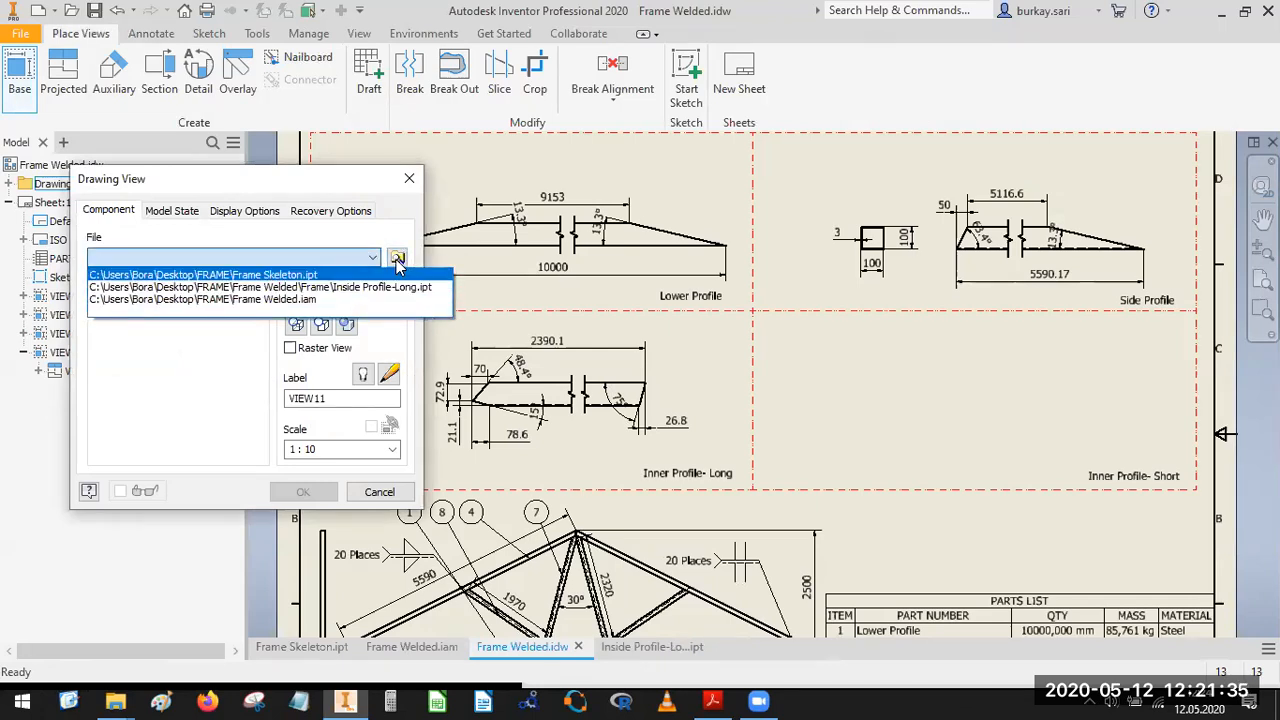
Abandon the pending base view and close the Inside Profile-Long part, returning to the Frame Welded.idw drawing.
{"action": "left_click", "coordinate": [655, 656]}
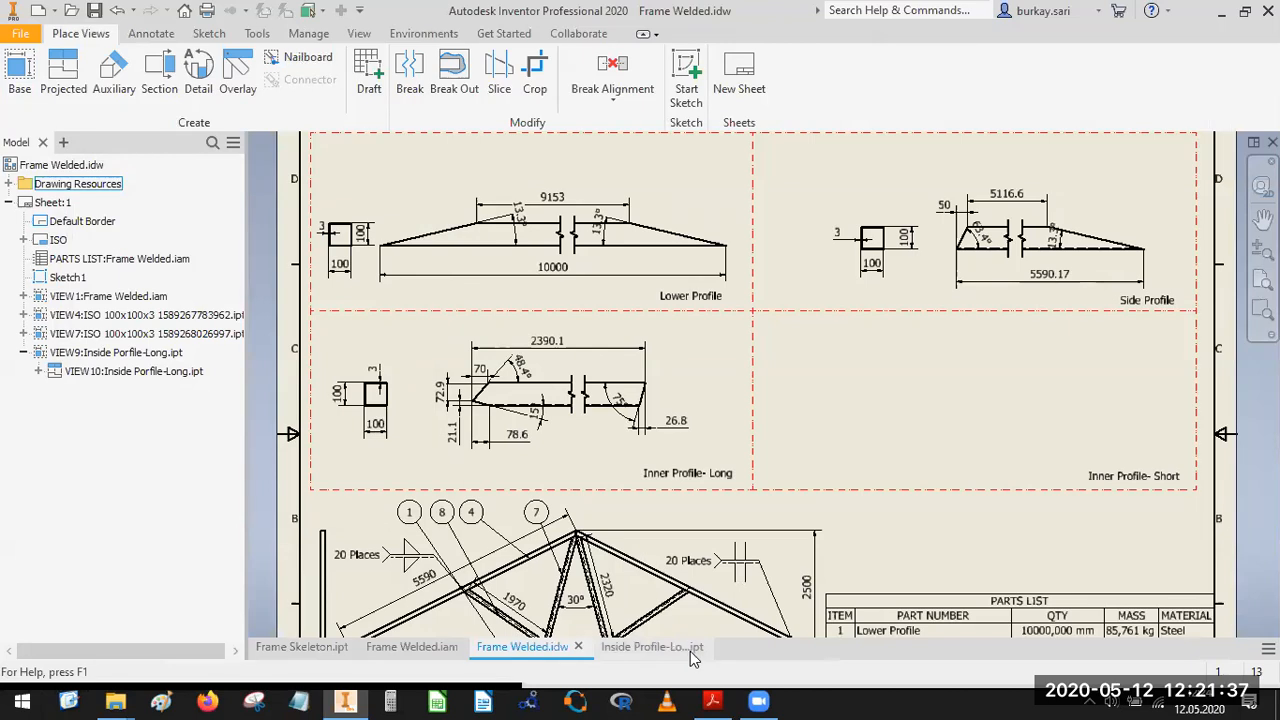
{"action": "left_click", "coordinate": [699, 650]}
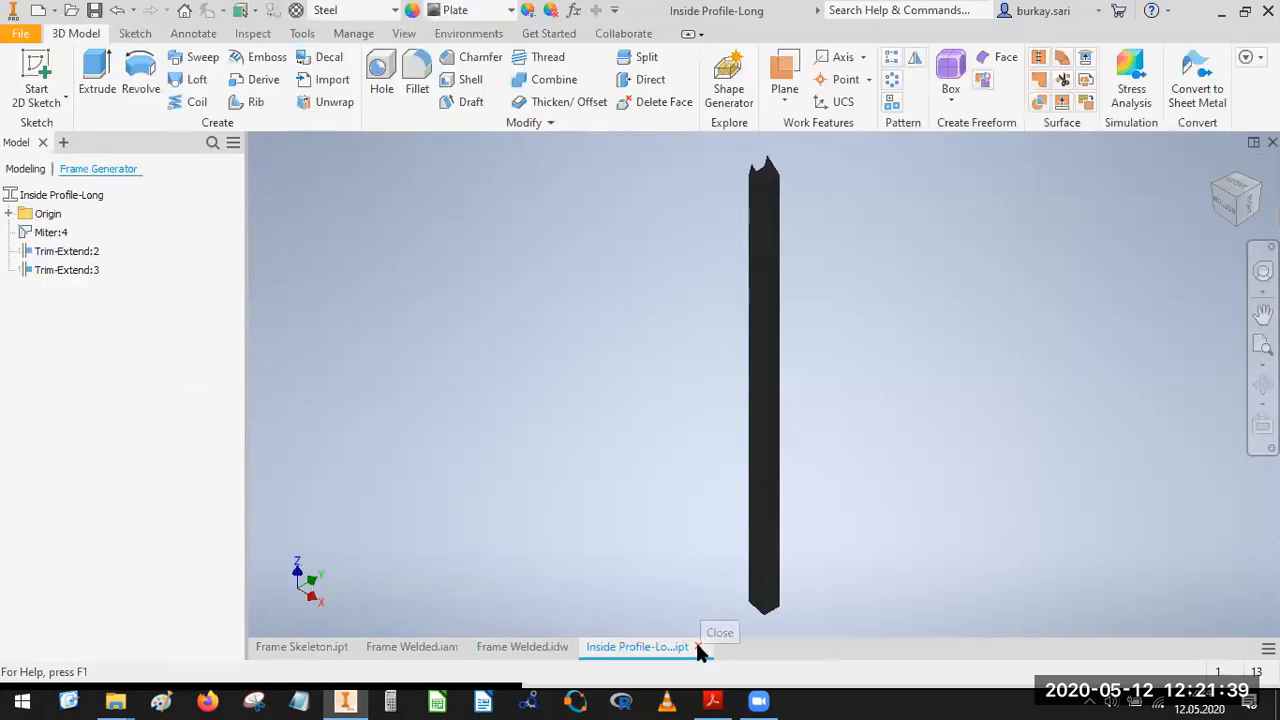
{"action": "left_click", "coordinate": [695, 648]}
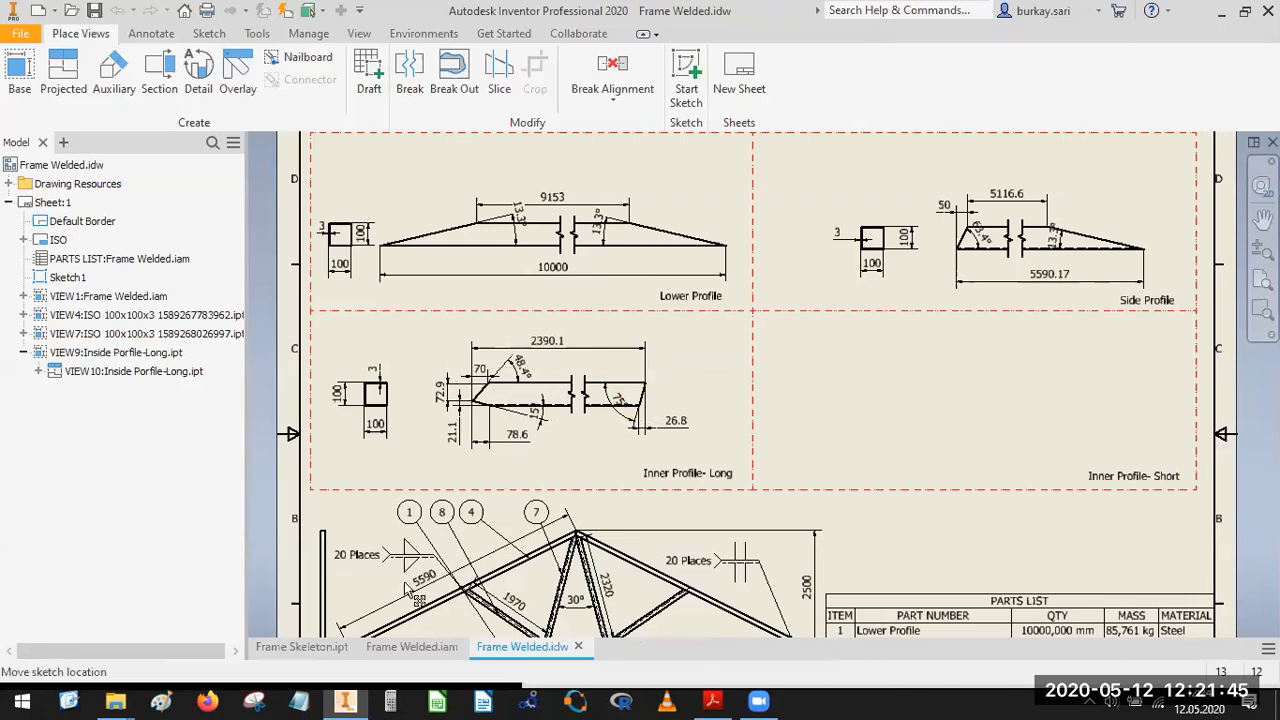
Open the Inside Profile-Short-1 part from the frame assembly's members in the drawing.
{"action": "left_click", "coordinate": [23, 296]}
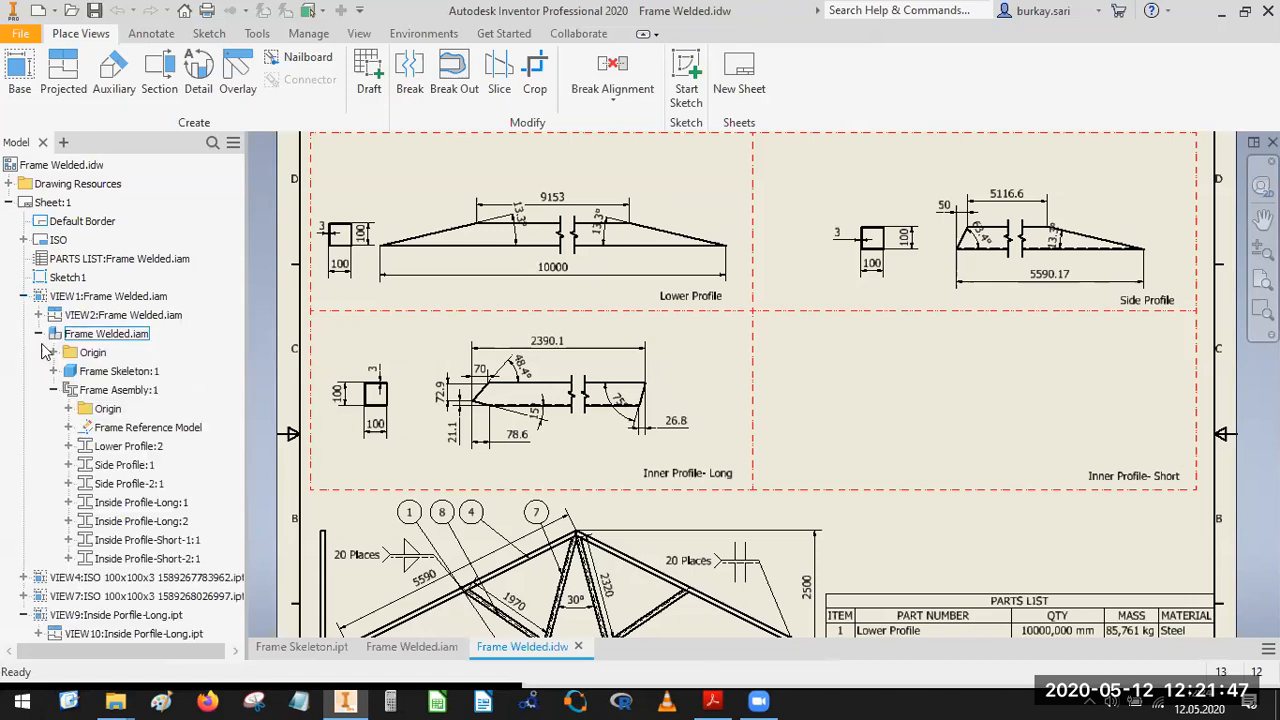
{"action": "right_click", "coordinate": [146, 545]}
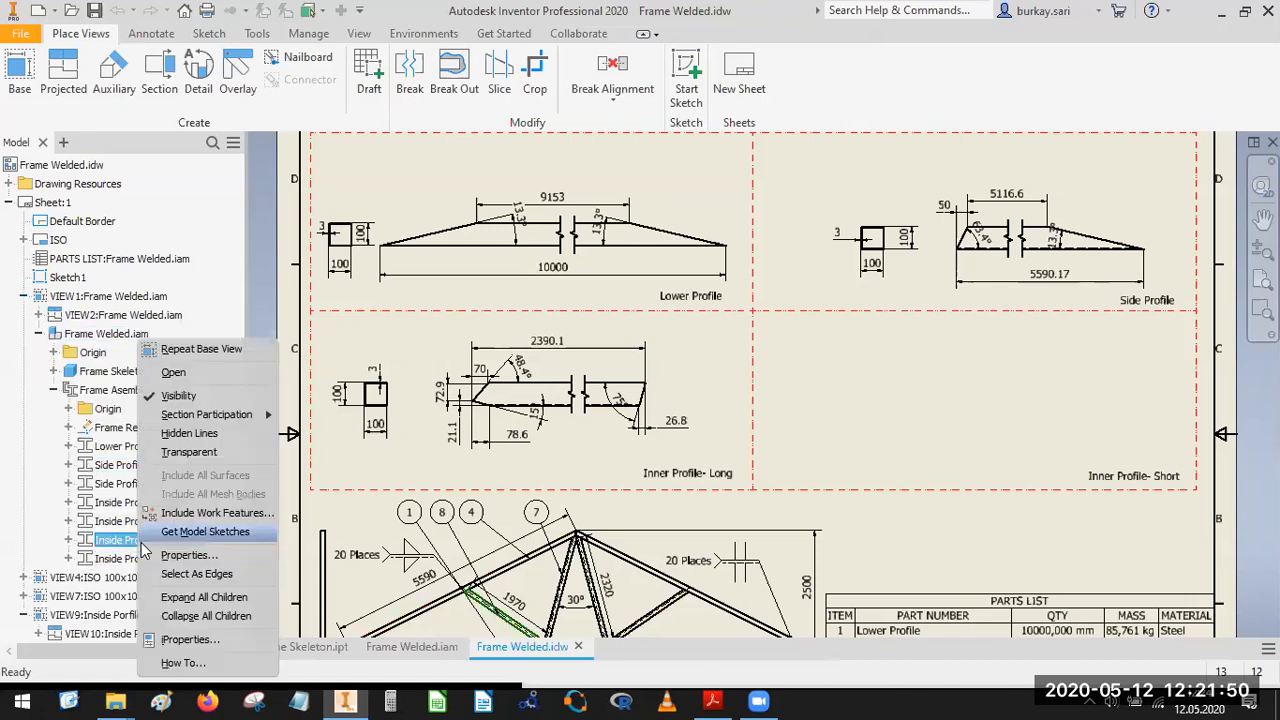
{"action": "left_click", "coordinate": [200, 378]}
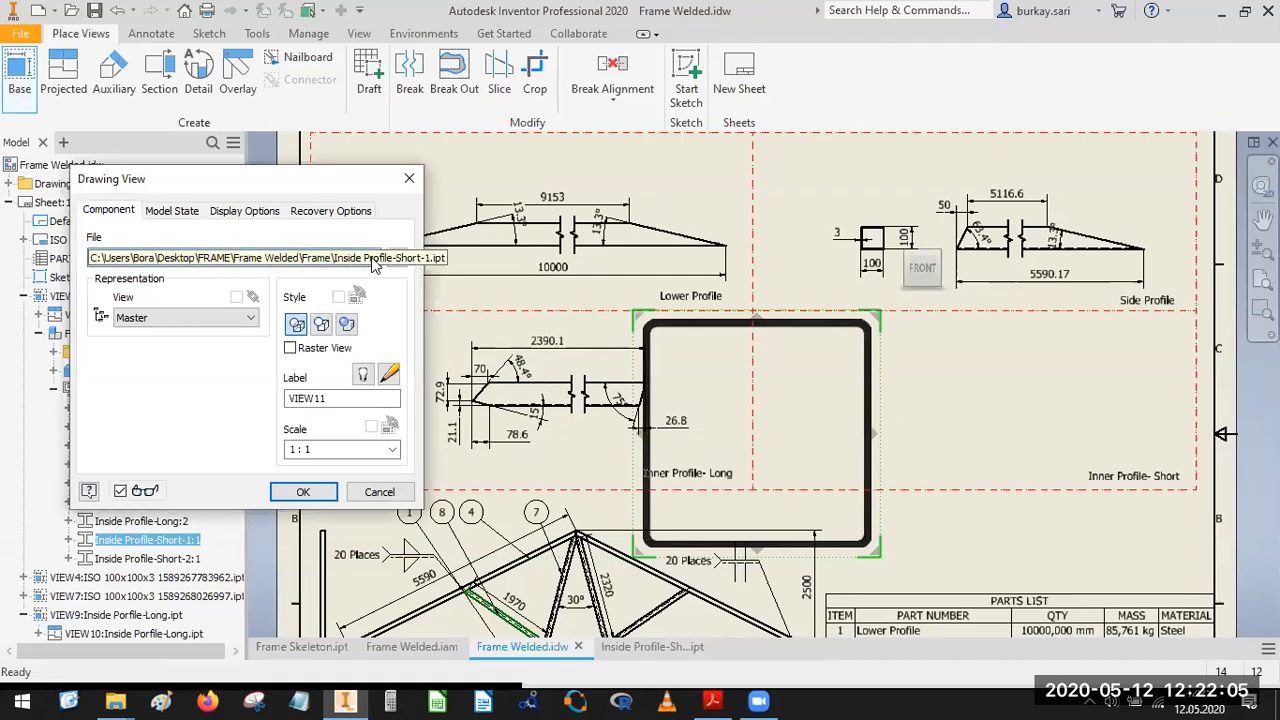
Place a base view of the Inside Profile-Short-1 part in TOP orientation inside the Inner Profile- Short cell.
{"action": "left_click", "coordinate": [949, 268]}
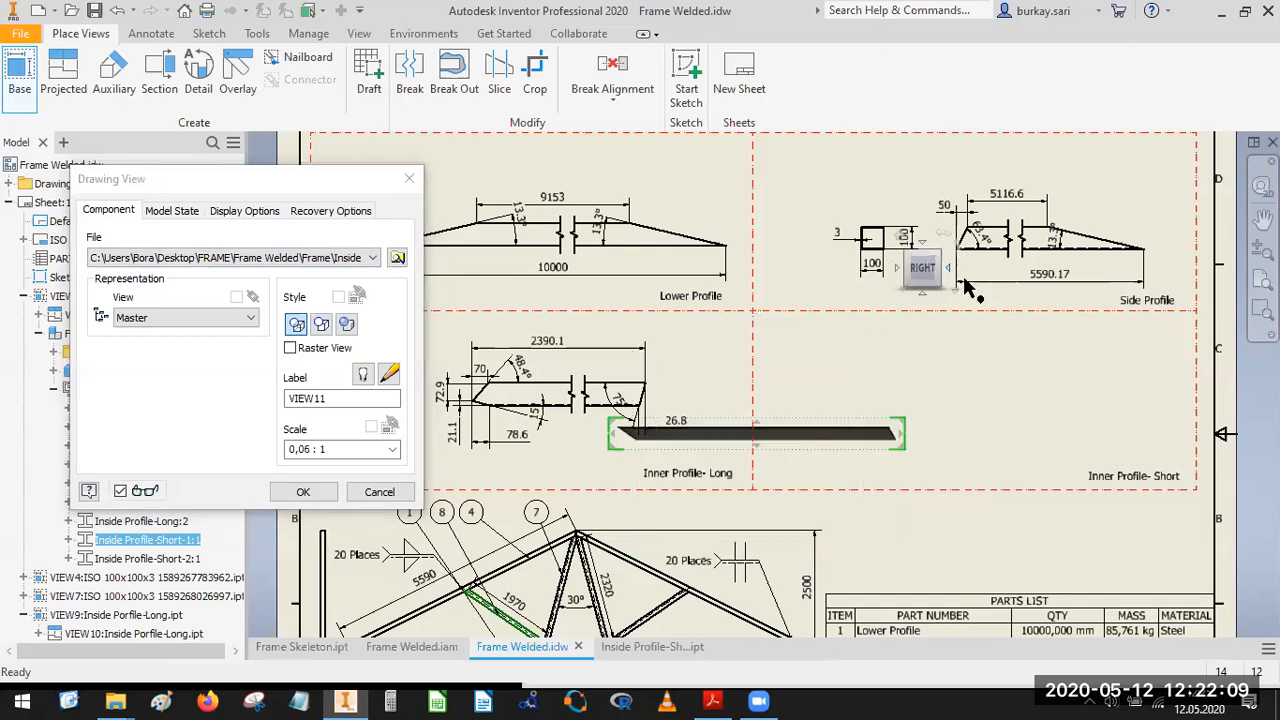
{"action": "left_click_drag", "start_coordinate": [838, 434], "coordinate": [1038, 366]}
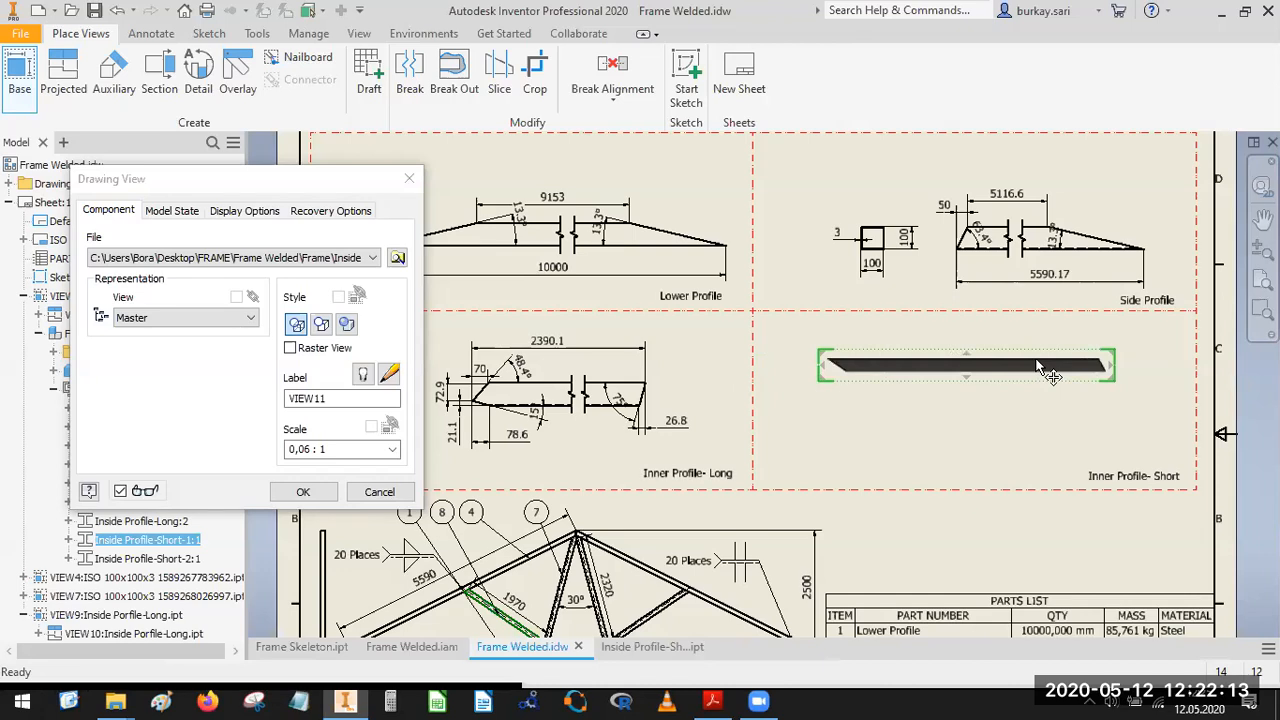
{"action": "left_click", "coordinate": [1155, 285]}
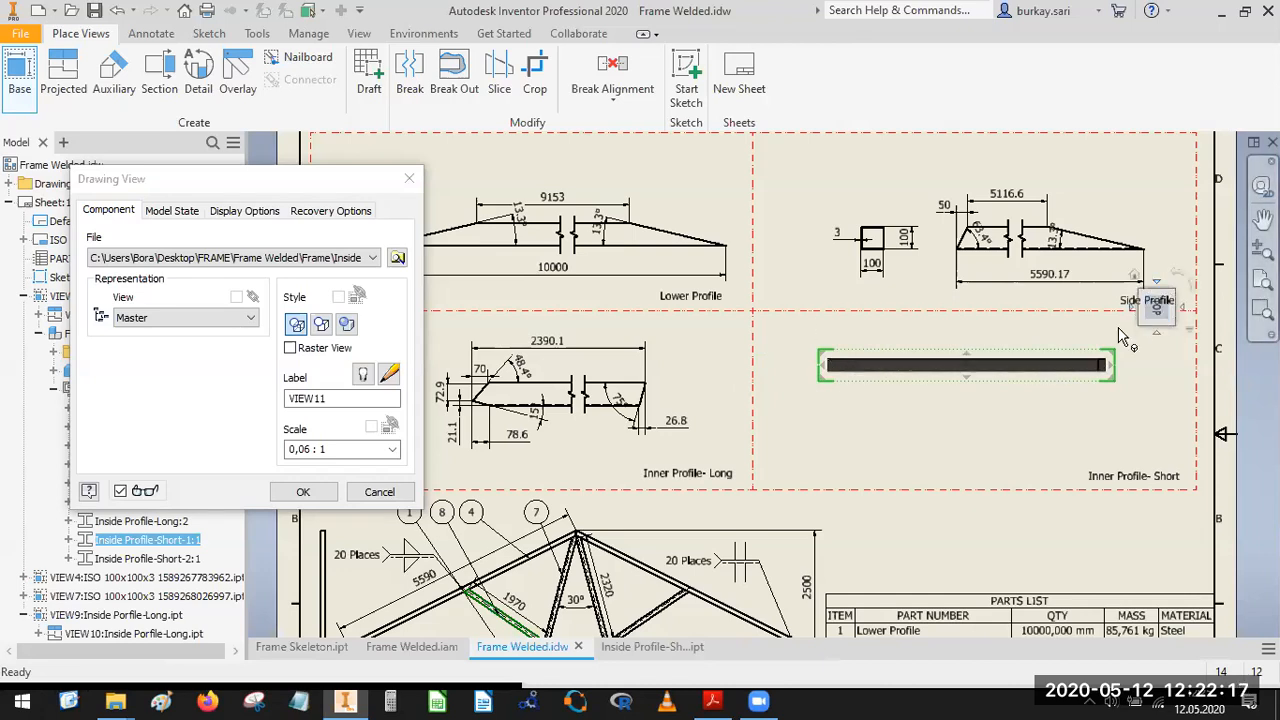
{"action": "scroll", "coordinate": [1115, 352], "scroll_direction": "up", "scroll_amount": 5}
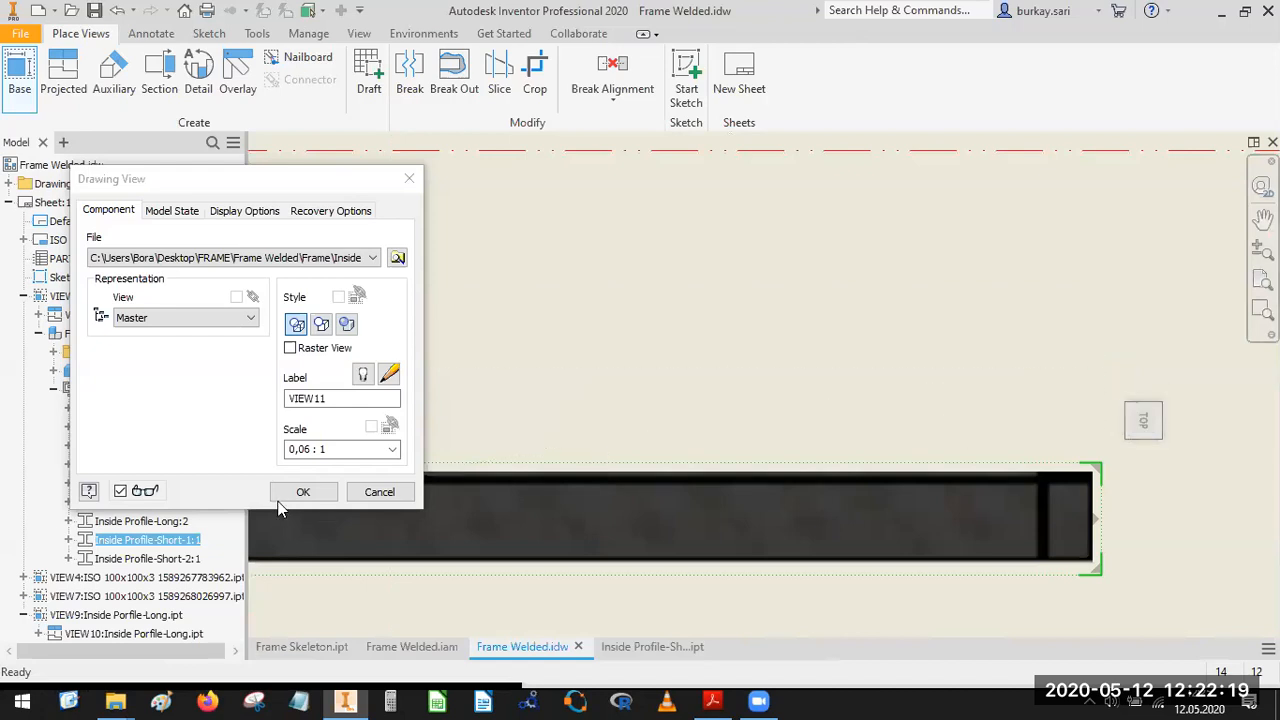
{"action": "scroll", "coordinate": [986, 391], "scroll_direction": "down", "scroll_amount": 5}
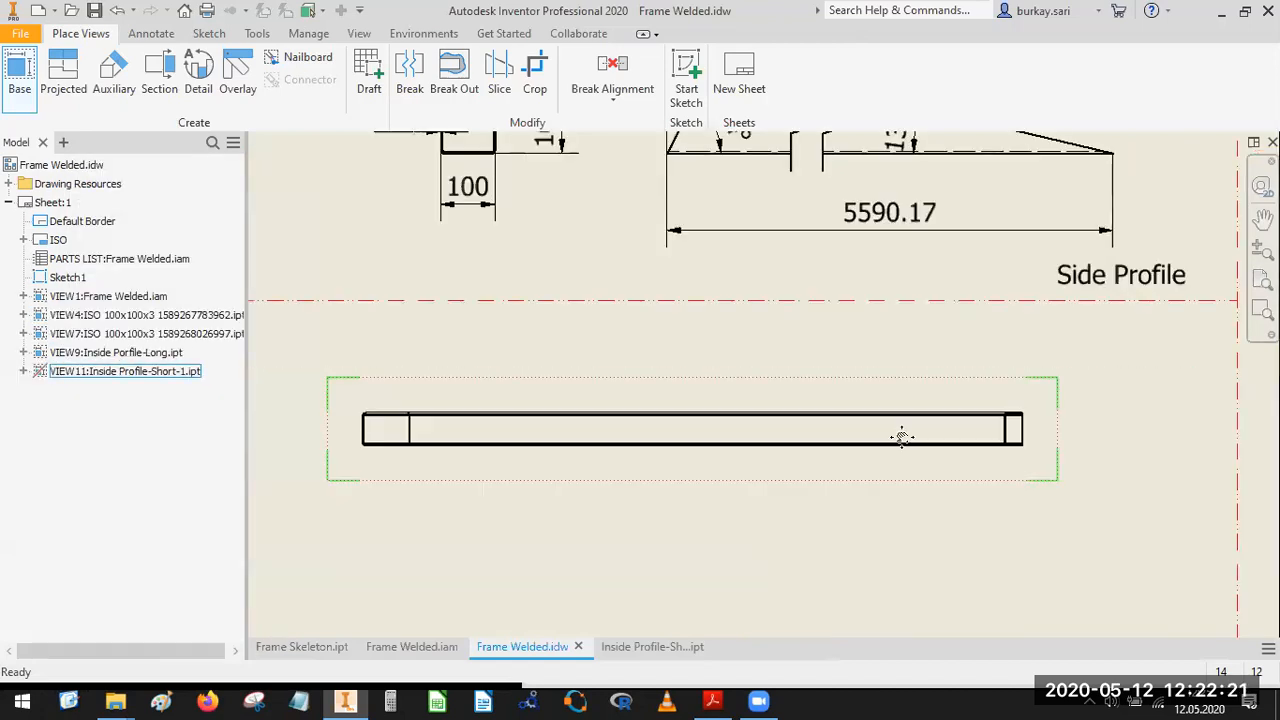
Reorient the short profile view to RIGHT so its angled ends face the viewer, and reposition it within the Inner Profile- Short cell.
{"action": "middle_click_drag", "start_coordinate": [1003, 421], "coordinate": [1095, 402]}
{"action": "double_click", "coordinate": [1044, 425]}
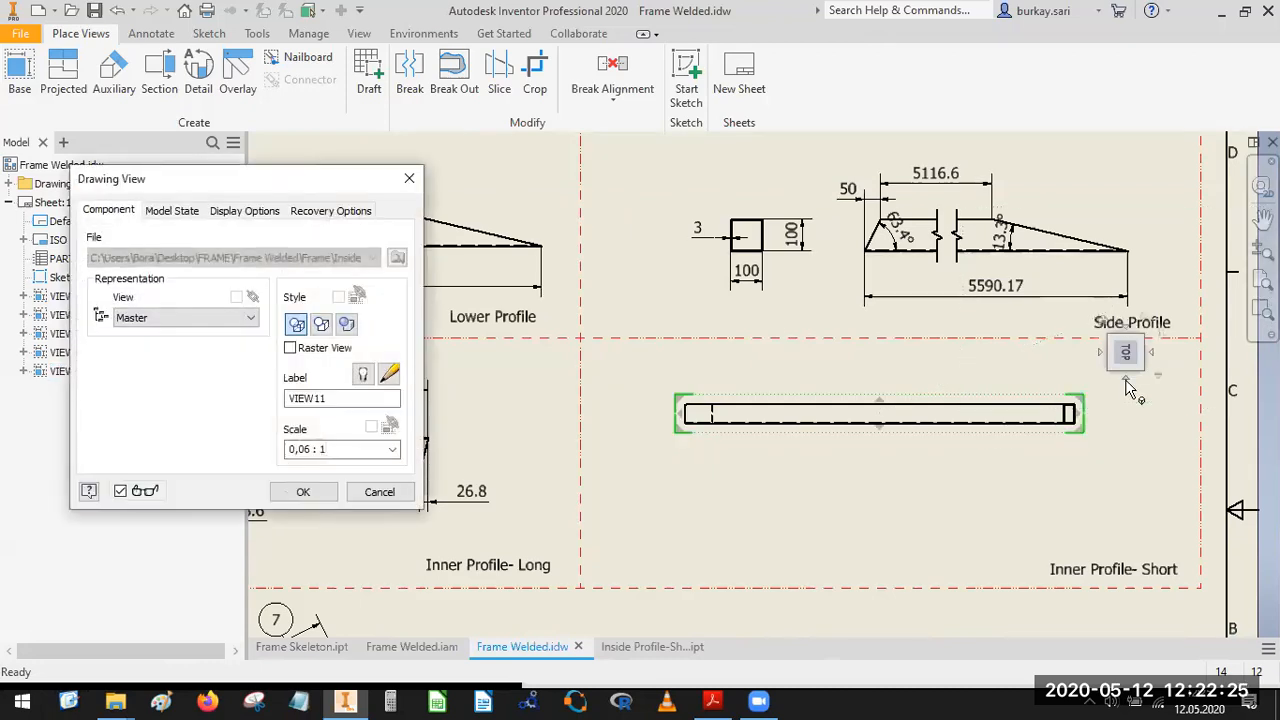
{"action": "left_click", "coordinate": [1125, 379]}
{"action": "left_click", "coordinate": [303, 491]}
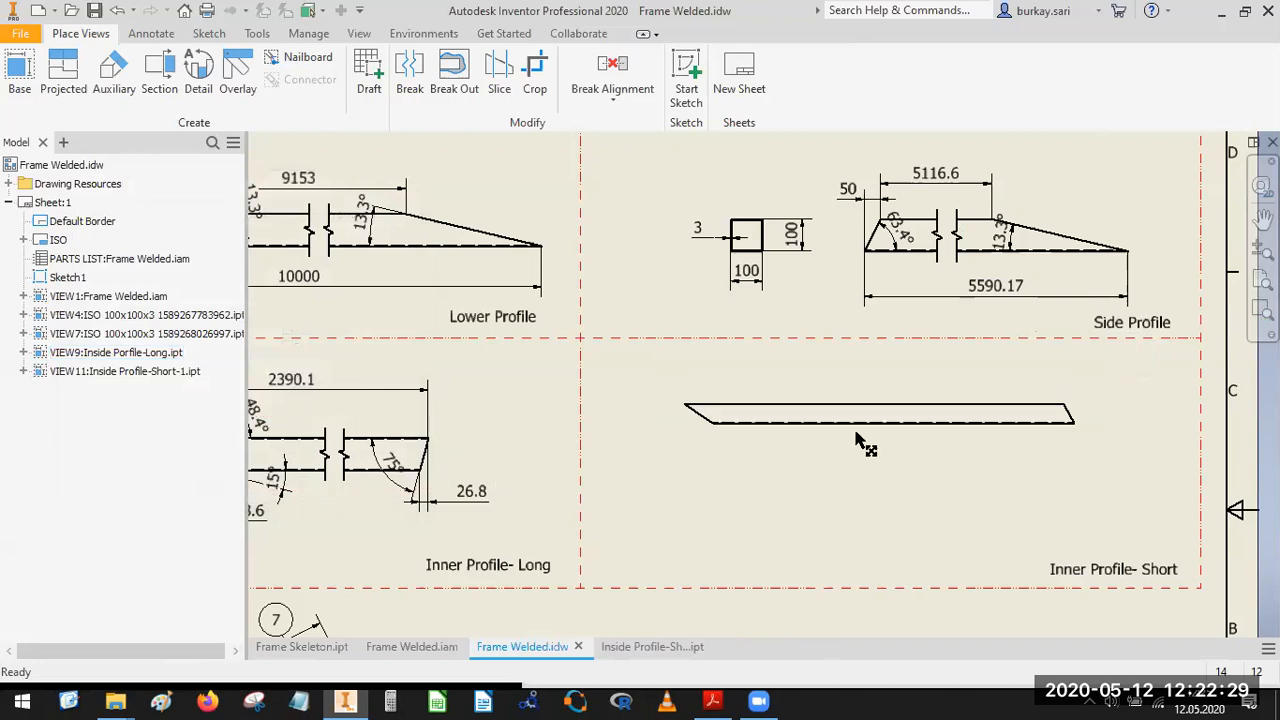
{"action": "left_click_drag", "start_coordinate": [857, 445], "coordinate": [904, 494]}
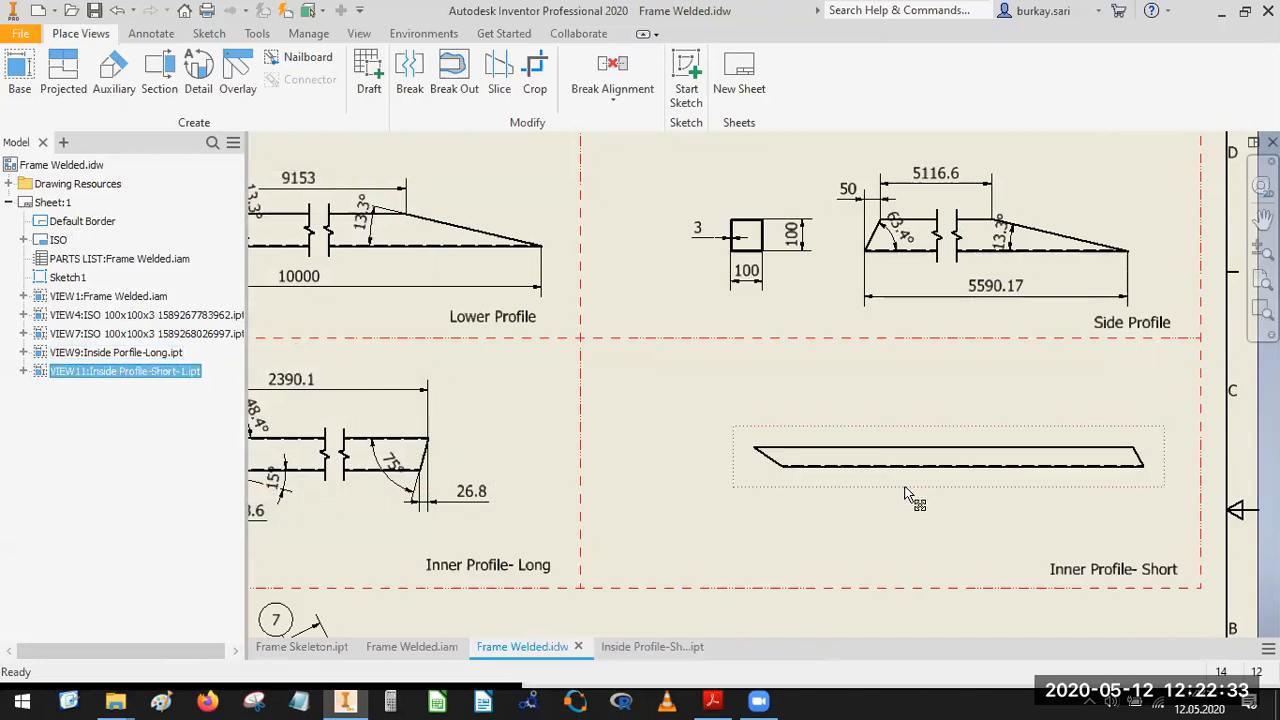
Set the scale of the short profile view to 1:10.
{"action": "double_click", "coordinate": [905, 492]}
{"action": "double_click", "coordinate": [355, 450]}
{"action": "type", "text": "1"}
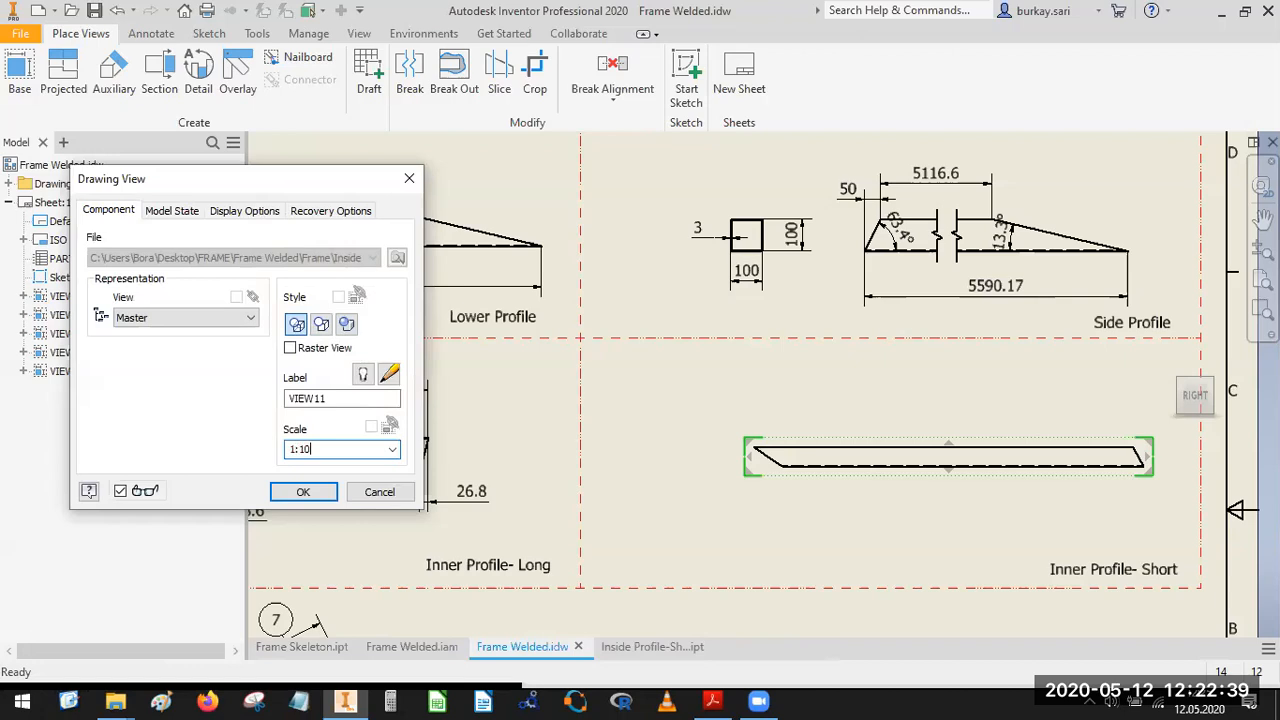
{"action": "type", "text": ":10"}
{"action": "key", "text": "Return"}
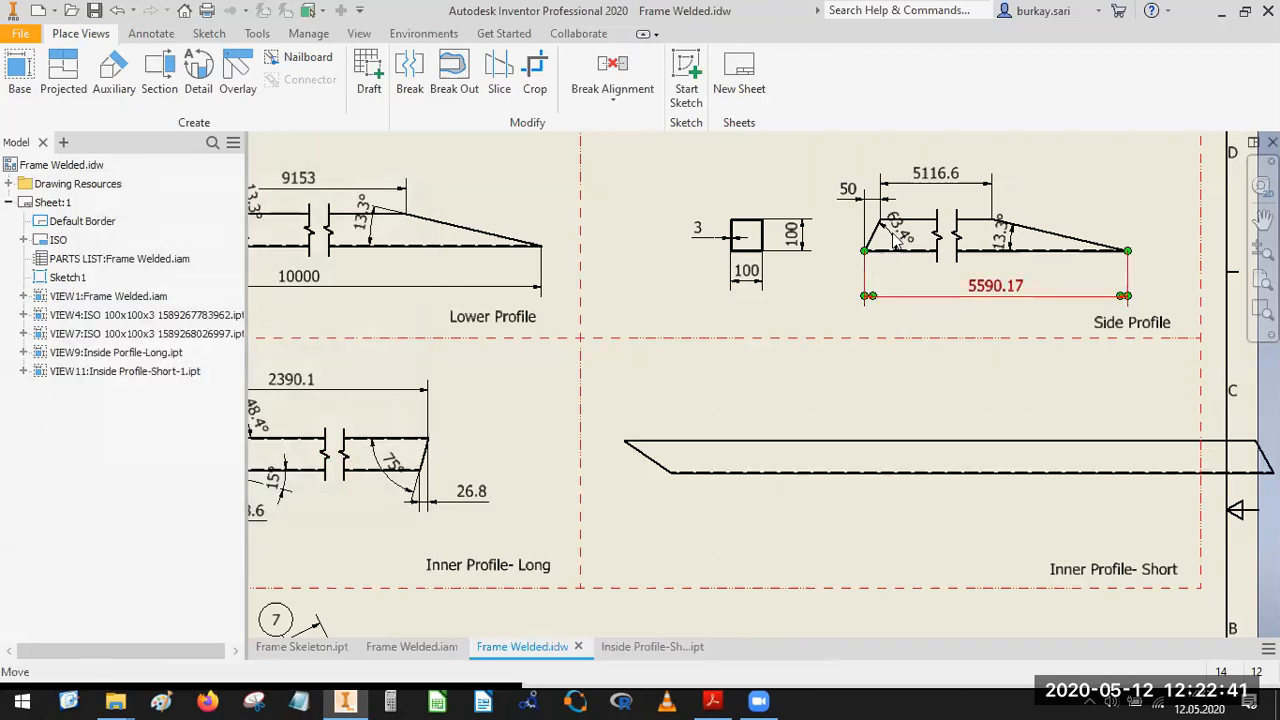
Change the display style of the short profile view to hidden lines removed.
{"action": "scroll", "coordinate": [893, 236], "scroll_direction": "up", "scroll_amount": 5}
{"action": "scroll", "coordinate": [886, 335], "scroll_direction": "down", "scroll_amount": 5}
{"action": "scroll", "coordinate": [924, 437], "scroll_direction": "up", "scroll_amount": 1}
{"action": "middle_click_drag", "start_coordinate": [868, 406], "coordinate": [669, 164]}
{"action": "scroll", "coordinate": [748, 370], "scroll_direction": "up", "scroll_amount": 2}
{"action": "scroll", "coordinate": [748, 425], "scroll_direction": "down", "scroll_amount": 1}
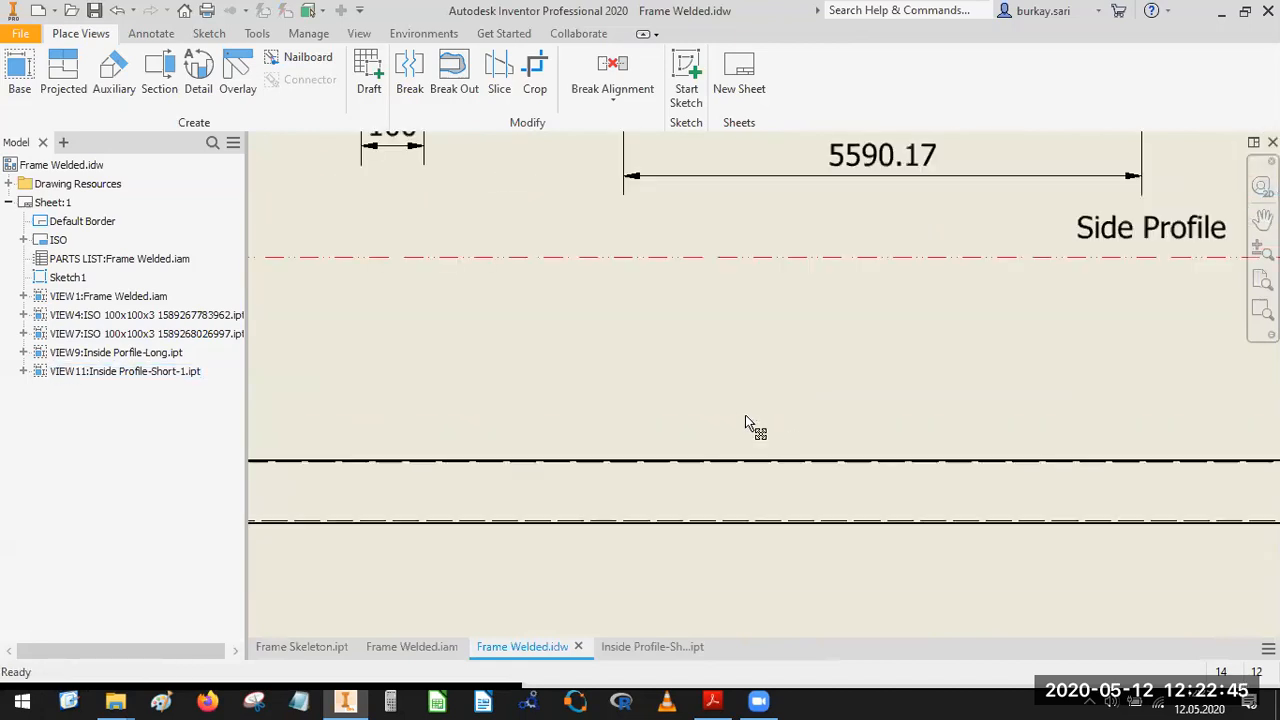
{"action": "scroll", "coordinate": [766, 431], "scroll_direction": "down", "scroll_amount": 6}
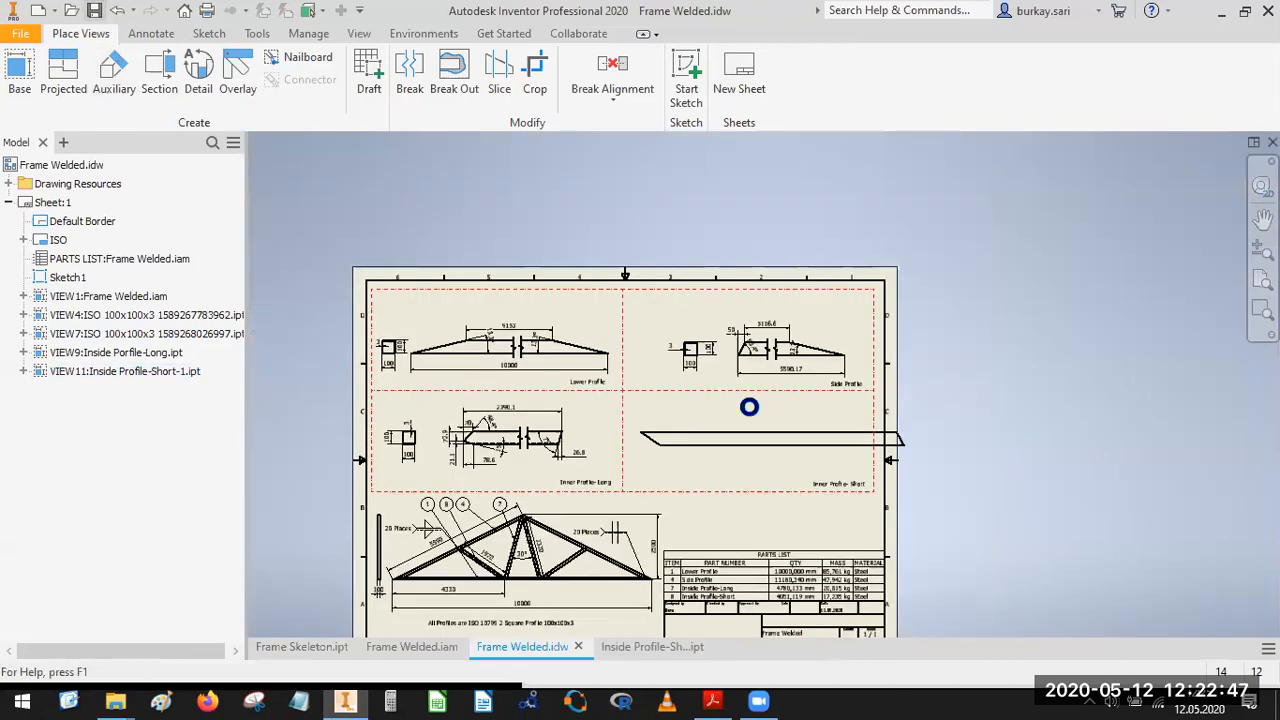
{"action": "left_click", "coordinate": [775, 435]}
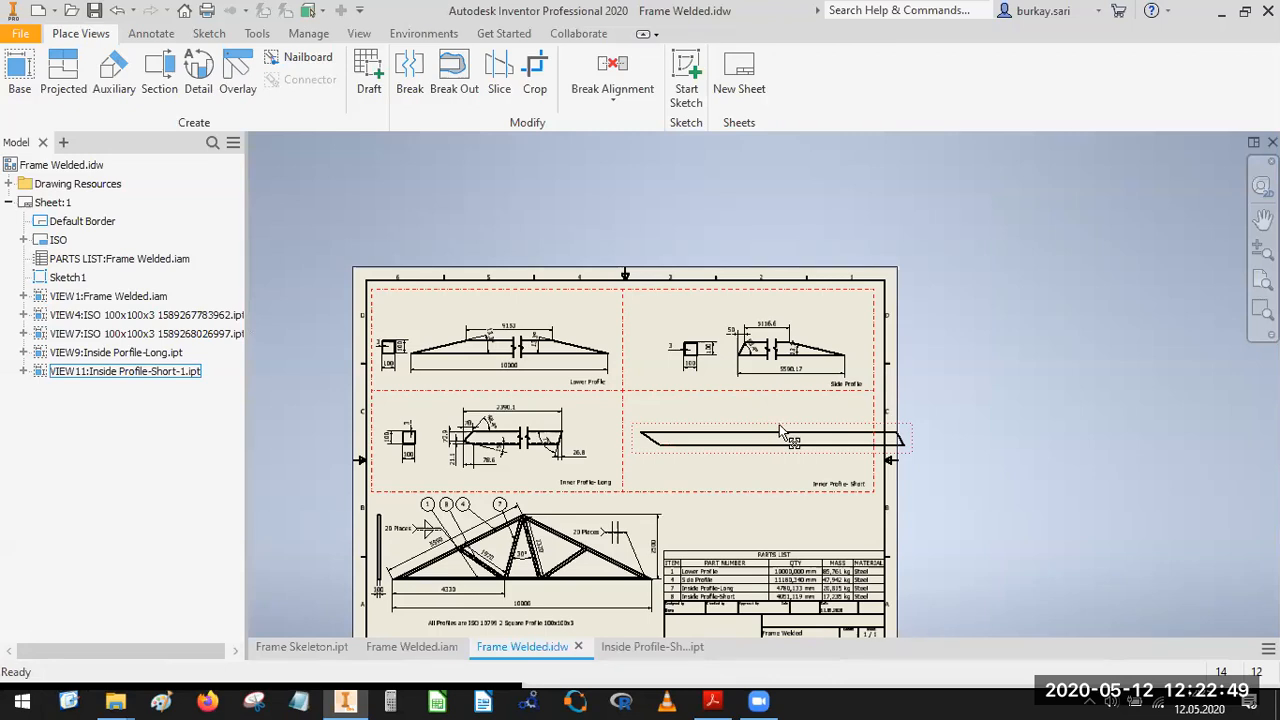
{"action": "double_click", "coordinate": [781, 432]}
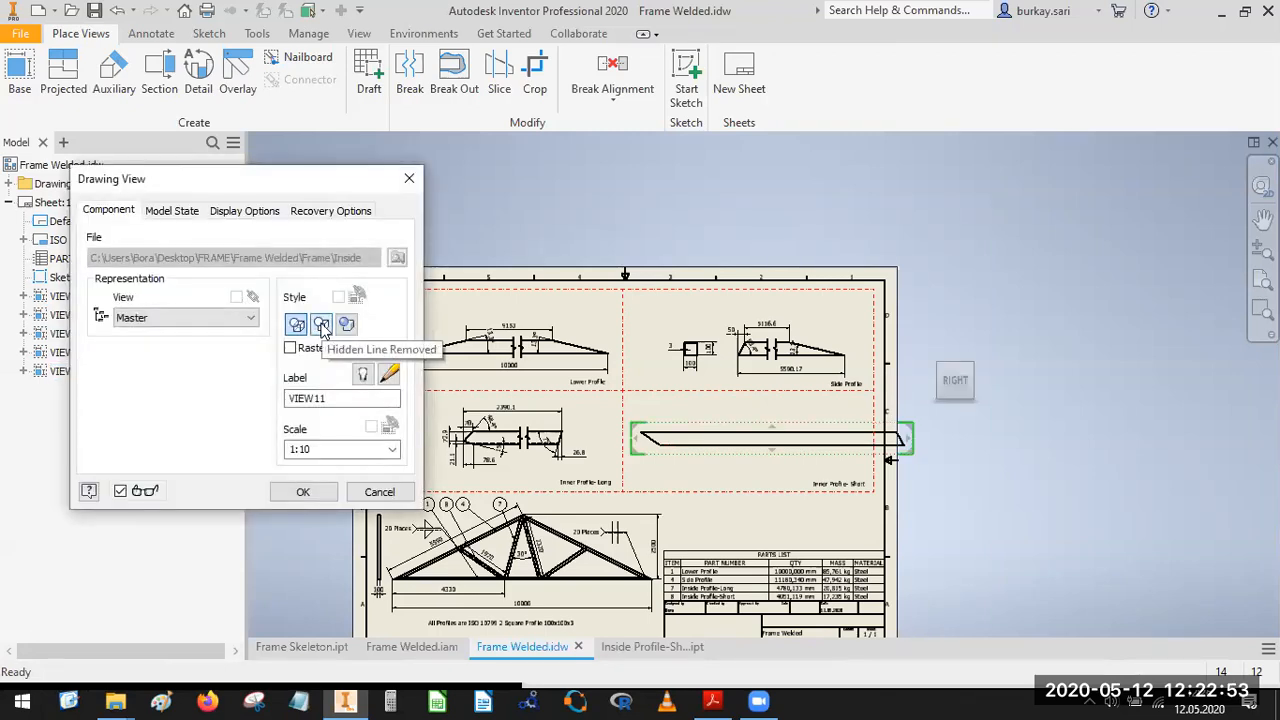
{"action": "left_click", "coordinate": [303, 491]}
{"action": "scroll", "coordinate": [719, 461], "scroll_direction": "up", "scroll_amount": 5}
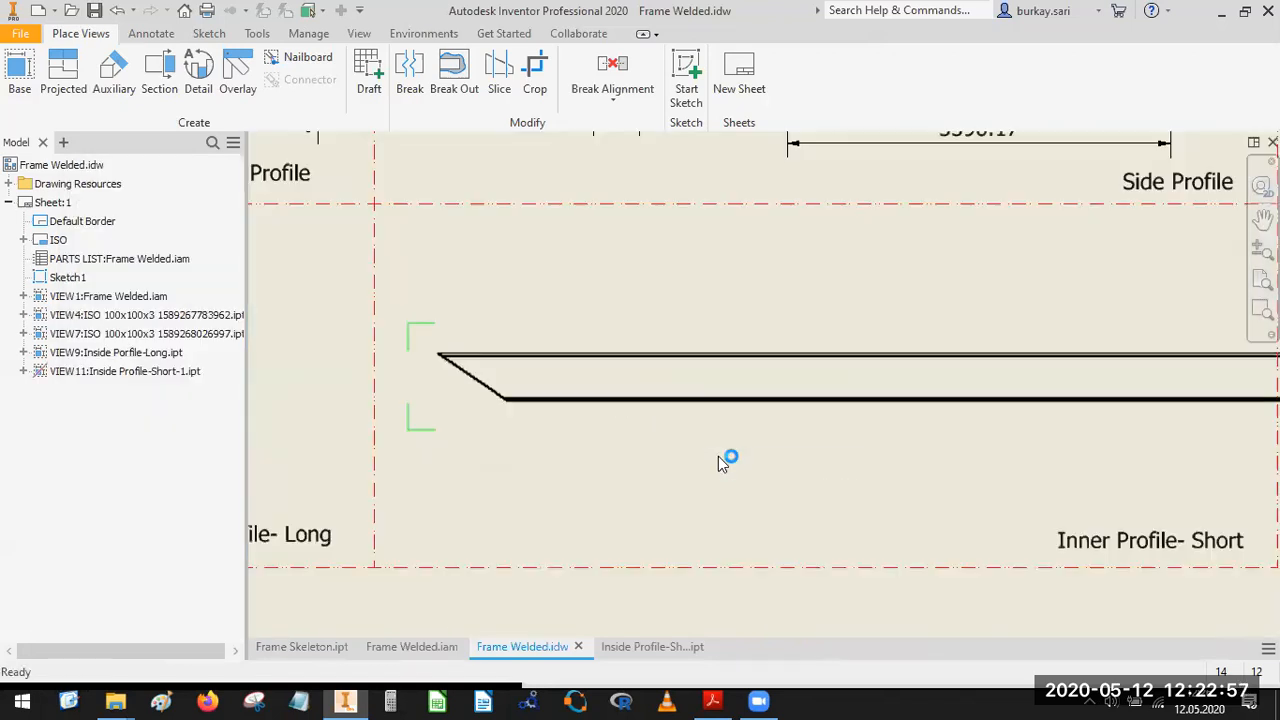
{"action": "scroll", "coordinate": [518, 417], "scroll_direction": "up", "scroll_amount": 5}
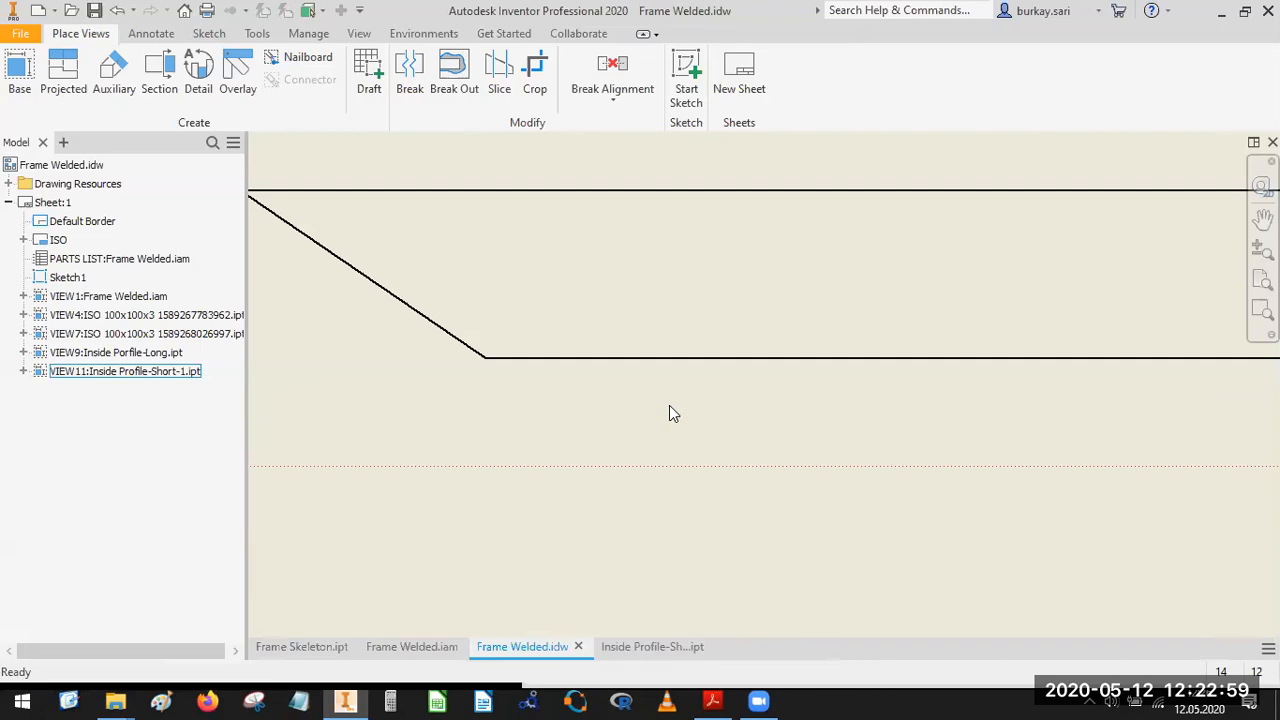
Break the short profile view with a 6 mm gap and one symbol, removing its long middle portion to fit the cell.
{"action": "scroll", "coordinate": [669, 414], "scroll_direction": "down", "scroll_amount": 10}
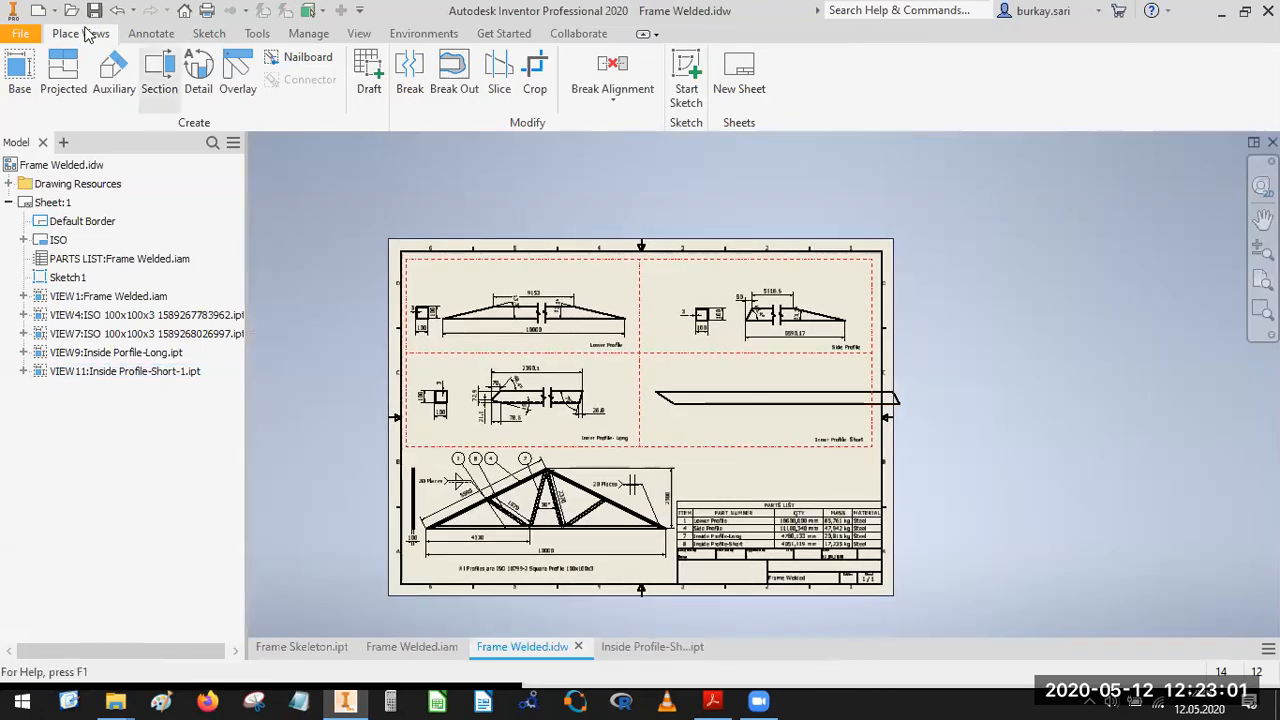
{"action": "left_click", "coordinate": [151, 34]}
{"action": "left_click", "coordinate": [82, 34]}
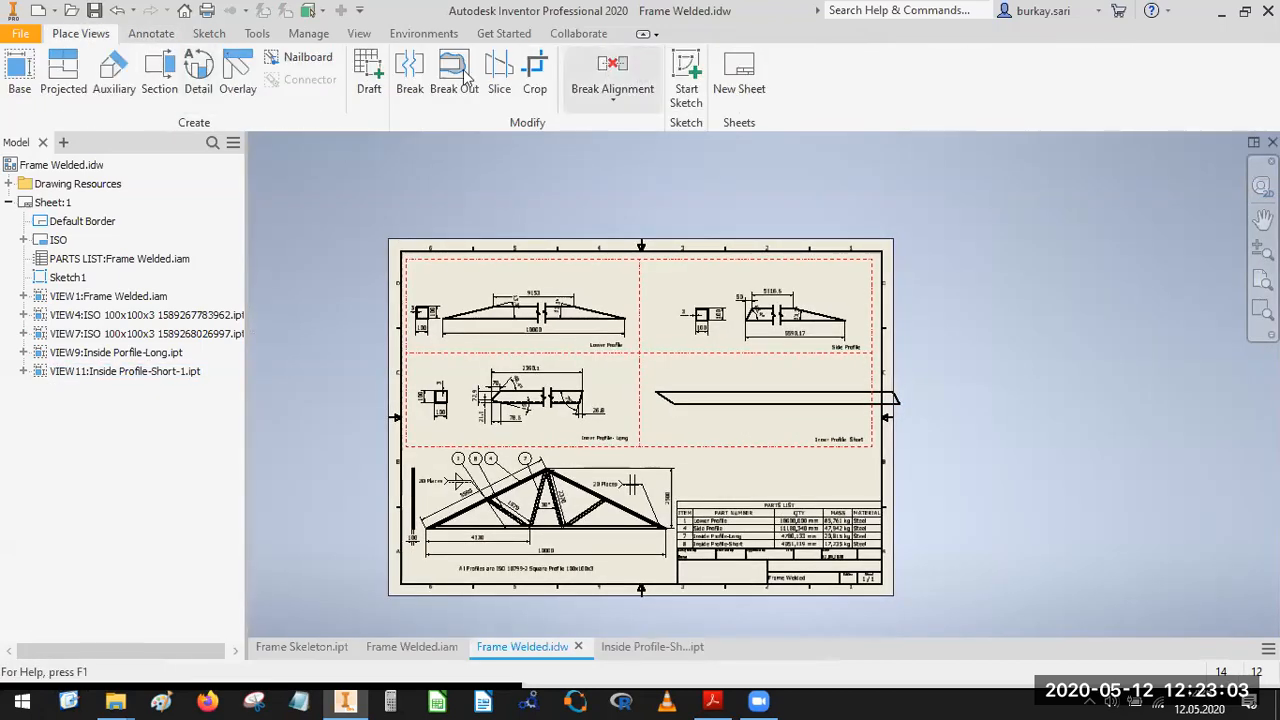
{"action": "left_click", "coordinate": [408, 66]}
{"action": "scroll", "coordinate": [725, 380], "scroll_direction": "up", "scroll_amount": 8}
{"action": "left_click", "coordinate": [630, 418]}
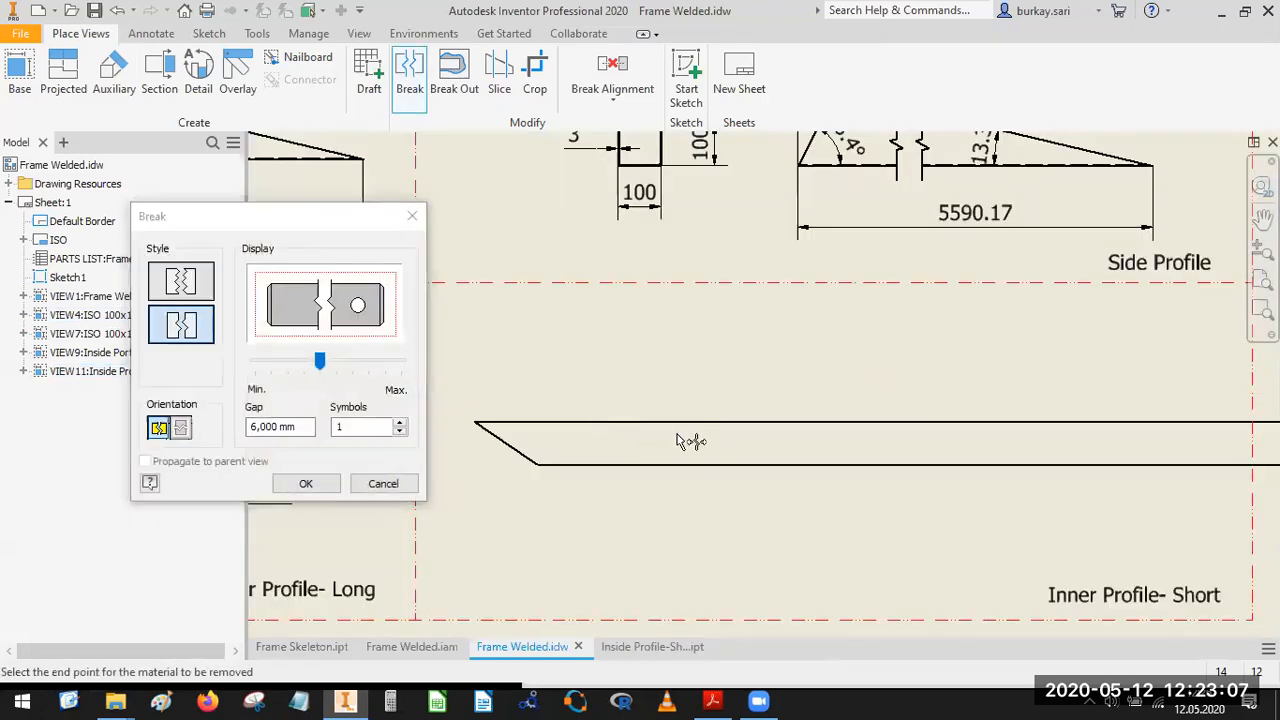
{"action": "scroll", "coordinate": [808, 415], "scroll_direction": "down", "scroll_amount": 8}
{"action": "scroll", "coordinate": [808, 415], "scroll_direction": "up", "scroll_amount": 8}
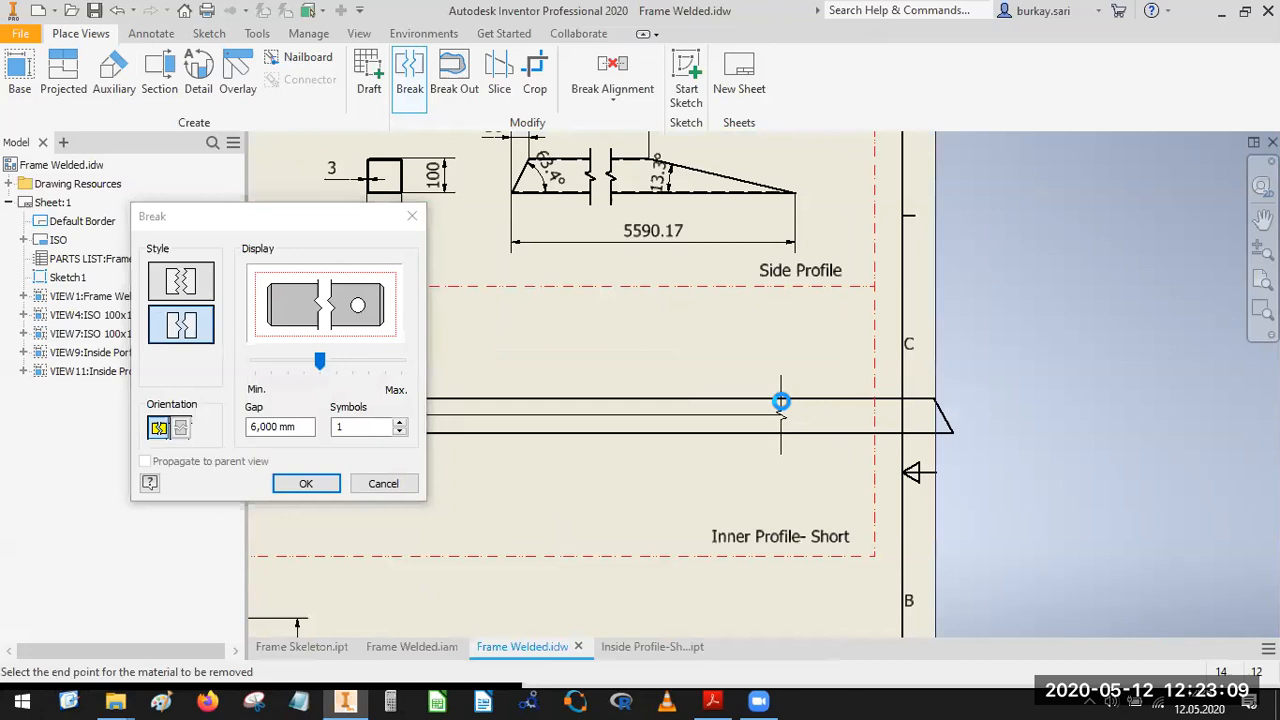
{"action": "left_click", "coordinate": [780, 403]}
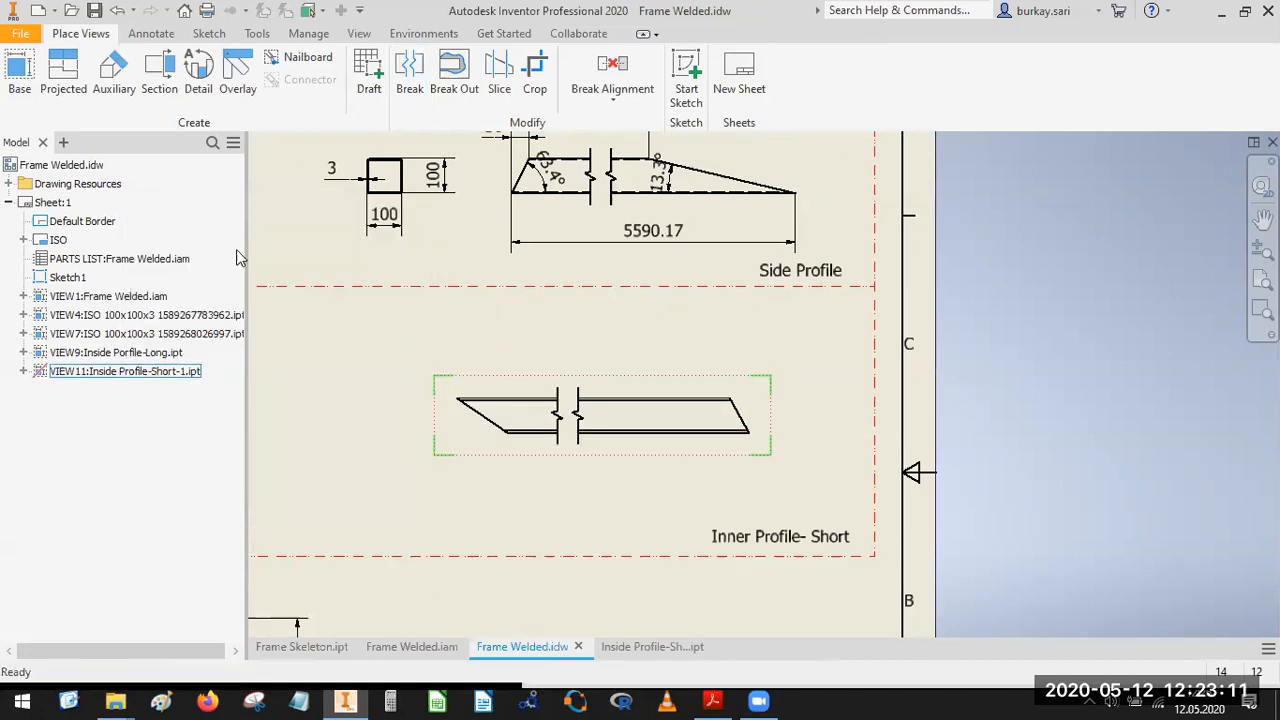
Create a projected end view of the square section beside the slanted left end of the broken short profile view.
{"action": "left_click", "coordinate": [507, 398]}
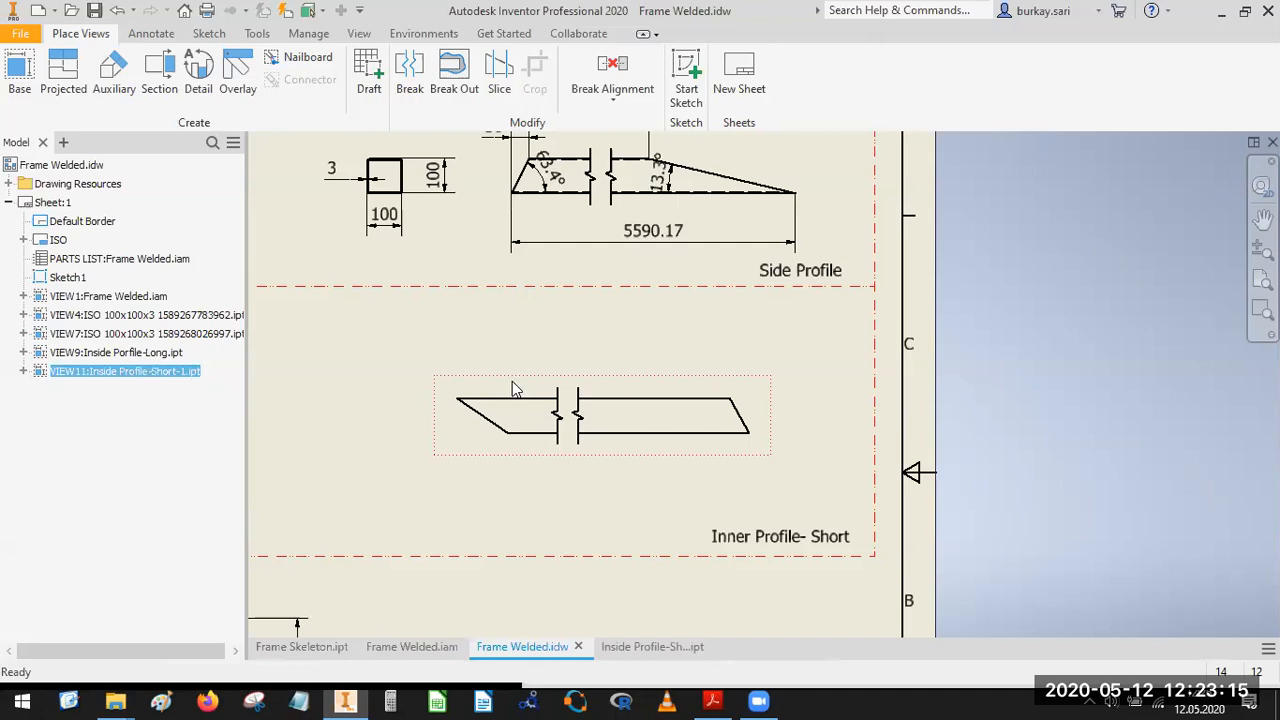
{"action": "right_click", "coordinate": [512, 382]}
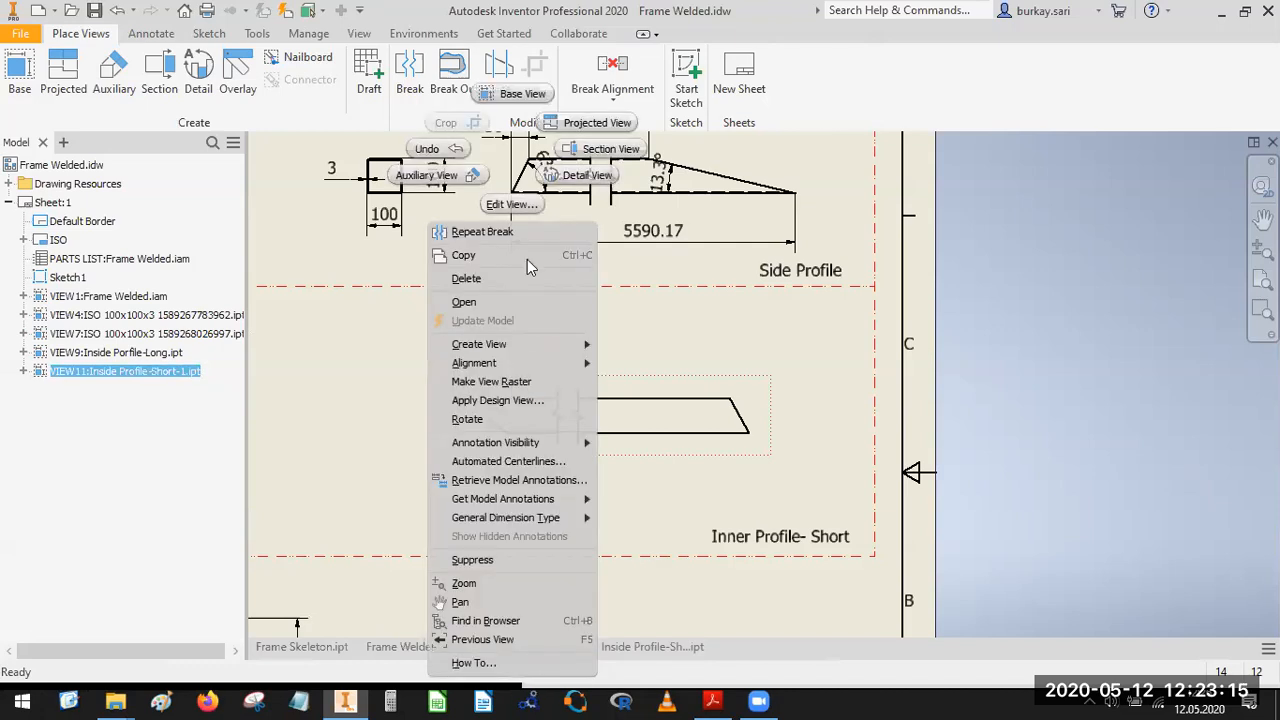
{"action": "left_click", "coordinate": [568, 124]}
{"action": "scroll", "coordinate": [709, 414], "scroll_direction": "down", "scroll_amount": 3}
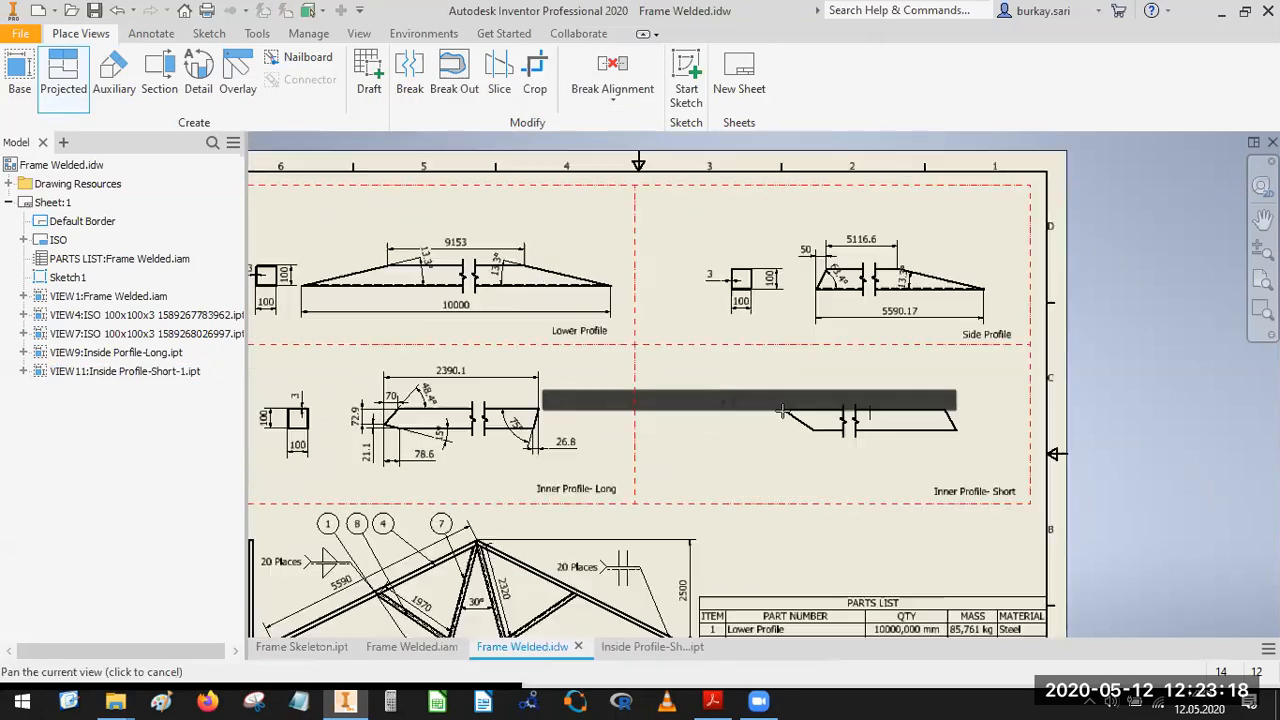
{"action": "left_click", "coordinate": [719, 420]}
{"action": "right_click", "coordinate": [721, 420]}
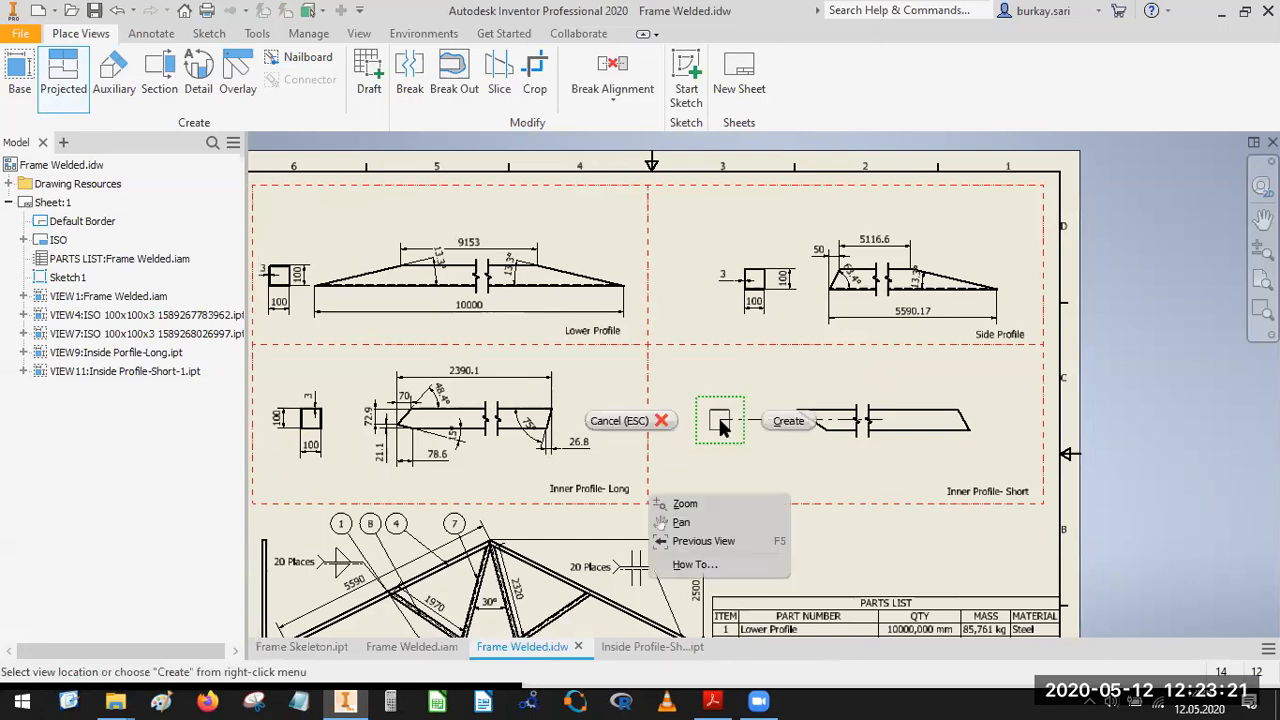
{"action": "left_click", "coordinate": [812, 430]}
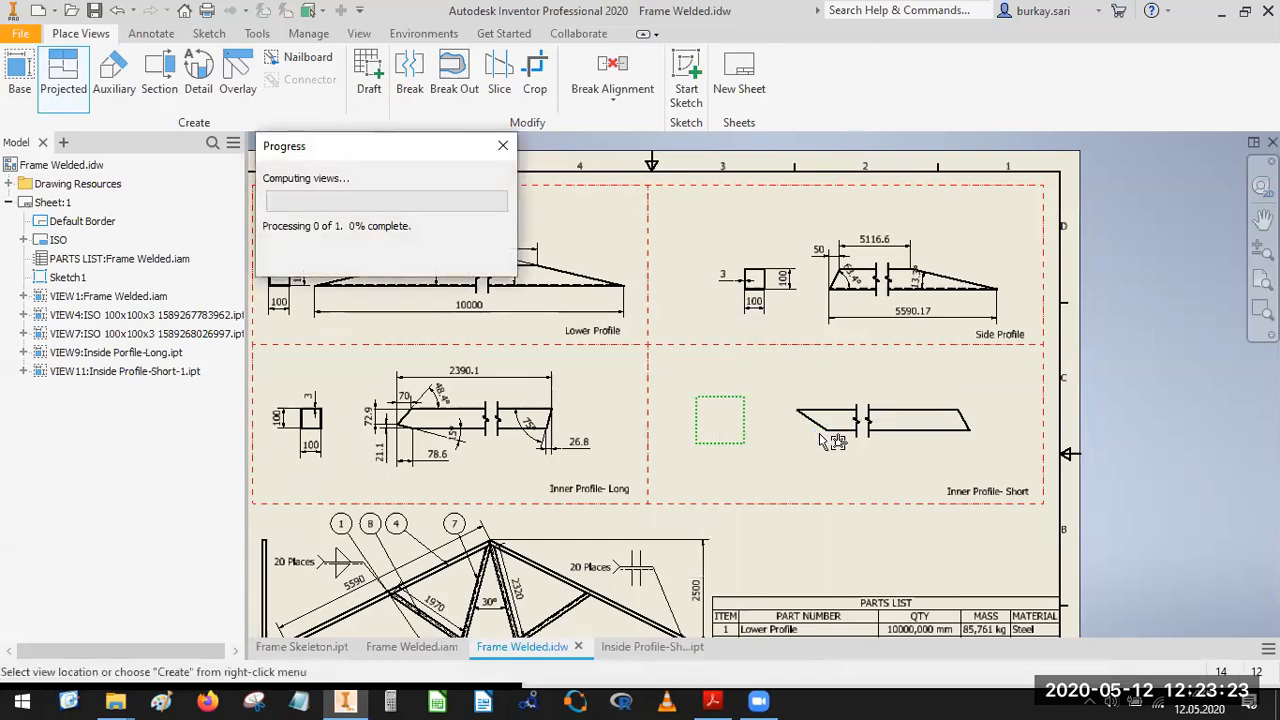
Retrieve the model's sketch and feature dimensions into the square end view of the short profile.
{"action": "scroll", "coordinate": [719, 425], "scroll_direction": "down", "scroll_amount": 3}
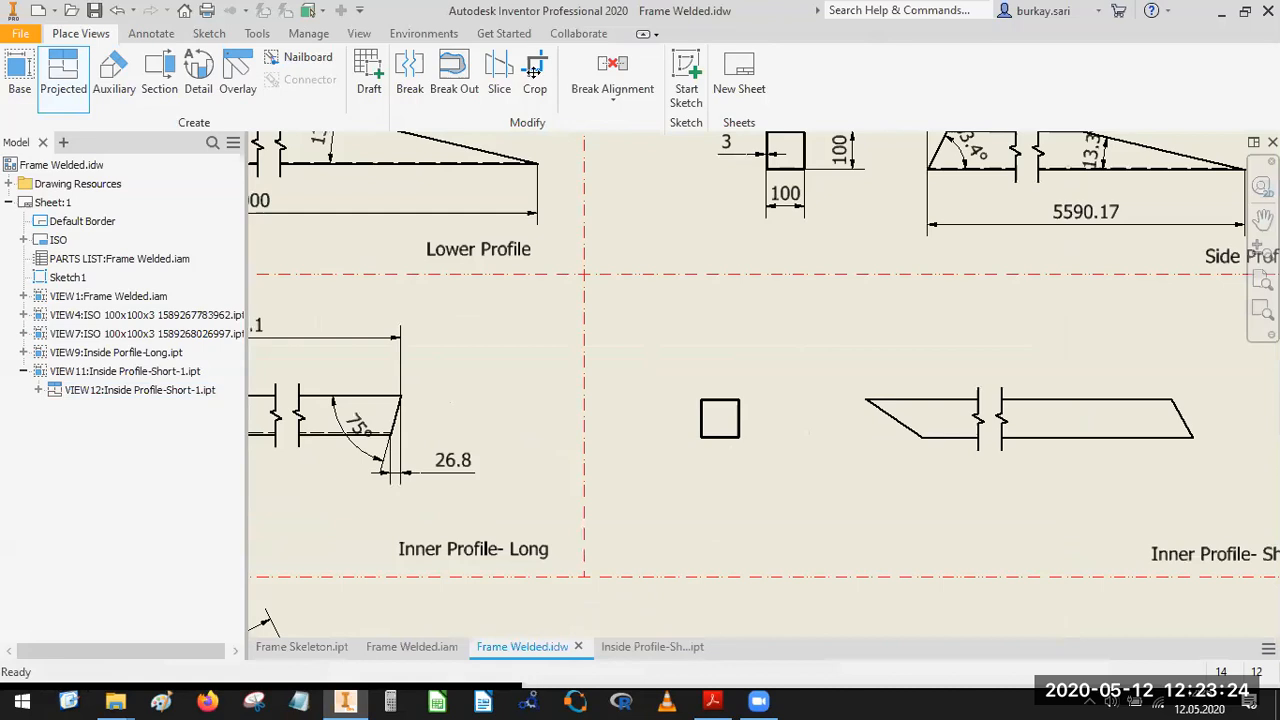
{"action": "left_click", "coordinate": [151, 33]}
{"action": "left_click", "coordinate": [820, 78]}
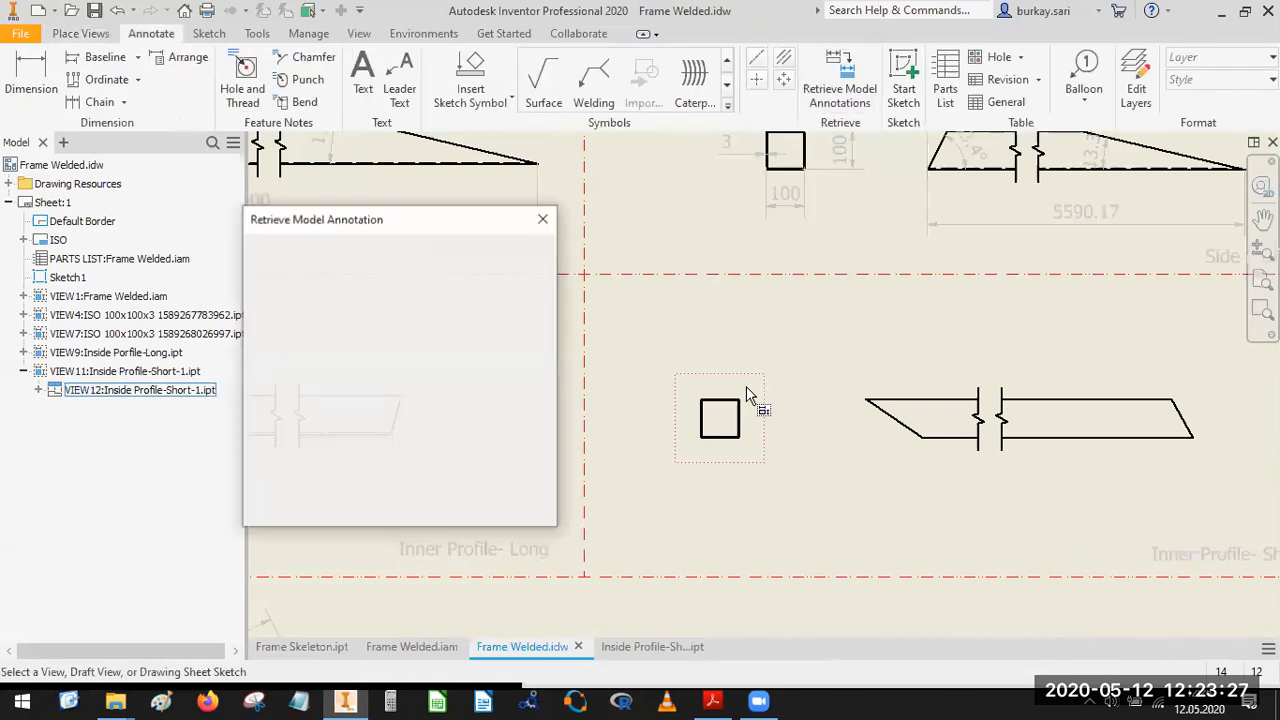
{"action": "left_click", "coordinate": [722, 380]}
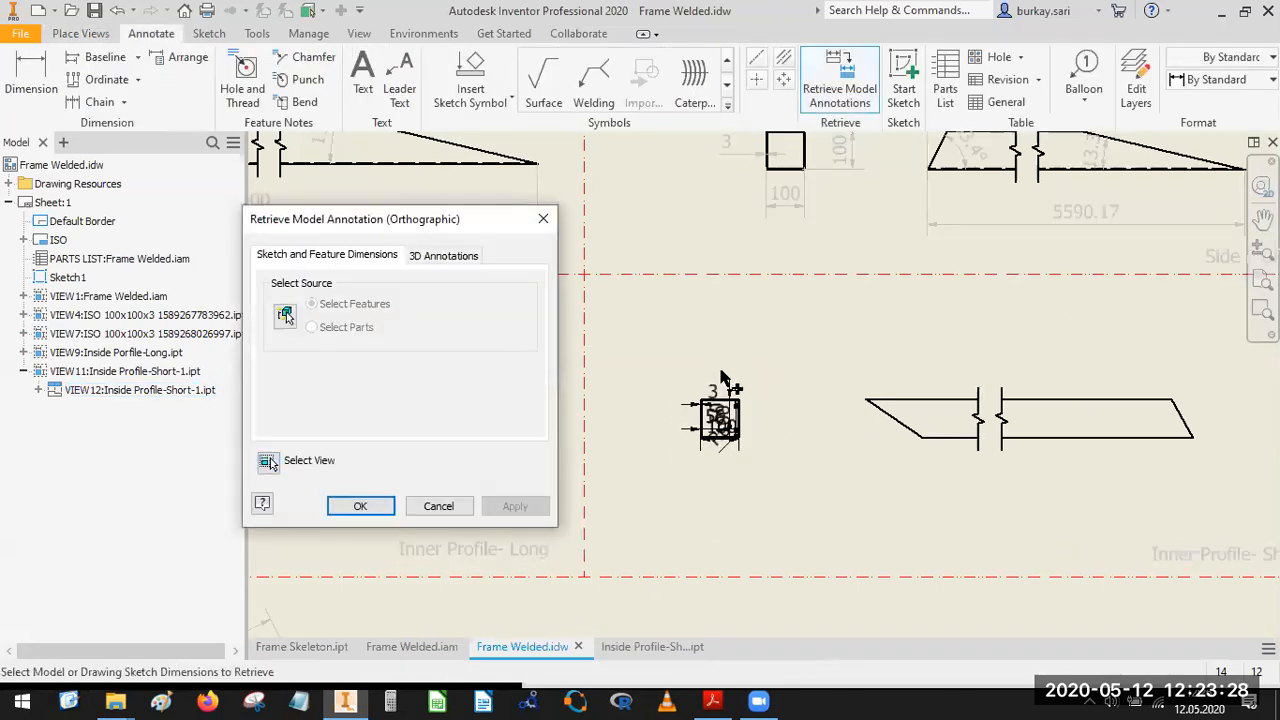
{"action": "left_click", "coordinate": [360, 506]}
{"action": "scroll", "coordinate": [1052, 418], "scroll_direction": "down", "scroll_amount": 6}
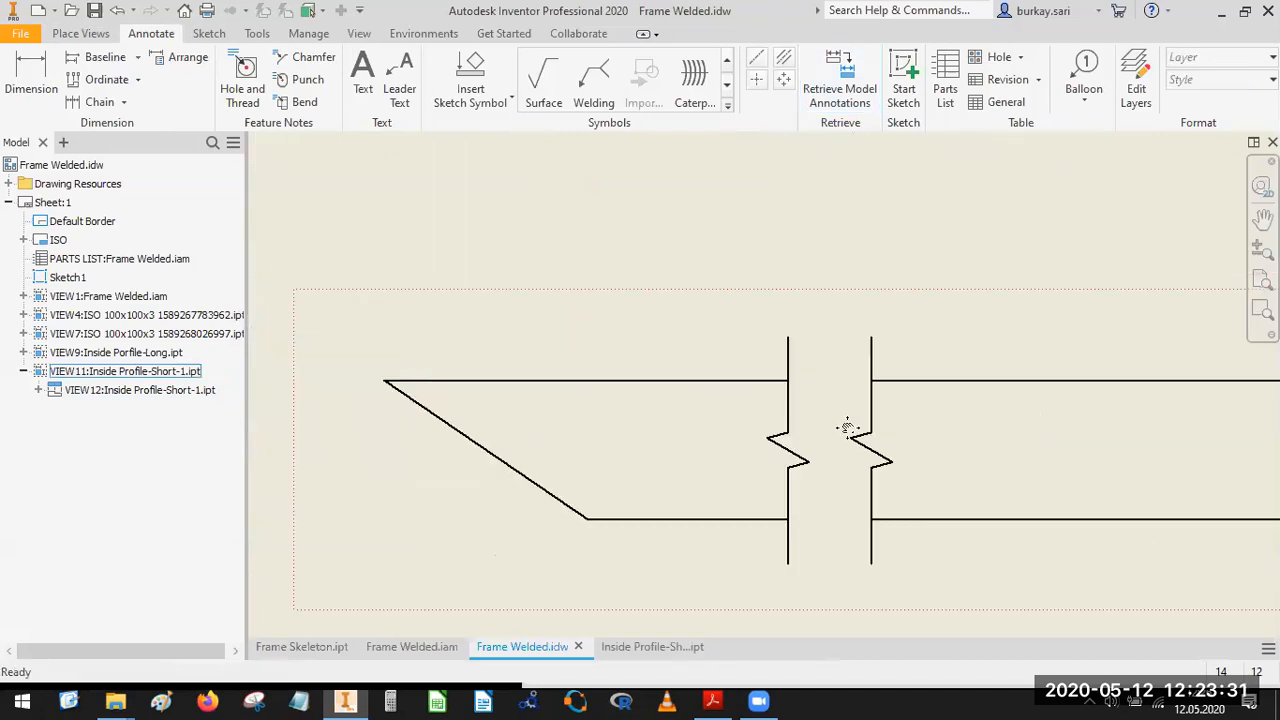
{"action": "scroll", "coordinate": [750, 415], "scroll_direction": "up", "scroll_amount": 5}
{"action": "key", "text": "d"}
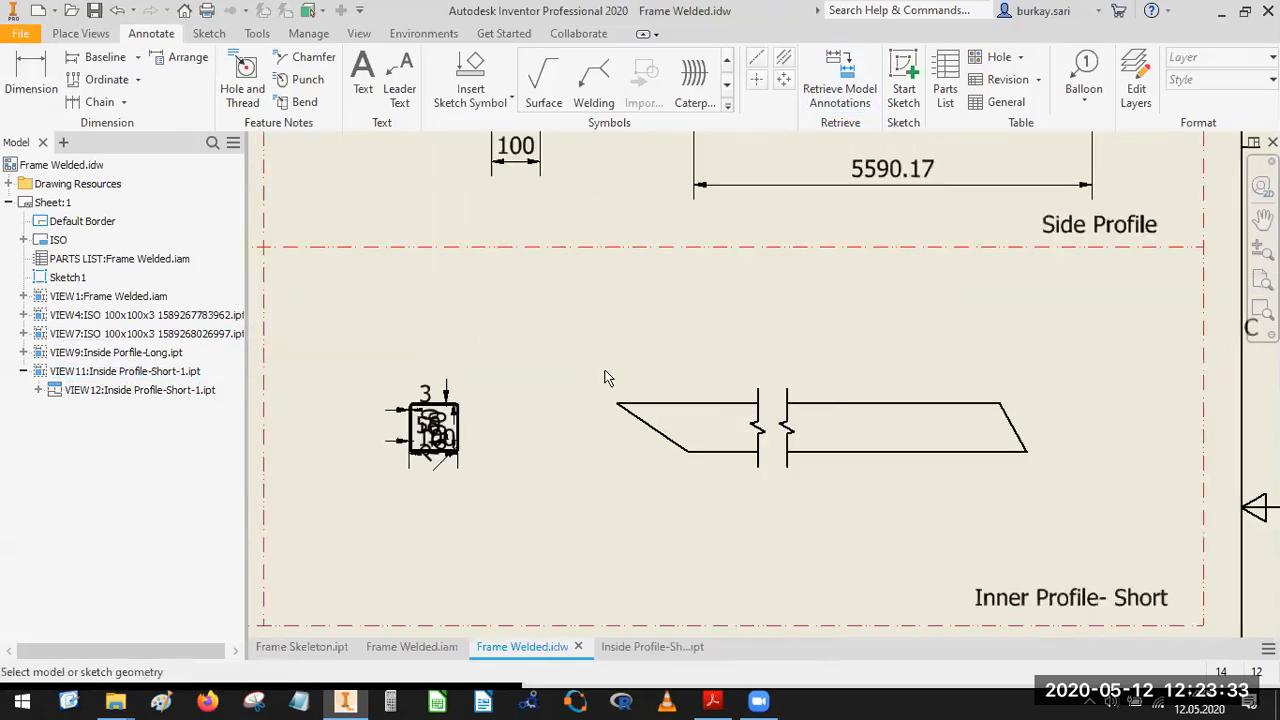
{"action": "left_click", "coordinate": [696, 403]}
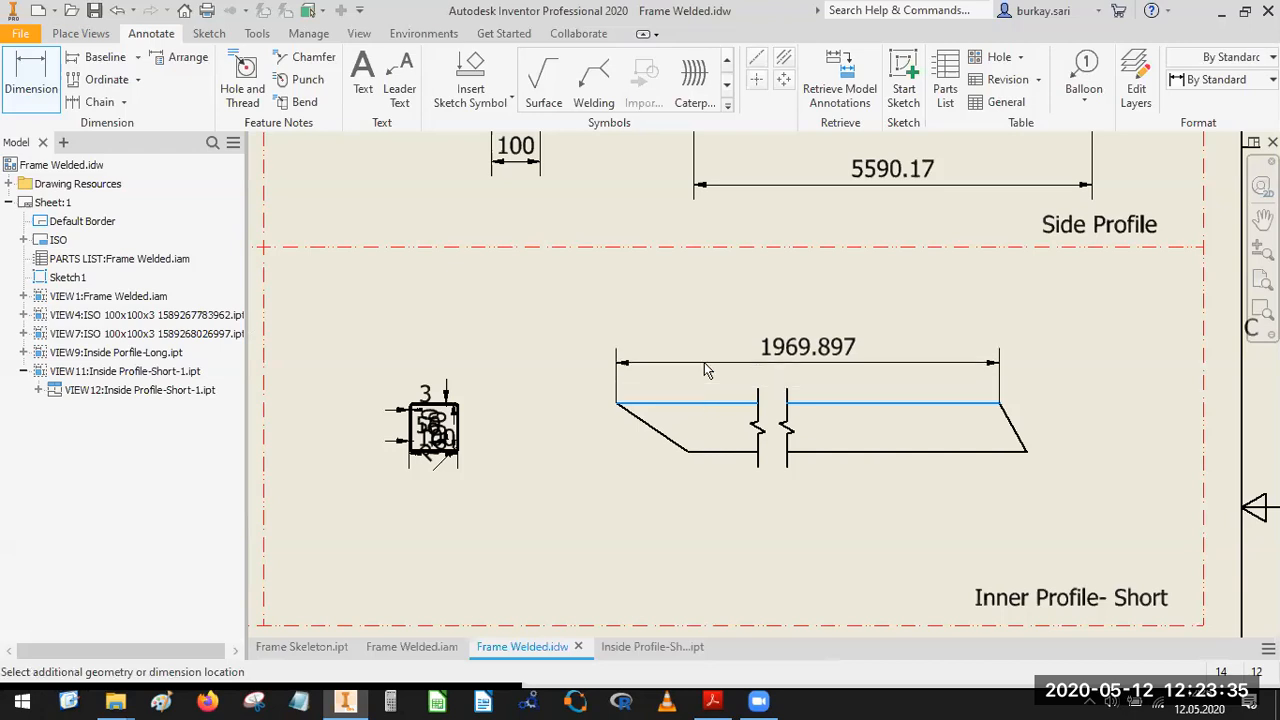
Dimension the overall length of the broken short profile from its upper left tip to its lower right tip, placed below the view.
{"action": "left_click", "coordinate": [31, 80]}
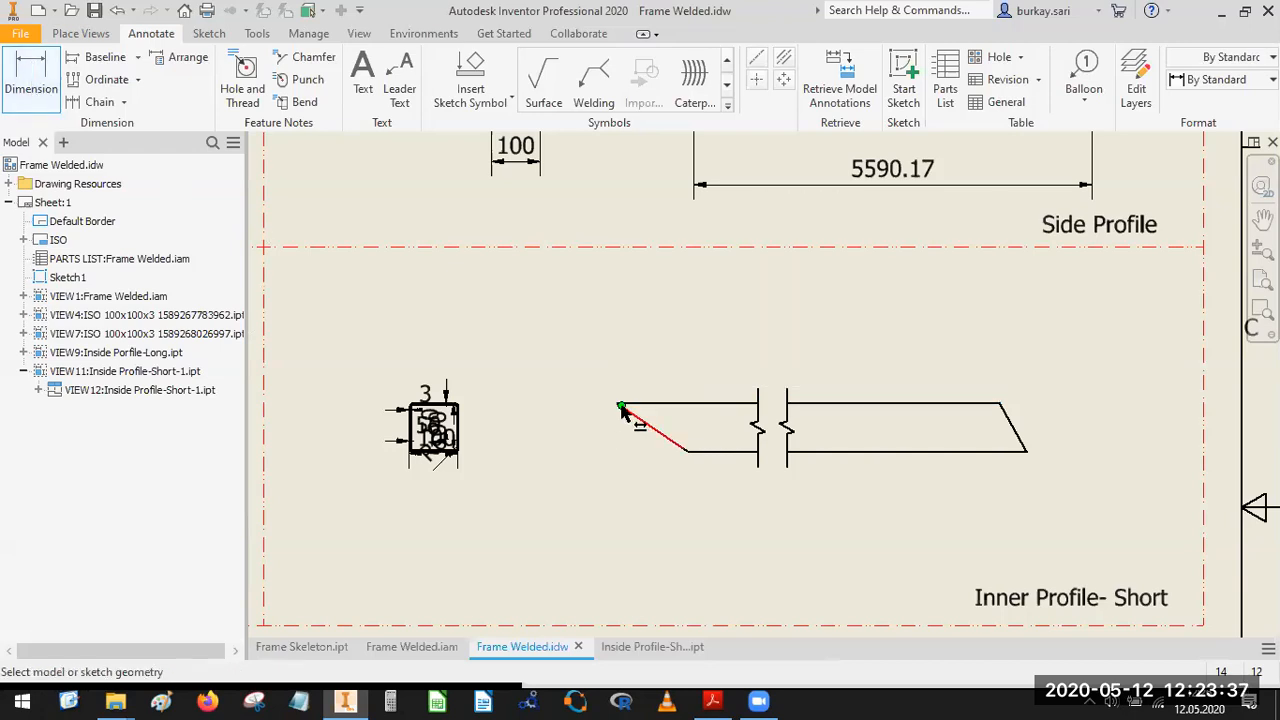
{"action": "left_click", "coordinate": [614, 401]}
{"action": "left_click", "coordinate": [1018, 451]}
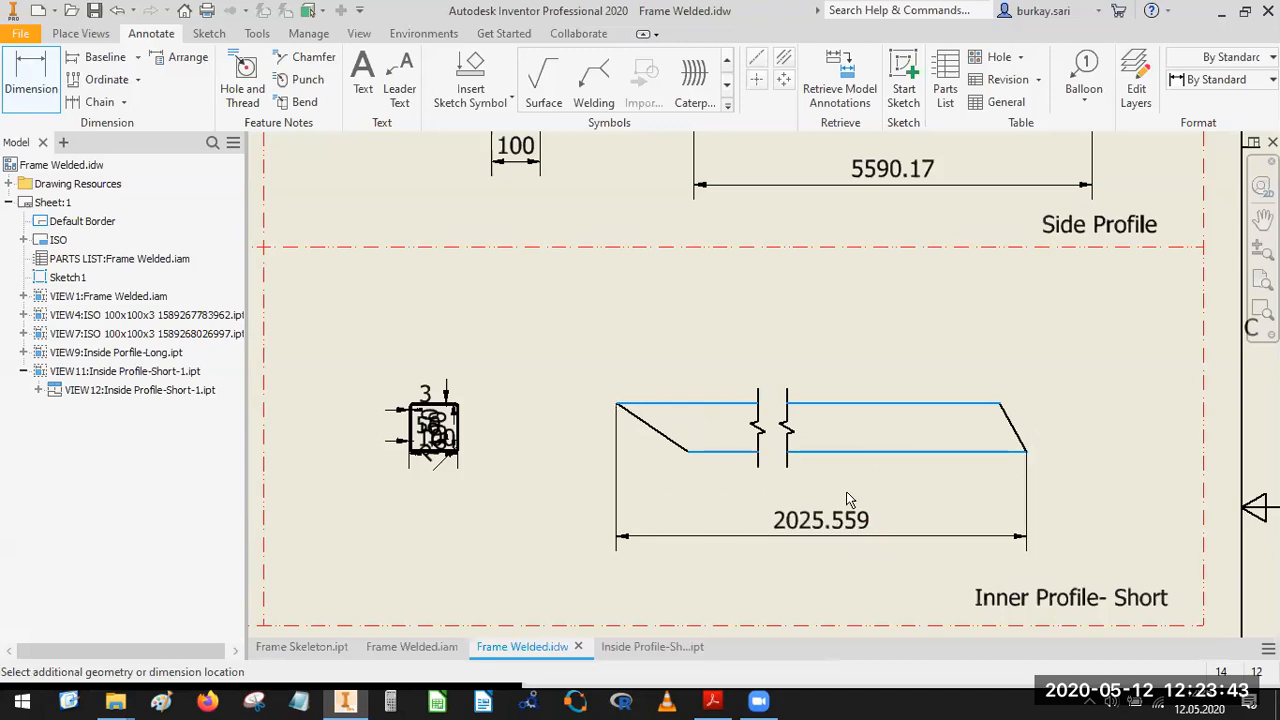
{"action": "left_click", "coordinate": [862, 503]}
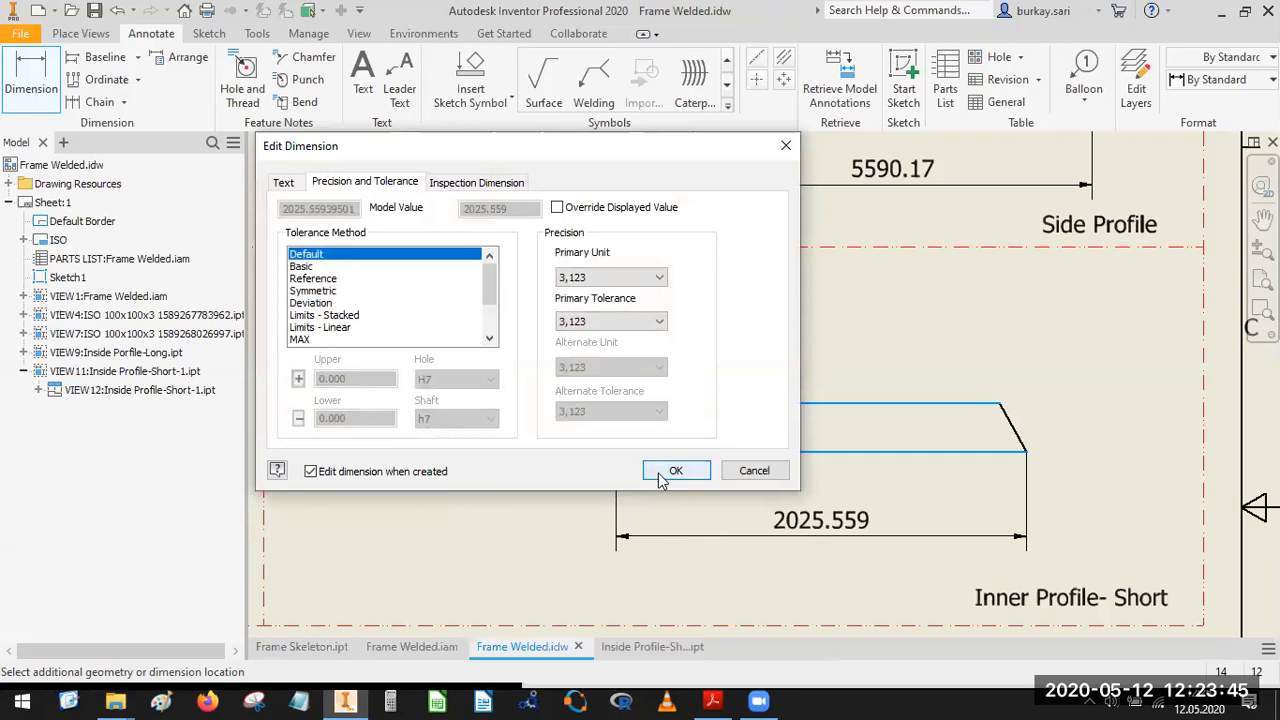
{"action": "left_click", "coordinate": [667, 470]}
Examine how the neighbouring profile cells, especially the long inner profile, are dimensioned compared with the short profile.
{"action": "scroll", "coordinate": [789, 518], "scroll_direction": "down", "scroll_amount": 4}
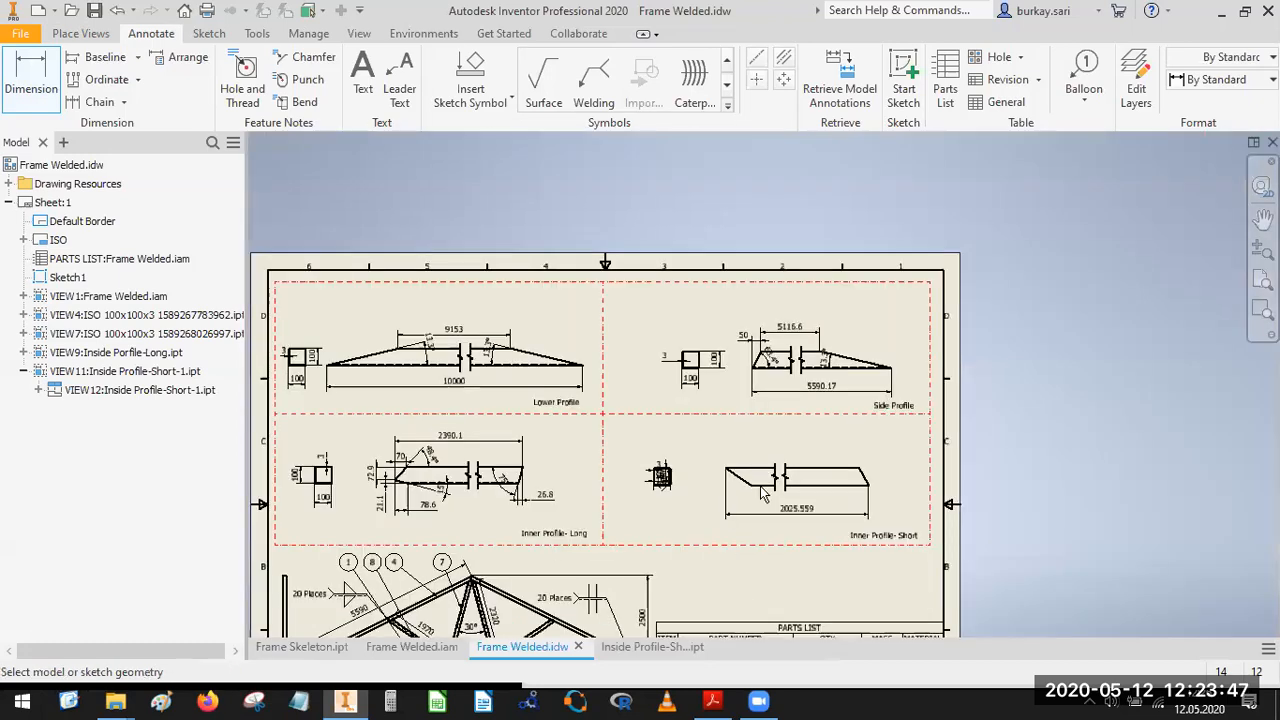
{"action": "scroll", "coordinate": [748, 449], "scroll_direction": "up", "scroll_amount": 5}
{"action": "scroll", "coordinate": [887, 429], "scroll_direction": "down", "scroll_amount": 6}
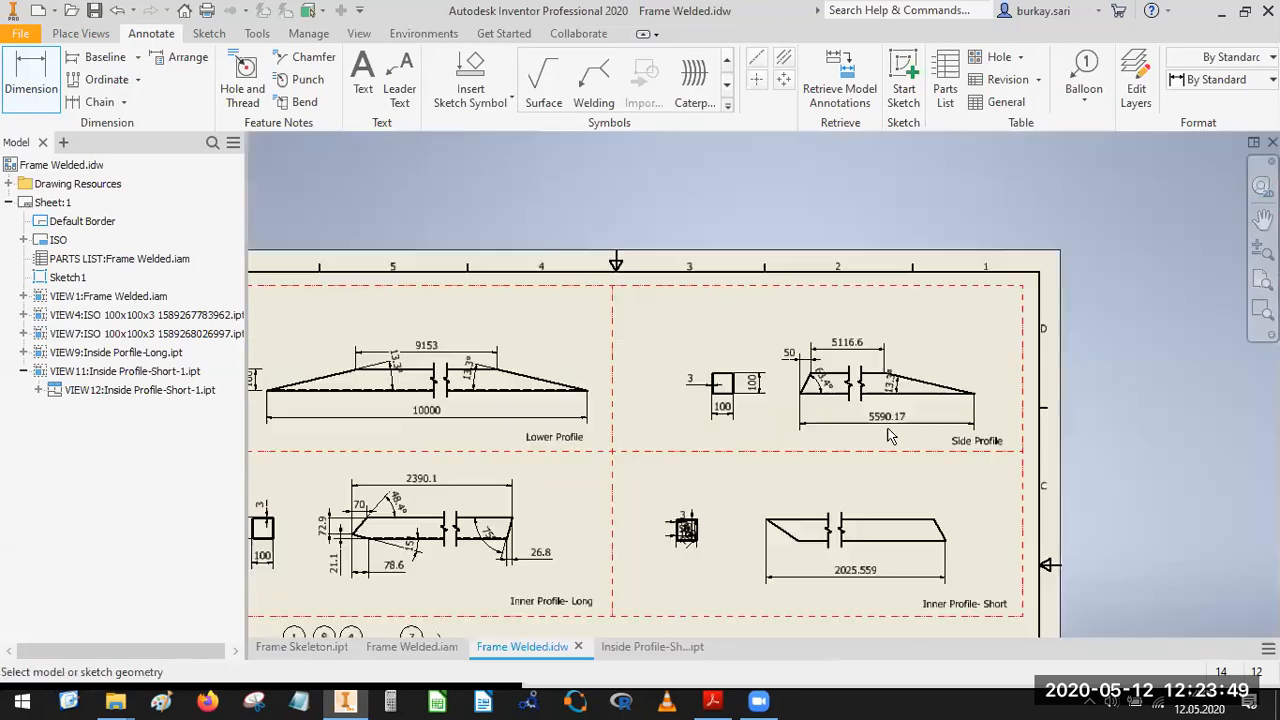
{"action": "scroll", "coordinate": [730, 430], "scroll_direction": "up", "scroll_amount": 5}
{"action": "scroll", "coordinate": [720, 425], "scroll_direction": "down", "scroll_amount": 3}
{"action": "scroll", "coordinate": [718, 422], "scroll_direction": "up", "scroll_amount": 3}
{"action": "middle_click_drag", "start_coordinate": [718, 422], "coordinate": [592, 268]}
{"action": "scroll", "coordinate": [570, 433], "scroll_direction": "up", "scroll_amount": 3}
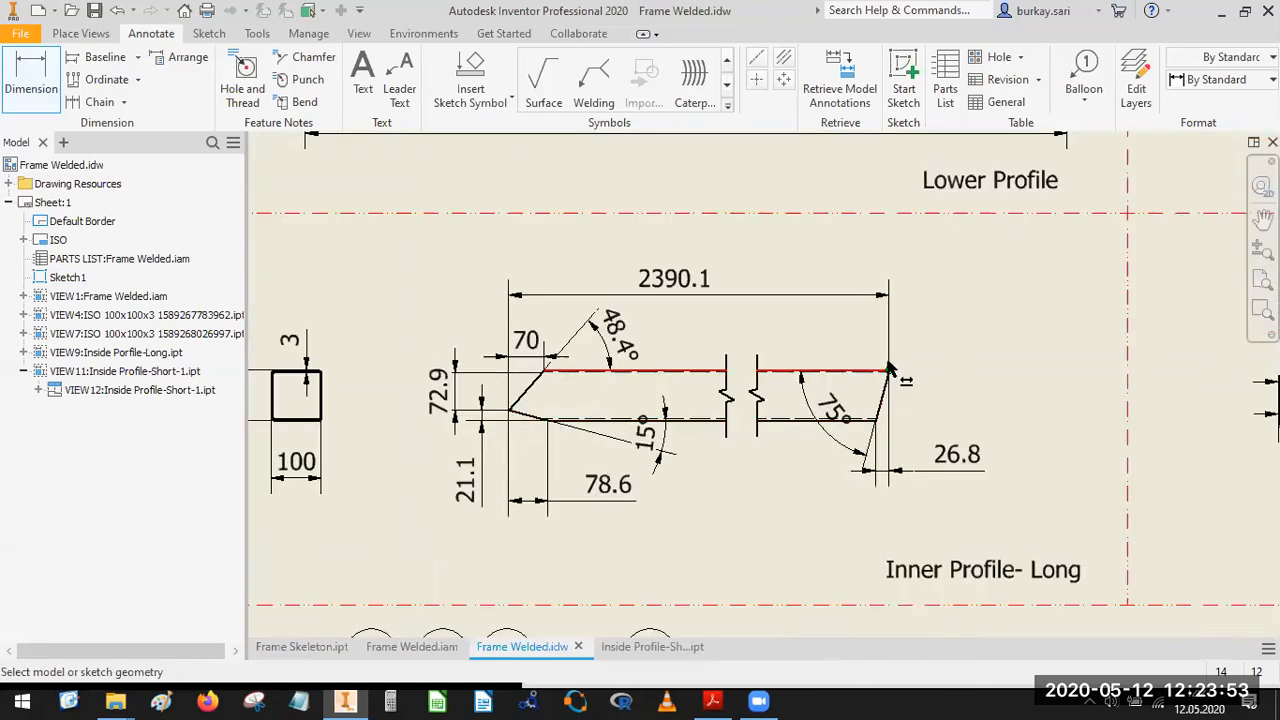
{"action": "scroll", "coordinate": [896, 403], "scroll_direction": "down", "scroll_amount": 5}
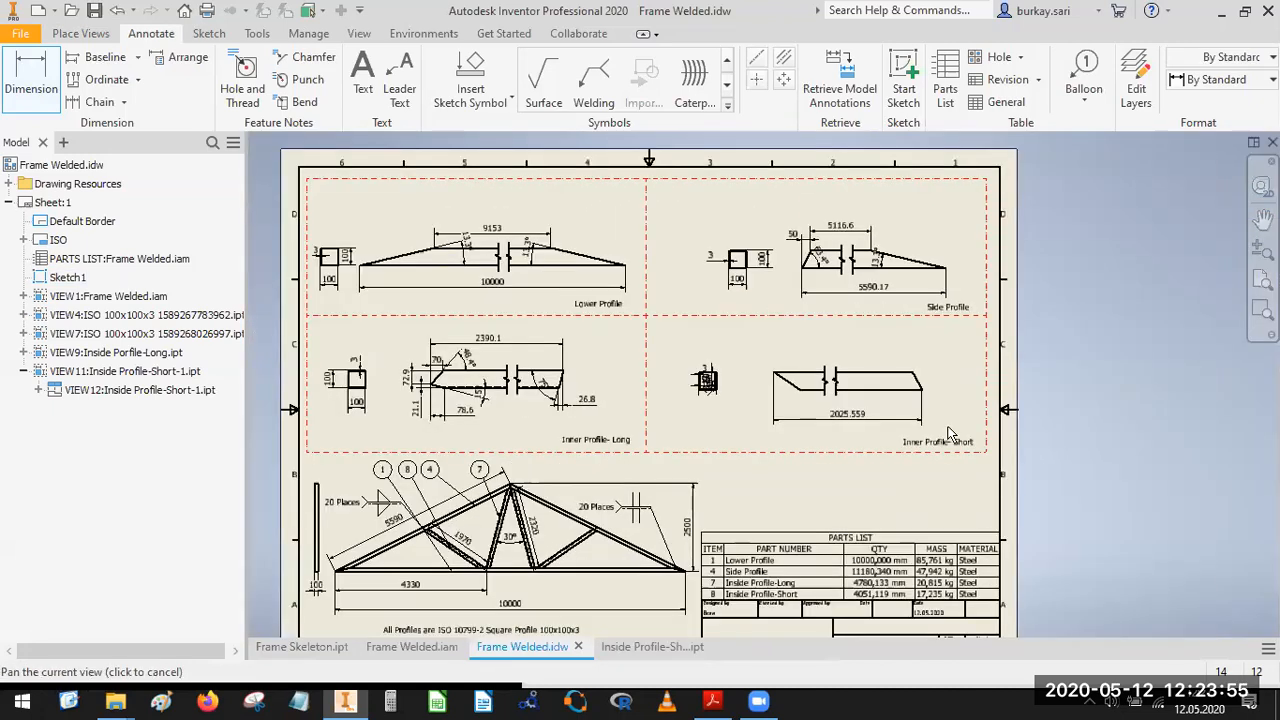
{"action": "scroll", "coordinate": [741, 416], "scroll_direction": "up", "scroll_amount": 5}
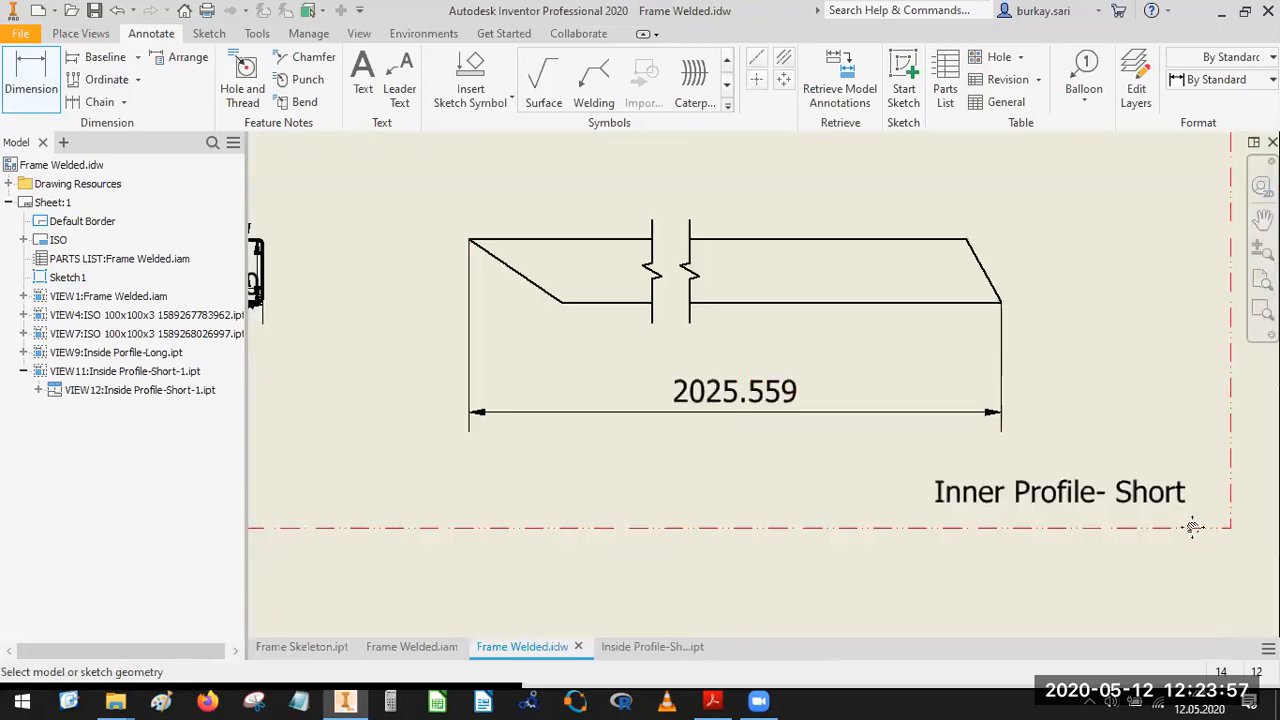
{"action": "middle_click_drag", "start_coordinate": [710, 458], "coordinate": [1192, 527]}
Move the 3 mm wall thickness dimension out of the square end view to a clear spot above and left of it.
{"action": "middle_click_drag", "start_coordinate": [717, 316], "coordinate": [760, 386]}
{"action": "scroll", "coordinate": [760, 386], "scroll_direction": "up", "scroll_amount": 5}
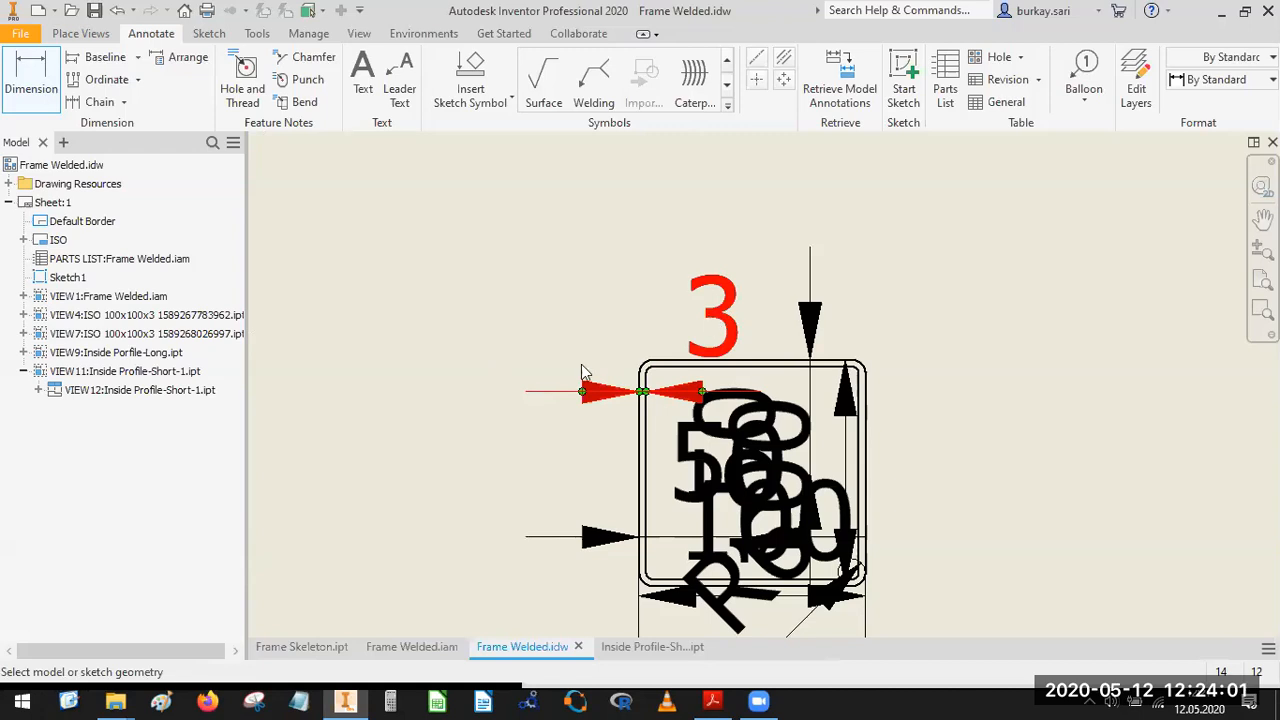
{"action": "double_click", "coordinate": [584, 394]}
{"action": "left_click", "coordinate": [746, 467]}
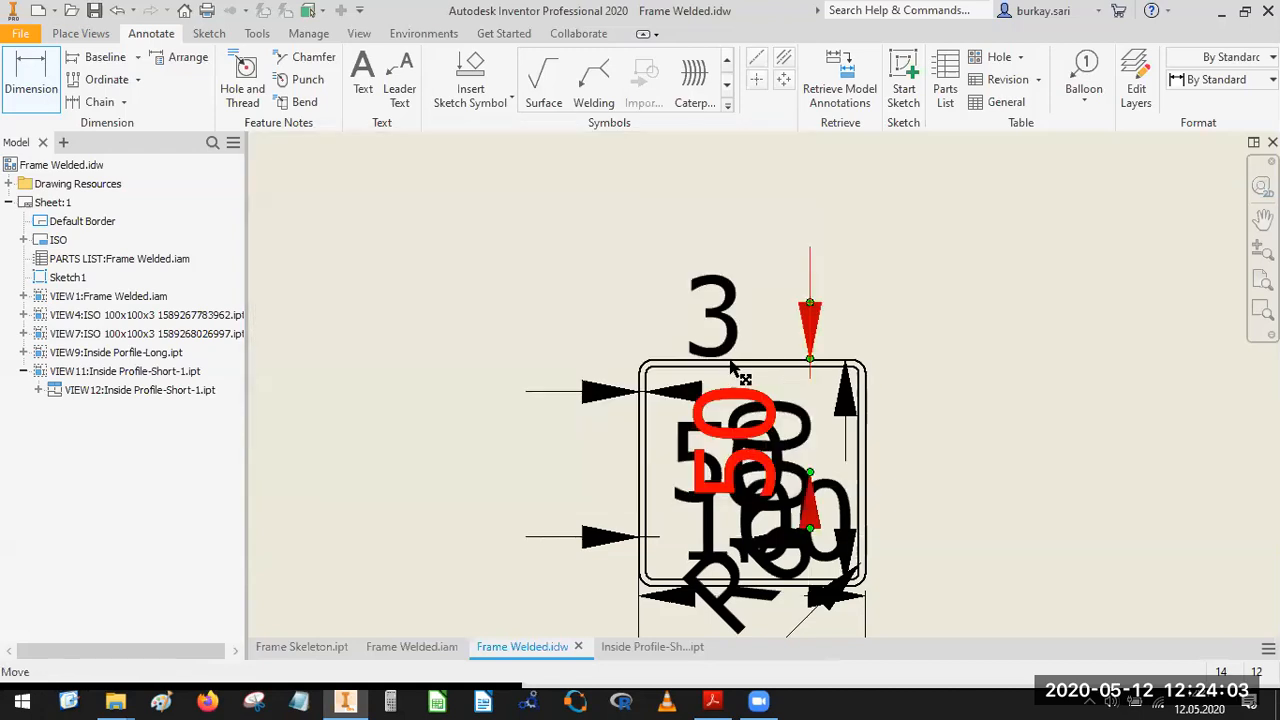
{"action": "key", "text": "Escape"}
{"action": "left_click_drag", "start_coordinate": [712, 328], "coordinate": [457, 223]}
Place the horizontal 100 mm dimension below the square section and delete the retrieved corner radius dimension.
{"action": "middle_click_drag", "start_coordinate": [798, 520], "coordinate": [817, 473]}
{"action": "left_click_drag", "start_coordinate": [810, 497], "coordinate": [808, 664]}
{"action": "middle_click_drag", "start_coordinate": [808, 668], "coordinate": [782, 559]}
{"action": "key", "text": "Delete"}
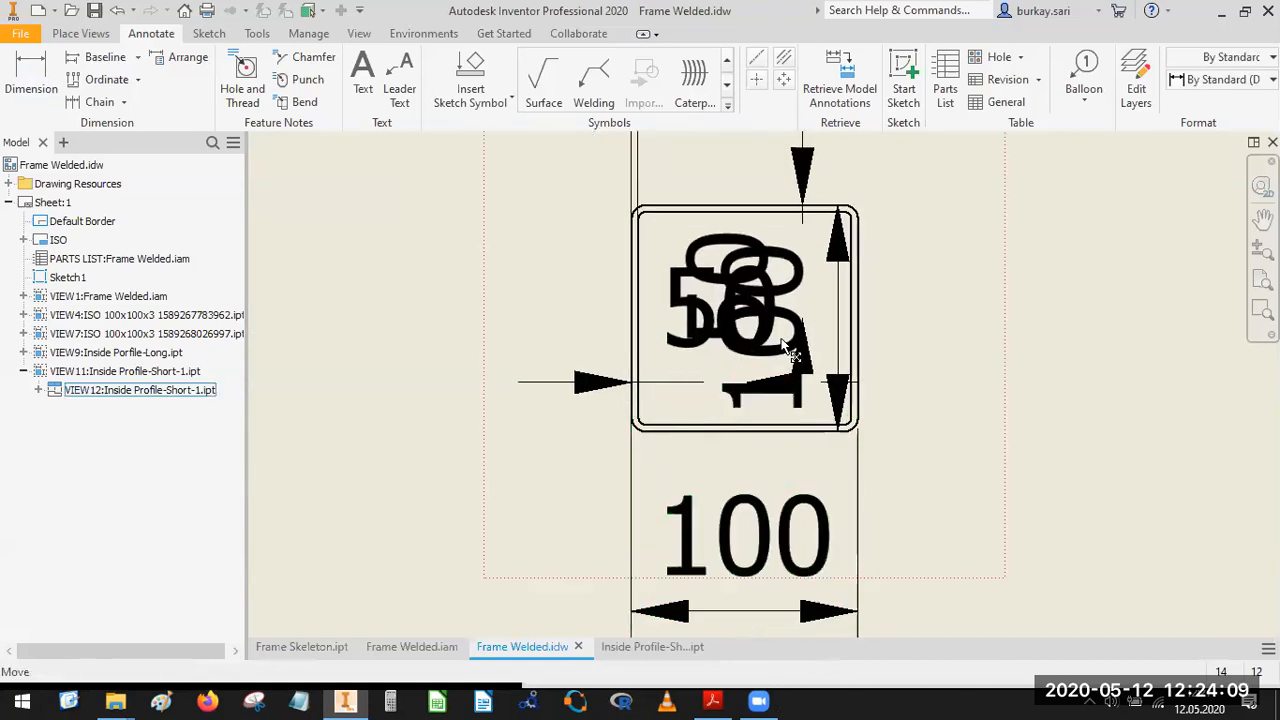
Move the vertical 100 mm dimension to the right of the square section and delete both 50 mm dimensions.
{"action": "left_click_drag", "start_coordinate": [834, 346], "coordinate": [1050, 317]}
{"action": "left_click", "coordinate": [750, 317]}
{"action": "key", "text": "Delete"}
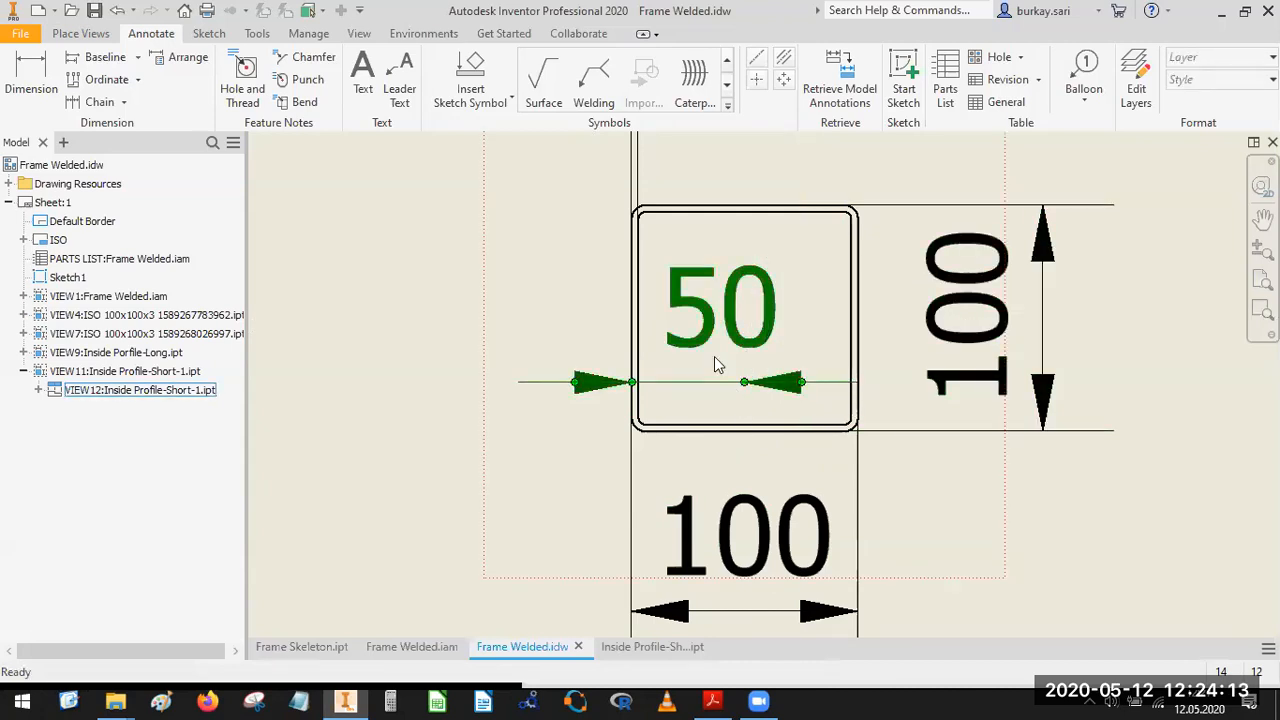
{"action": "left_click", "coordinate": [757, 316]}
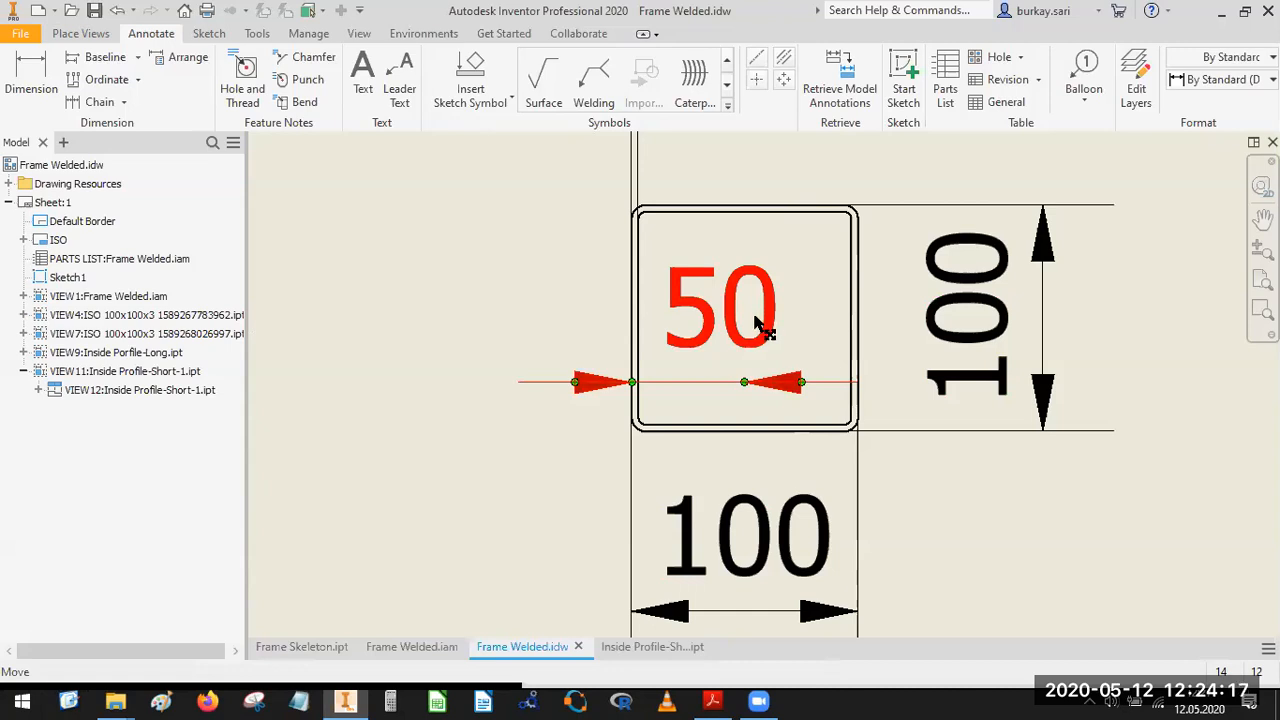
{"action": "key", "text": "Escape"}
{"action": "left_click", "coordinate": [745, 321]}
{"action": "key", "text": "Delete"}
{"action": "scroll", "coordinate": [737, 405], "scroll_direction": "down", "scroll_amount": 3}
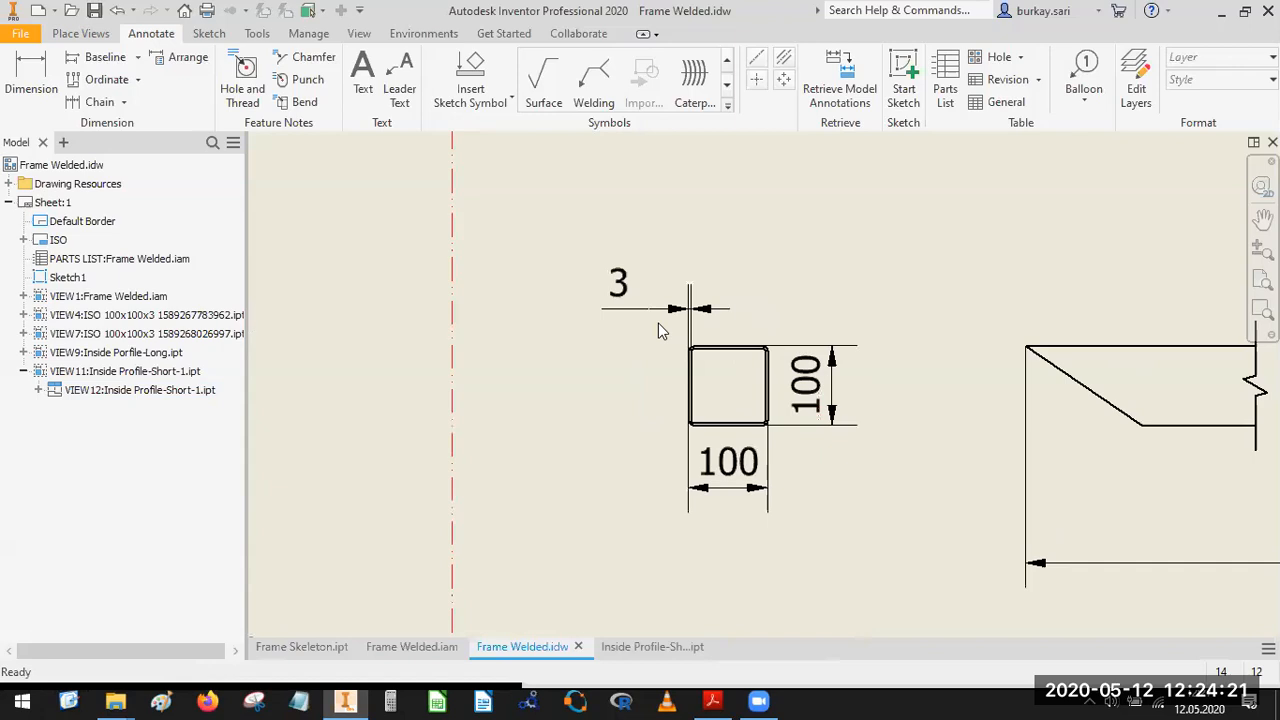
Reposition the 3 mm wall thickness dimension lower, level with the left side of the square section.
{"action": "scroll", "coordinate": [658, 323], "scroll_direction": "up", "scroll_amount": 5}
{"action": "left_click_drag", "start_coordinate": [546, 275], "coordinate": [548, 527]}
{"action": "scroll", "coordinate": [777, 332], "scroll_direction": "down", "scroll_amount": 5}
Dimension the horizontal offset of the short profile's slanted left end, placed between the view and the overall length dimension.
{"action": "middle_click_drag", "start_coordinate": [777, 332], "coordinate": [514, 392]}
{"action": "mouse_move", "coordinate": [1108, 520]}
{"action": "middle_mouse_down"}
{"action": "mouse_move", "coordinate": [871, 434]}
{"action": "mouse_move", "coordinate": [865, 472]}
{"action": "middle_mouse_up"}
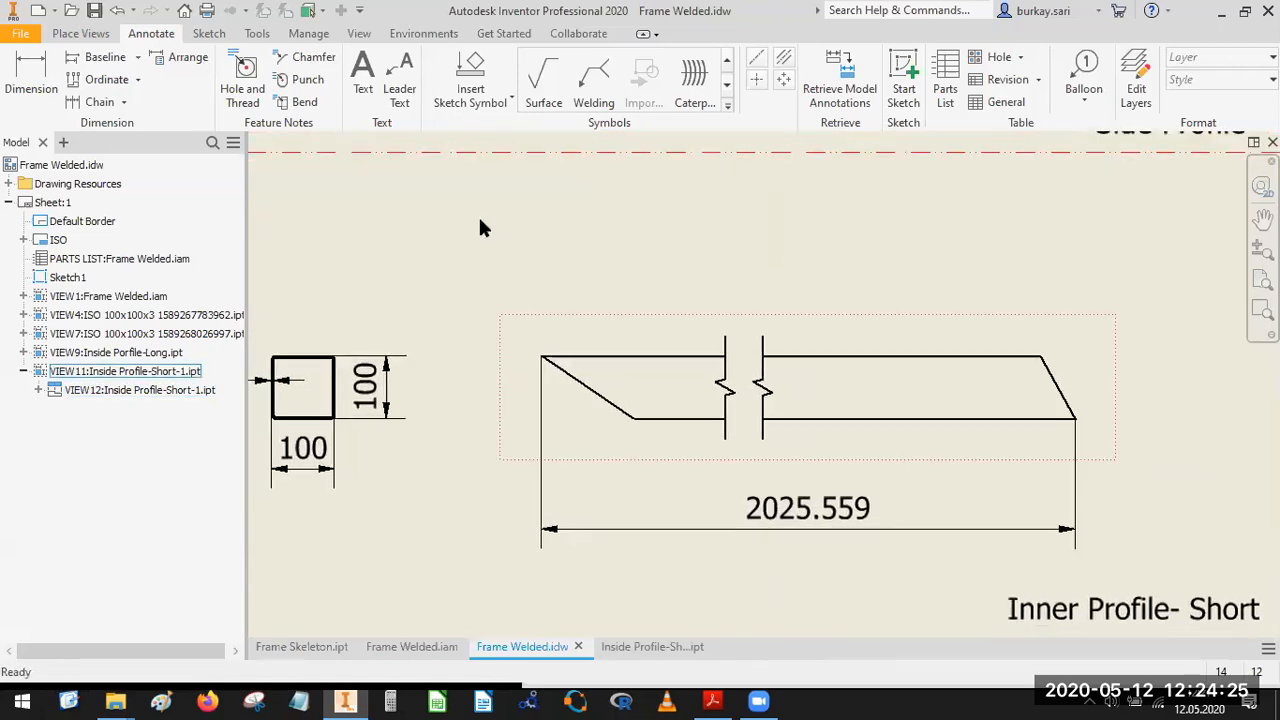
{"action": "left_click", "coordinate": [35, 84]}
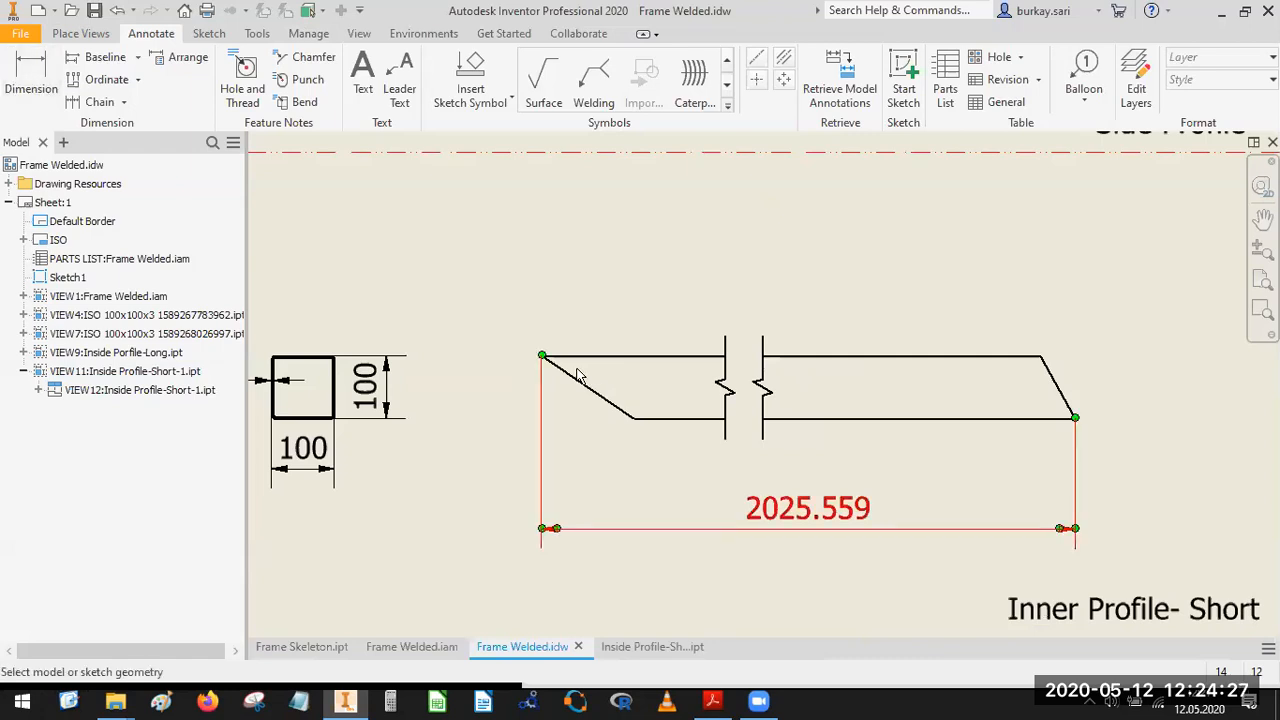
{"action": "left_click", "coordinate": [635, 419]}
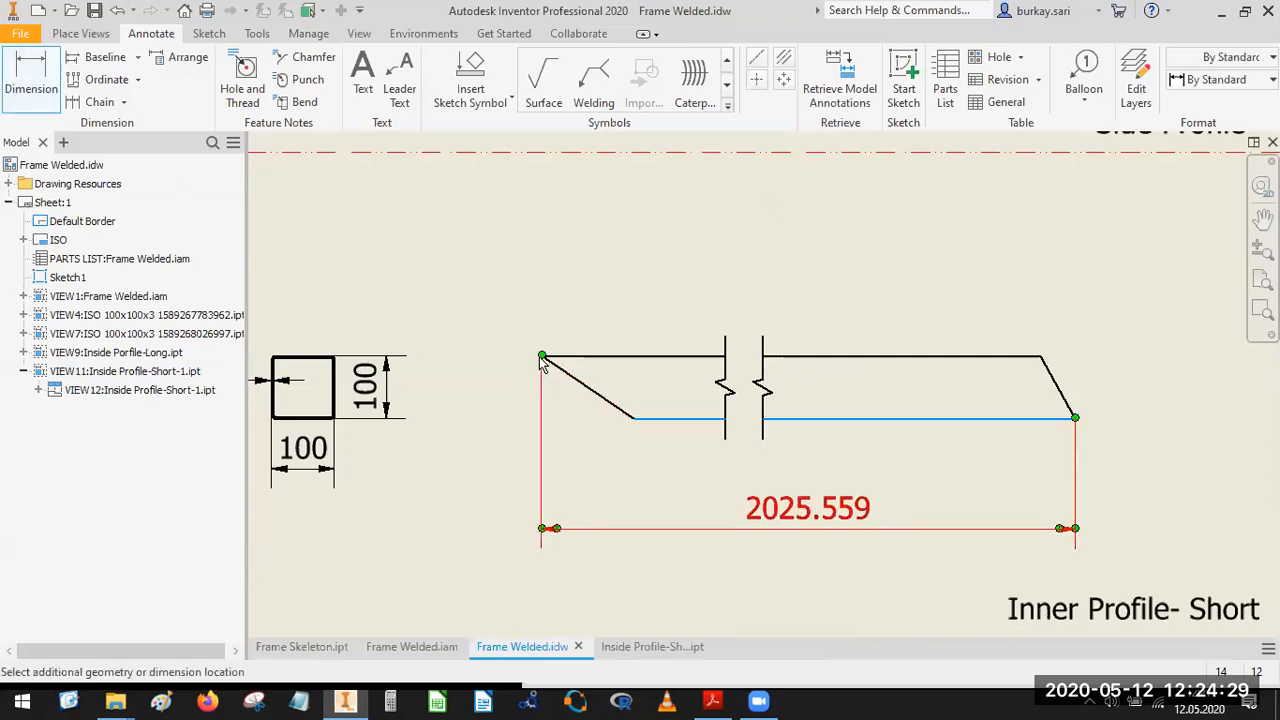
{"action": "left_click", "coordinate": [543, 357]}
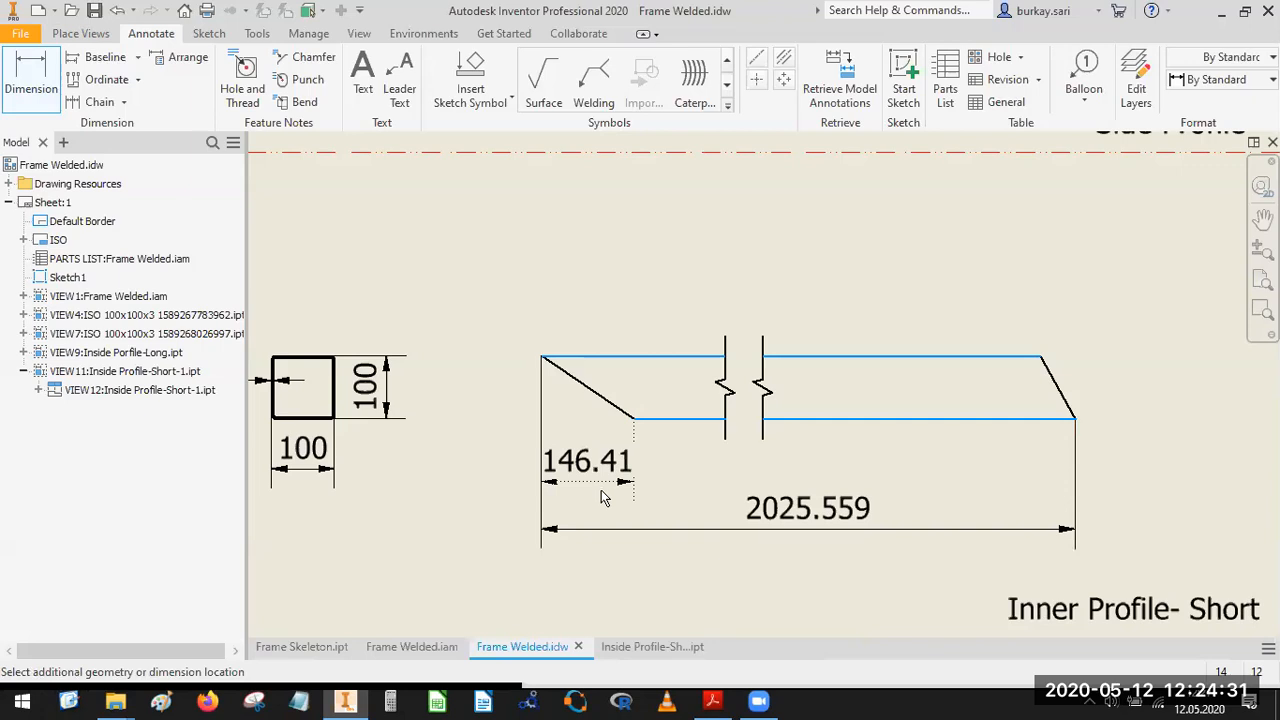
{"action": "left_click", "coordinate": [601, 502]}
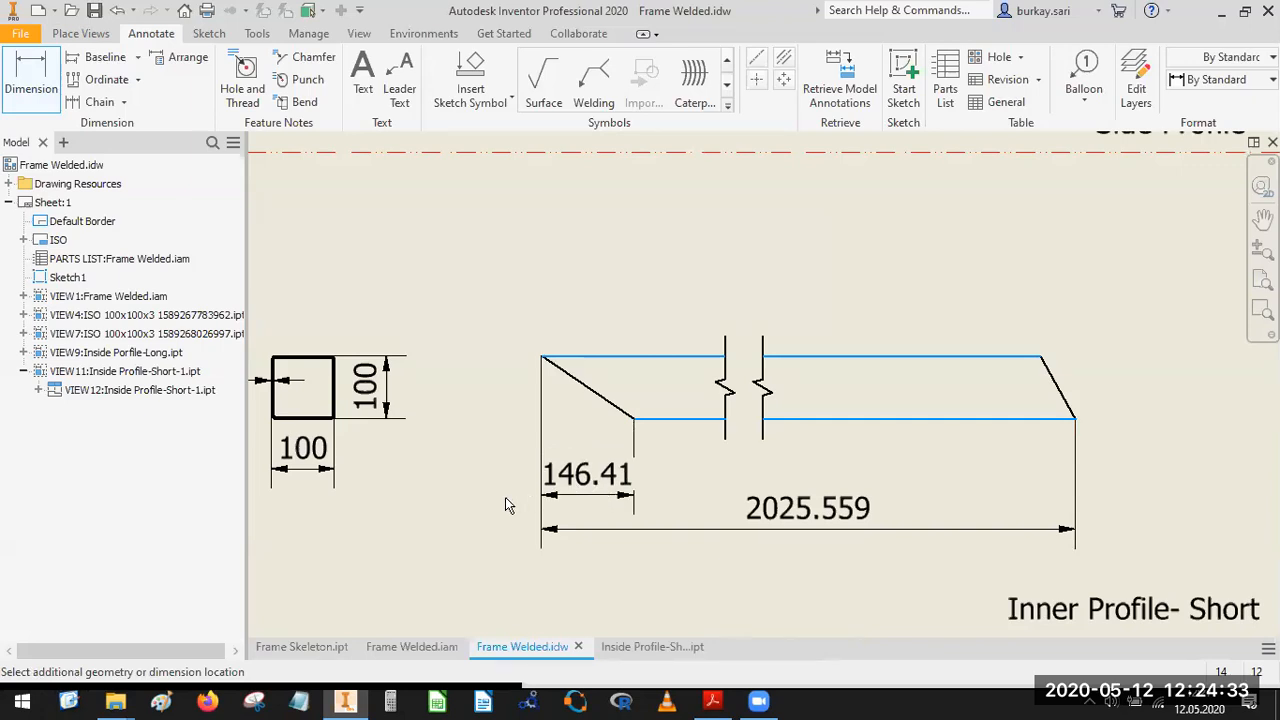
{"action": "left_click", "coordinate": [672, 474]}
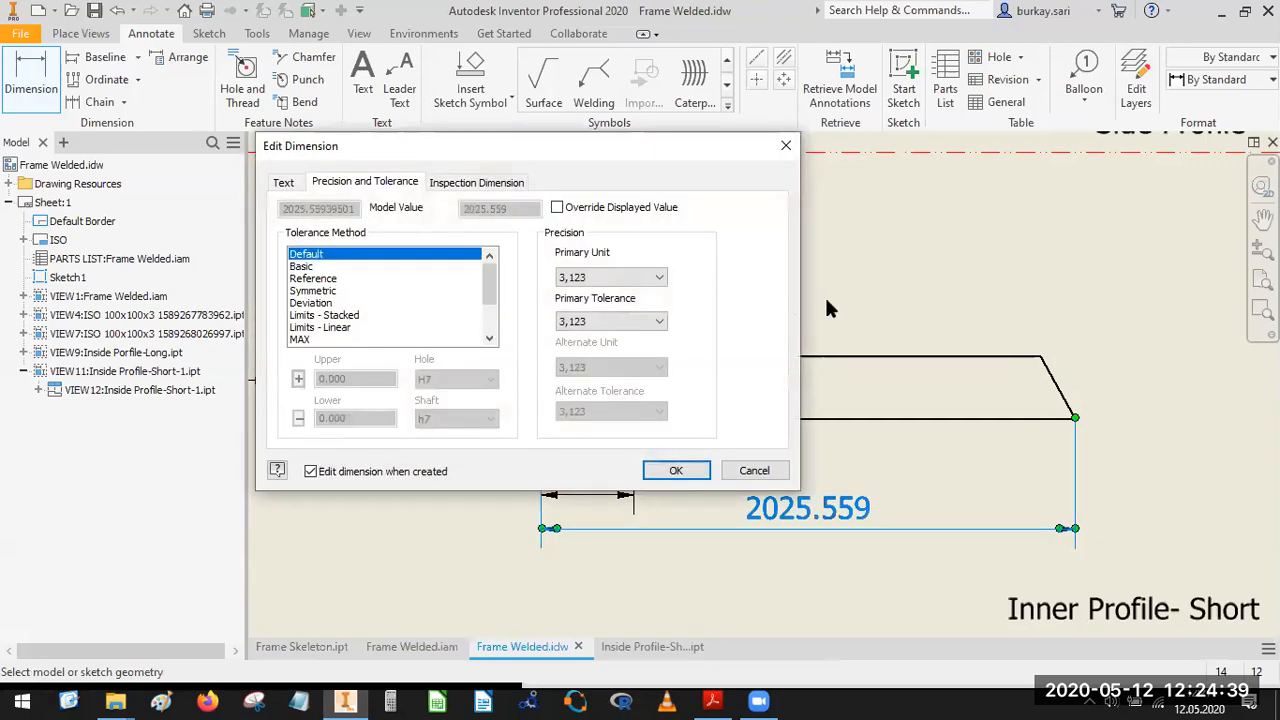
{"action": "key", "text": "Return"}
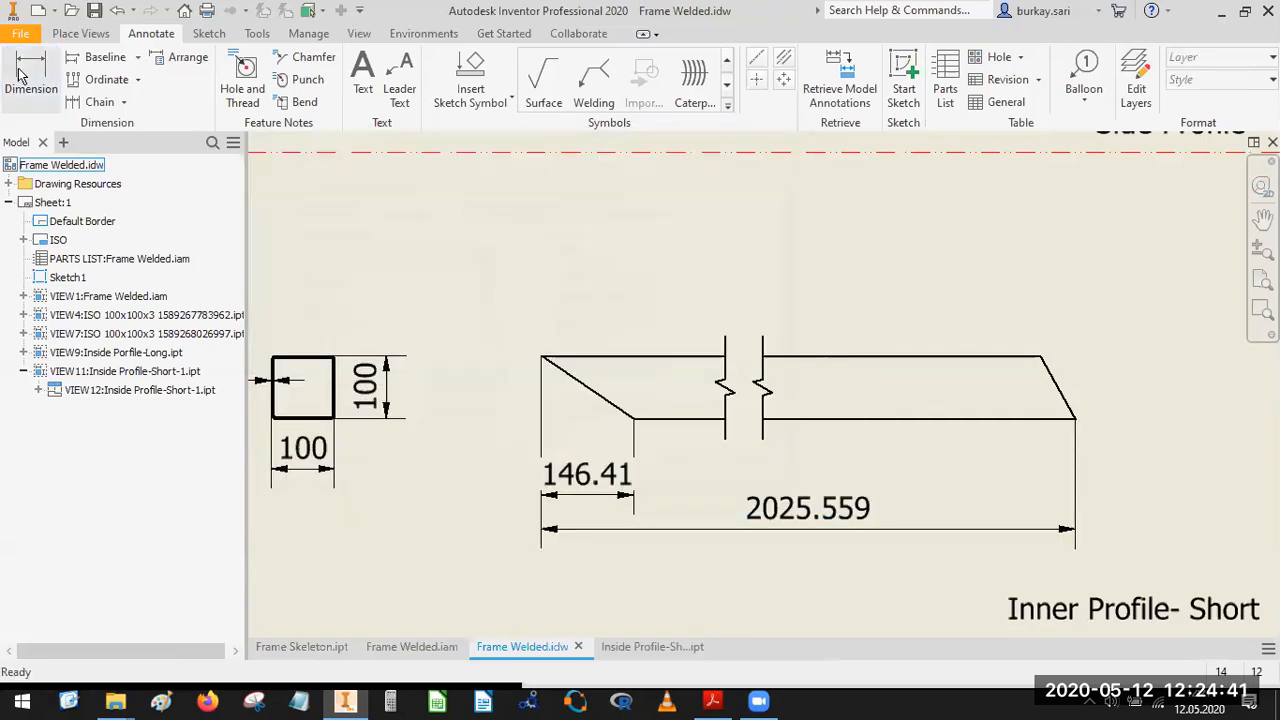
Dimension the horizontal offset of the short profile's slanted right end, placed above the view.
{"action": "key", "text": "d"}
{"action": "scroll", "coordinate": [1078, 420], "scroll_direction": "down", "scroll_amount": 5}
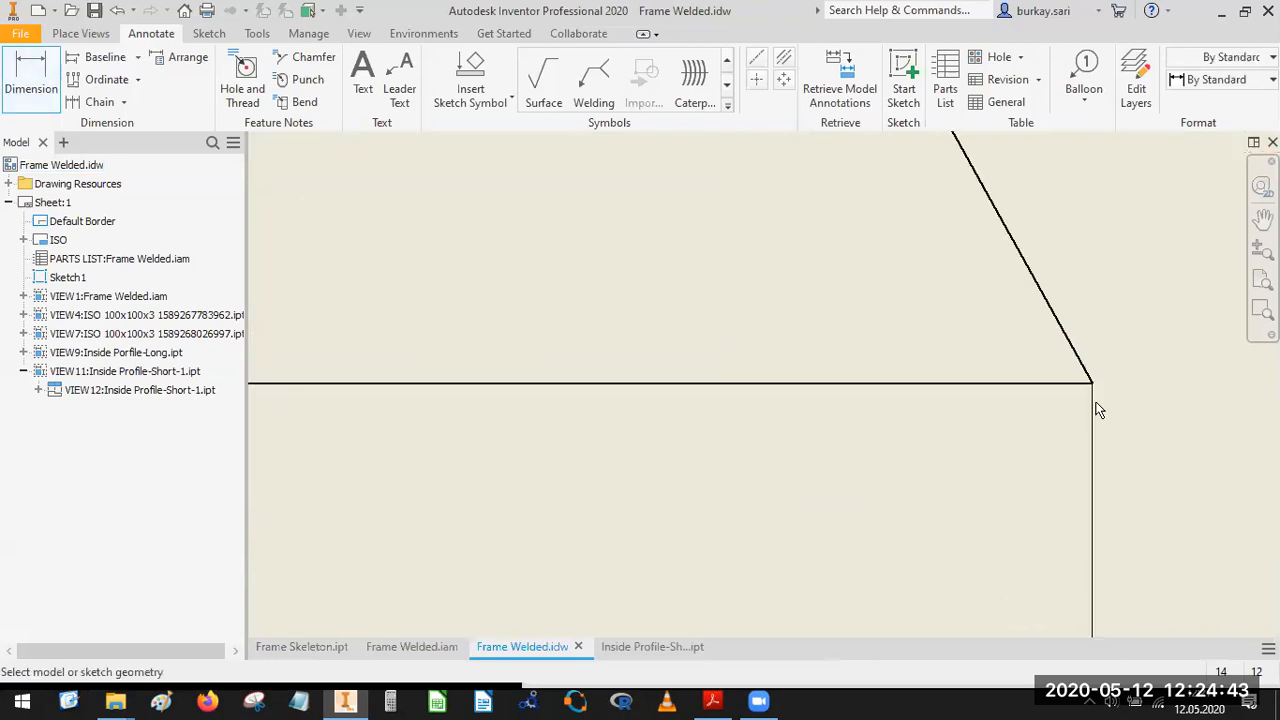
{"action": "left_click", "coordinate": [1091, 381]}
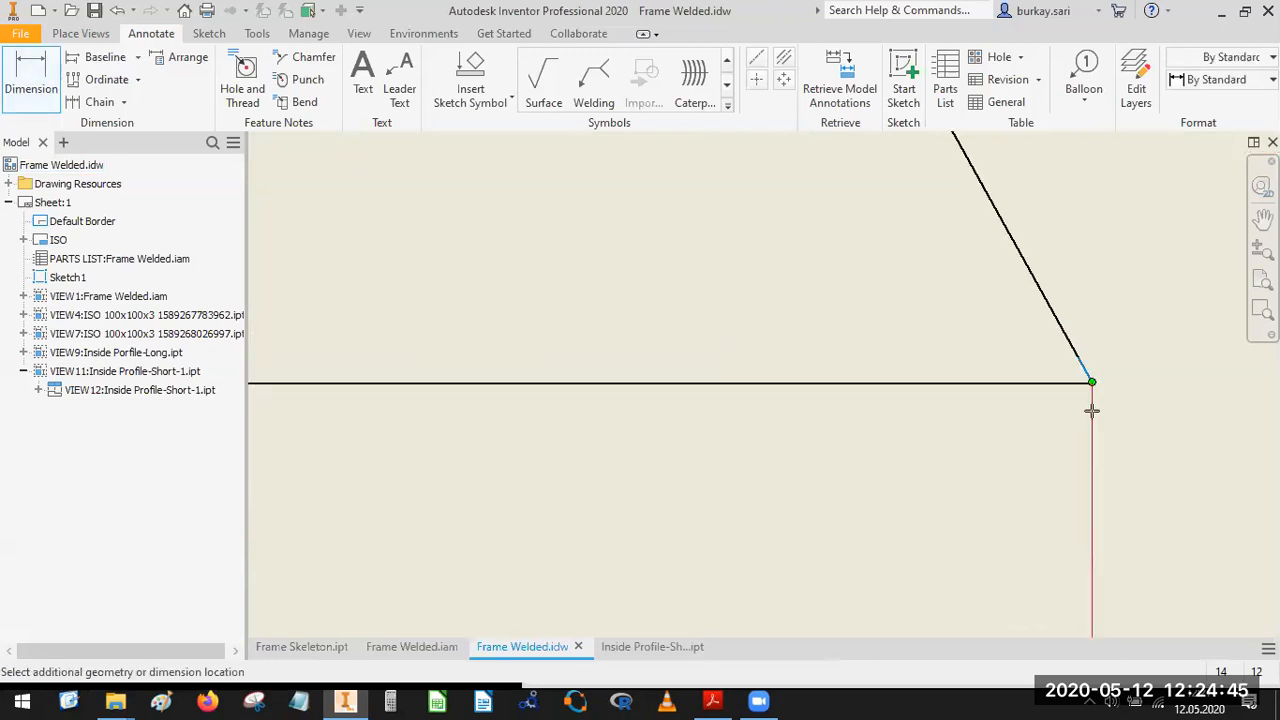
{"action": "scroll", "coordinate": [1089, 409], "scroll_direction": "up", "scroll_amount": 5}
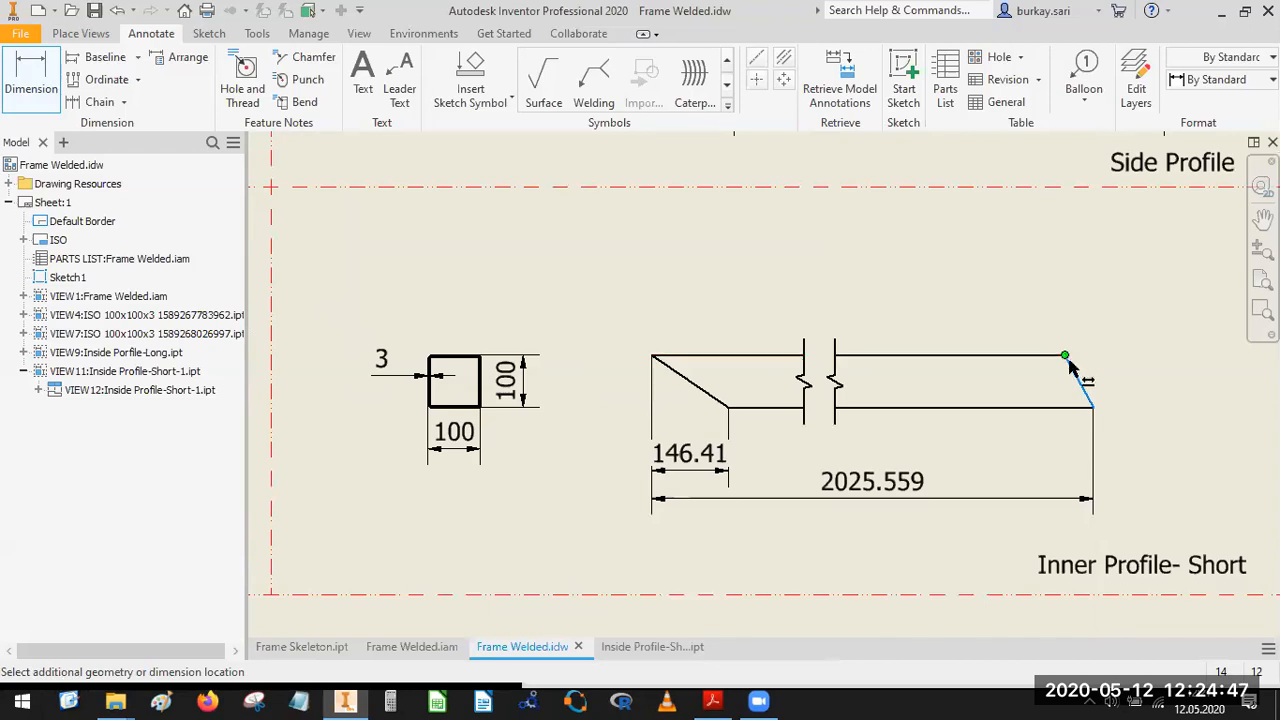
{"action": "scroll", "coordinate": [1065, 355], "scroll_direction": "down", "scroll_amount": 5}
{"action": "scroll", "coordinate": [1020, 308], "scroll_direction": "up", "scroll_amount": 5}
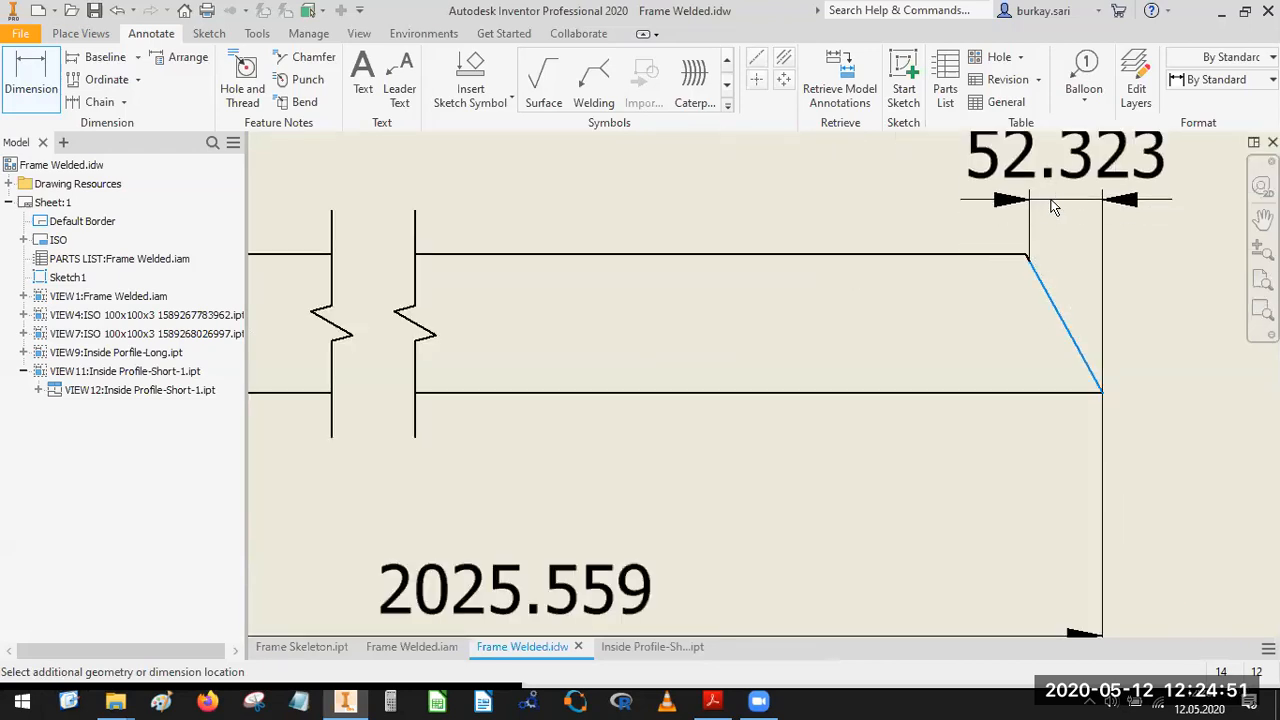
{"action": "left_click", "coordinate": [984, 208]}
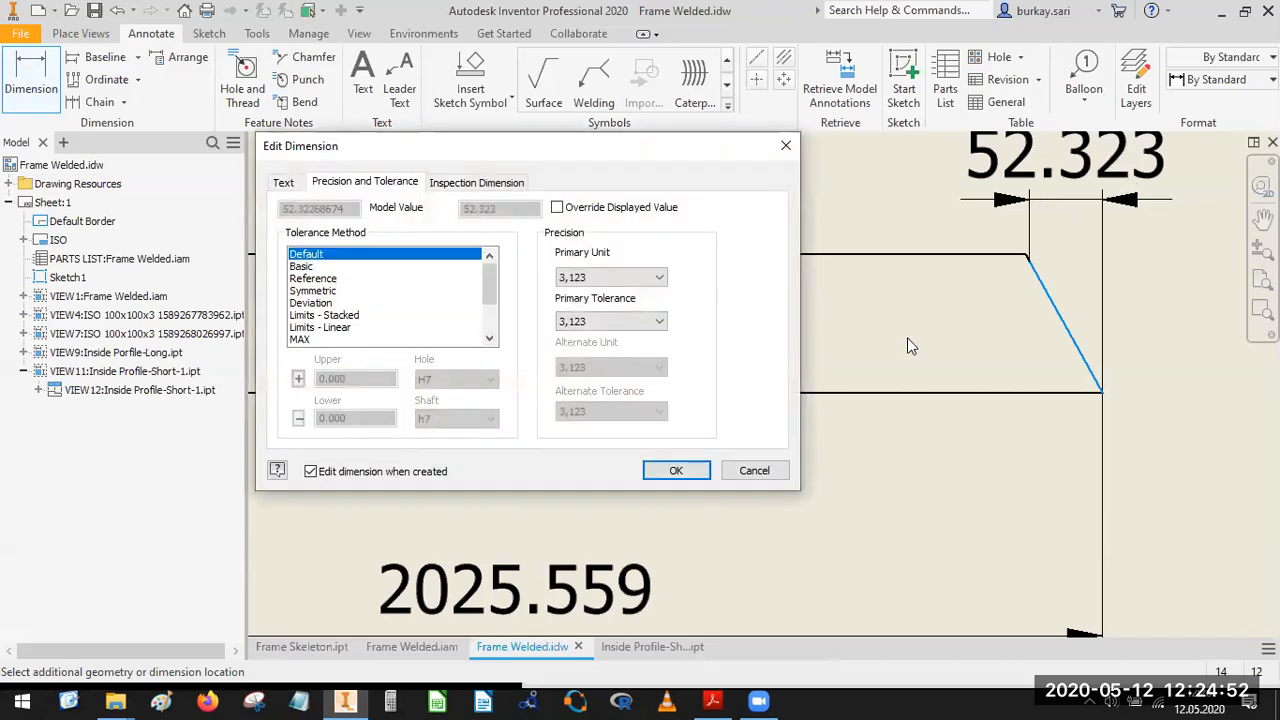
{"action": "left_click", "coordinate": [676, 471]}
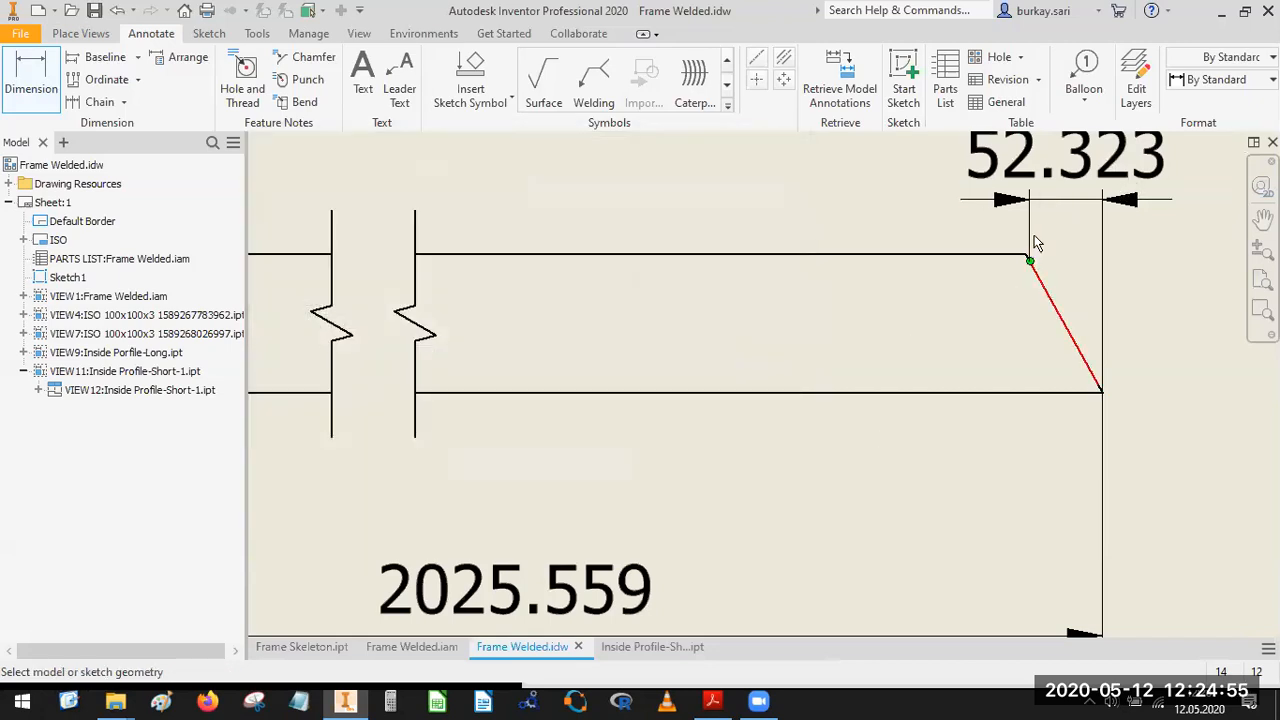
Reattach the right-end offset dimension's inner extension line to the true upper corner of the short profile's slanted end.
{"action": "scroll", "coordinate": [1025, 330], "scroll_direction": "down", "scroll_amount": 3}
{"action": "left_click", "coordinate": [1013, 425]}
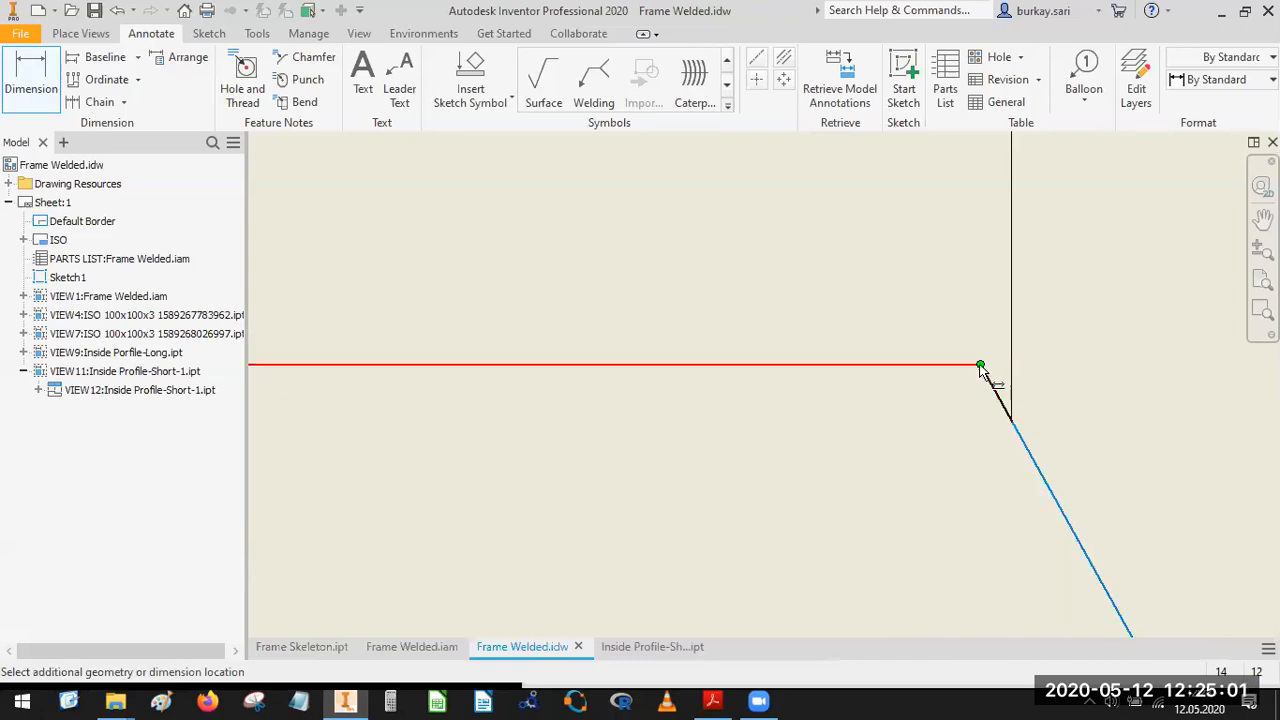
{"action": "key", "text": "Escape"}
{"action": "left_click", "coordinate": [1014, 421]}
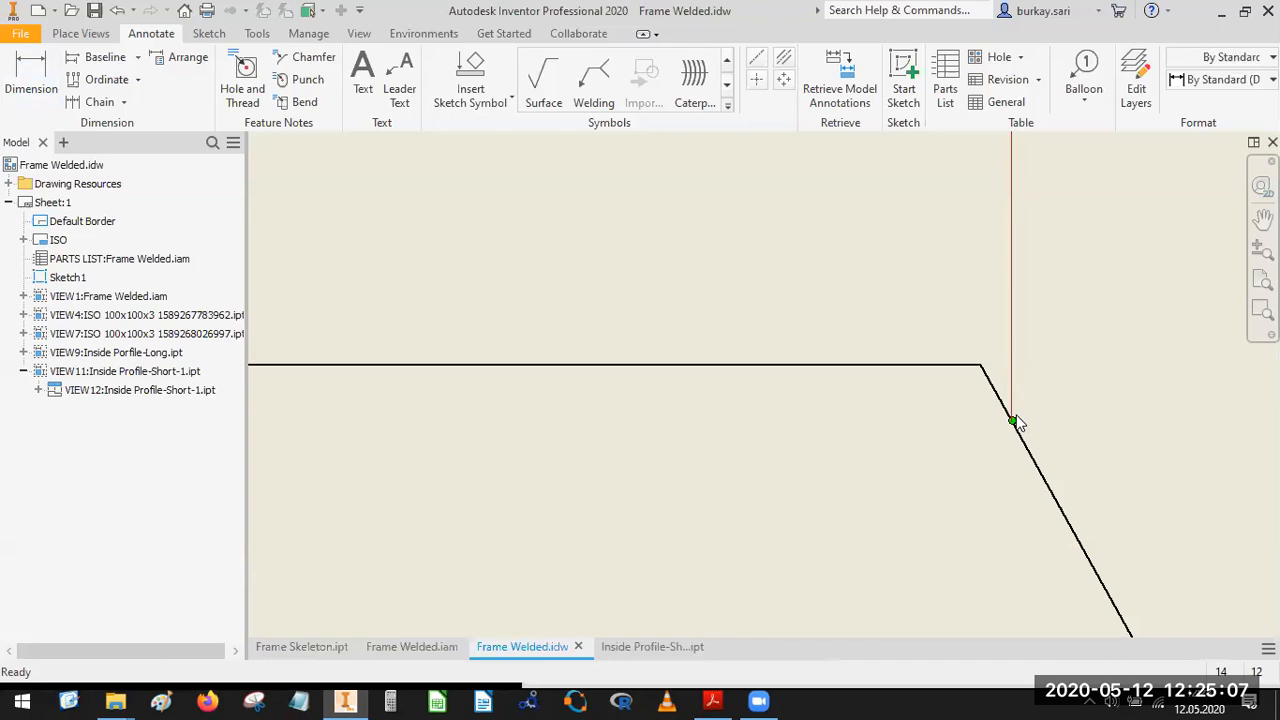
{"action": "left_click_drag", "start_coordinate": [1013, 420], "coordinate": [986, 366]}
{"action": "scroll", "coordinate": [995, 360], "scroll_direction": "down", "scroll_amount": 3}
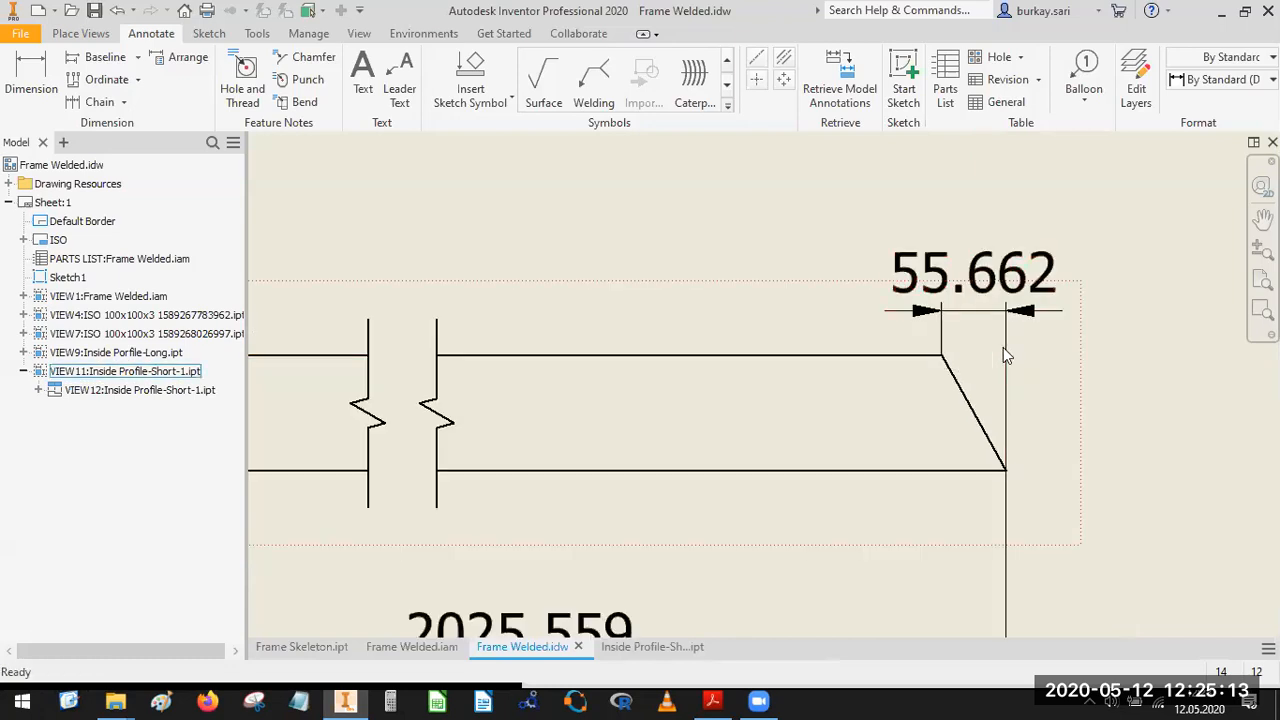
Dimension the angle between the short profile's upper edge and its slanted left end, keeping the default tolerance and precision.
{"action": "scroll", "coordinate": [975, 400], "scroll_direction": "down", "scroll_amount": 4}
{"action": "scroll", "coordinate": [772, 393], "scroll_direction": "up", "scroll_amount": 4}
{"action": "key", "text": "d"}
{"action": "left_click", "coordinate": [823, 367]}
{"action": "left_click", "coordinate": [856, 318]}
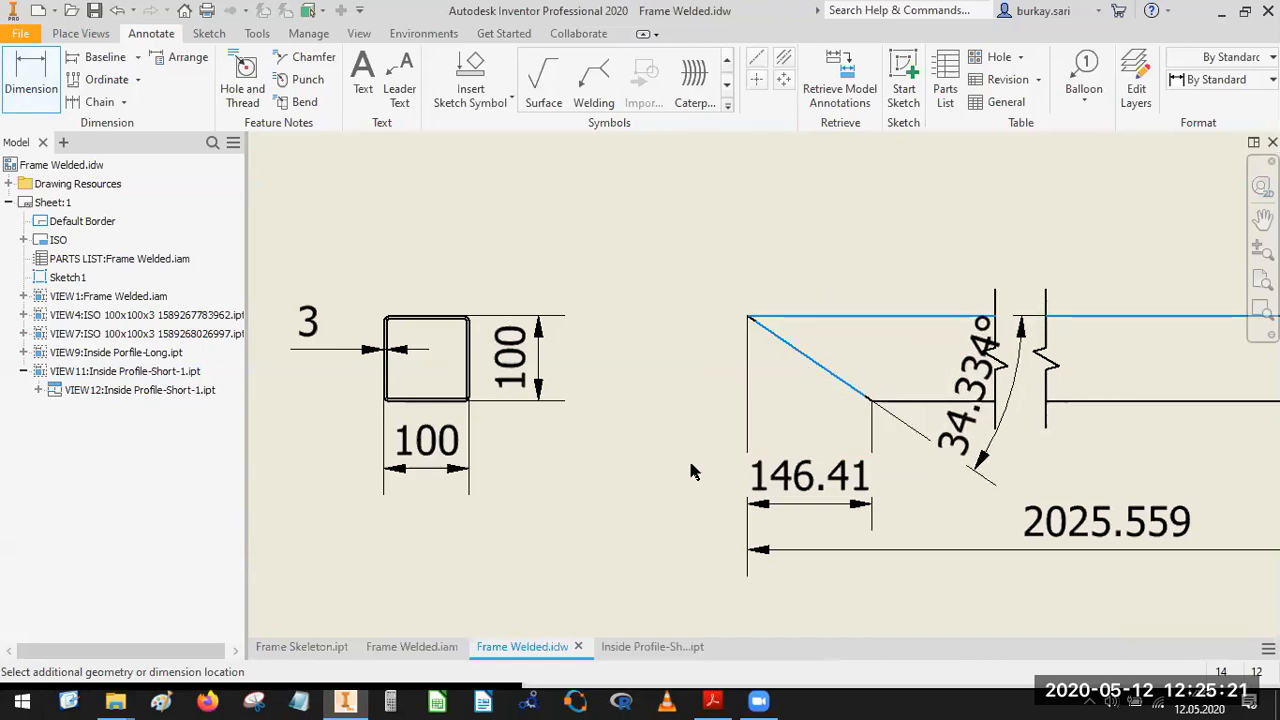
{"action": "left_click", "coordinate": [628, 452]}
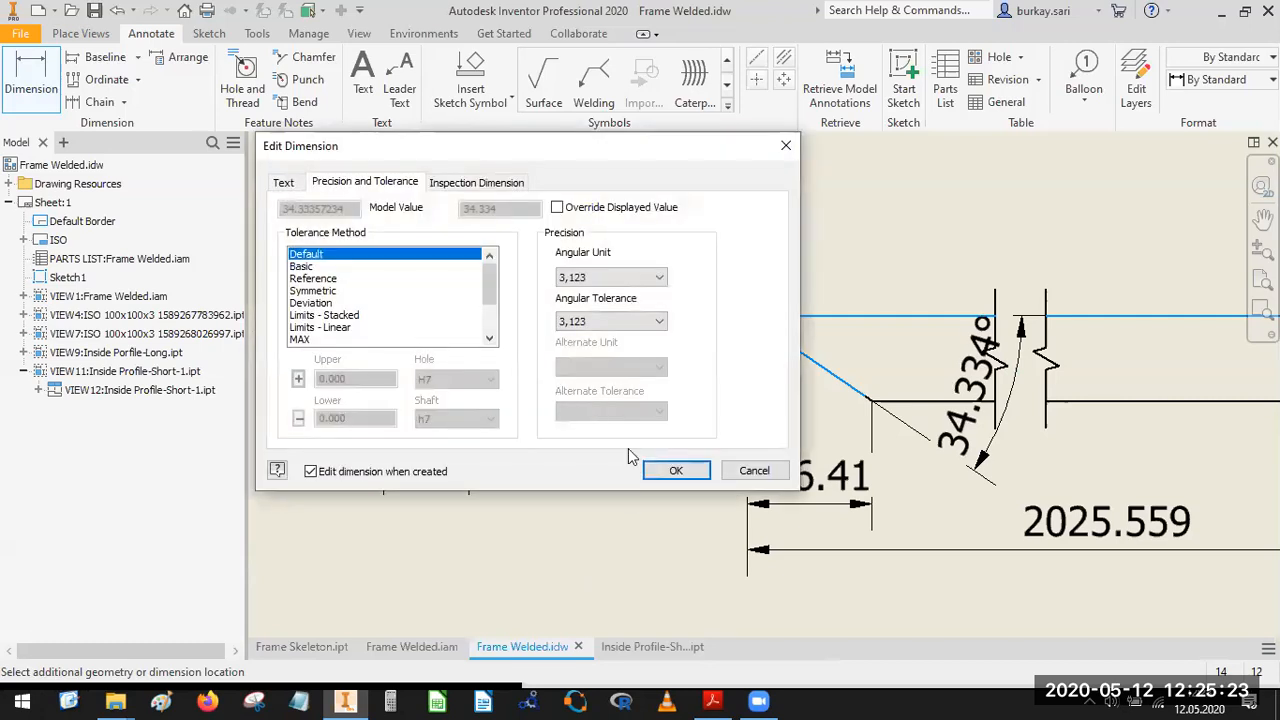
{"action": "left_click", "coordinate": [673, 470]}
{"action": "scroll", "coordinate": [749, 411], "scroll_direction": "down", "scroll_amount": 3}
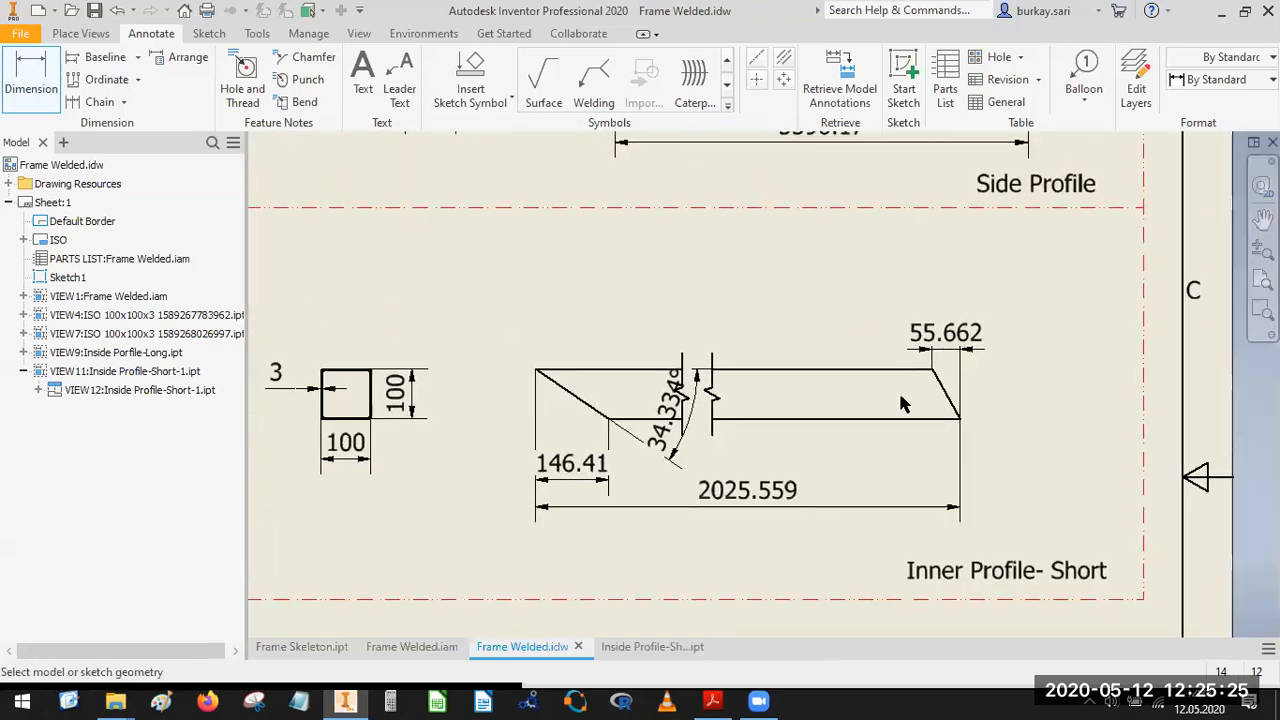
{"action": "scroll", "coordinate": [988, 402], "scroll_direction": "up", "scroll_amount": 4}
{"action": "left_click", "coordinate": [988, 401]}
{"action": "left_click", "coordinate": [955, 433]}
{"action": "key", "text": "Escape"}
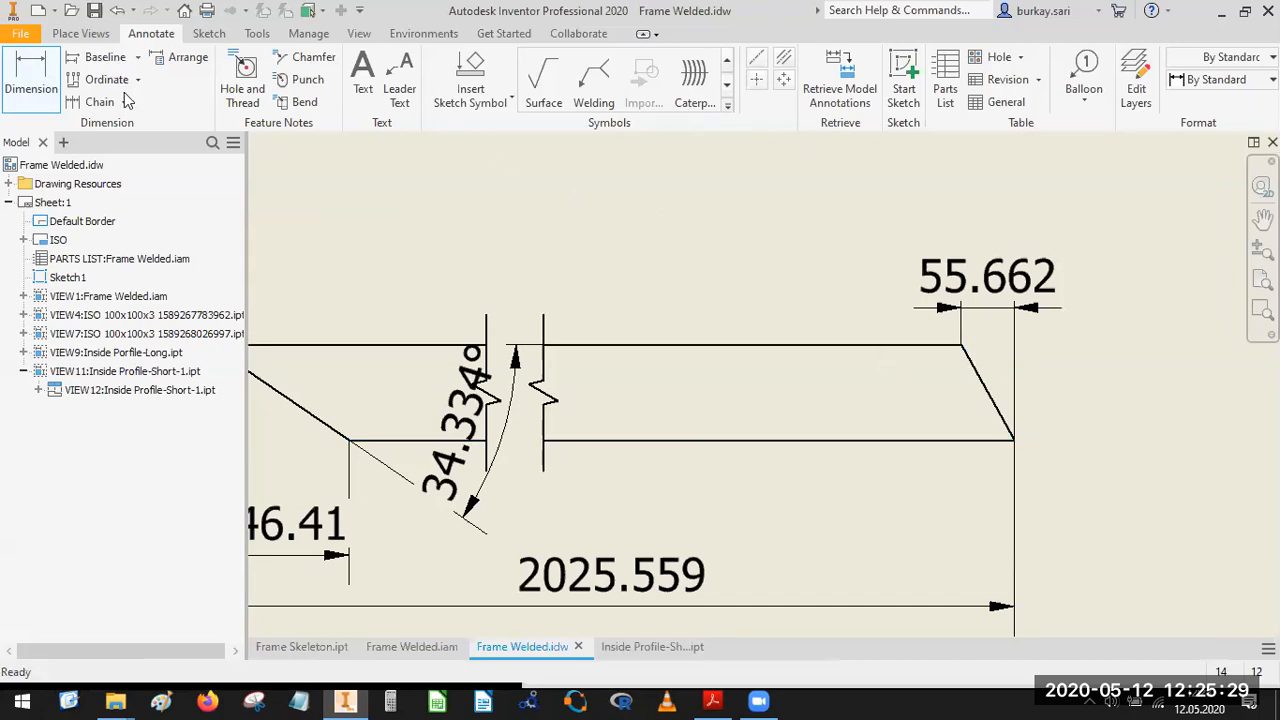
Dimension the angle between the short profile's lower edge and its slanted right end, keeping the default tolerance and precision.
{"action": "left_click", "coordinate": [31, 75]}
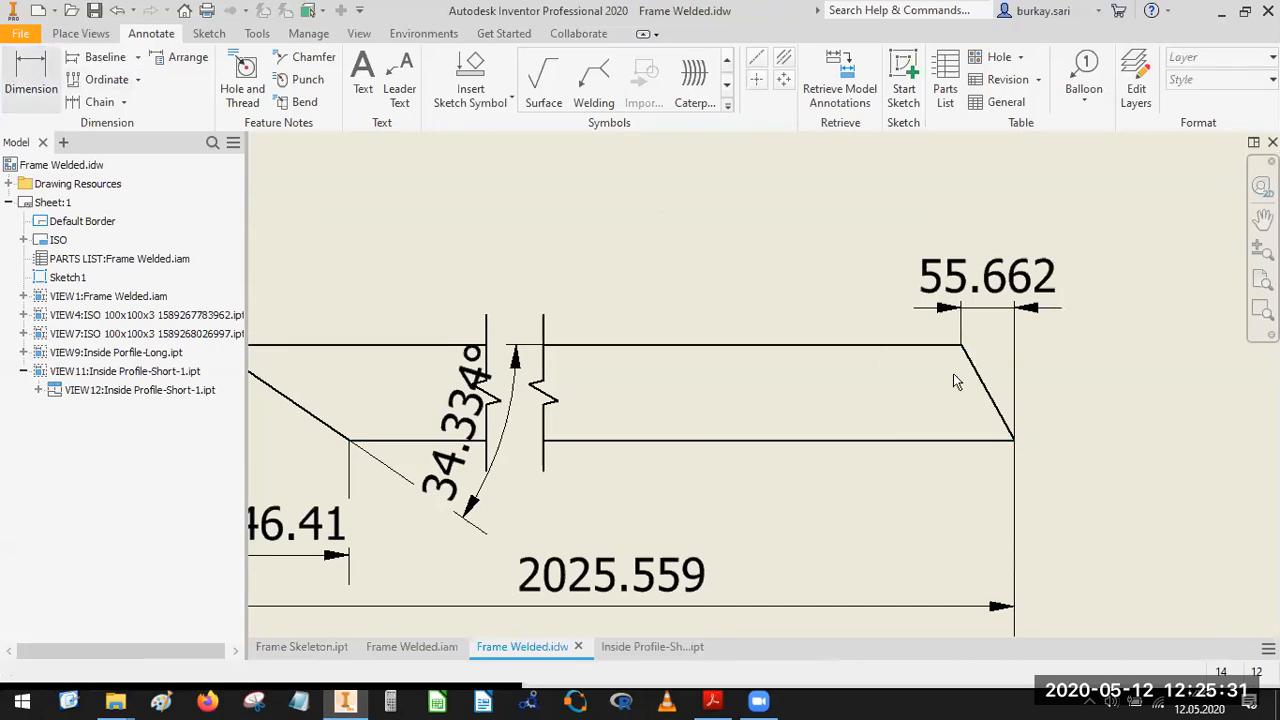
{"action": "left_click", "coordinate": [1006, 428]}
{"action": "left_click", "coordinate": [978, 440]}
{"action": "scroll", "coordinate": [921, 397], "scroll_direction": "down", "scroll_amount": 3}
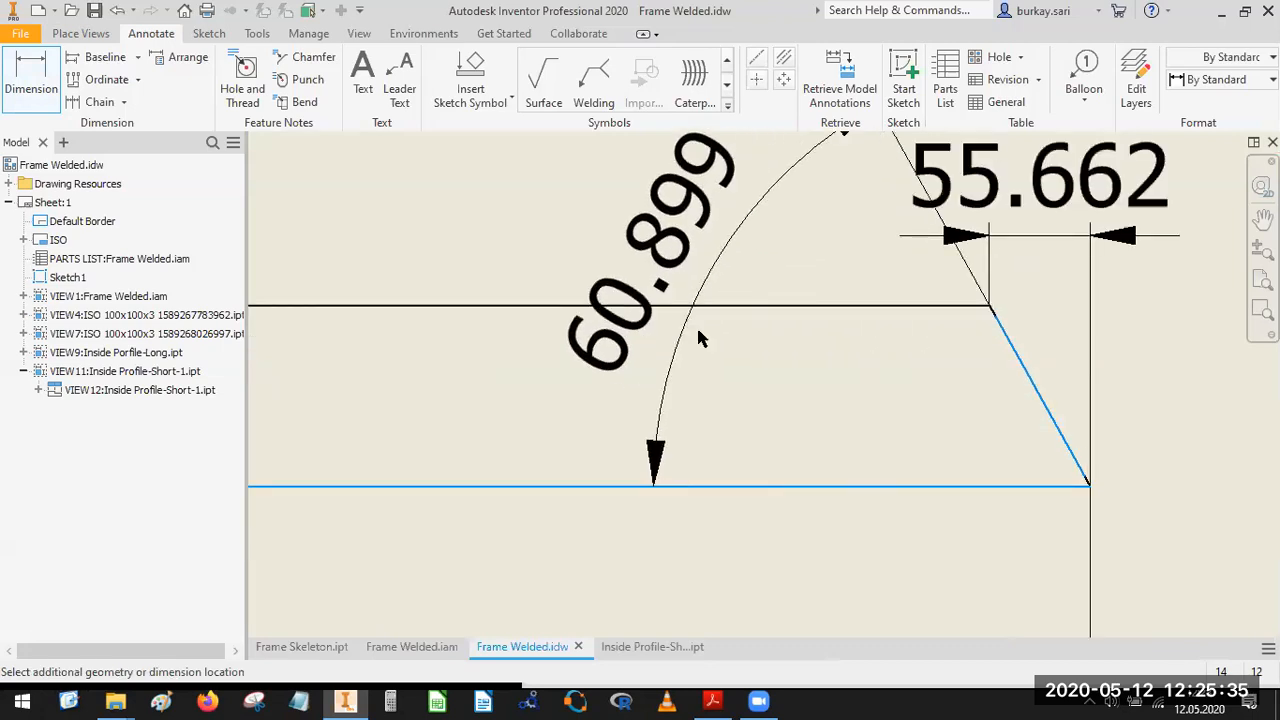
{"action": "left_click", "coordinate": [458, 584]}
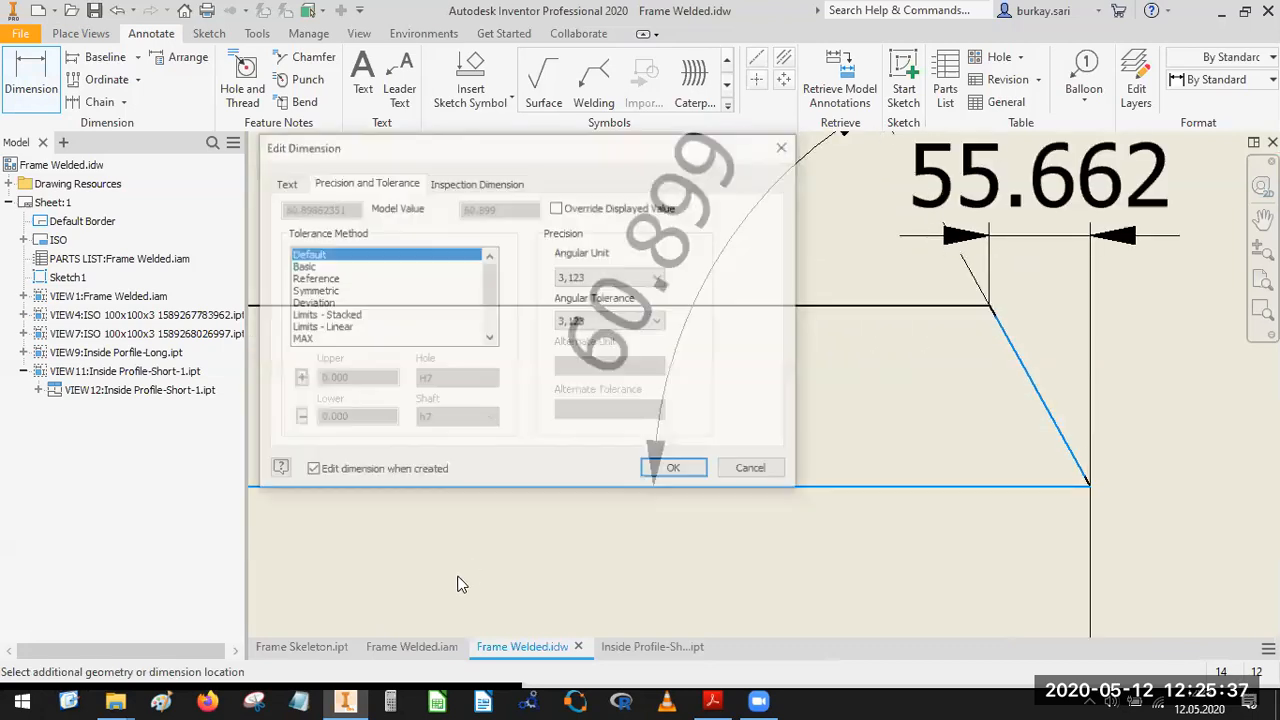
{"action": "left_click", "coordinate": [690, 470]}
{"action": "scroll", "coordinate": [894, 294], "scroll_direction": "up", "scroll_amount": 5}
{"action": "key", "text": "Escape"}
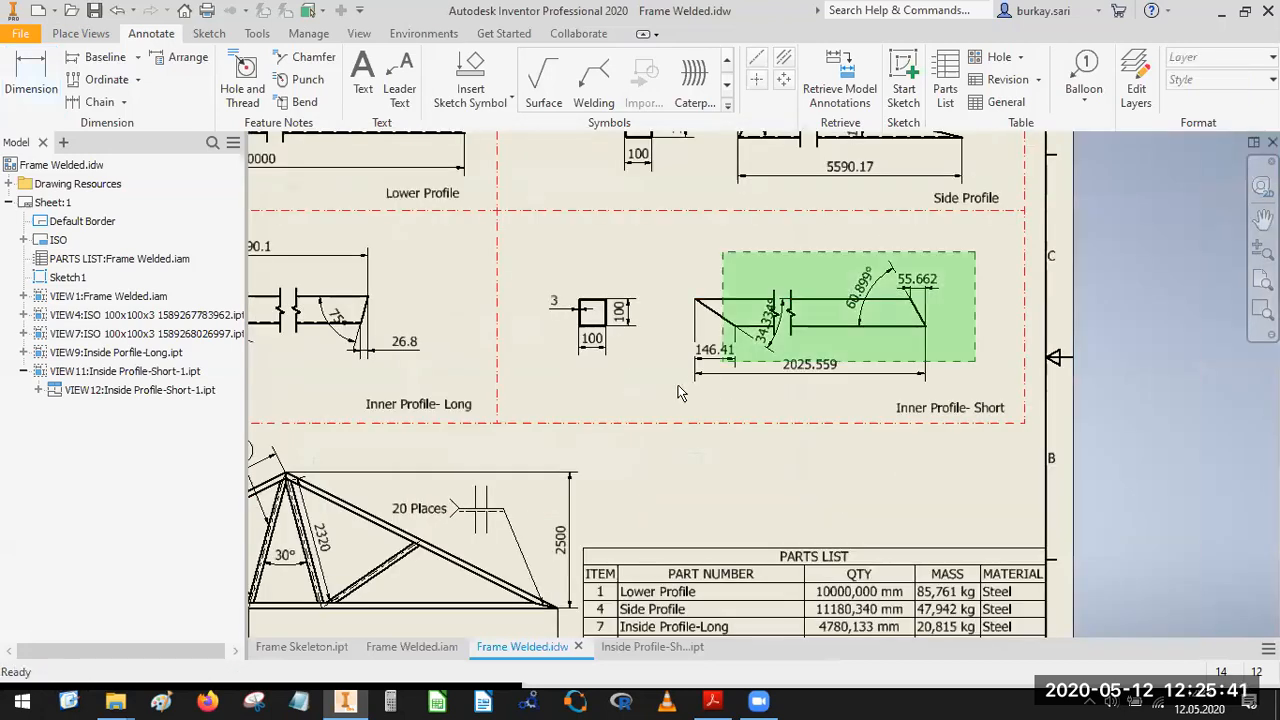
Set the precision of all length and angle dimensions on the short profile's long view to one decimal place.
{"action": "left_click", "coordinate": [682, 390]}
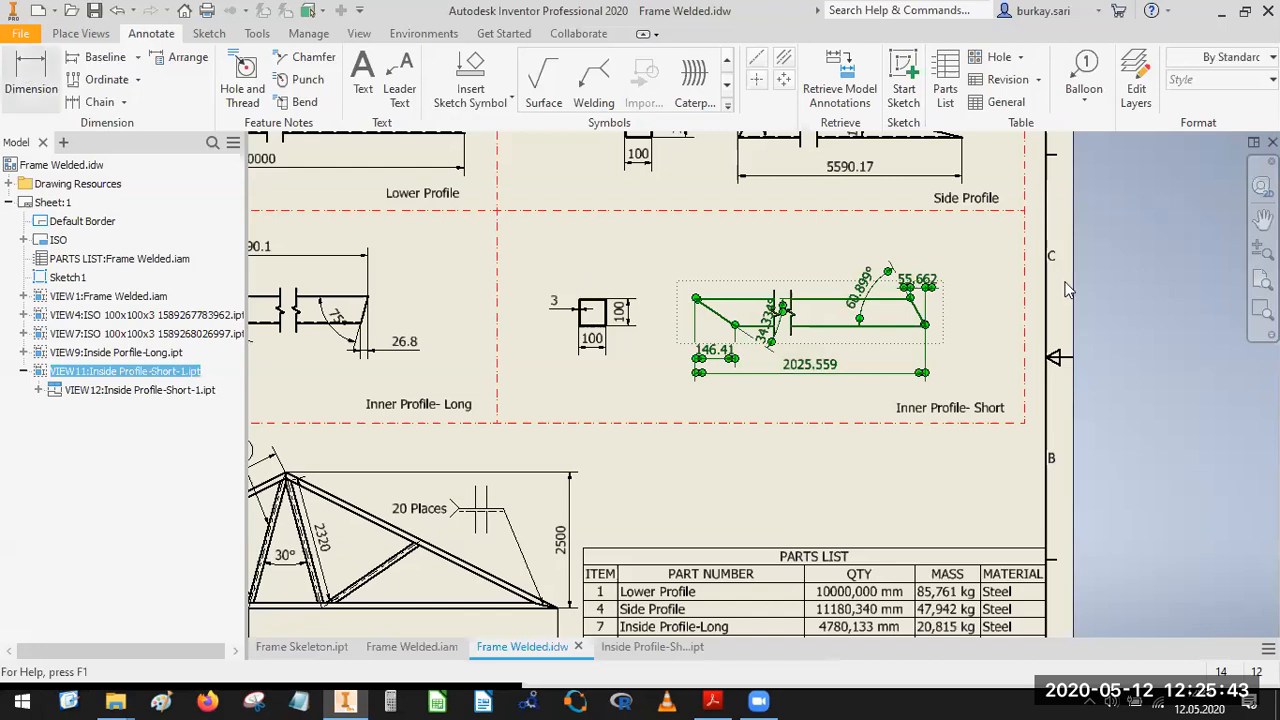
{"action": "right_click", "coordinate": [855, 293]}
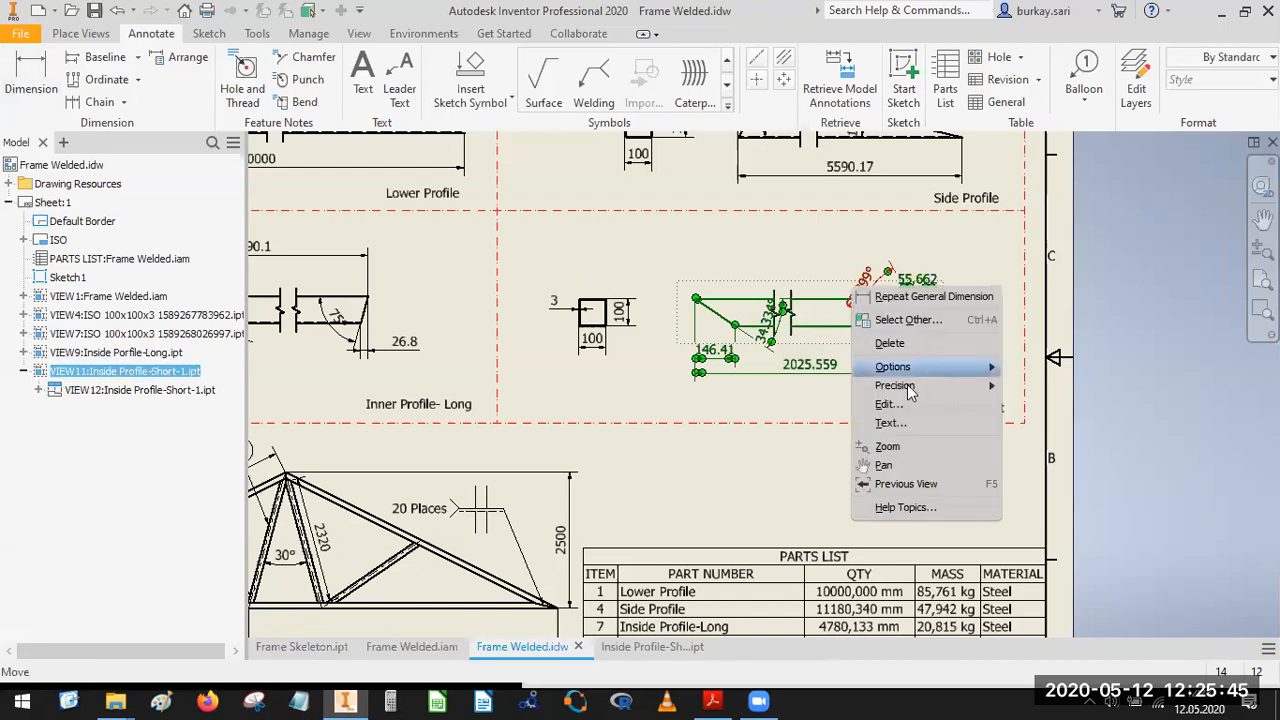
{"action": "mouse_move", "coordinate": [912, 390]}
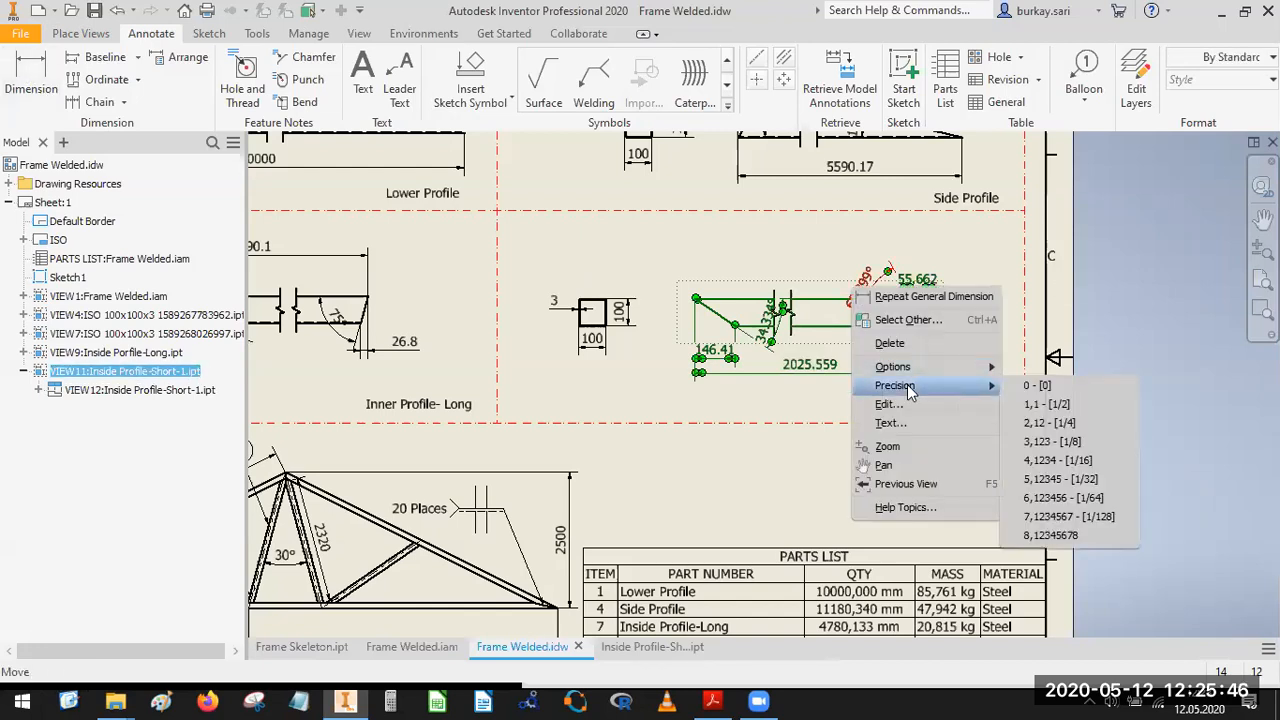
{"action": "left_click", "coordinate": [1057, 404]}
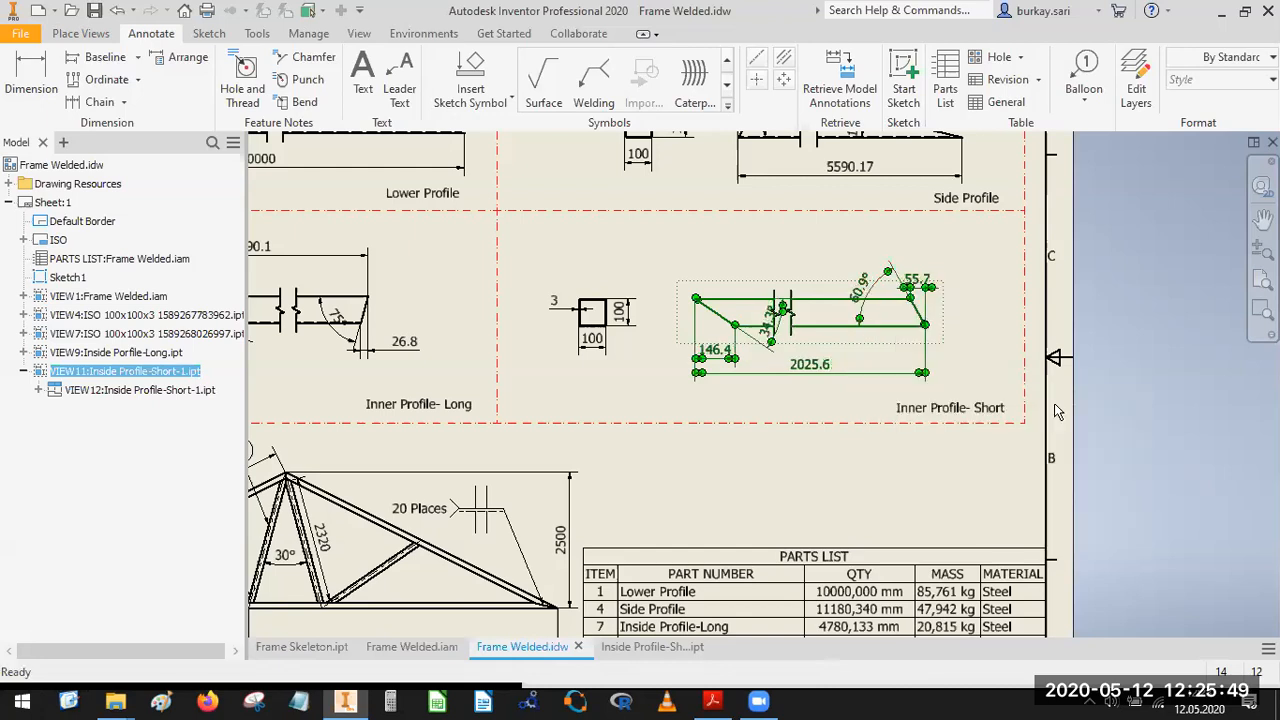
Move the right end's angle dimension farther out from its corner and shift the left end's angle arc just past the break lines.
{"action": "scroll", "coordinate": [815, 365], "scroll_direction": "up", "scroll_amount": 4}
{"action": "scroll", "coordinate": [820, 384], "scroll_direction": "down", "scroll_amount": 4}
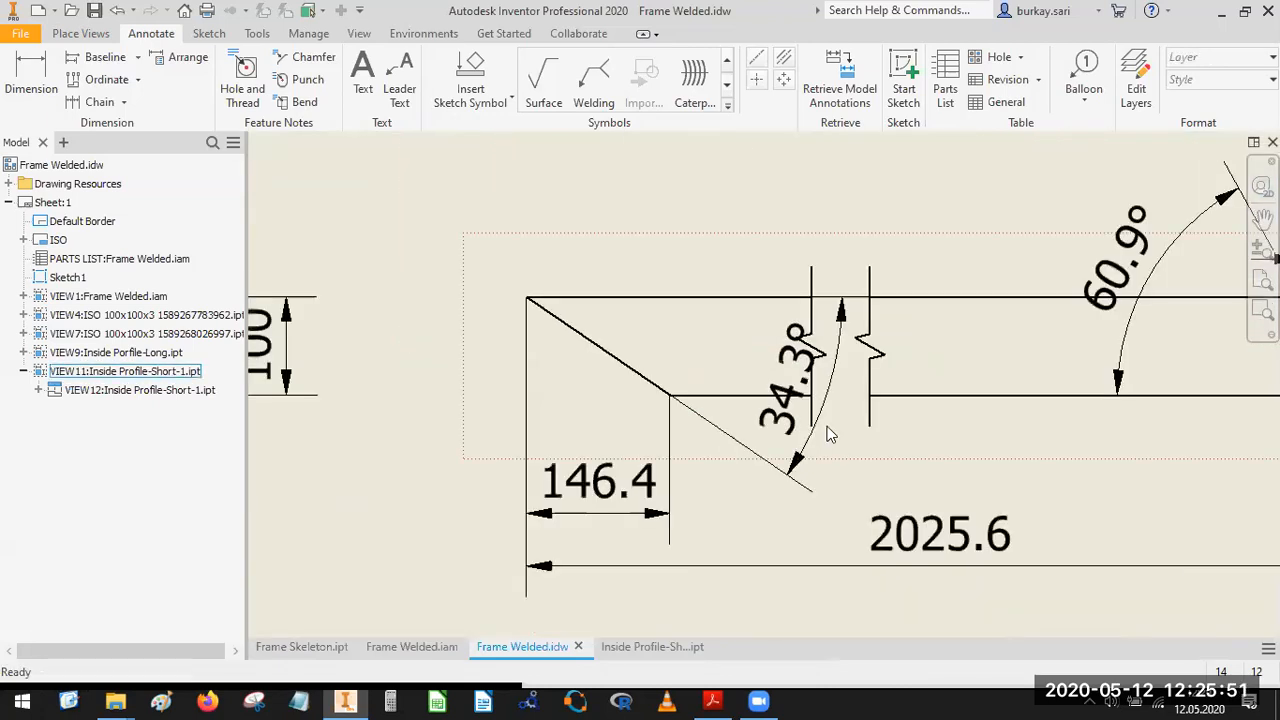
{"action": "scroll", "coordinate": [823, 394], "scroll_direction": "up", "scroll_amount": 5}
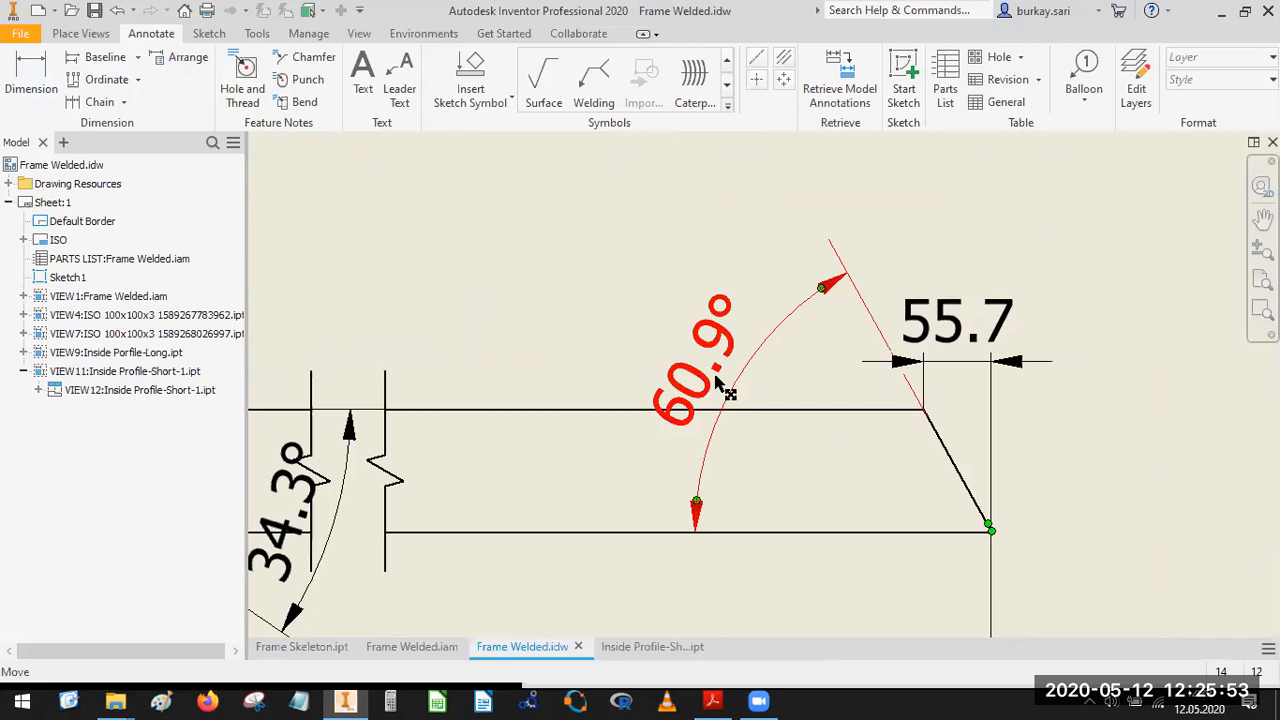
{"action": "left_click_drag", "start_coordinate": [722, 390], "coordinate": [694, 360]}
{"action": "scroll", "coordinate": [740, 402], "scroll_direction": "down", "scroll_amount": 3}
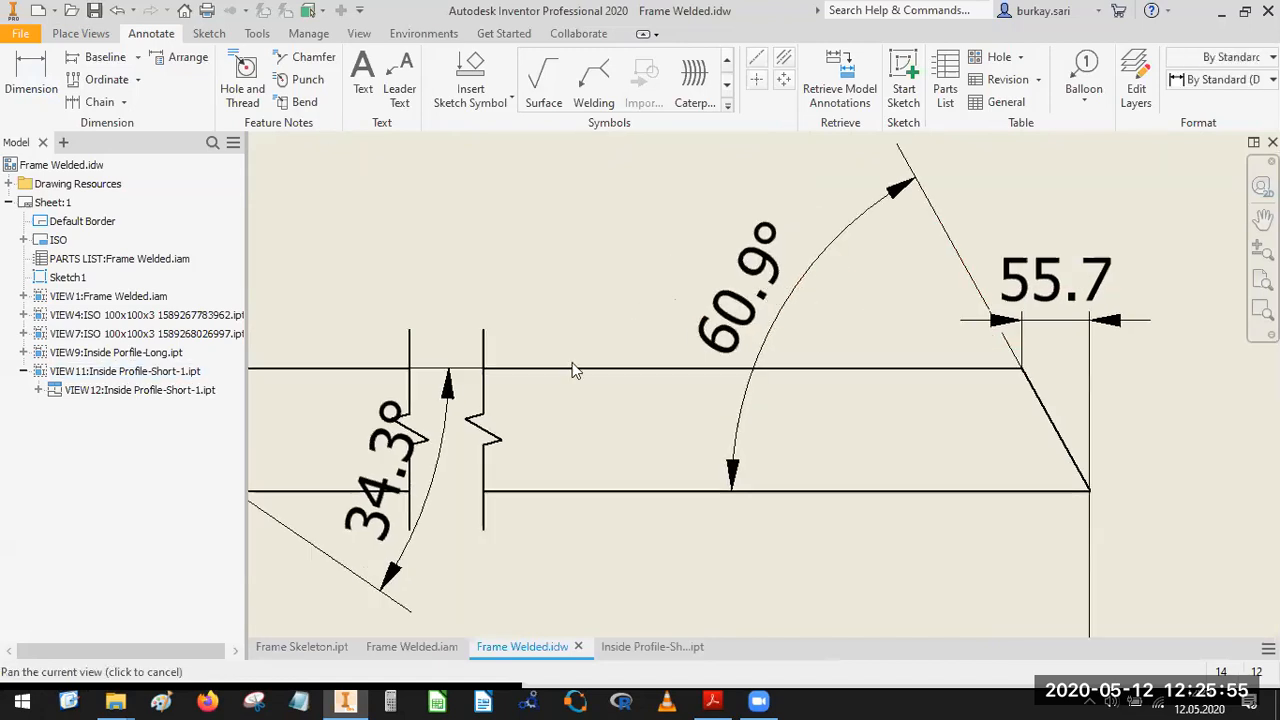
{"action": "left_click", "coordinate": [600, 388]}
{"action": "left_click_drag", "start_coordinate": [603, 388], "coordinate": [650, 418]}
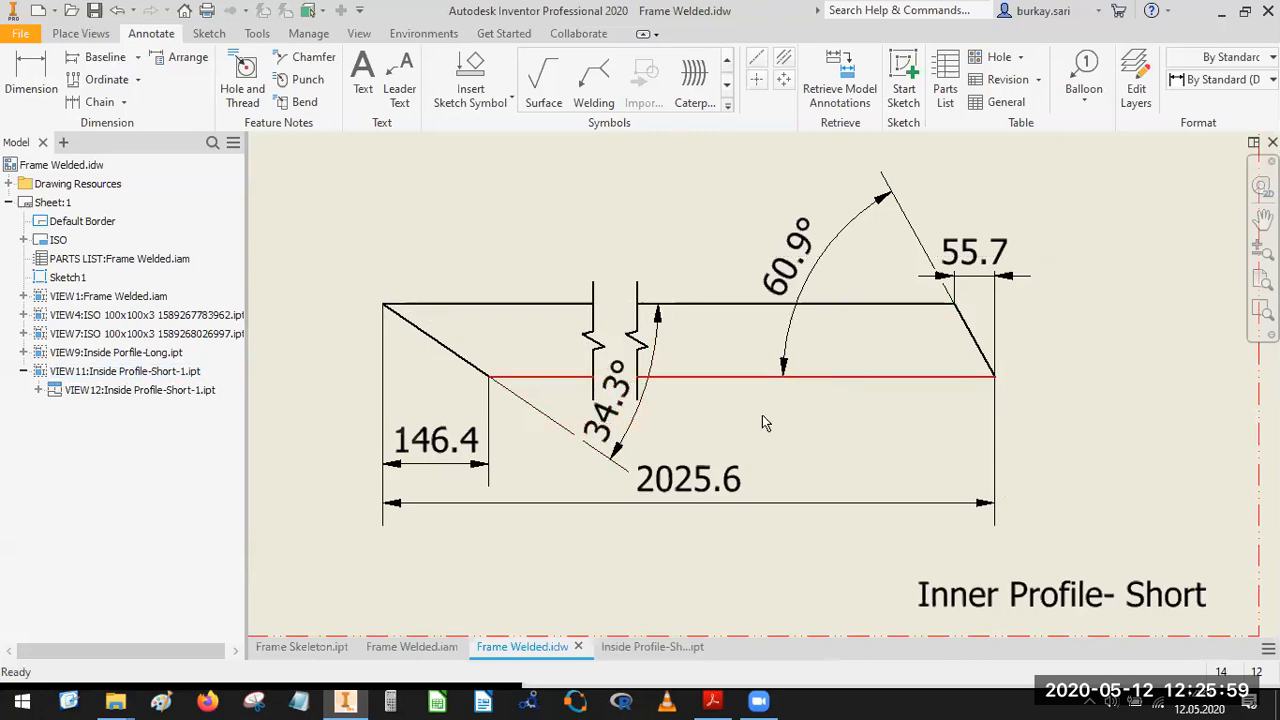
{"action": "scroll", "coordinate": [763, 417], "scroll_direction": "down", "scroll_amount": 3}
{"action": "middle_click_drag", "start_coordinate": [655, 360], "coordinate": [725, 374]}
{"action": "left_click_drag", "start_coordinate": [692, 359], "coordinate": [706, 345]}
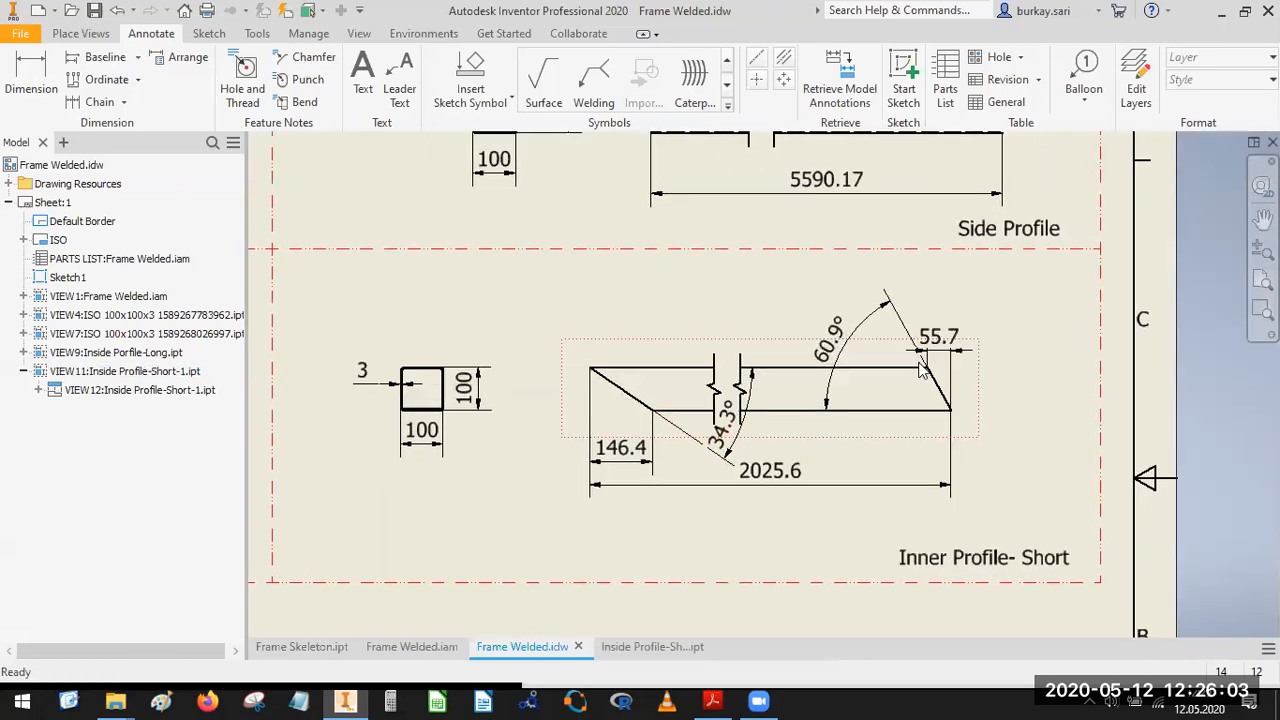
Save the completed Frame Welded drawing.
{"action": "scroll", "coordinate": [908, 367], "scroll_direction": "down", "scroll_amount": 5}
{"action": "middle_click_drag", "start_coordinate": [823, 406], "coordinate": [959, 453]}
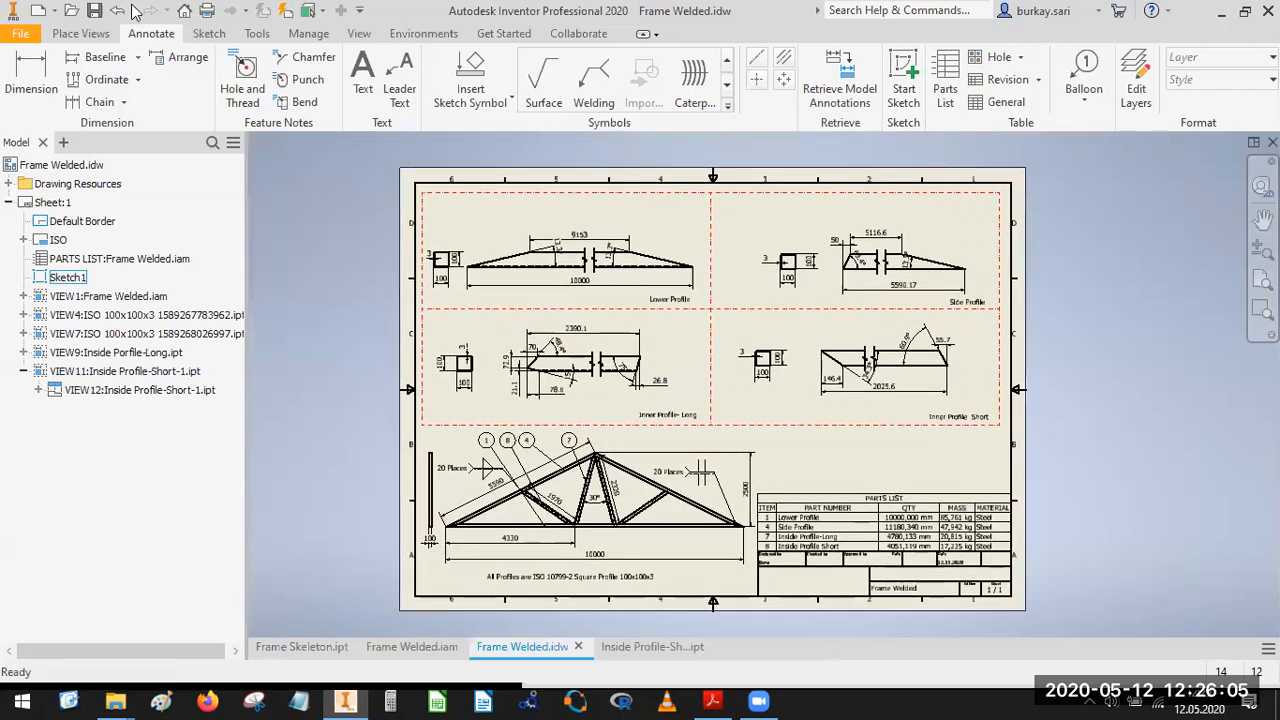
{"action": "left_click", "coordinate": [94, 12]}
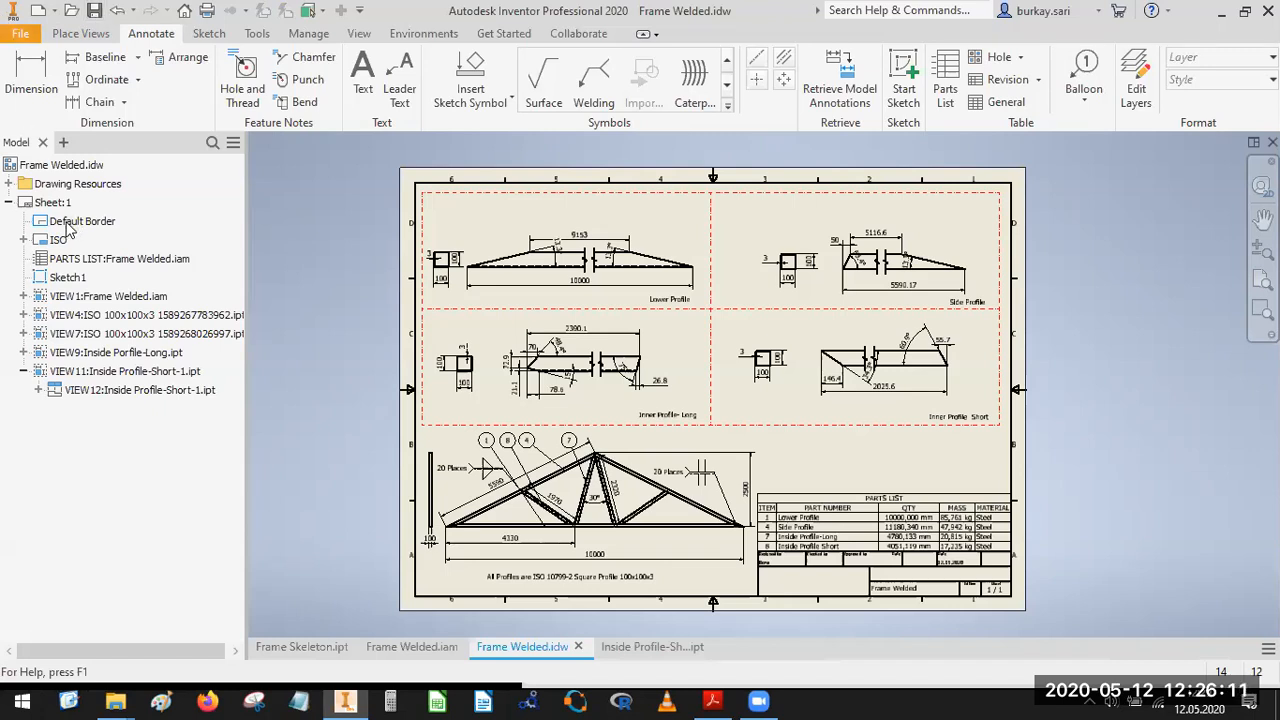
Export the drawing in PDF format as Frame Welded.pdf in the Frame folder.
{"action": "left_click", "coordinate": [70, 284]}
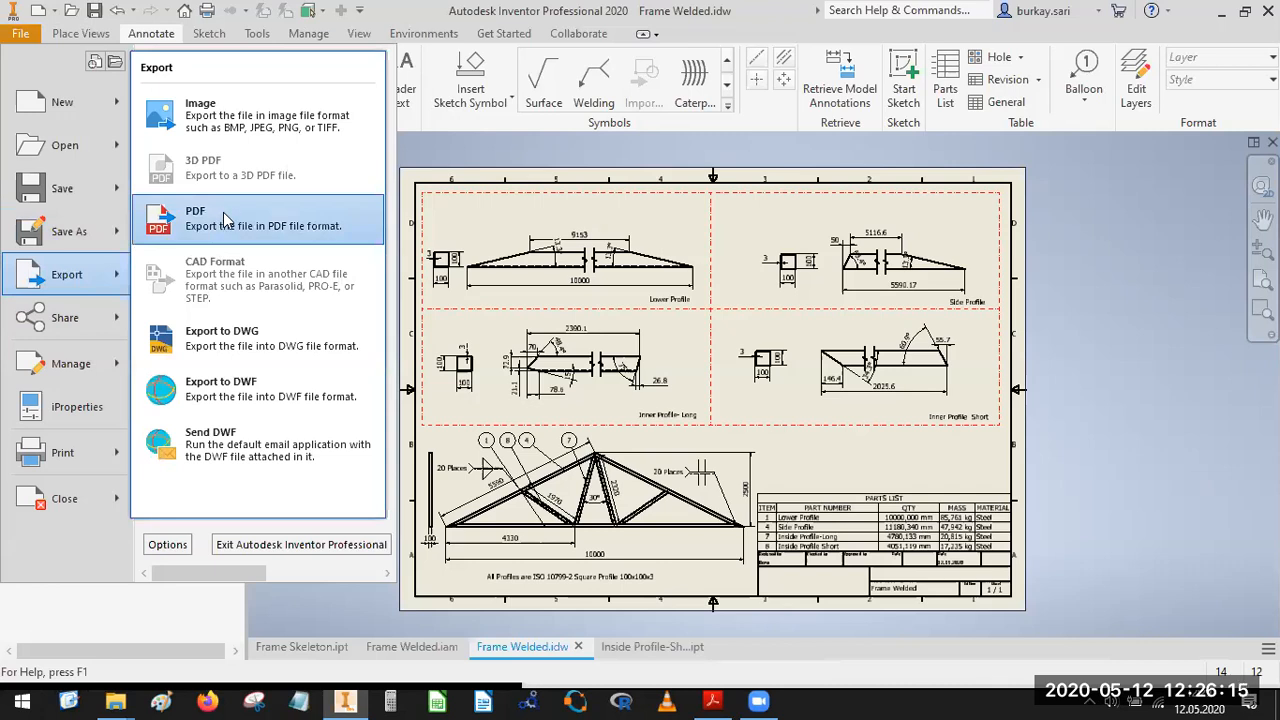
{"action": "left_click", "coordinate": [225, 218]}
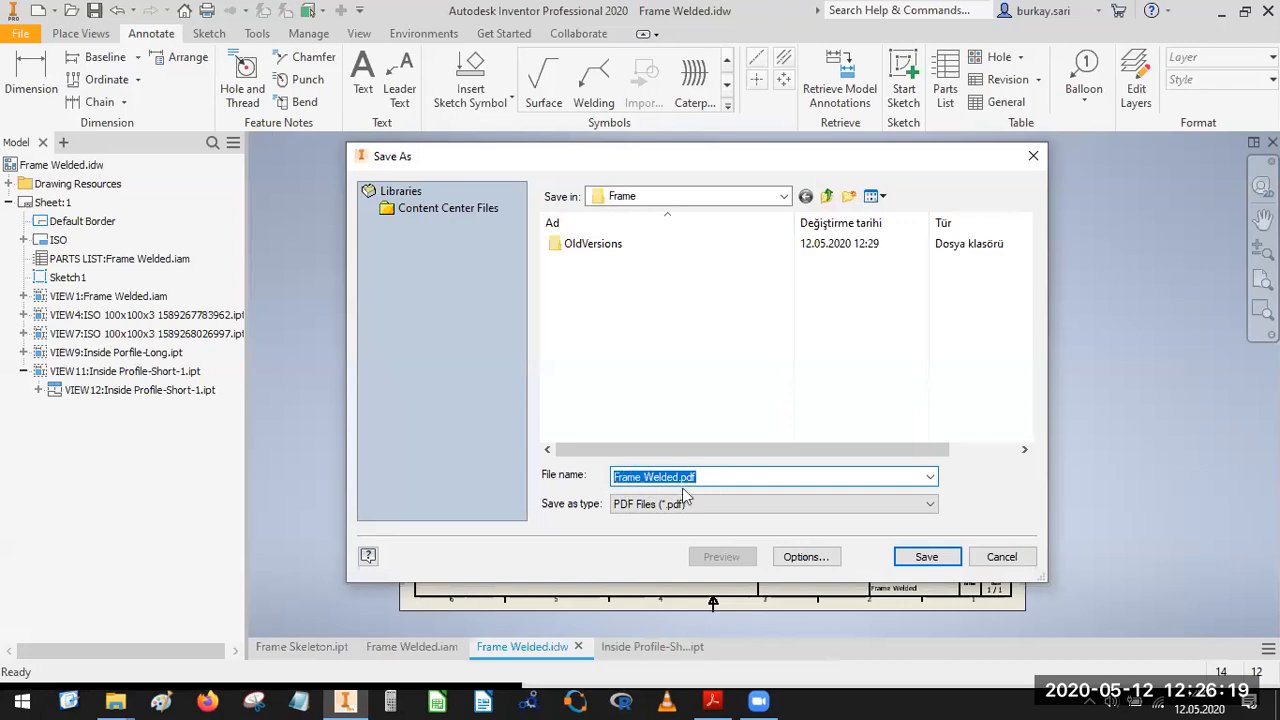
{"action": "left_click", "coordinate": [944, 556]}
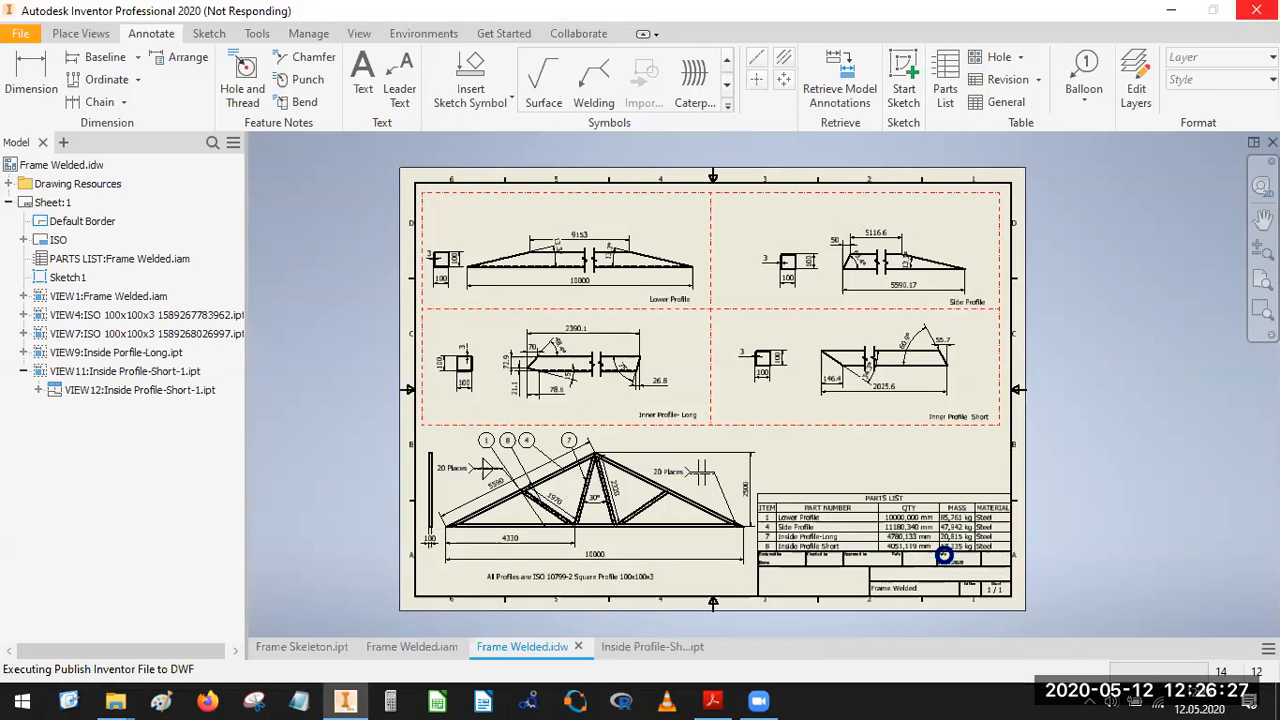
{"action": "left_click", "coordinate": [946, 558]}
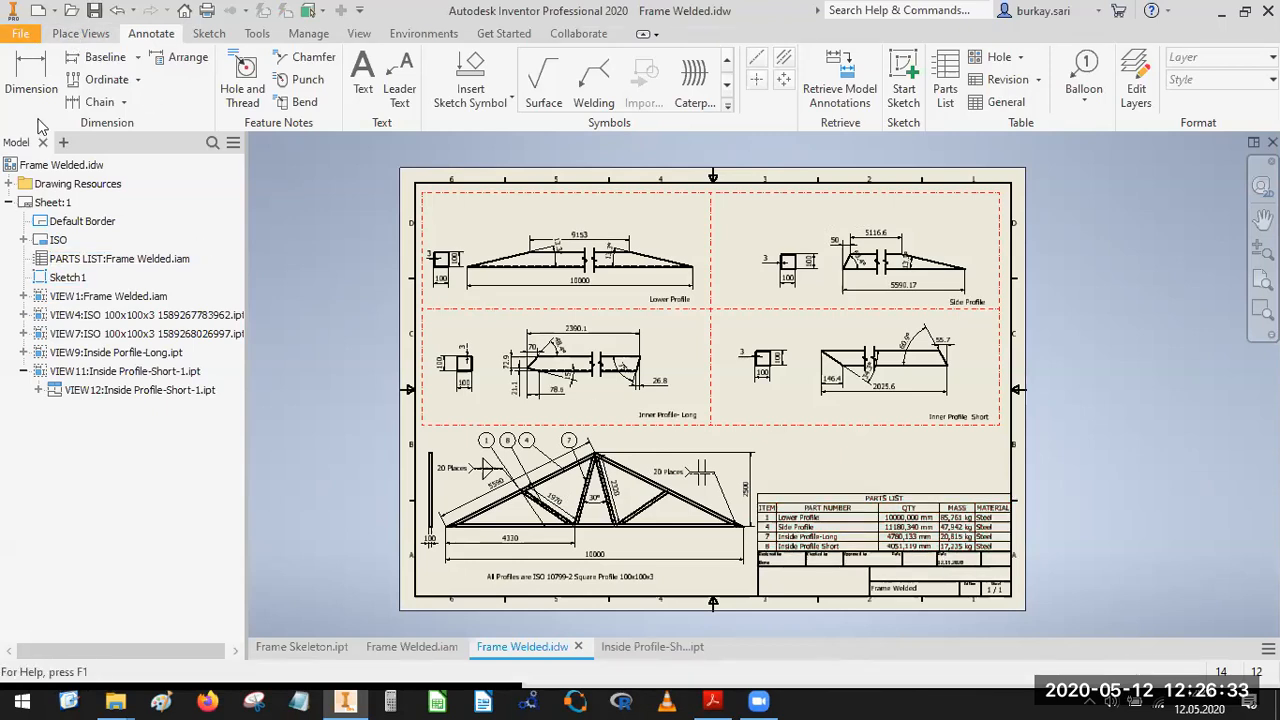
Start Pack and Go for the Frame Welded drawing and acknowledge the notice about component locations.
{"action": "left_click", "coordinate": [21, 35]}
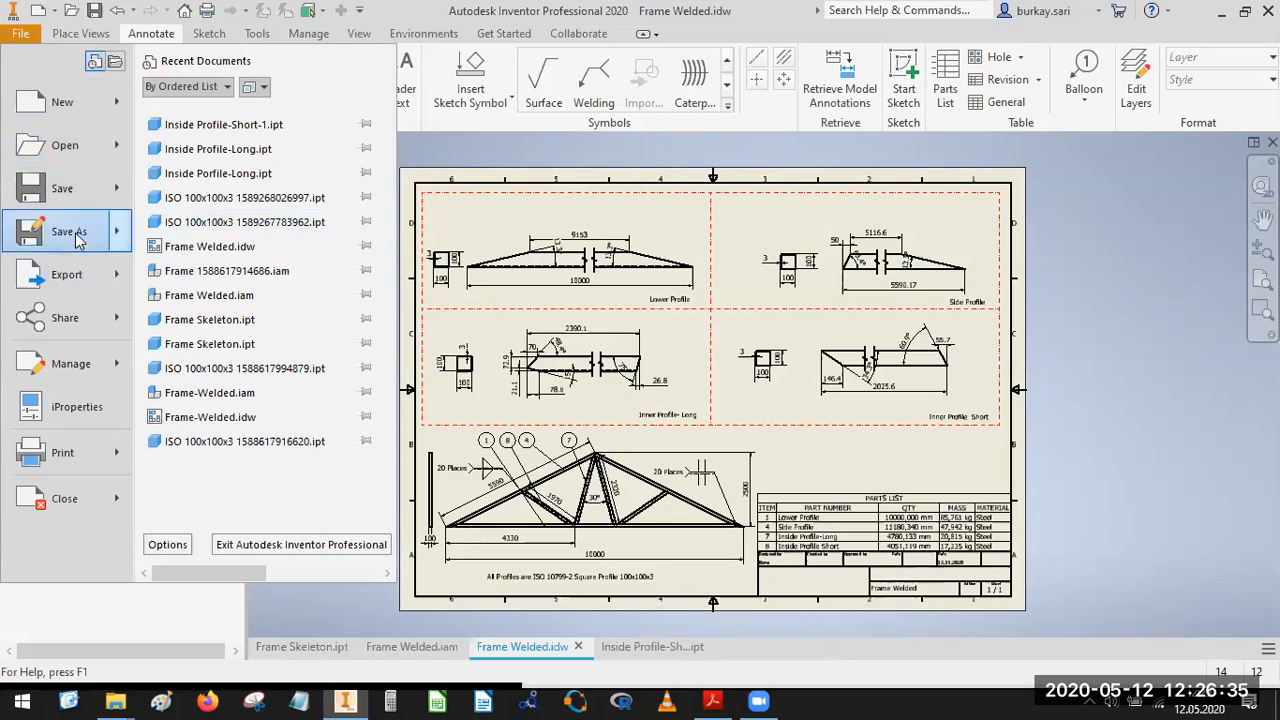
{"action": "mouse_move", "coordinate": [80, 244]}
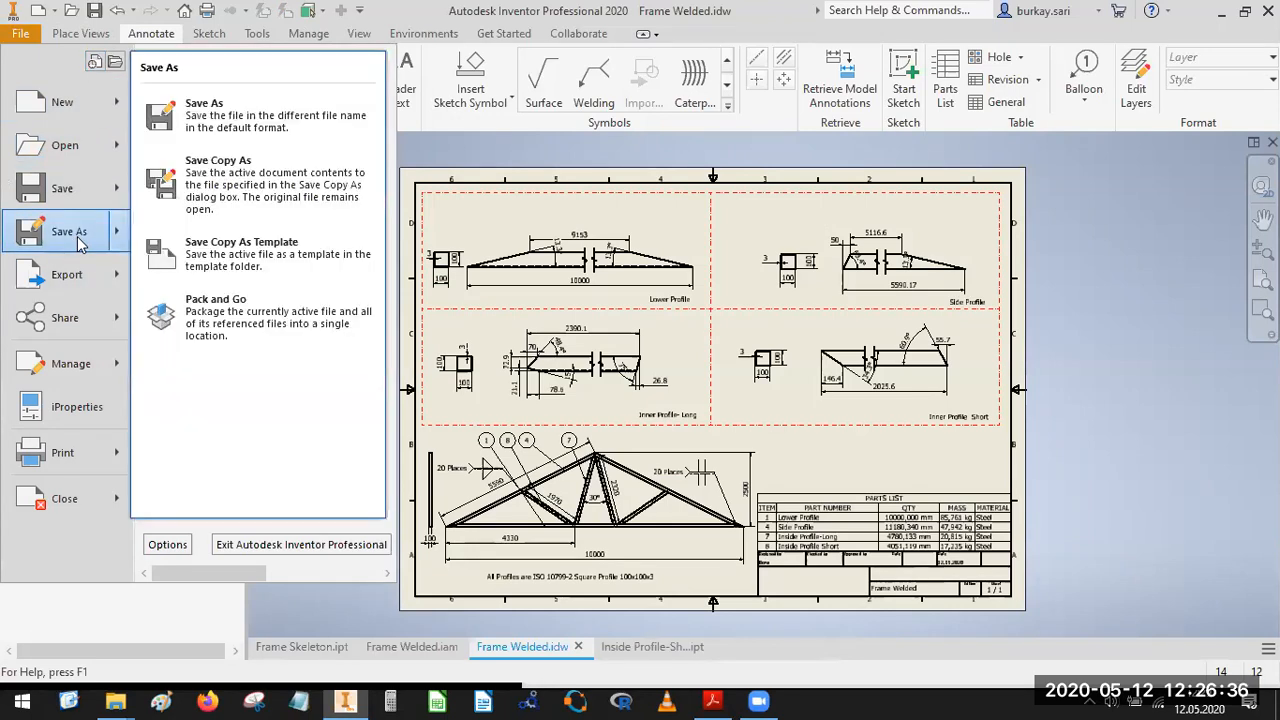
{"action": "left_click", "coordinate": [230, 316]}
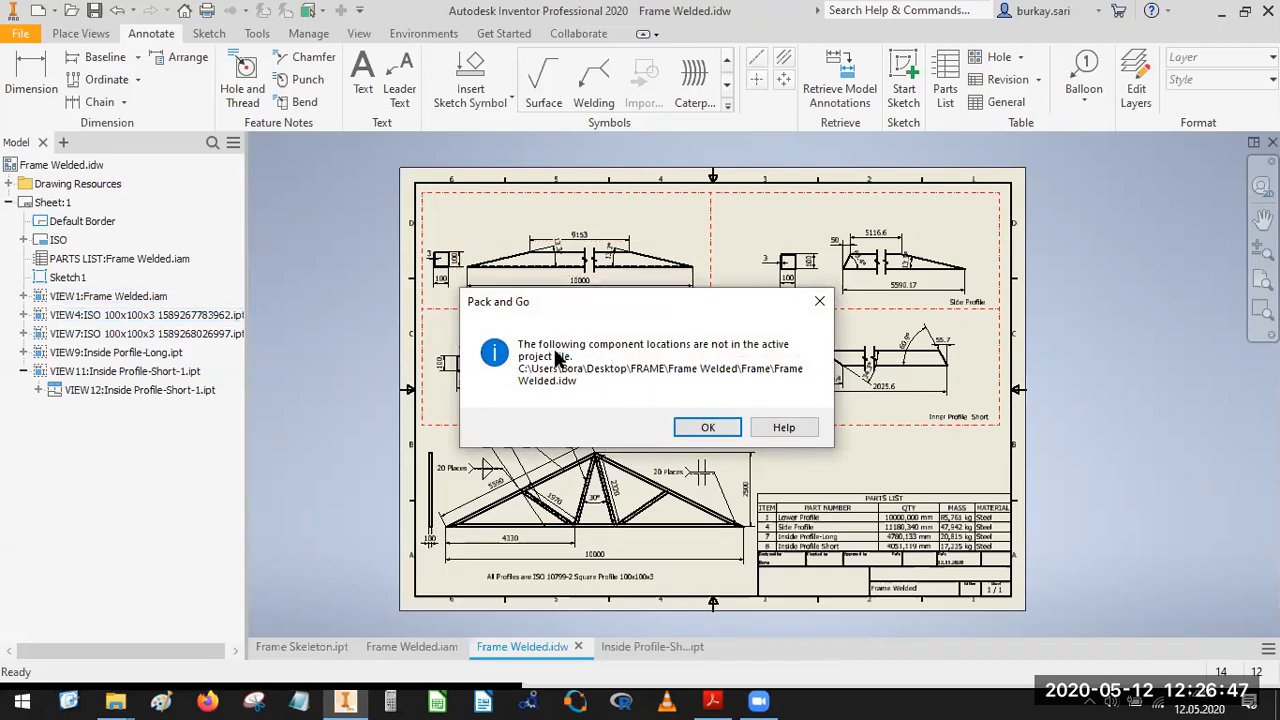
{"action": "left_click", "coordinate": [707, 426]}
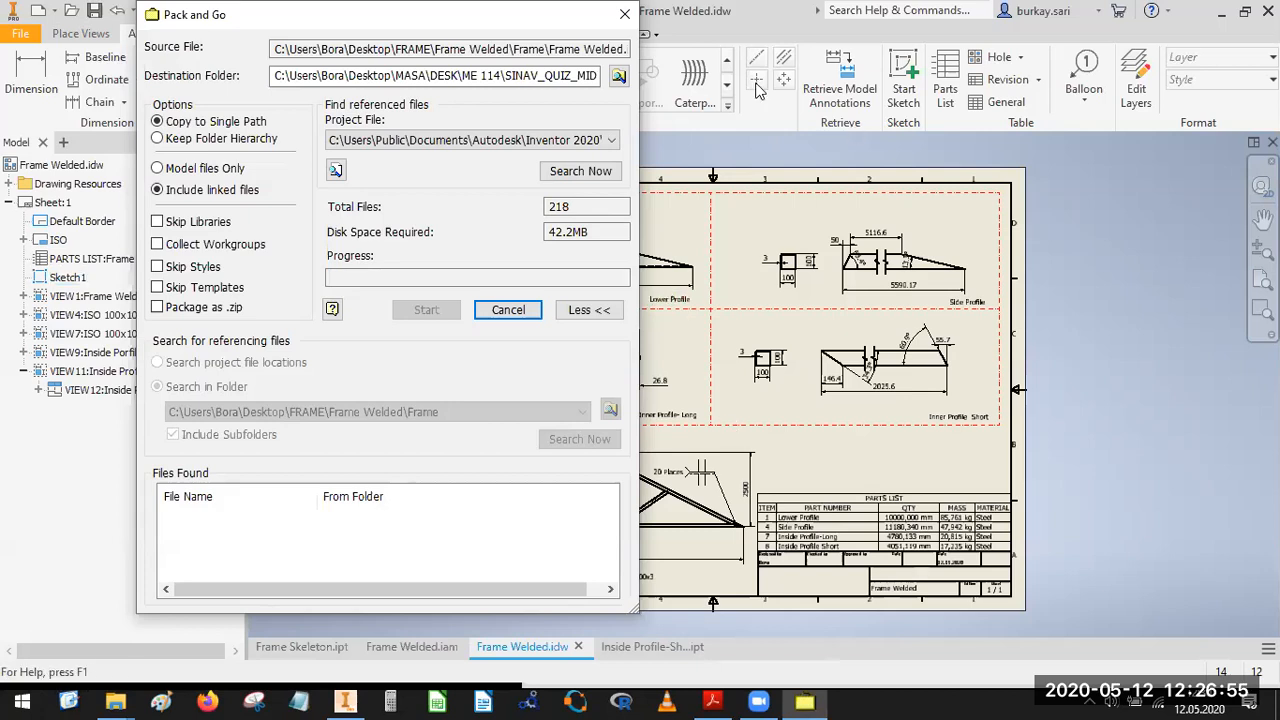
Create a folder named New folder on the Desktop and set it as the Pack and Go destination.
{"action": "left_click", "coordinate": [617, 76]}
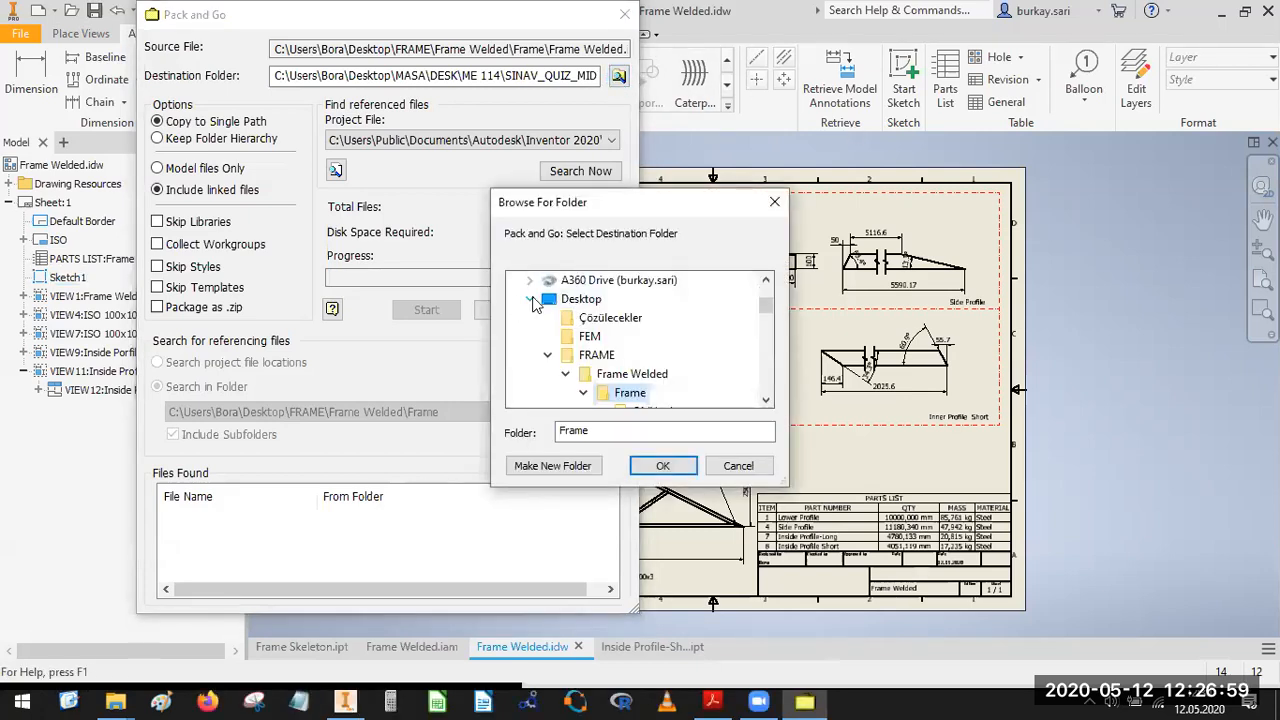
{"action": "left_click", "coordinate": [530, 299]}
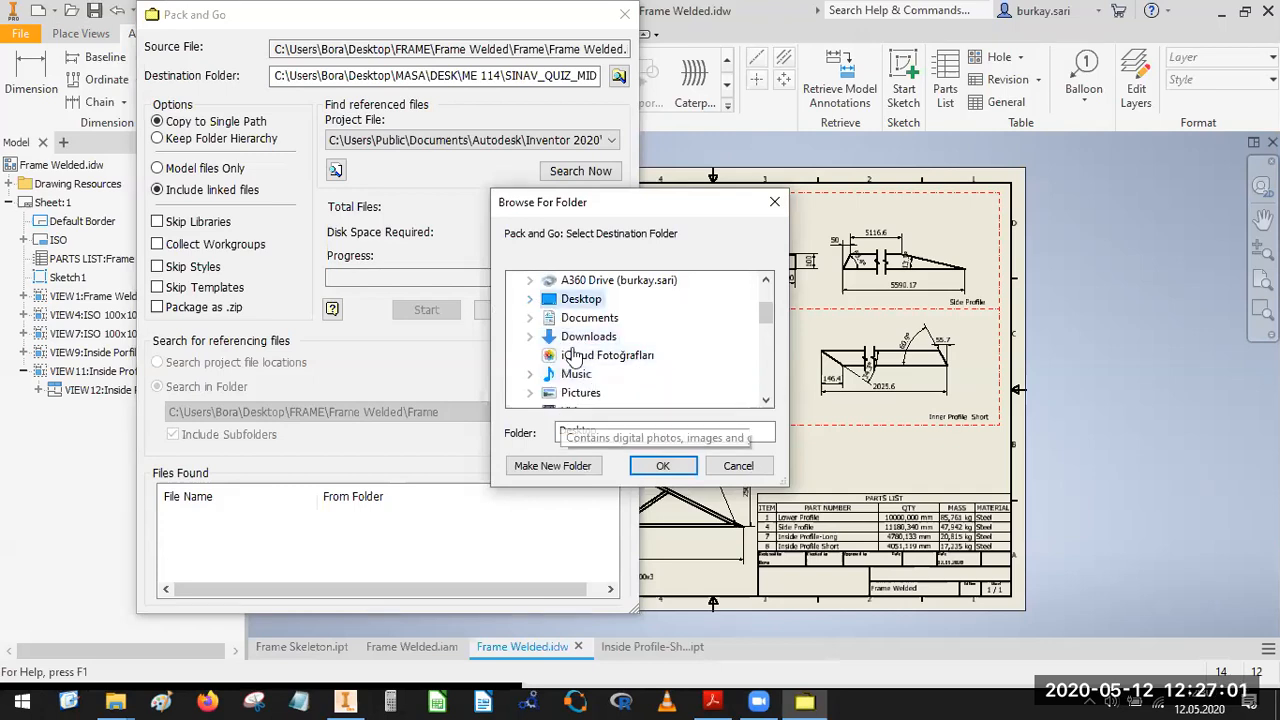
{"action": "left_click", "coordinate": [552, 466]}
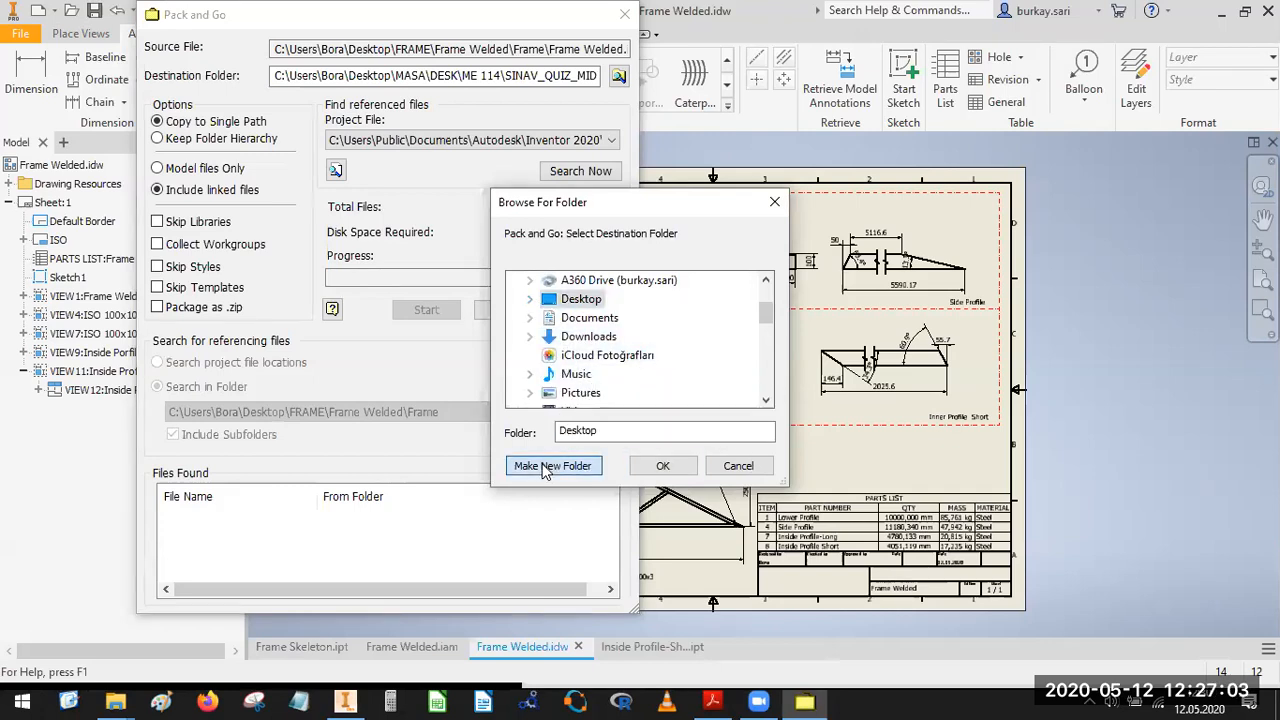
{"action": "key", "text": "Return"}
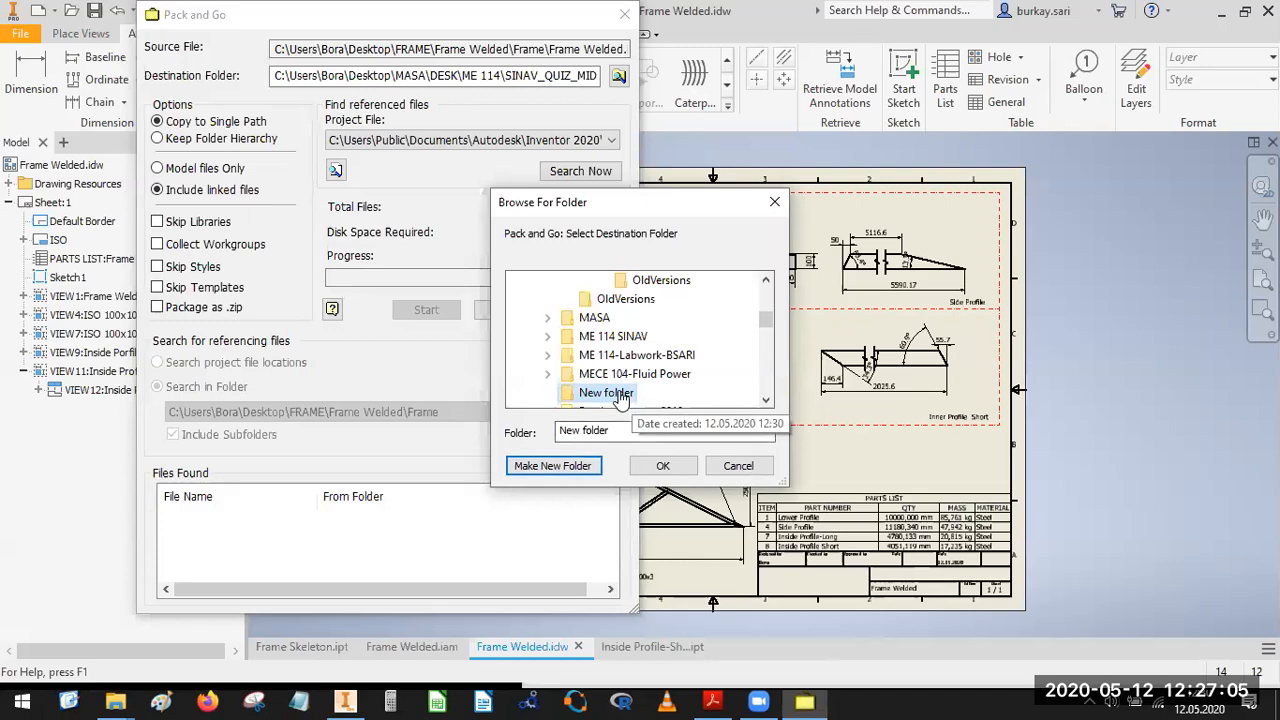
{"action": "left_click", "coordinate": [662, 466]}
In File Explorer, rename the Desktop's New folder as Frame-For Submission and open it.
{"action": "left_click", "coordinate": [619, 77]}
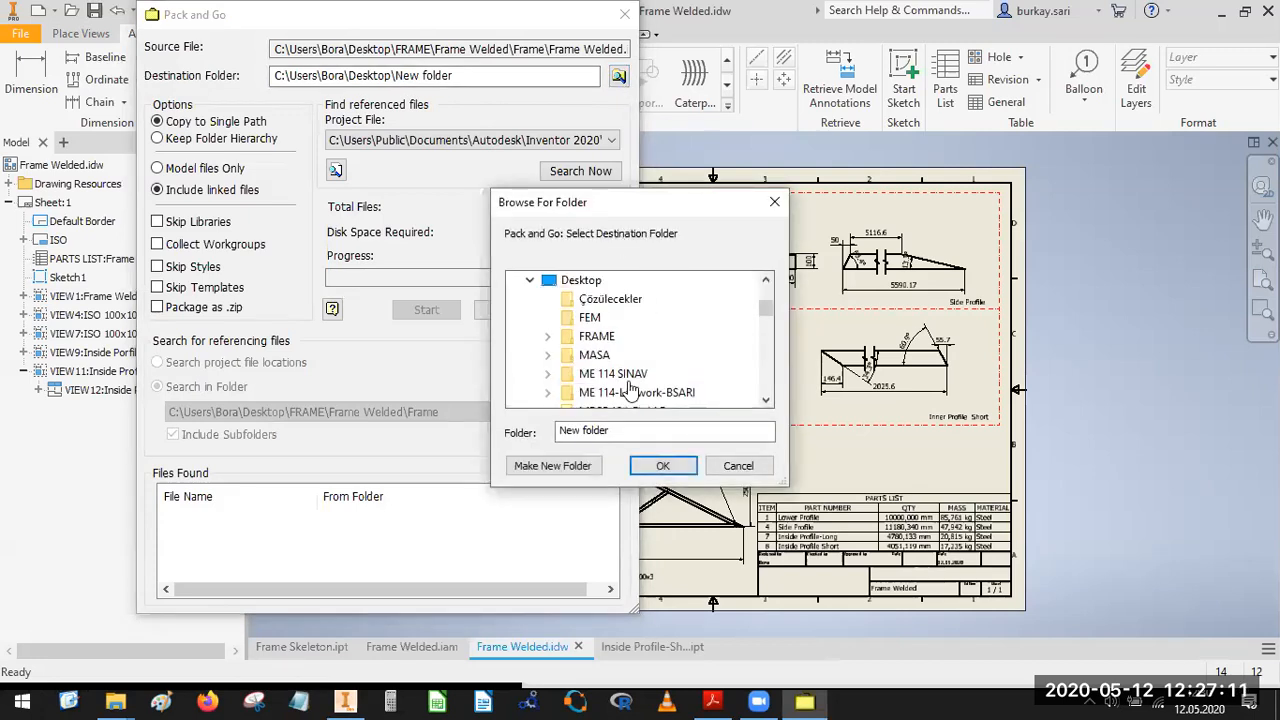
{"action": "key", "text": "Escape"}
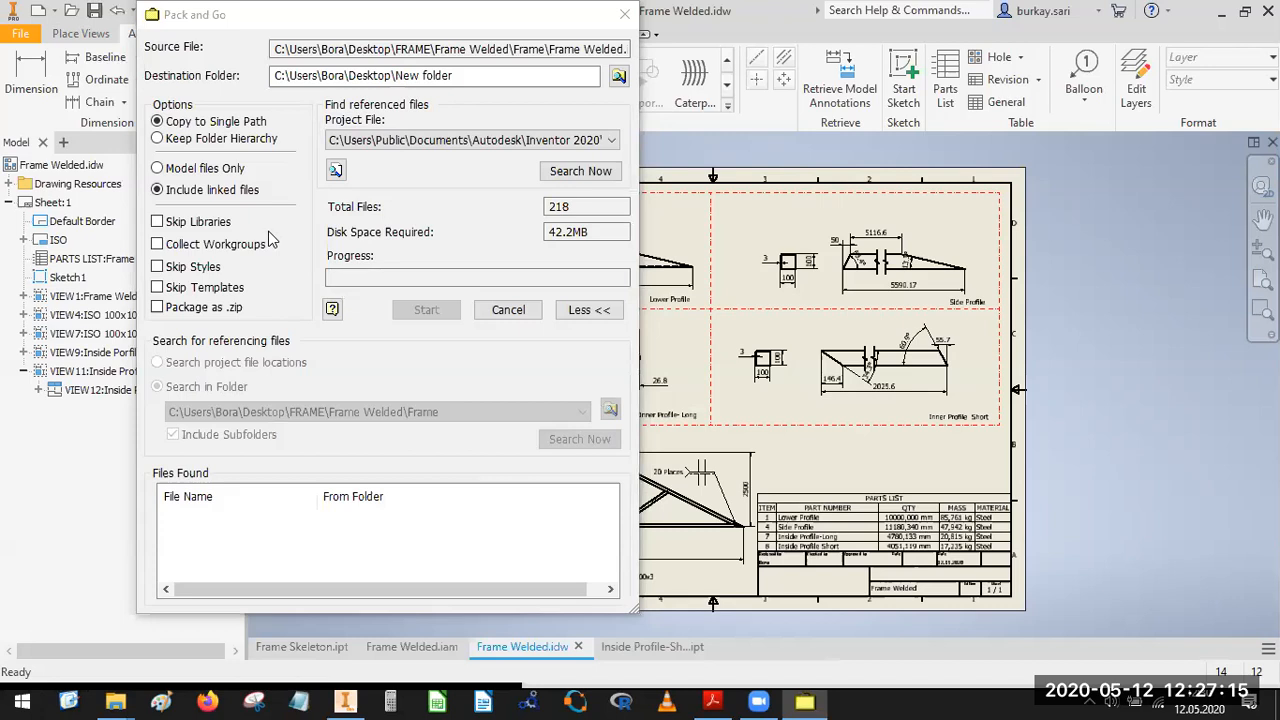
{"action": "key", "text": "super+e"}
{"action": "left_click", "coordinate": [612, 220]}
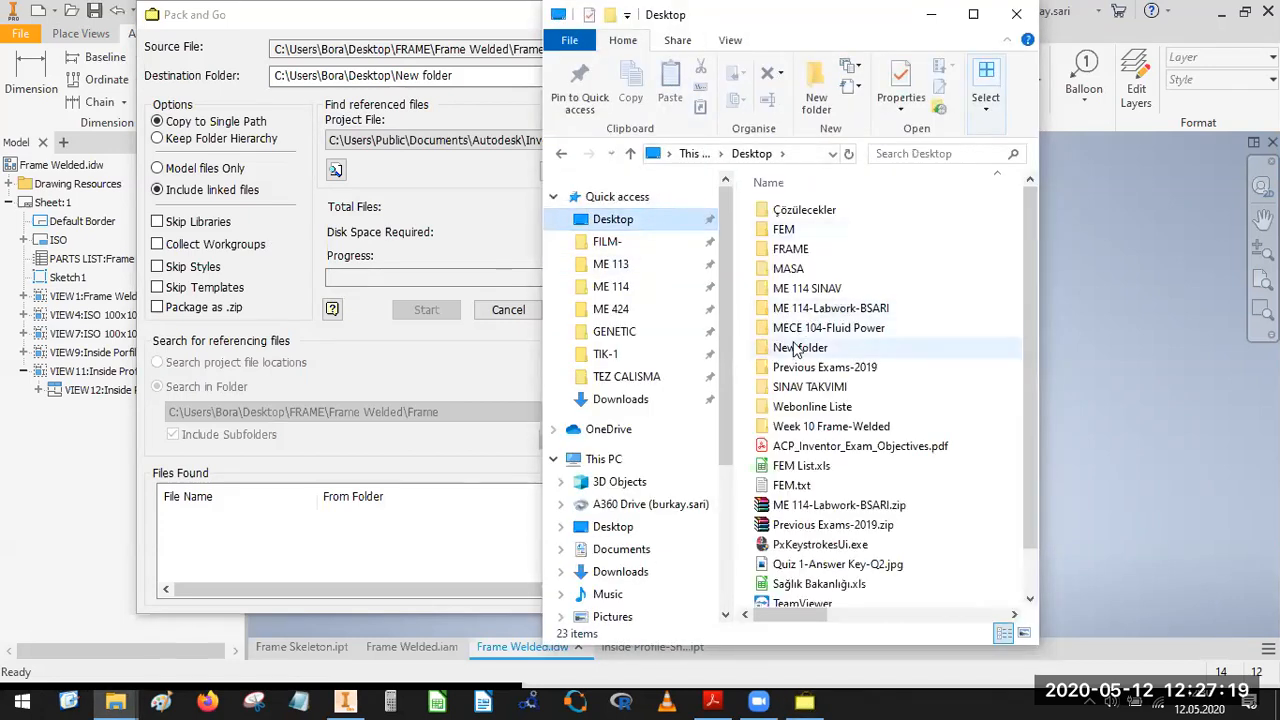
{"action": "left_click", "coordinate": [803, 347]}
{"action": "left_click", "coordinate": [803, 347]}
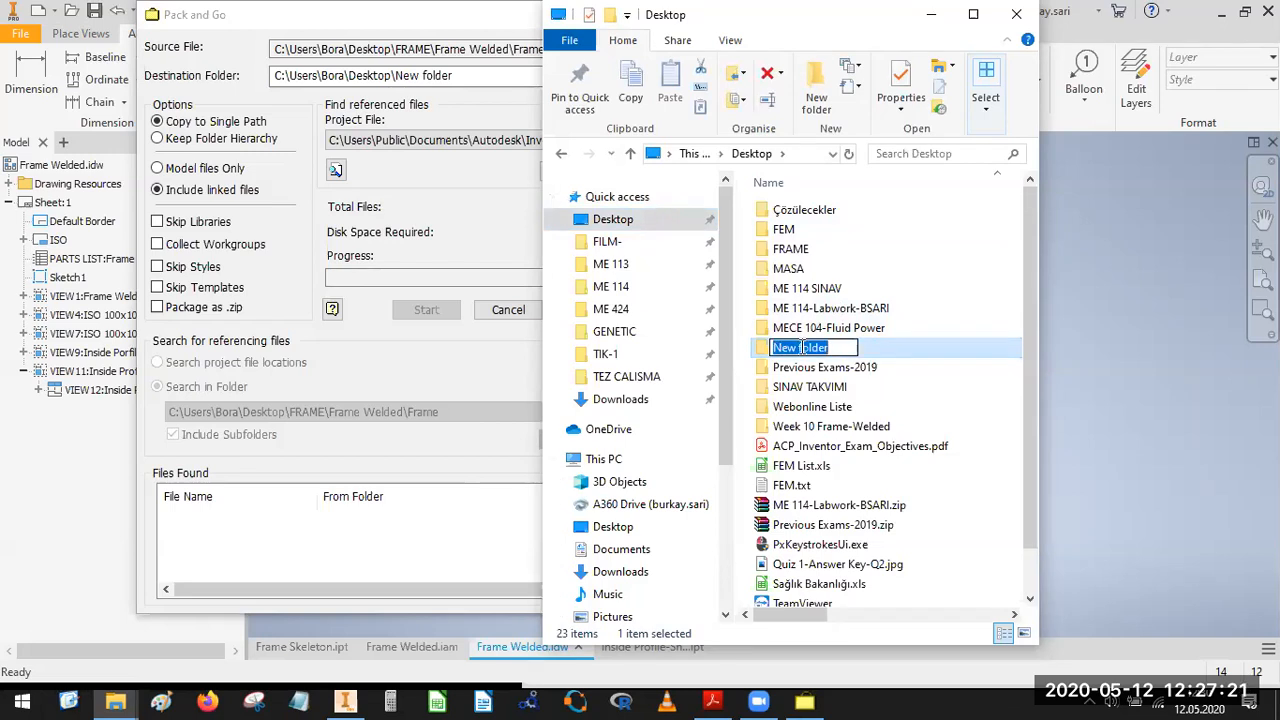
{"action": "type", "text": "FRa"}
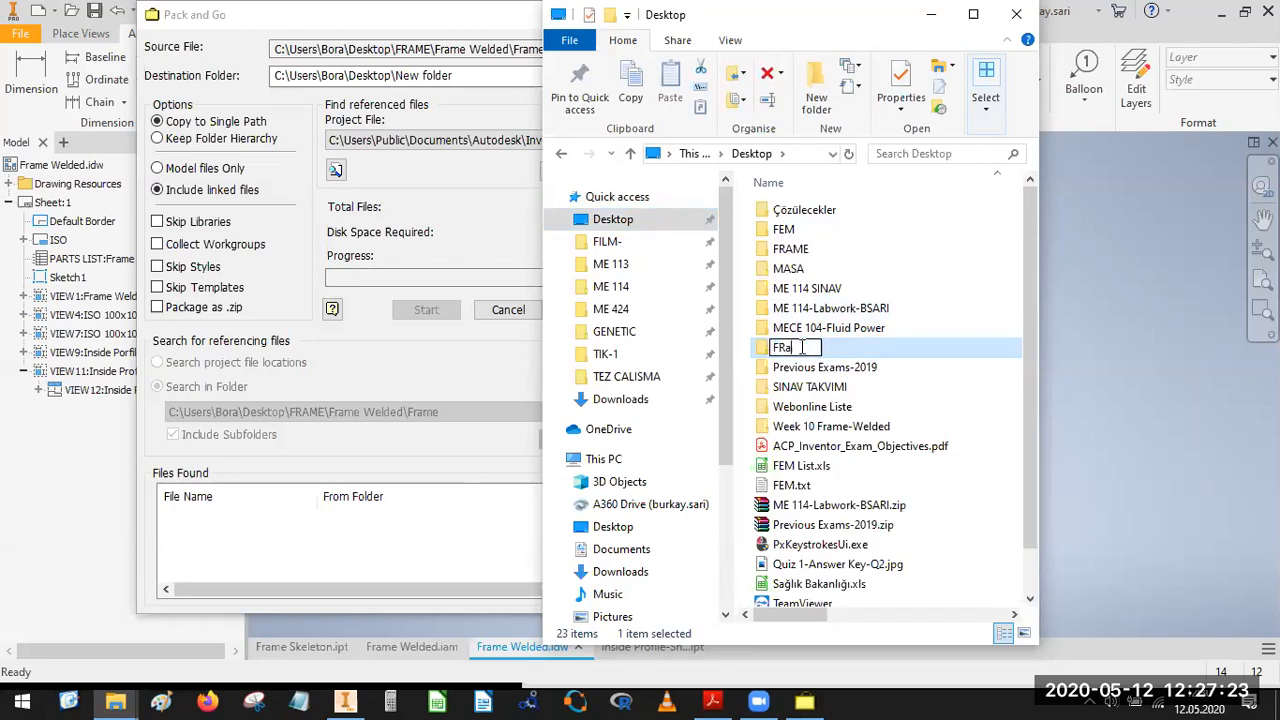
{"action": "type", "text": "ame-For Submission"}
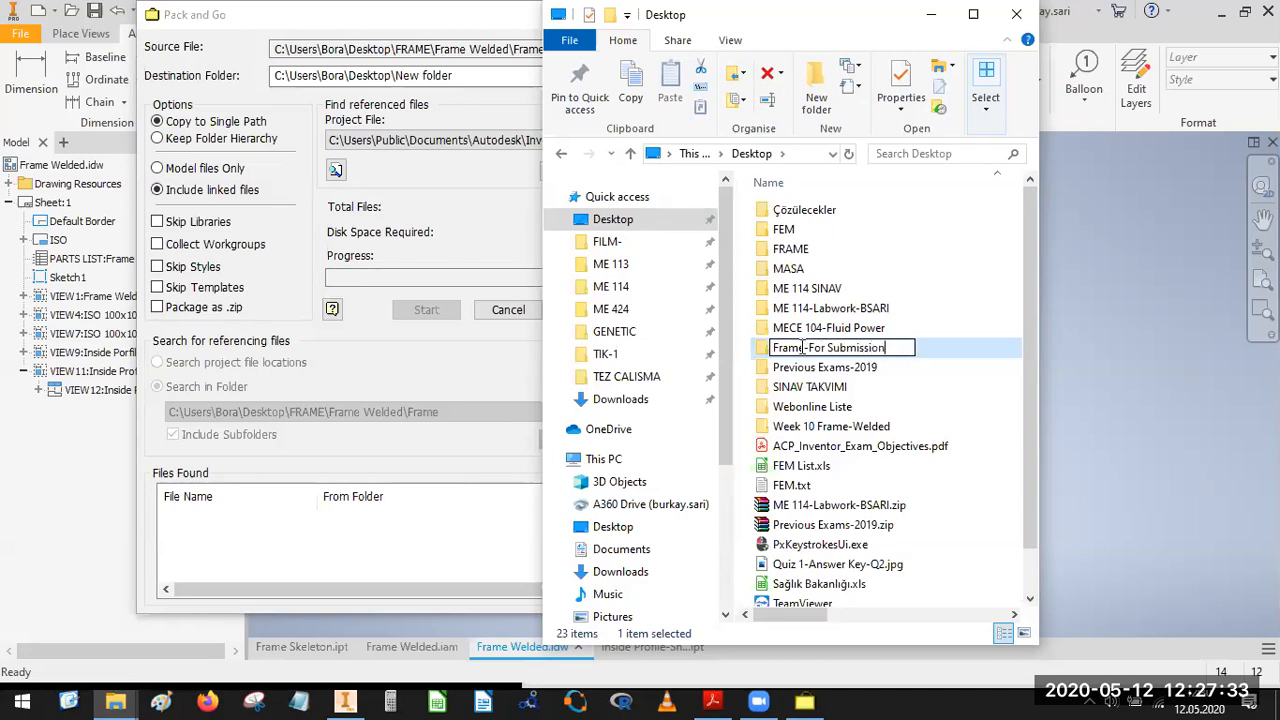
{"action": "key", "text": "Return"}
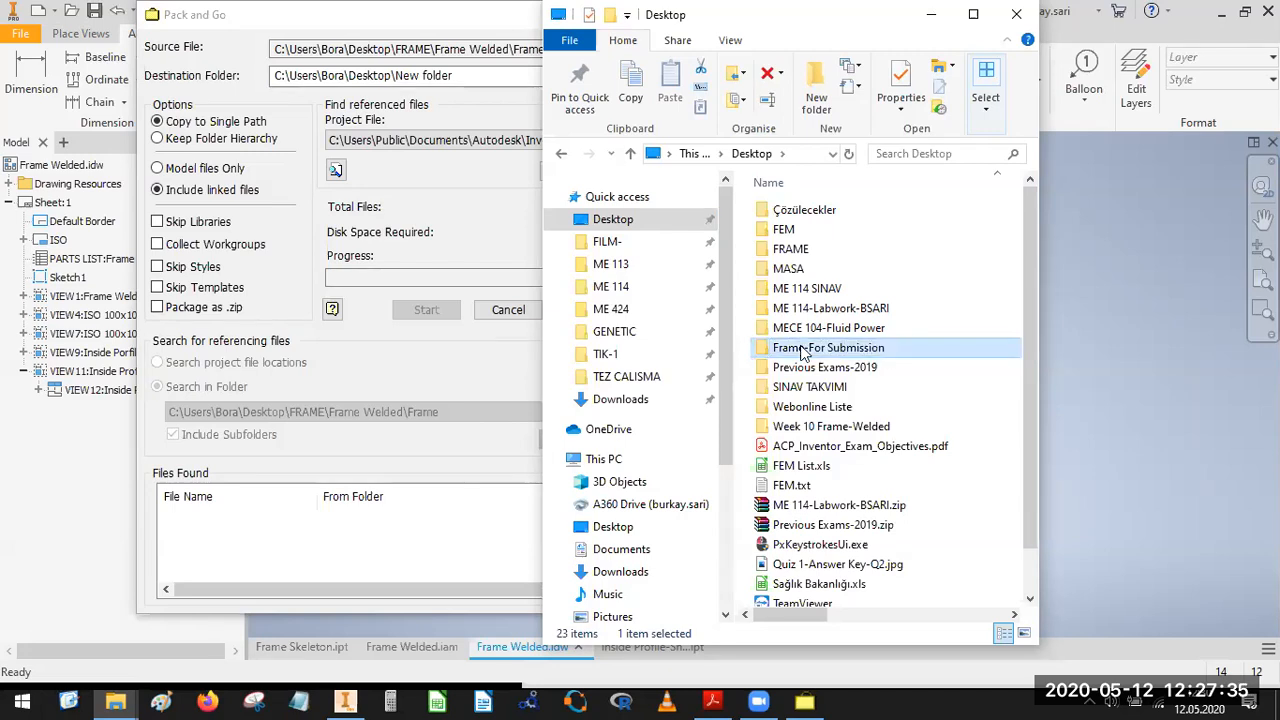
{"action": "double_click", "coordinate": [774, 349]}
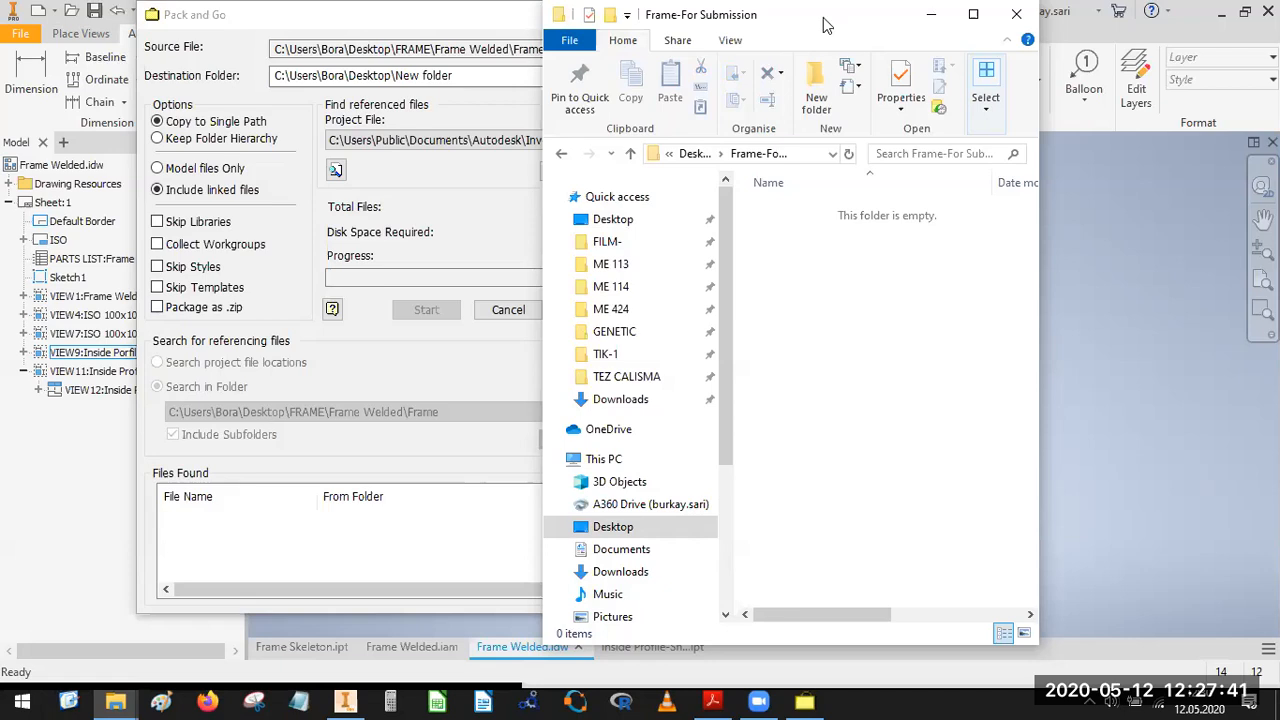
Back in Inventor's Pack and Go, search for the drawing's referenced files and review the found files, keeping all of them included.
{"action": "left_click", "coordinate": [575, 171]}
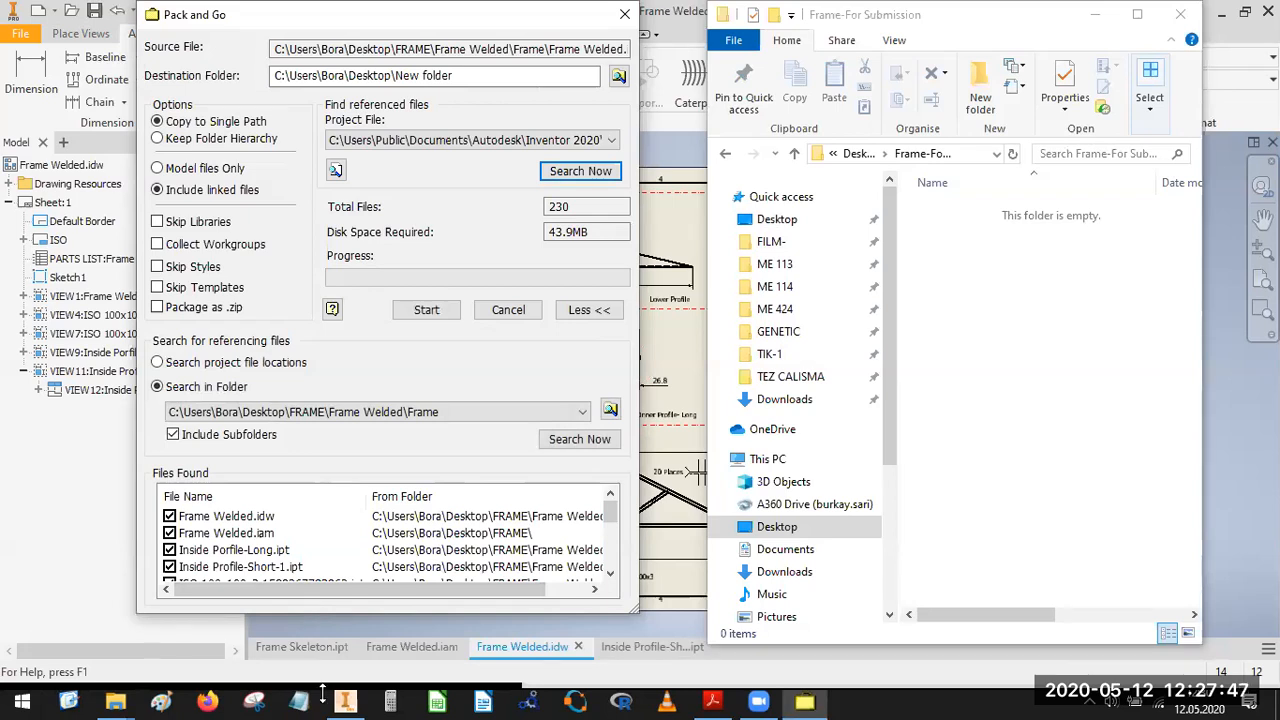
{"action": "left_click_drag", "start_coordinate": [322, 692], "coordinate": [322, 689]}
{"action": "left_click_drag", "start_coordinate": [620, 575], "coordinate": [620, 622]}
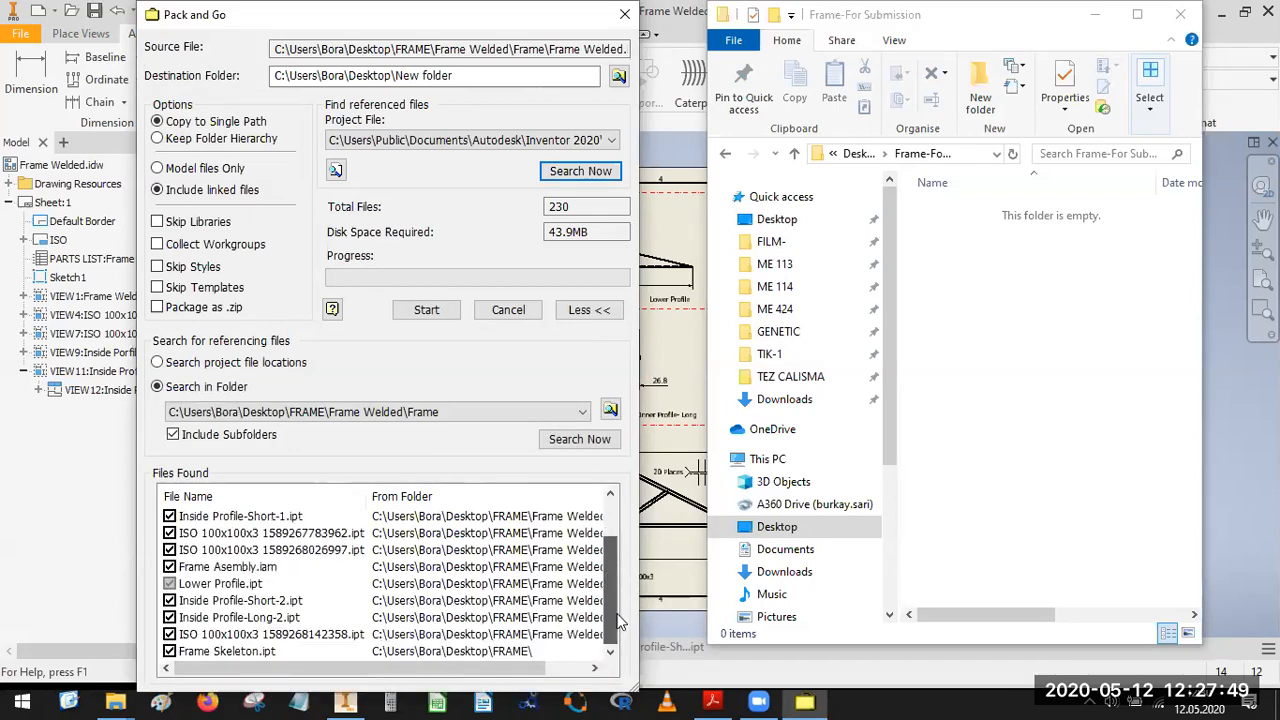
{"action": "left_click", "coordinate": [170, 533]}
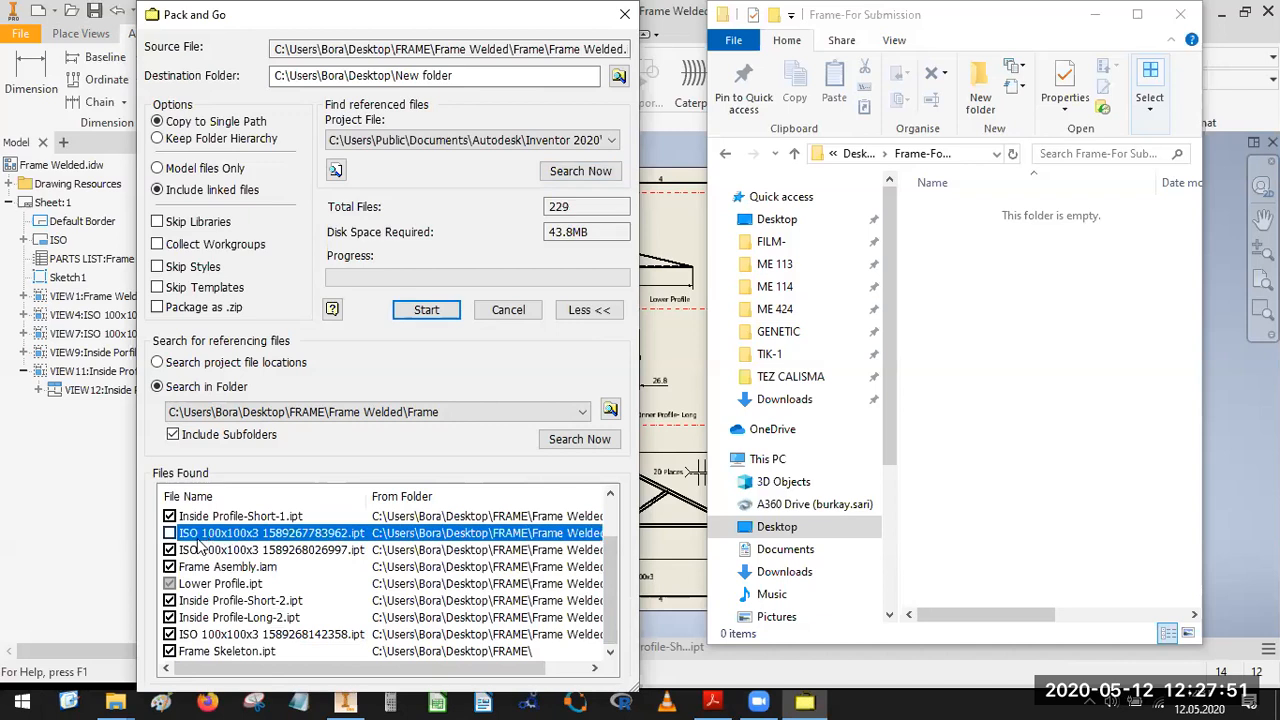
{"action": "left_click", "coordinate": [223, 534]}
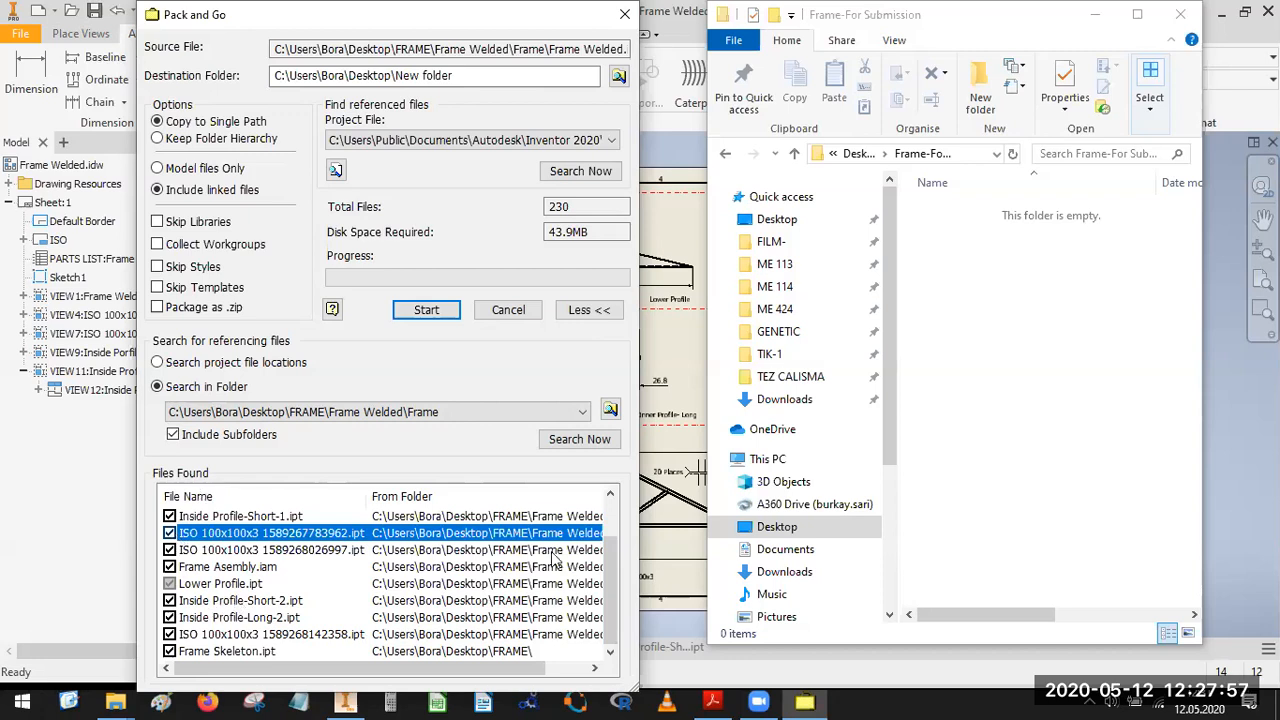
{"action": "scroll", "coordinate": [608, 598], "scroll_direction": "up", "scroll_amount": 1}
{"action": "scroll", "coordinate": [610, 600], "scroll_direction": "down", "scroll_amount": 1}
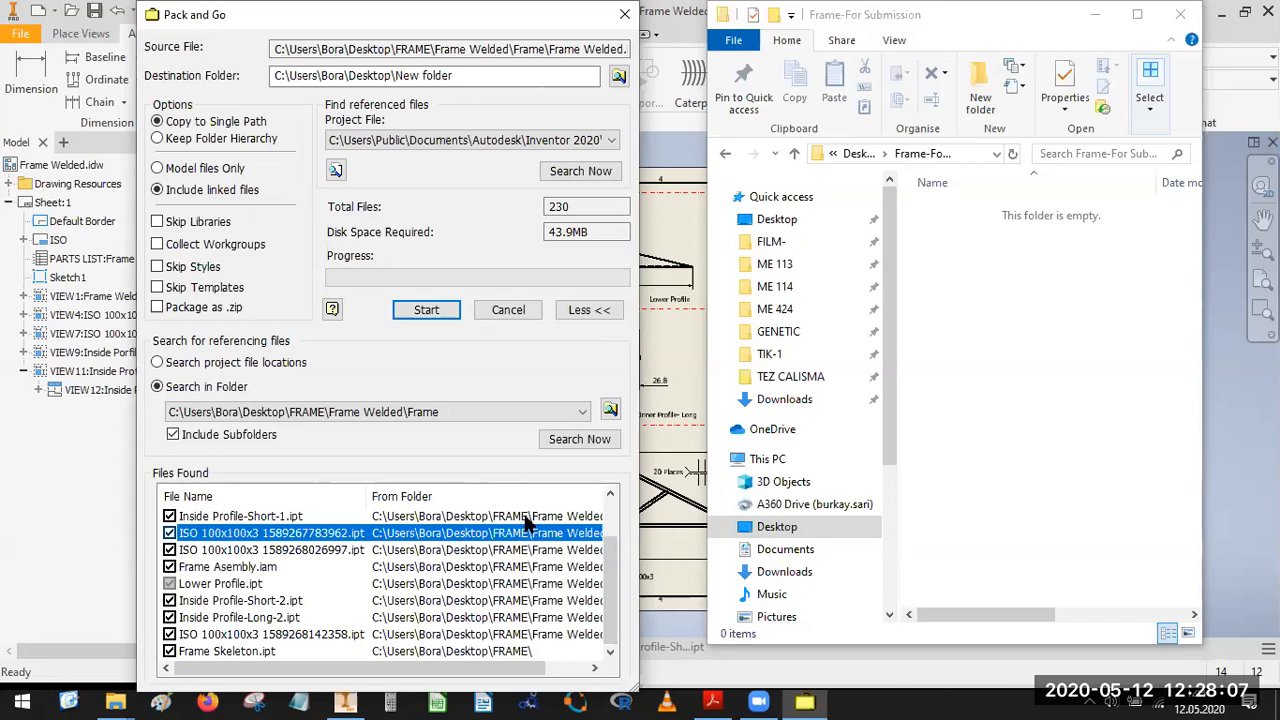
Enable packaging as .zip and set the Pack and Go destination to the Frame-For Submission folder on the Desktop.
{"action": "left_click", "coordinate": [157, 308]}
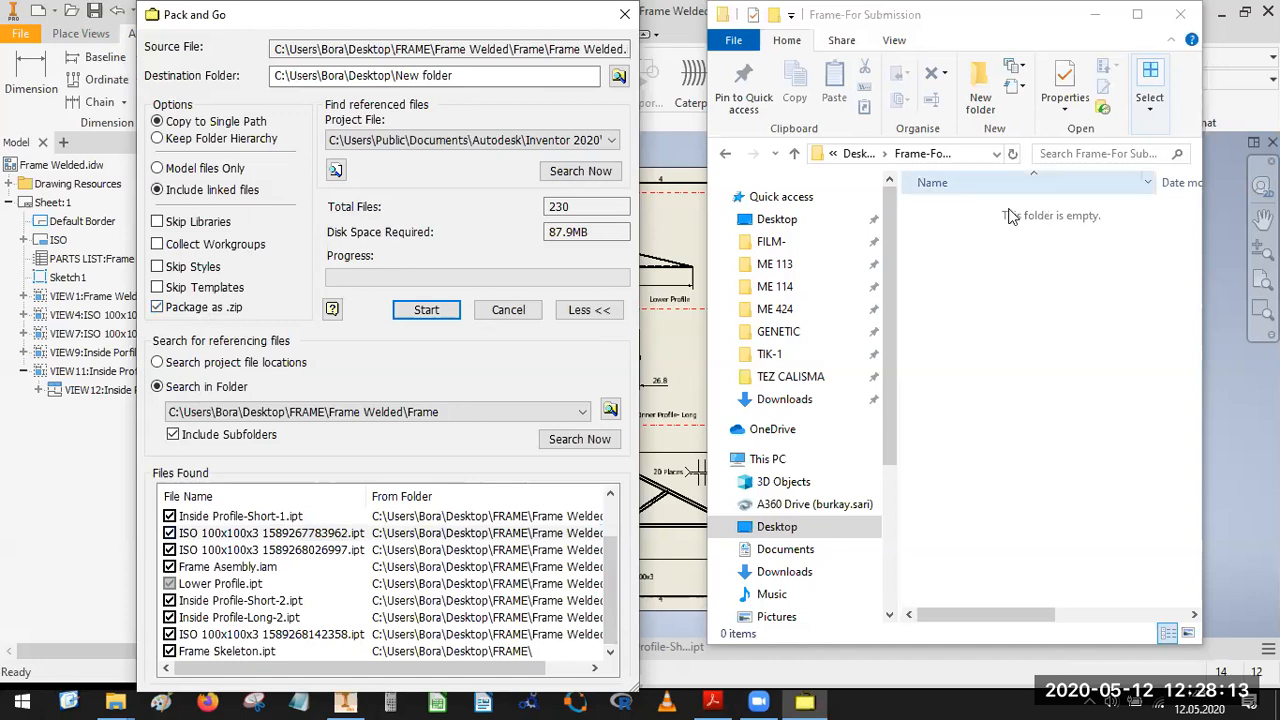
{"action": "left_click", "coordinate": [618, 76]}
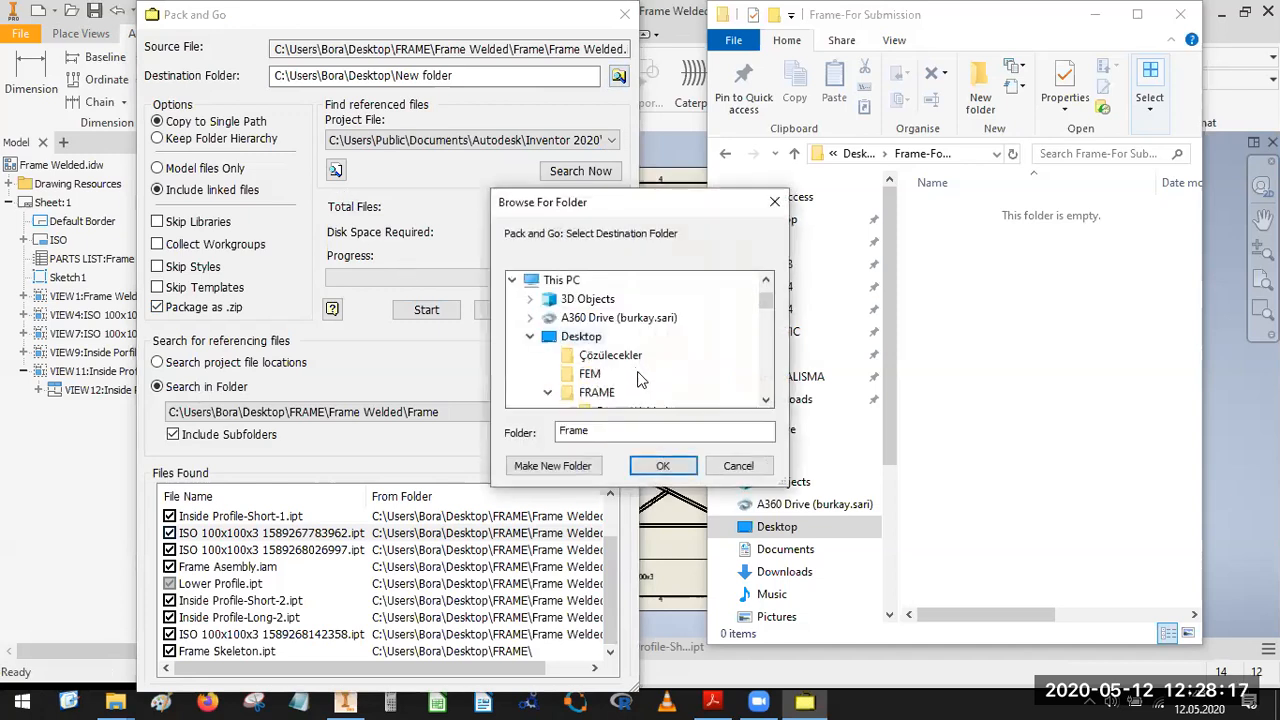
{"action": "left_click", "coordinate": [766, 400]}
{"action": "left_click", "coordinate": [549, 375]}
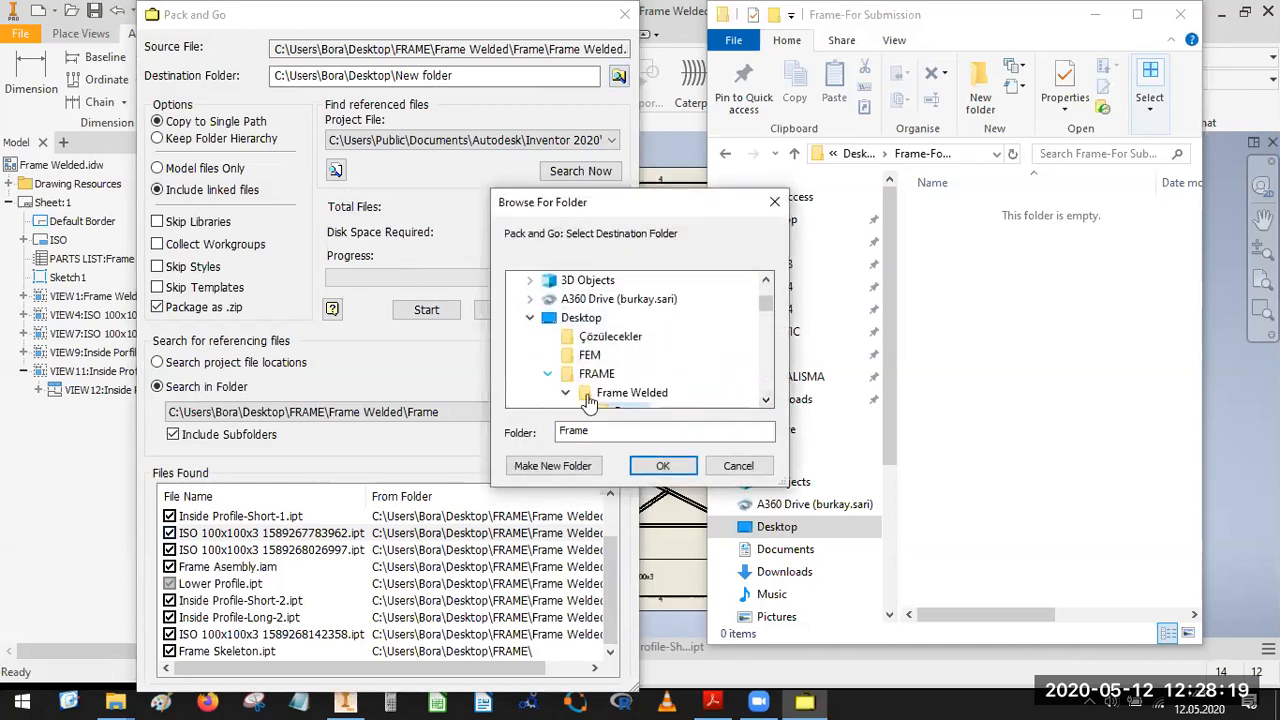
{"action": "left_click", "coordinate": [638, 393]}
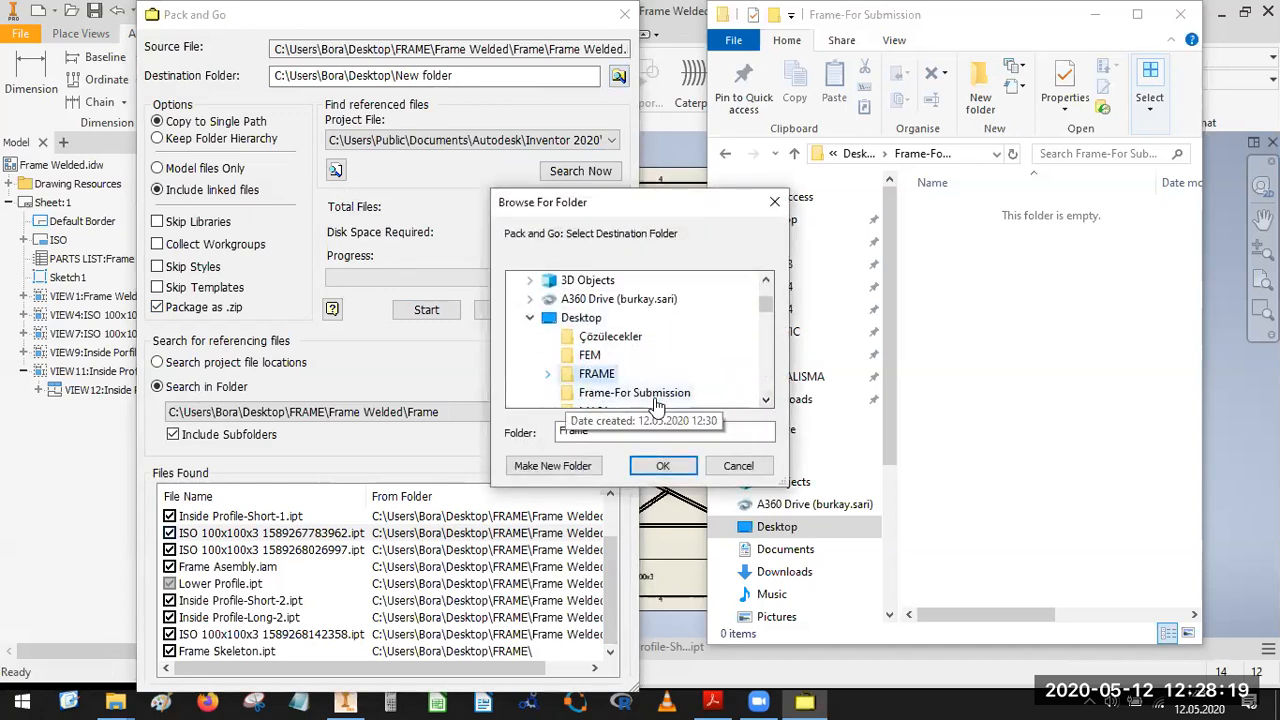
{"action": "left_click", "coordinate": [662, 466]}
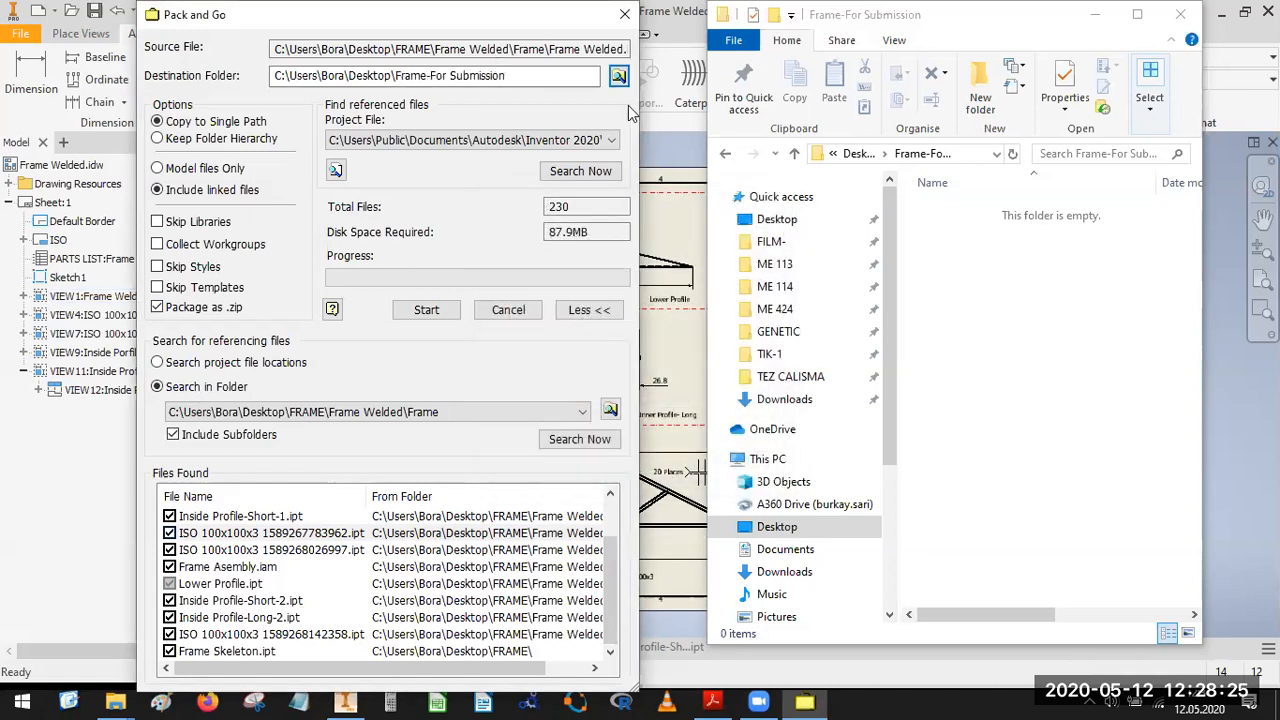
Repeat the referenced files search and check through the file list, leaving Frame Welded.idw included.
{"action": "left_click", "coordinate": [570, 170]}
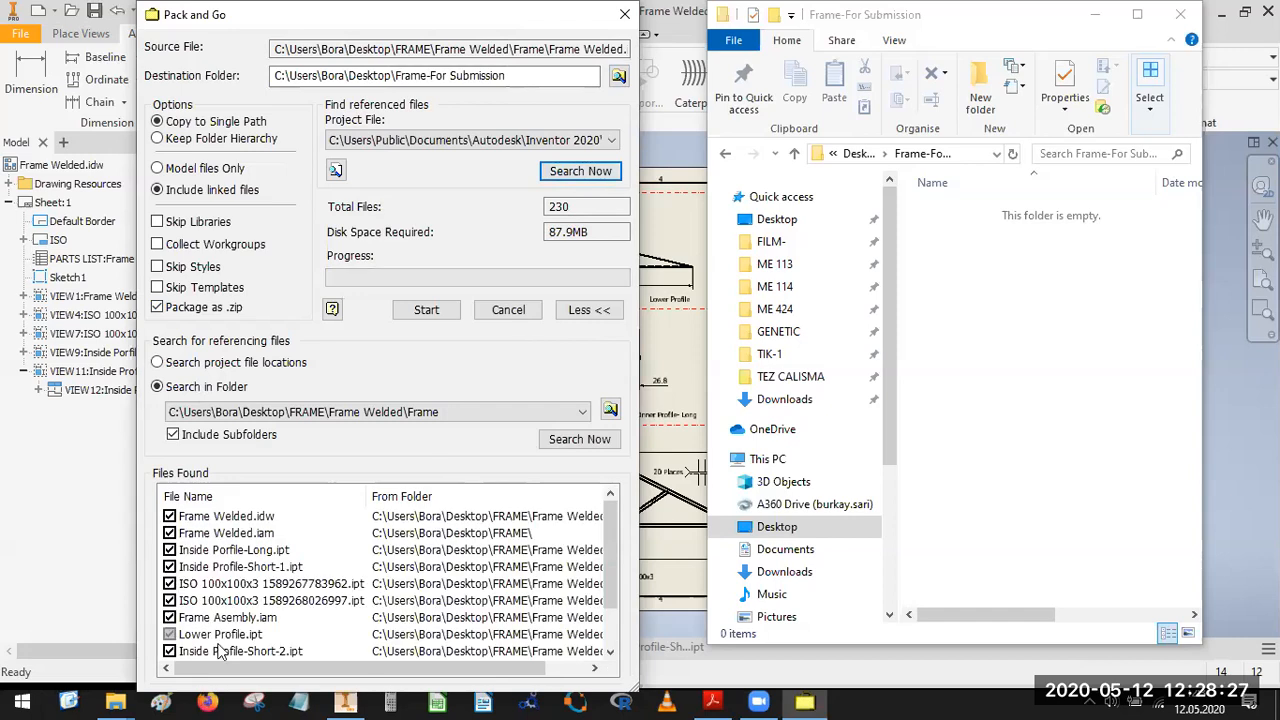
{"action": "double_click", "coordinate": [232, 518]}
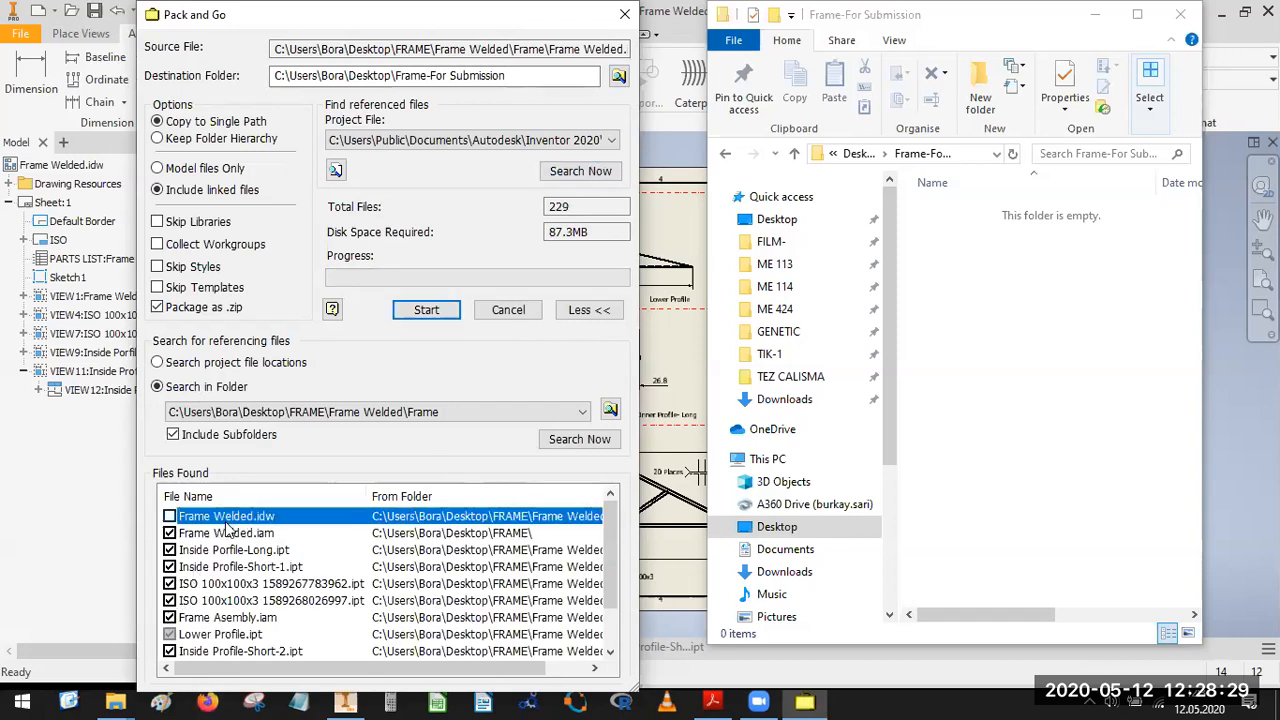
{"action": "key", "text": "space"}
{"action": "scroll", "coordinate": [255, 590], "scroll_direction": "down", "scroll_amount": 1}
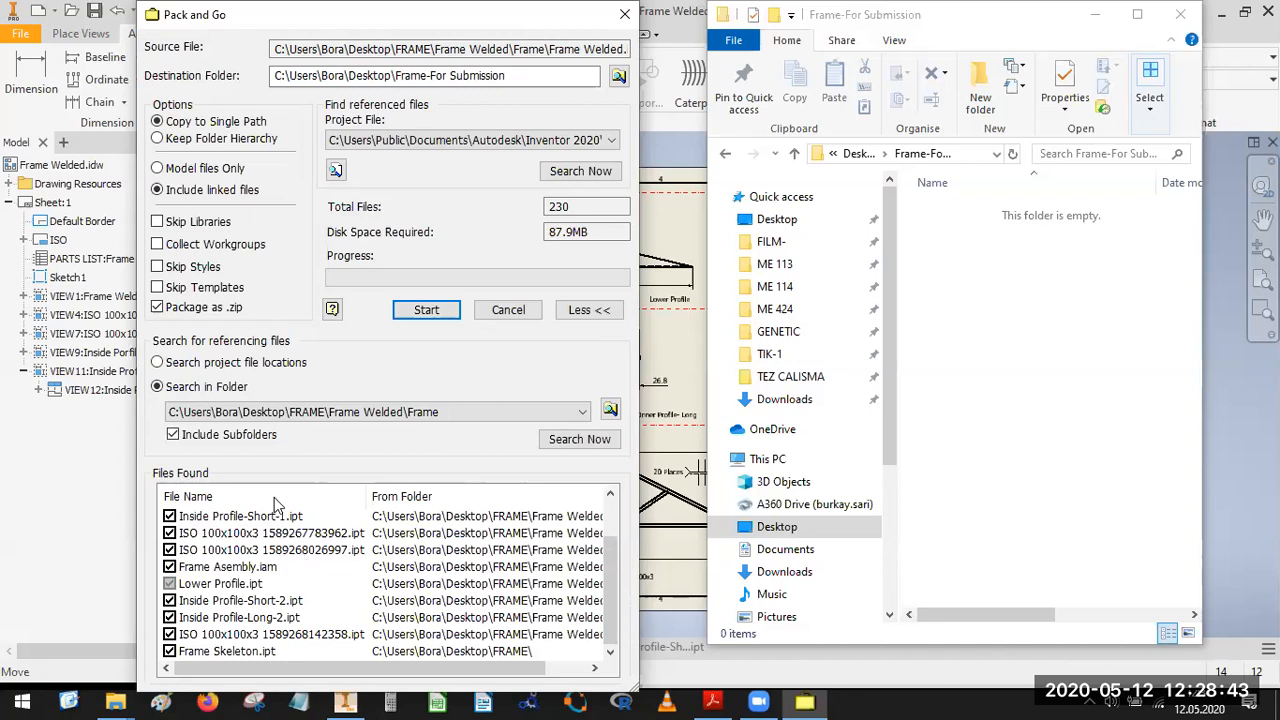
{"action": "scroll", "coordinate": [253, 578], "scroll_direction": "up", "scroll_amount": 1}
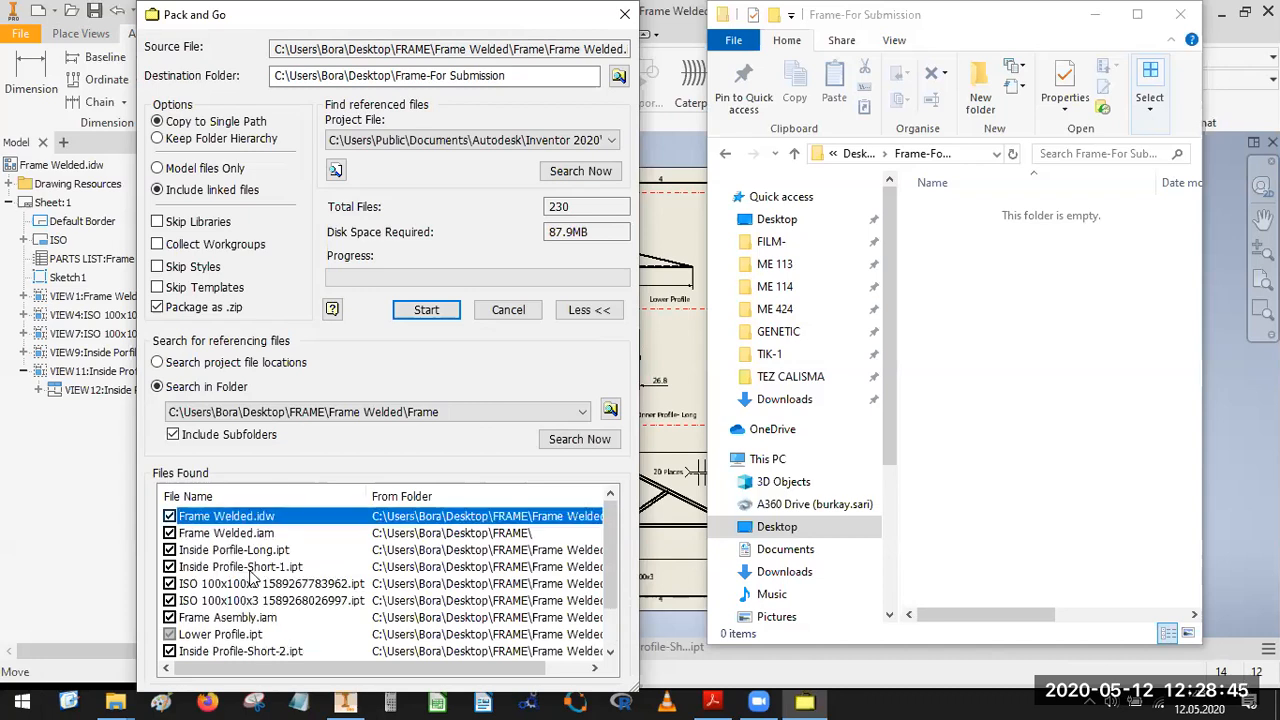
{"action": "scroll", "coordinate": [262, 628], "scroll_direction": "down", "scroll_amount": 1}
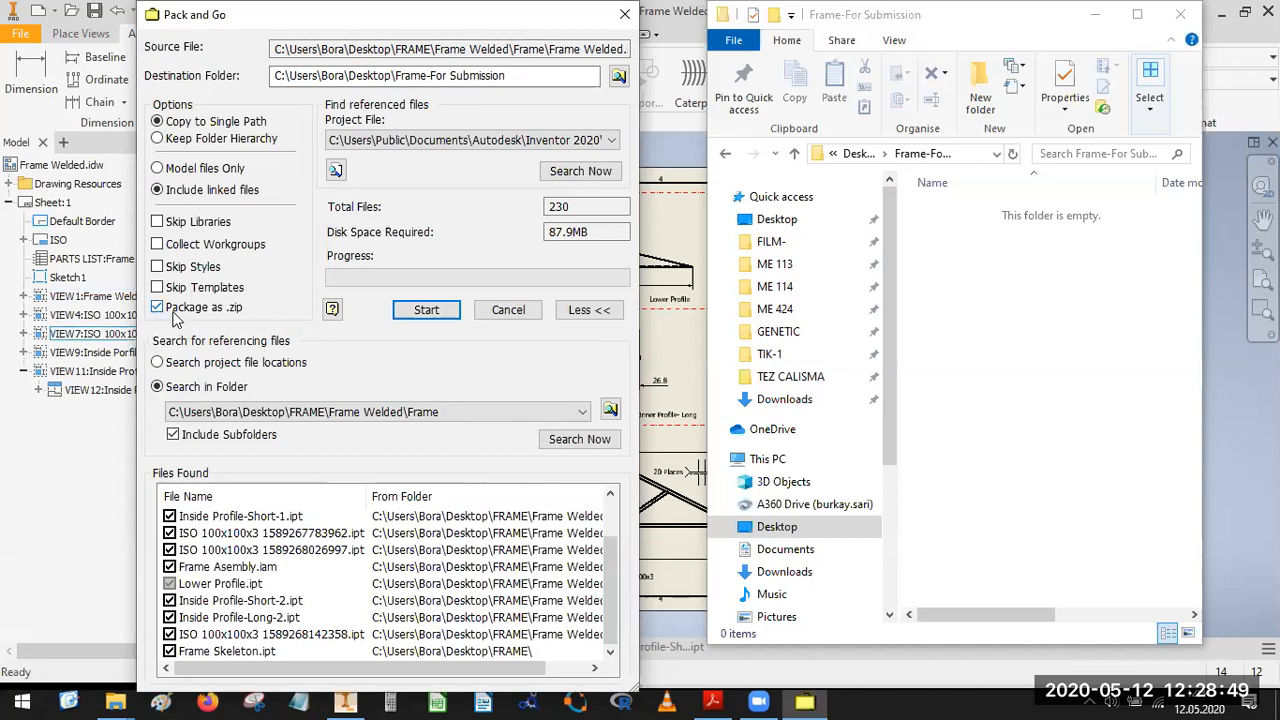
Run Pack and Go to completion, then select the Frame-For Submission.zip archive on the Desktop in File Explorer.
{"action": "left_click", "coordinate": [427, 309]}
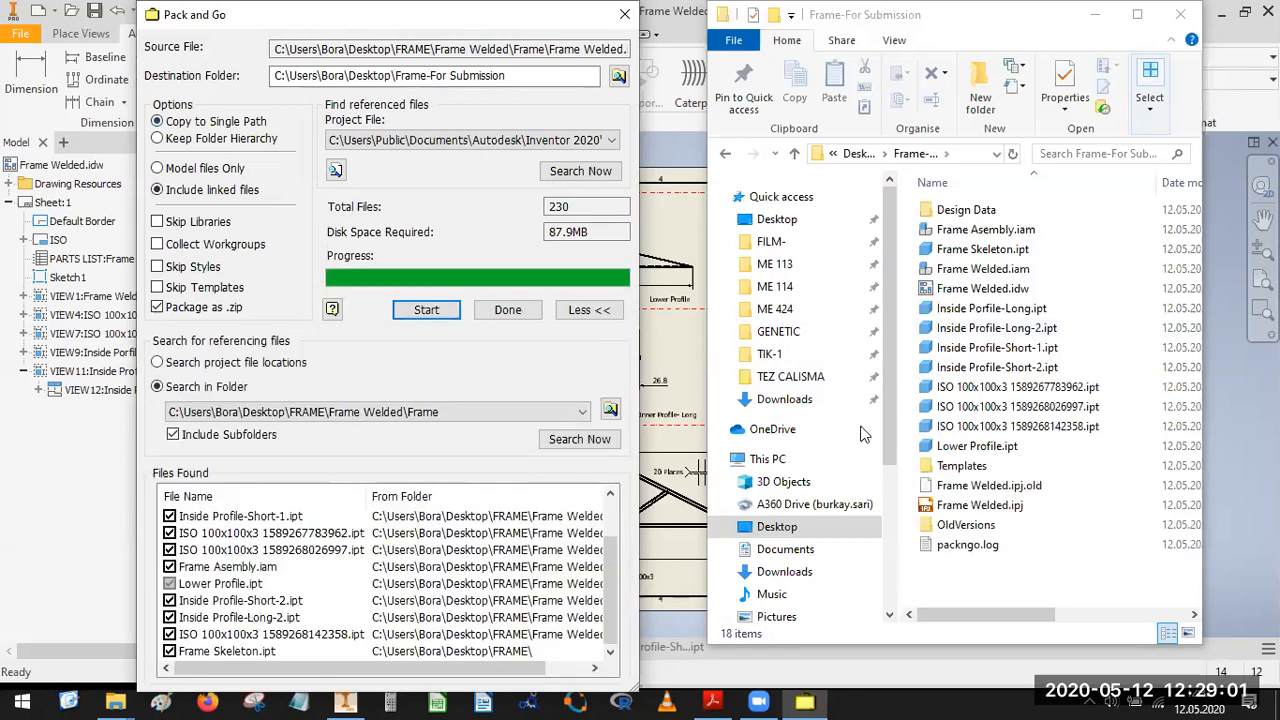
{"action": "left_click", "coordinate": [522, 310]}
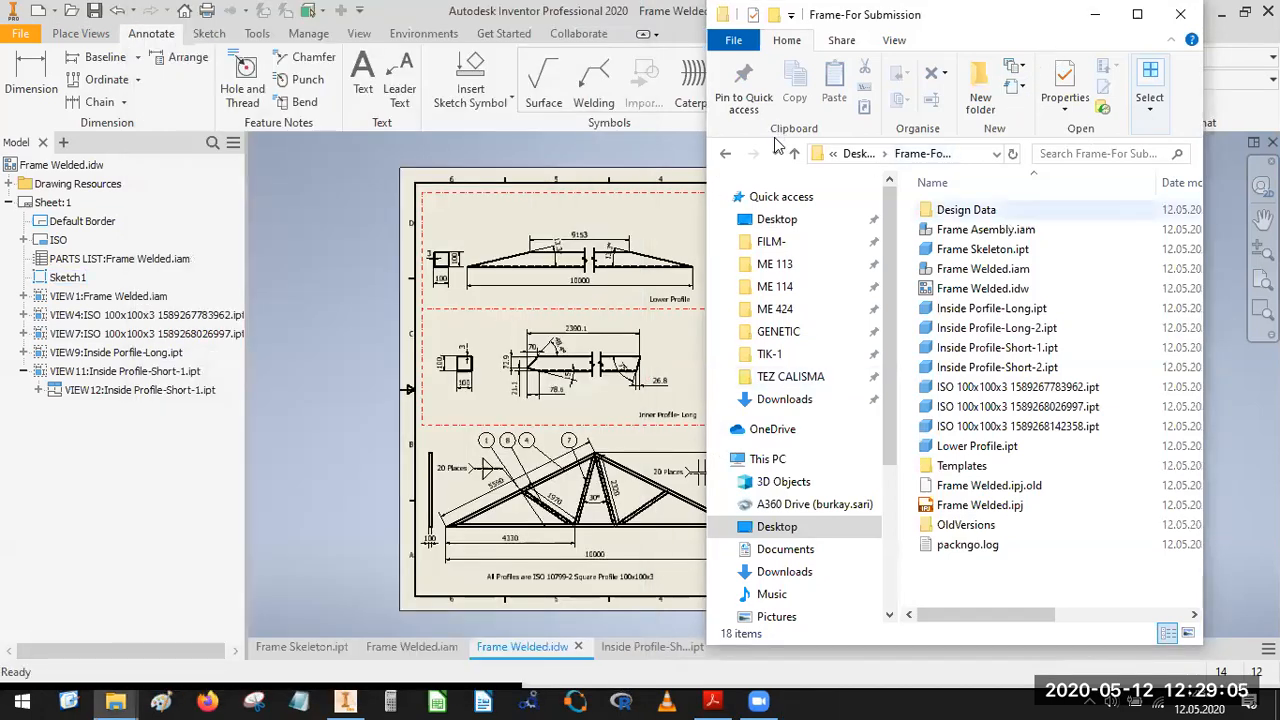
{"action": "left_click", "coordinate": [775, 222]}
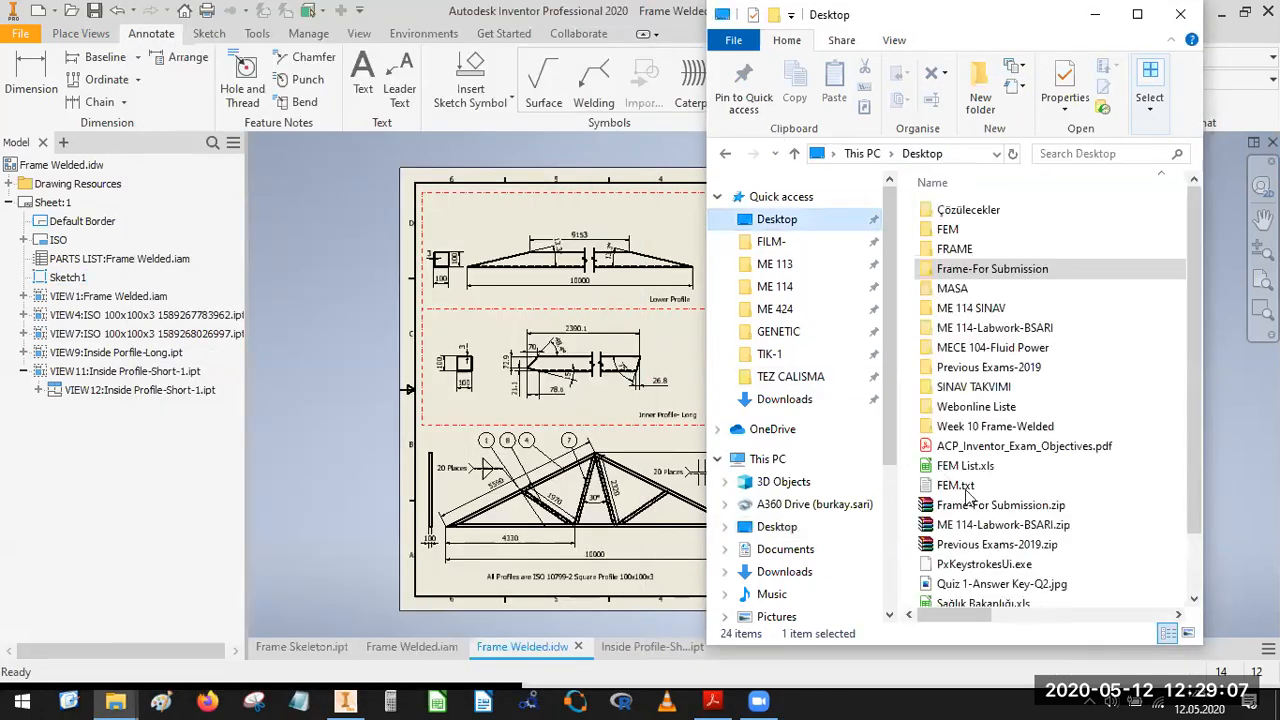
{"action": "left_click", "coordinate": [1004, 507]}
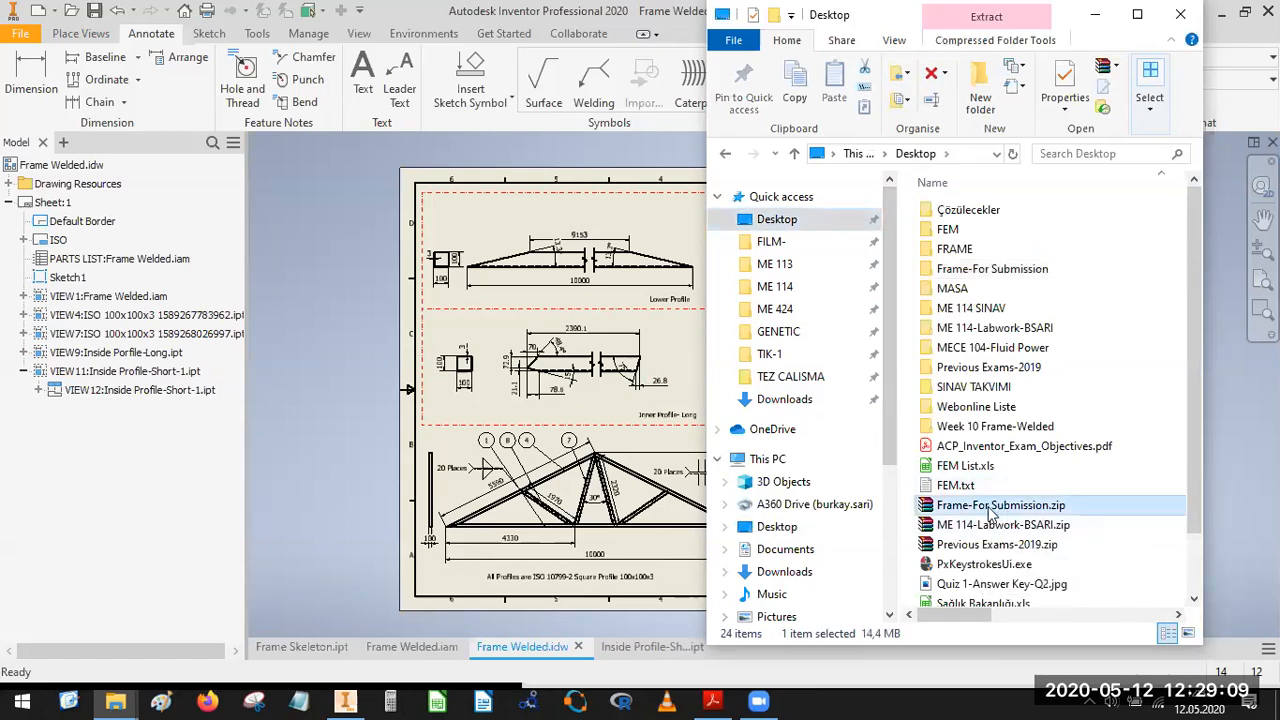